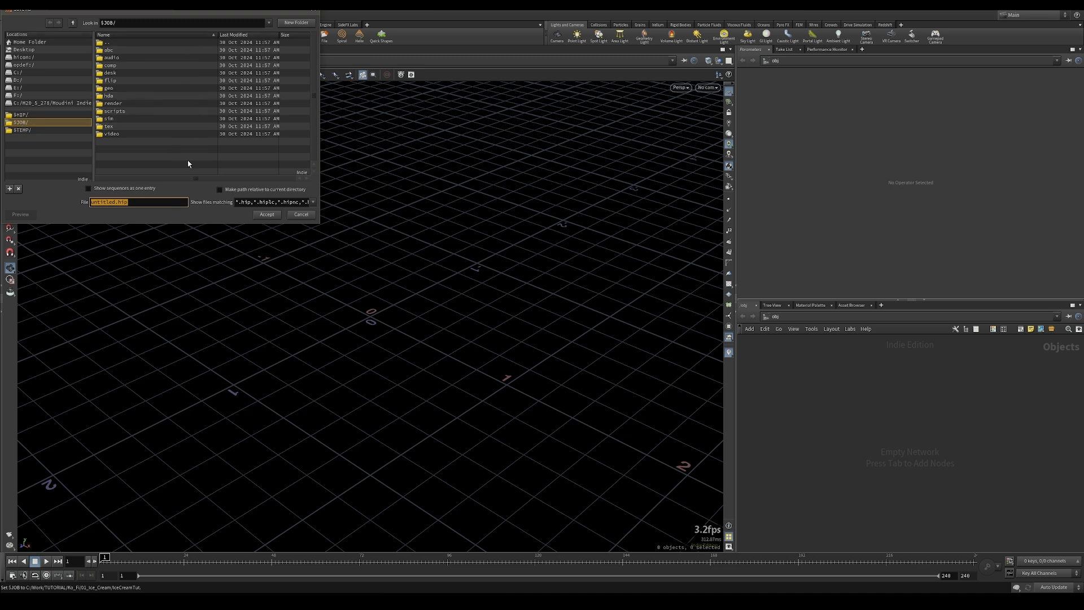
Step: Save the scene in the project folder as iceCream_01.hip
click(118, 202)
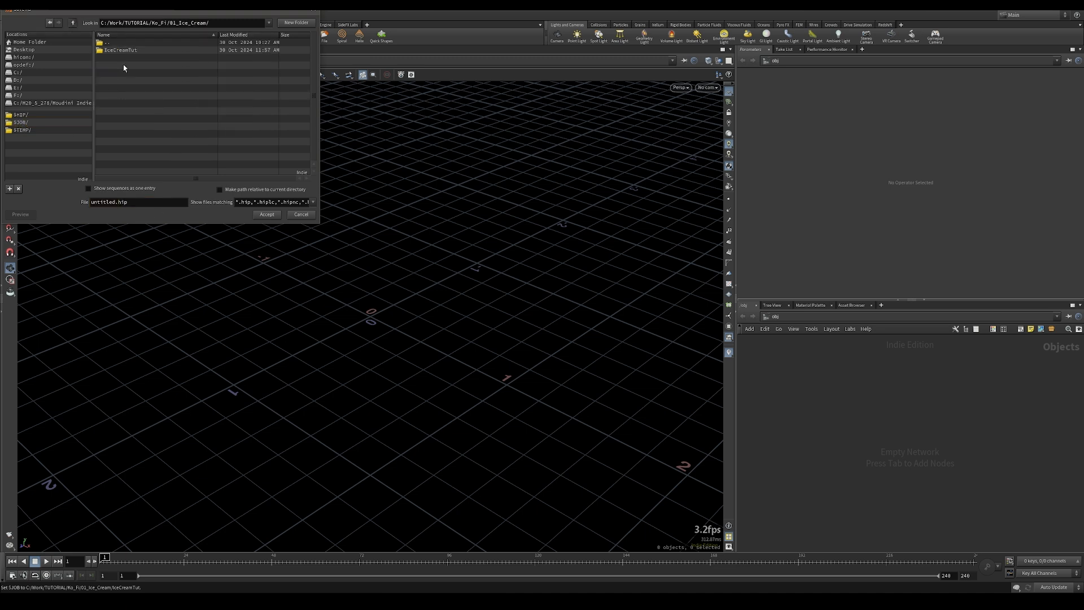
double_click(116, 202)
text(iceCream)
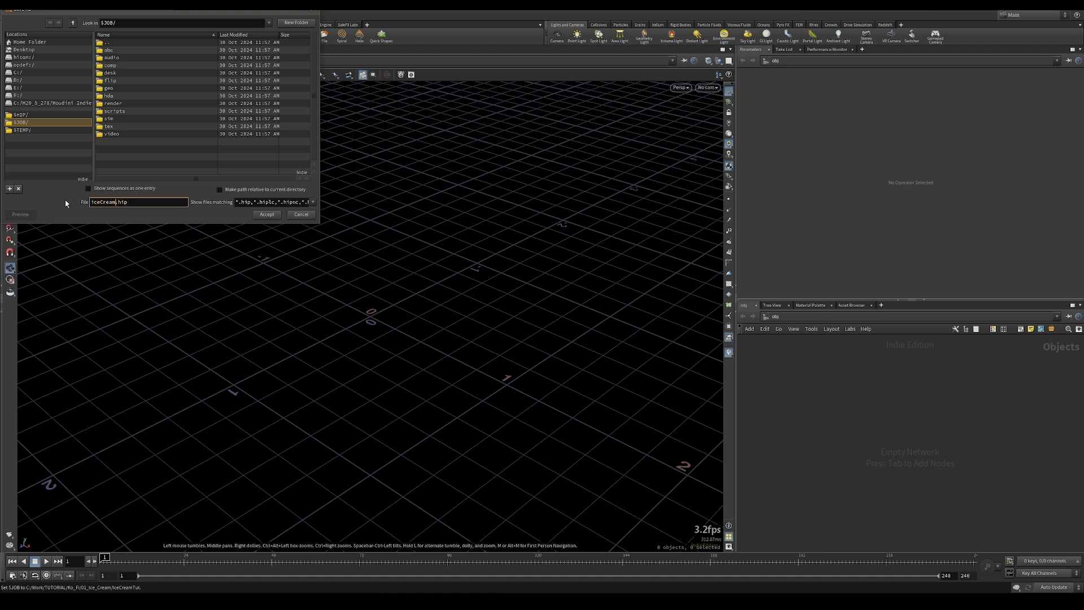
text(_01)
key(Return)
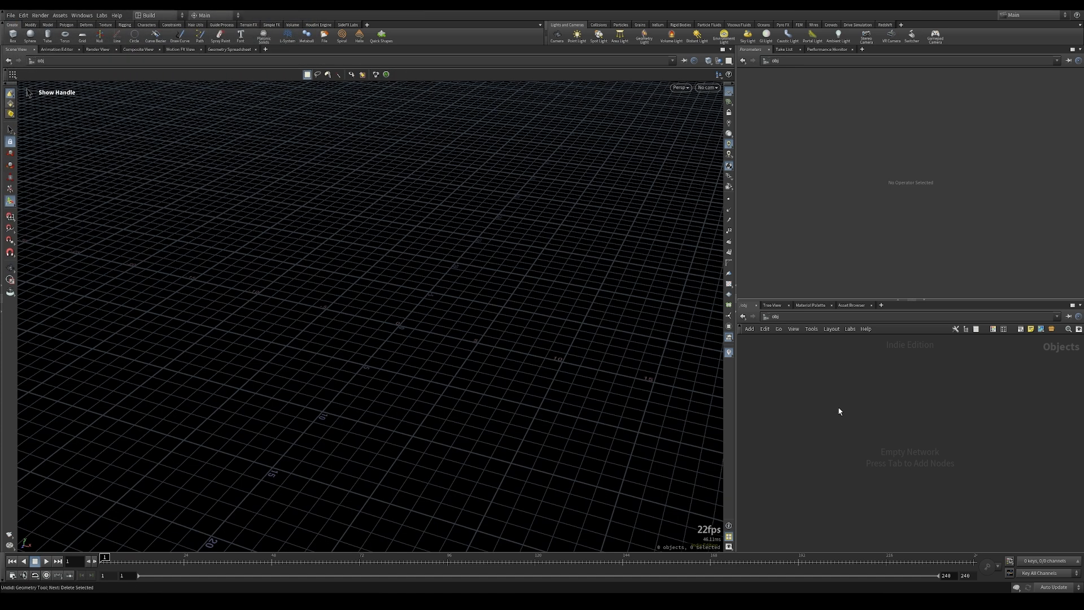
Step: Add a Geometry object to the scene network and name it STICK
key(Tab)
text(geo)
key(Return)
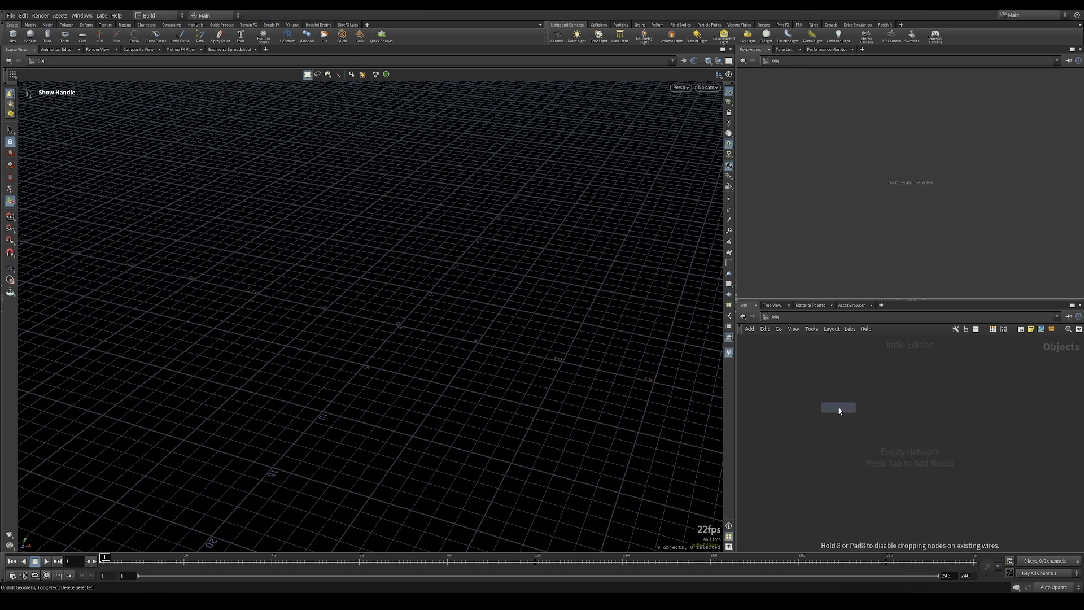
click(851, 405)
click(879, 403)
text(STICK)
key(Return)
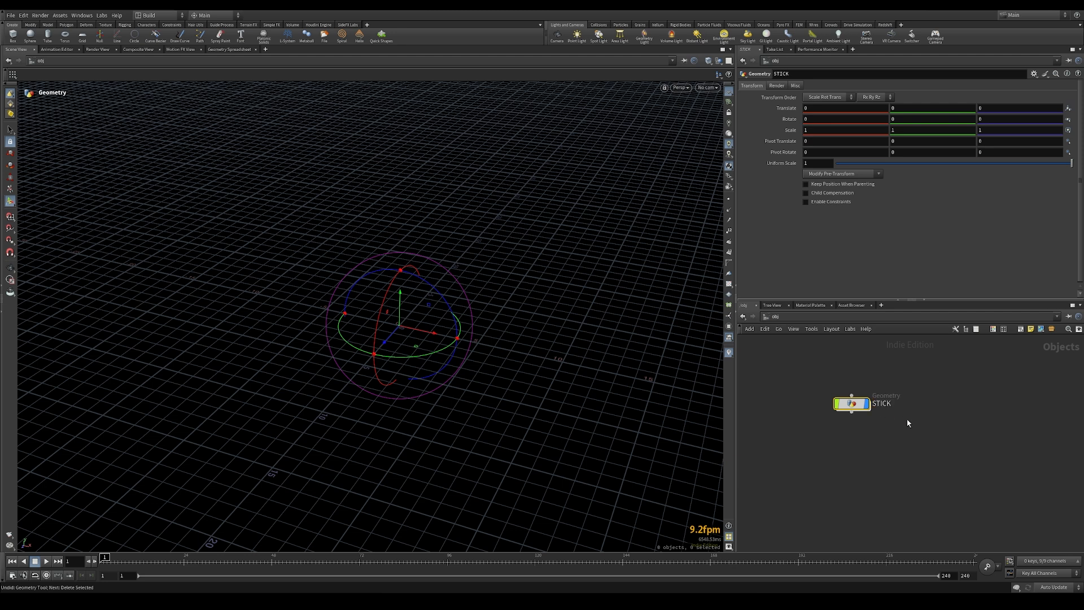
Step: Go inside the STICK object and add a Curve node
double_click(852, 404)
key(Tab)
text(curve)
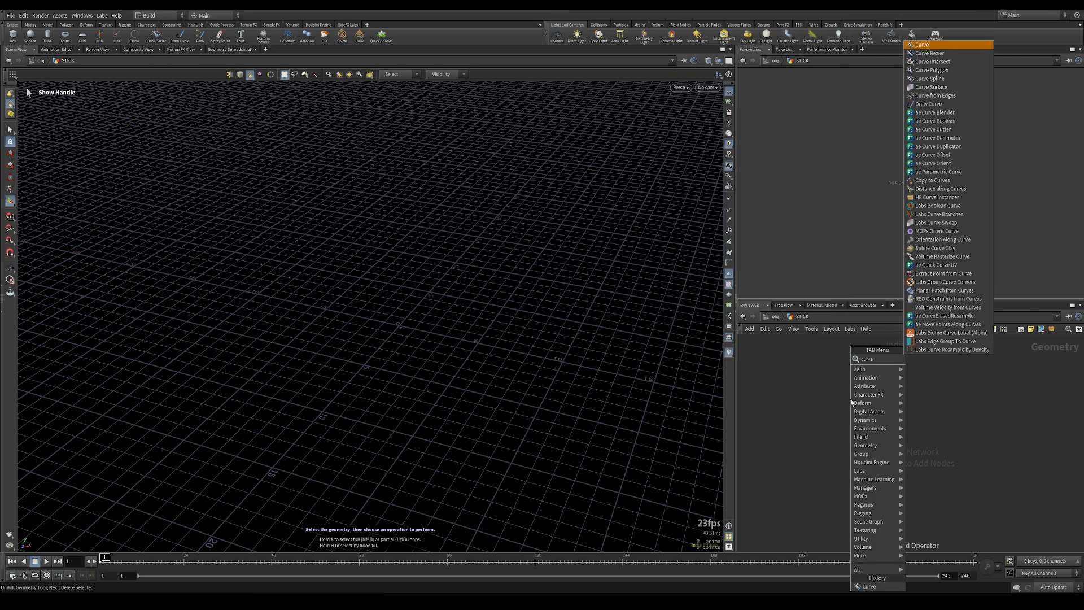
key(Return)
click(850, 400)
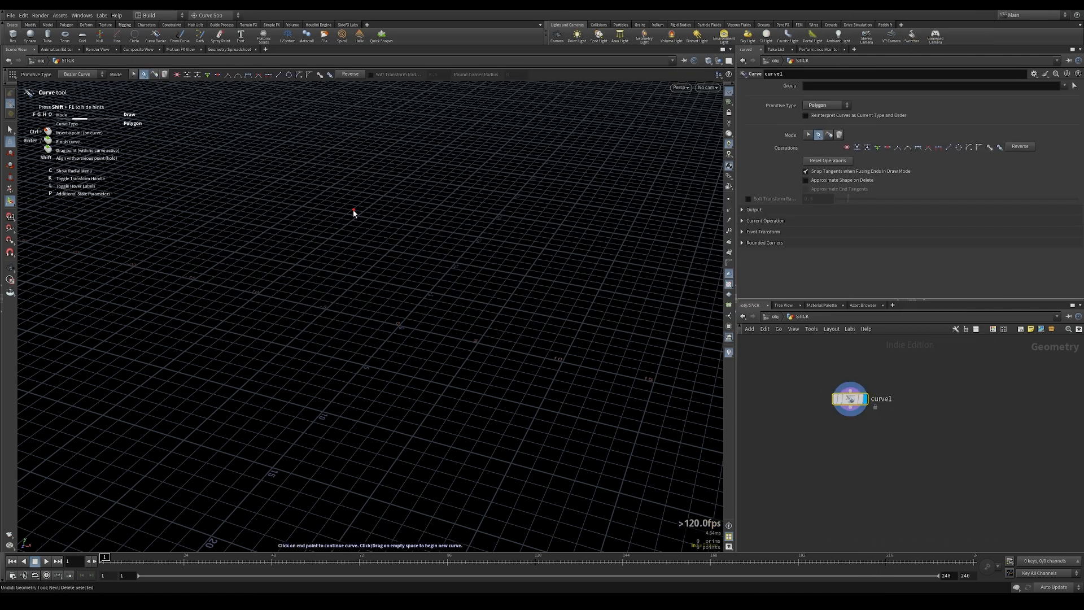
click(388, 371)
click(406, 354)
key(Escape)
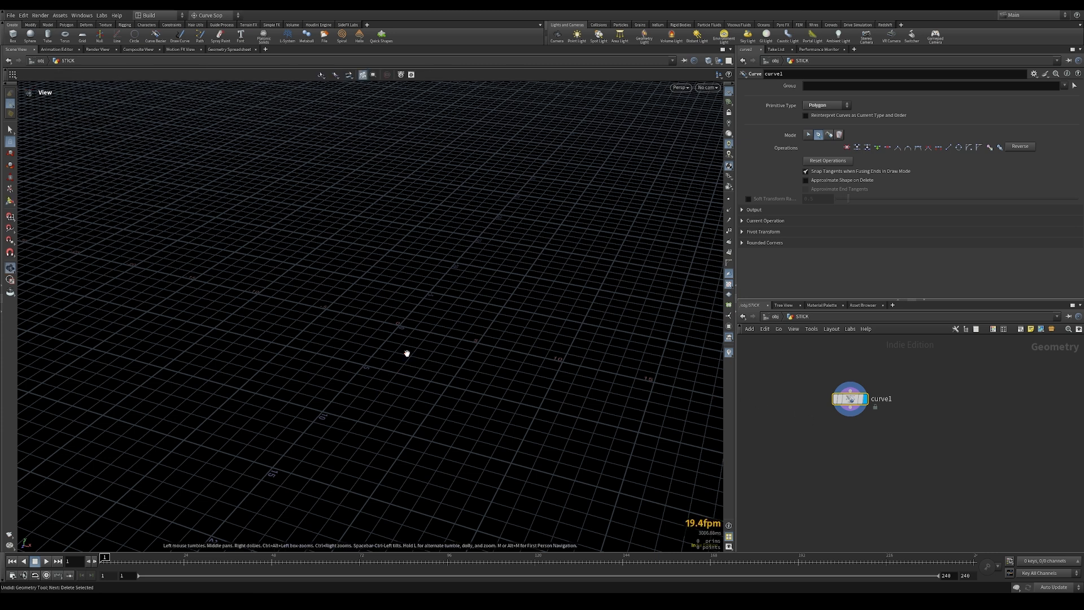
Step: Switch to the front view, activate curve drawing and set the curve's primitive type to NURBS Curve
key(space+3)
middle_drag(419, 281, 424, 327)
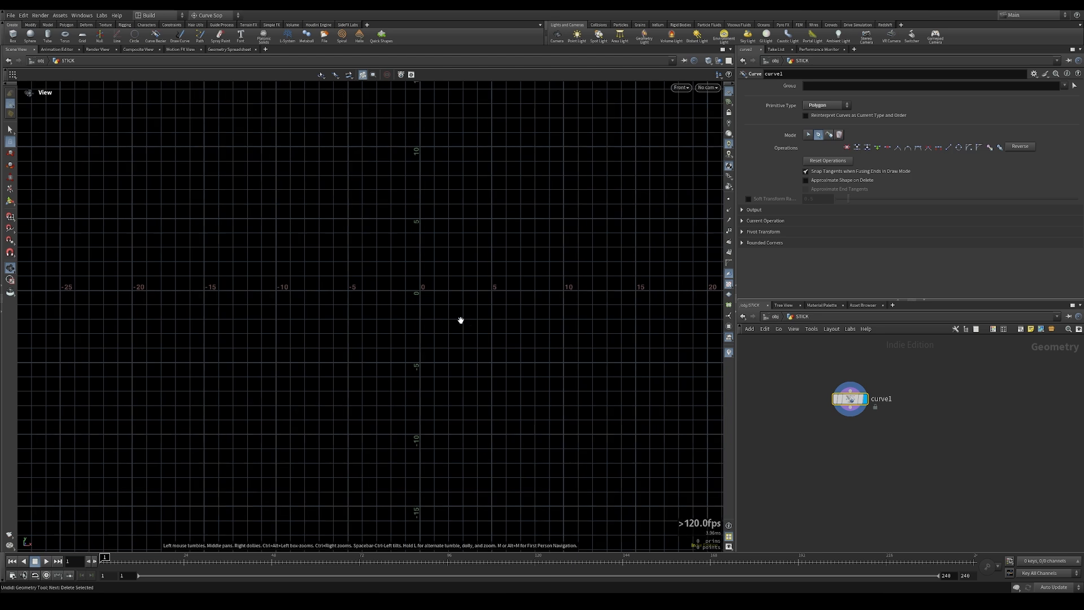
key(Return)
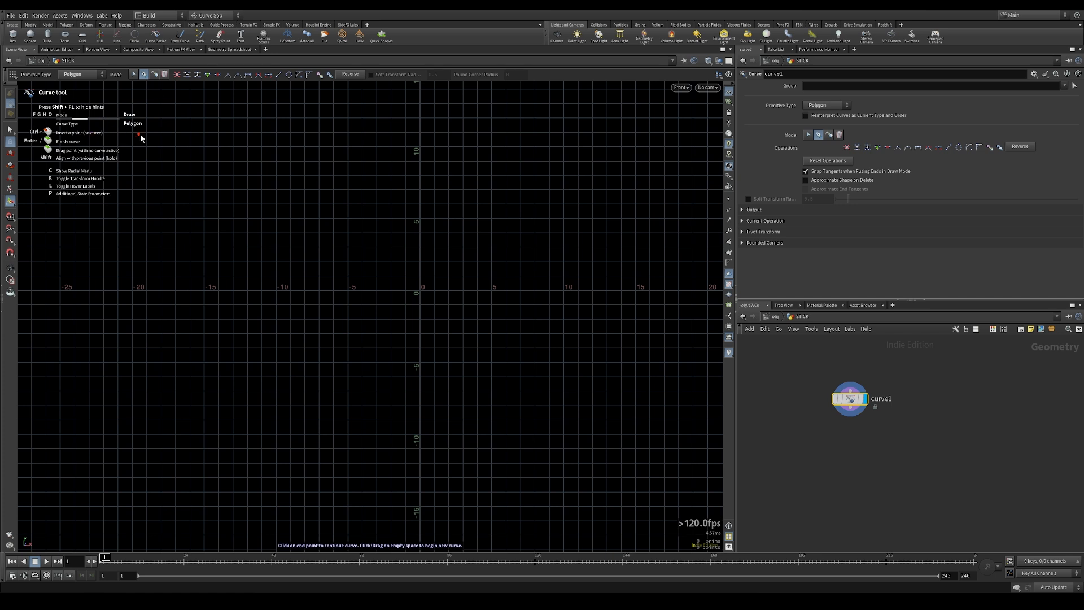
key(g)
key(f)
key(g)
click(822, 106)
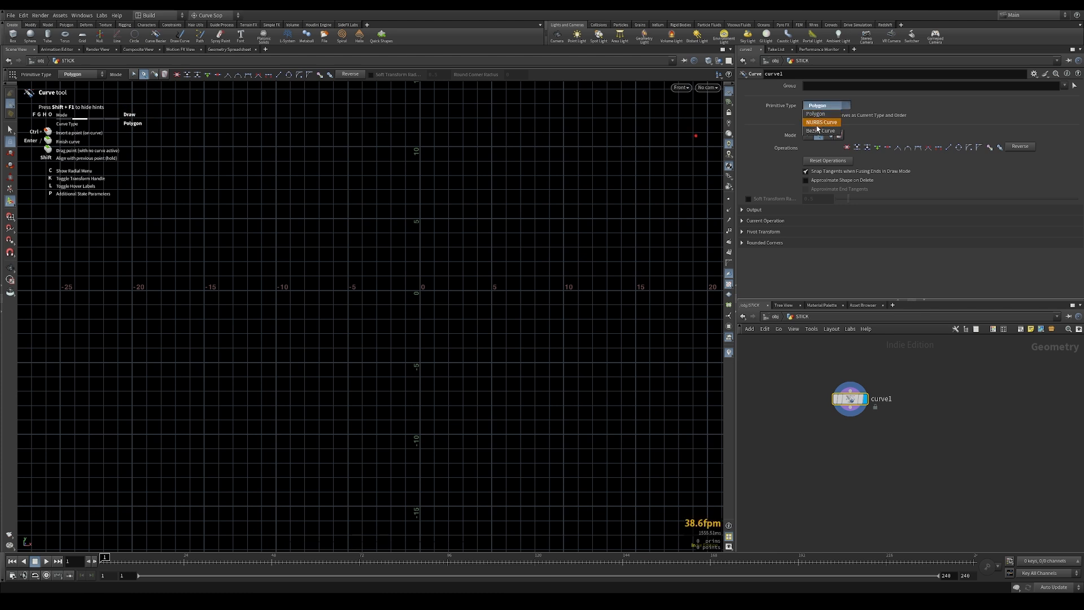
click(822, 122)
Step: Draw an open NURBS half-profile of the stick from about X -1.7, Y 0 down to the vertical axis at about Y -12, and finish it
middle_drag(415, 309, 437, 274)
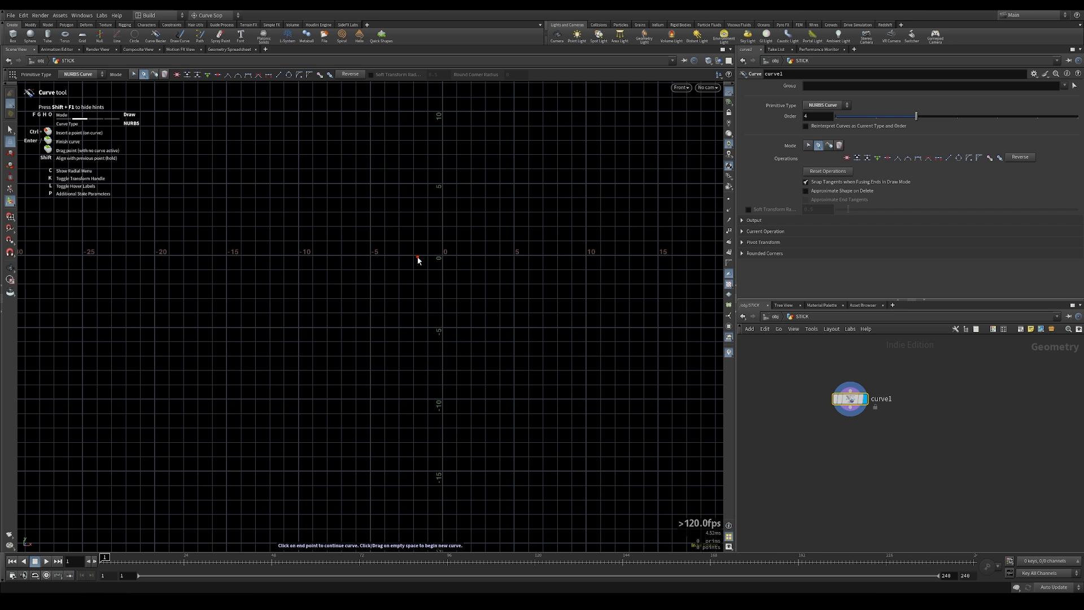
drag(418, 257, 394, 391)
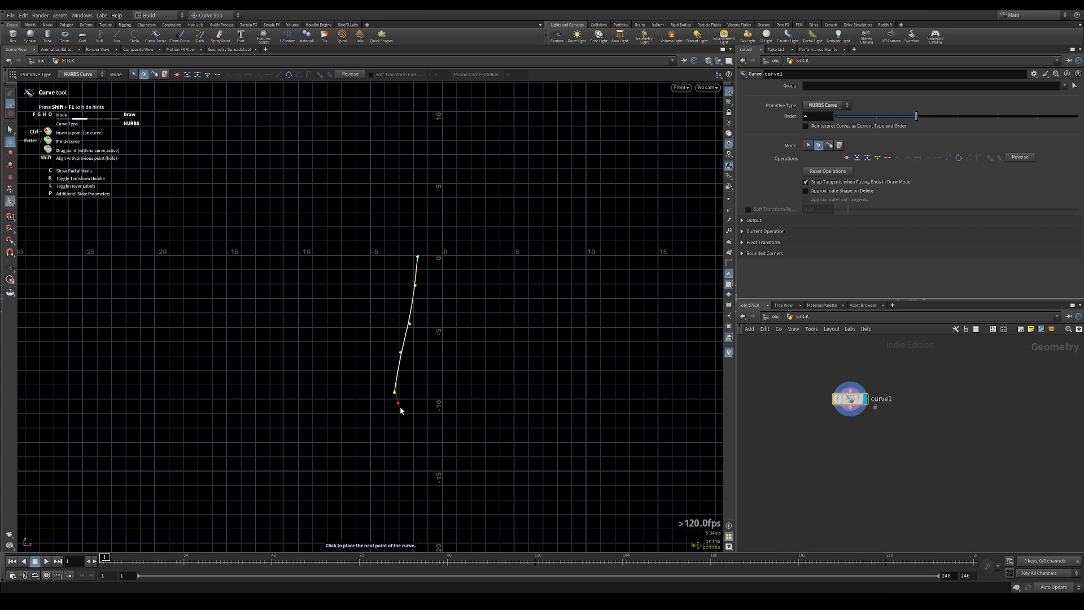
click(412, 419)
click(442, 431)
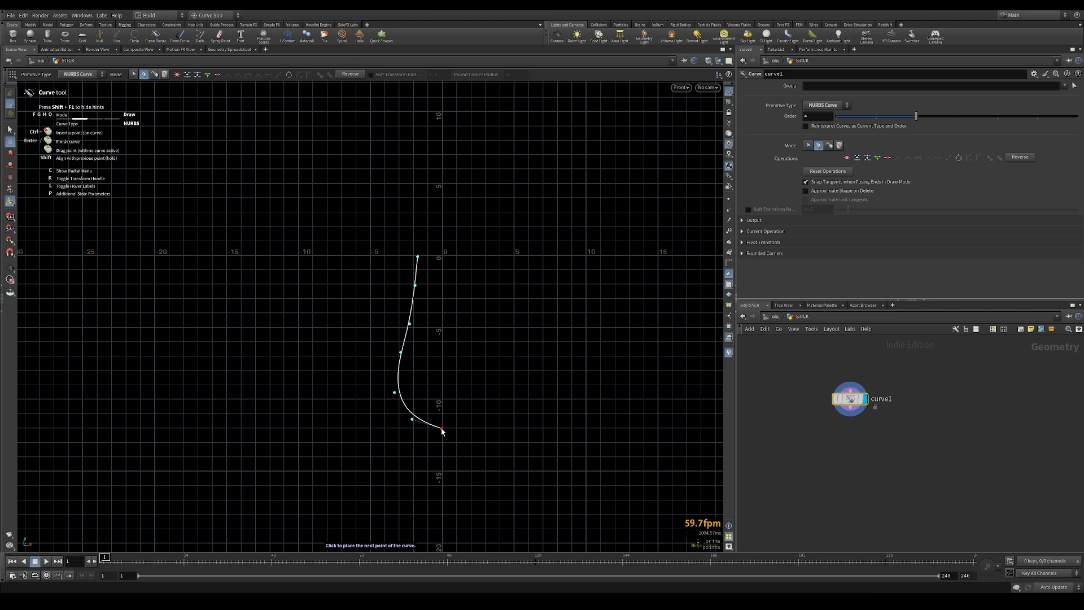
right_click(443, 431)
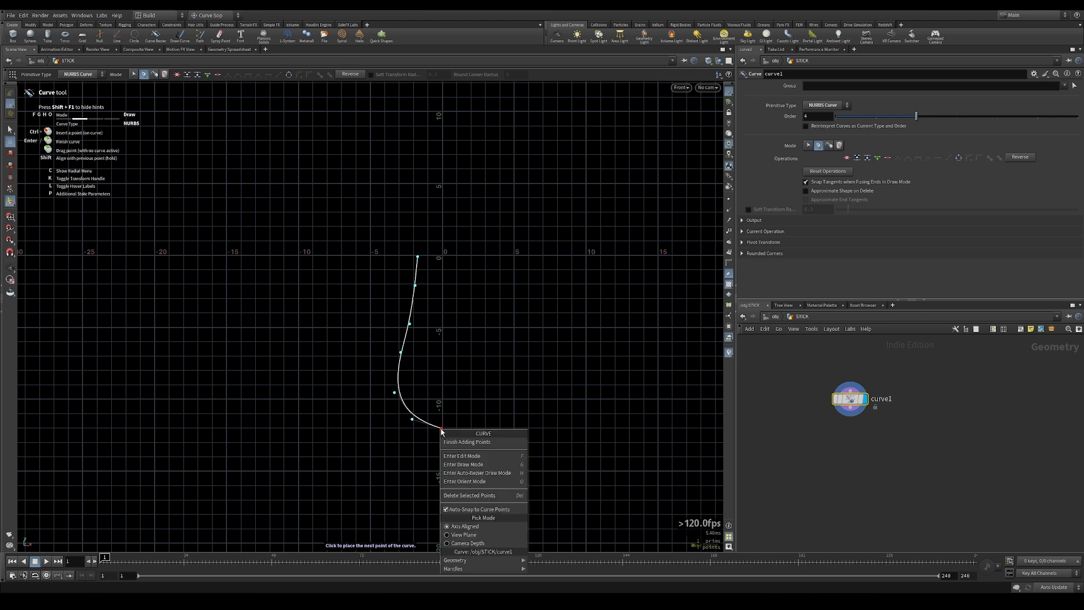
click(474, 443)
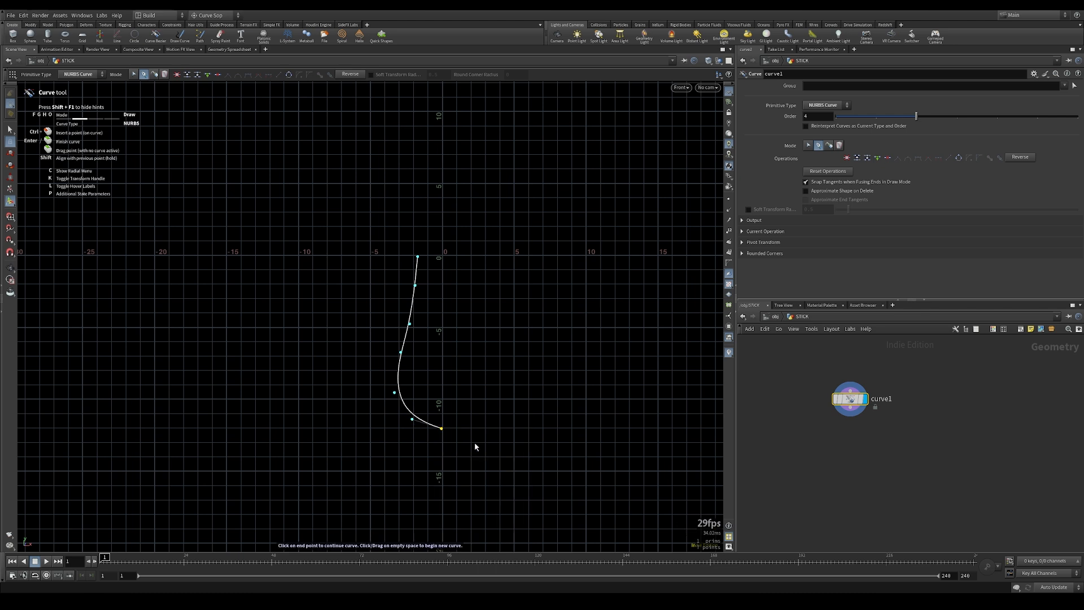
Step: Reshape the profile by moving its points so it widens smoothly towards the rounded end, placing its lower end at X 0, Y -12
key(f)
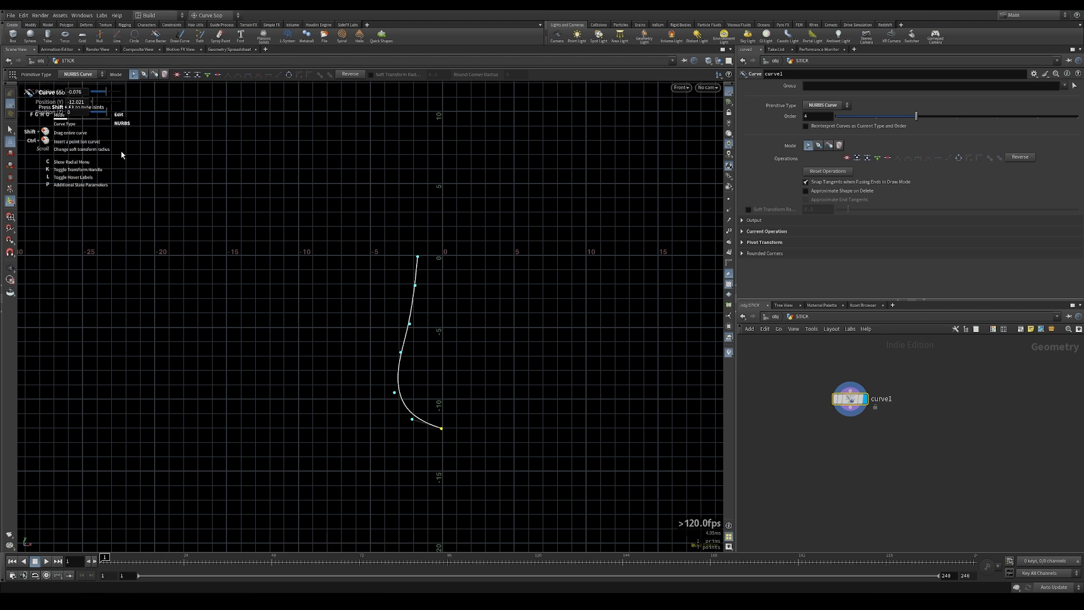
drag(415, 285, 416, 287)
key(space)
right_drag(419, 400, 563, 388)
right_drag(497, 387, 577, 406)
middle_drag(458, 386, 471, 429)
right_drag(471, 429, 483, 429)
drag(354, 344, 344, 400)
drag(393, 115, 398, 111)
drag(391, 185, 390, 227)
mouse_move(374, 274)
mouse_down()
mouse_move(370, 290)
mouse_move(388, 290)
mouse_up()
drag(344, 400, 372, 358)
drag(336, 443, 368, 443)
drag(359, 513, 390, 507)
drag(368, 443, 361, 445)
drag(389, 290, 387, 278)
drag(391, 227, 394, 223)
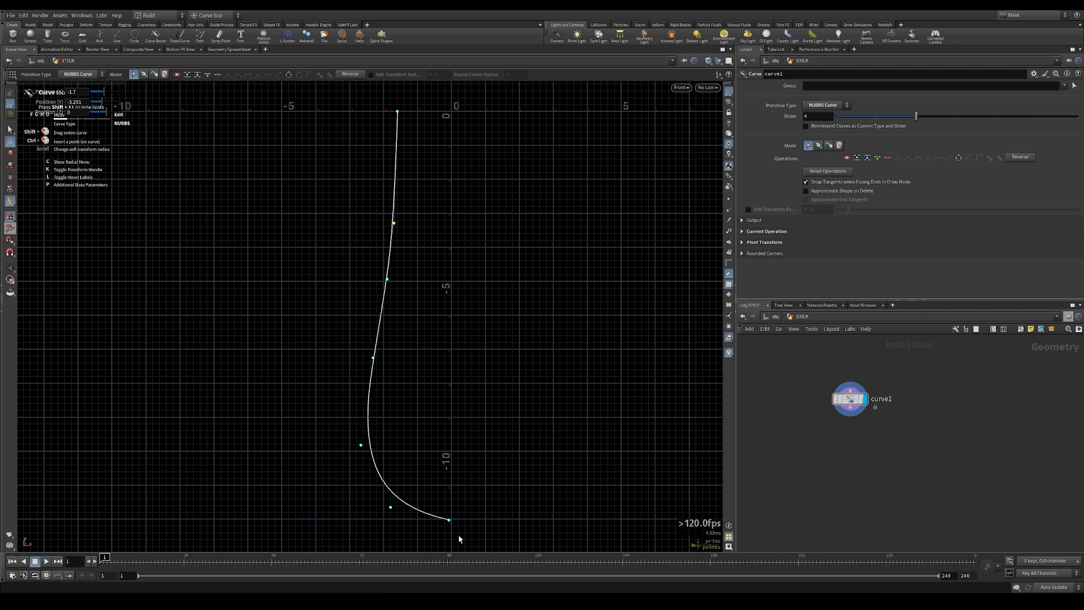
click(450, 519)
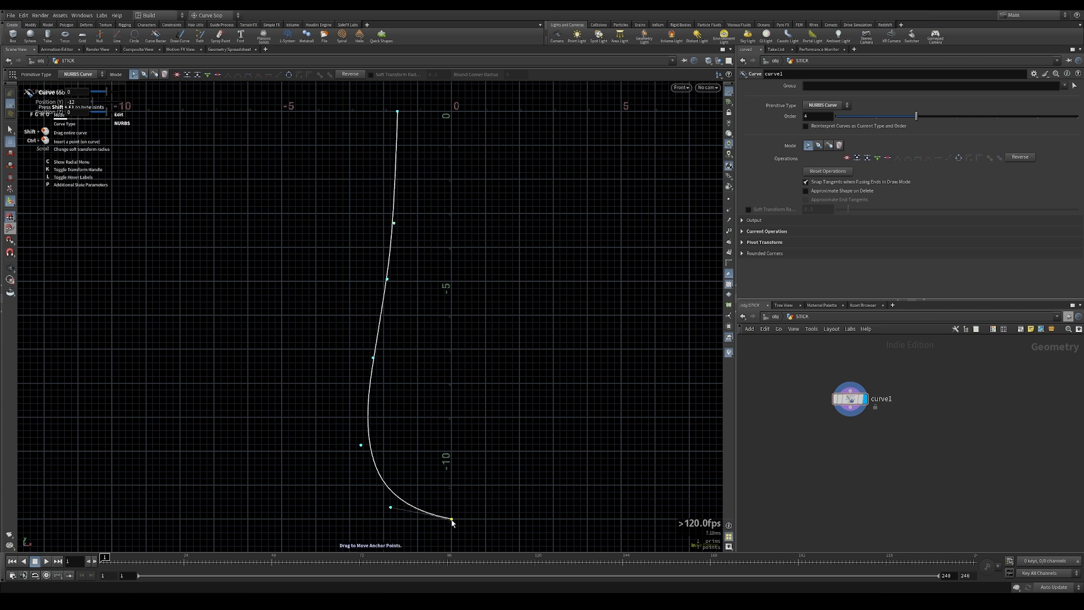
click(398, 113)
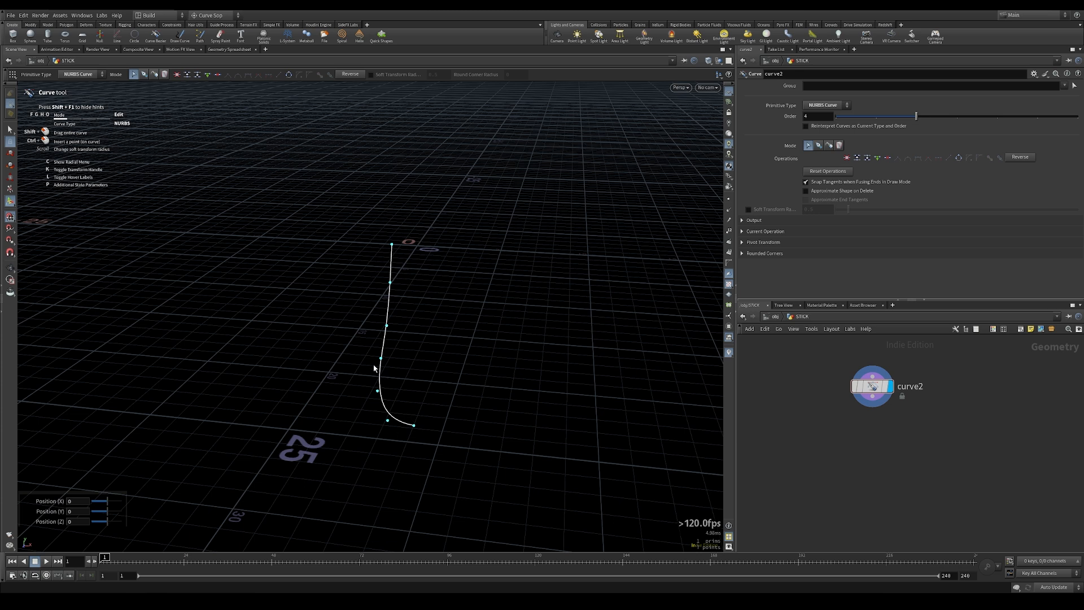
Step: Add a Merge node below the curve node
middle_drag(854, 484, 849, 462)
key(Tab)
text(res)
key(Return)
click(869, 473)
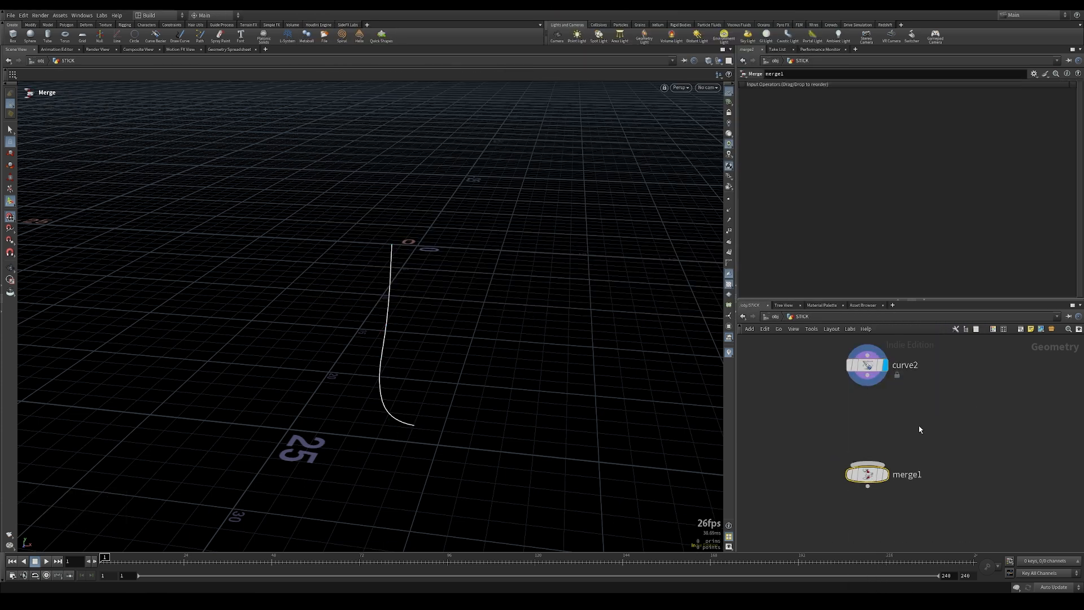
Step: Add a Transform node, feed it from the curve node and display its result
key(Tab)
text(transfo)
key(Return)
click(919, 423)
click(863, 374)
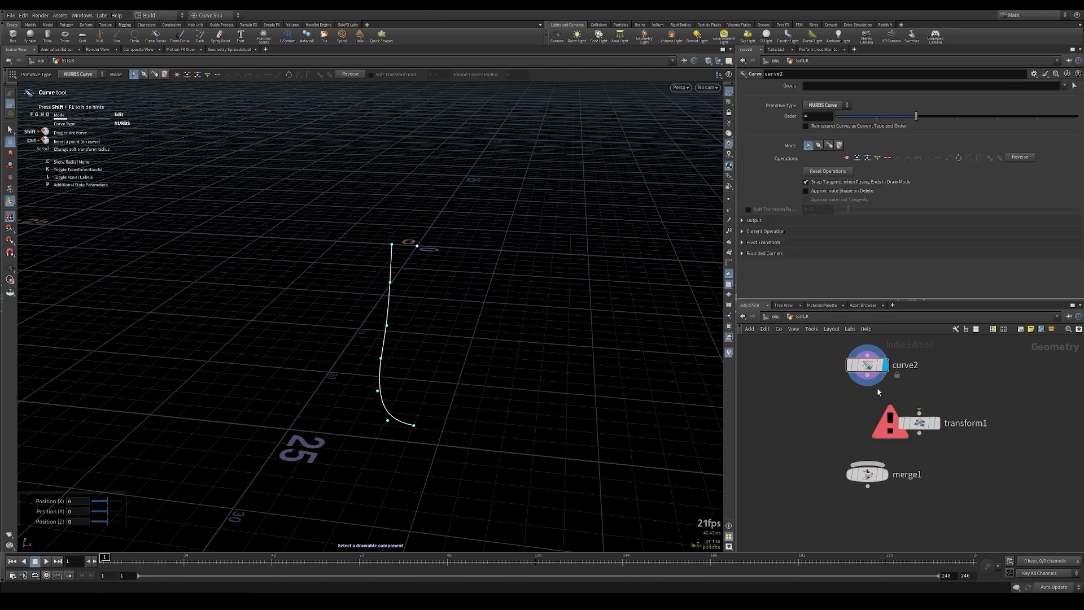
drag(867, 375, 921, 422)
click(926, 424)
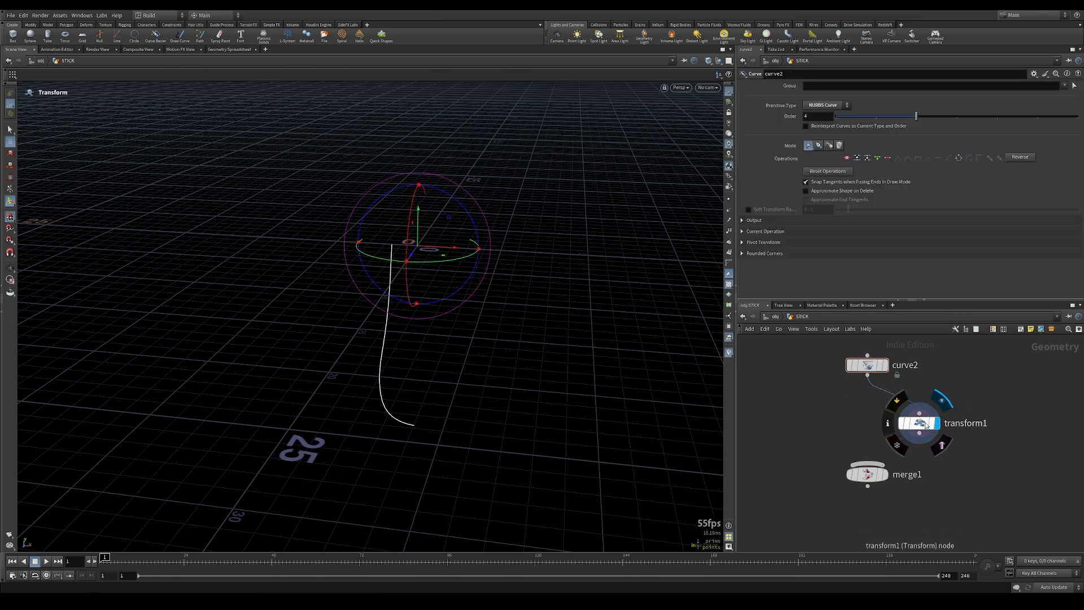
Step: Set the Transform node's X scale to 0 to flatten the curve copy onto the centre axis
click(829, 139)
text(0)
key(Return)
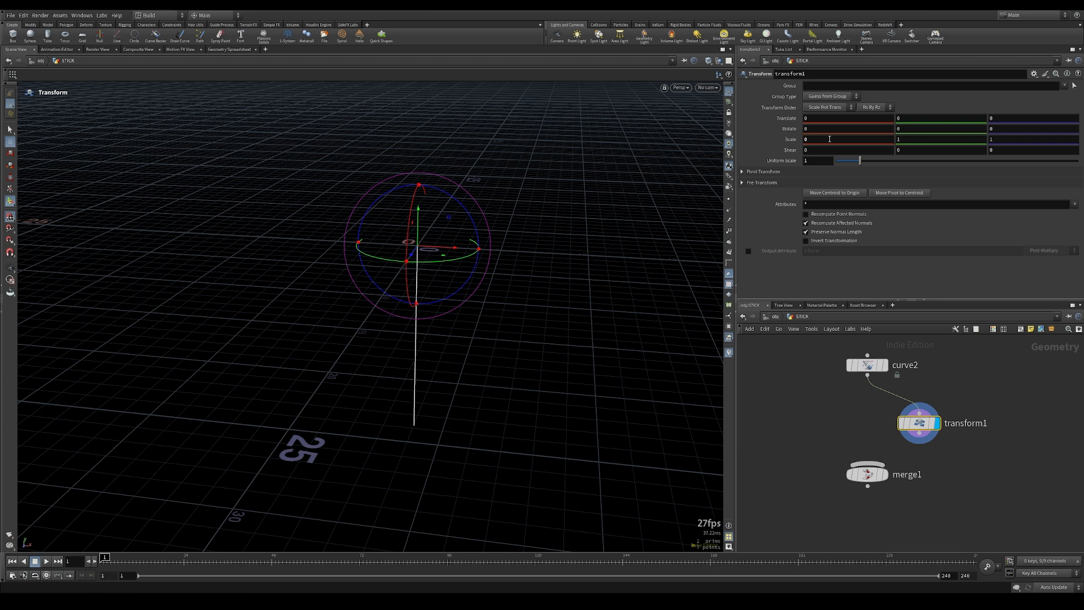
Step: Wire both the original curve and the Transform output into the Merge node and display the merged result
drag(867, 375, 867, 464)
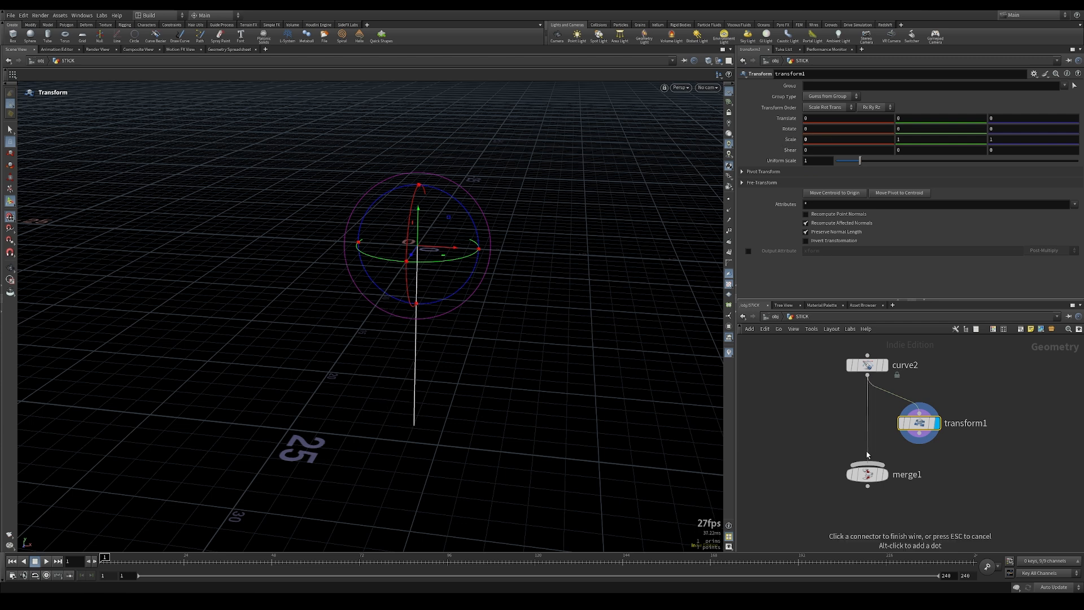
drag(919, 432, 872, 467)
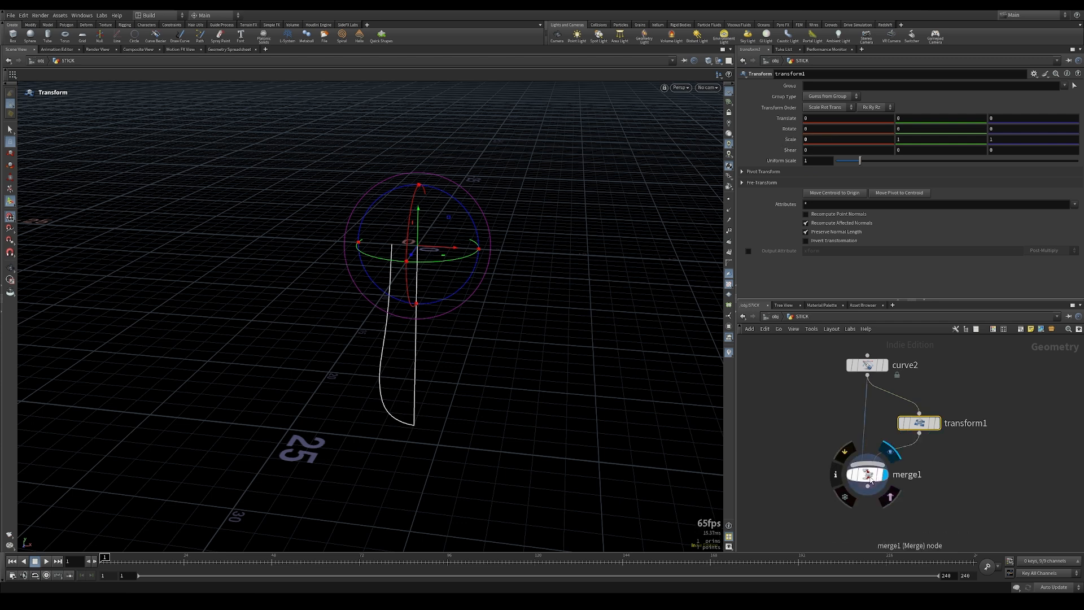
click(882, 479)
scroll(483, 310, up, 5)
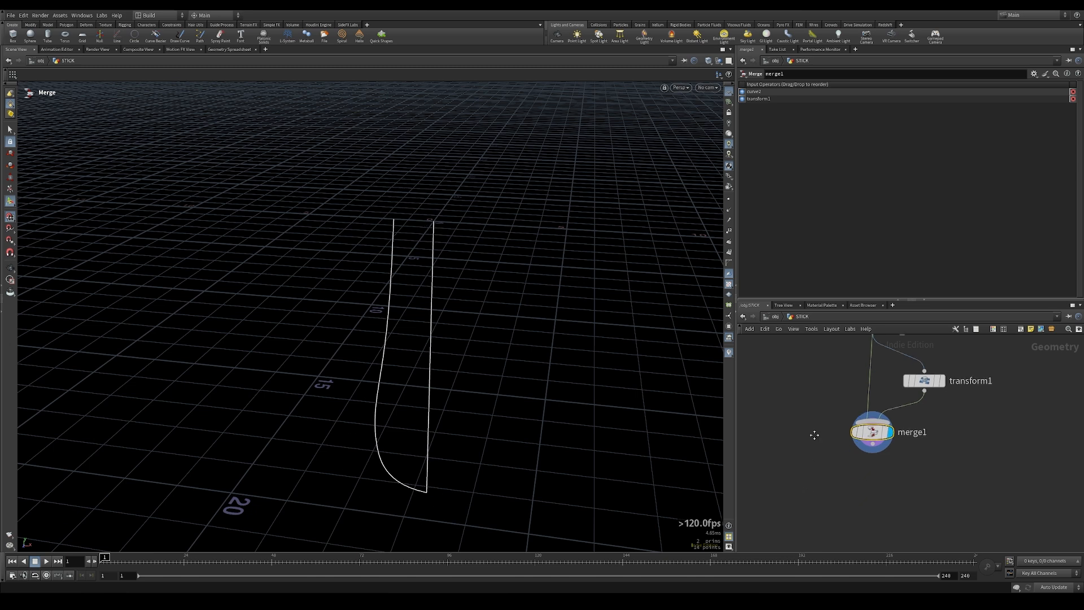
Step: Add a Skin node after the Merge node and display the surface between the two curves
key(Tab)
text(skin)
key(Return)
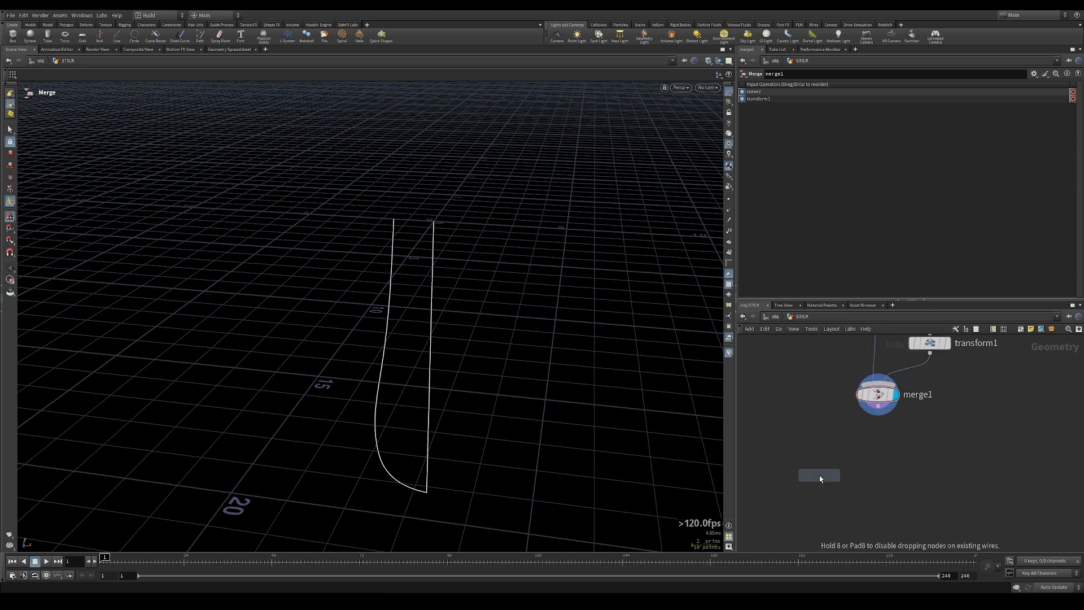
click(876, 464)
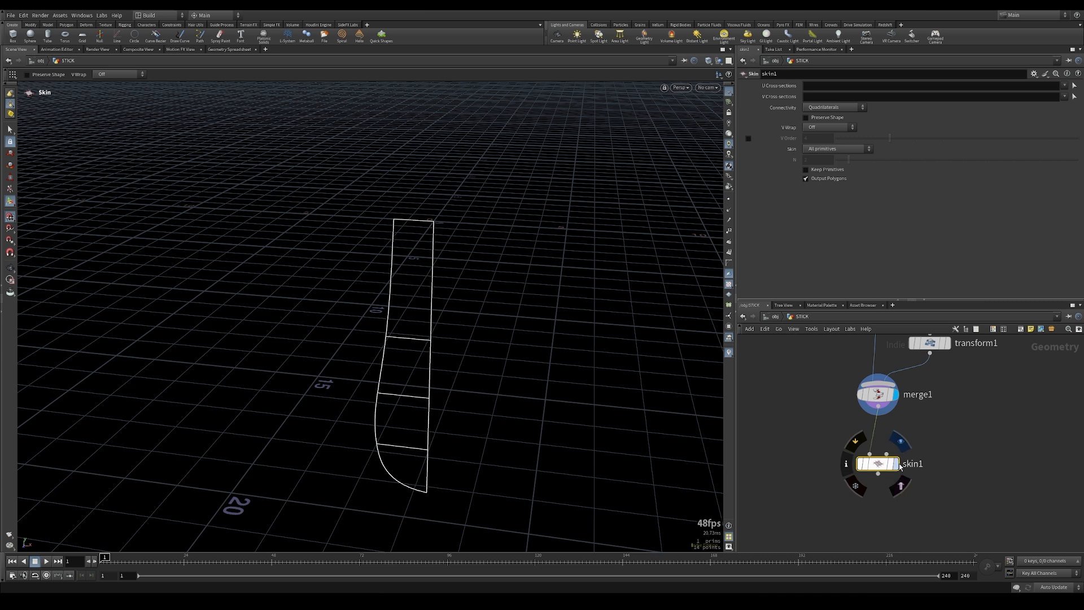
click(896, 463)
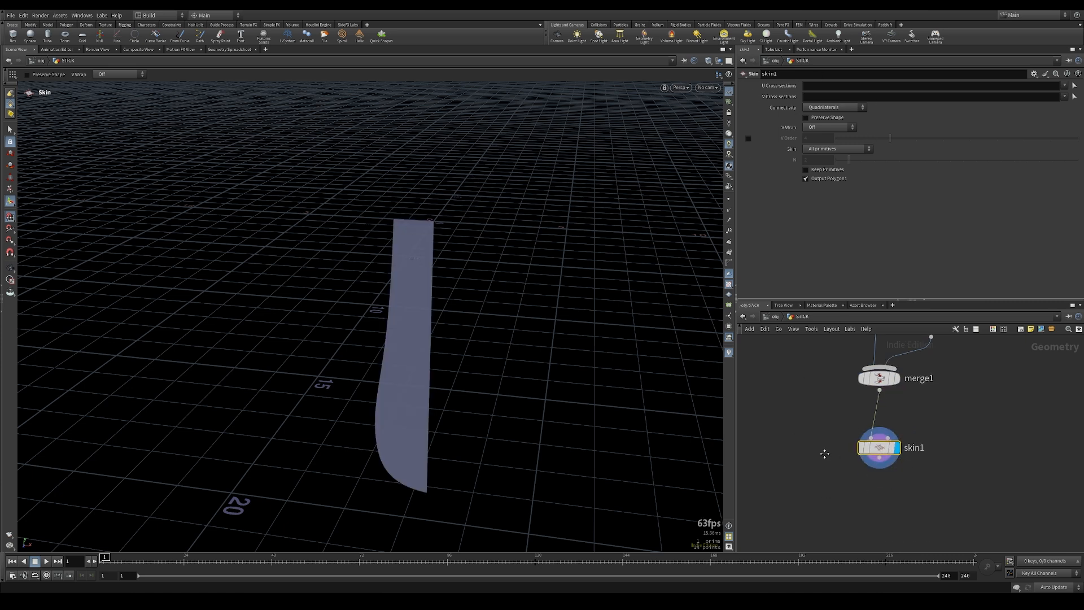
Step: Add a Mirror node after the Skin node to complete the stick's full width
key(Tab)
text(mirror)
key(Return)
click(874, 462)
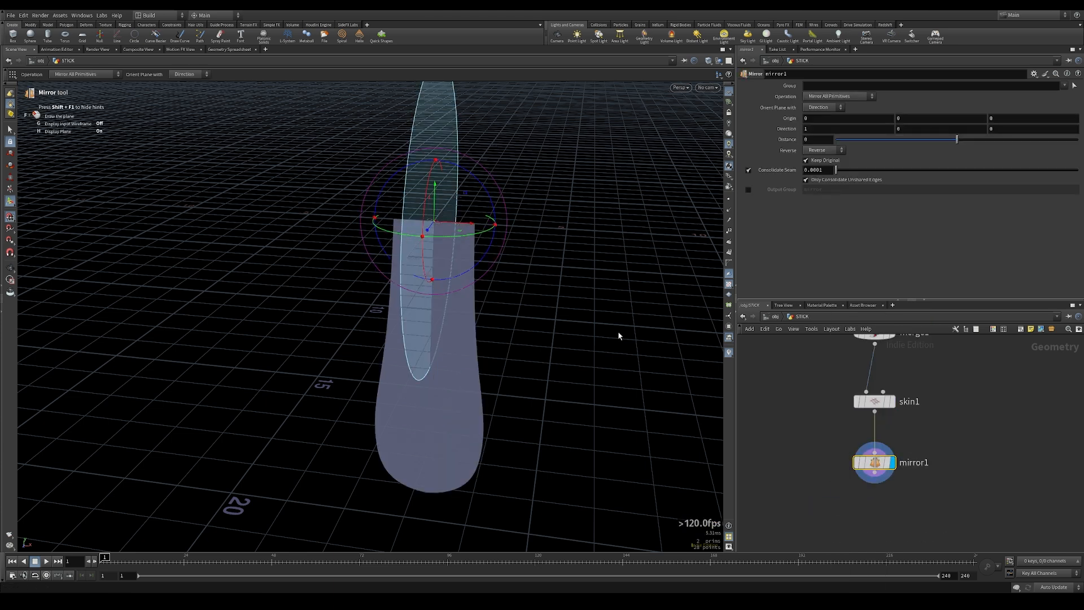
Step: Duplicate the Mirror node below the first one and set the copy's direction to 0, 1, 0
middle_drag(849, 465, 835, 404)
alt+drag(858, 402, 859, 458)
click(818, 129)
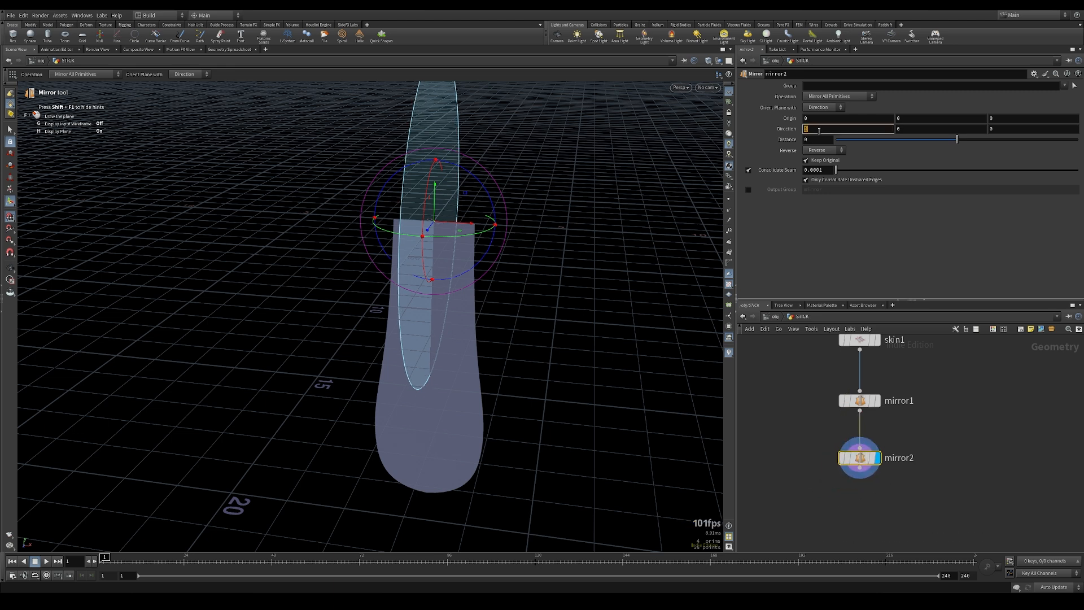
key(Tab)
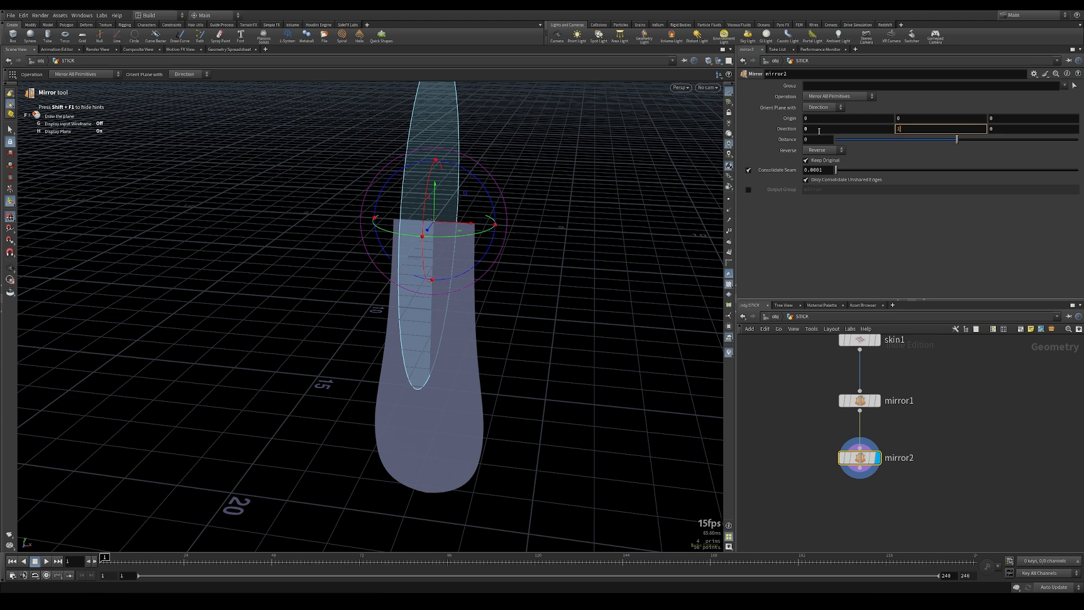
key(Return)
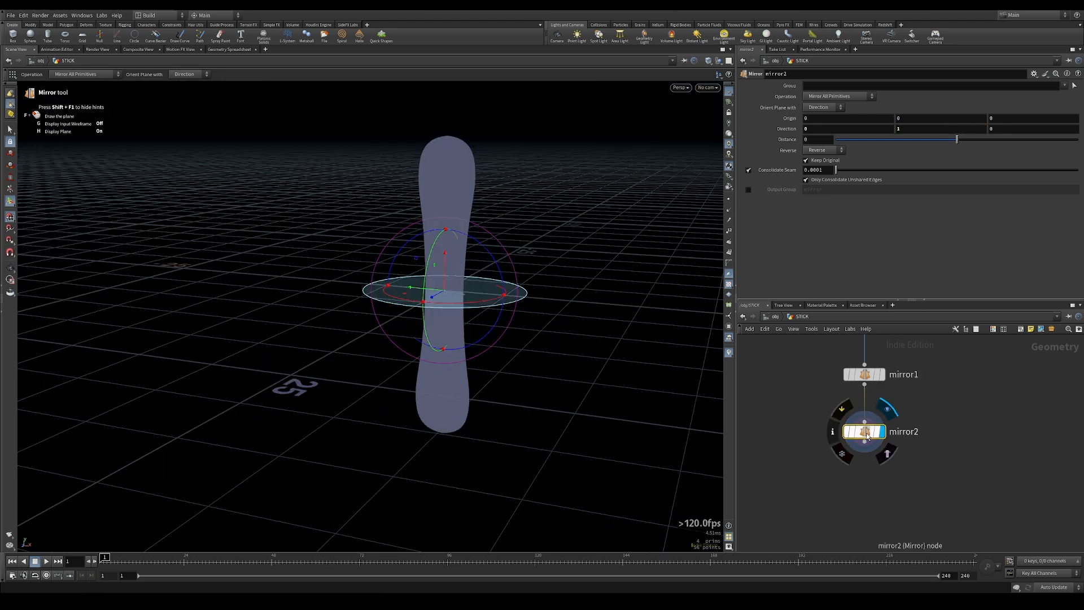
key(Escape)
drag(608, 426, 512, 236)
alt+right_drag(512, 236, 501, 307)
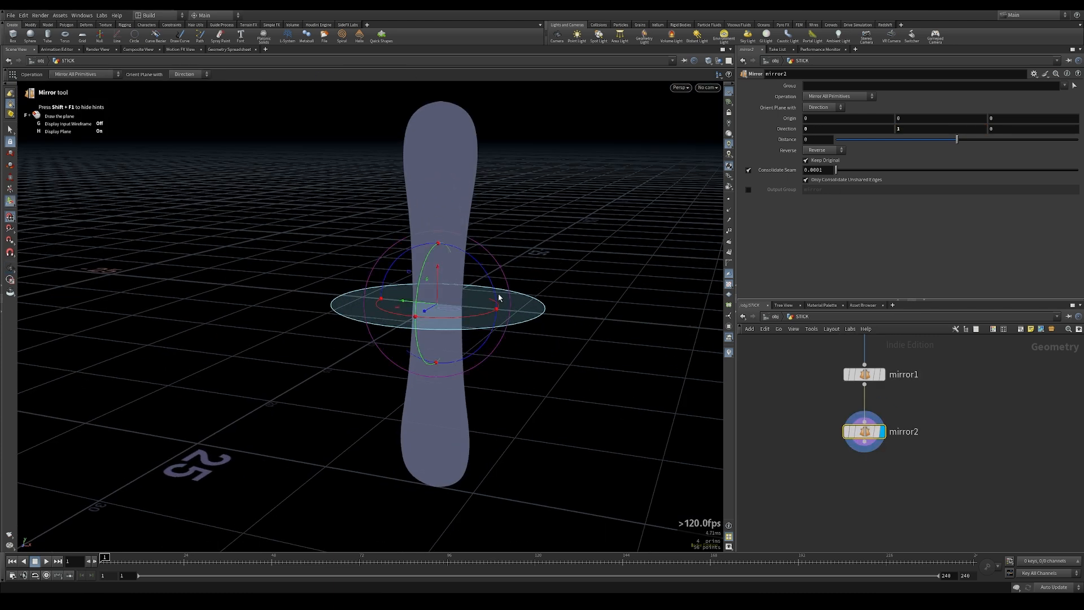
Step: Turn on wireframe-over-shaded display, add a Convert node after the second Mirror node, and display the converted polygons
key(shift+w)
alt+drag(406, 111, 286, 273)
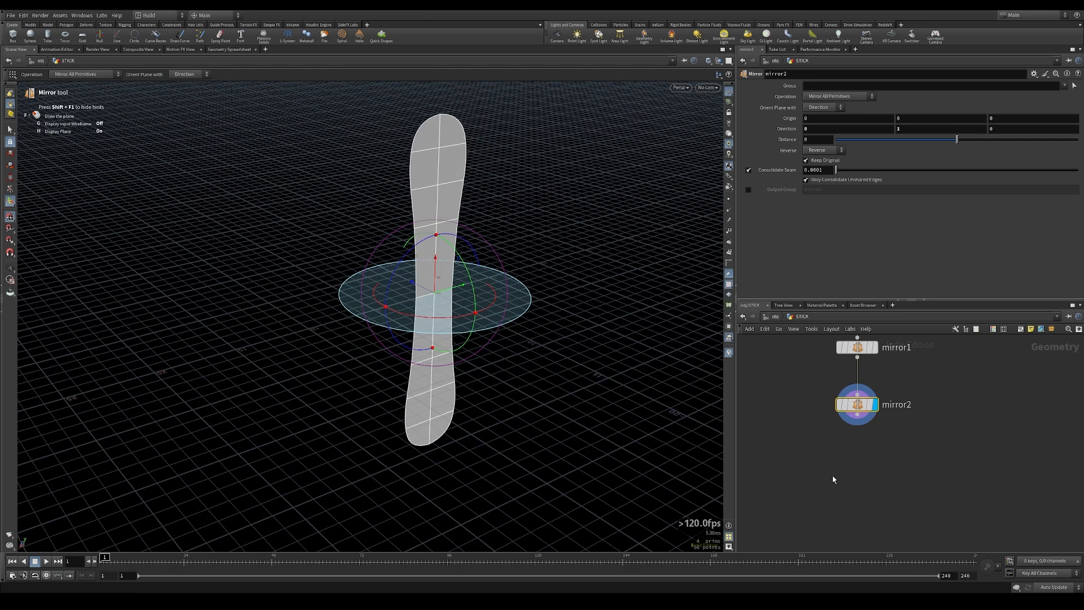
key(Tab)
text(conv)
key(Return)
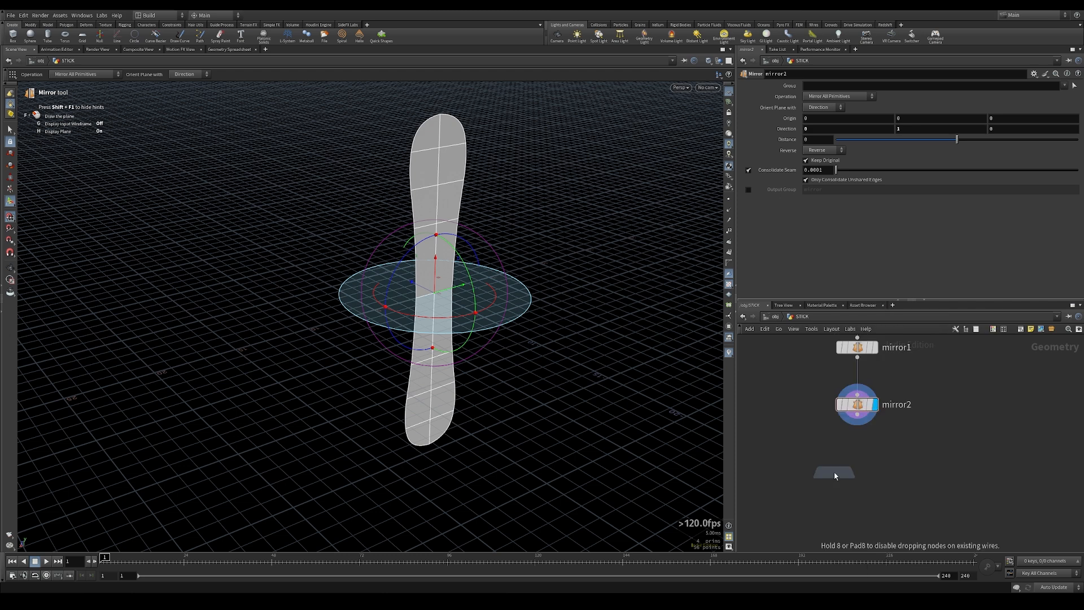
click(852, 469)
click(857, 415)
click(857, 457)
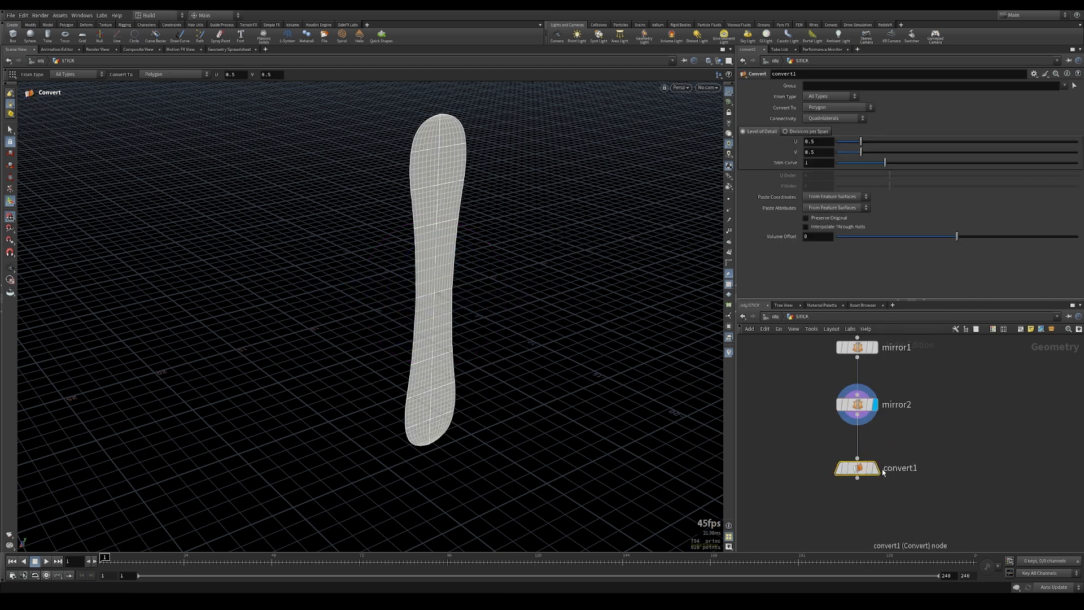
click(873, 469)
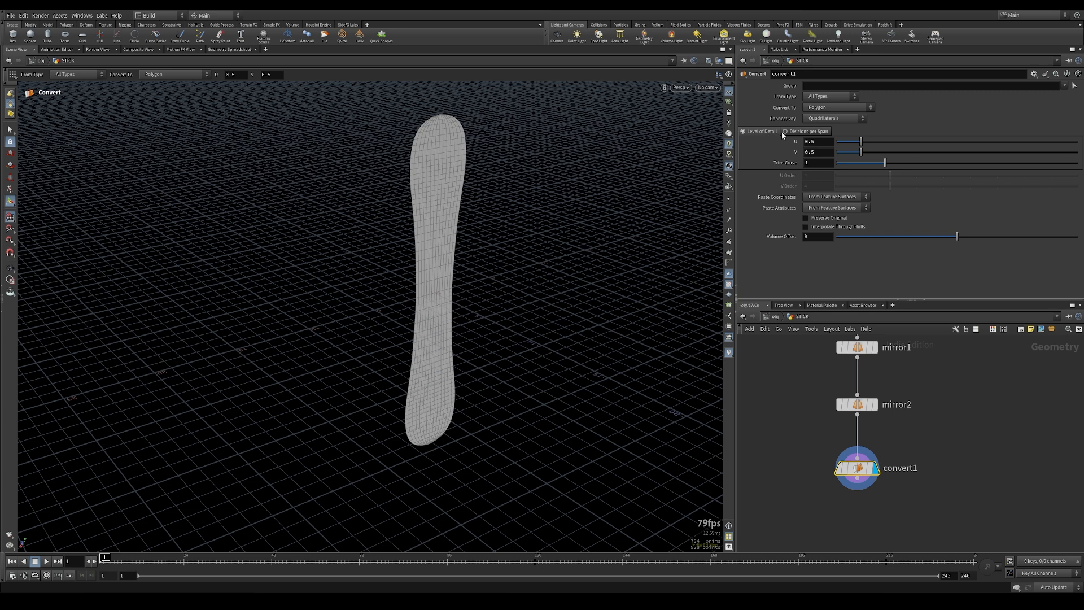
Step: Switch the Convert node to Divisions per Span with U set to 1 and V set to 0
click(809, 131)
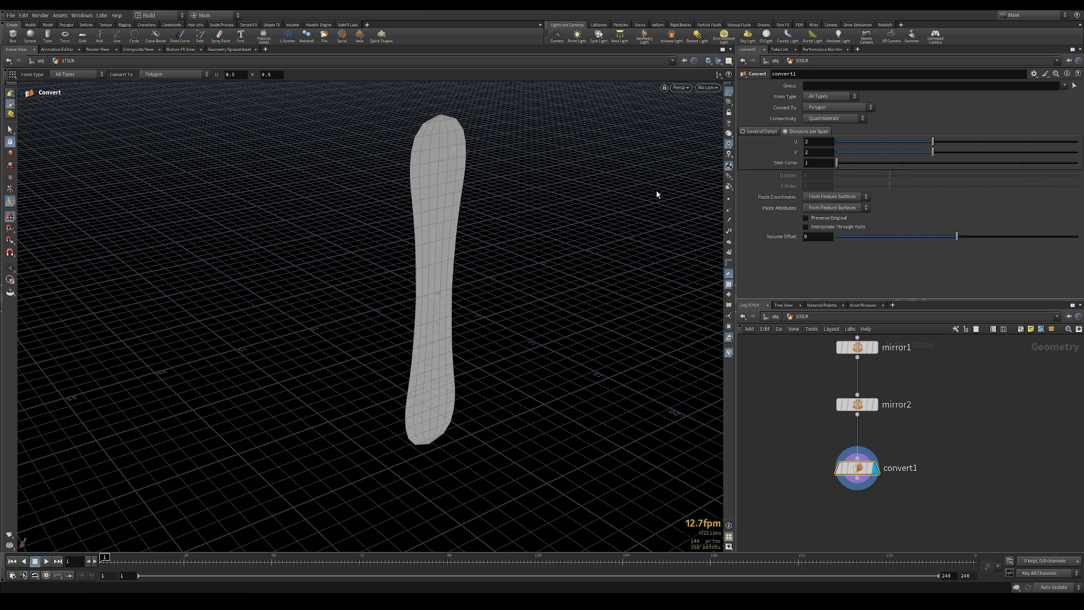
scroll(387, 246, up, 3)
click(885, 142)
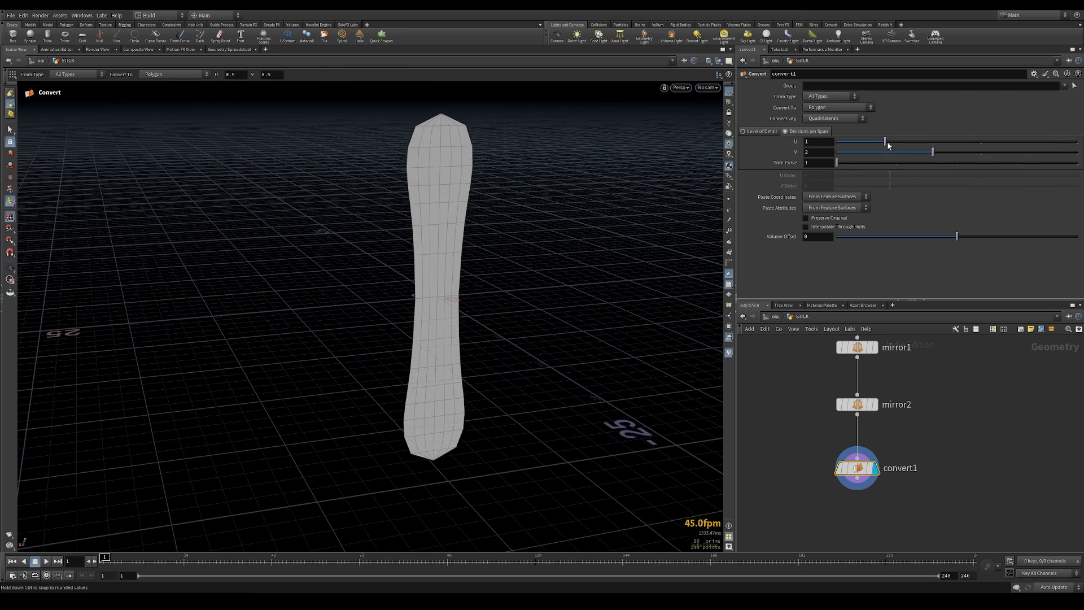
drag(879, 152, 818, 154)
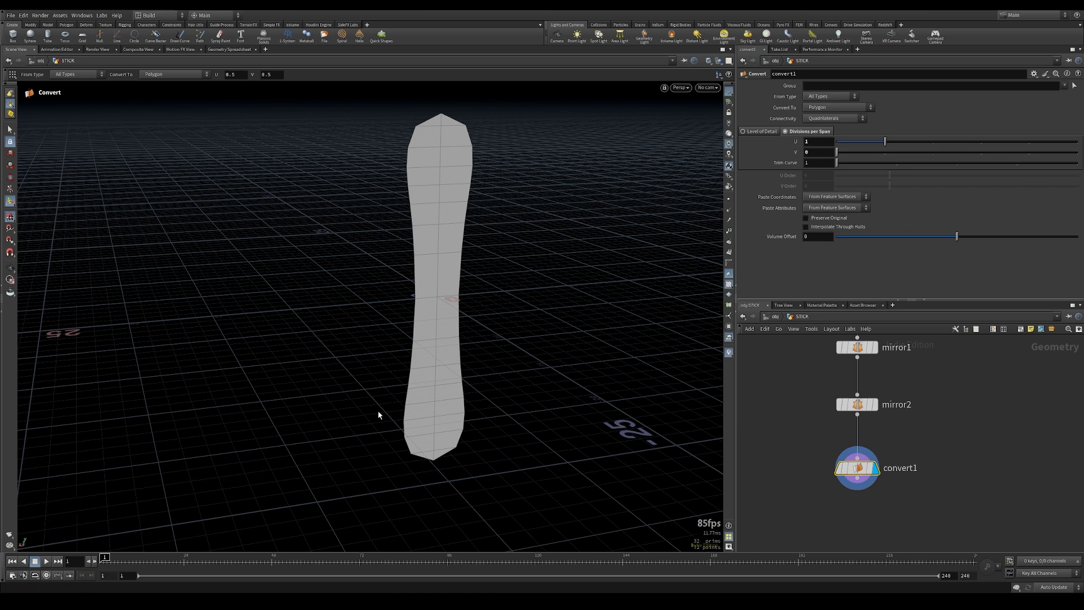
Step: Display point numbers on the stick and examine the points along the mirror seams
click(728, 231)
key(Escape)
scroll(440, 304, up, 5)
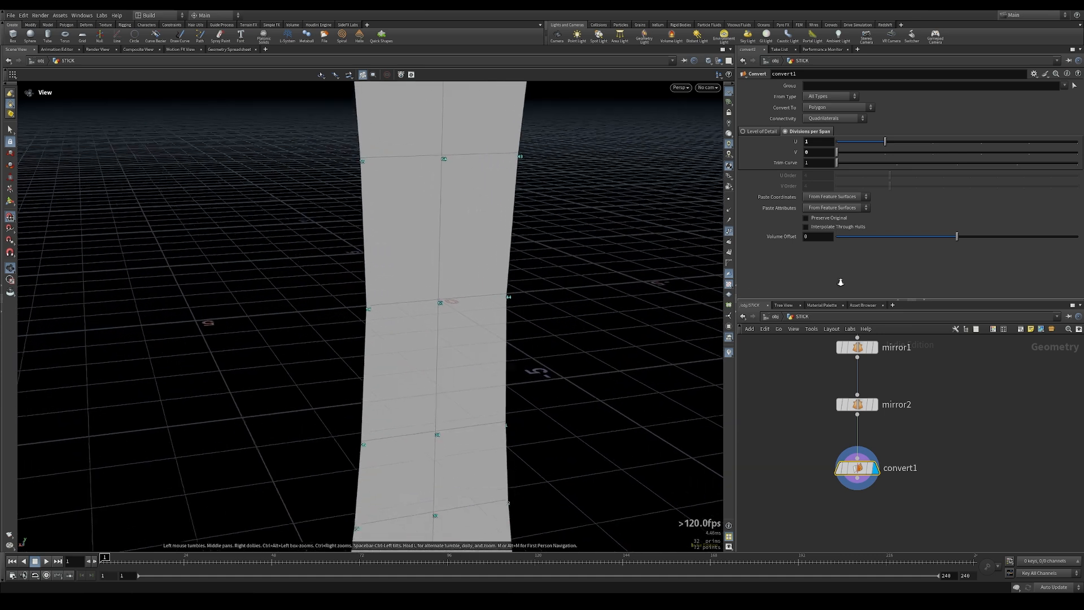
key(Return)
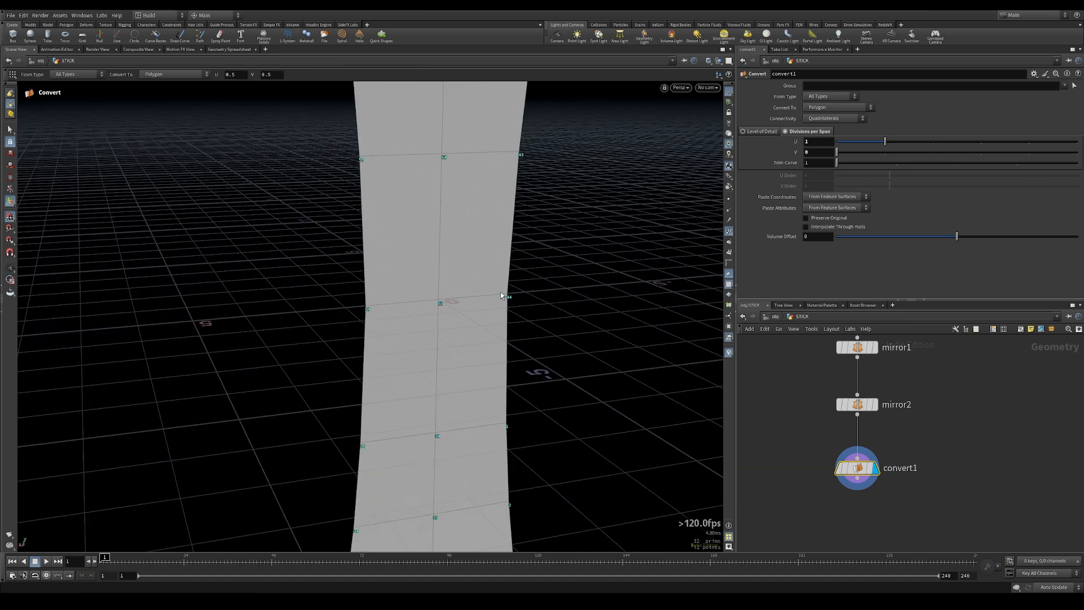
Step: Add a Fuse node after the Convert node and display it to check the merged points
scroll(783, 476, down, 2)
key(Tab)
key(Escape)
key(Tab)
text(fuse)
key(Return)
click(844, 462)
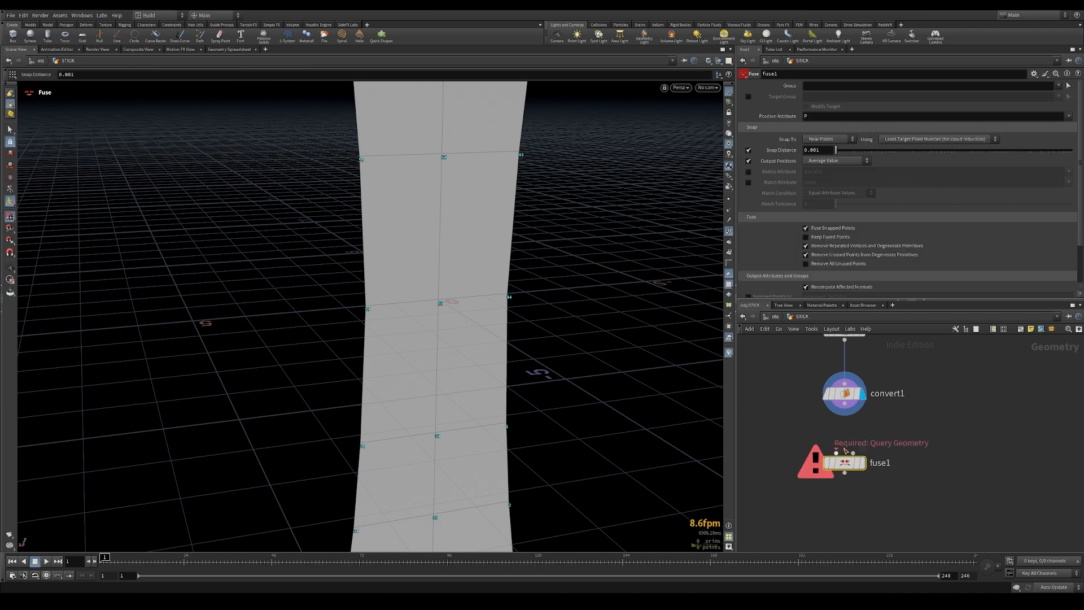
click(864, 463)
key(Escape)
drag(429, 327, 523, 365)
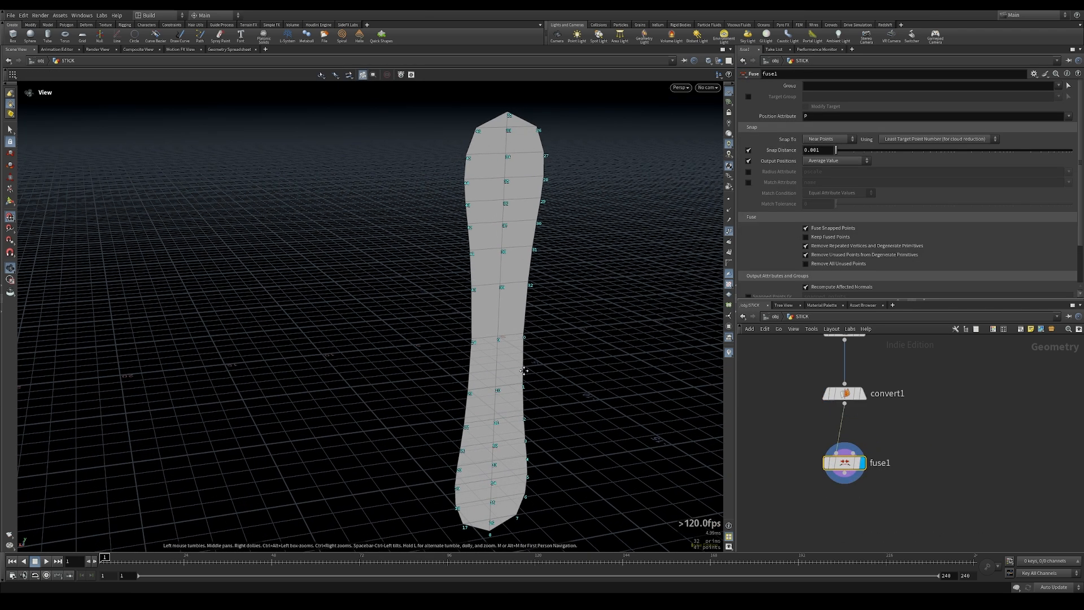
key(Return)
Step: Add a Subdivide node after the Fuse node, display it, and set its depth to 2
middle_drag(809, 524, 815, 474)
key(Tab)
text(null)
key(Return)
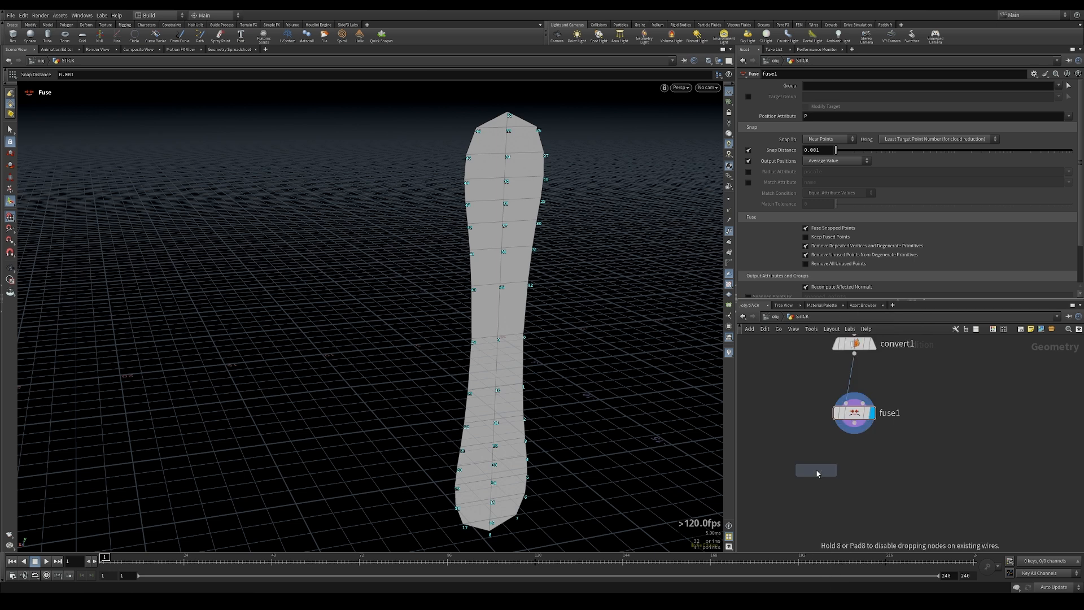
click(853, 481)
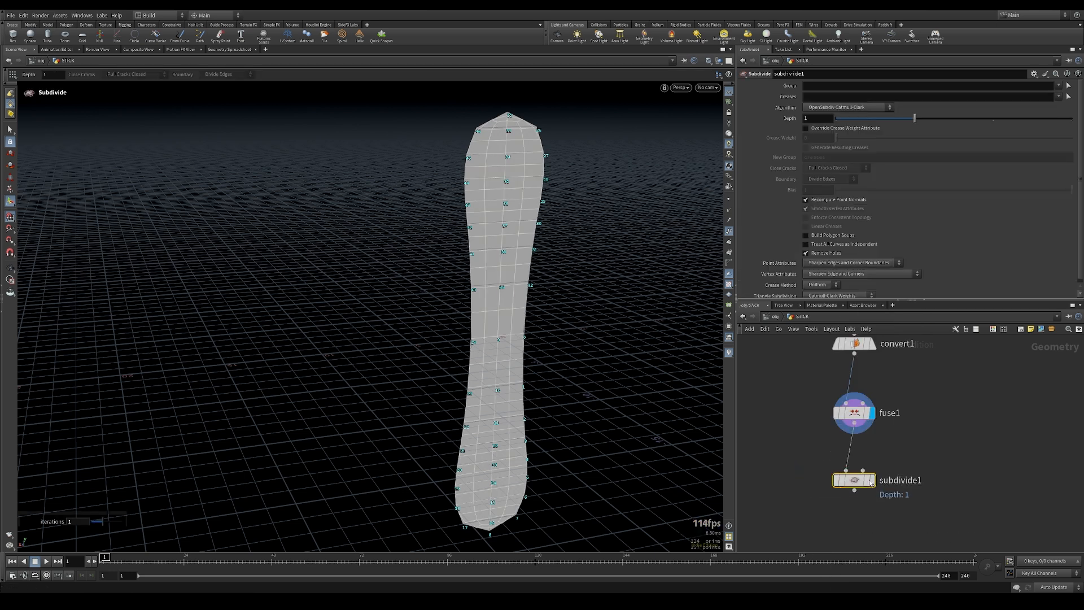
drag(914, 118, 997, 118)
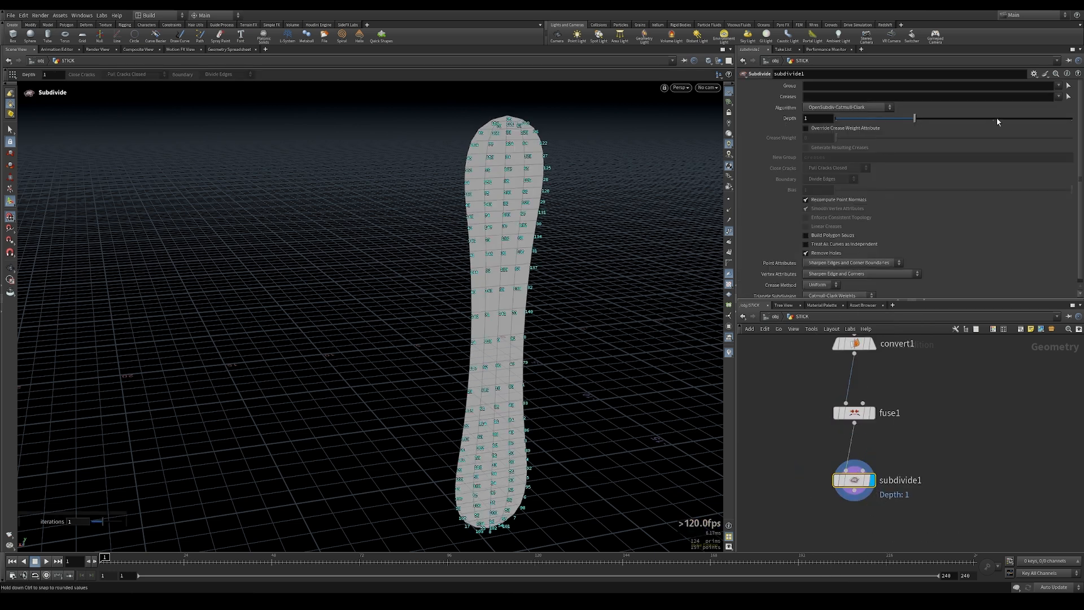
Step: Hide the point numbers and check the subdivided stick with smooth shading and with its wireframe overlay
click(729, 231)
key(Escape)
mouse_move(608, 302)
mouse_down()
mouse_move(446, 380)
mouse_move(493, 375)
mouse_move(477, 362)
mouse_move(530, 367)
mouse_move(578, 353)
mouse_move(430, 341)
mouse_up()
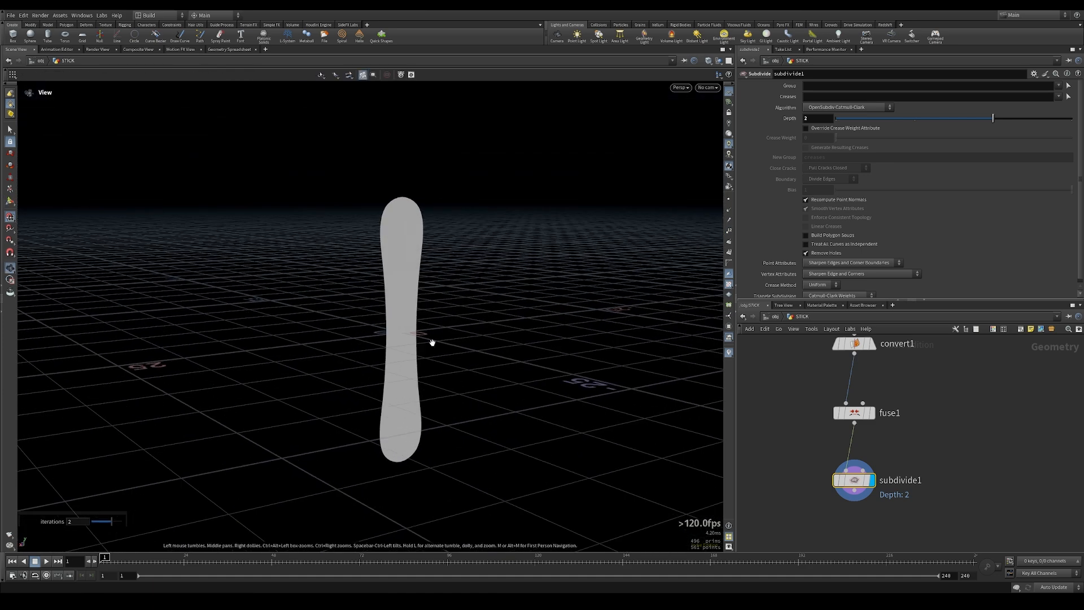
key(h)
key(Return)
key(shift+w)
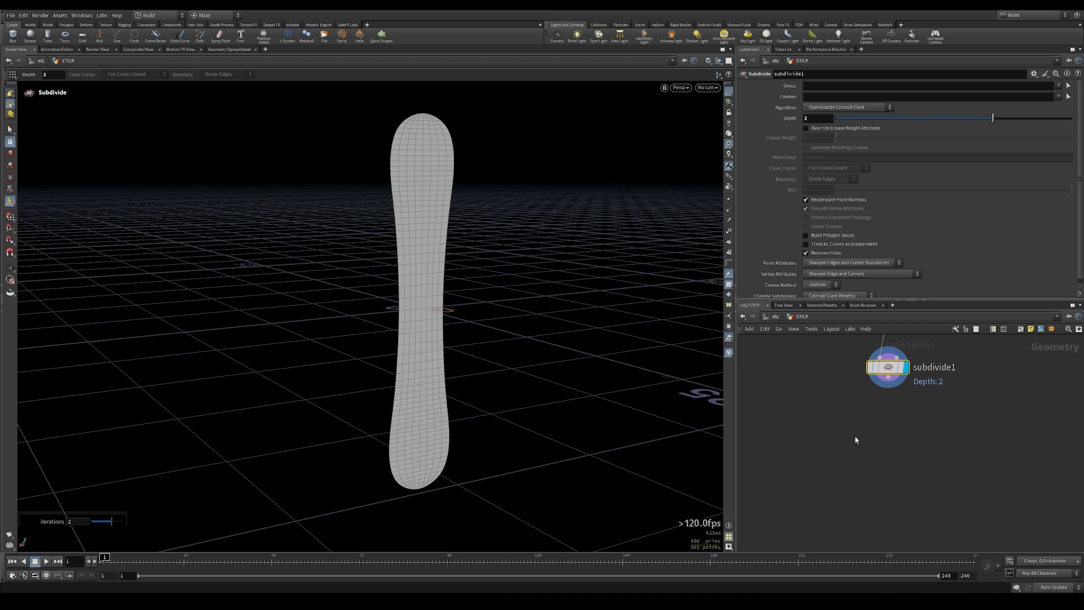
Step: Add a PolyExtrude node after the Subdivide node, display it, and set its distance to 0.5
key(Tab)
text(e)
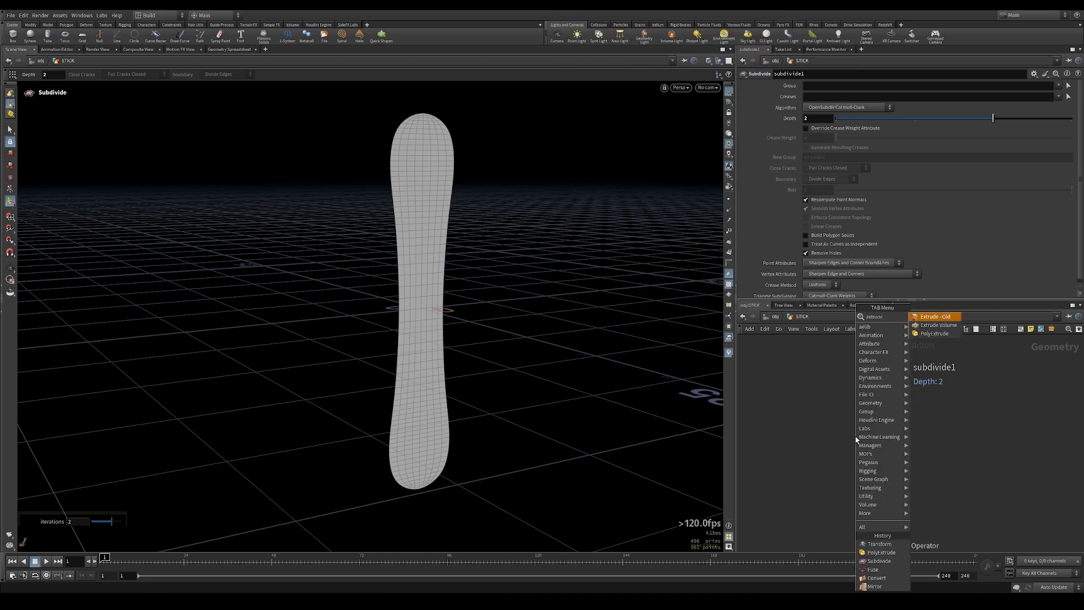
click(950, 335)
click(887, 433)
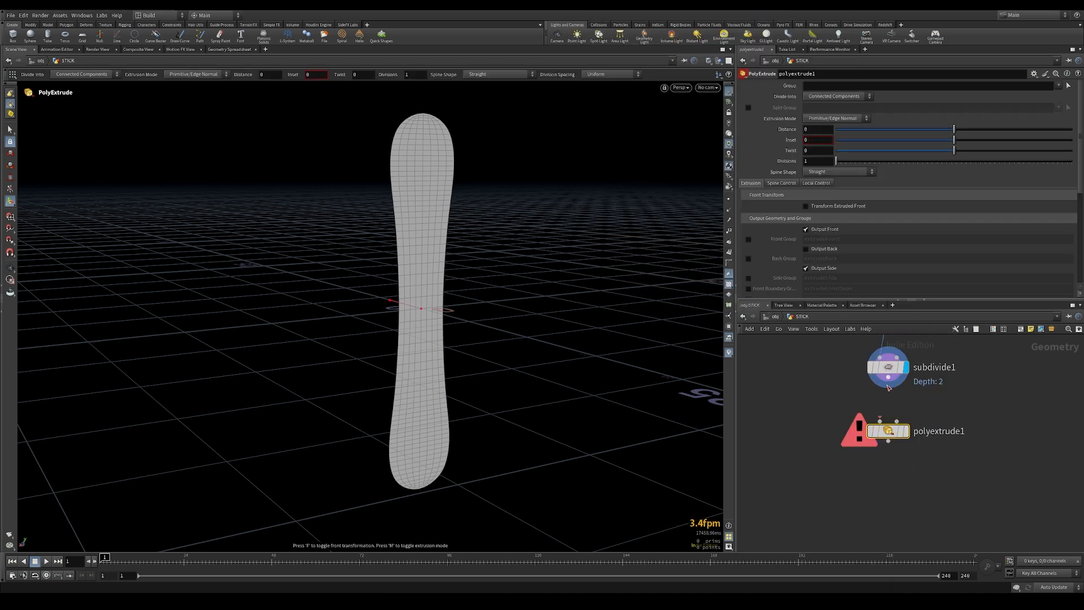
drag(954, 129, 1001, 129)
click(822, 129)
key(BackSpace)
text(5)
key(Return)
Step: Enable Output Back on the PolyExtrude node to close the stick's open rear face
alt+drag(416, 249, 648, 266)
click(806, 249)
click(806, 249)
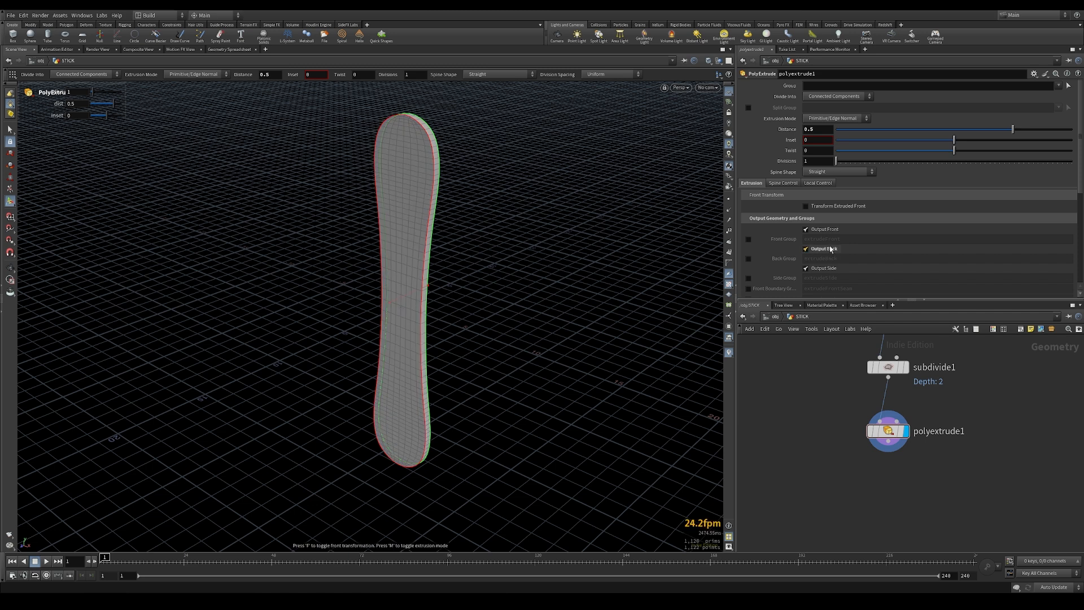
Step: View the stick from the top in wireframe, then add a Transform node after the PolyExtrude node and display it
mouse_move(892, 432)
key(space+2)
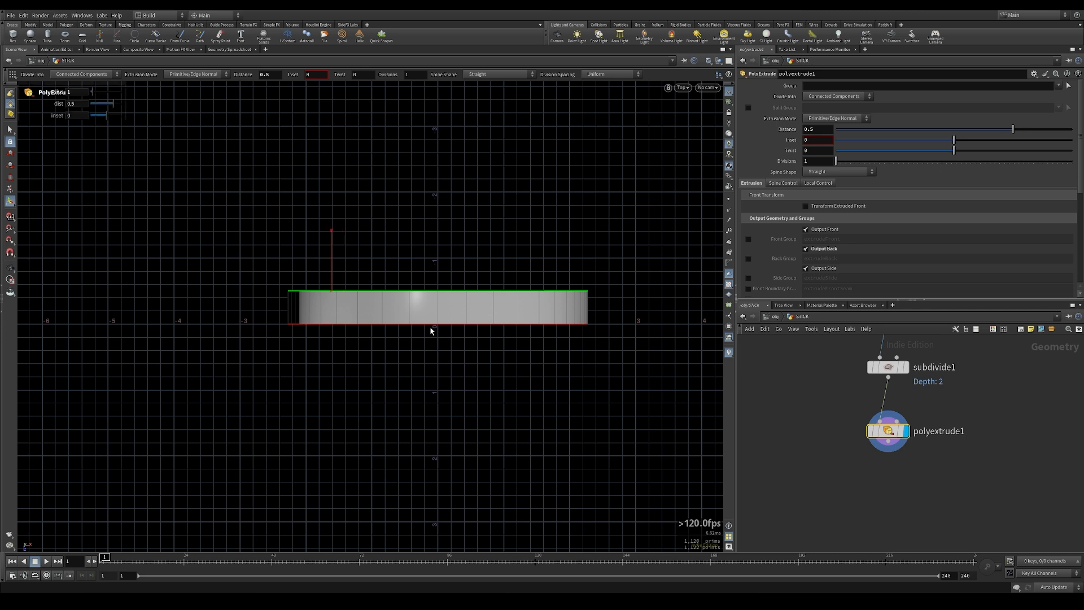
key(w)
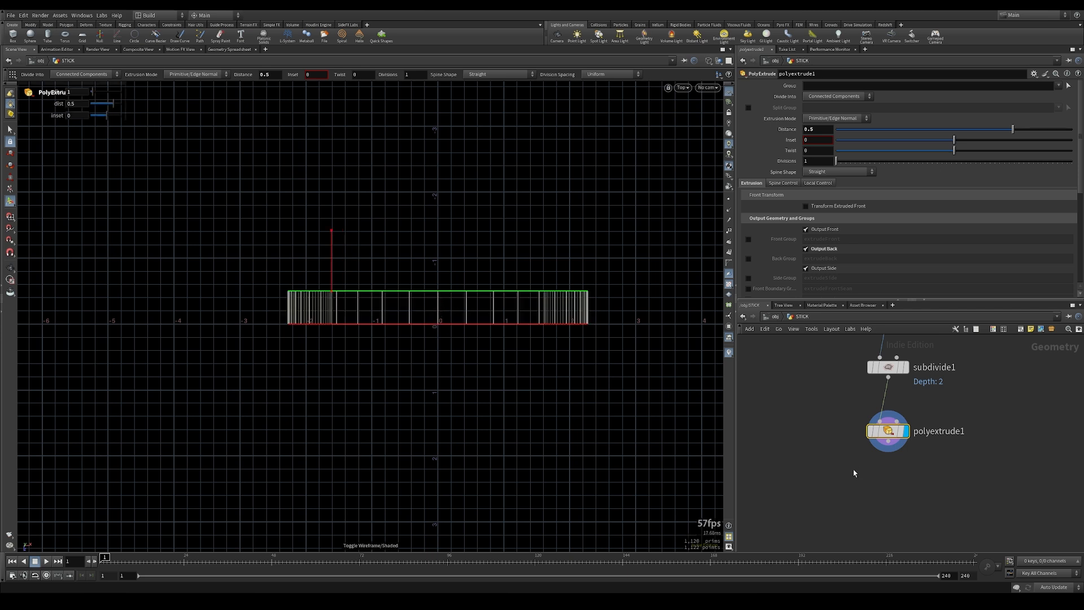
key(Tab)
text(transfor)
key(Return)
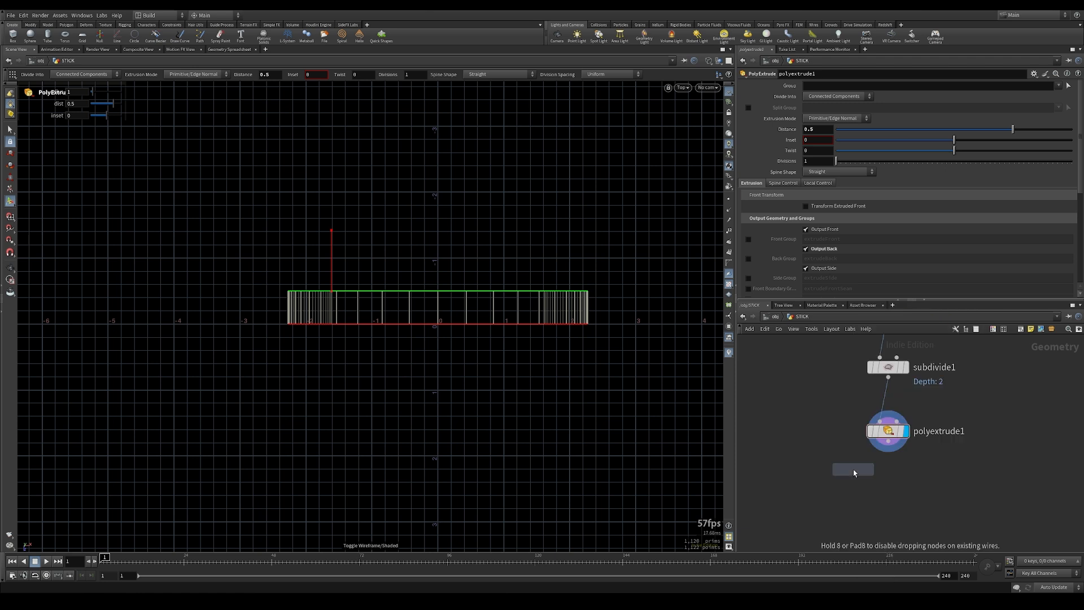
click(882, 491)
click(881, 482)
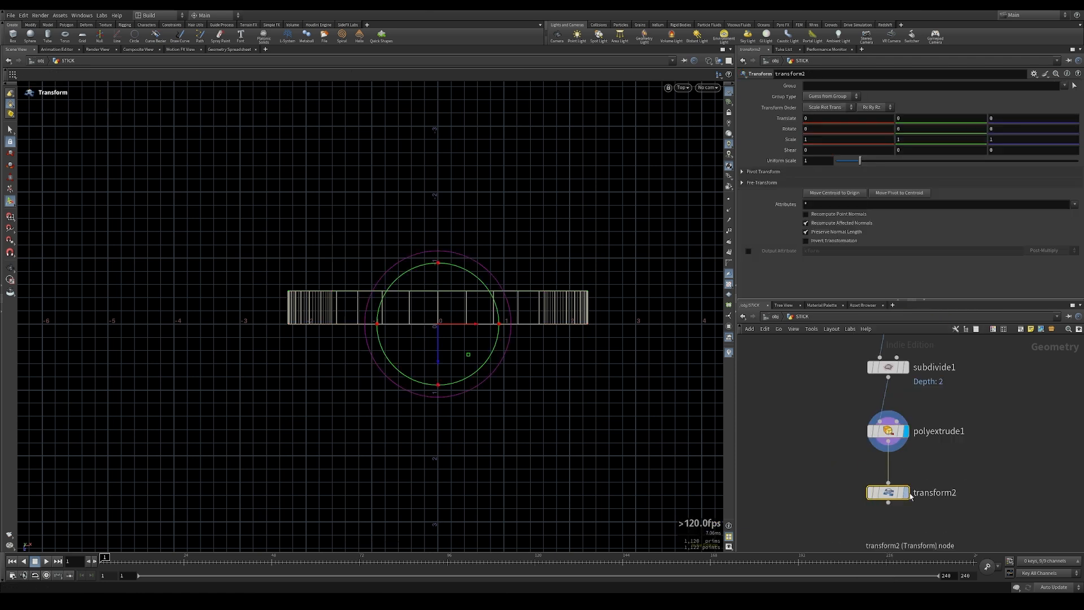
Step: Copy the PolyExtrude distance parameter and paste it as a relative reference into the new Transform node's Z translate
click(888, 436)
click(888, 433)
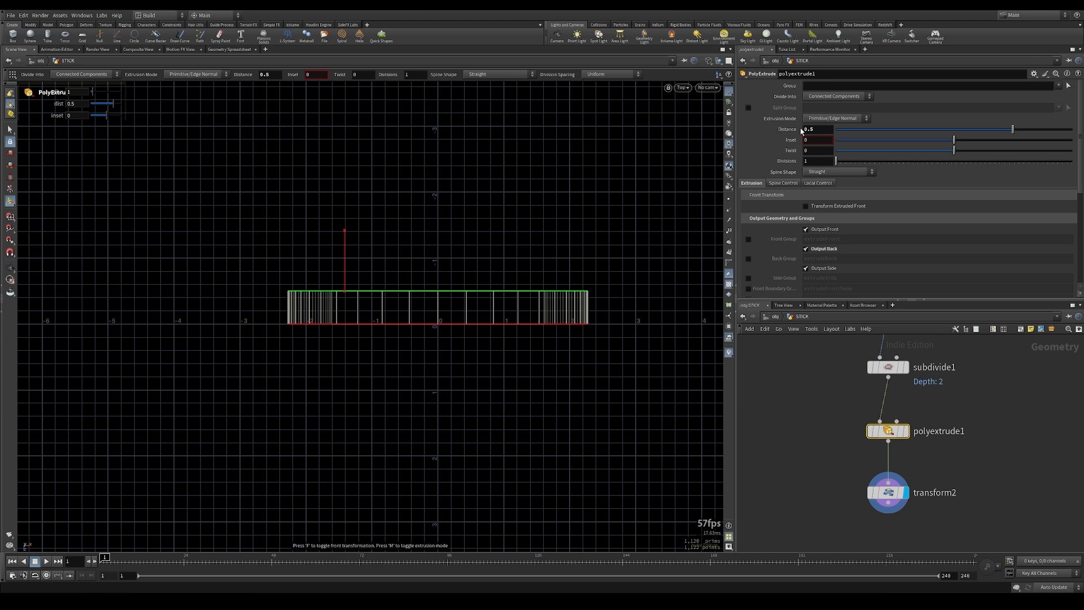
right_click(822, 129)
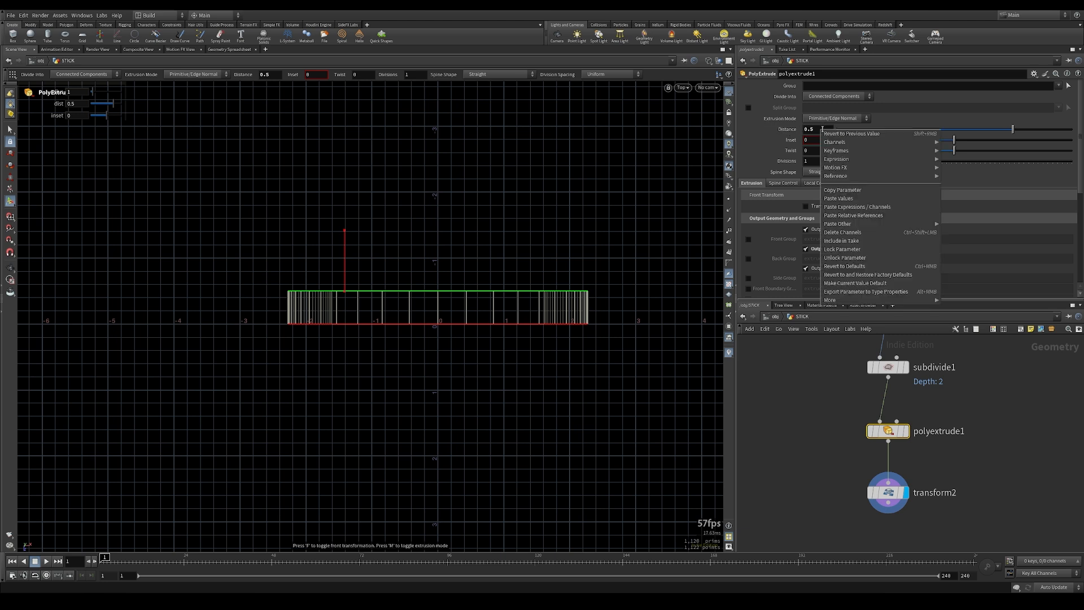
click(848, 189)
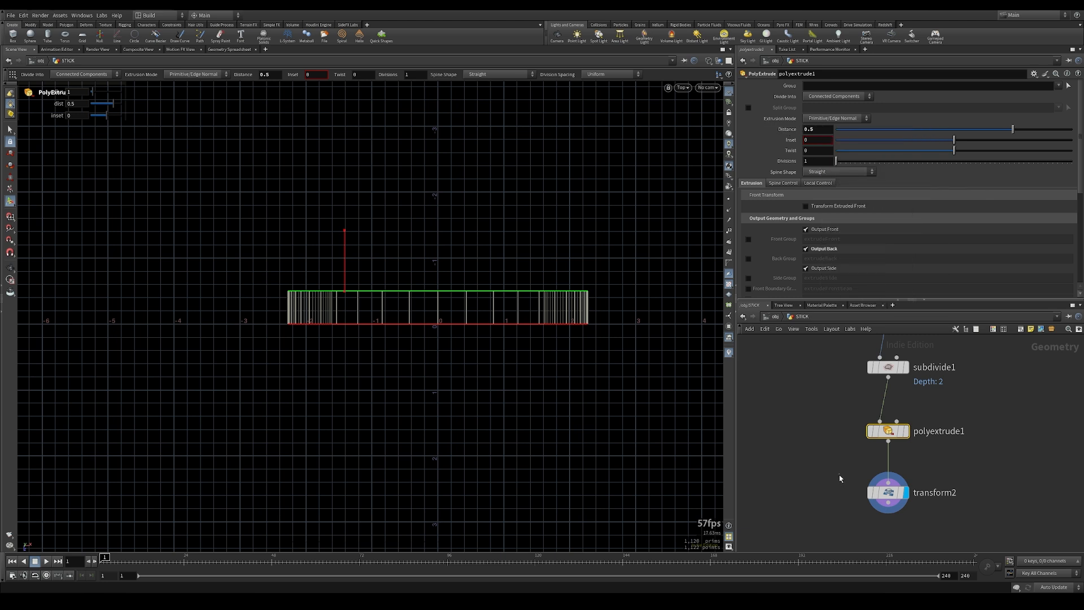
drag(840, 476, 972, 537)
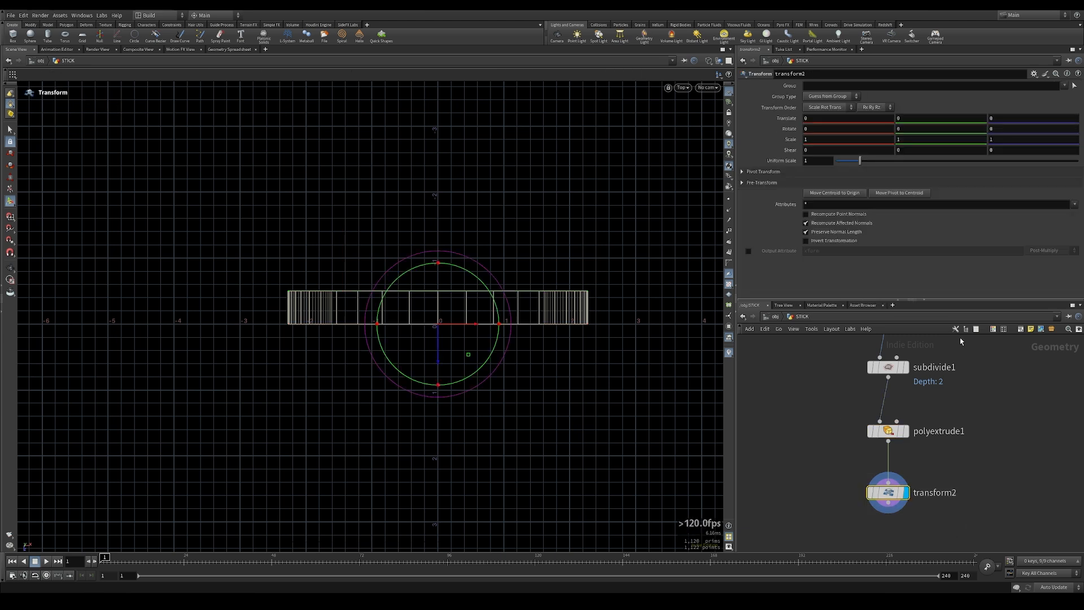
right_click(1013, 117)
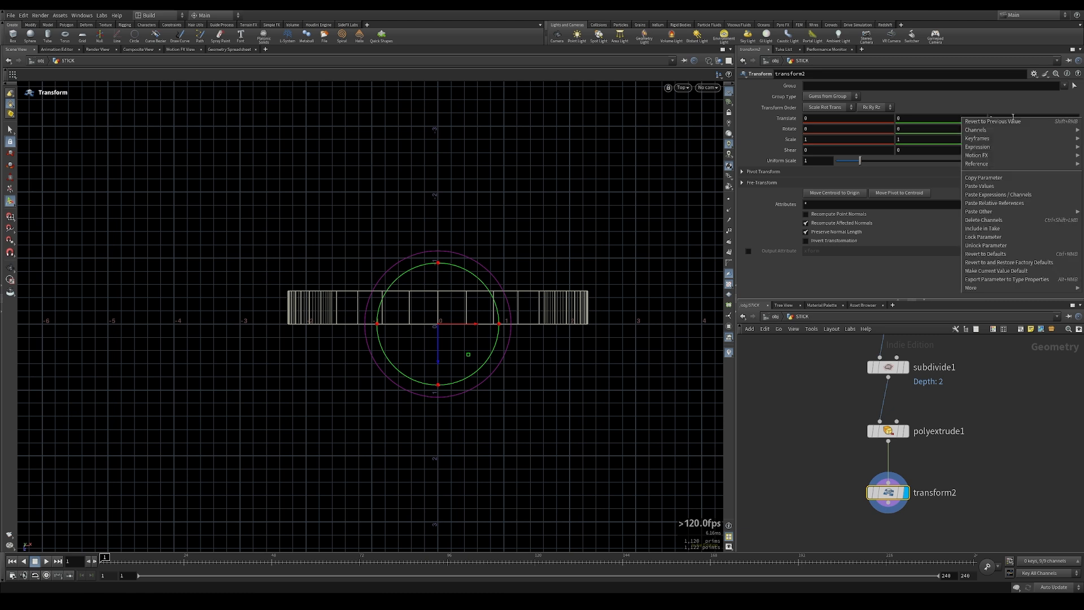
click(1008, 204)
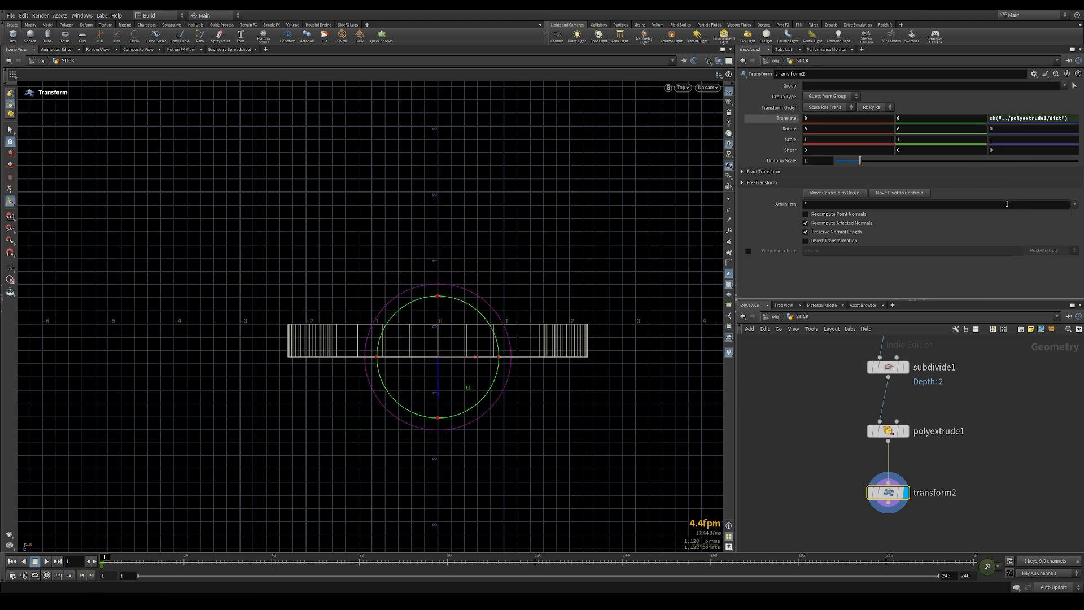
Step: Append /2 to the Z translate expression to center the stick's thickness, and return to the shaded perspective view
click(1053, 119)
text(/2)
key(Return)
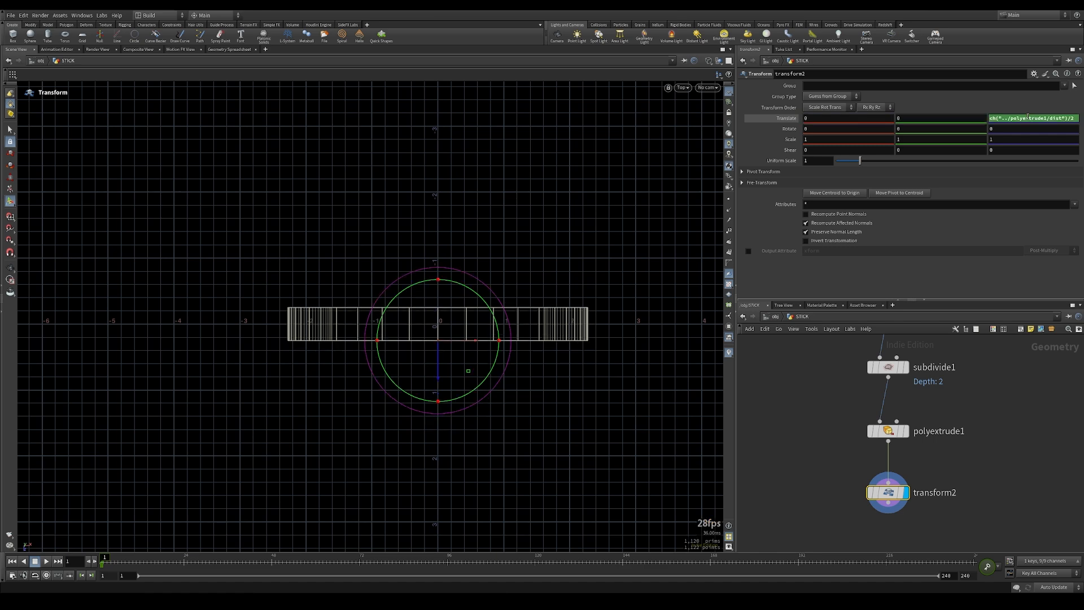
key(w)
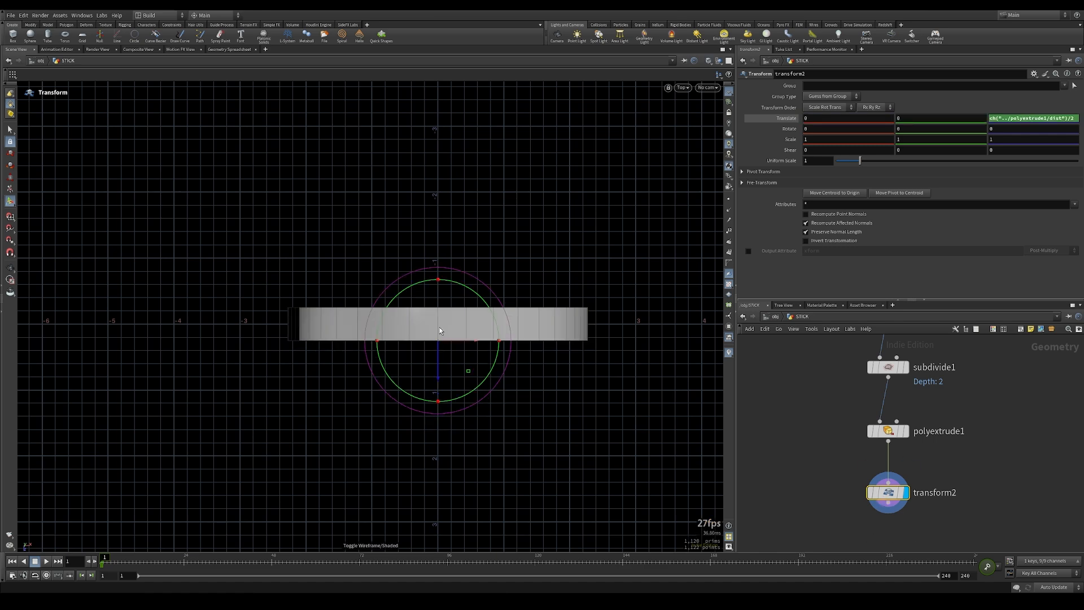
key(space+1)
drag(524, 326, 420, 330)
key(Return)
mouse_move(897, 444)
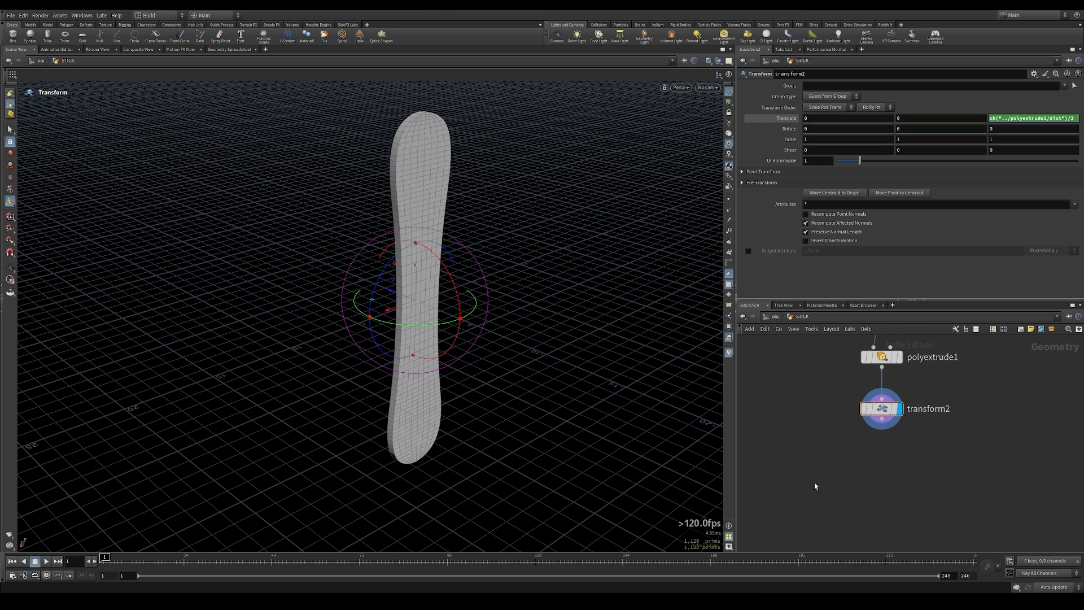
Step: Add a UV Flatten node after the second Transform node and display the stick's UV layout
key(Tab)
text(flatten)
key(Down)
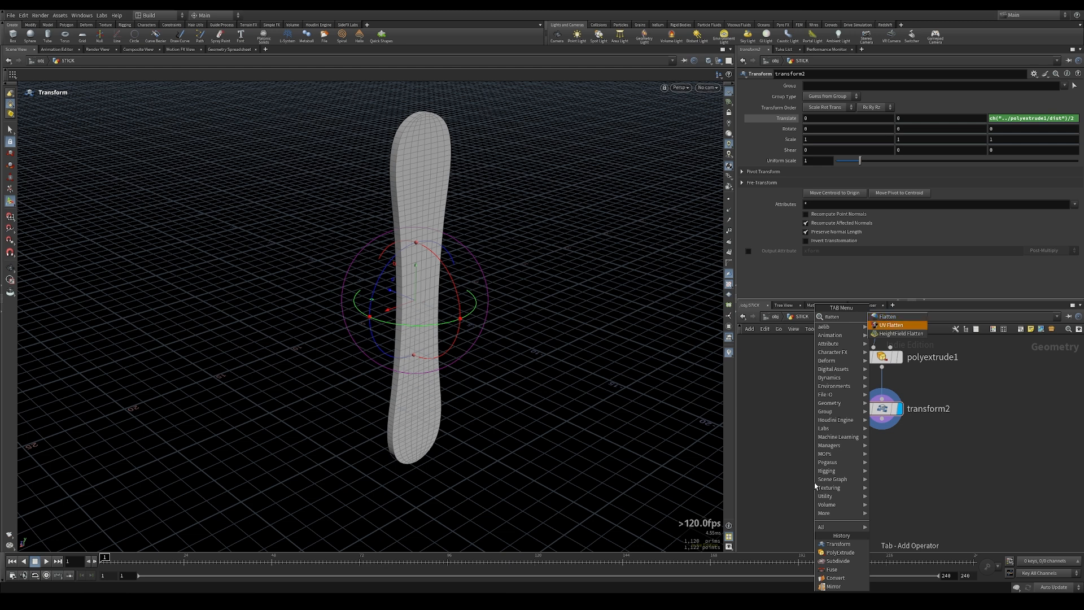
key(Return)
click(884, 483)
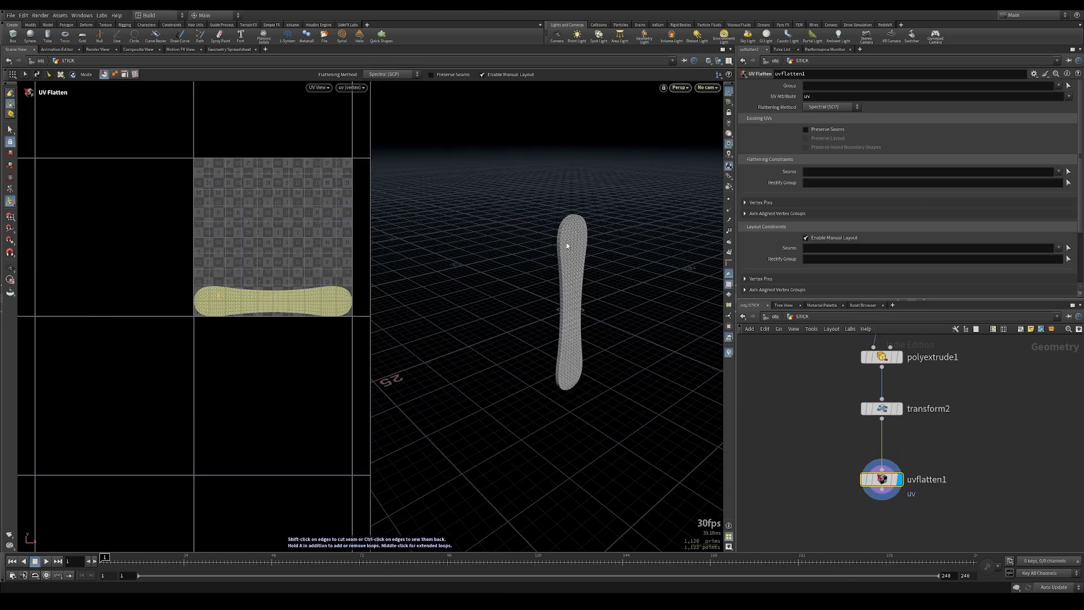
click(8, 201)
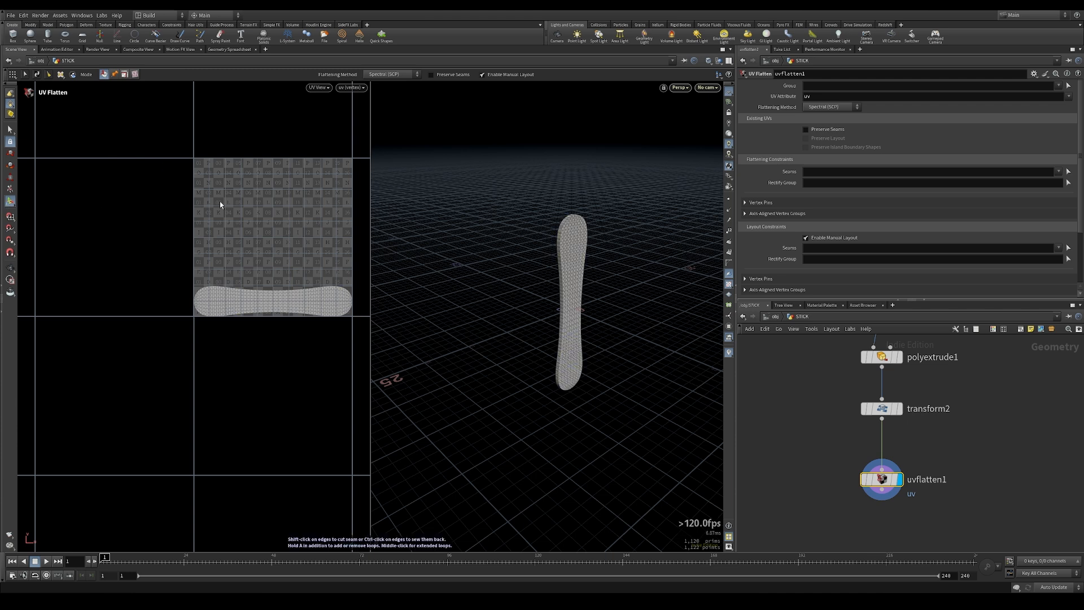
Step: Cut a UV seam around the whole rim of one flat face of the stick in UV Flatten
key(space)
right_drag(570, 213, 711, 338)
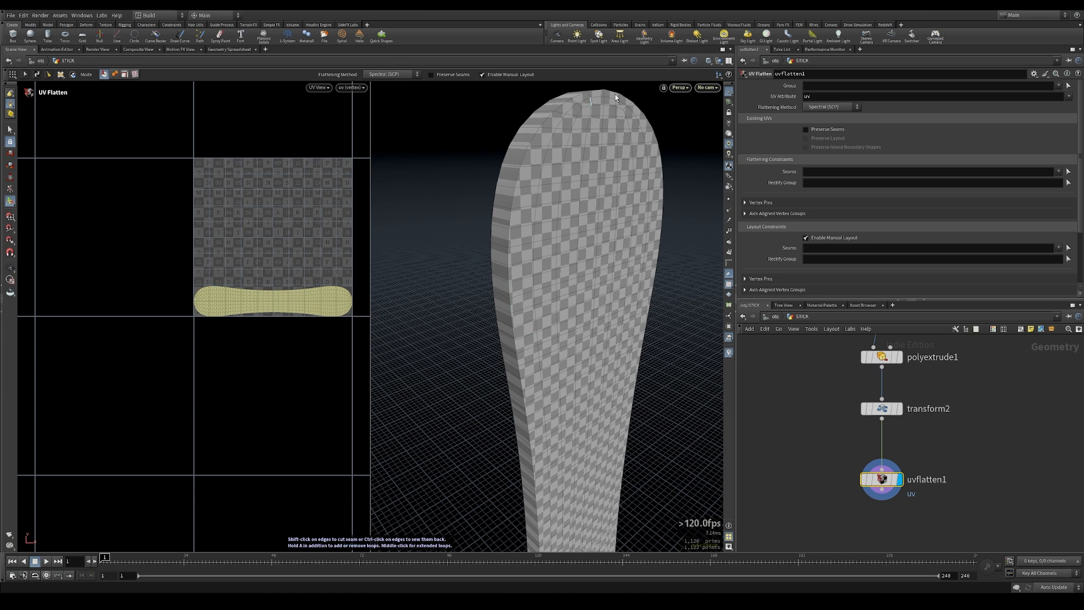
shift+click(509, 216)
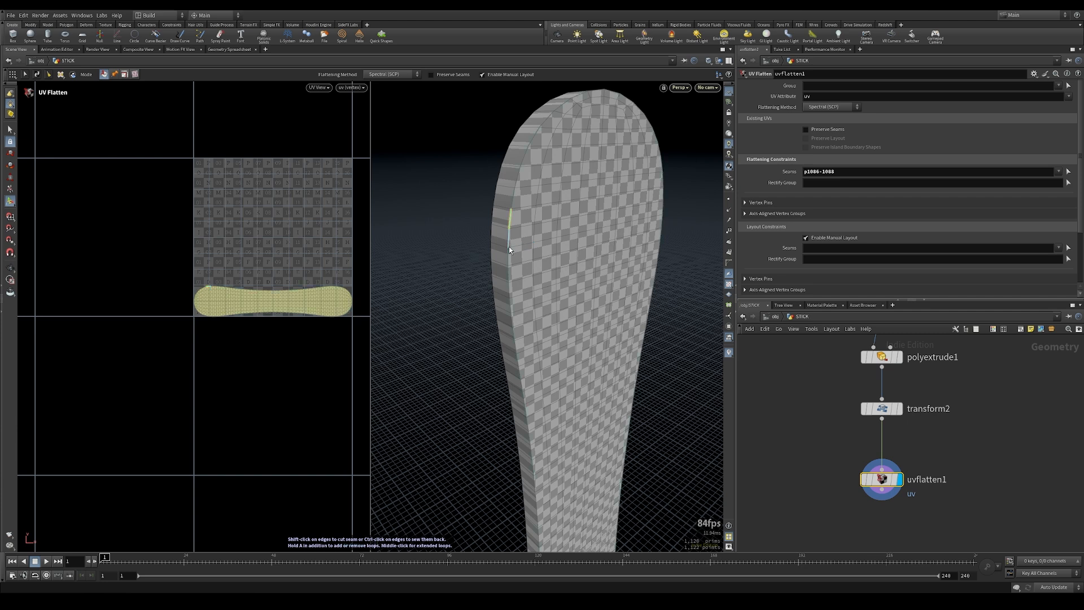
shift+click(516, 347)
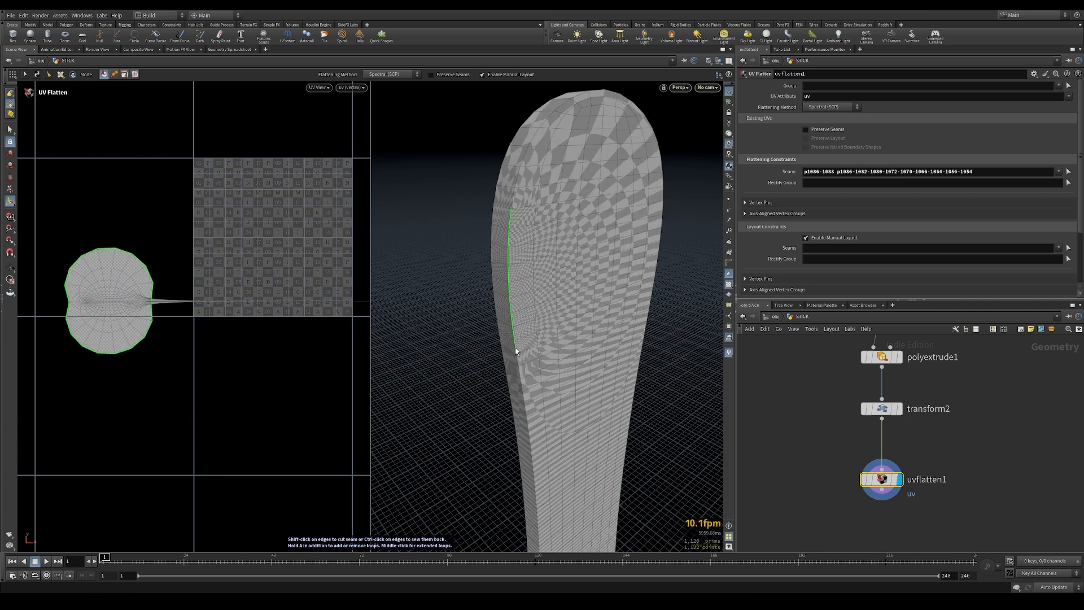
shift+click(522, 385)
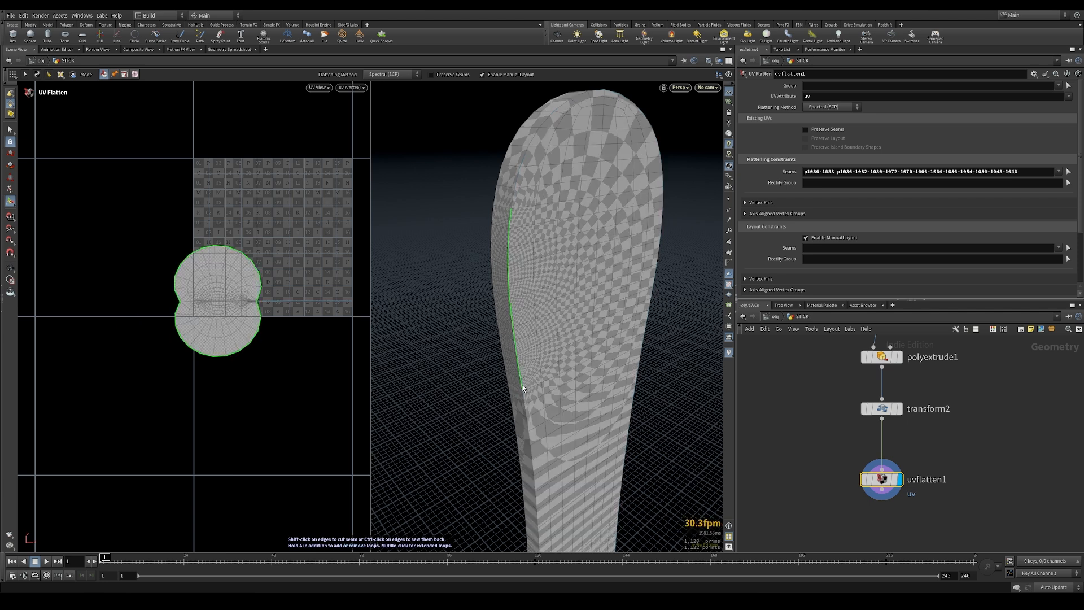
shift+click(513, 197)
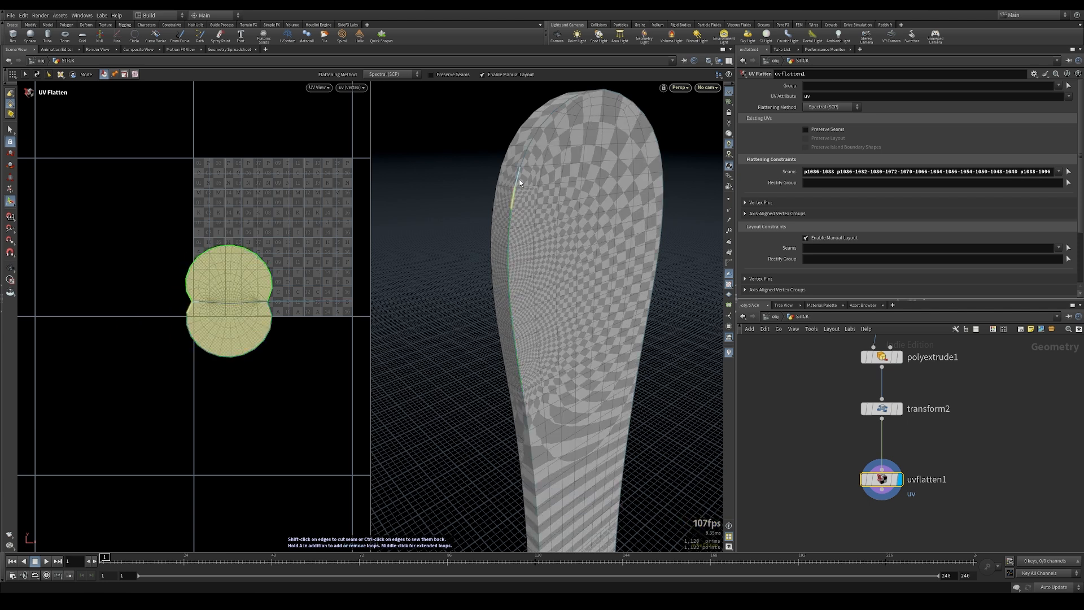
Step: Cut a UV seam around the opposite face's rim, and turn off Enable Manual Layout
alt+drag(531, 305, 680, 320)
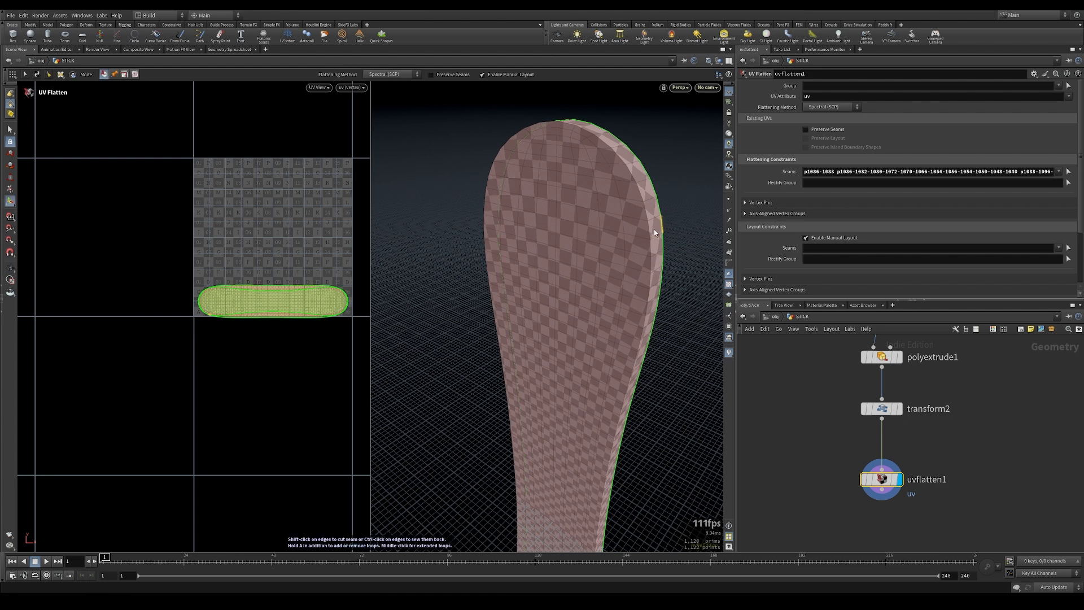
shift+click(646, 211)
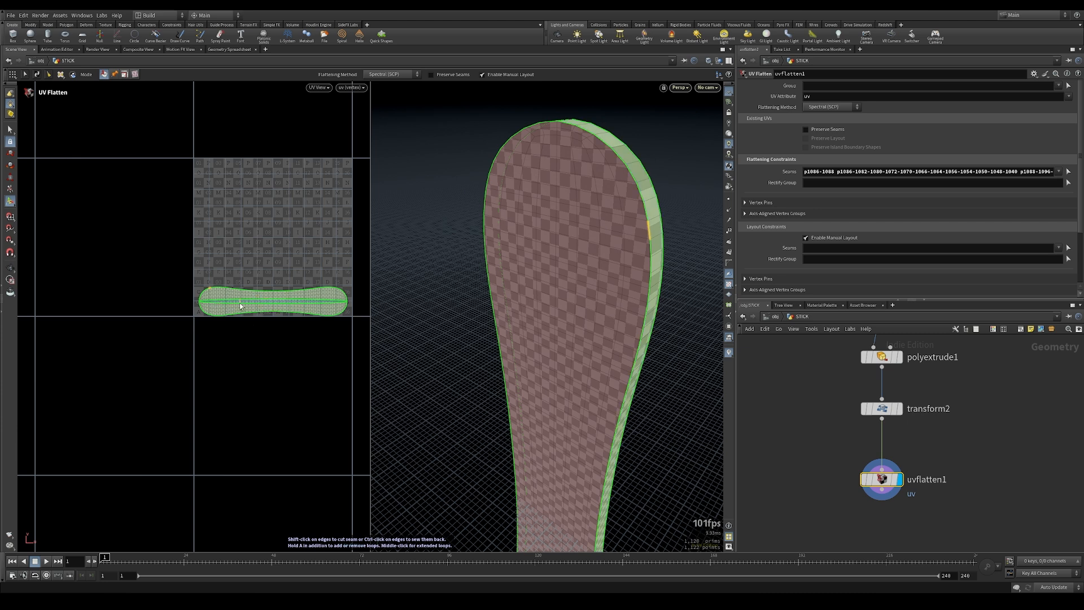
click(807, 238)
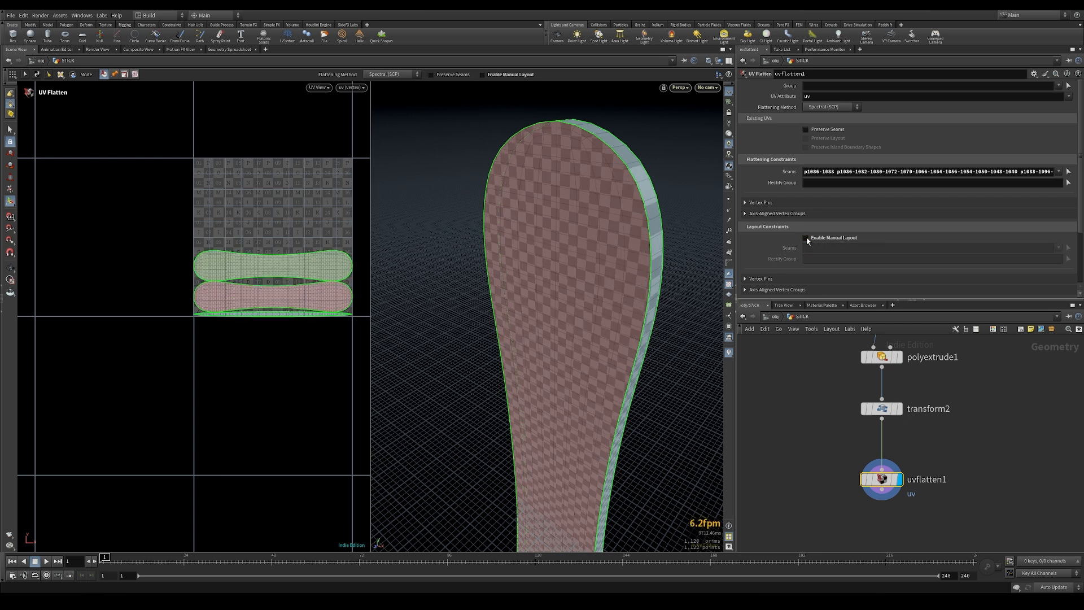
Step: Cut UV seams across the stick's middle on one side strip and the adjoining flat face
alt+drag(666, 335, 592, 290)
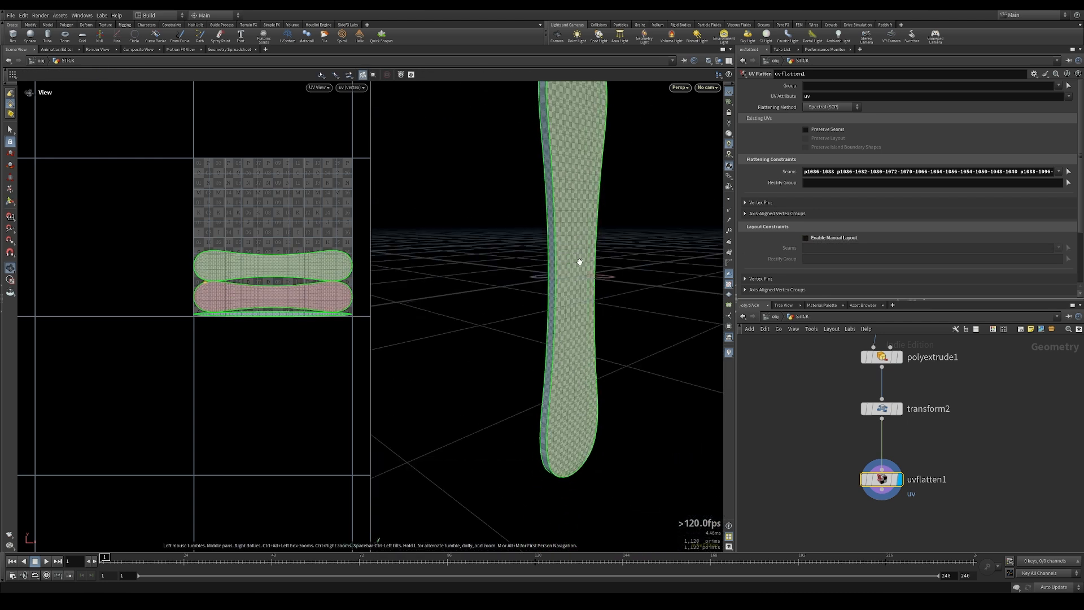
right_drag(564, 286, 694, 263)
mouse_move(559, 288)
alt+mouse_down()
mouse_move(581, 271)
mouse_move(540, 276)
alt+mouse_up()
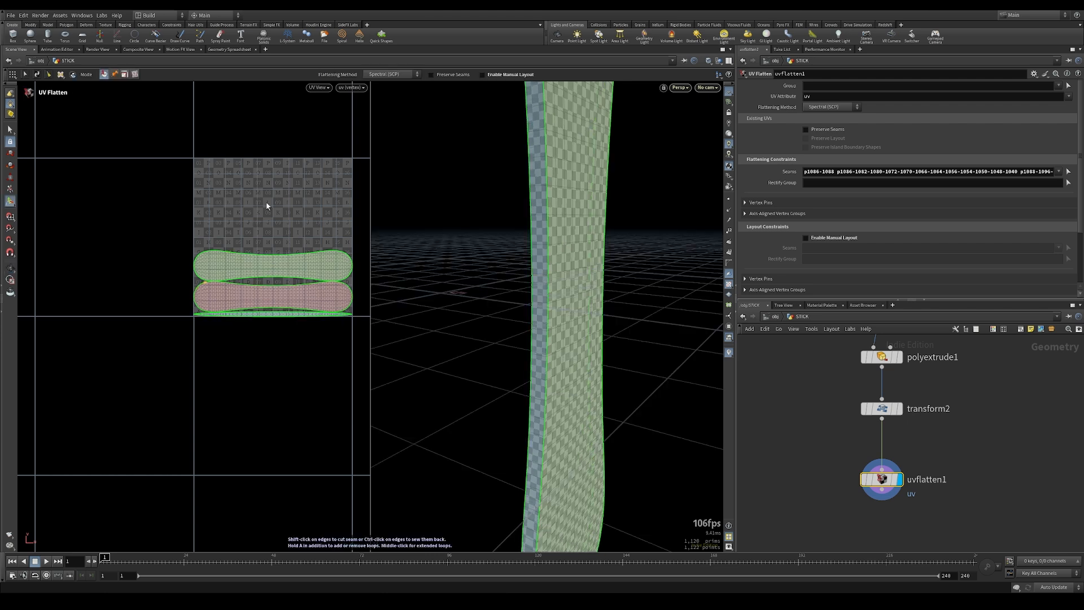
shift+click(536, 273)
shift+click(551, 273)
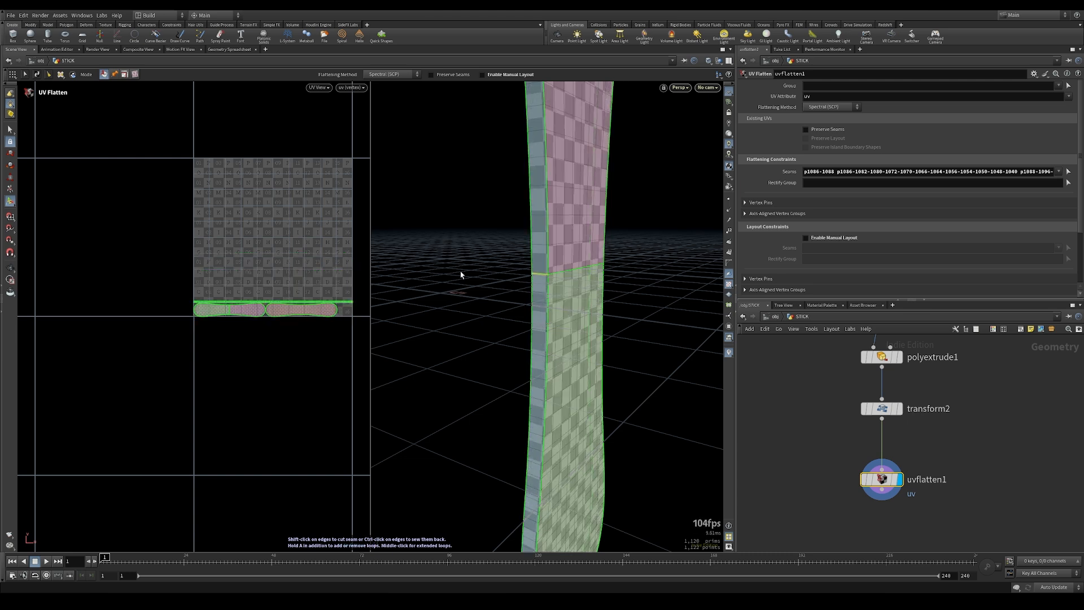
Step: Continue the middle cut across the opposite flat face and the other side strip
alt+drag(608, 280, 585, 273)
shift+click(588, 274)
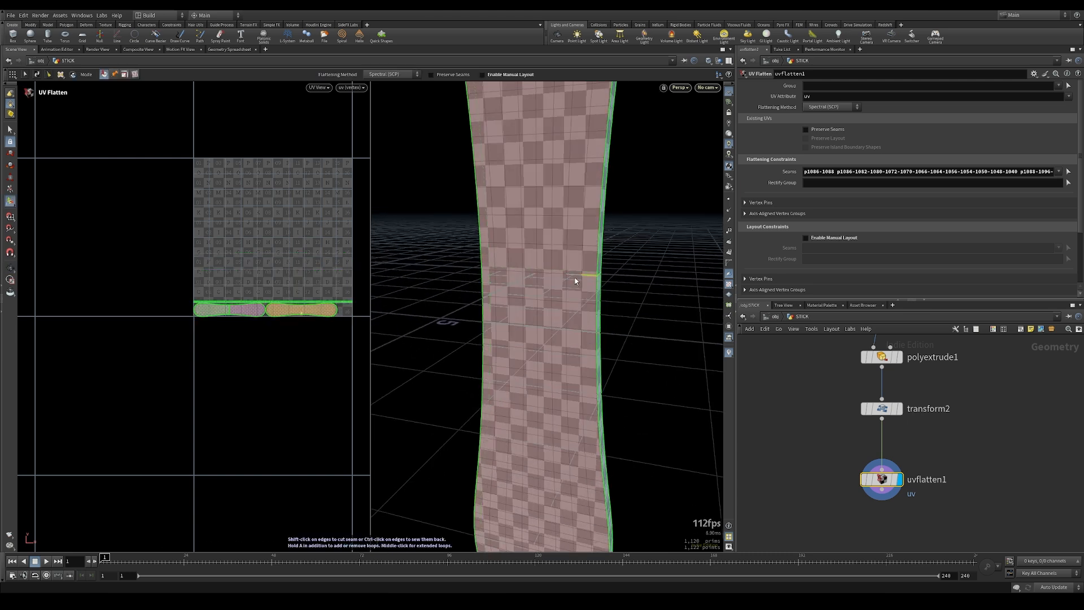
shift+click(572, 275)
mouse_move(516, 271)
alt+mouse_down()
mouse_move(643, 276)
mouse_move(519, 282)
alt+mouse_up()
shift+click(519, 283)
Step: Cut a seam across the side strip at the center of the stick's upper rounded end
mouse_move(288, 314)
alt+right_down()
mouse_move(389, 294)
mouse_move(289, 315)
alt+right_up()
alt+drag(489, 220, 496, 203)
alt+right_drag(590, 396, 556, 356)
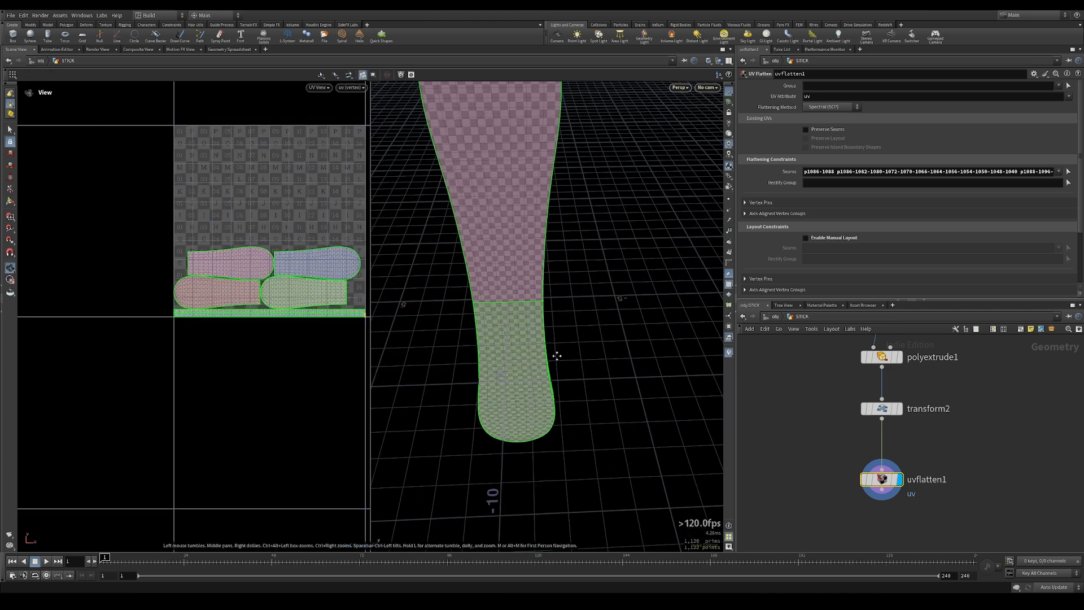
alt+middle_drag(519, 202, 522, 372)
alt+right_drag(457, 256, 510, 288)
key(Return)
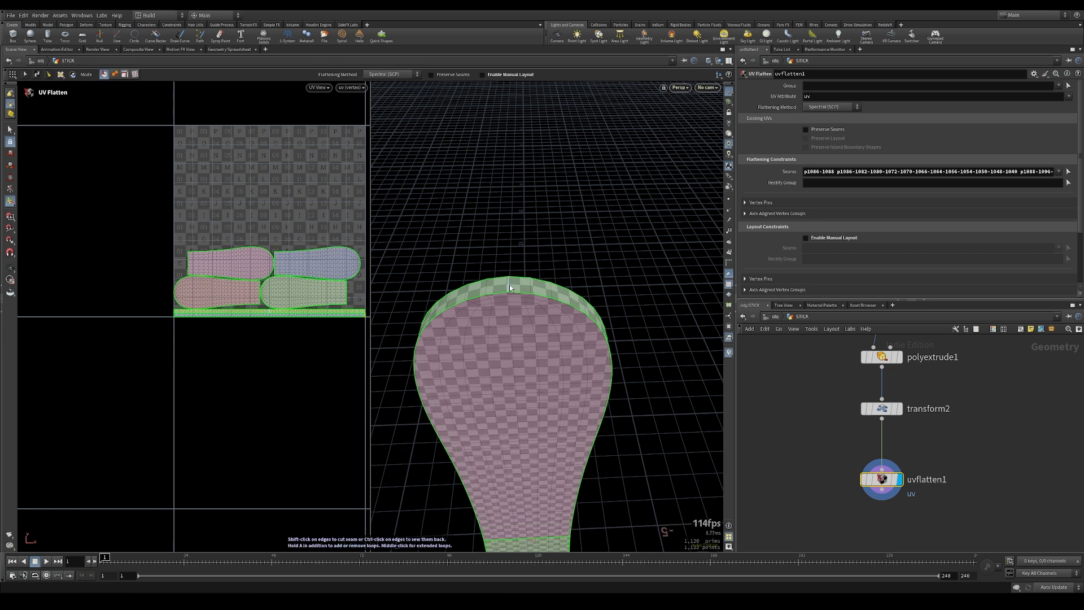
shift+click(509, 287)
Step: Cut a seam across the side strip at the center of the stick's opposite rounded end
alt+right_drag(565, 474, 554, 425)
alt+drag(554, 426, 415, 348)
scroll(567, 331, up, 4)
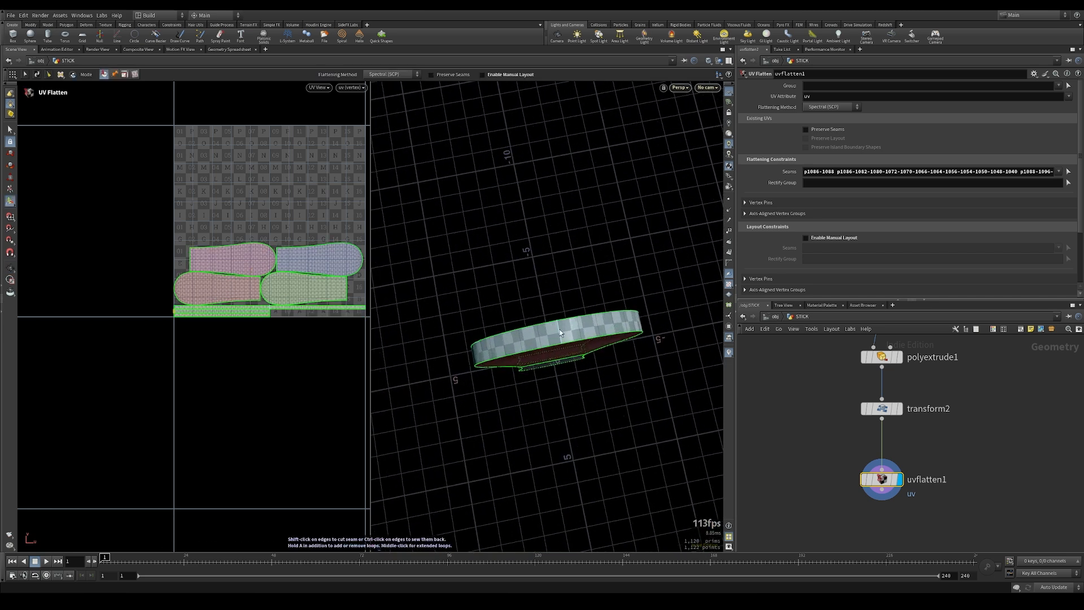
shift+click(560, 330)
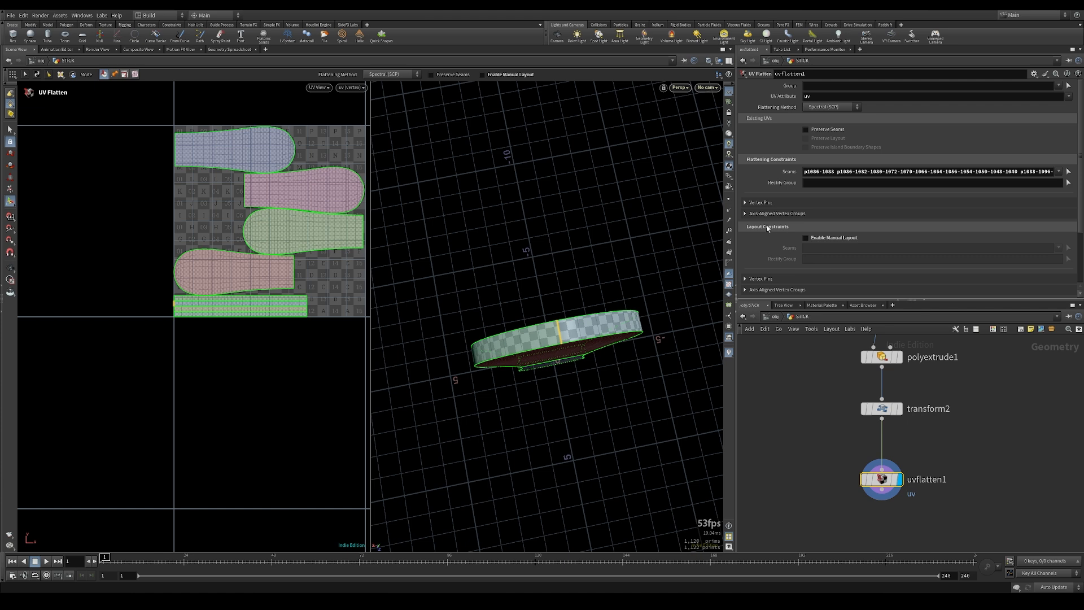
Step: Examine the checker texture on the stick in perspective and the packed islands in the UV view
key(Escape)
drag(432, 261, 588, 256)
key(Return)
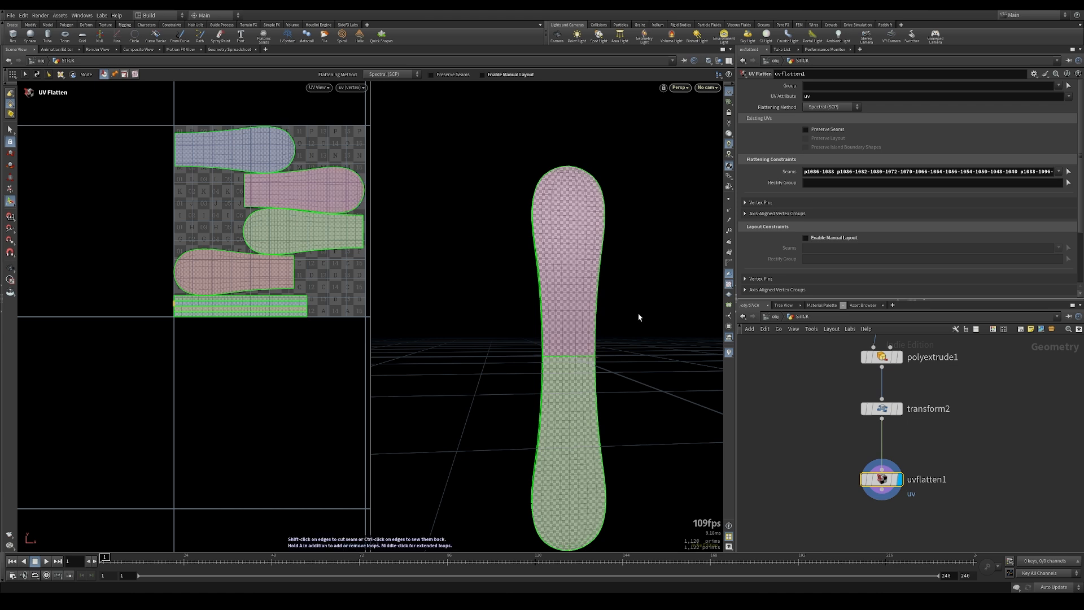
click(9, 130)
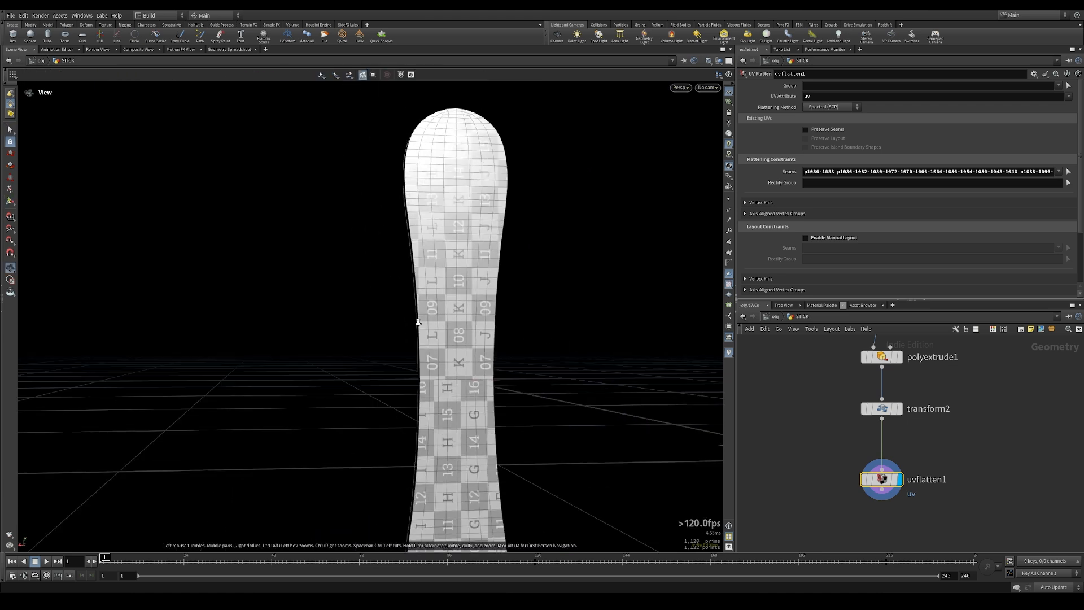
key(space+5)
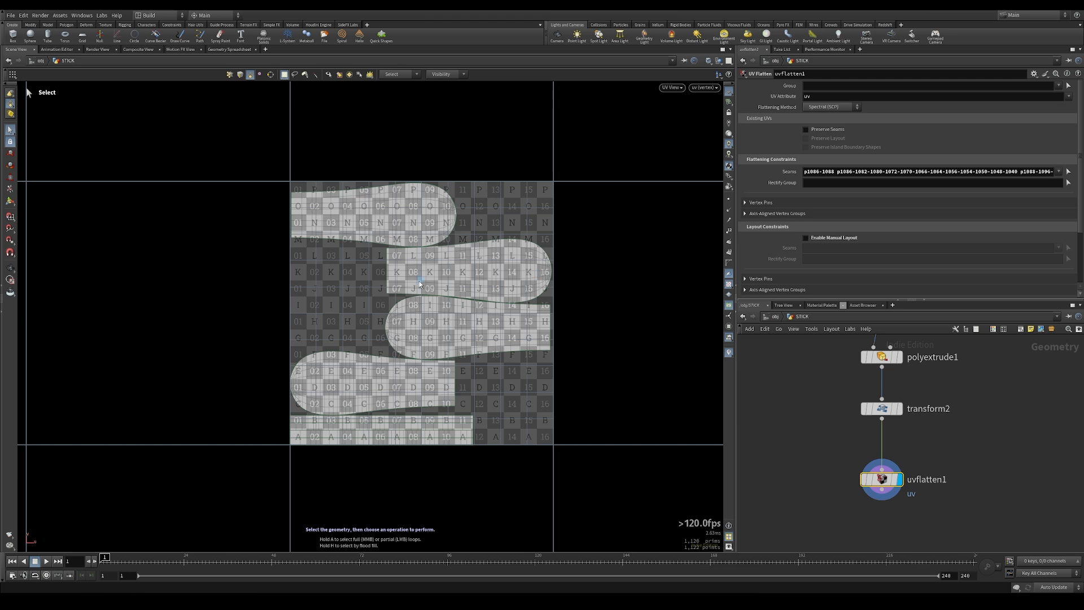
key(Escape)
key(space+1)
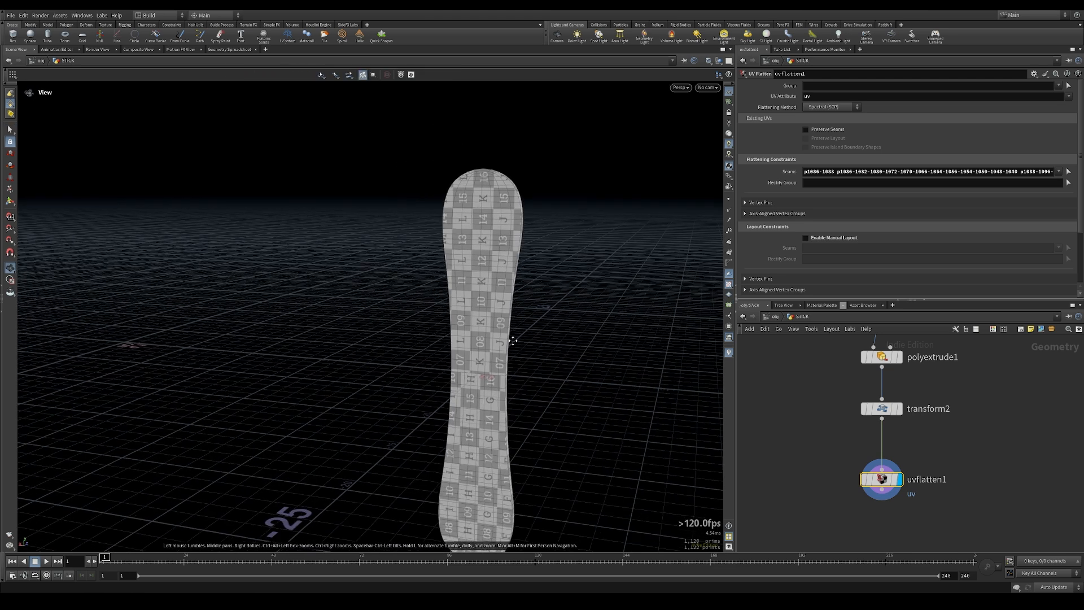
key(s)
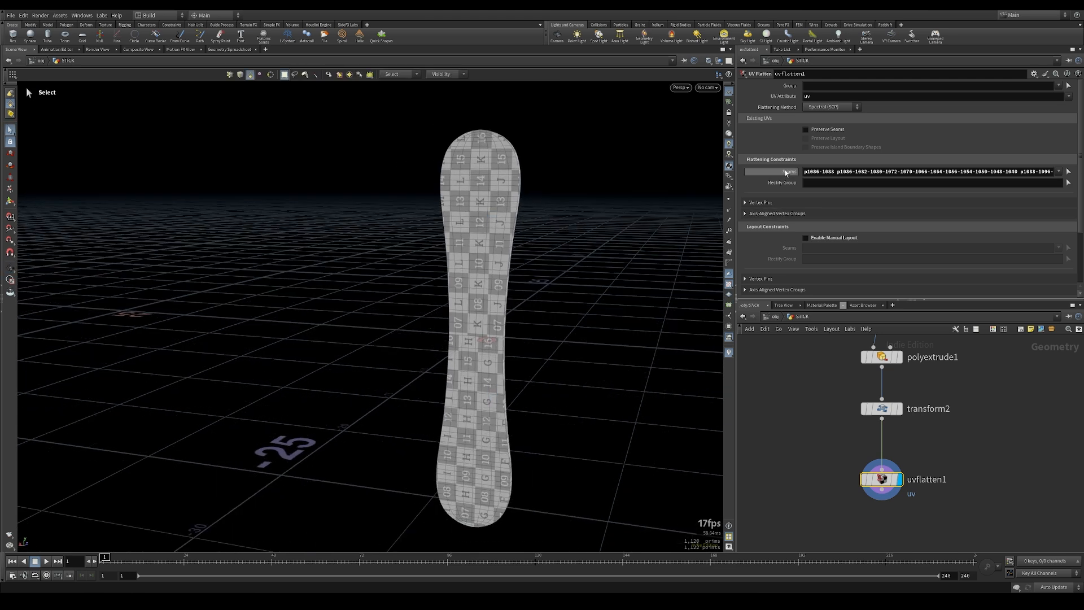
Step: Add an axis-aligned vertex group to UV Flatten and assign the straight cut end of the lower half-face island as Group 0
click(745, 214)
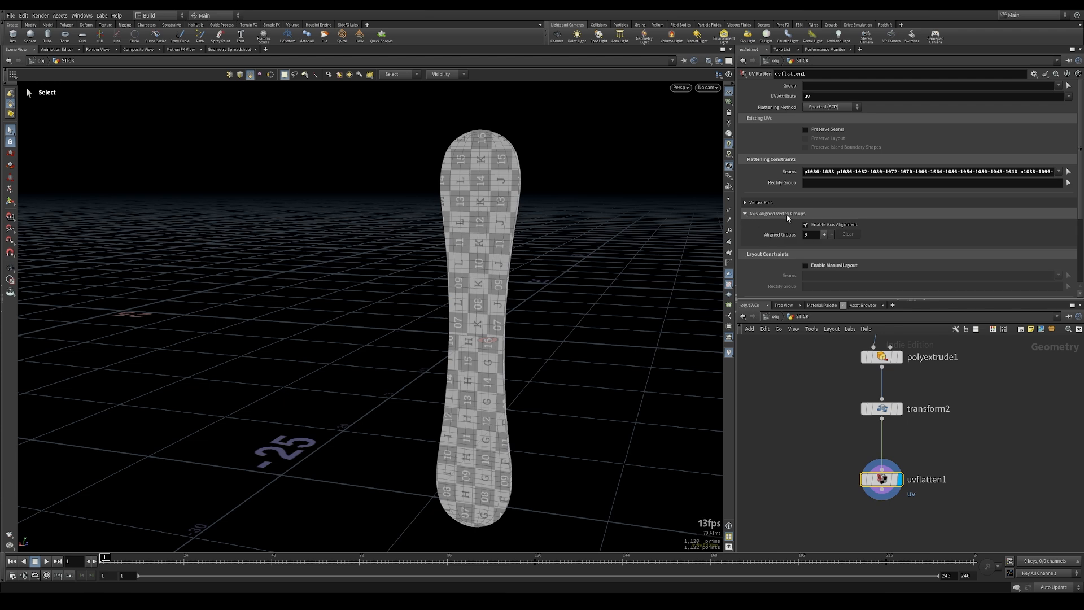
click(824, 235)
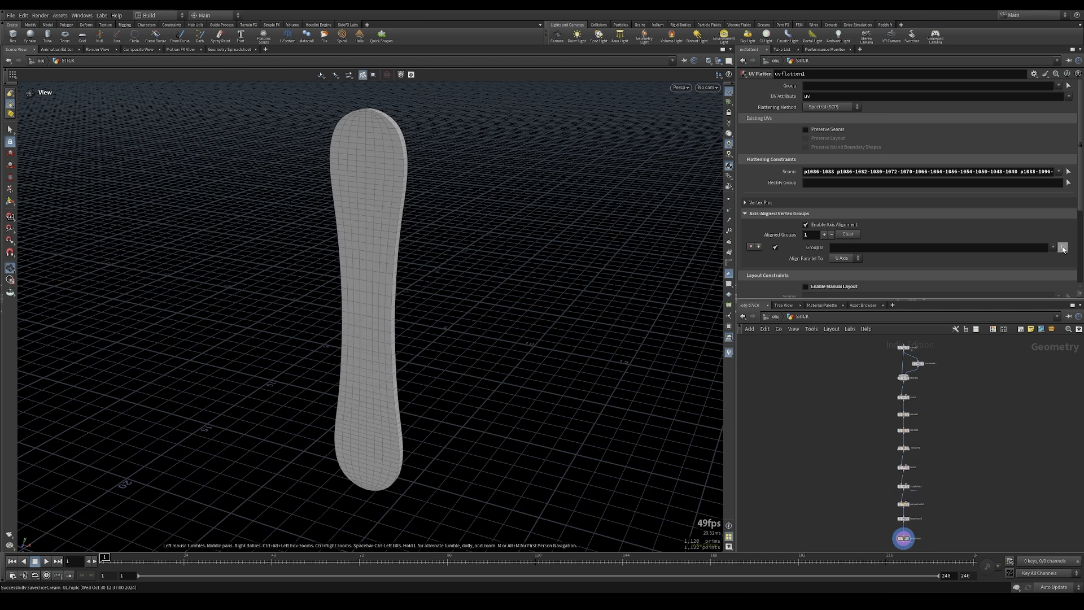
click(1062, 248)
key(Escape)
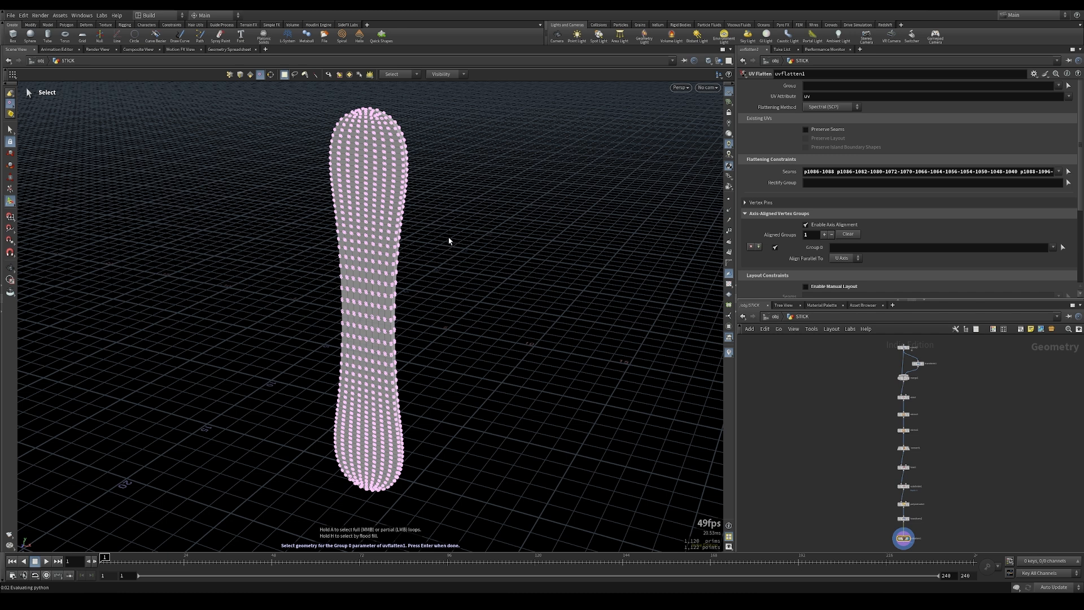
key(space+5)
right_drag(541, 263, 409, 259)
middle_drag(409, 259, 404, 343)
drag(434, 358, 427, 389)
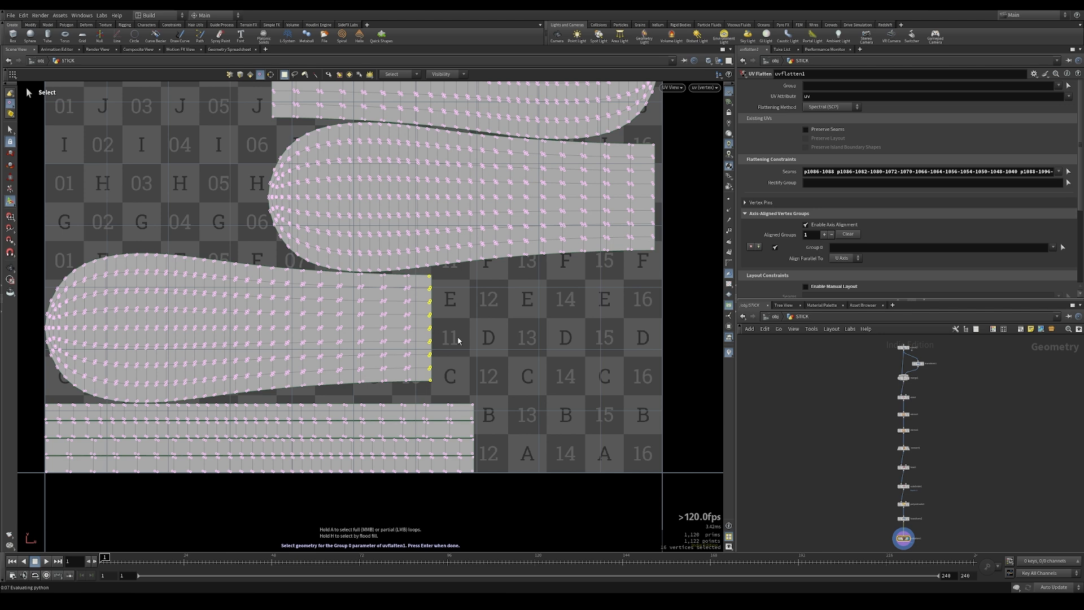
key(Return)
key(h)
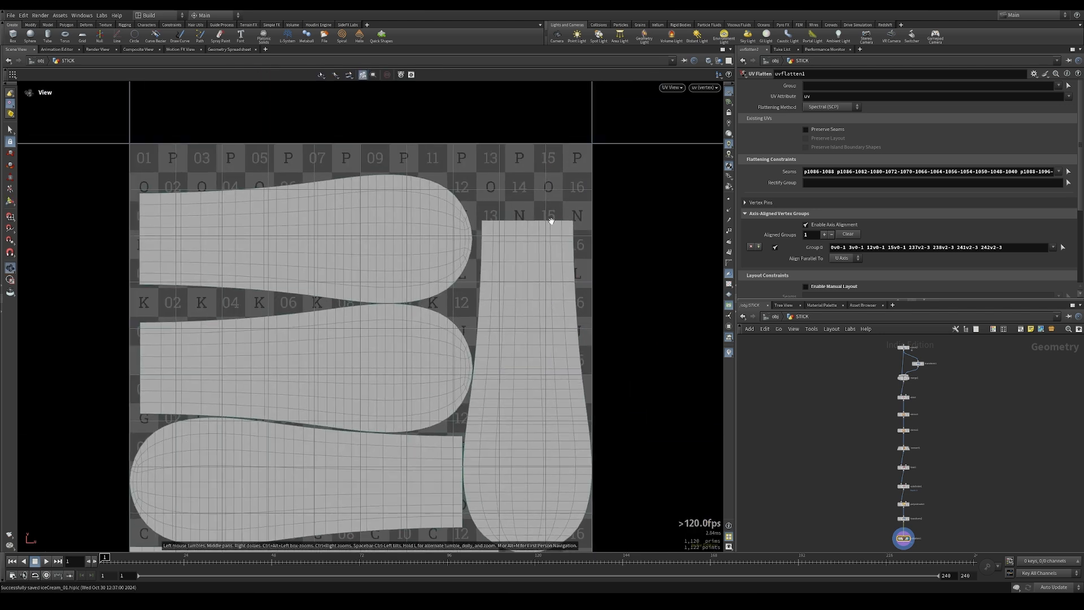
Step: Choose U Axis as Group 0's alignment direction and frame the whole UV layout
click(839, 260)
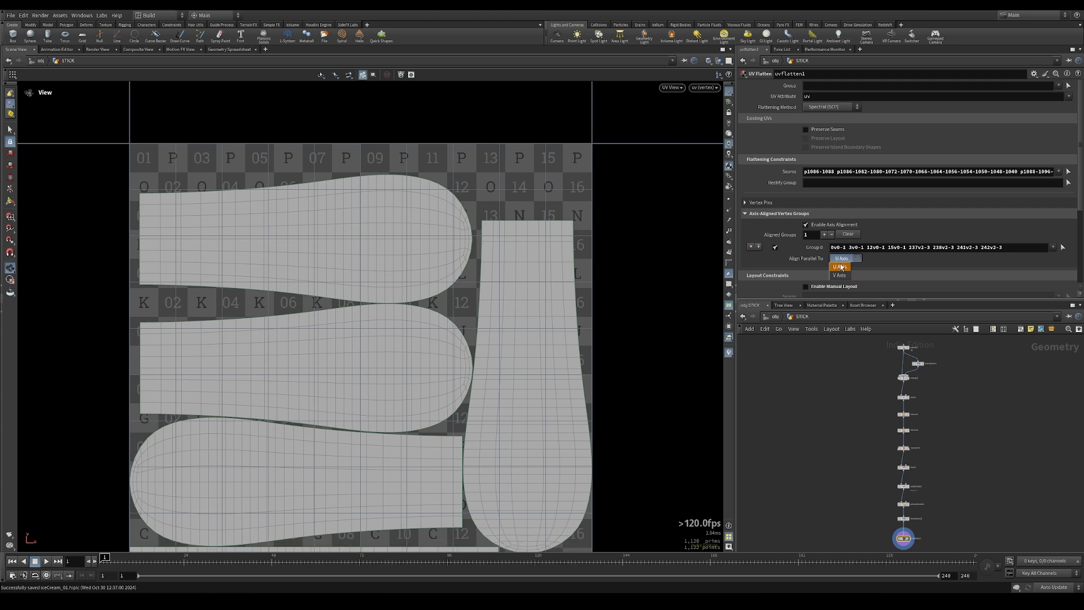
click(840, 266)
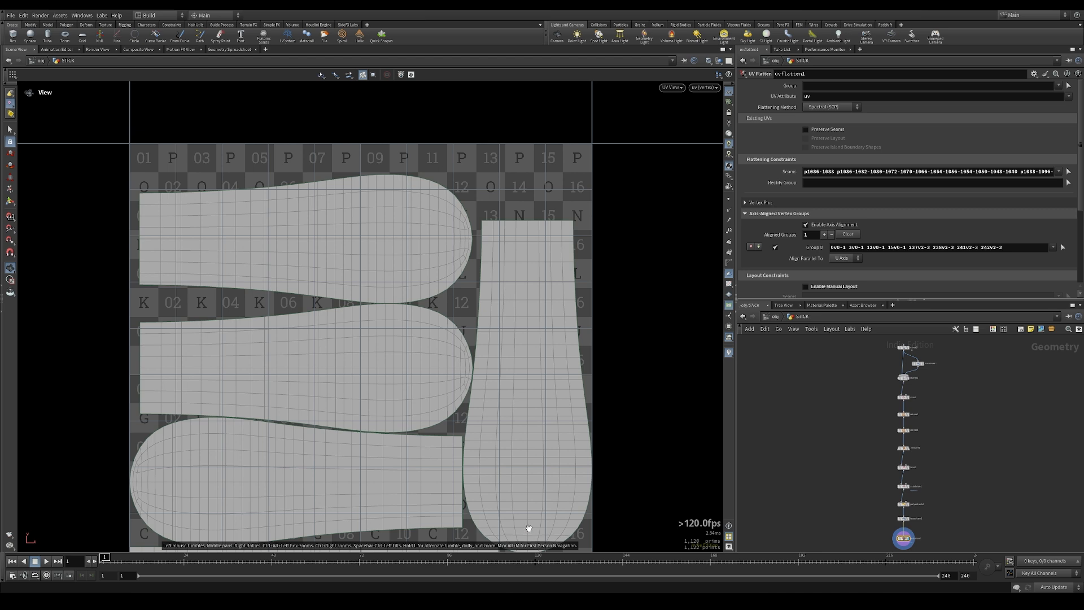
key(h)
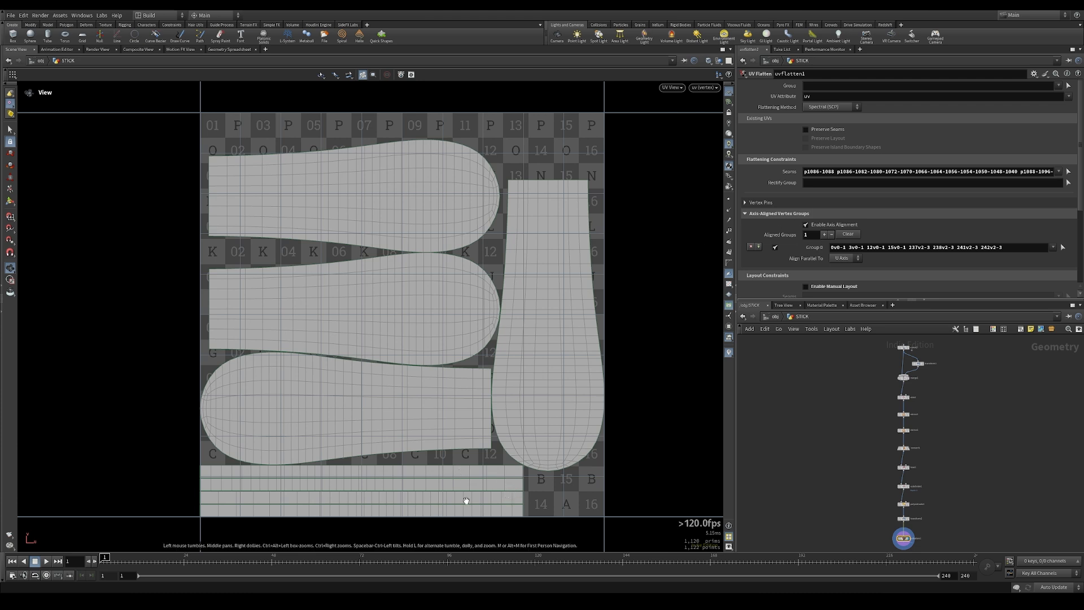
Step: Add a second aligned group and assign the straight end vertices of the uppermost half-face island as Group 1
click(824, 235)
scroll(903, 237, down, 2)
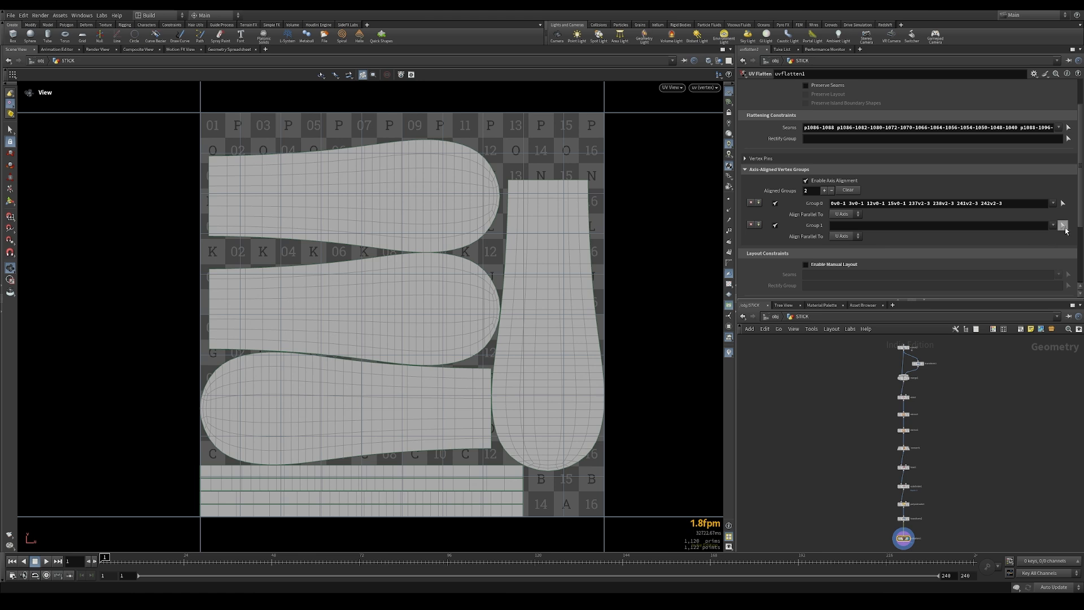
click(1063, 224)
drag(194, 141, 218, 247)
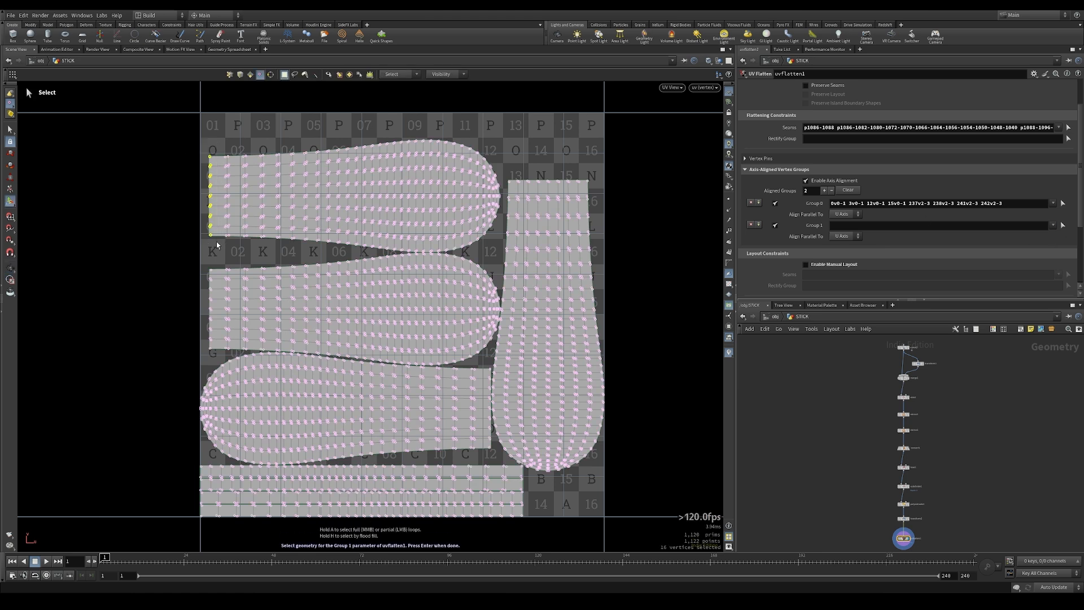
key(Return)
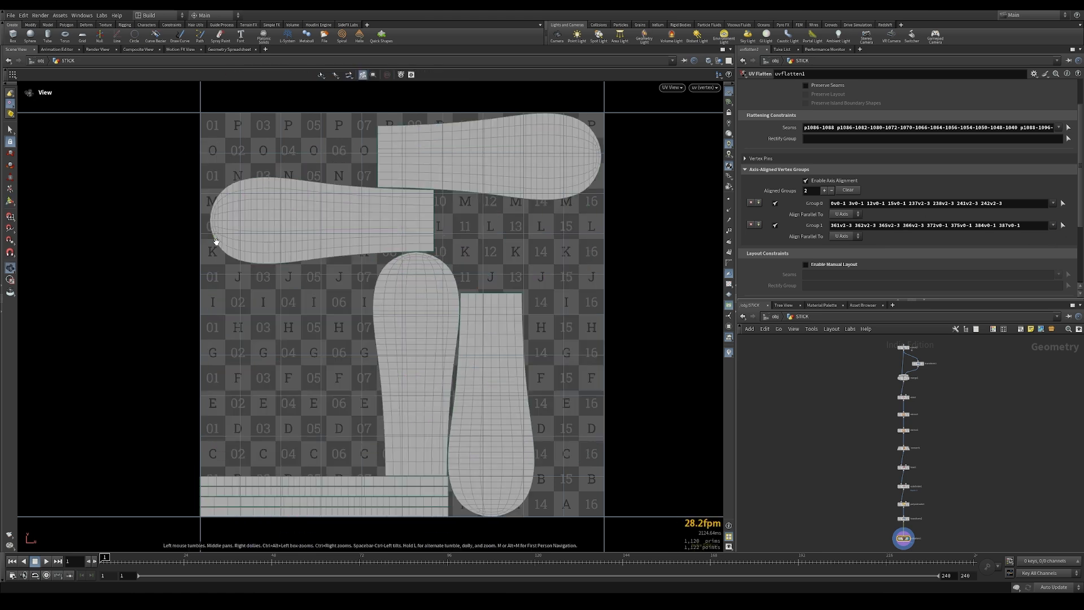
Step: Increase the aligned groups to 4 and assign the straight end vertices of the topmost island as Group 2
click(824, 191)
click(825, 179)
click(1063, 233)
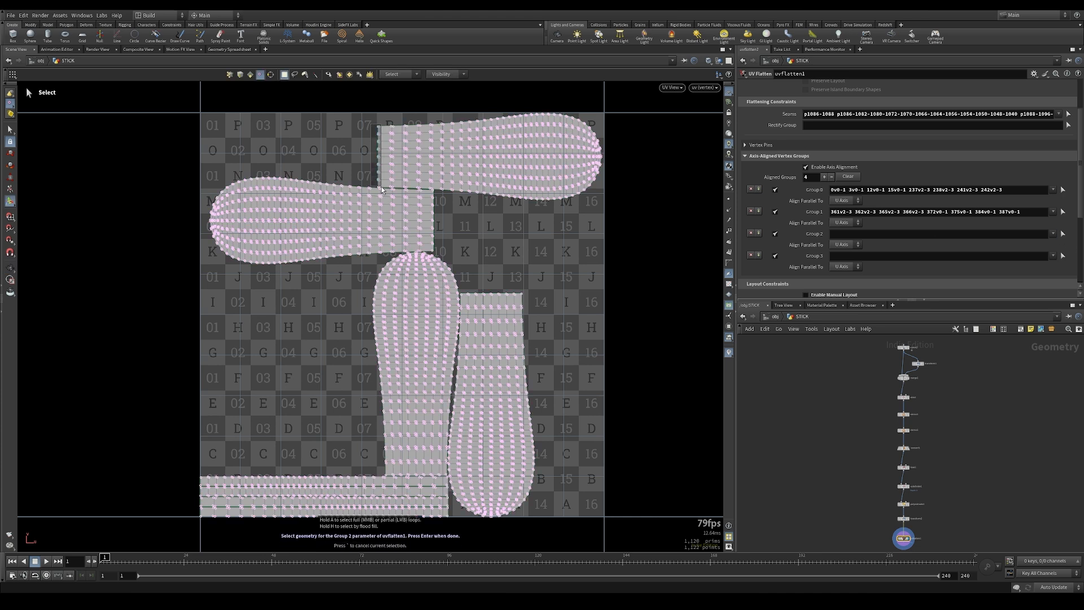
click(381, 190)
key(Return)
Step: Assign the straight end vertices of the remaining horizontal half-face island as Group 3
click(1063, 255)
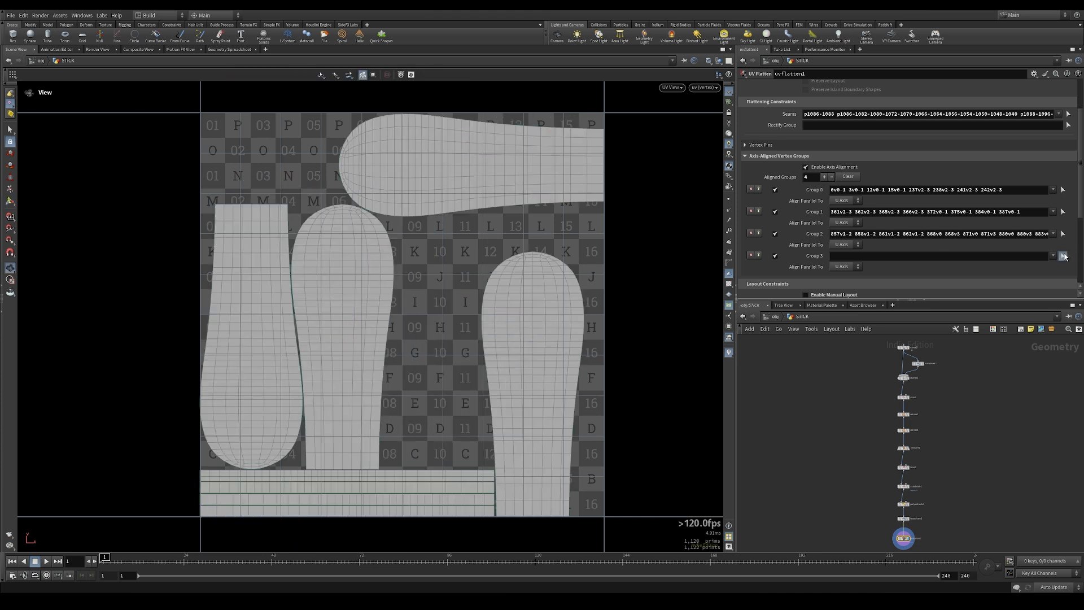
drag(628, 130, 595, 221)
key(Return)
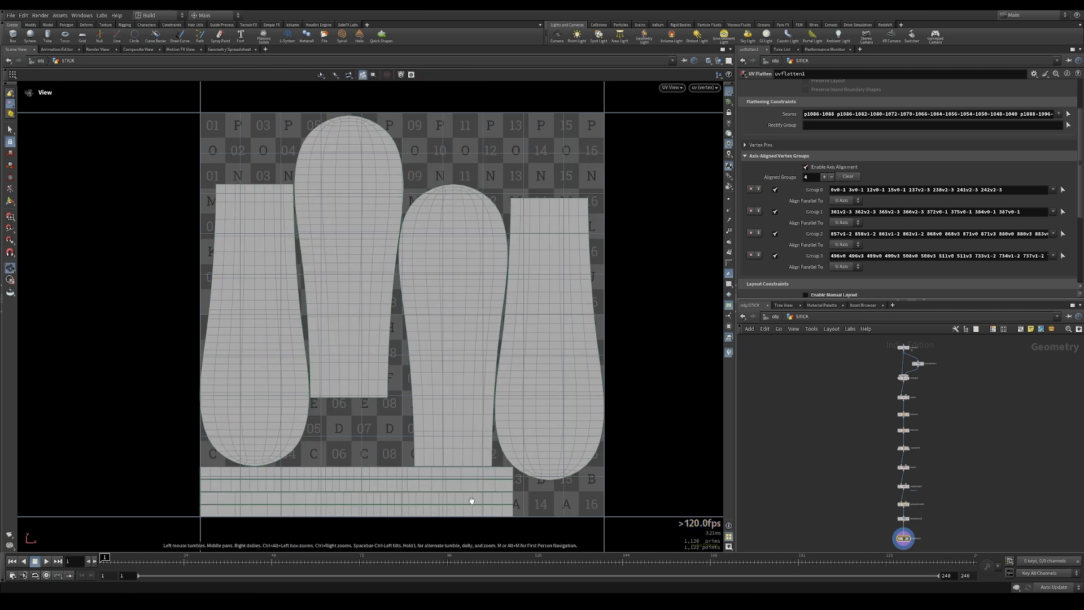
Step: Increase the aligned groups to 8 and assign the end vertices of the uppermost thin side strip as Group 4
click(824, 177)
click(825, 167)
click(824, 158)
click(825, 157)
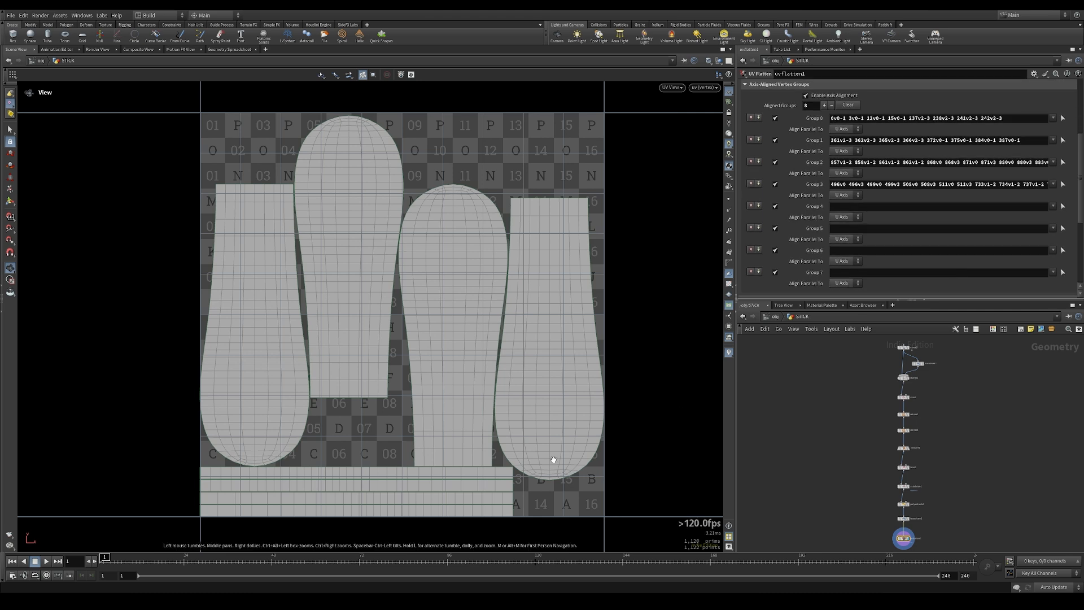
middle_drag(558, 491, 538, 366)
right_drag(538, 366, 687, 343)
right_drag(400, 379, 497, 392)
middle_drag(496, 392, 484, 366)
right_drag(484, 365, 551, 359)
click(1063, 206)
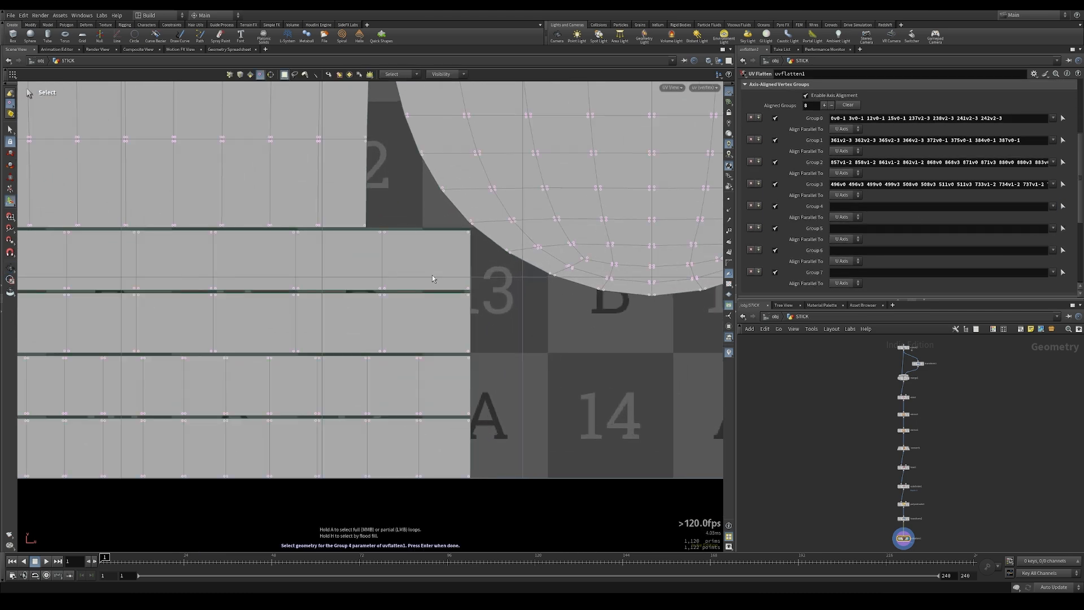
drag(444, 226, 474, 290)
key(Return)
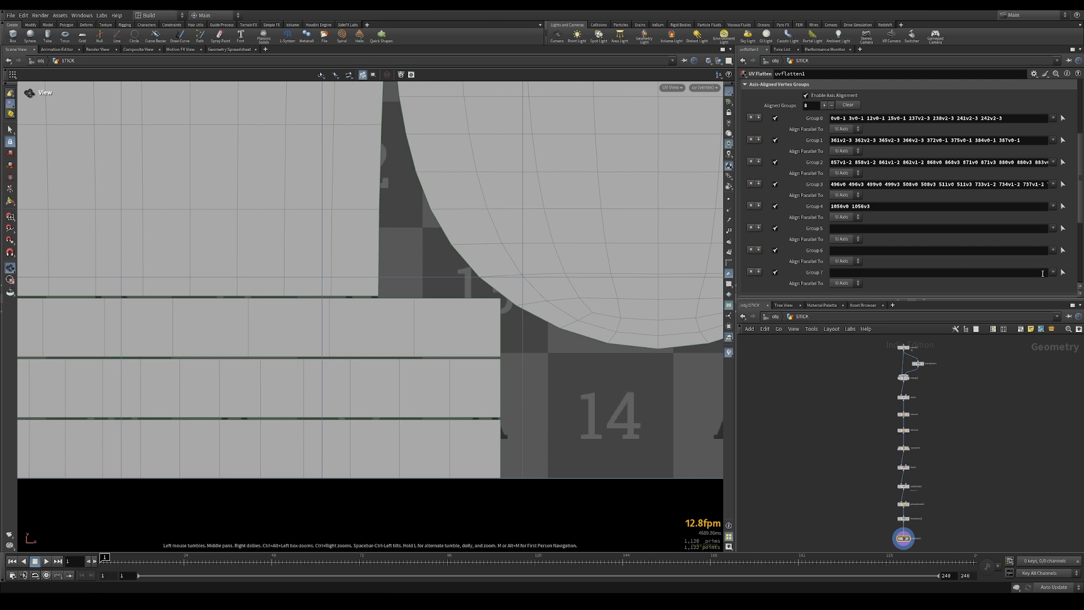
Step: Assign the end vertices of the three remaining thin side strips as Groups 5, 6 and 7
click(1062, 228)
drag(484, 290, 557, 499)
key(Return)
click(1062, 250)
key(Return)
click(1063, 272)
key(Return)
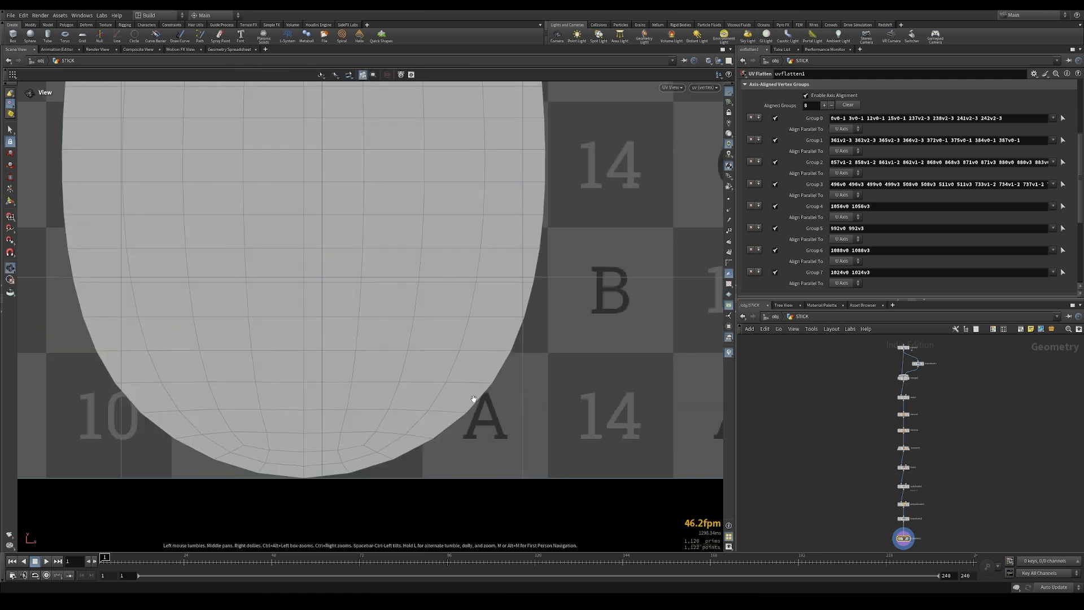
Step: Return to the perspective view of the stick and automatically lay out the nodes of the network
key(space+1)
middle_drag(822, 501, 820, 485)
drag(881, 360, 929, 553)
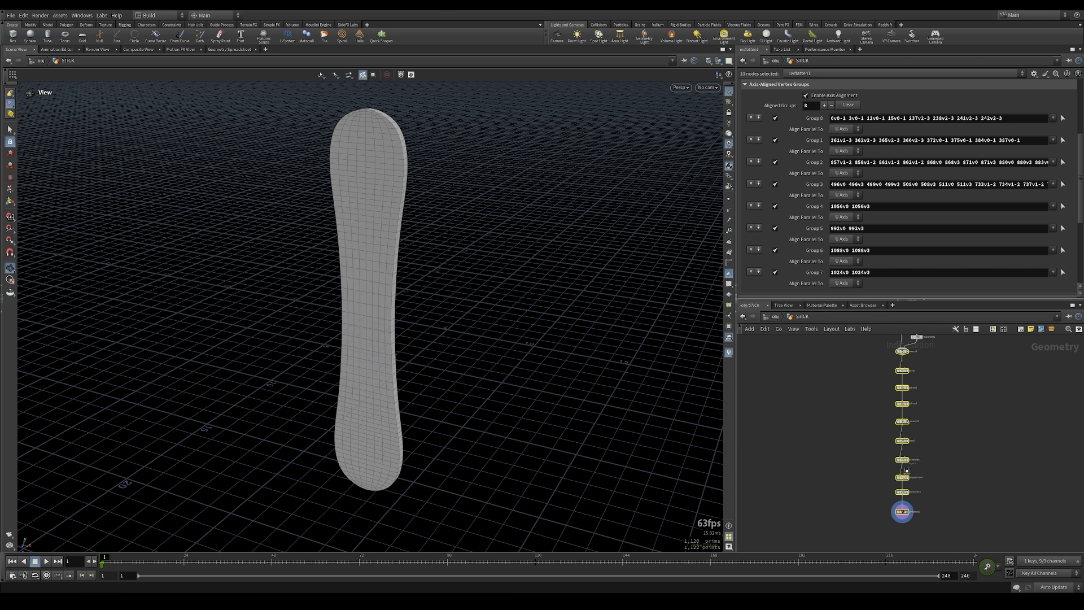
key(l)
scroll(897, 474, up, 5)
middle_drag(898, 478, 883, 466)
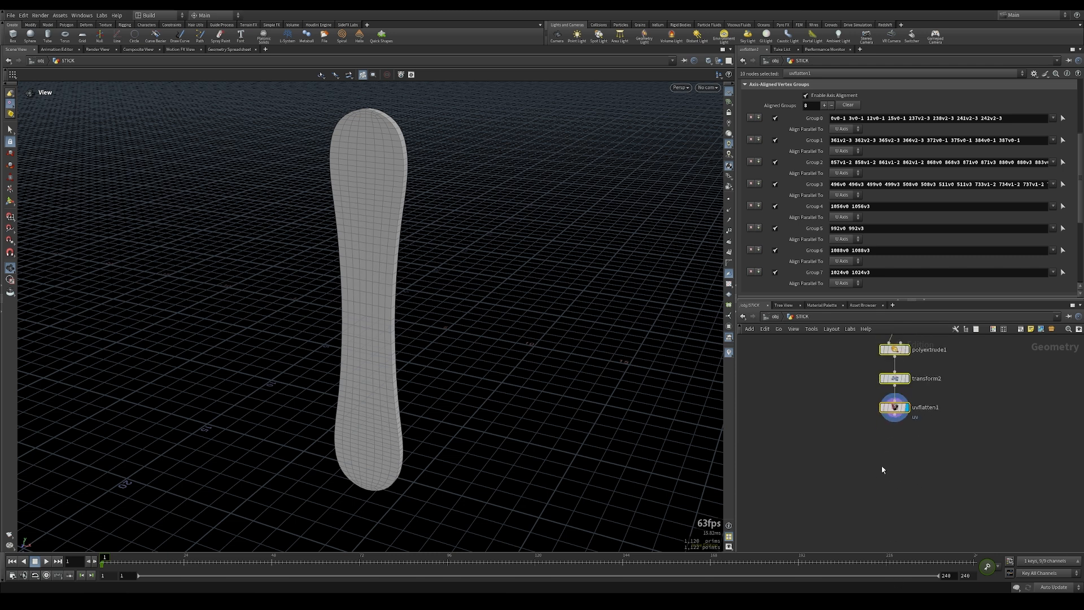
Step: Add a UV Layout node after uvflatten1, connect it and display its output
click(883, 466)
key(Tab)
text(null)
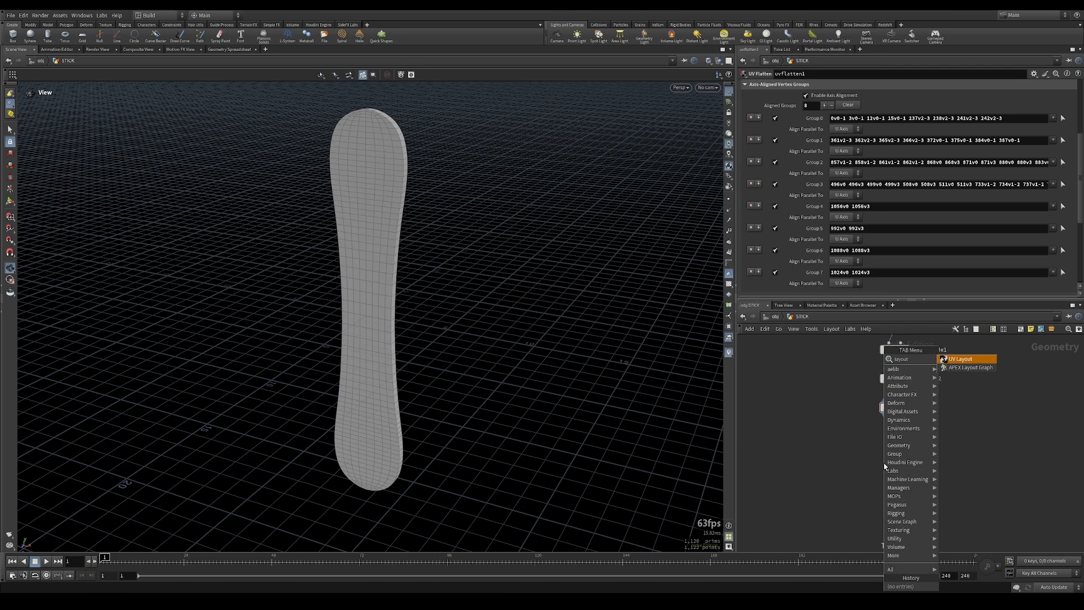
key(Return)
click(896, 454)
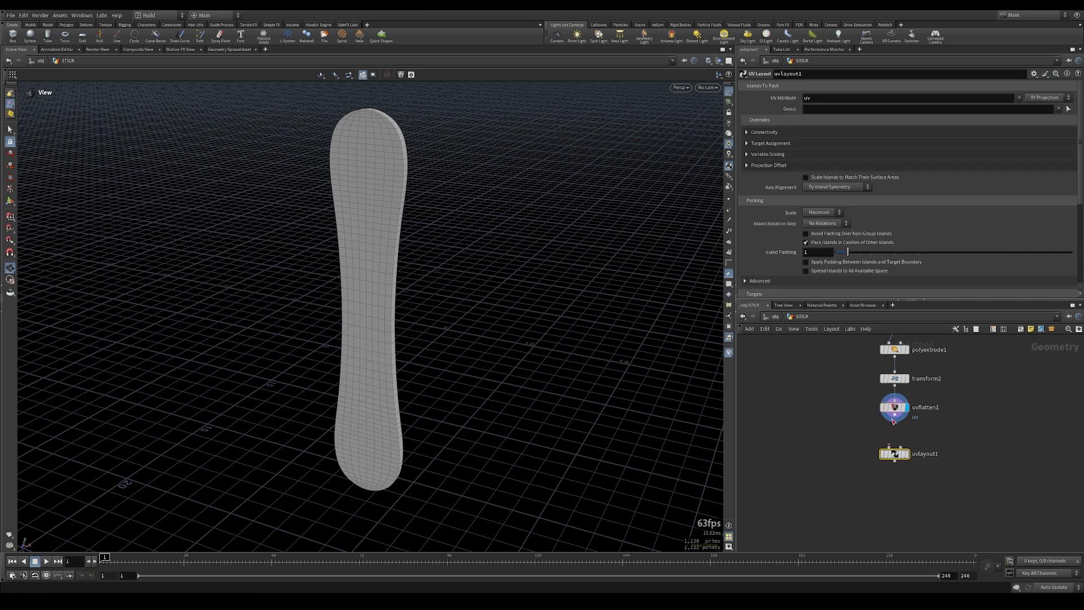
click(908, 455)
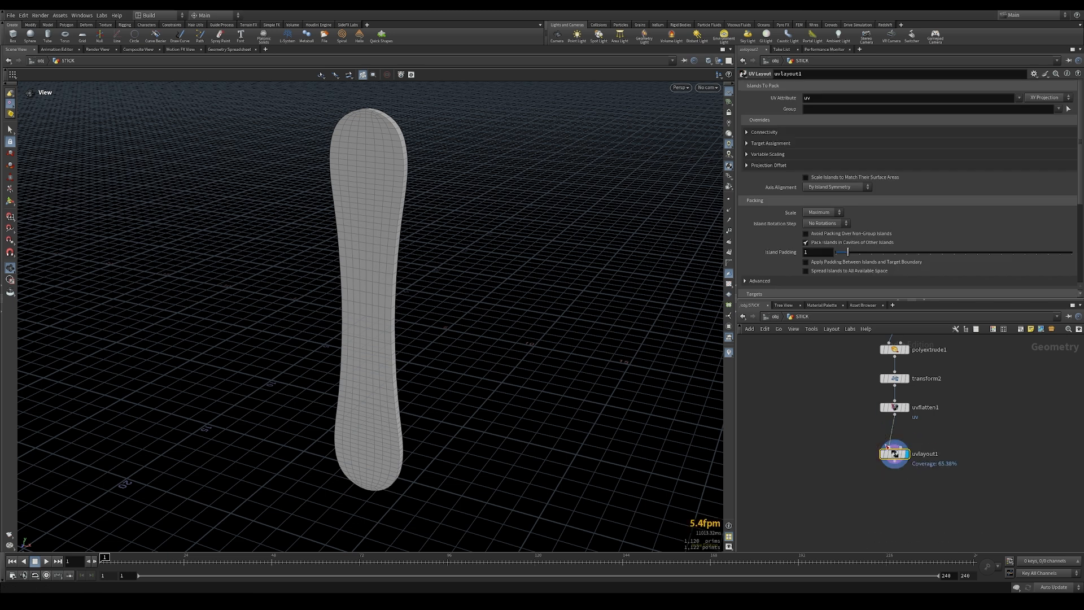
Step: Show the UV checker texture on the stick and orbit closer to its face
click(728, 284)
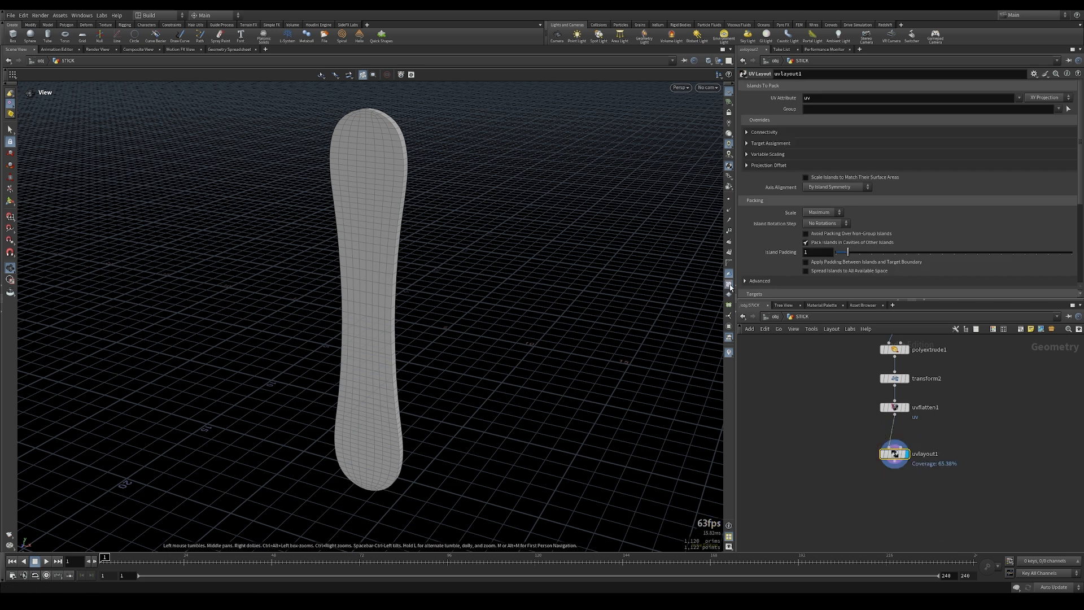
scroll(438, 338, up, 6)
drag(463, 341, 439, 328)
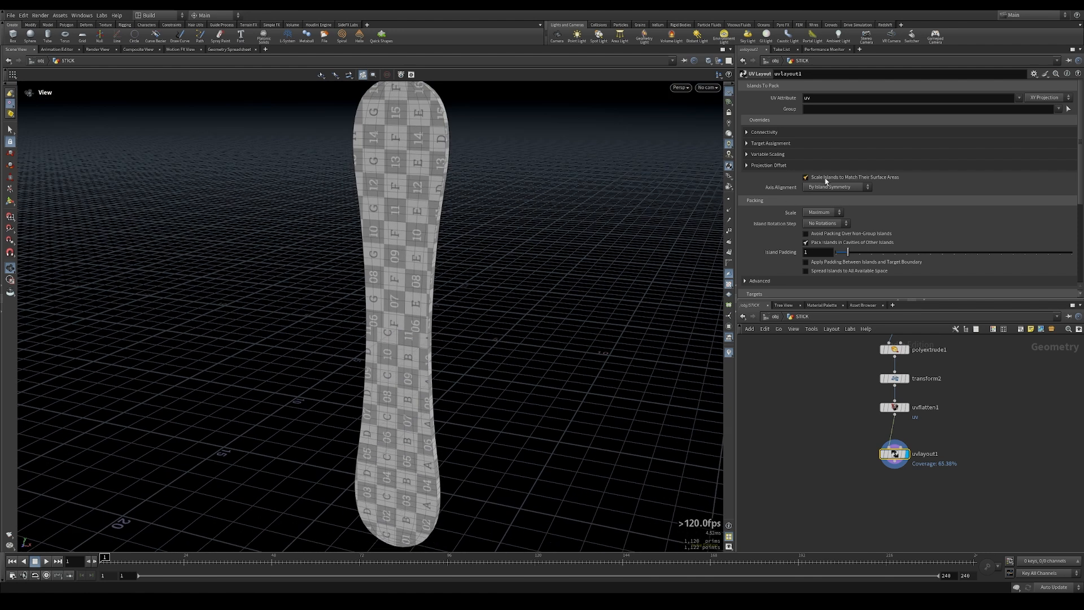
Step: Set the UV layout's axis alignment to By Island Position in 3D and its island rotation step to 90°
click(841, 190)
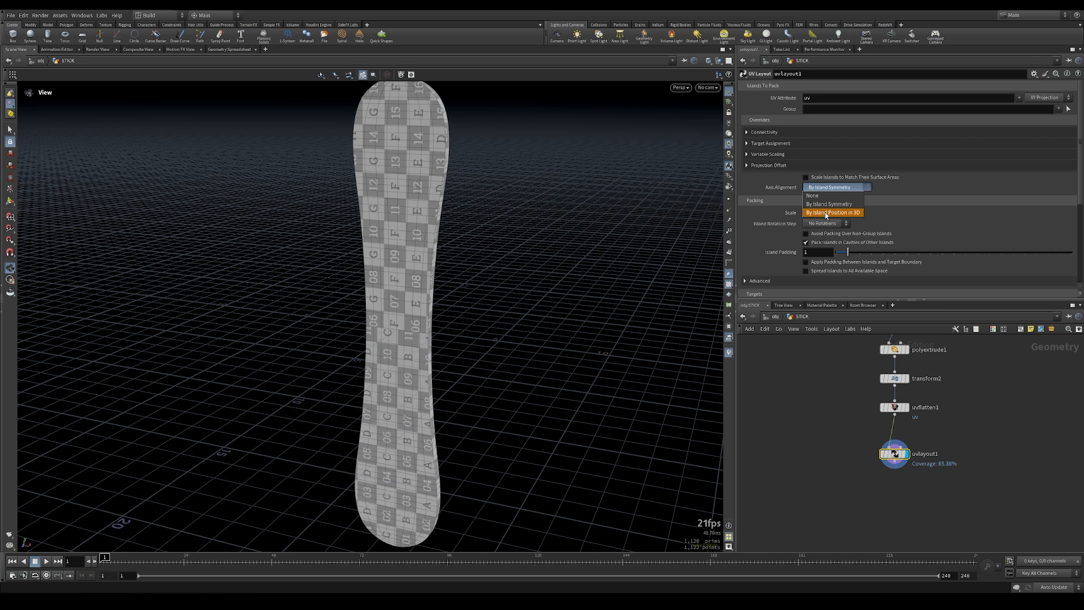
click(825, 212)
click(824, 223)
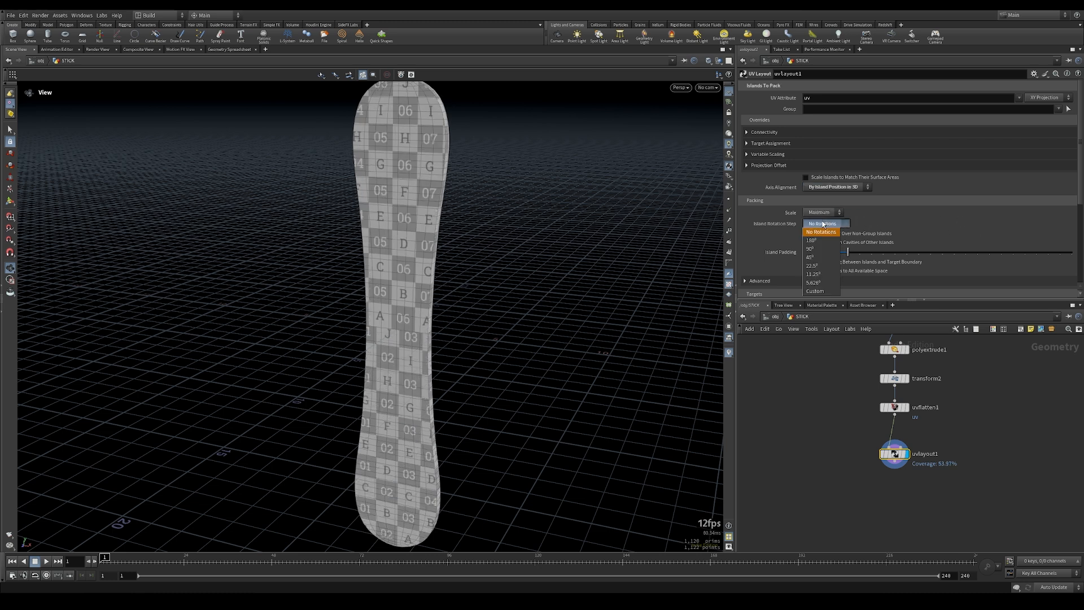
click(822, 252)
Step: Examine how the islands are packed in the UV view and how the checker sits on the stick in perspective
key(space+5)
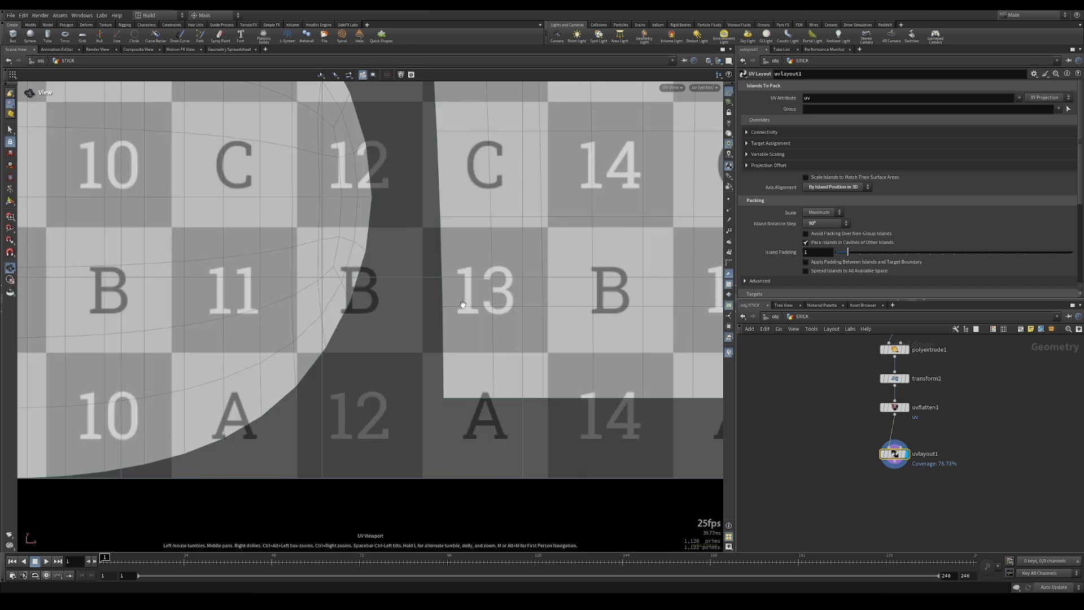
right_drag(373, 285, 319, 247)
middle_drag(319, 246, 336, 448)
right_drag(507, 337, 357, 302)
middle_drag(358, 302, 355, 312)
scroll(355, 312, up, 2)
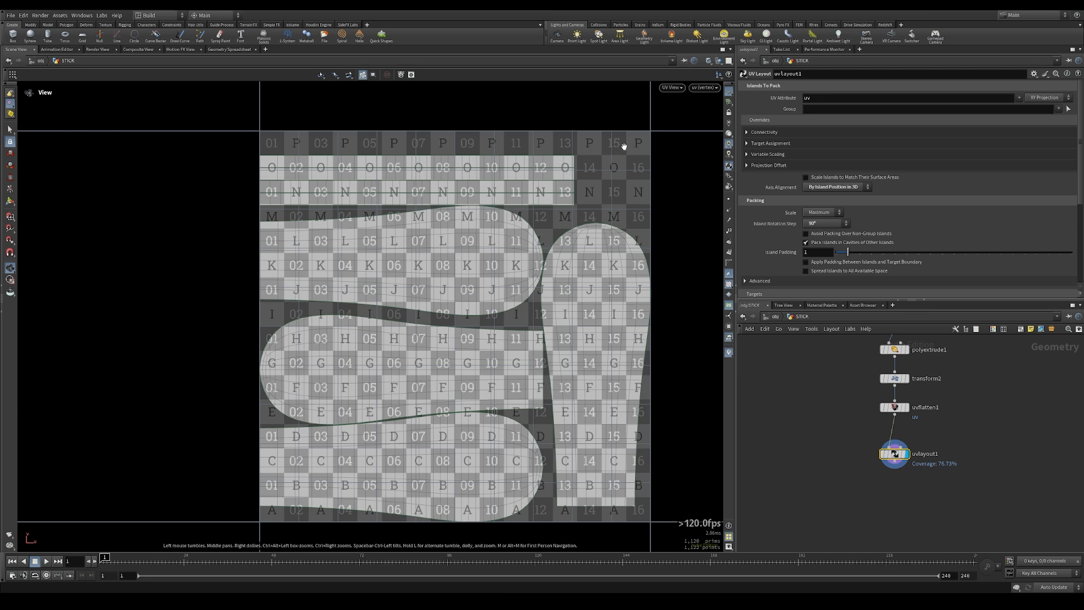
key(space+1)
scroll(927, 462, up, 5)
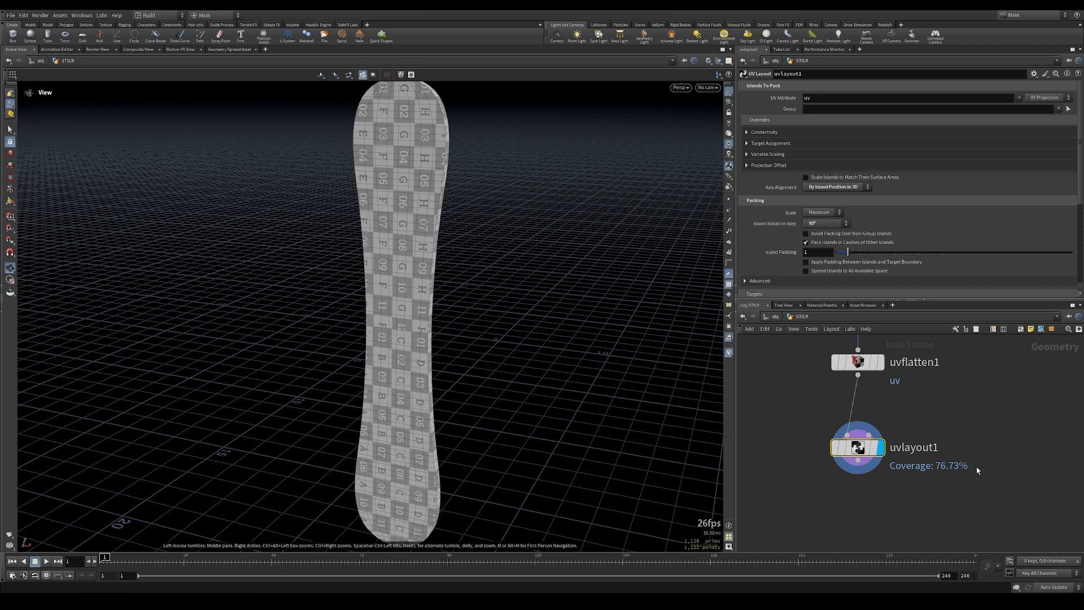
Step: Add a Group node after uvlayout1, connect it and display its output
middle_drag(978, 470, 976, 447)
key(Tab)
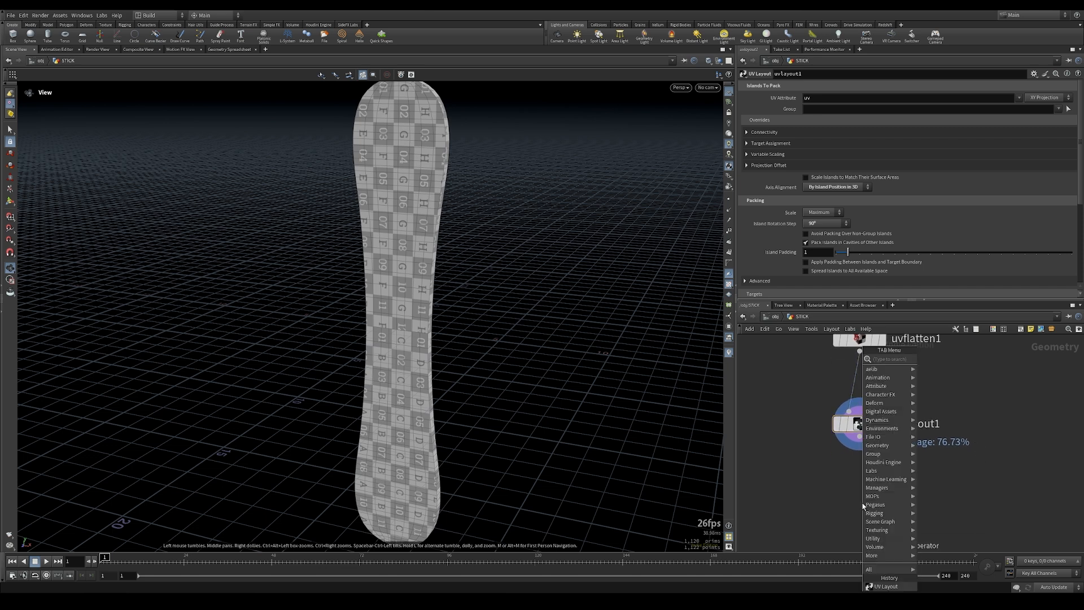
text(group)
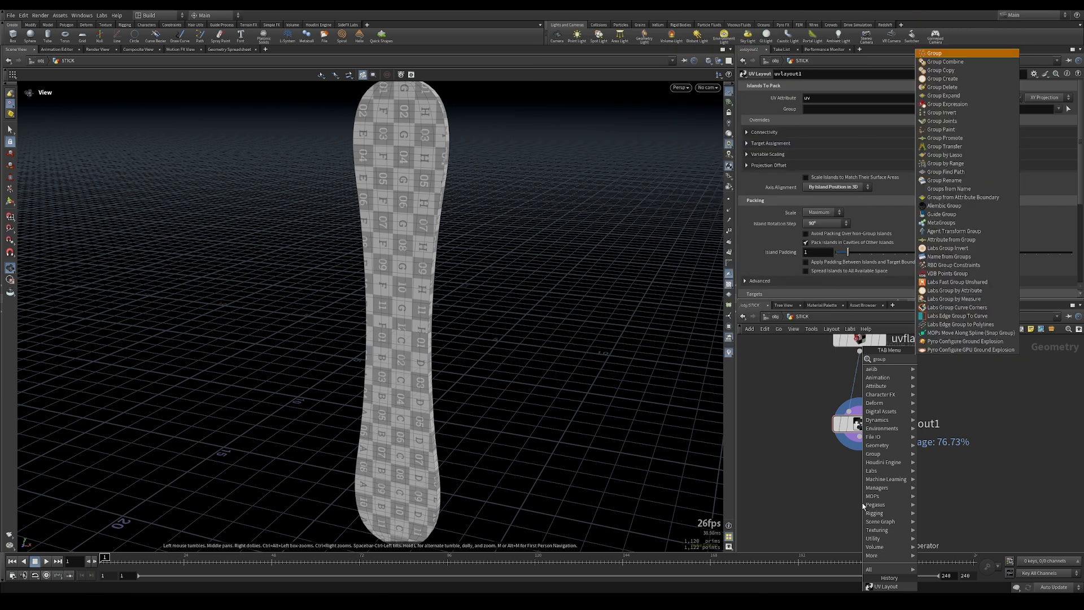
key(Return)
click(863, 505)
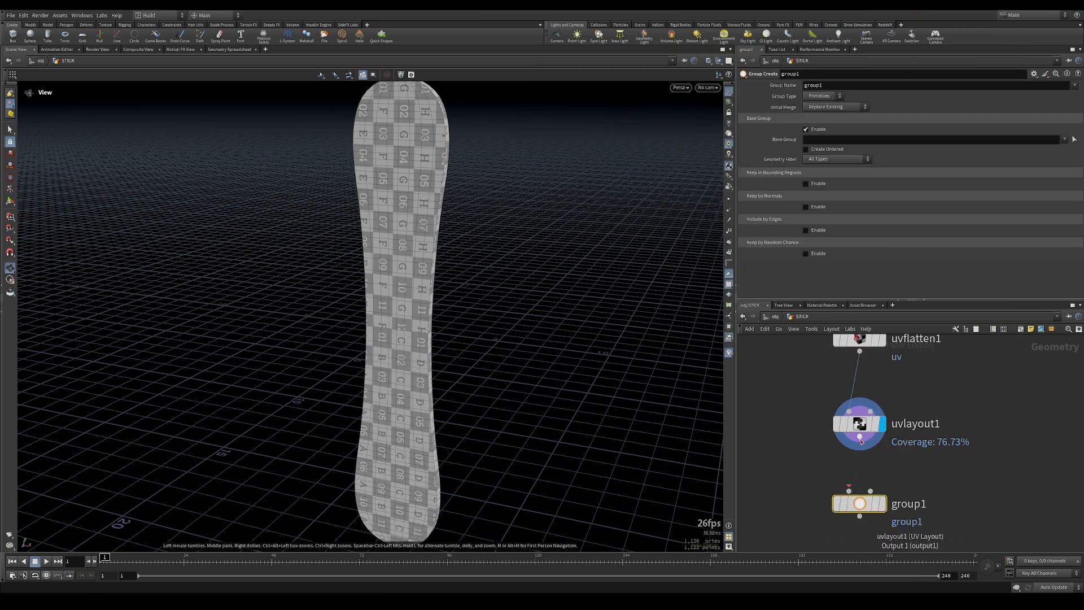
click(882, 504)
Step: Make the group an edge group named bev and disable its base group
click(821, 96)
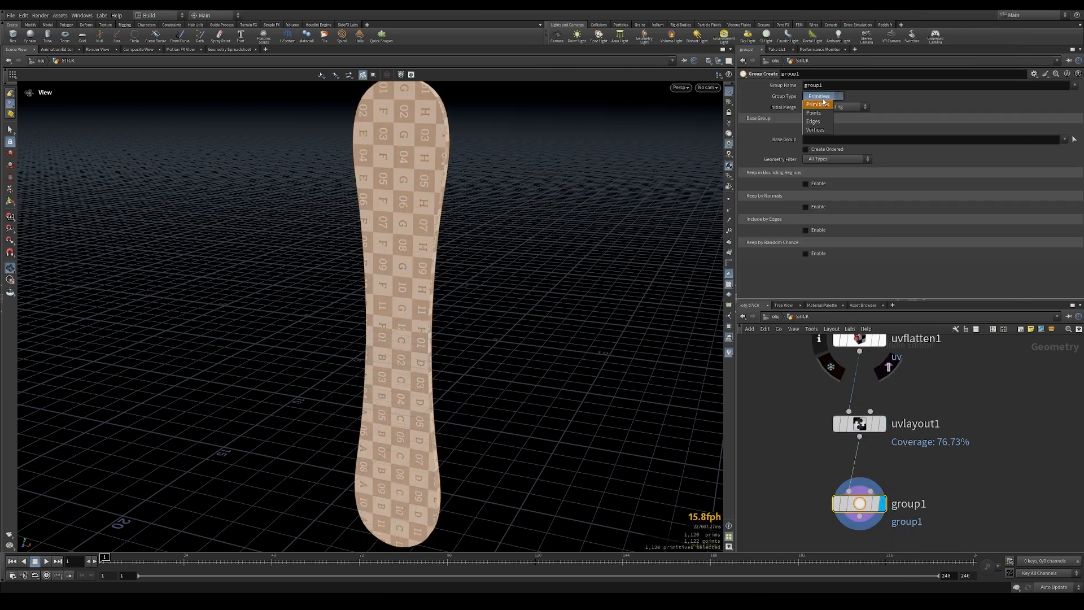
click(820, 122)
click(844, 87)
text(bev)
key(Return)
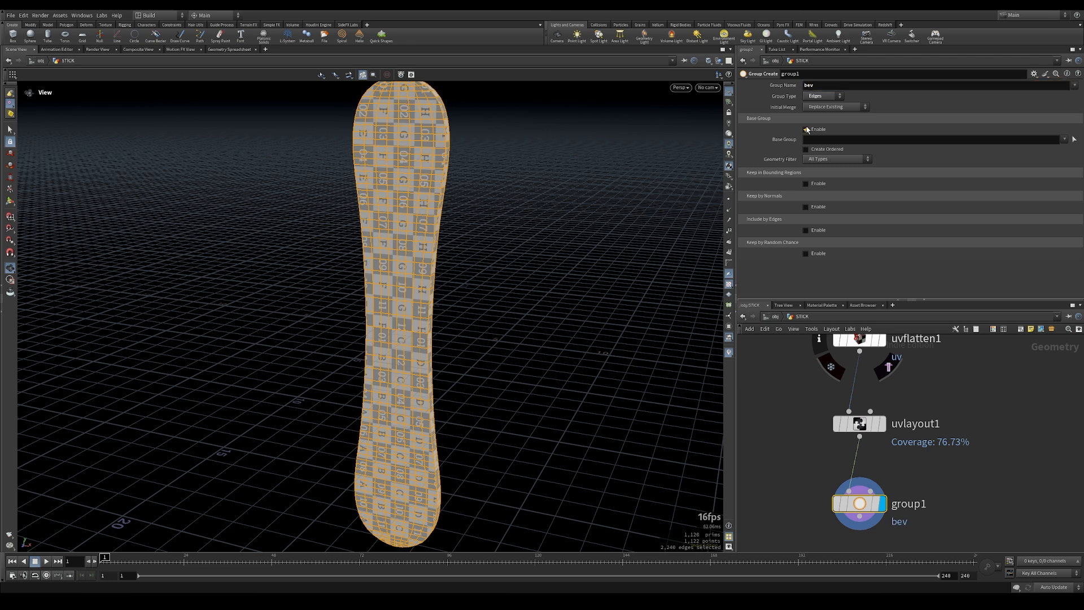
click(806, 130)
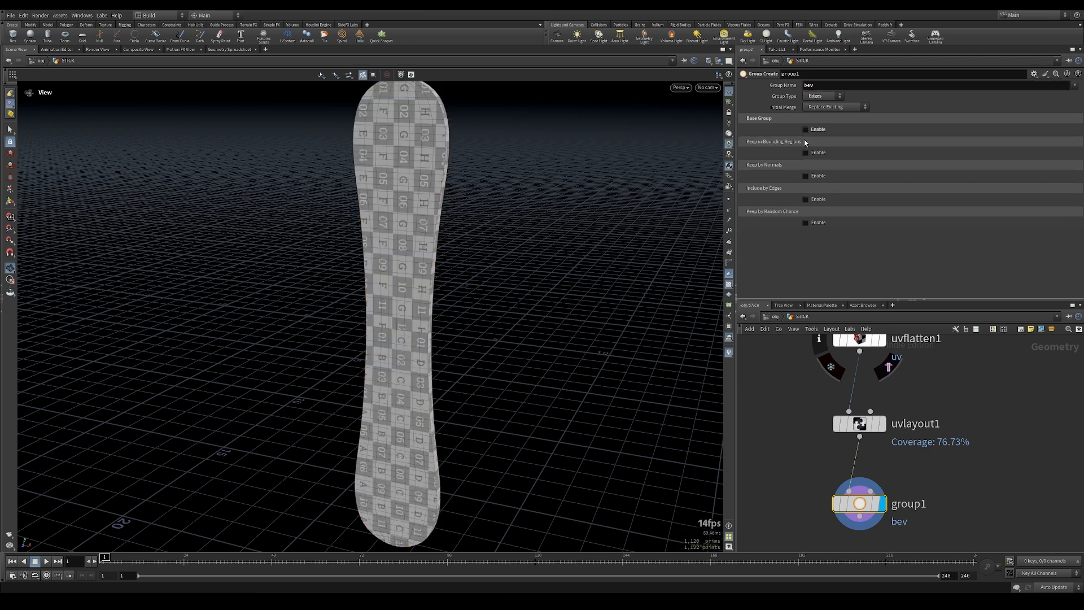
Step: Include edges in the bev group by angle, with a minimum of 85 and a maximum of 95 degrees
click(807, 200)
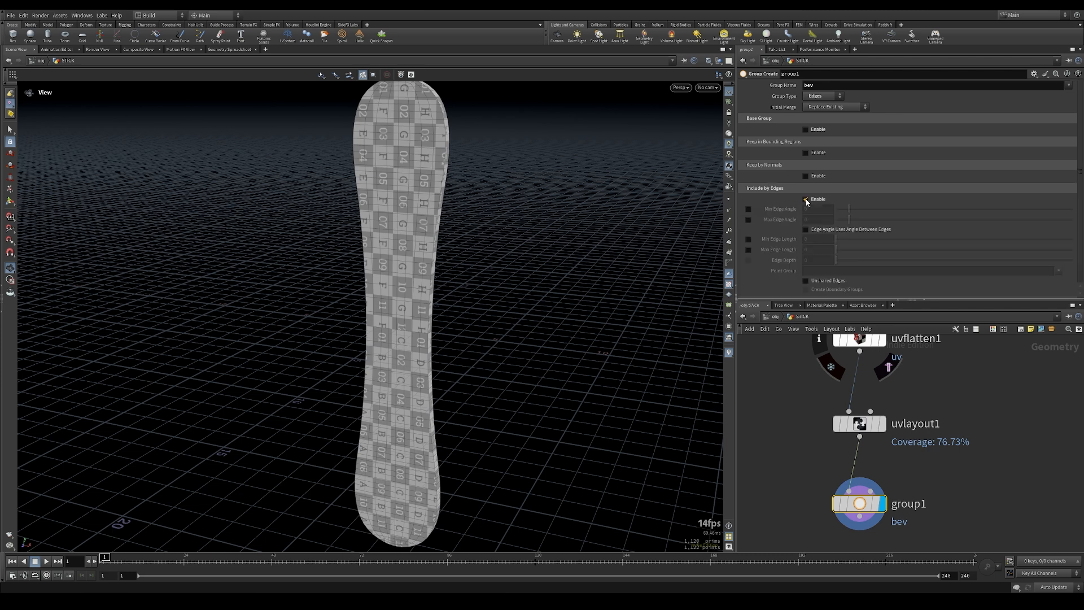
click(748, 209)
click(749, 220)
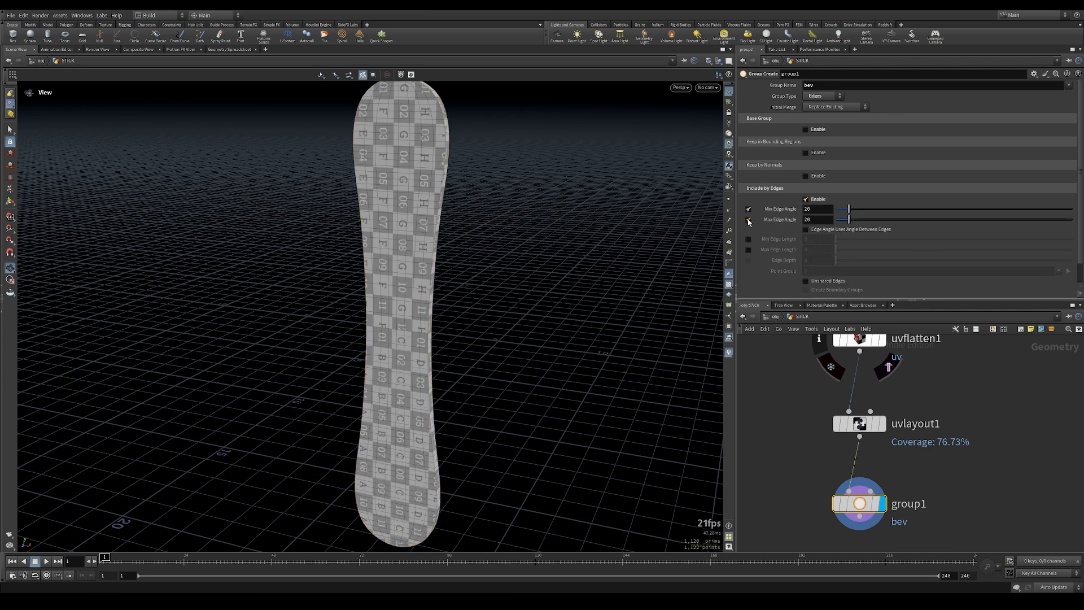
double_click(813, 218)
text(95)
key(Return)
double_click(817, 213)
key(Return)
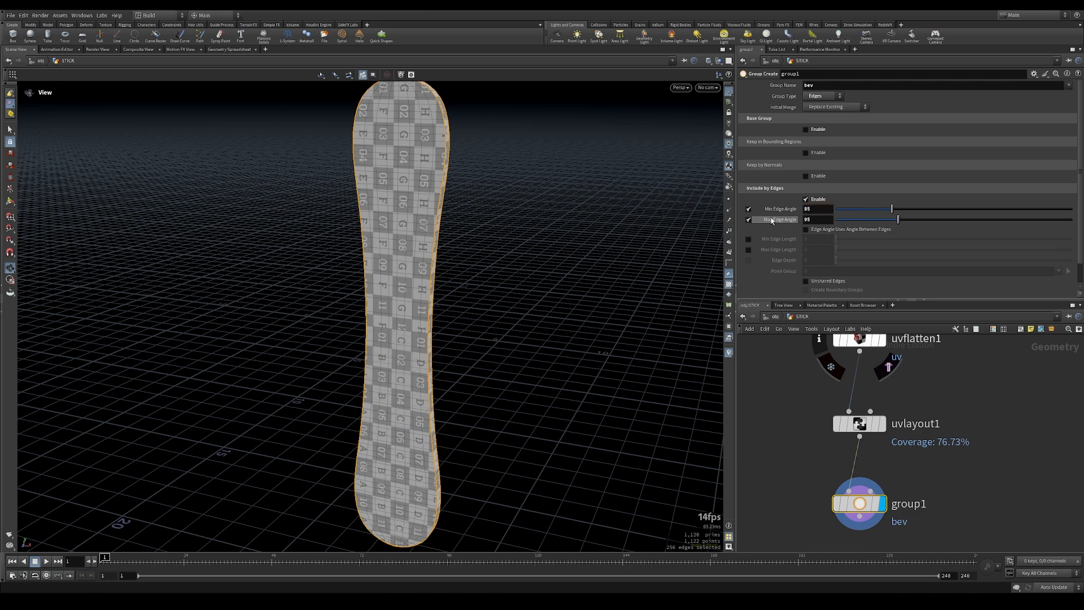
Step: Add a PolyBevel node after group1, connect it and display its output
drag(493, 215, 417, 203)
middle_drag(464, 338, 504, 229)
middle_drag(796, 474, 837, 375)
click(819, 462)
key(Tab)
text(bev)
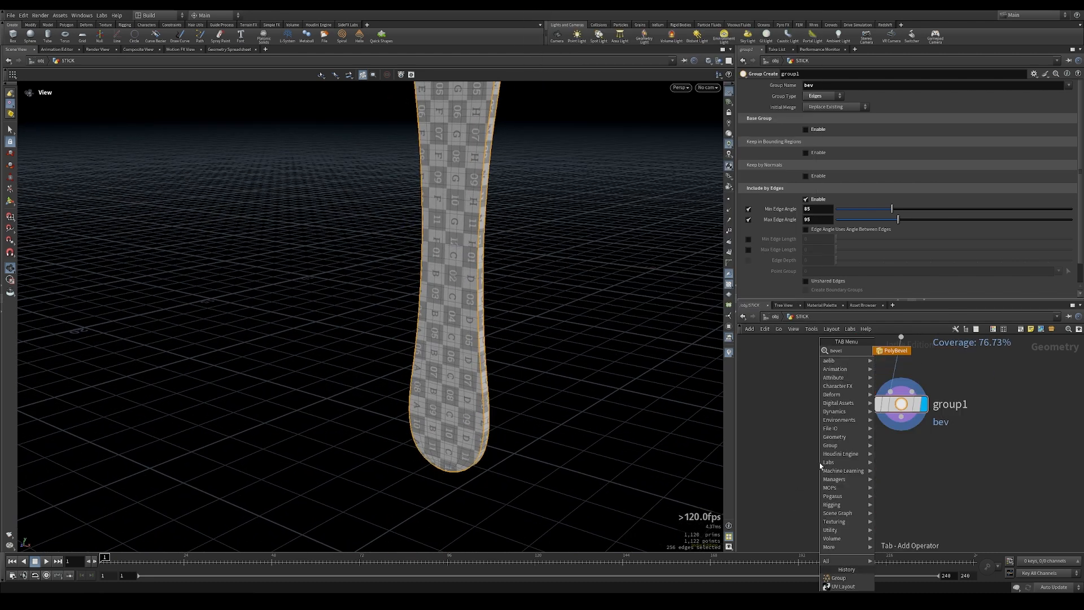
key(Return)
click(901, 484)
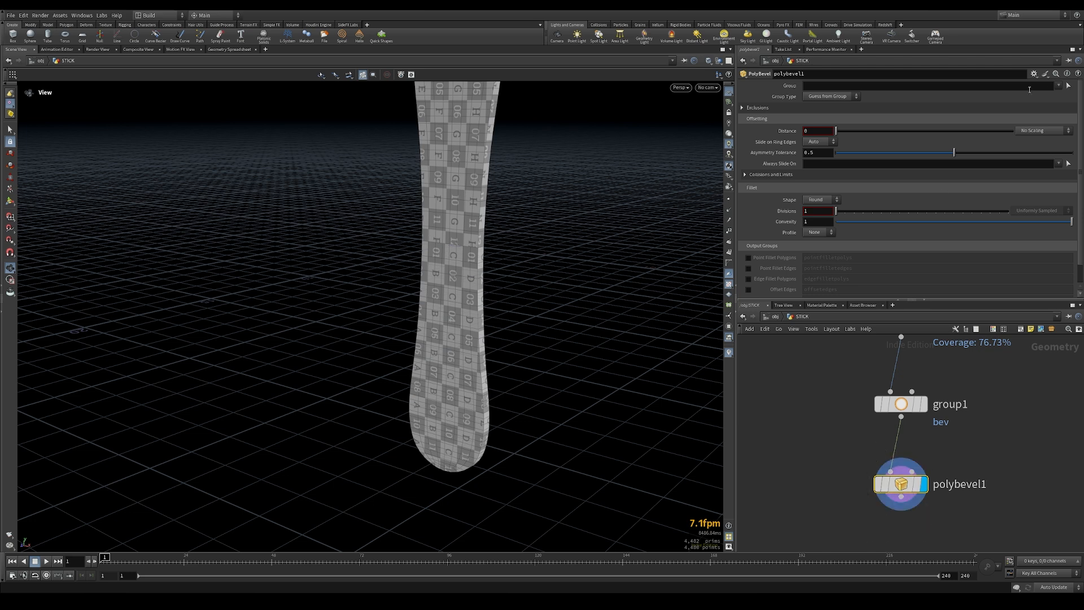
Step: Restrict the bevel to the bev group and set its distance to 0.02 with 3 divisions
click(1059, 86)
click(1061, 95)
drag(836, 130, 848, 131)
scroll(619, 302, up, 2)
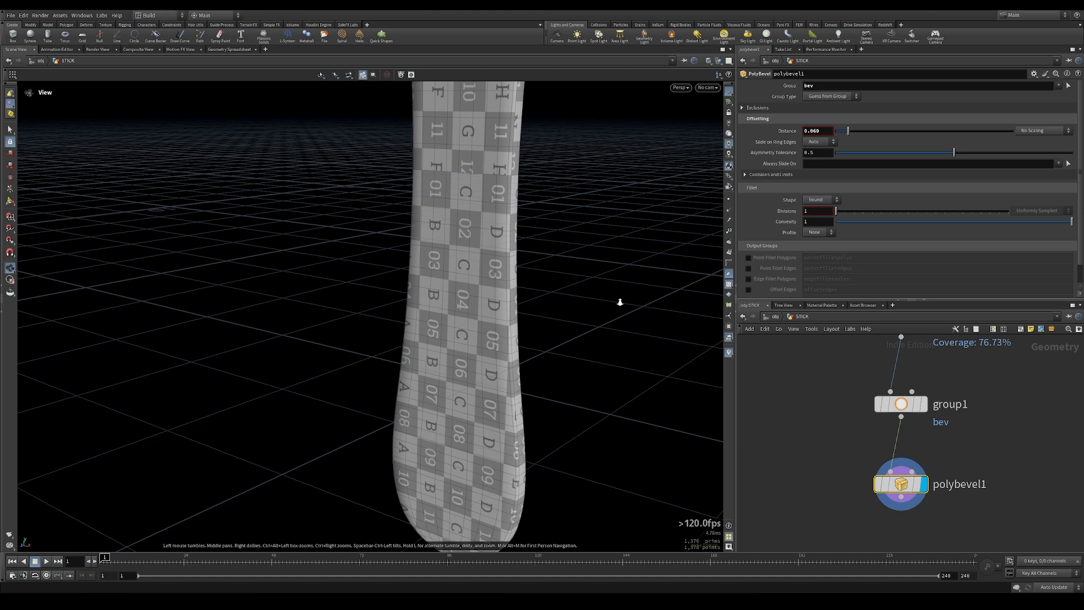
scroll(620, 302, up, 3)
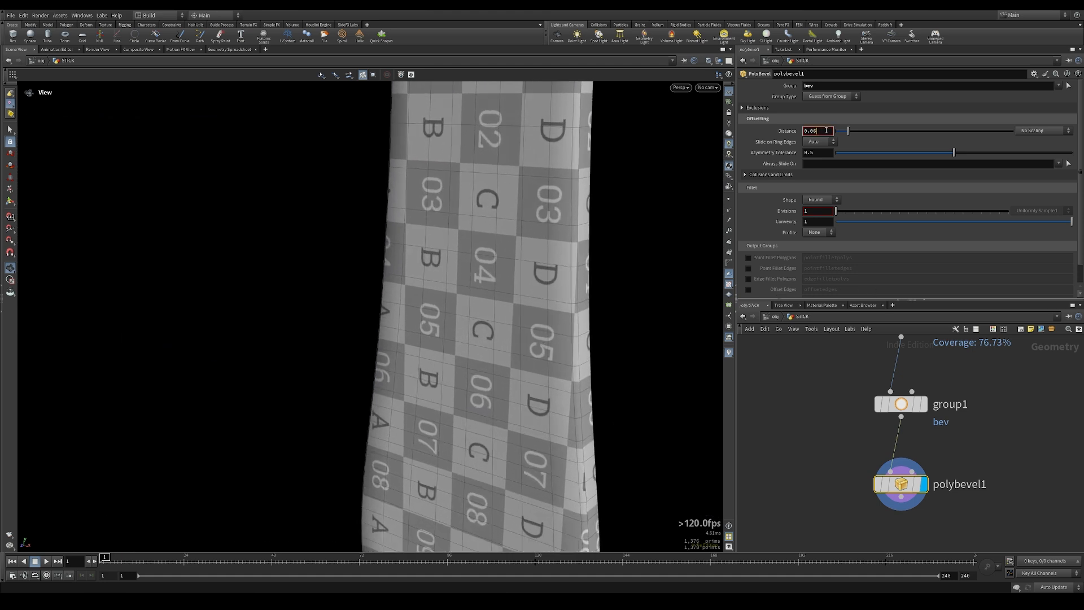
key(Return)
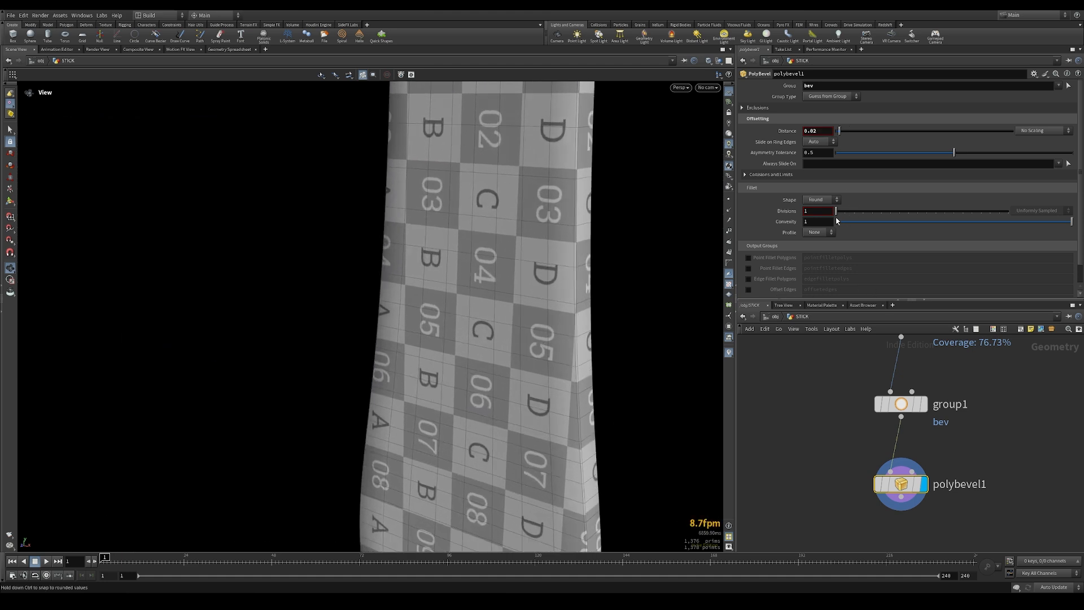
drag(855, 218, 853, 213)
right_drag(584, 394, 428, 353)
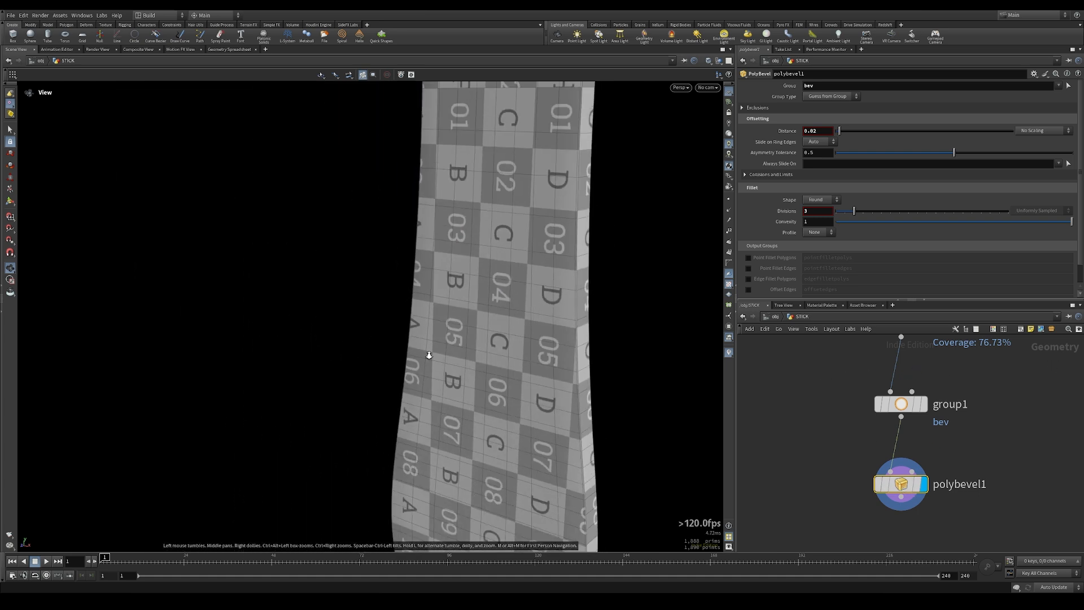
Step: Add a Subdivide node after polybevel1, display its output and set its depth to 2
middle_drag(748, 456, 772, 385)
click(826, 457)
key(Tab)
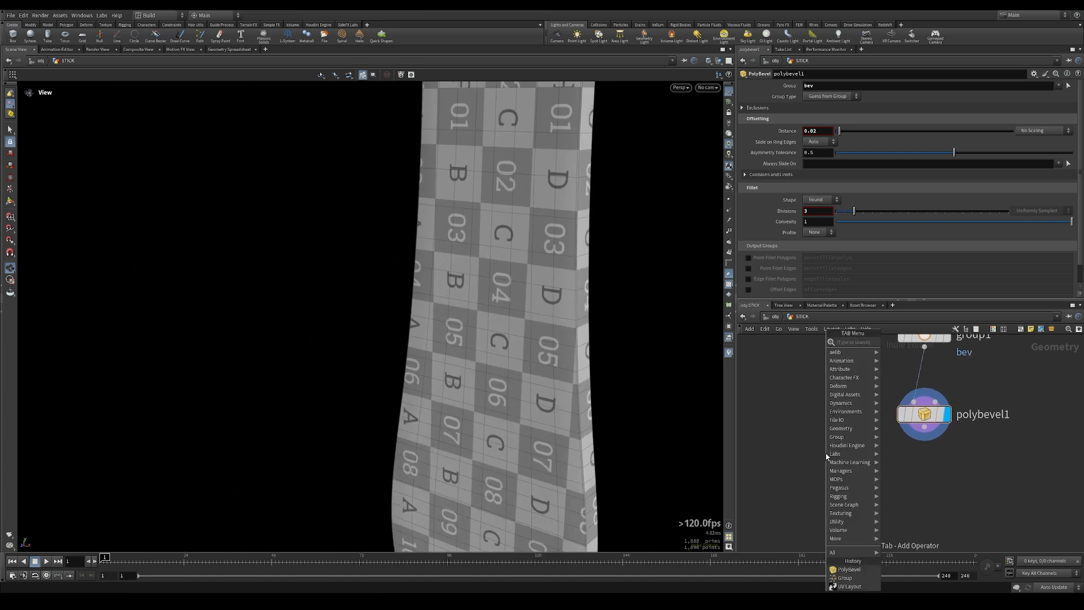
text(subd)
key(Escape)
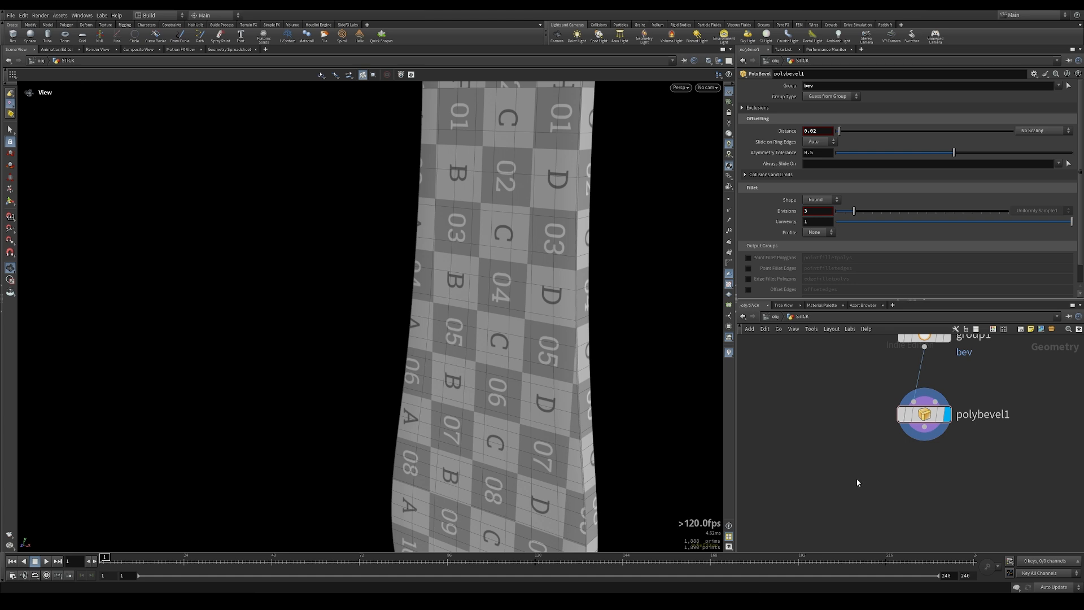
click(920, 492)
drag(924, 427, 913, 482)
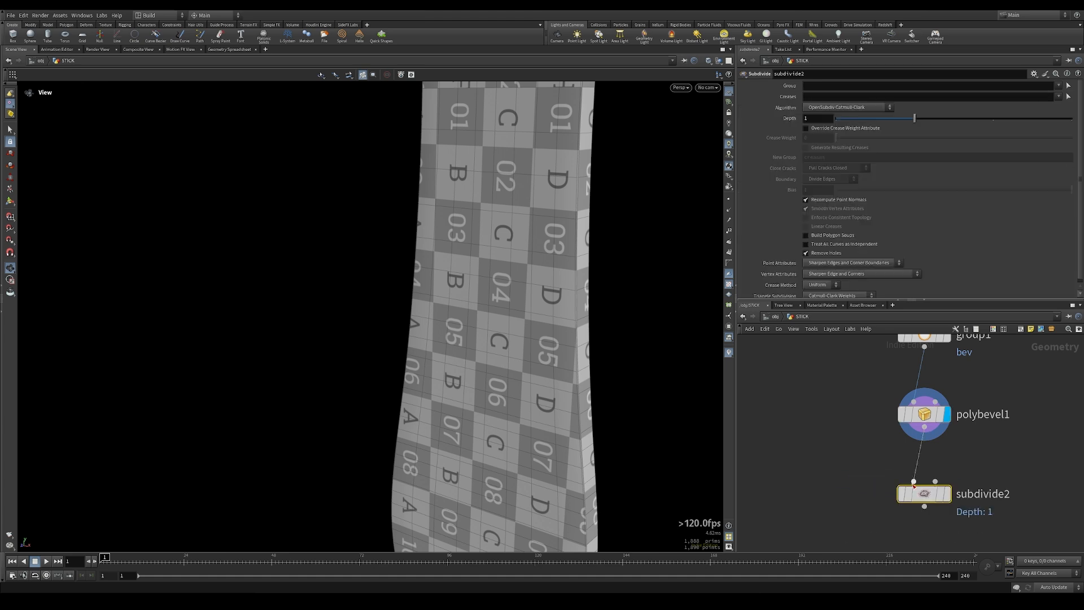
click(947, 493)
drag(793, 123, 990, 121)
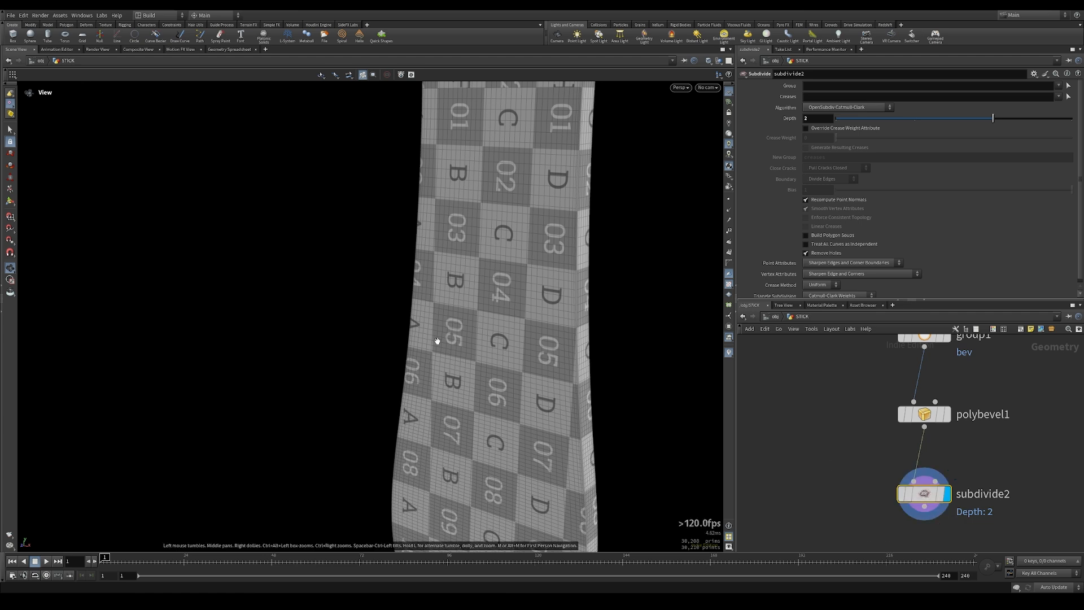
Step: Add a Normal node after subdivide2, connect it and display its output
key(f)
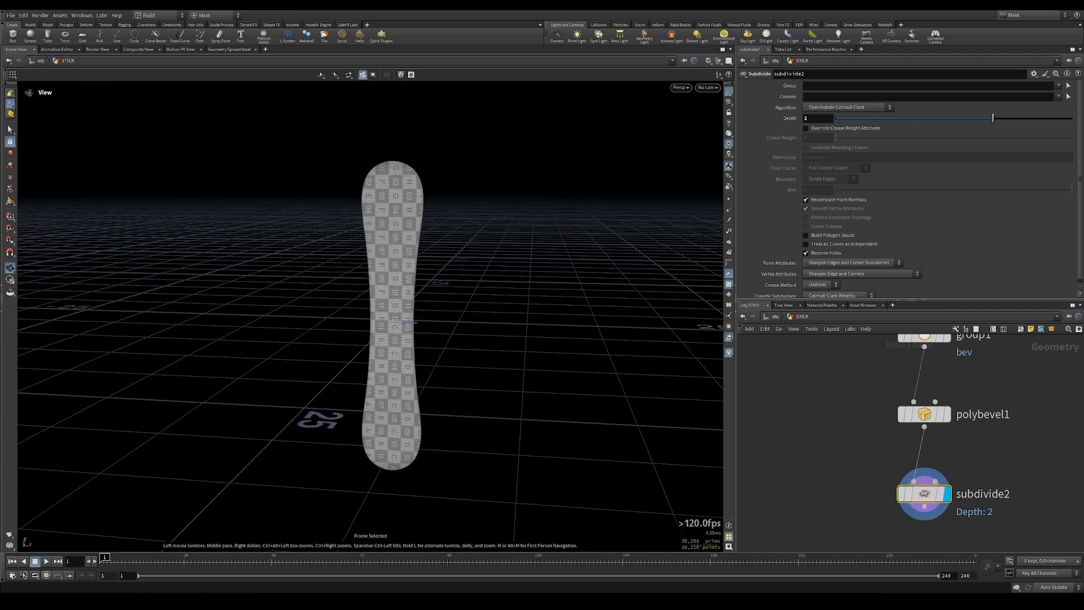
middle_click(923, 395)
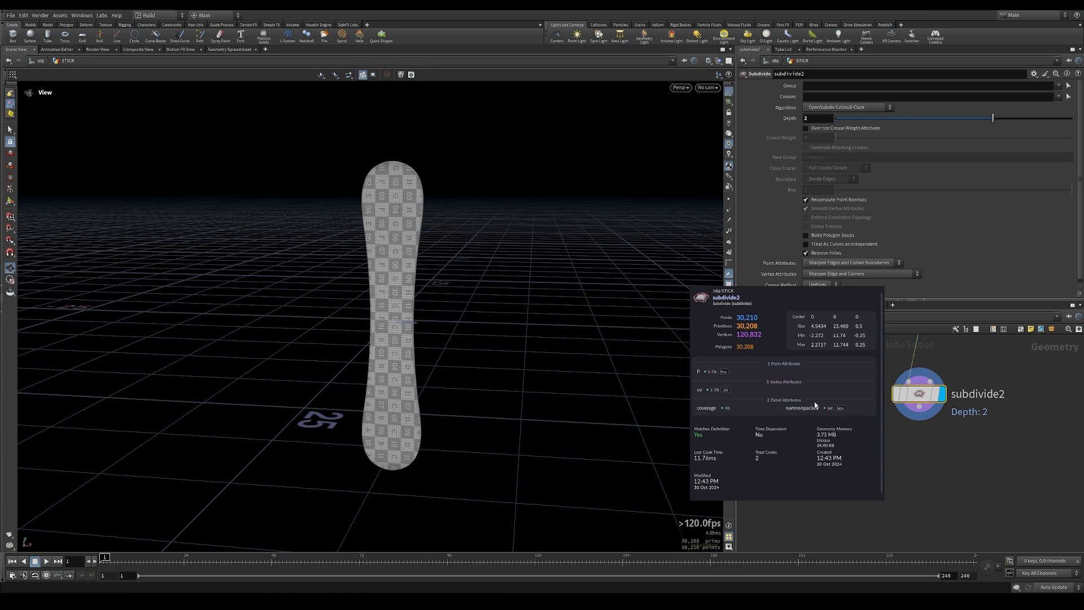
key(Tab)
text(nor)
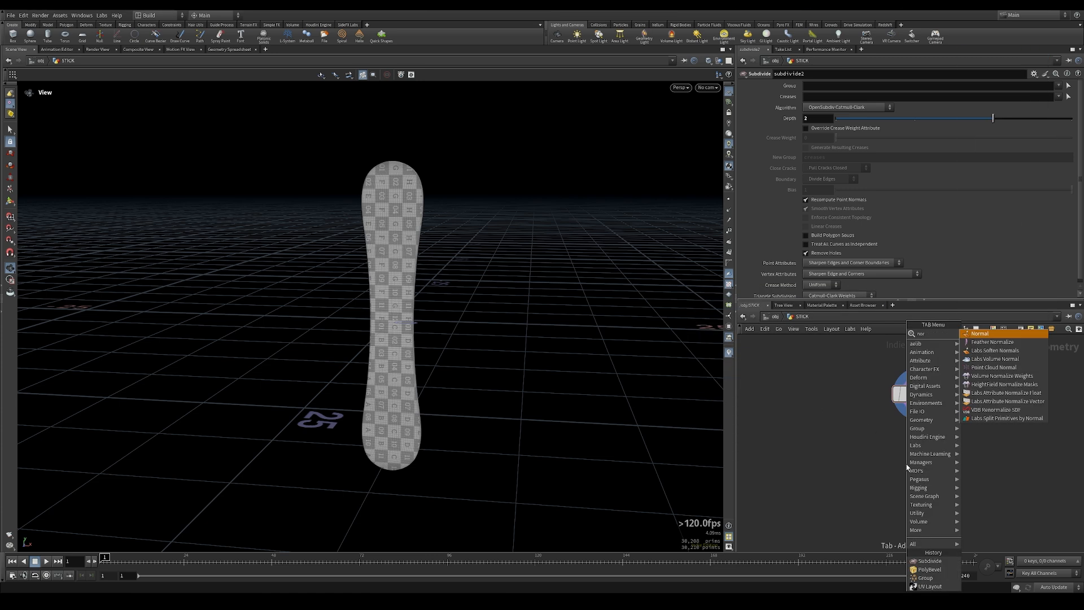
key(Return)
click(919, 480)
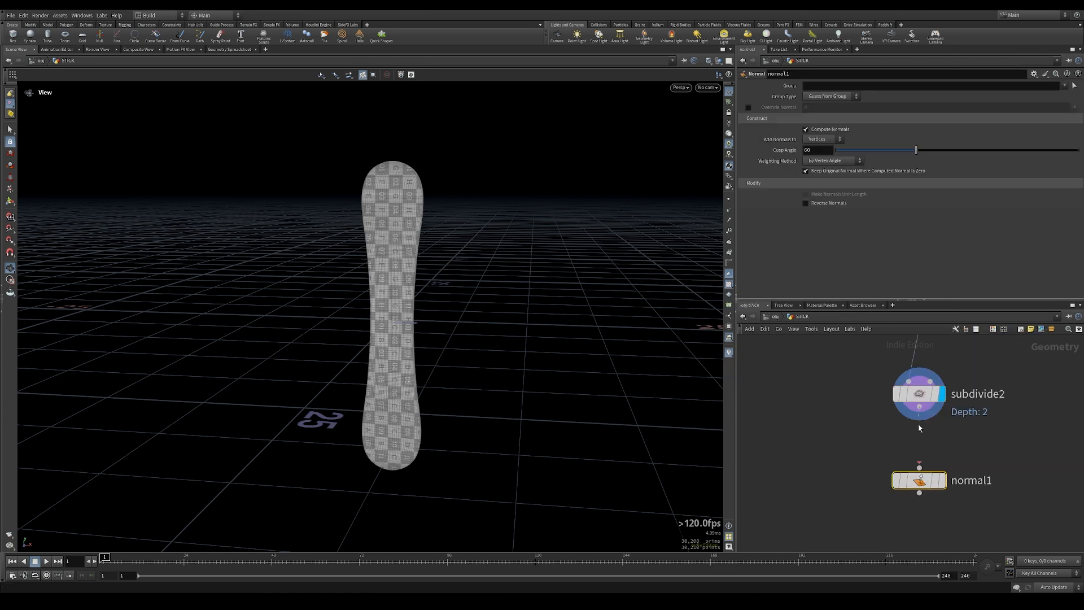
click(942, 480)
Step: Add a Null node after normal1, connect it and display its output
key(Tab)
text(null)
key(Return)
click(921, 509)
drag(925, 441, 925, 496)
click(943, 510)
Step: Rename the final null to OUT_STICK_GEO and colour the node green
double_click(962, 512)
text(OUT_STICK_GEO)
key(Return)
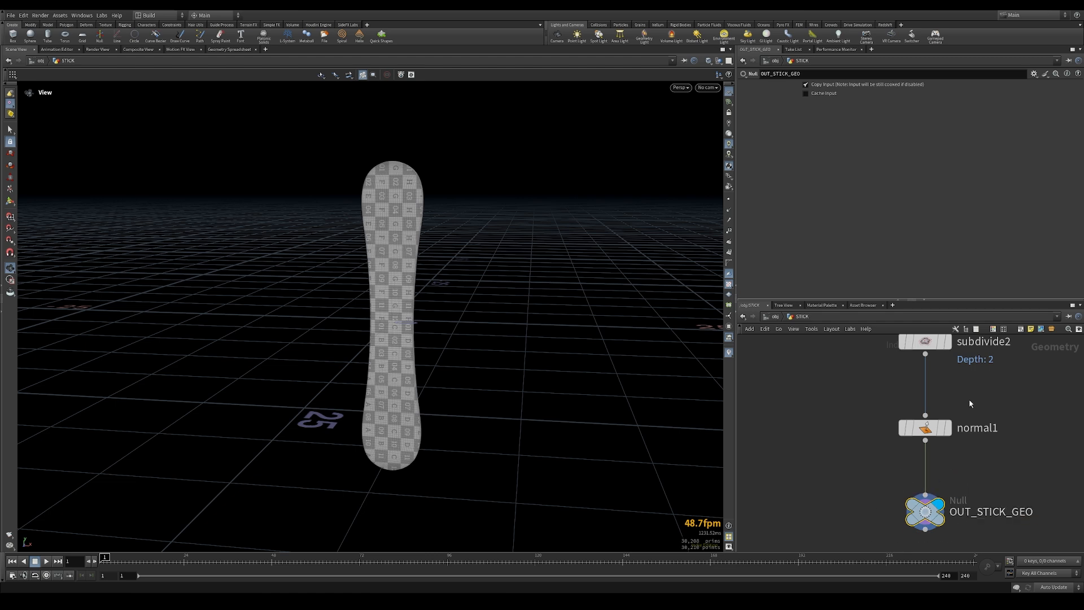
key(c)
click(1037, 515)
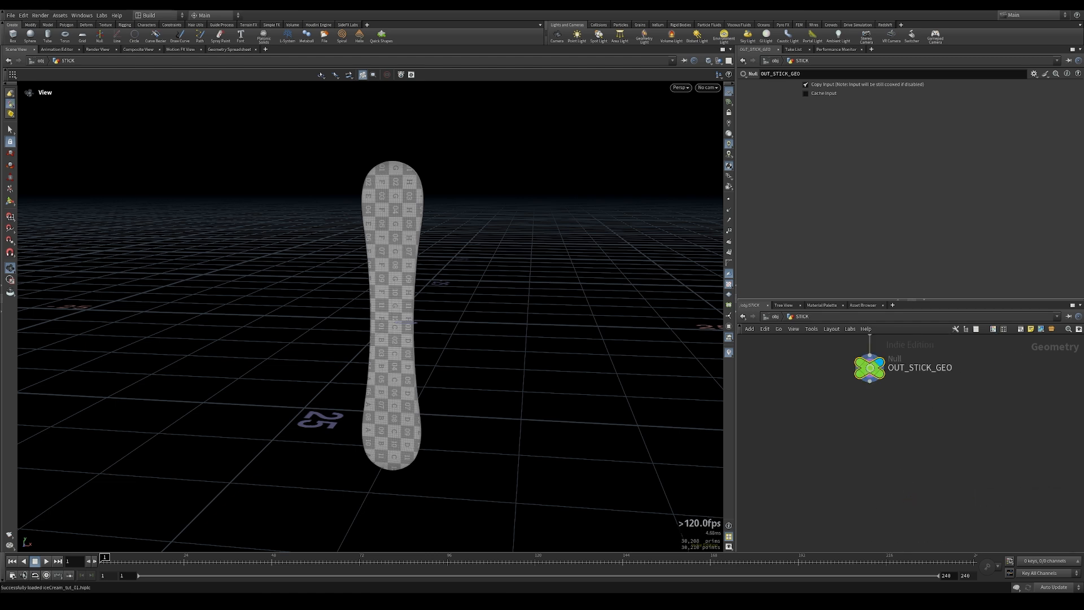
Step: Add an Object Merge node beside the finished stick network
middle_drag(994, 406, 979, 457)
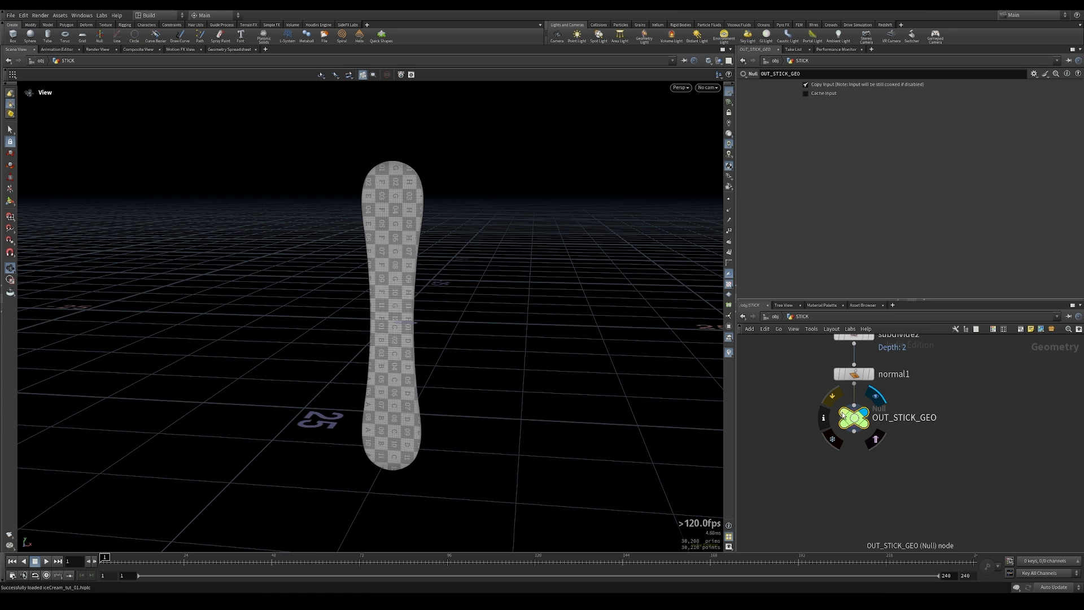
middle_drag(994, 366, 963, 443)
scroll(988, 394, down, 3)
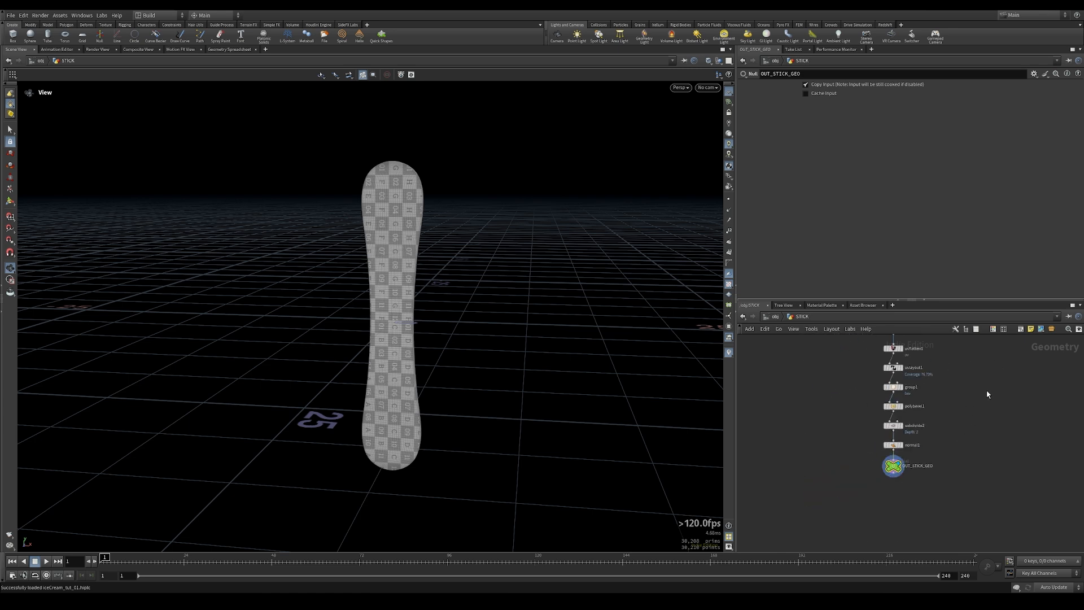
key(Tab)
text(object merge)
key(Return)
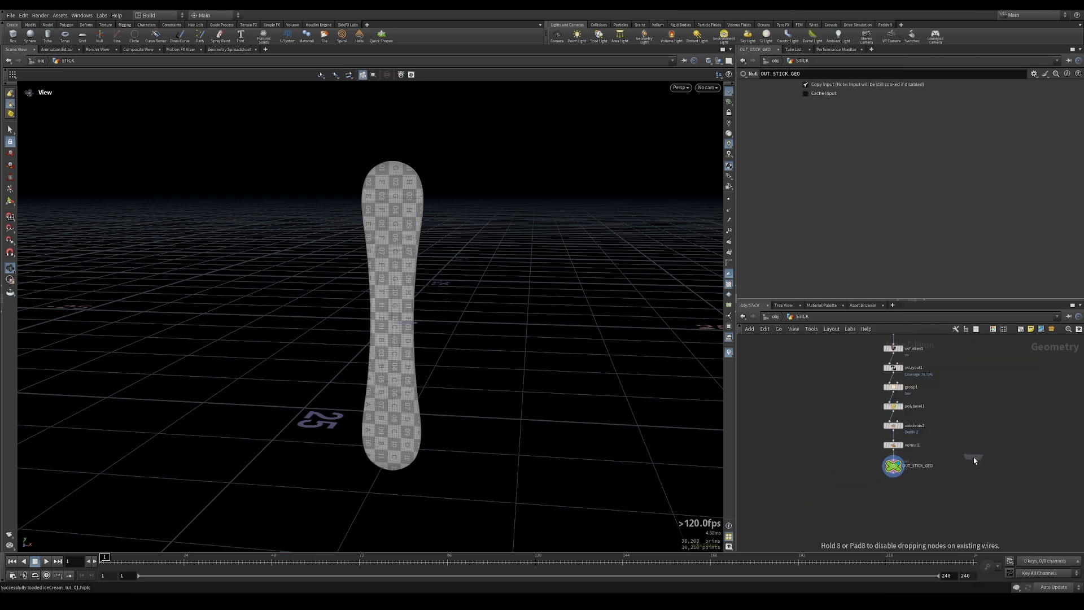
click(969, 458)
Step: Reference ../OUT_STICK_GEO in the Object Merge's Object 1 and move the node to an empty area of the network
drag(845, 107, 847, 107)
middle_drag(1016, 368, 898, 432)
scroll(893, 434, down, 3)
drag(853, 509, 906, 363)
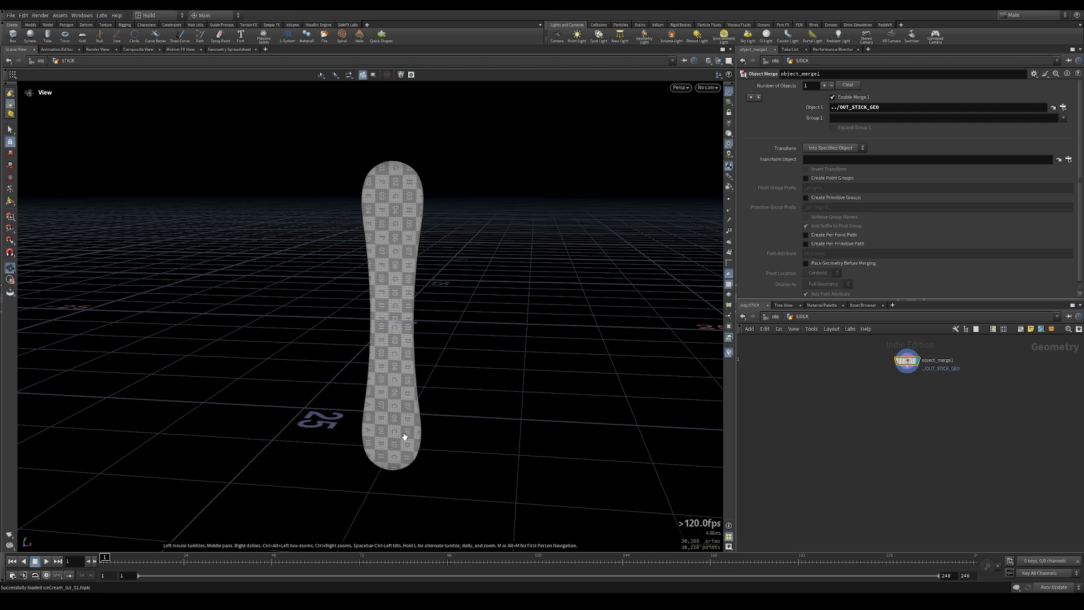
Step: Add a Null node below object_merge1 and connect it to the merged stick geometry
click(932, 421)
key(Tab)
text(null)
key(Return)
click(931, 421)
drag(906, 370, 938, 409)
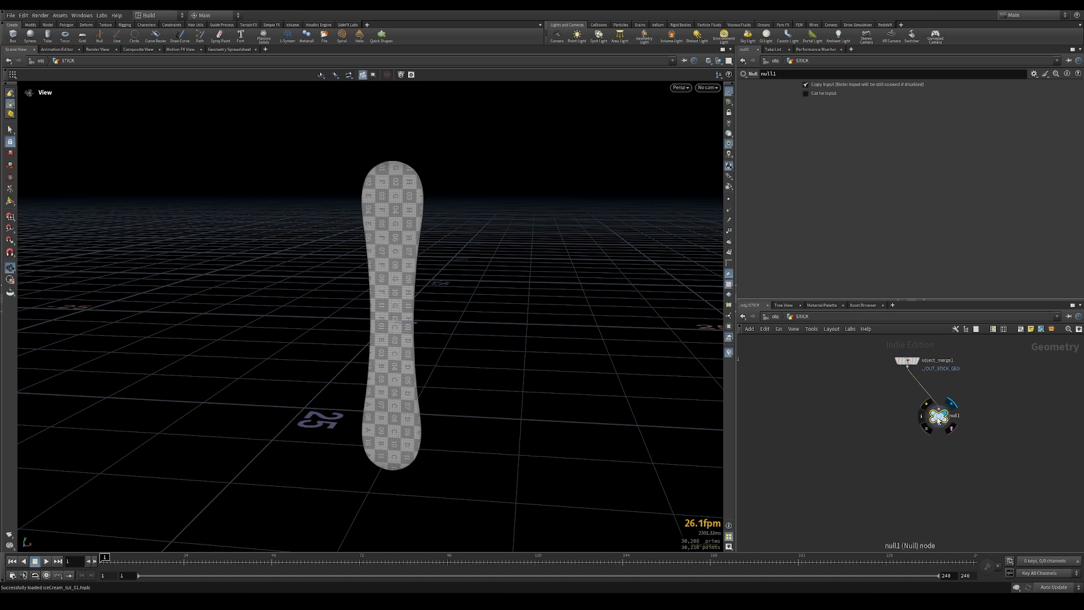
Step: Collapse null1 into a subnetwork and rename the subnetwork fracture_geo
right_click(944, 412)
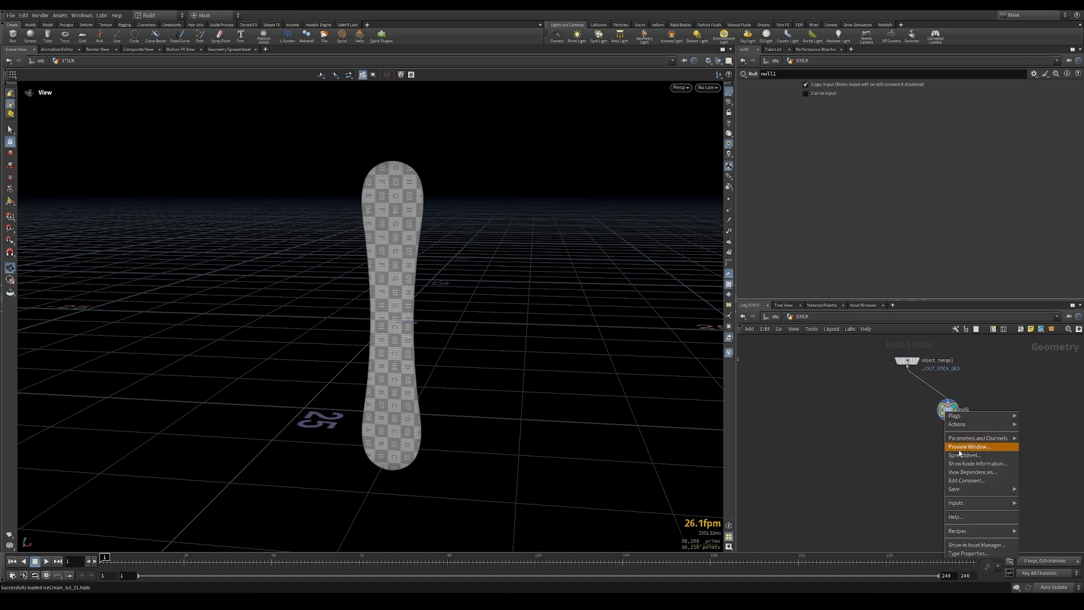
mouse_move(954, 424)
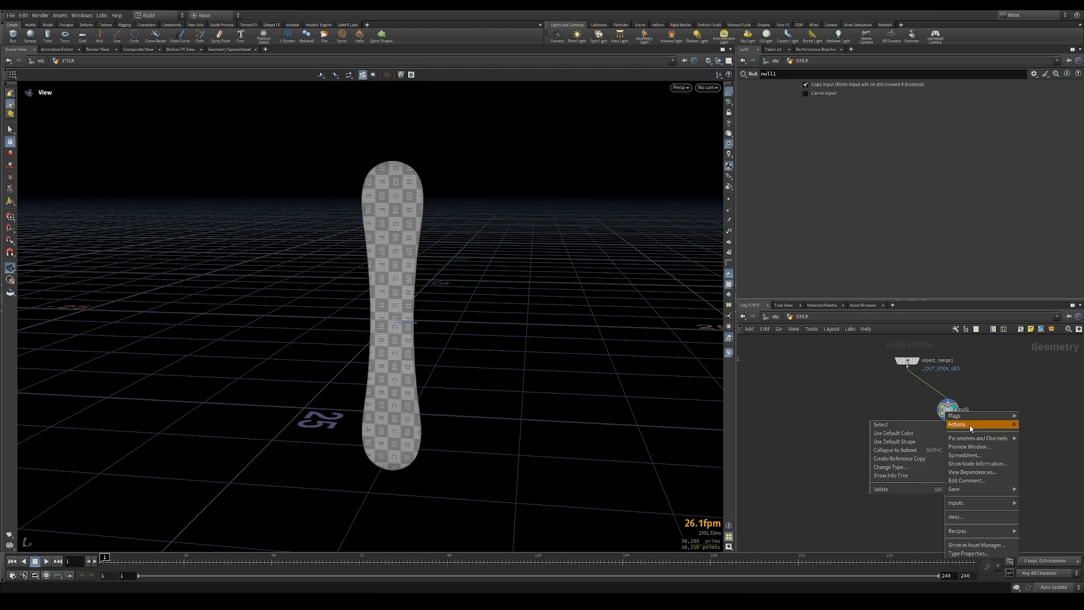
click(922, 450)
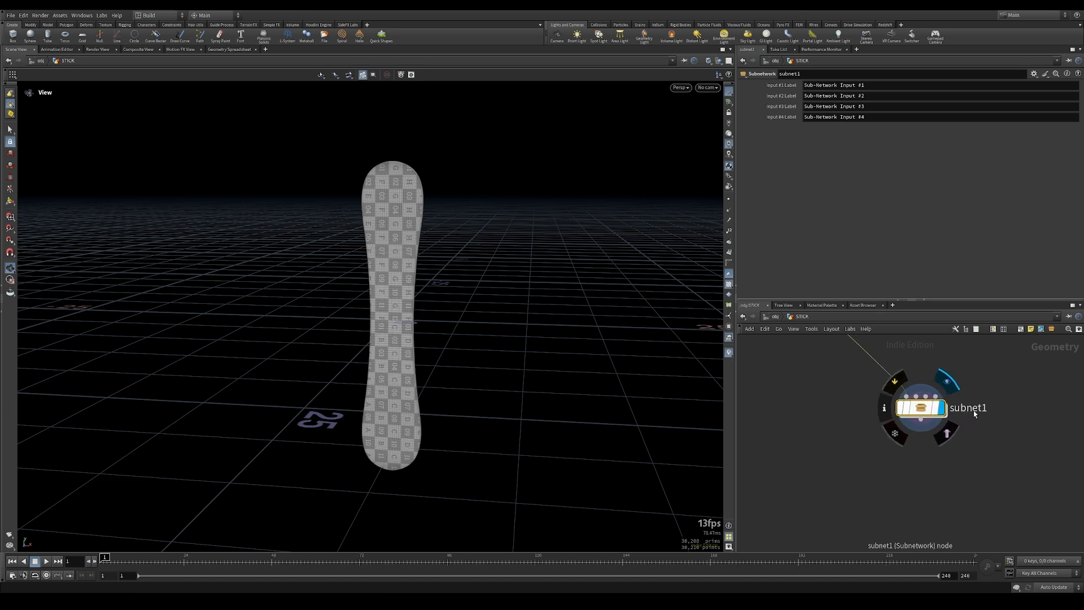
text(fracture)
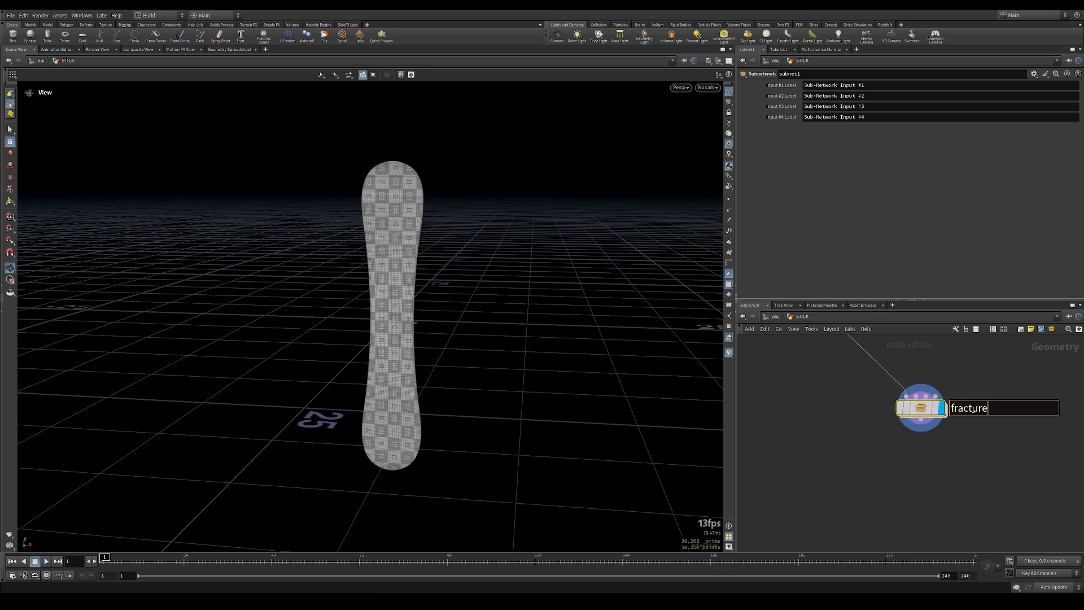
text(_geo)
key(Return)
Step: Enter the fracture_geo subnetwork and spread out output0 and null1 to make room for new nodes
double_click(917, 415)
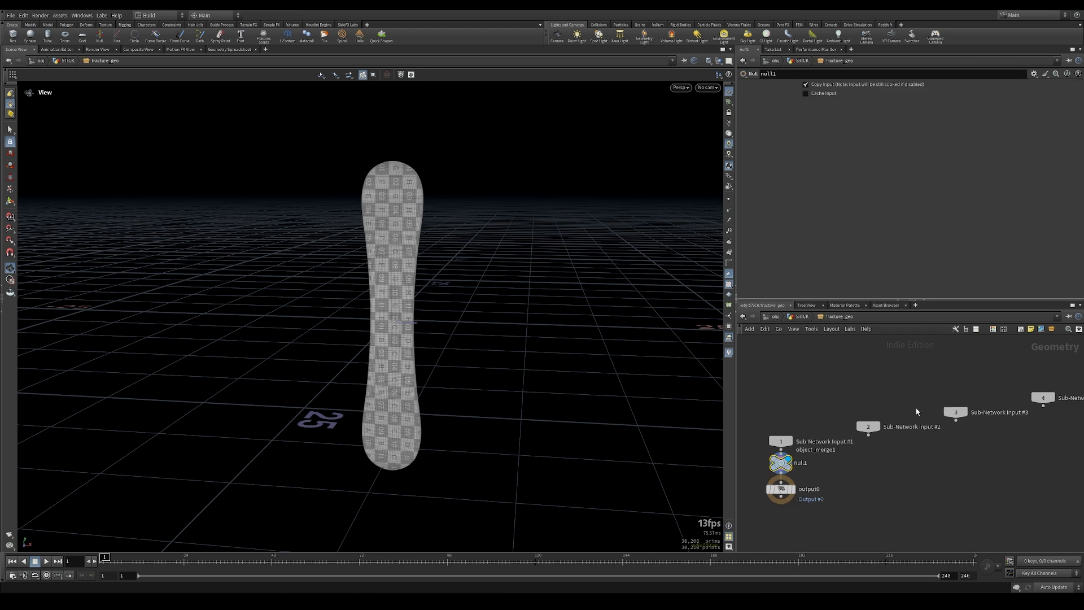
drag(866, 427, 878, 458)
drag(865, 398, 808, 405)
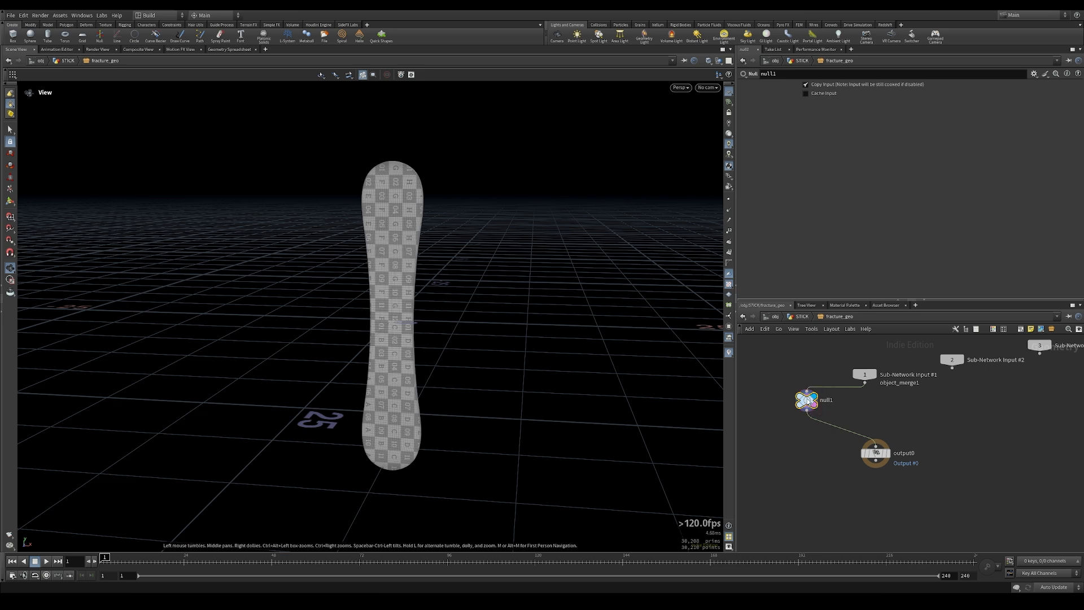
Step: Add a Line node, wire it into output0 and display the result
mouse_move(893, 461)
key(Tab)
text(line)
key(Return)
click(897, 436)
drag(898, 443, 890, 499)
click(897, 496)
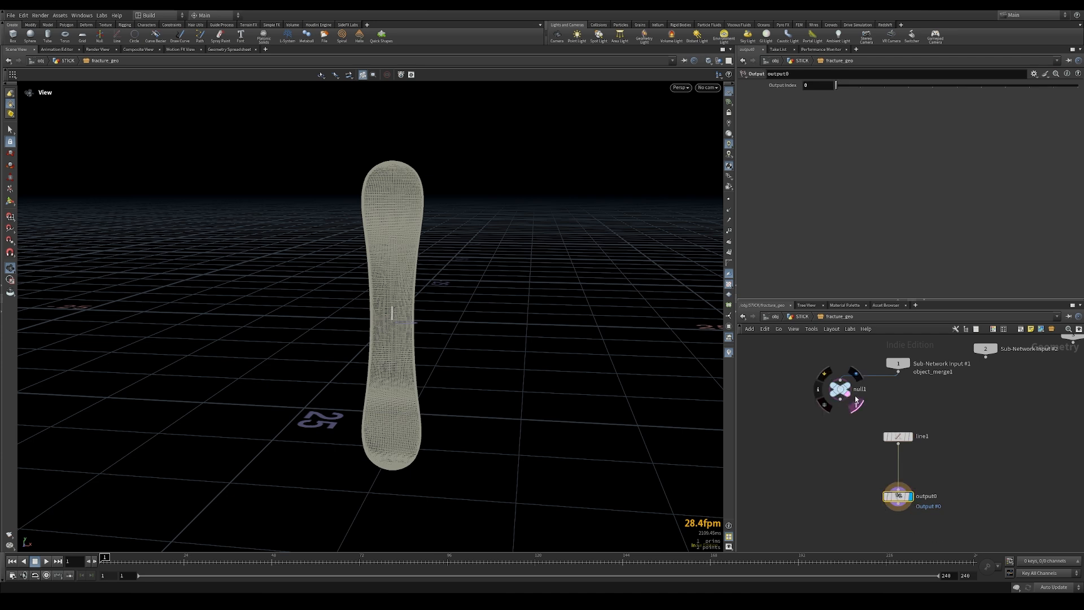
Step: Set line1's length to 20 and its number of points to 50
right_drag(360, 277, 496, 266)
middle_drag(496, 265, 486, 341)
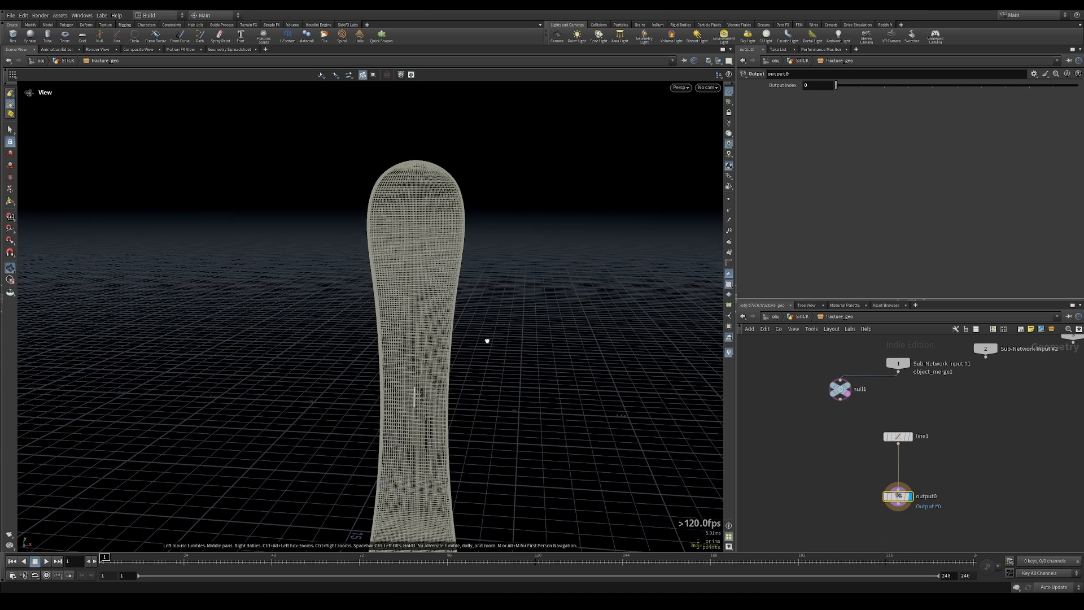
drag(487, 341, 506, 353)
click(898, 435)
click(820, 118)
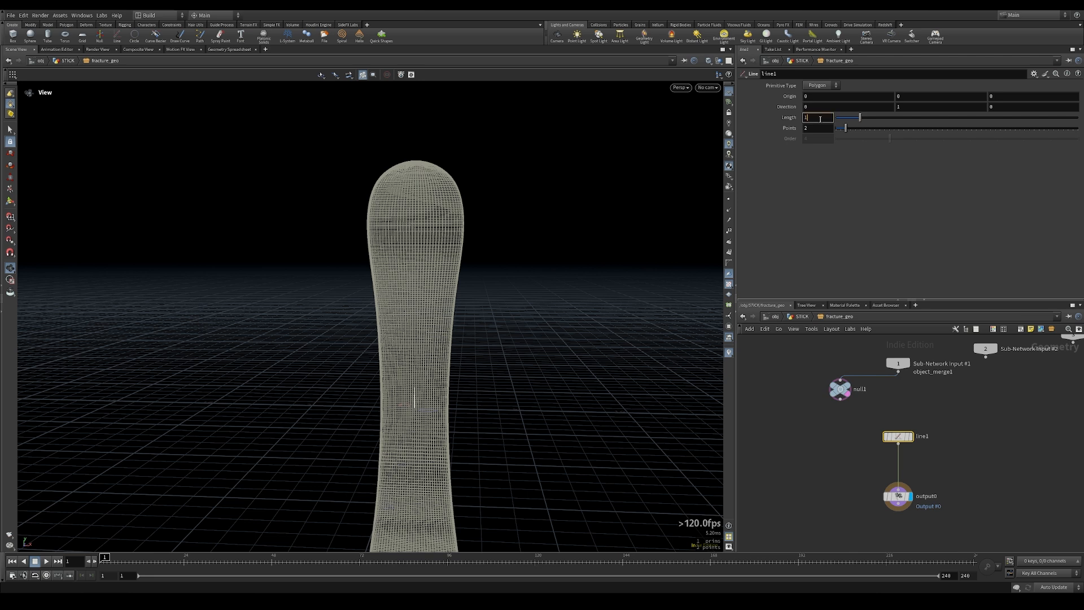
key(Return)
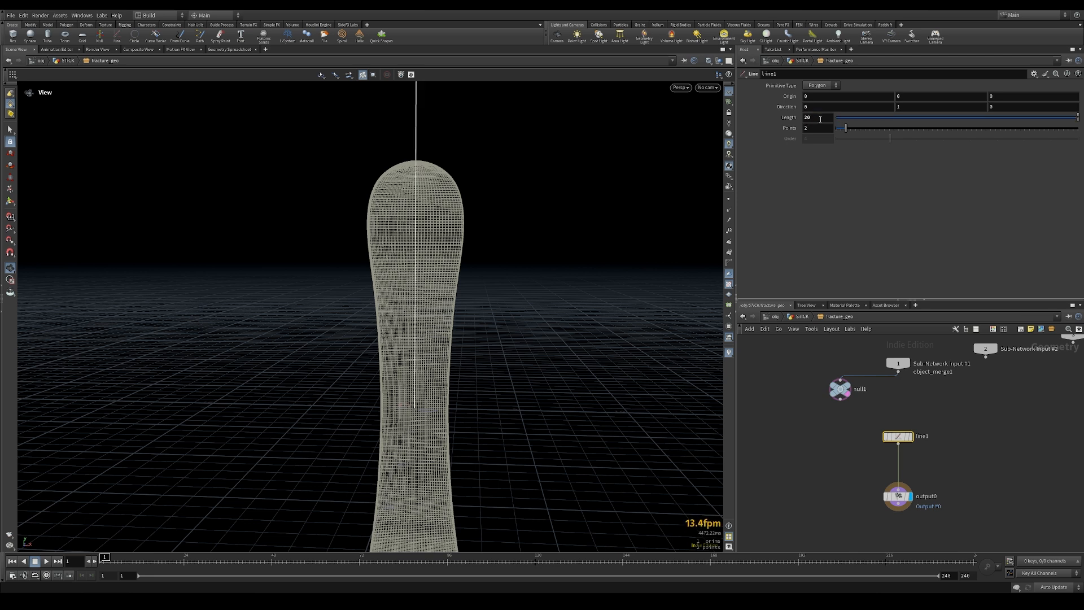
drag(474, 320, 652, 216)
click(811, 127)
text(50)
key(Return)
Step: Insert a Copy and Transform node between line1 and output0 and display its output
drag(469, 384, 406, 423)
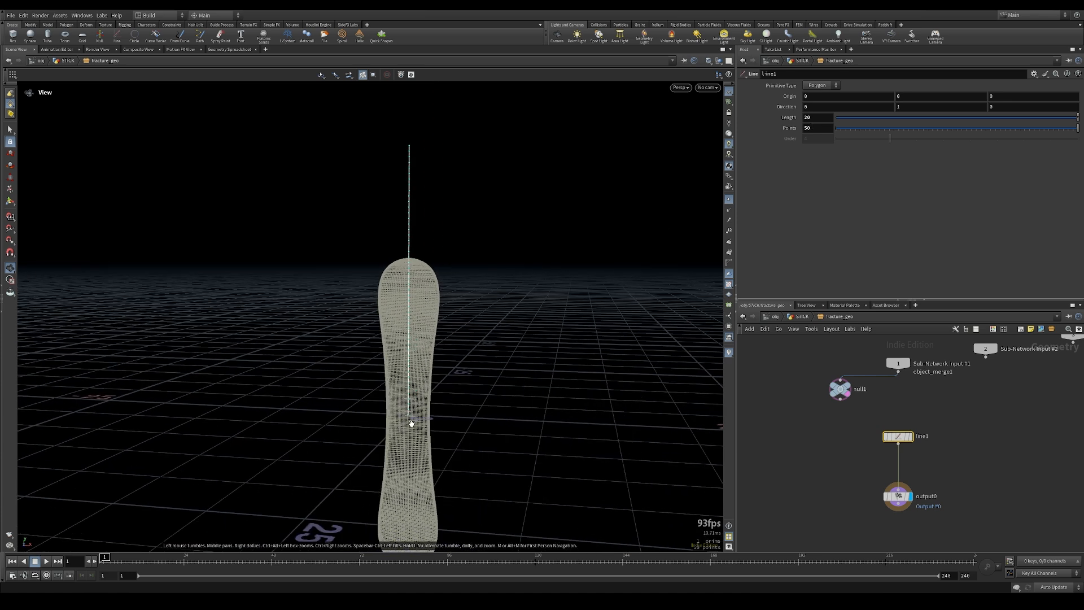
middle_drag(411, 423, 446, 330)
key(Tab)
text(copy)
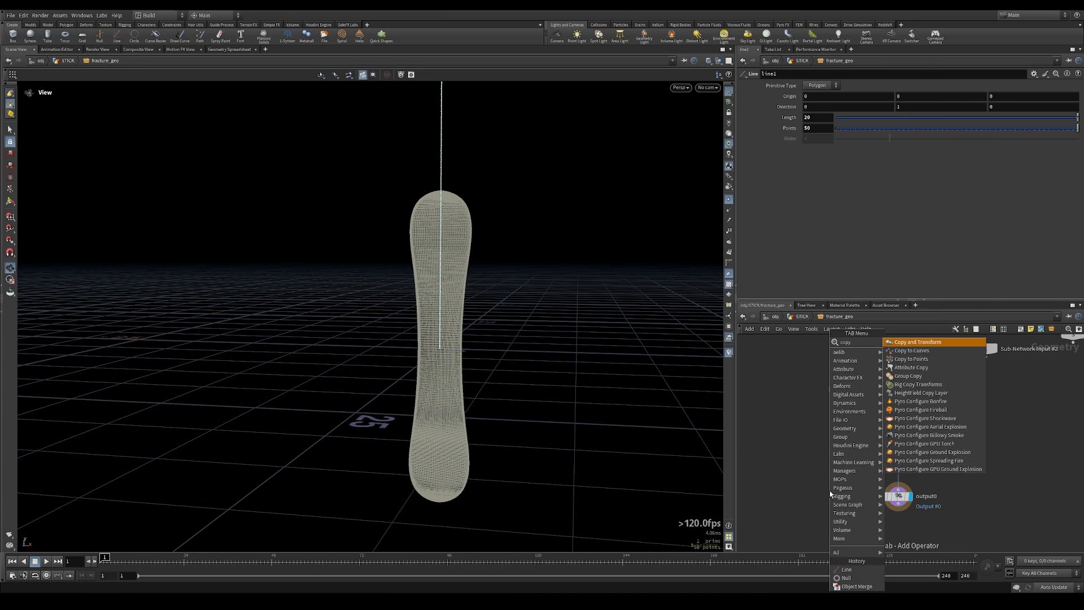
key(Return)
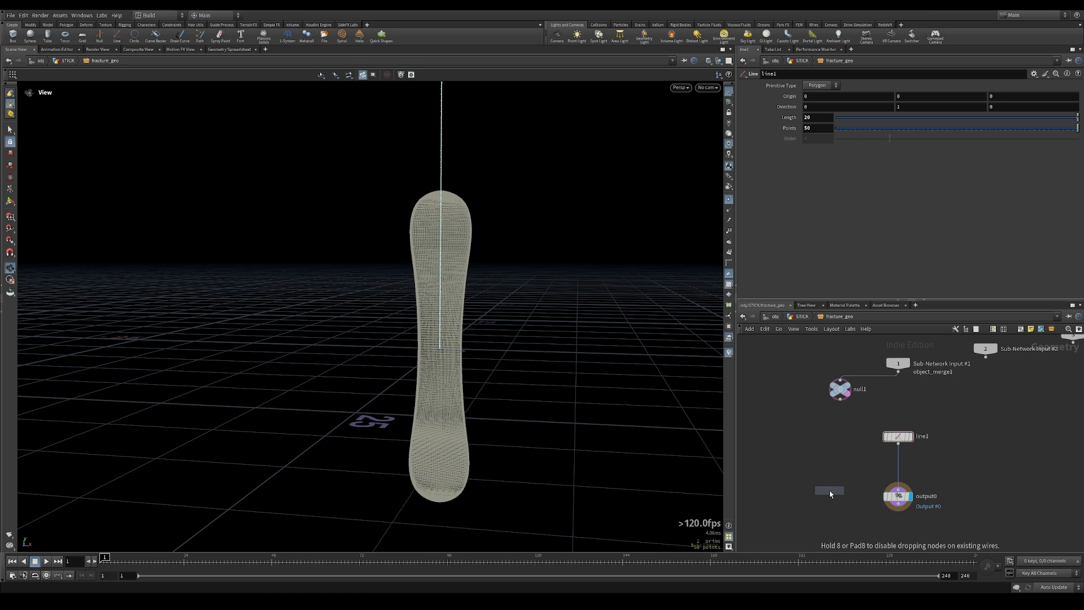
click(897, 466)
click(911, 466)
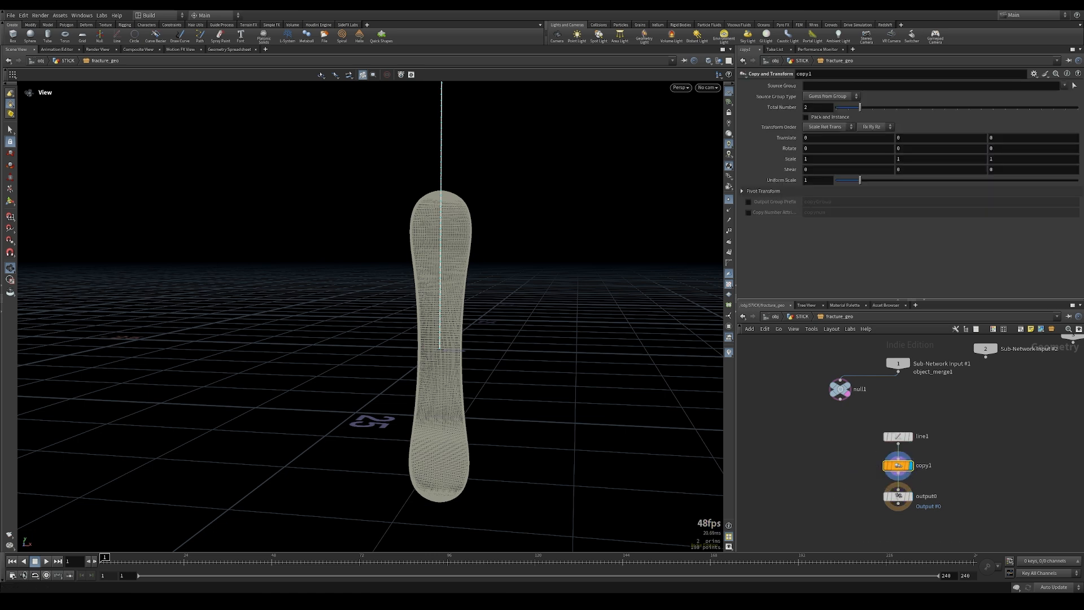
Step: Set copy1's total number to 30 and its X translation to 0.1
click(824, 108)
key(Return)
middle_drag(830, 138, 869, 160)
middle_drag(838, 137, 850, 141)
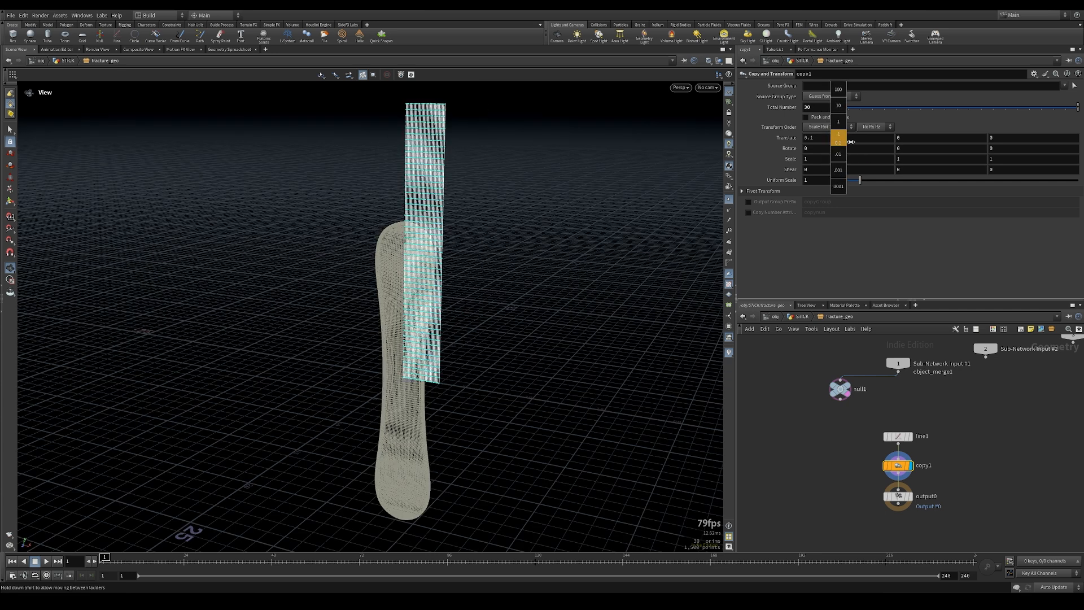
Step: Check the copied lines against the stick in the front view, and add a Bend node fed by copy1
drag(591, 310, 555, 309)
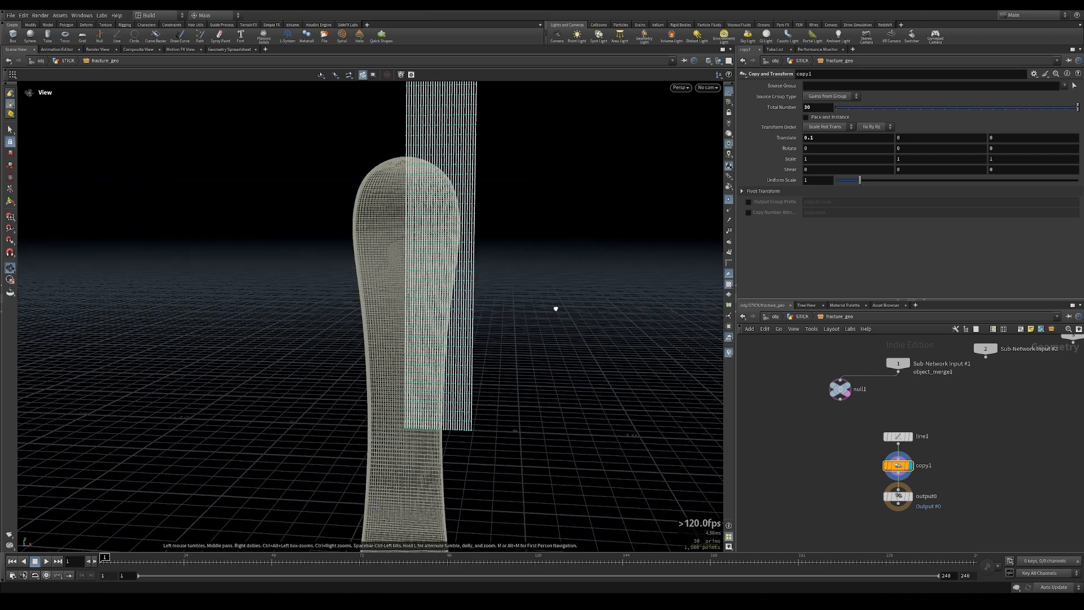
key(space+3)
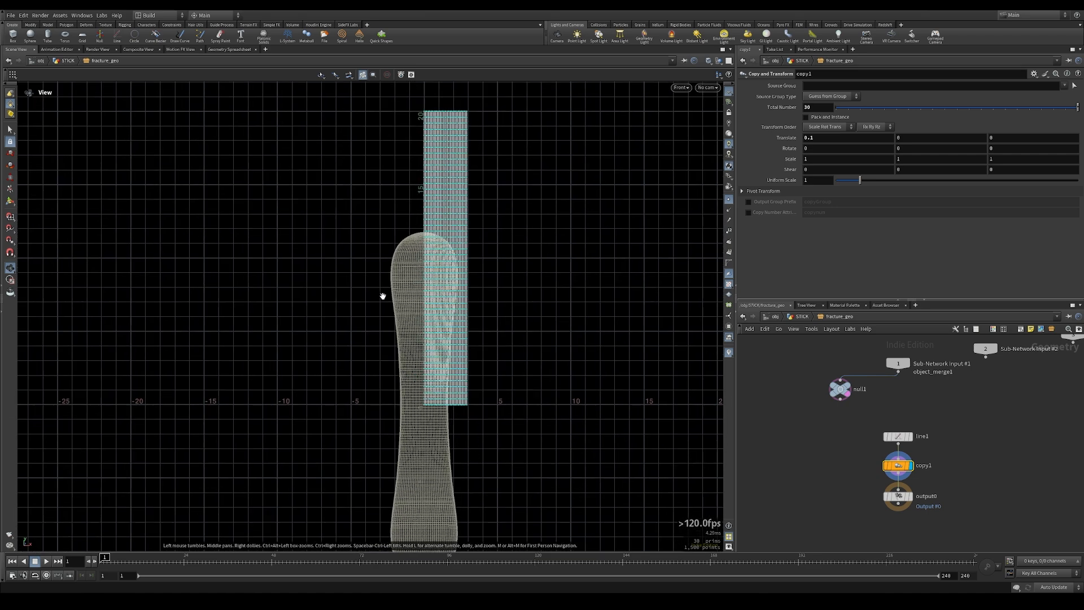
scroll(452, 343, up, 2)
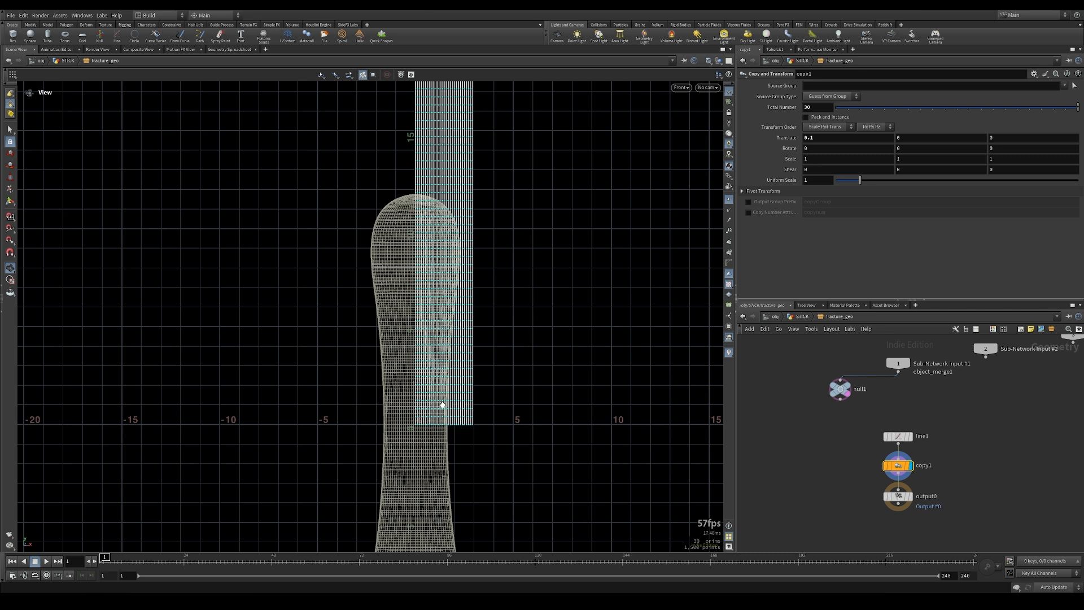
key(space+1)
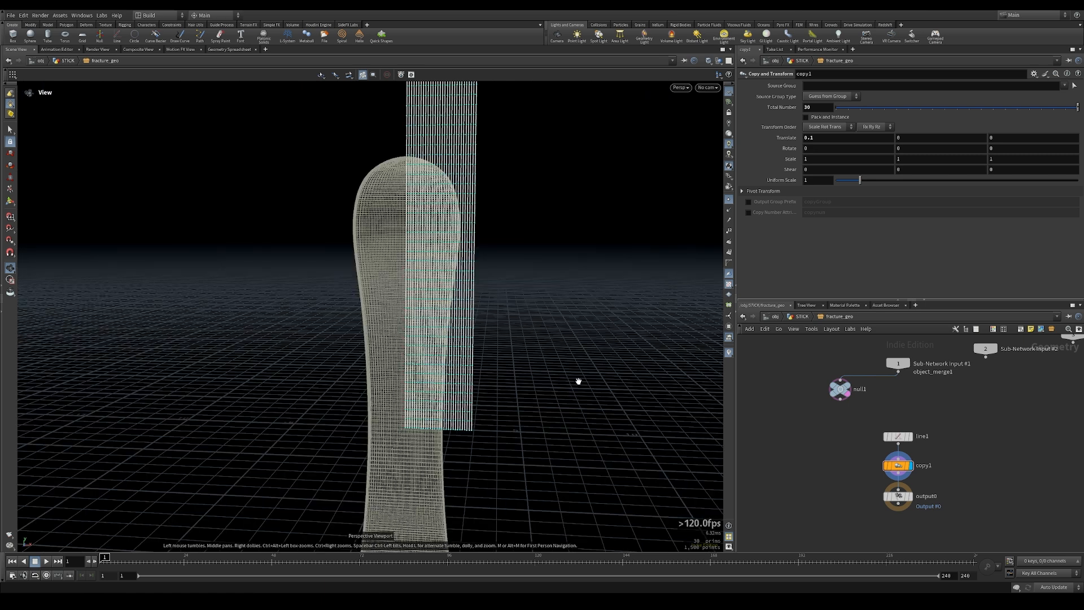
key(Tab)
text(bend)
key(Return)
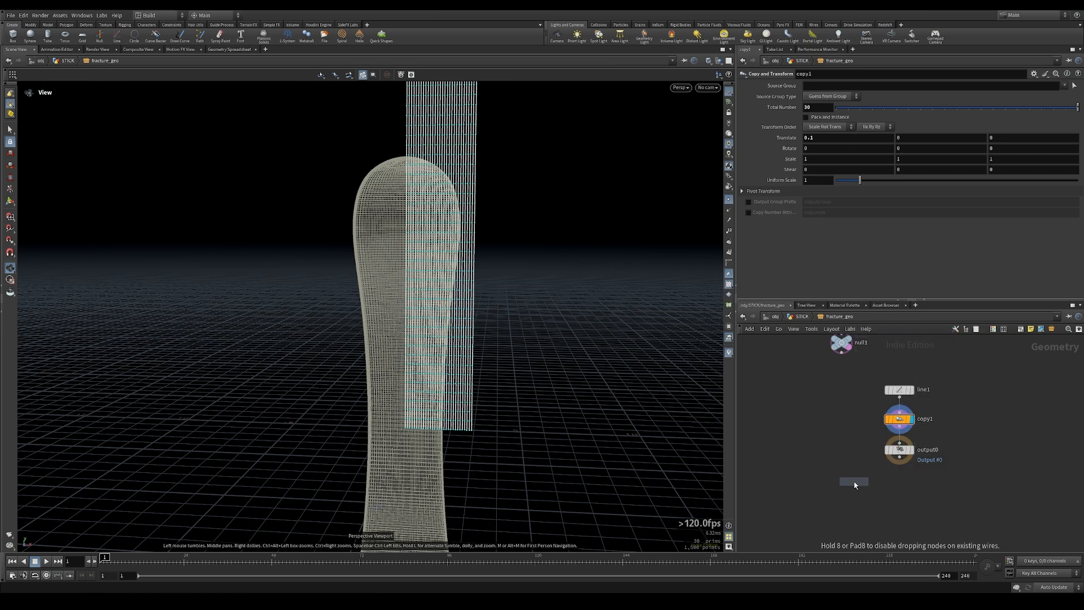
click(833, 457)
drag(900, 431, 831, 459)
Step: Set bend1's capture direction to 0, 1, 0 so it follows the Y axis
drag(361, 390, 386, 410)
scroll(802, 248, down, 2)
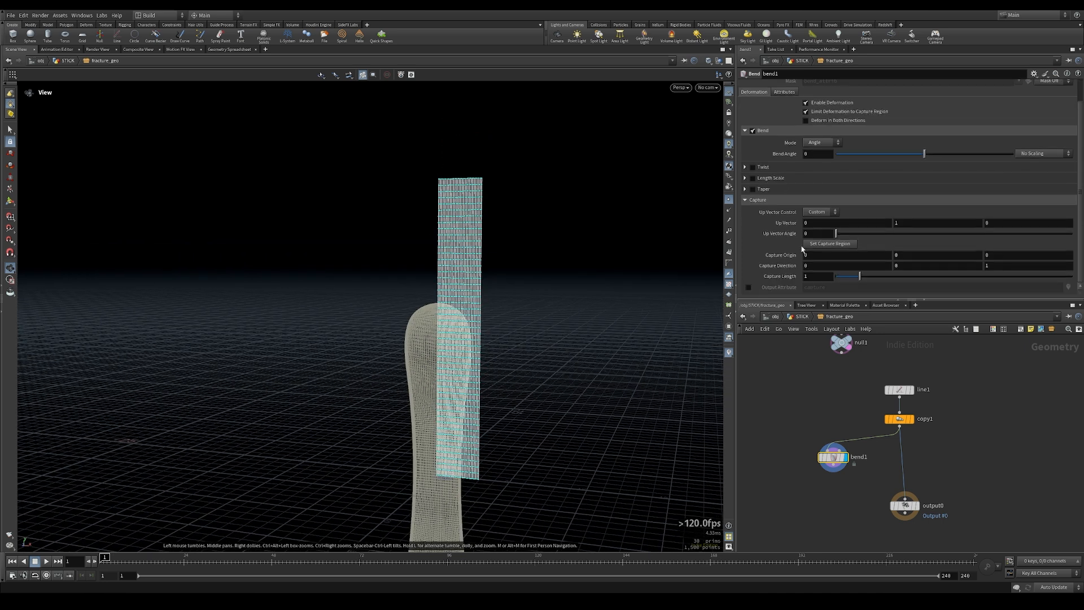
click(909, 266)
text(1)
key(Tab)
text(0)
key(Return)
Step: Set bend1's capture length to 20 and activate the bend handle tool in the viewport
click(815, 277)
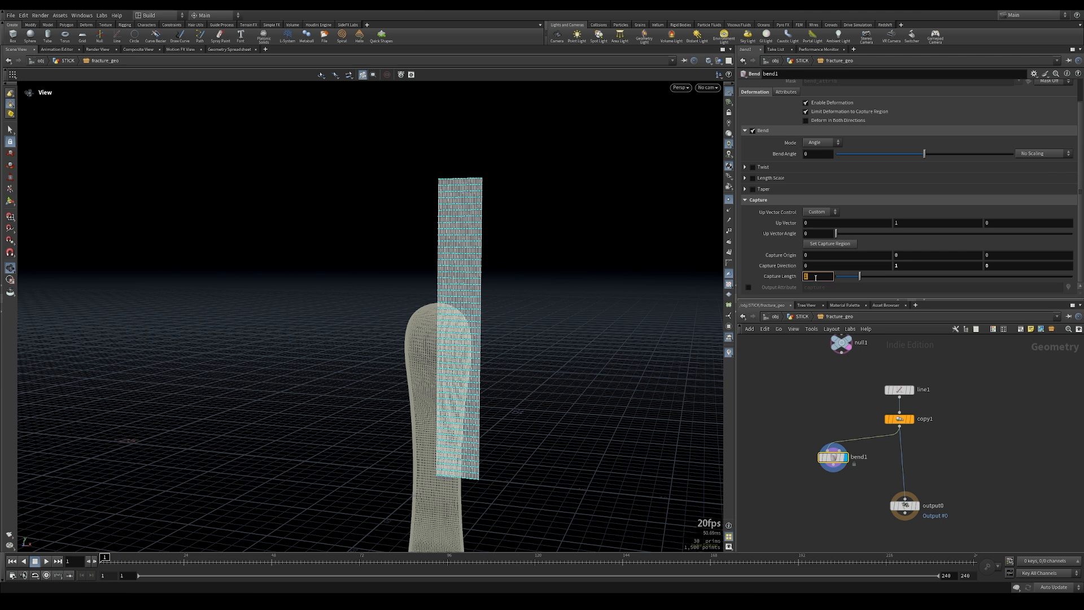
text(20)
key(Return)
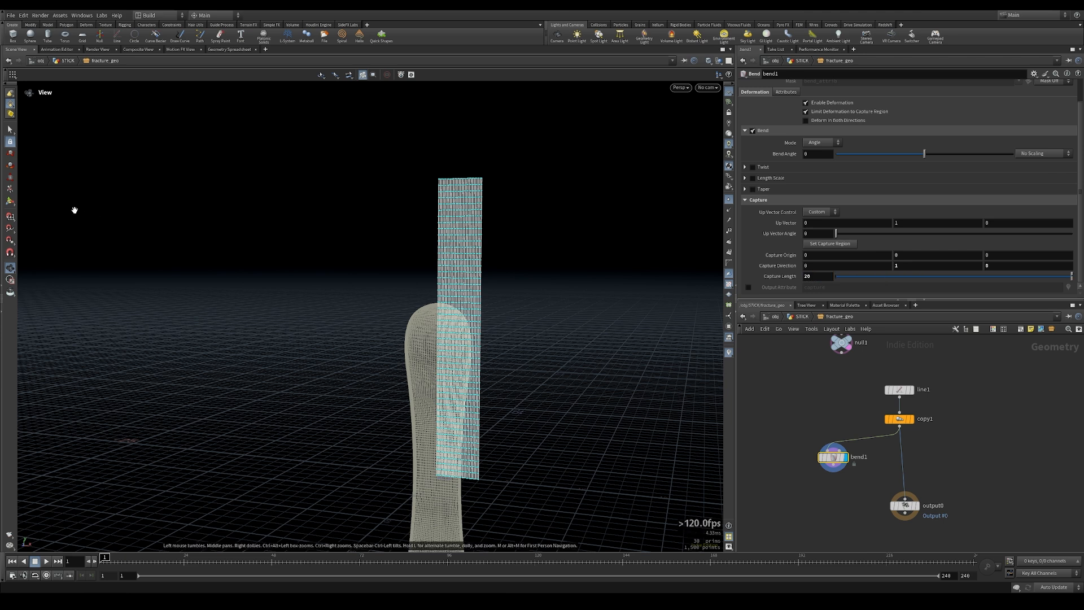
key(Return)
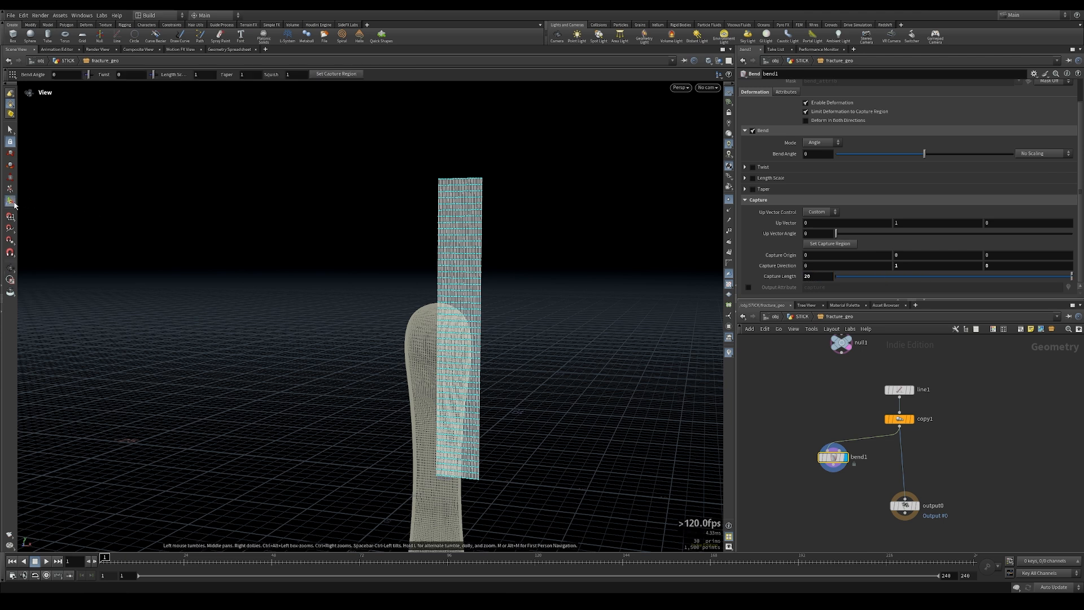
mouse_move(927, 158)
mouse_down()
mouse_move(941, 157)
mouse_move(908, 154)
mouse_move(924, 154)
mouse_up()
click(1041, 154)
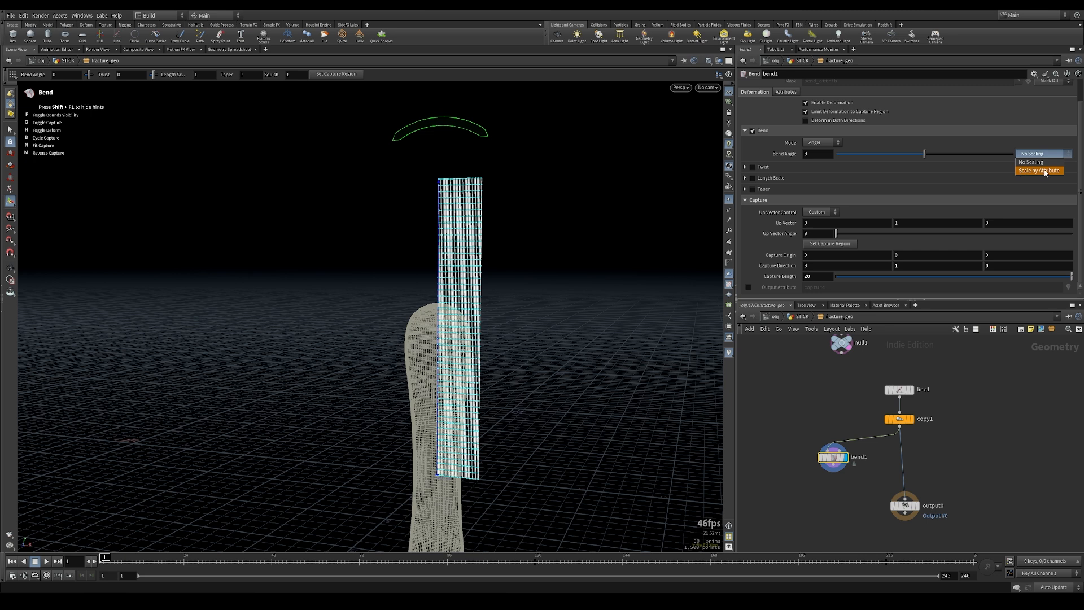
click(1042, 156)
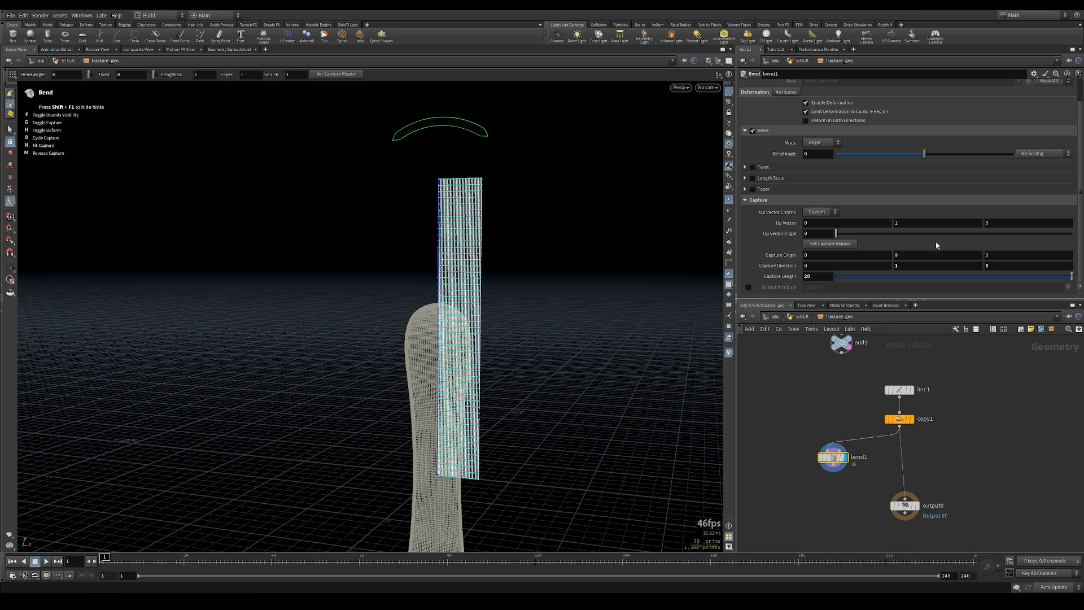
Step: Add a For-Each Primitive block to the network beside bend1
mouse_move(853, 408)
middle_down()
mouse_move(884, 413)
mouse_move(869, 412)
middle_up()
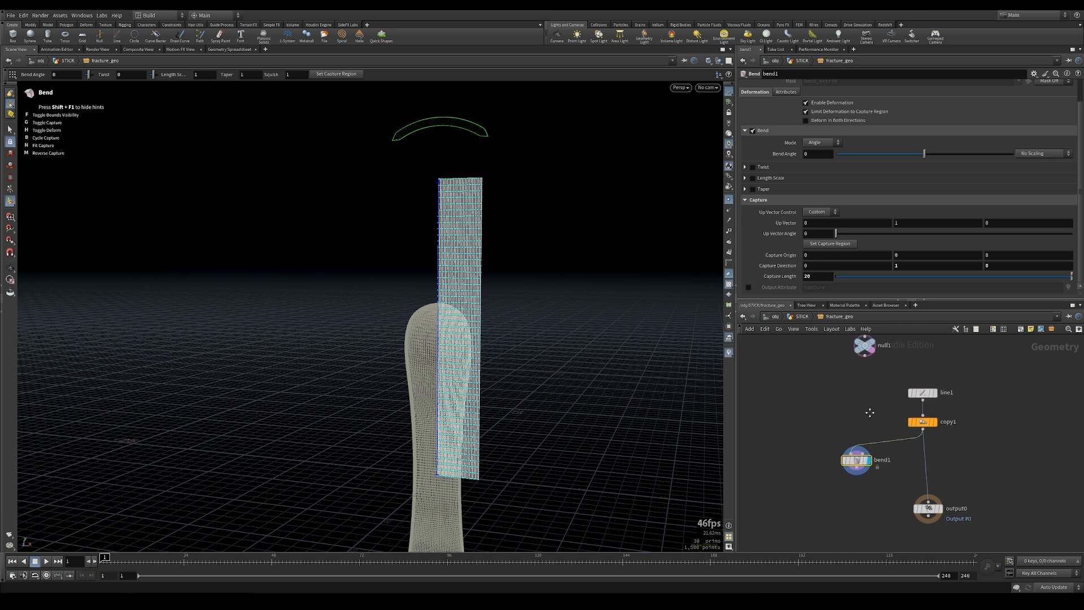
scroll(863, 426, down, 3)
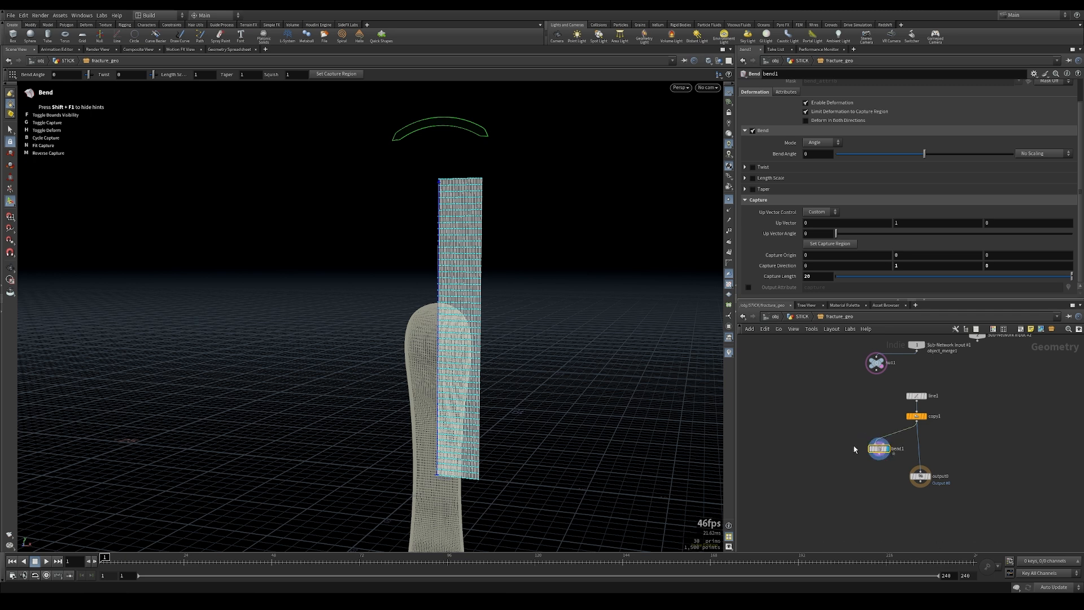
scroll(853, 445, up, 2)
key(Tab)
mouse_move(841, 436)
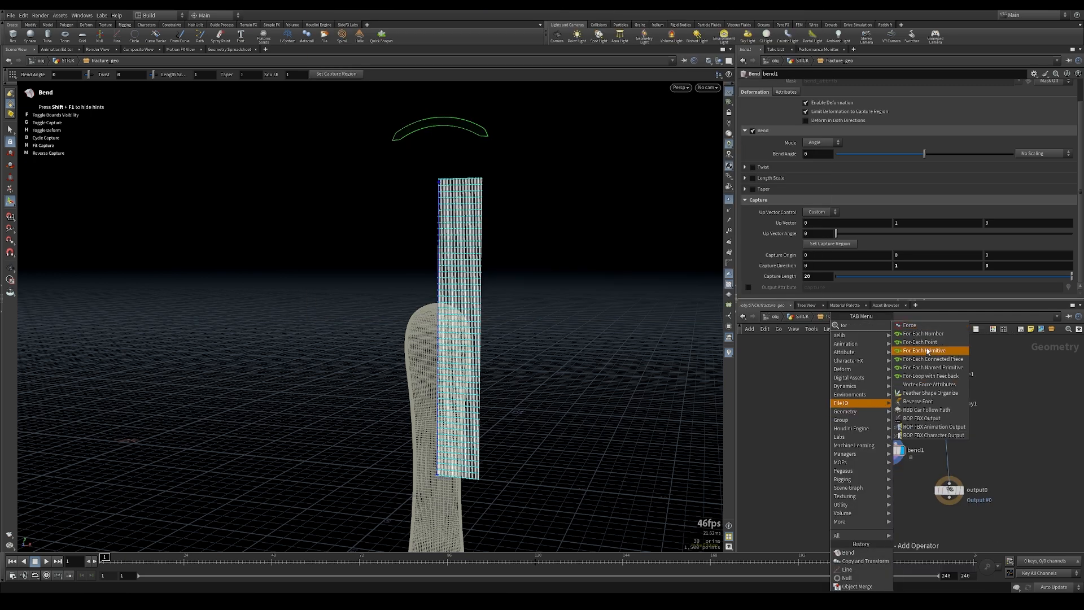
click(920, 351)
click(826, 435)
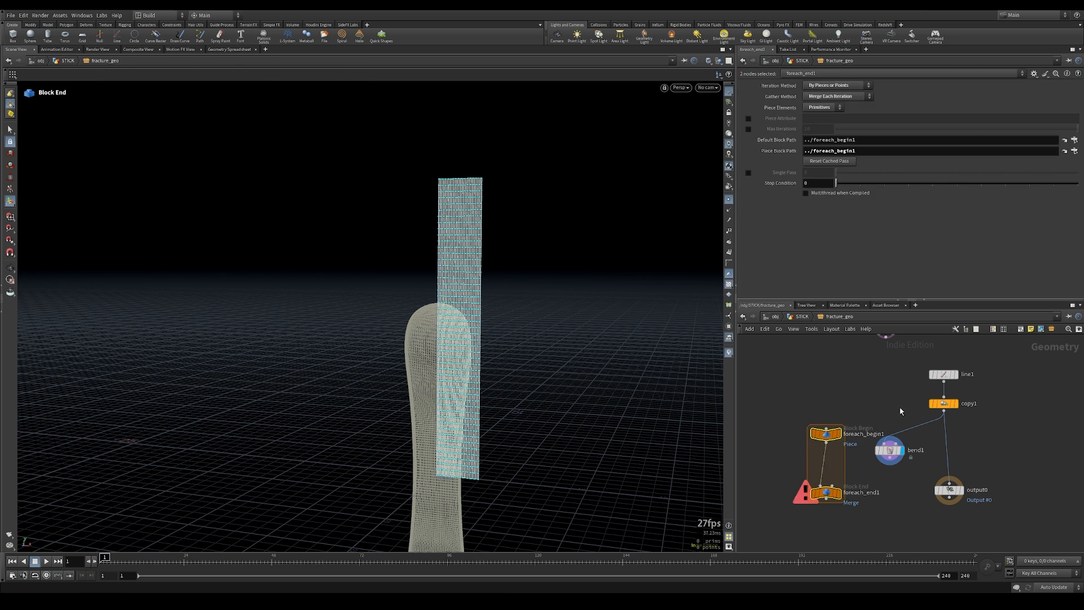
Step: Feed copy1 into foreach_begin1, display that node, and insert bend1 between foreach_begin1 and foreach_end1
drag(945, 413, 826, 427)
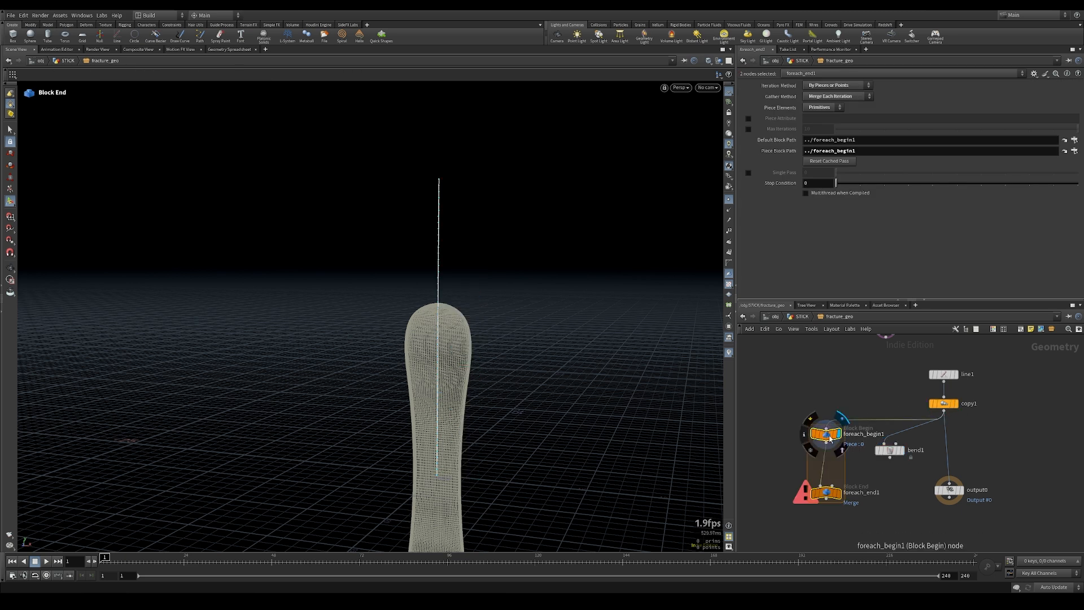
click(826, 434)
drag(828, 494, 820, 530)
drag(890, 451, 819, 490)
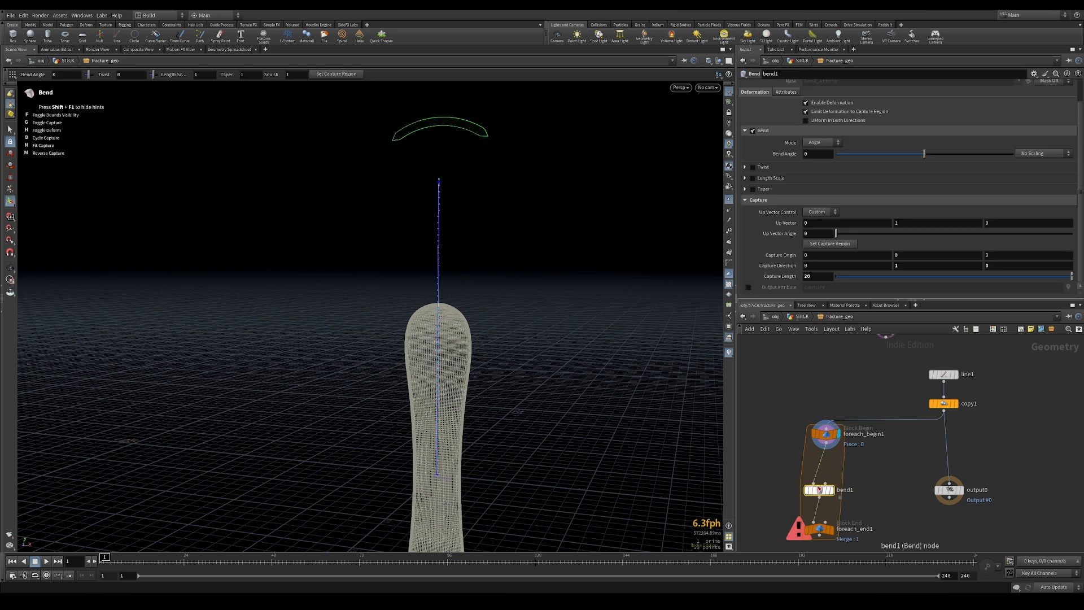
Step: Set bend1's bend angle to 20, and display copy1 to compare its lines with the bent one
click(812, 155)
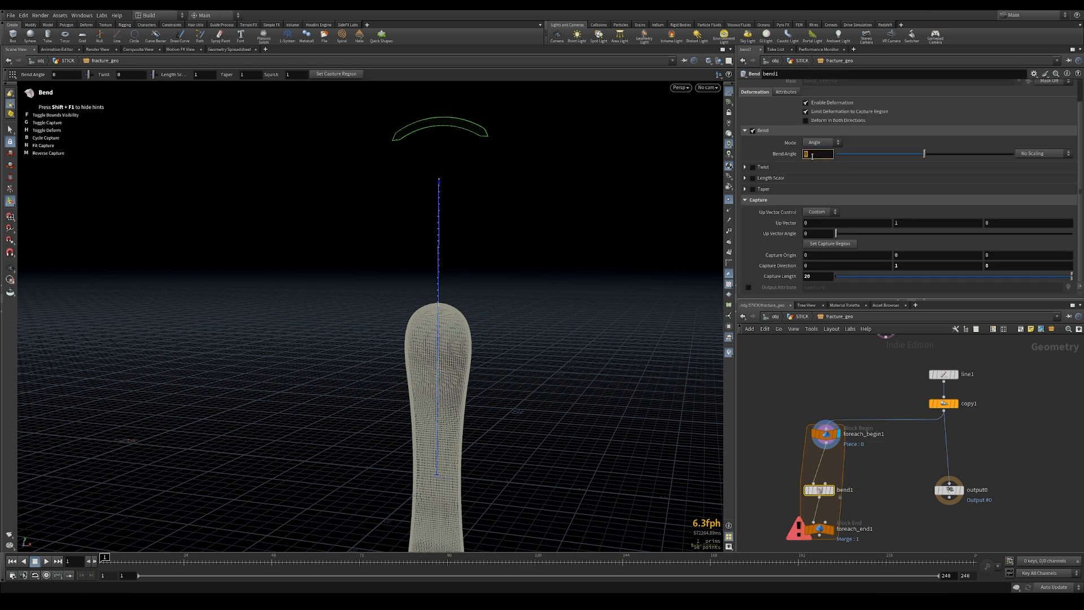
key(Return)
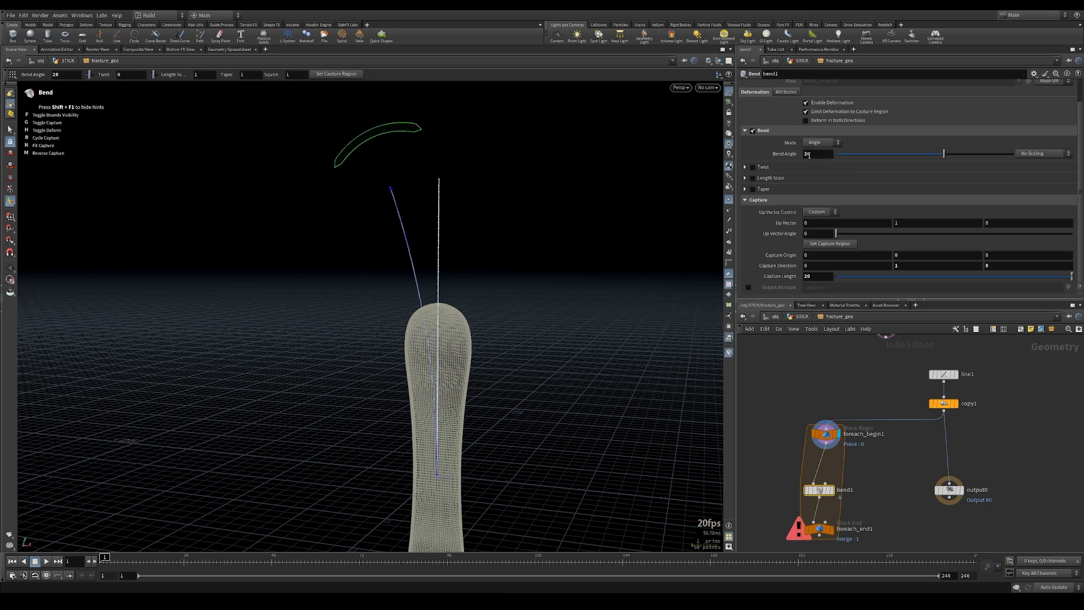
click(956, 403)
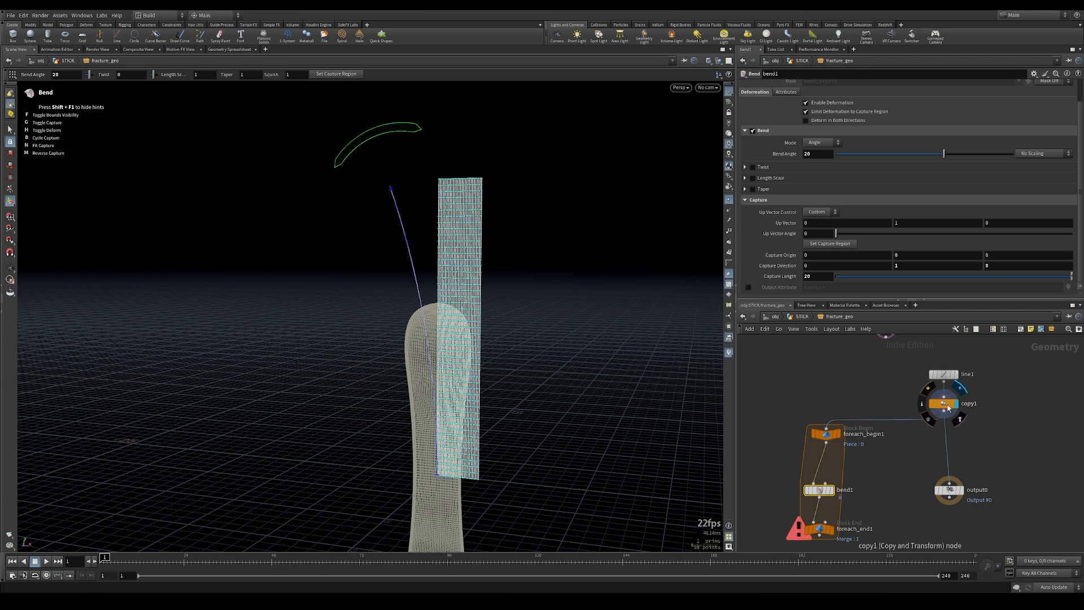
click(944, 403)
scroll(448, 476, up, 5)
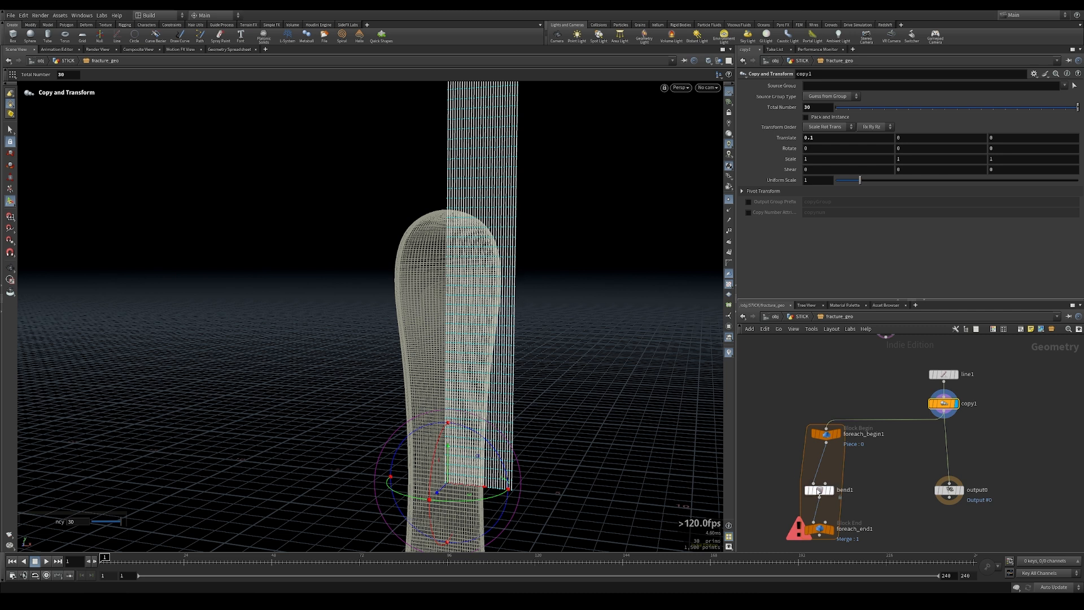
Step: Insert a Point Wrangle between foreach_begin1 and bend1 and display its output
key(Tab)
text(wran)
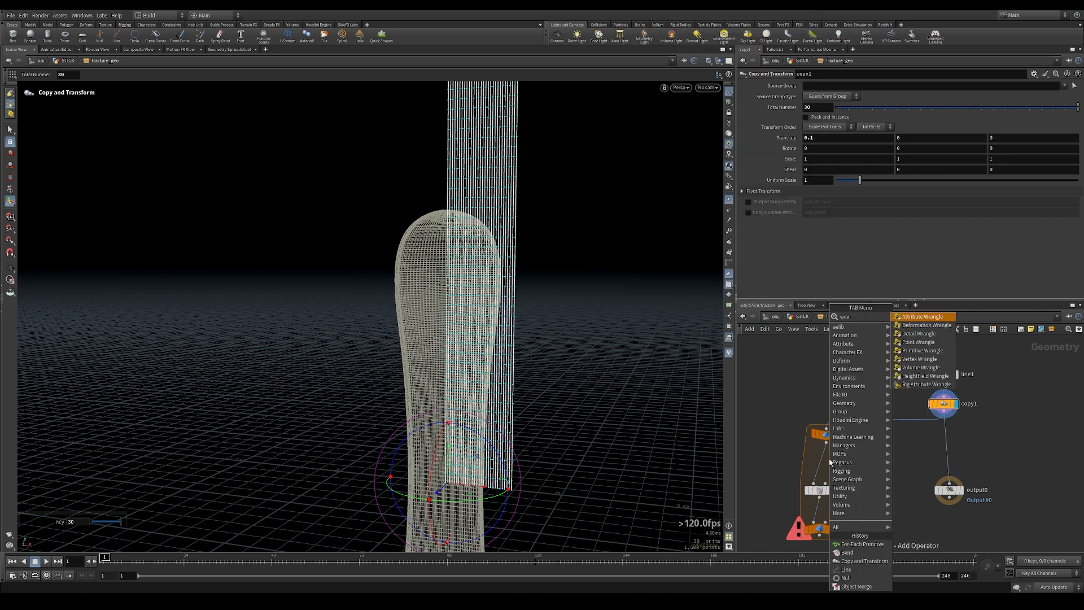
click(918, 342)
click(819, 460)
click(831, 460)
middle_drag(825, 469, 841, 438)
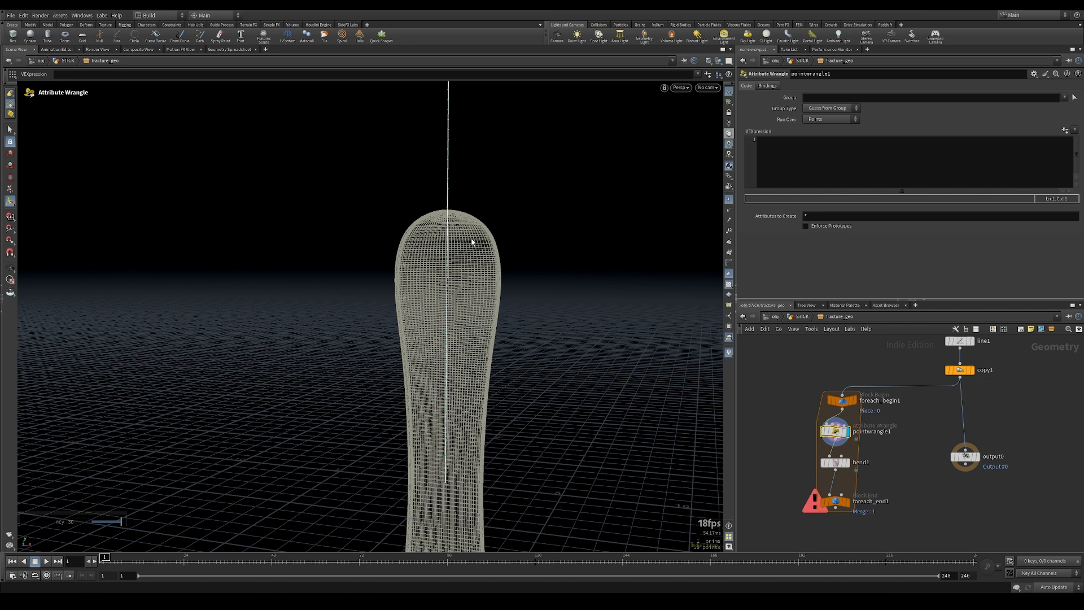
Step: Examine bend1's options for scaling the bend angle, and review copy1's lines and the empty wrangle
click(835, 462)
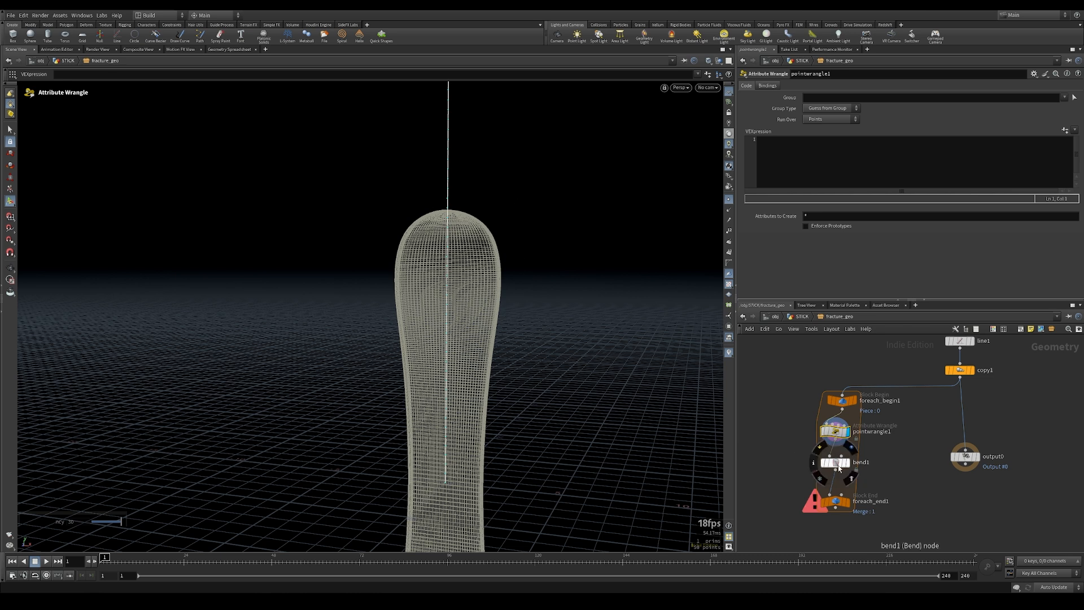
click(1068, 154)
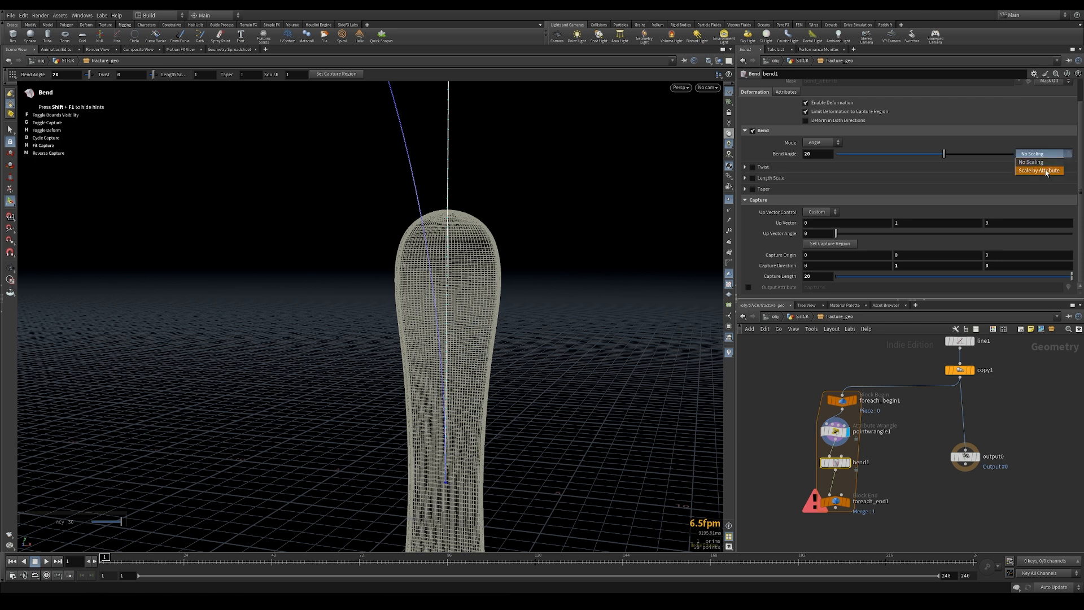
click(836, 435)
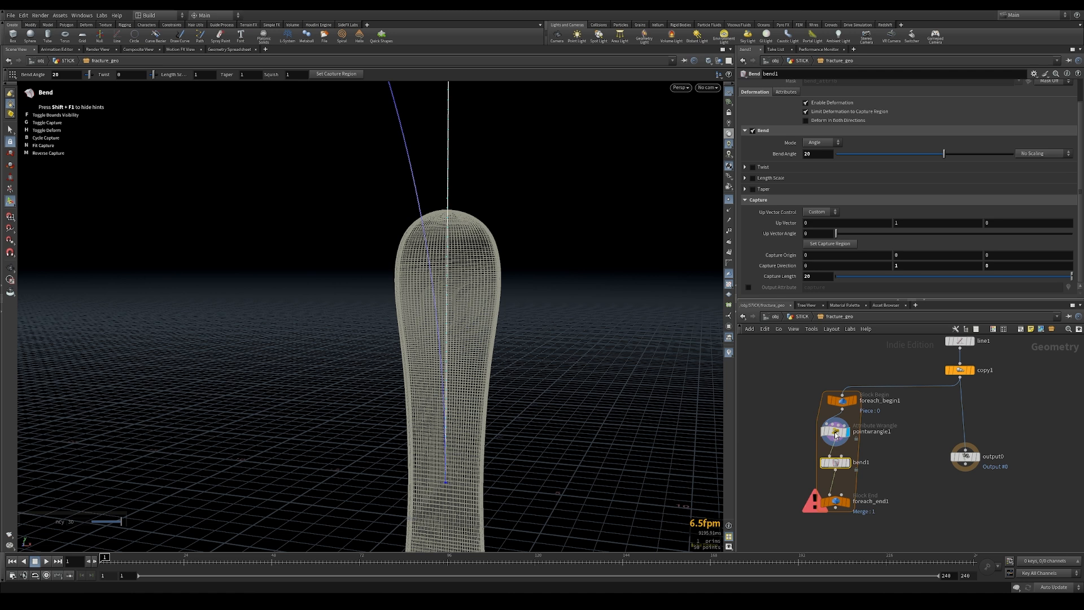
click(835, 435)
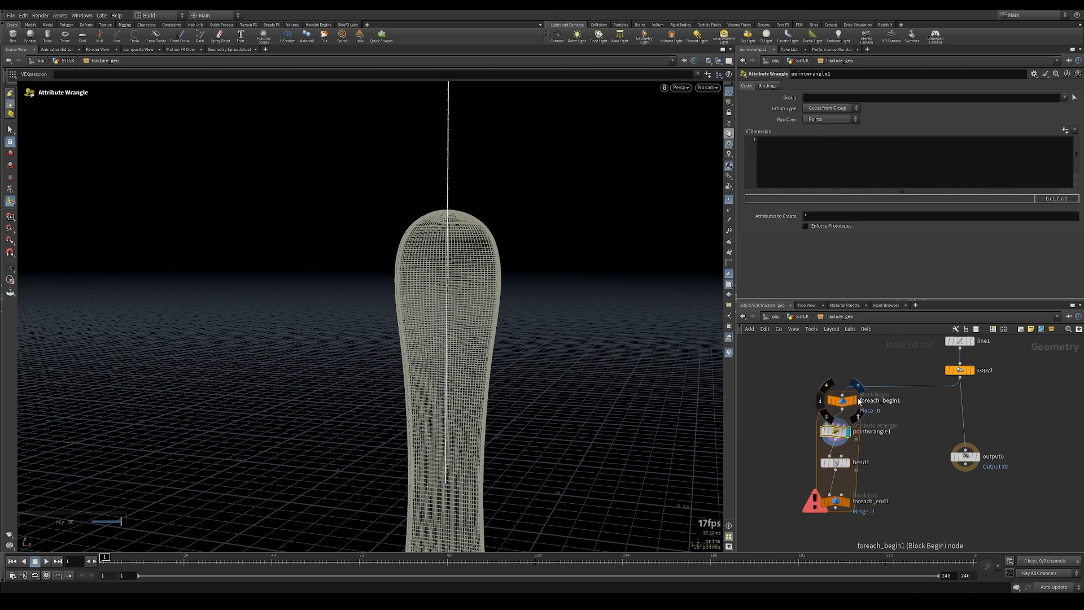
click(959, 370)
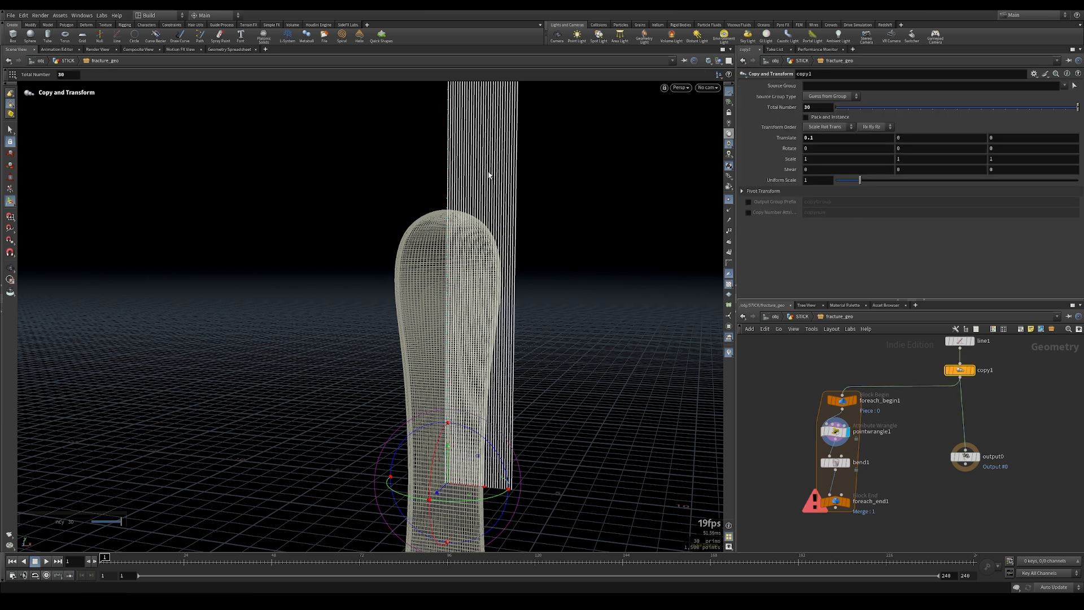
click(834, 432)
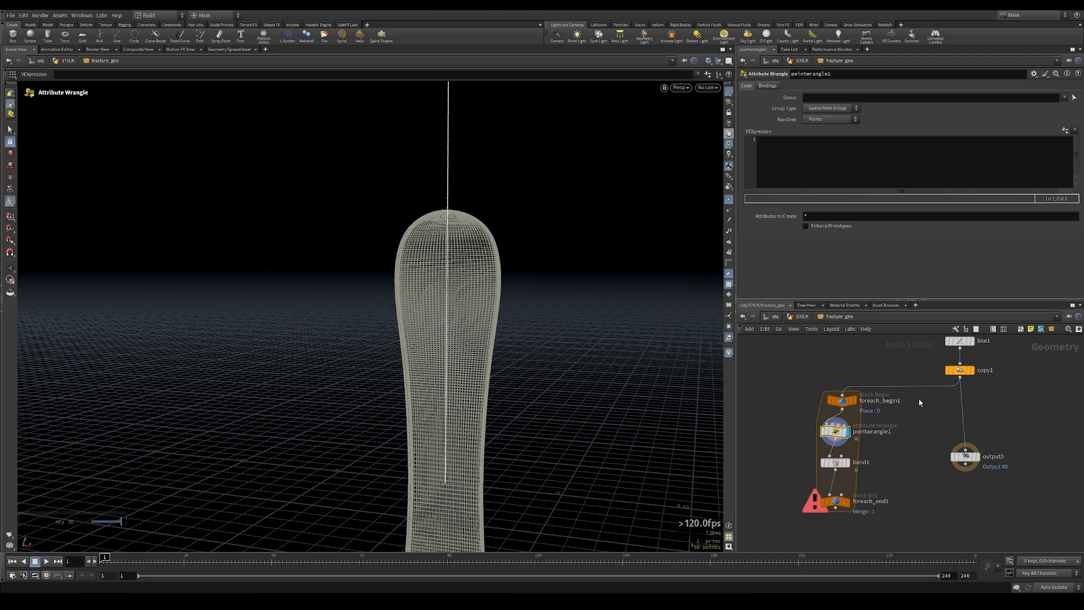
mouse_move(837, 437)
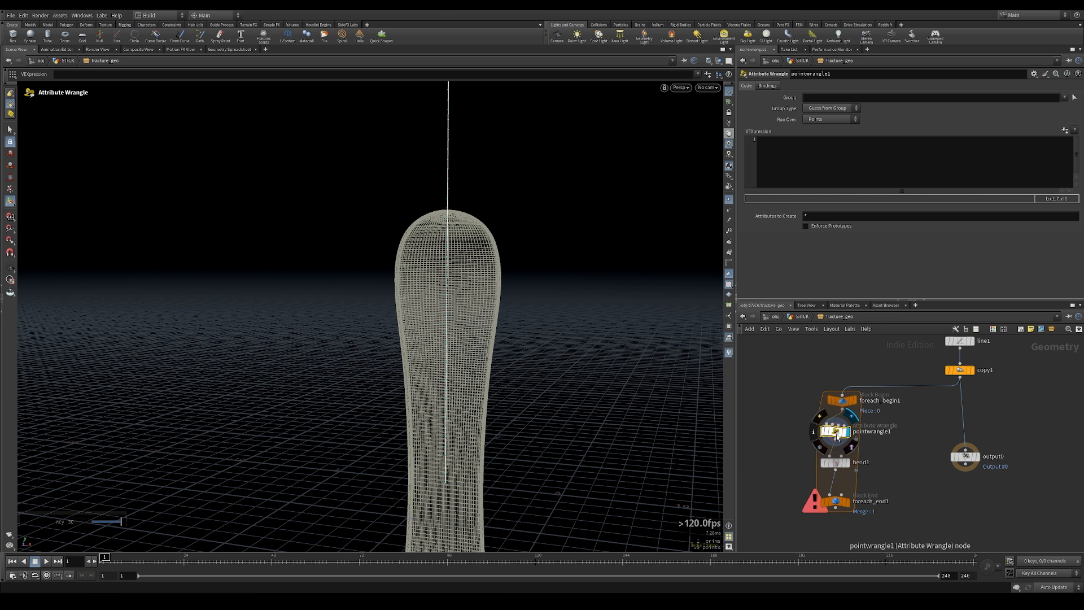
Step: Create a meta import node for foreach_begin1 and wire it into the second input of pointwrangle1
click(842, 400)
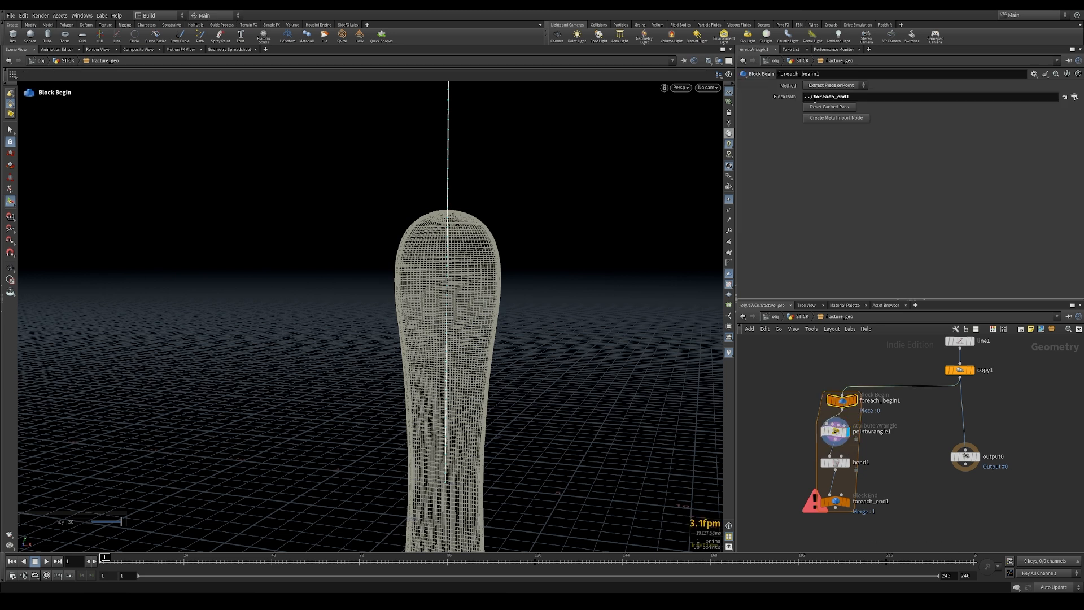
click(826, 118)
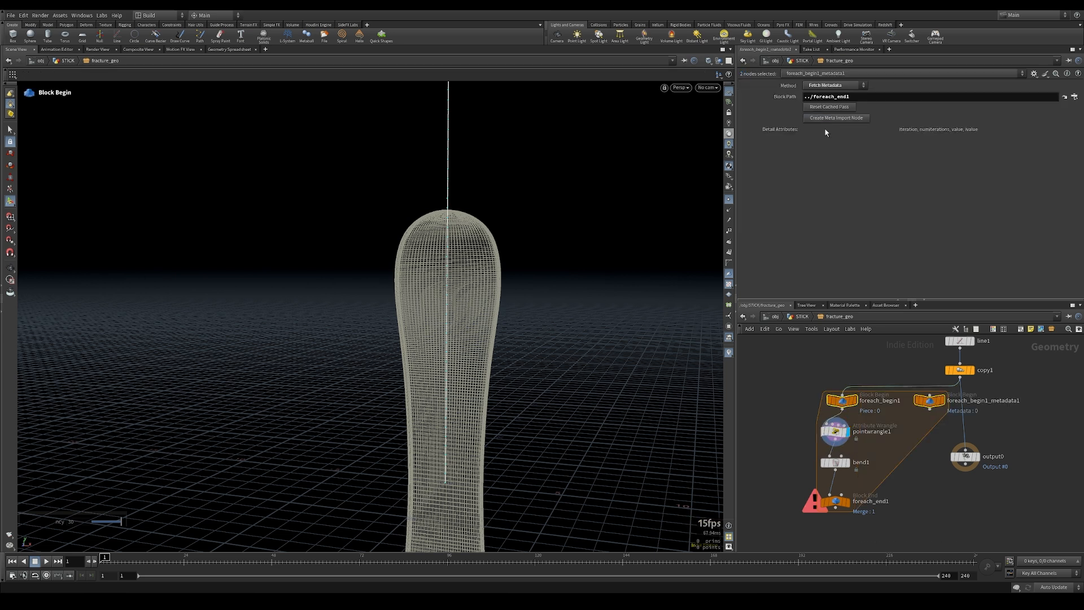
click(910, 424)
scroll(921, 415, up, 3)
click(932, 405)
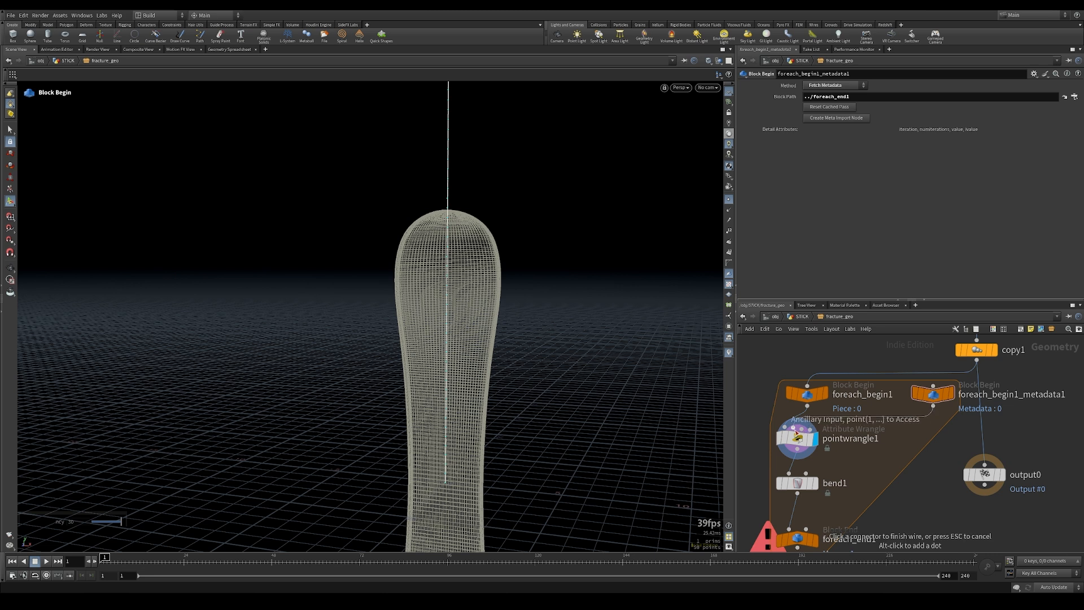
click(796, 432)
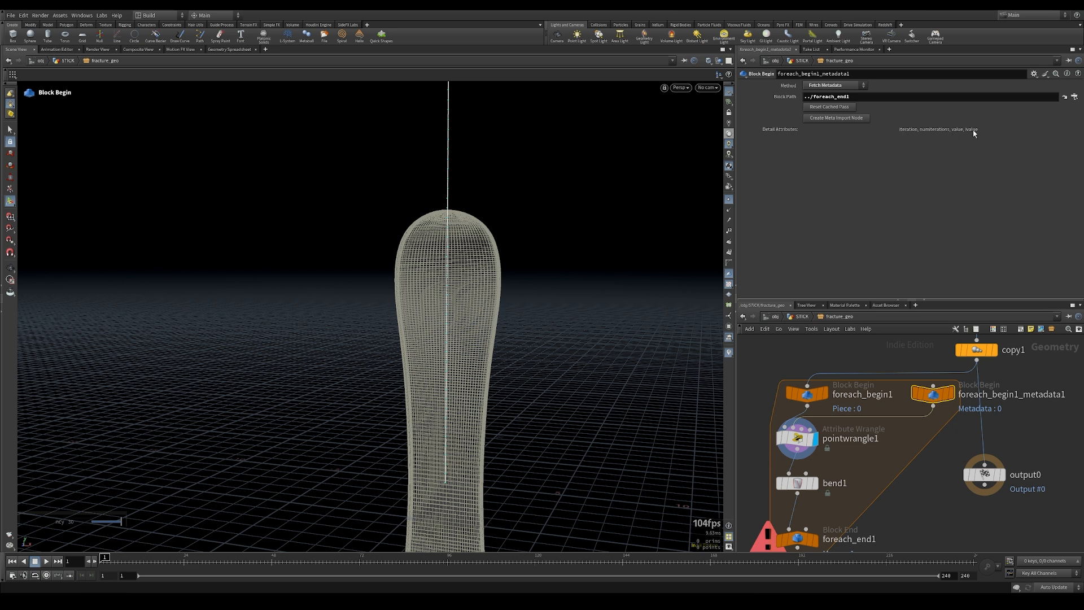
Step: Start pointwrangle1's VEX code with the line int ite = detail(1,"iteration",0);
click(798, 438)
click(817, 162)
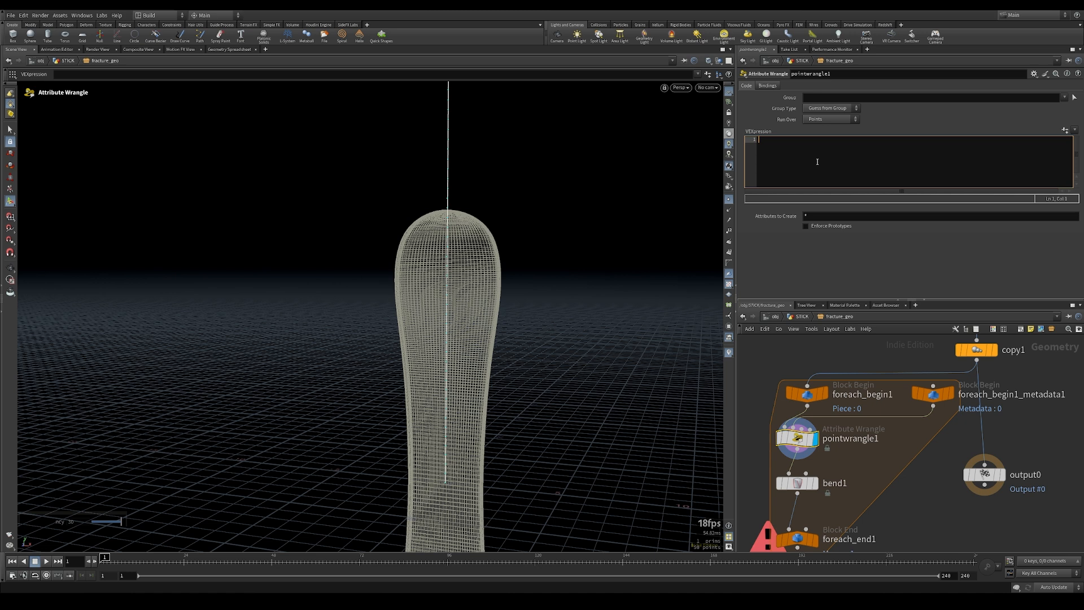
text(in)
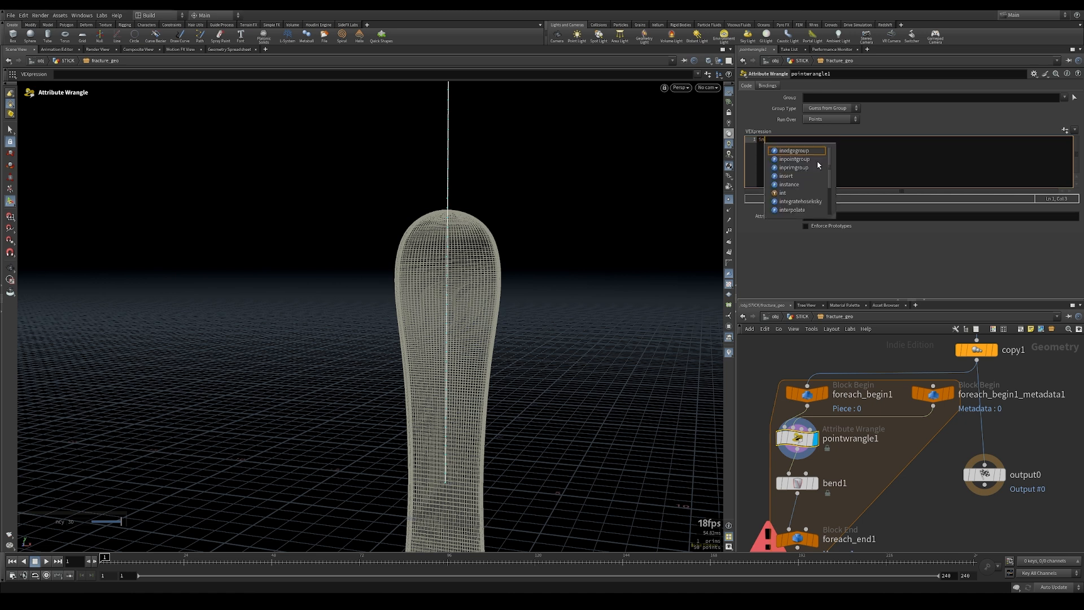
text(t ite = )
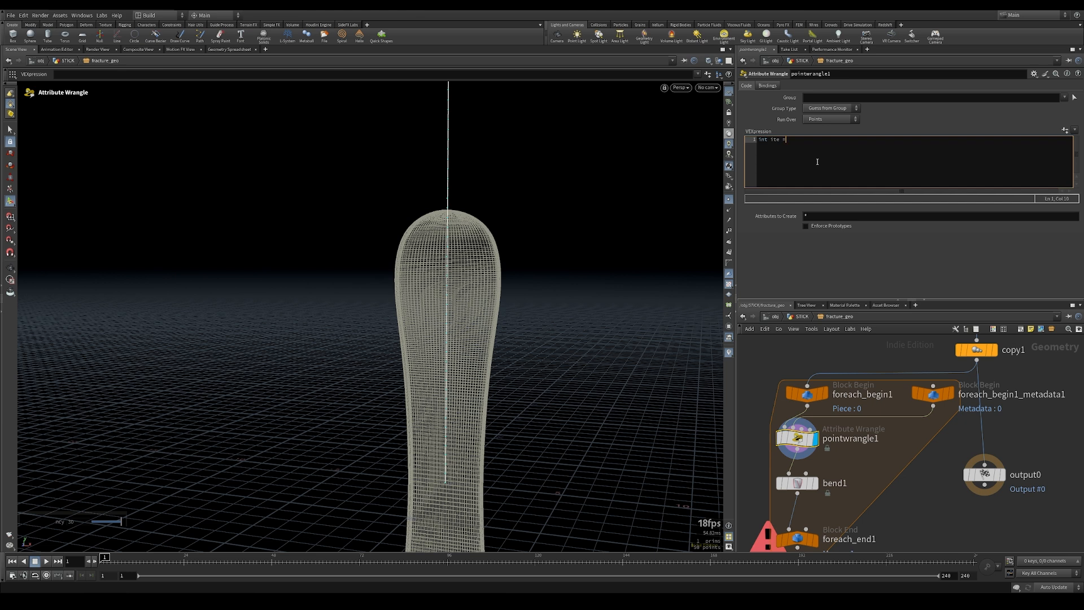
text(detail(1)
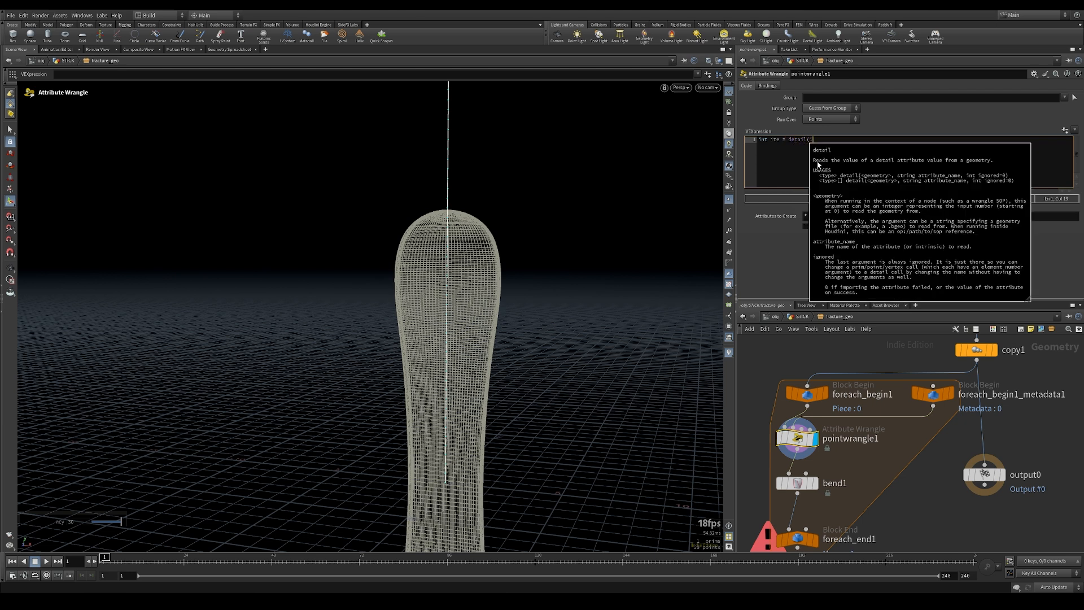
text(,"iteration)
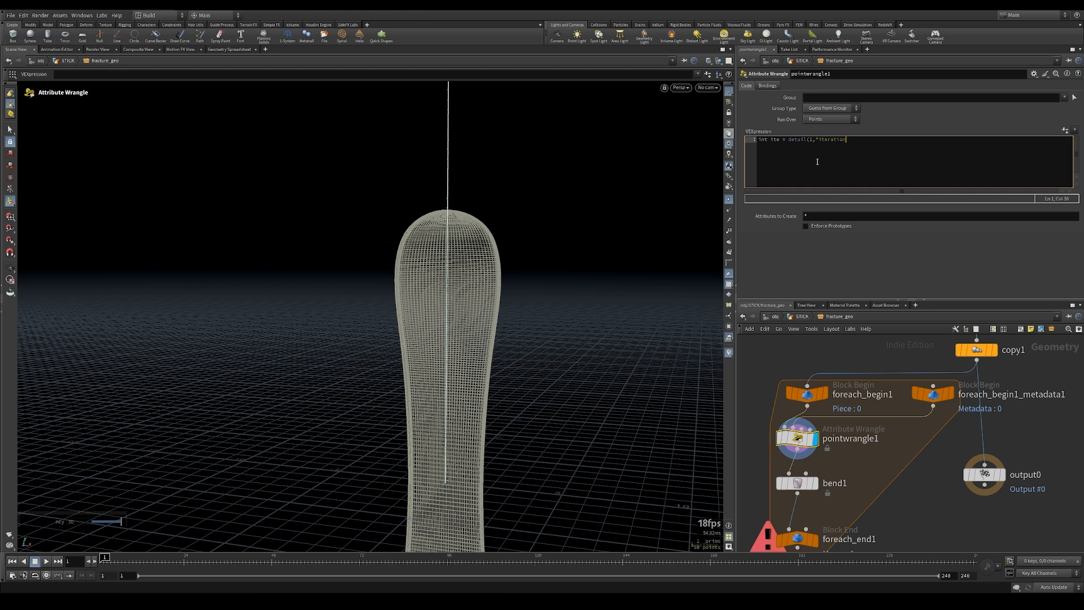
text(",0);)
Step: Add the line int nite = detail(1,"numiteration",0); to the wrangle code and check the metadata node's detail attribute names
key(Return)
text(int nite = detail(1,"niterations)
key(BackSpace)
key(BackSpace)
key(BackSpace)
key(BackSpace)
key(BackSpace)
key(BackSpace)
key(BackSpace)
text(iteration)
click(933, 394)
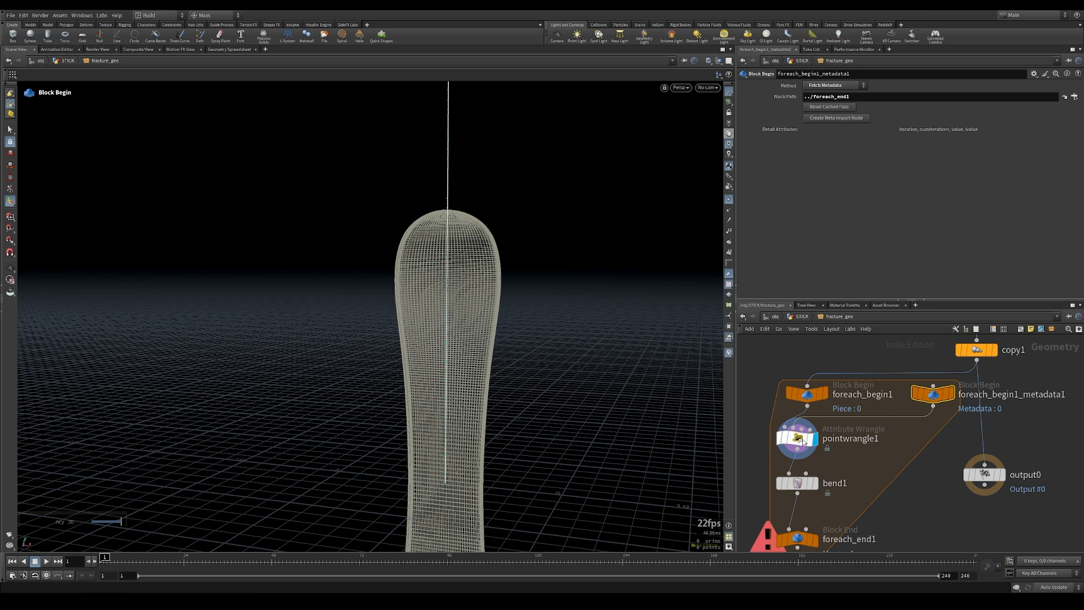
click(802, 438)
Step: Add the line f@bend = fit(ite,0,nite,0,chf("maxbend")); to the wrangle code and create its maxbend parameter
click(903, 149)
key(Return)
key(Return)
text(f)
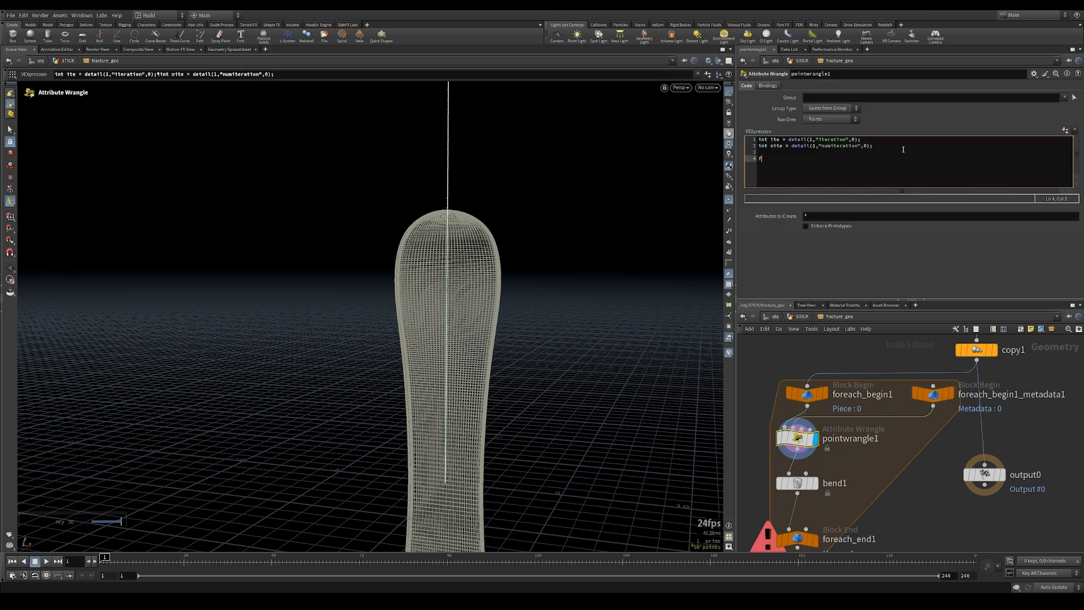
text(@bend = fit(ite,0,nite,0,chf("maxbend");)
key(Left)
text())
key(End)
key(ctrl+Return)
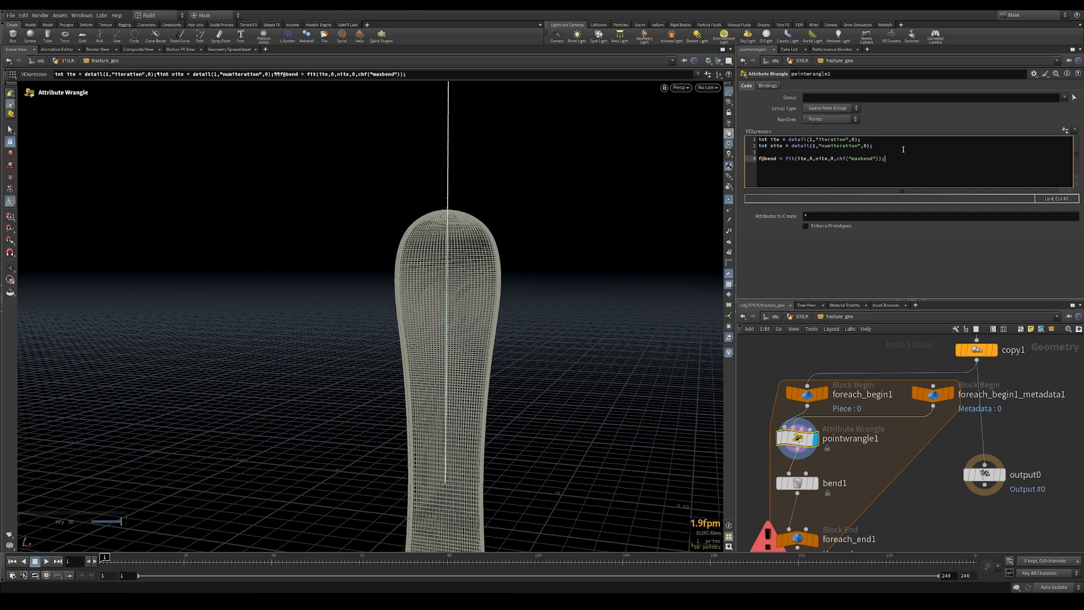
click(1065, 131)
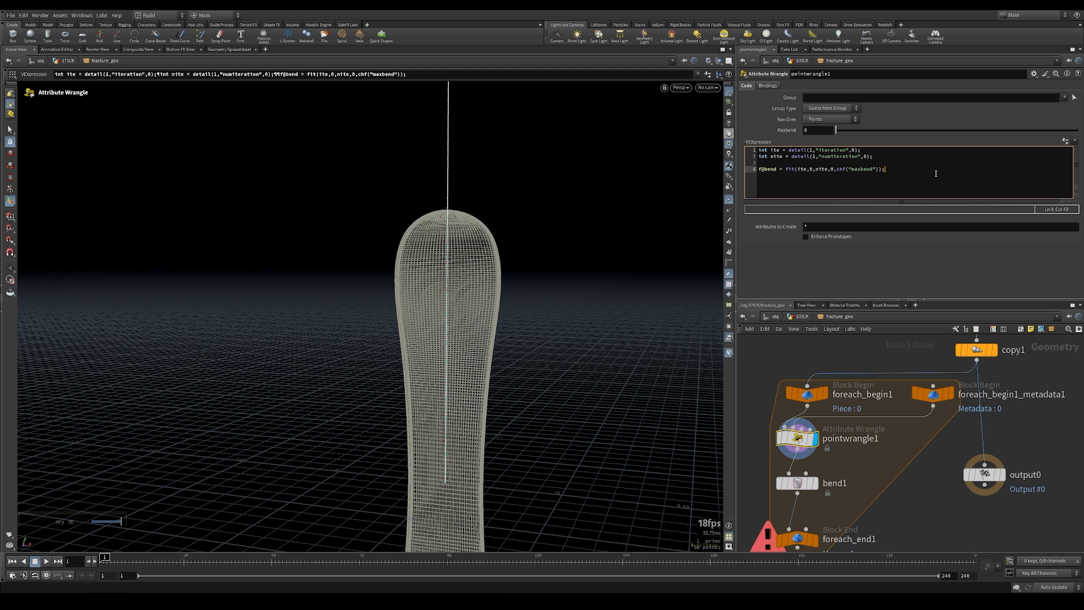
ctrl+scroll(935, 173, up, 2)
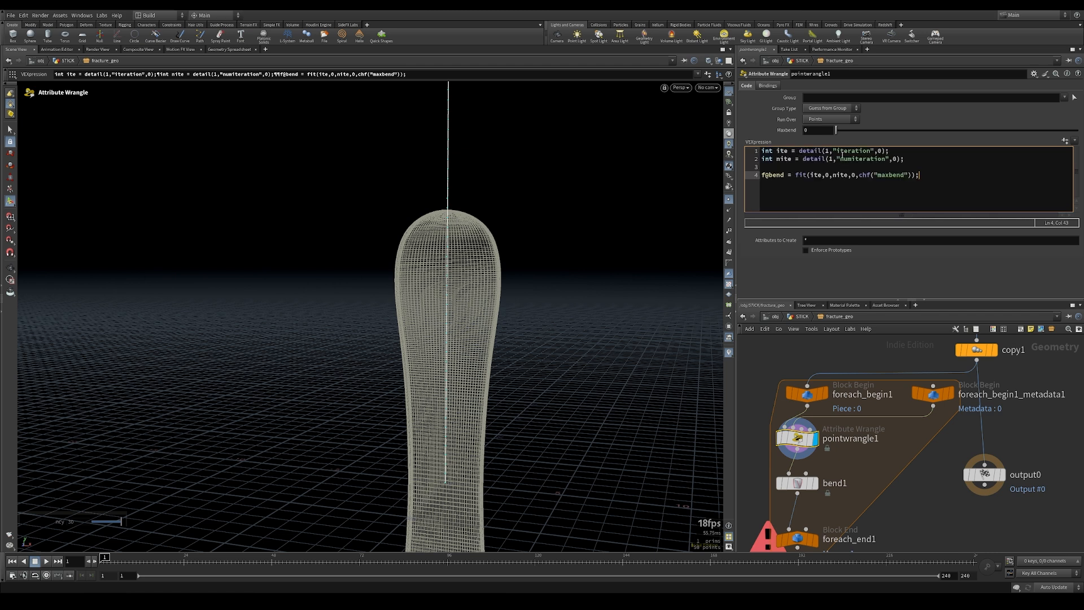
Step: Set pointwrangle1's Maxbend to -24 and display the output of foreach_end1
click(826, 131)
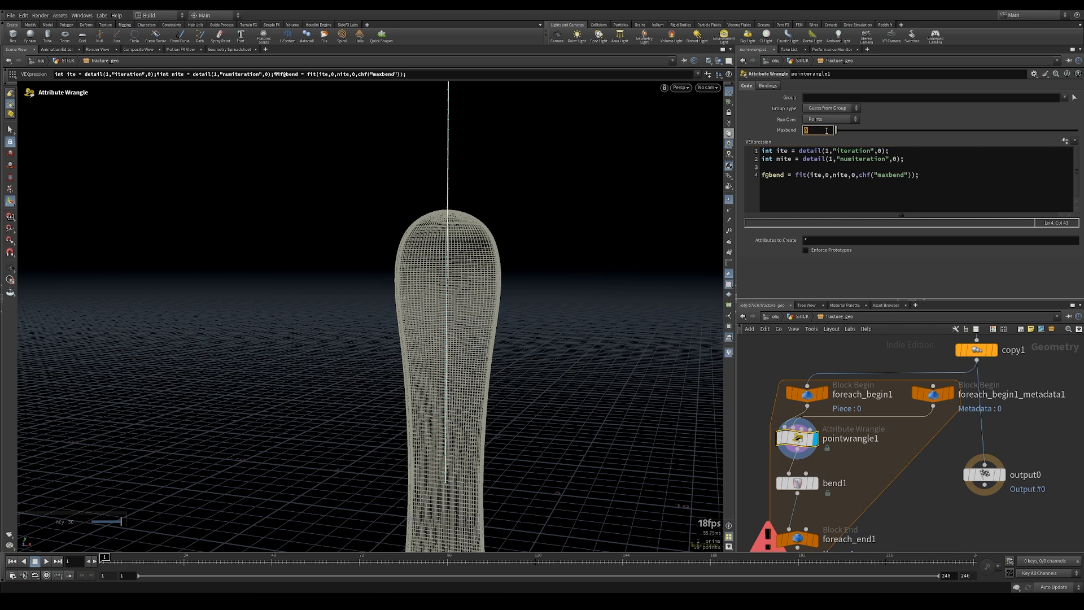
key(BackSpace)
key(BackSpace)
text(24)
key(Return)
middle_drag(876, 472, 903, 405)
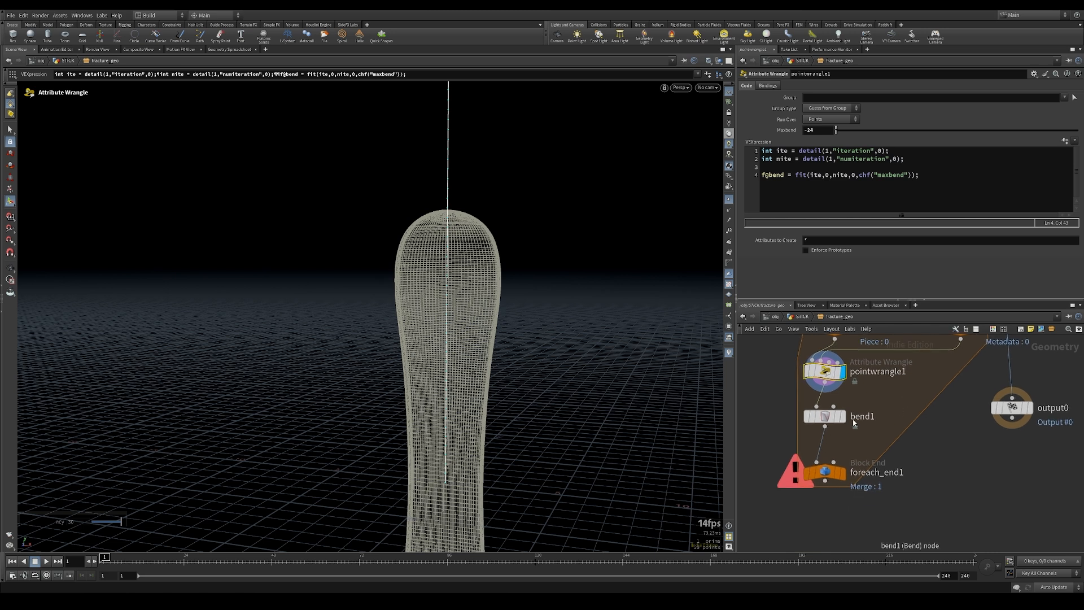
mouse_move(845, 477)
click(847, 449)
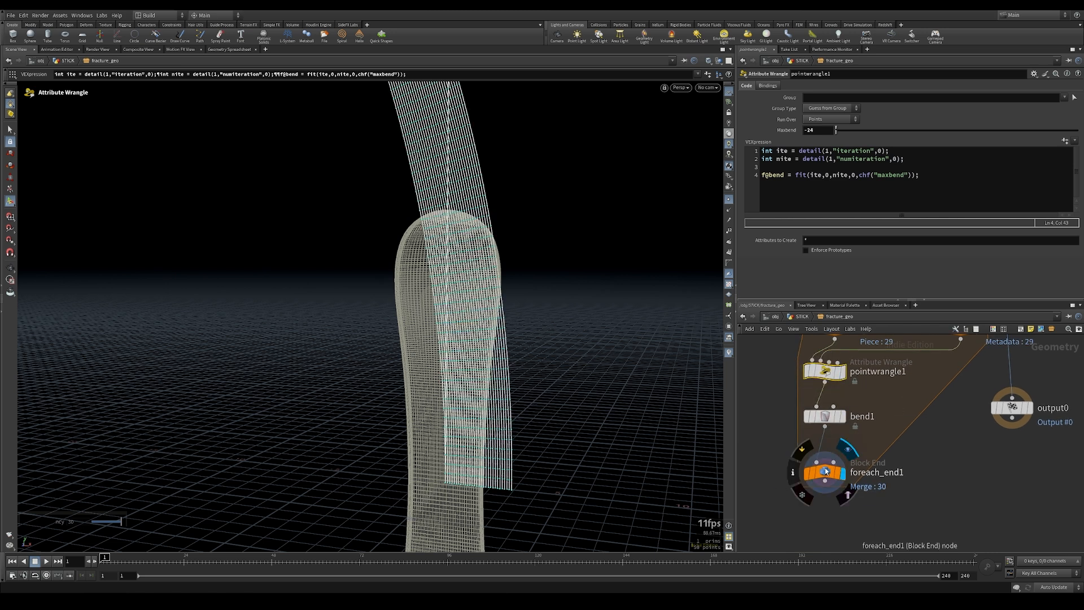
Step: Make bend1 scale its bend angle by attribute, using bend as the bend attribute
click(825, 416)
scroll(793, 207, down, 2)
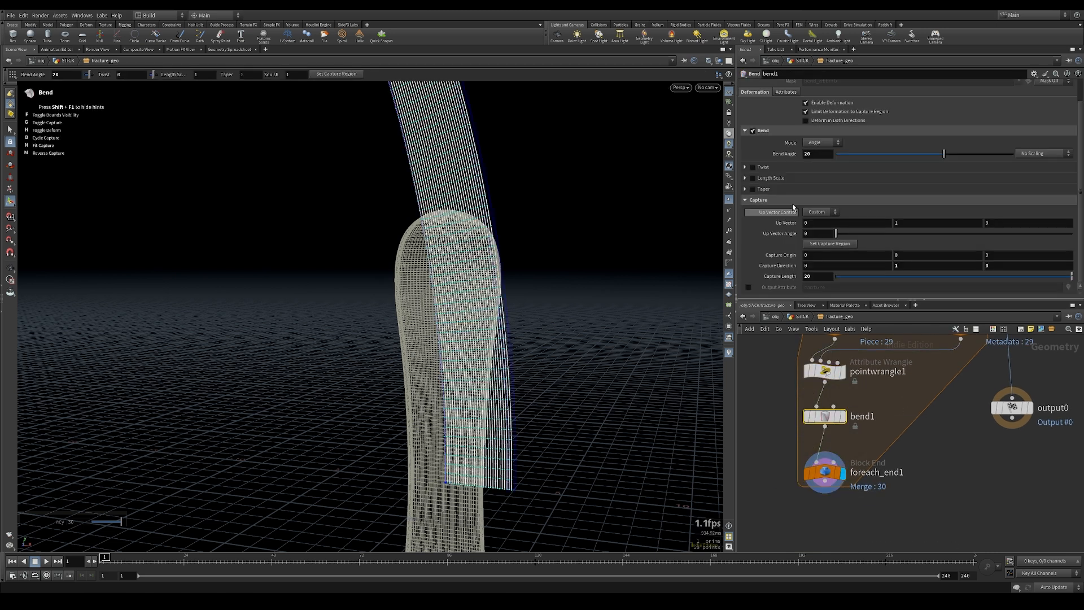
click(1047, 154)
click(1041, 171)
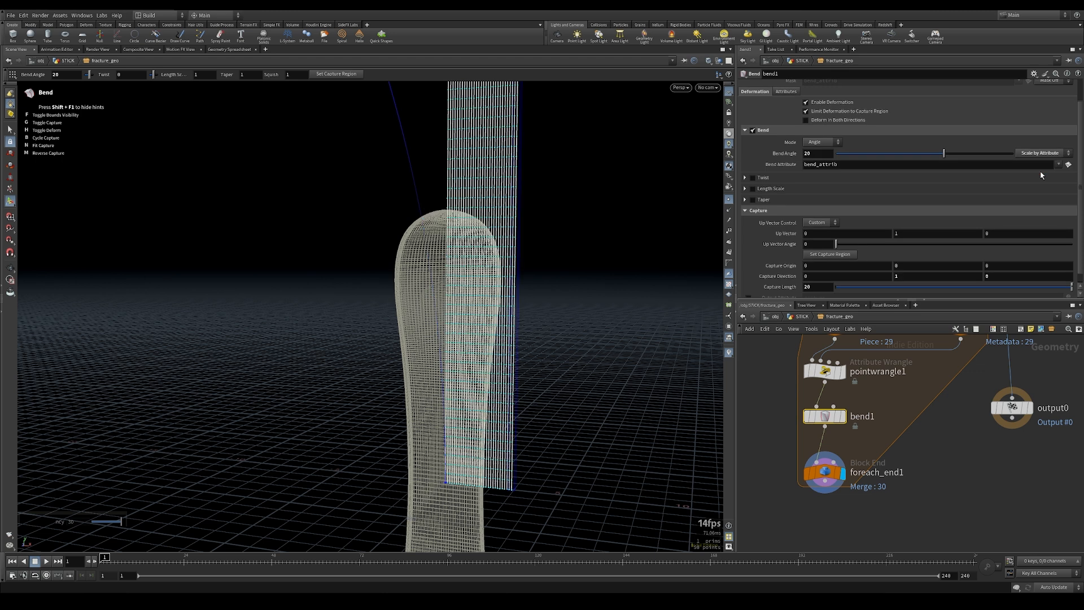
click(865, 164)
key(BackSpace)
key(BackSpace)
key(BackSpace)
key(BackSpace)
key(BackSpace)
key(Return)
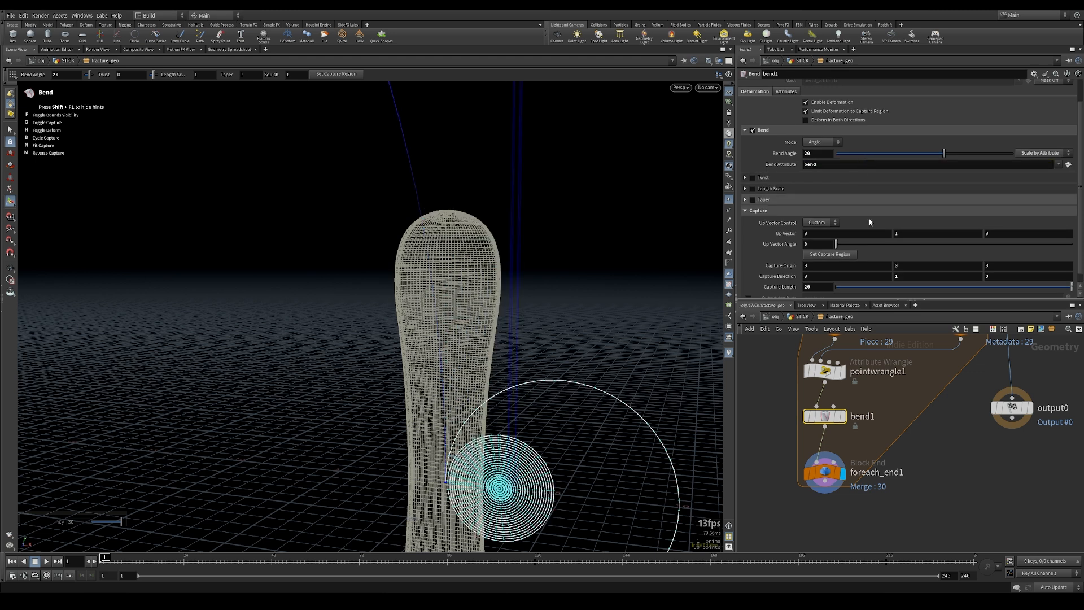
Step: Set bend1's bend angle to 1
mouse_move(944, 153)
mouse_down()
mouse_move(904, 154)
mouse_move(922, 153)
mouse_up()
click(829, 153)
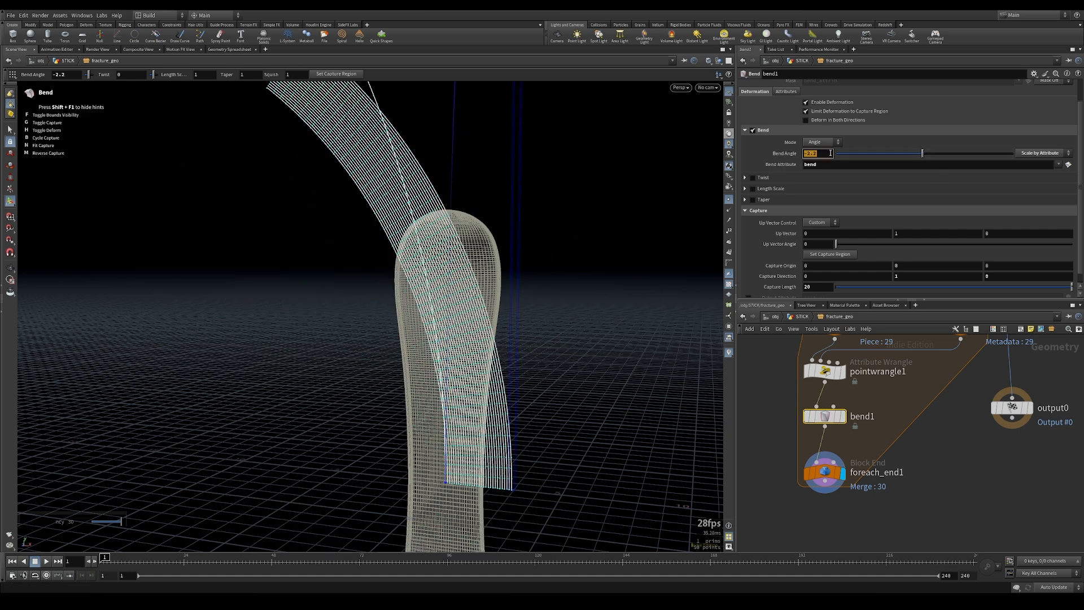
text(1)
key(Return)
Step: Check the foreach_end1 result and try a bend angle of 5.6 on bend1
click(813, 481)
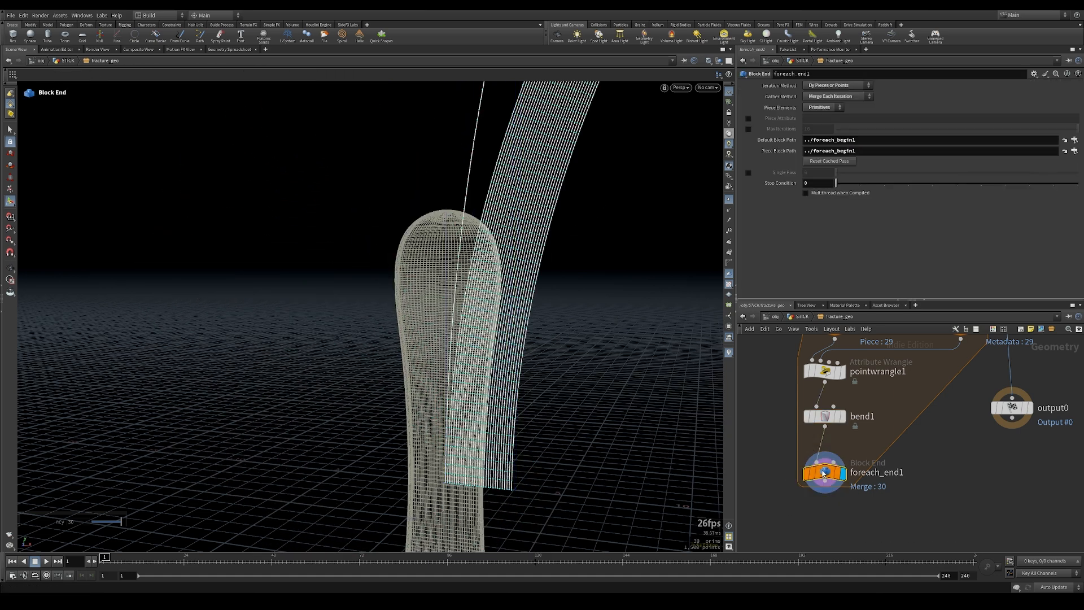
key(Escape)
mouse_move(515, 358)
mouse_down()
mouse_move(559, 357)
mouse_move(513, 356)
mouse_move(562, 375)
mouse_move(506, 359)
mouse_up()
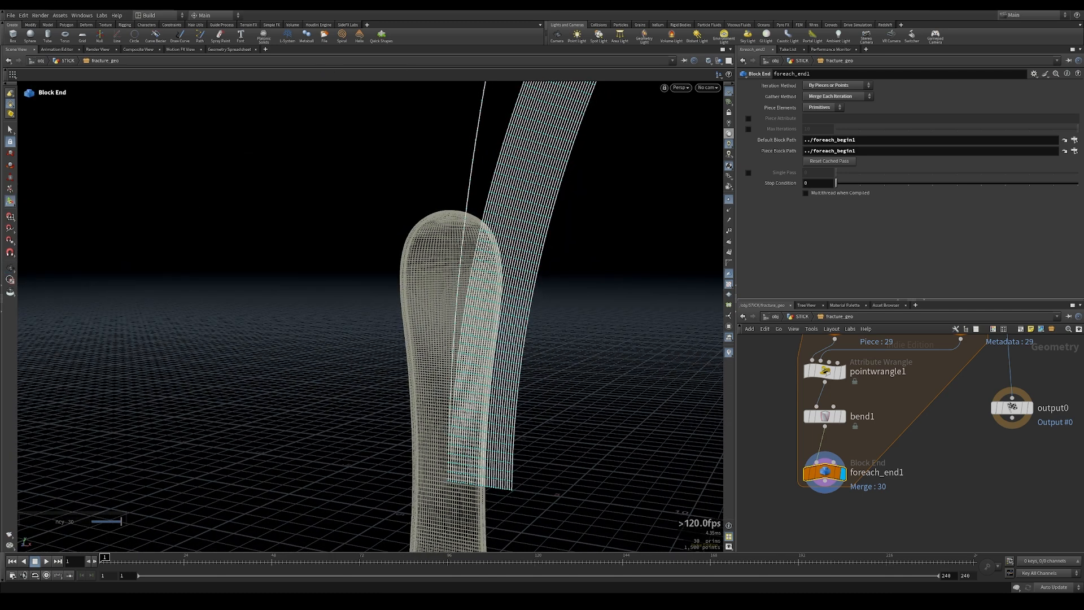
click(824, 416)
drag(925, 153, 929, 154)
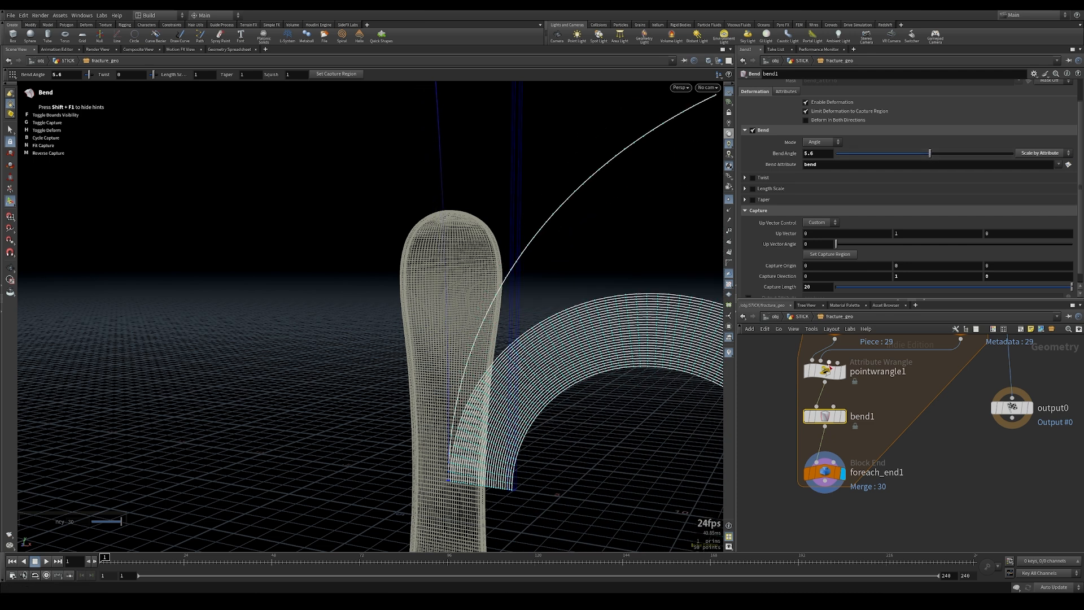
Step: Compare the bend attribute values of pointwrangle1 and foreach_end1 in the Geometry Spreadsheet
click(842, 366)
click(228, 50)
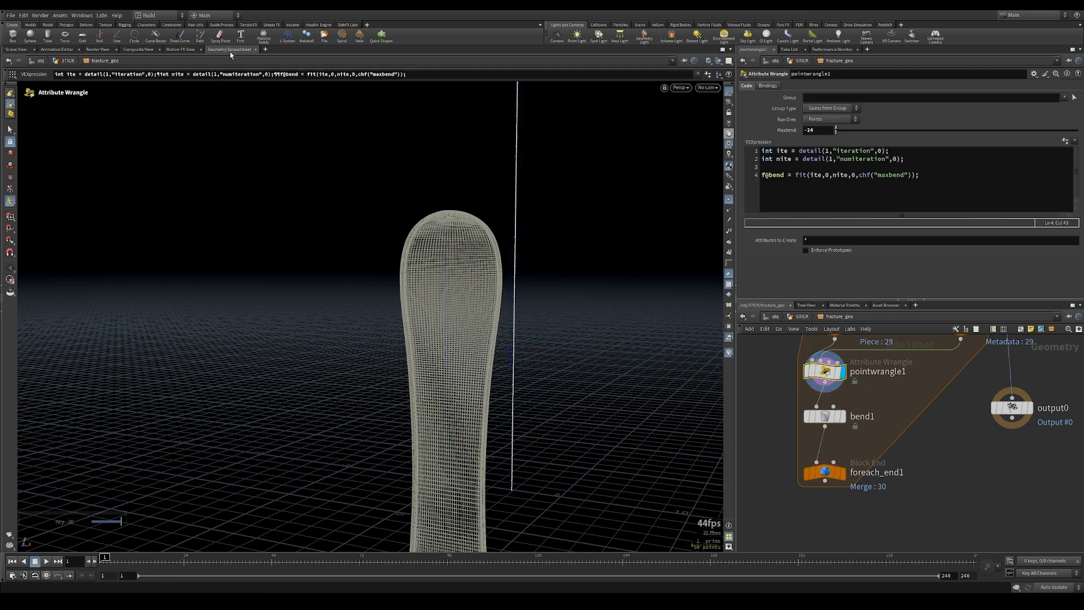
click(213, 74)
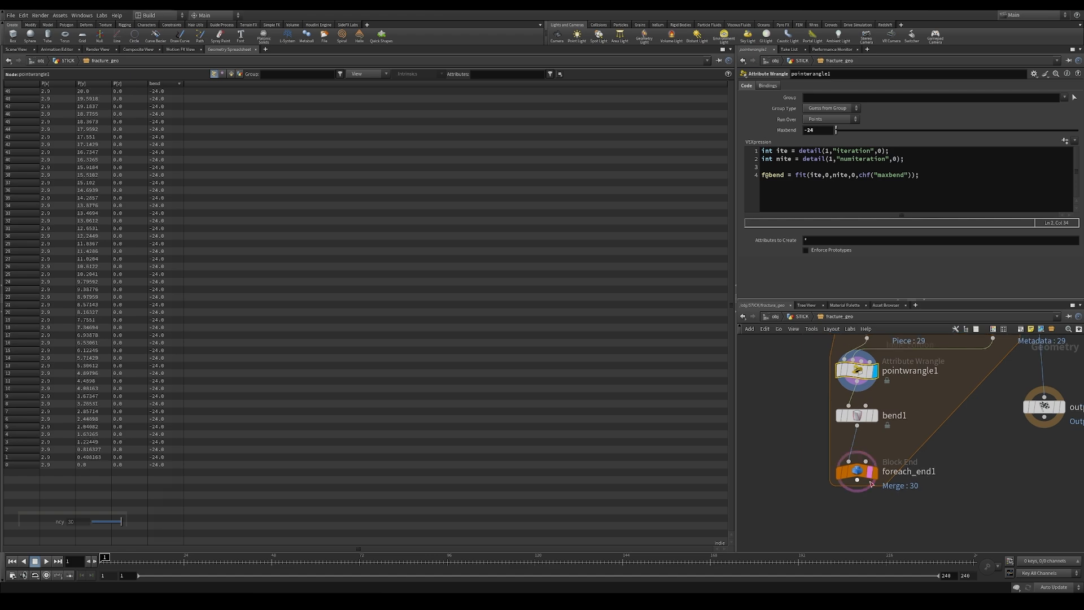
click(858, 469)
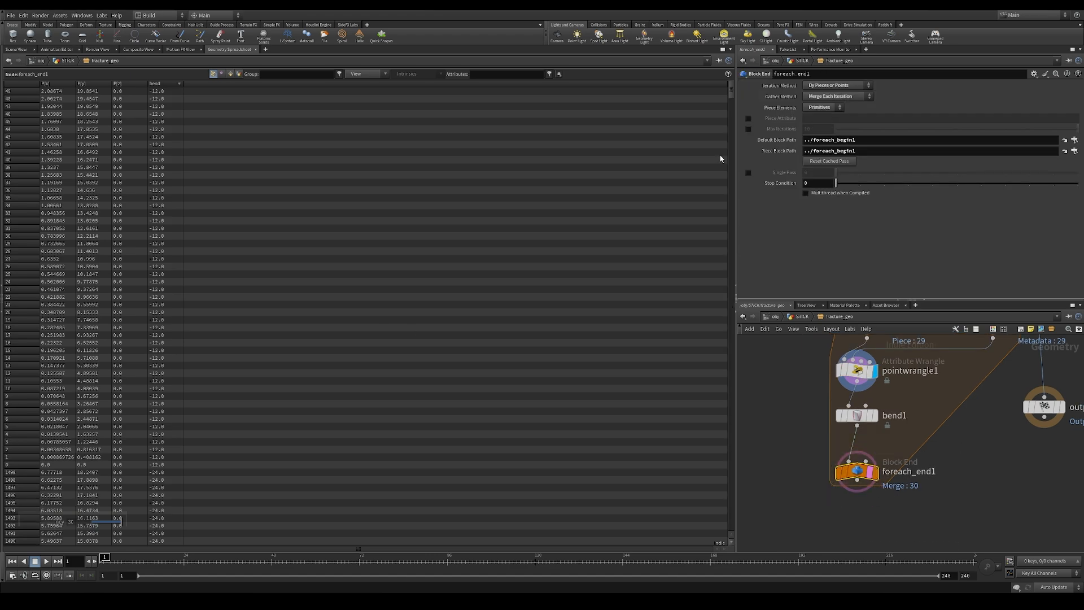
mouse_move(731, 85)
mouse_down()
mouse_move(745, 422)
mouse_move(740, 85)
mouse_up()
Step: Correct the attribute name in the wrangle's second line to "numiterations" and recheck foreach_end1's bend values
click(857, 373)
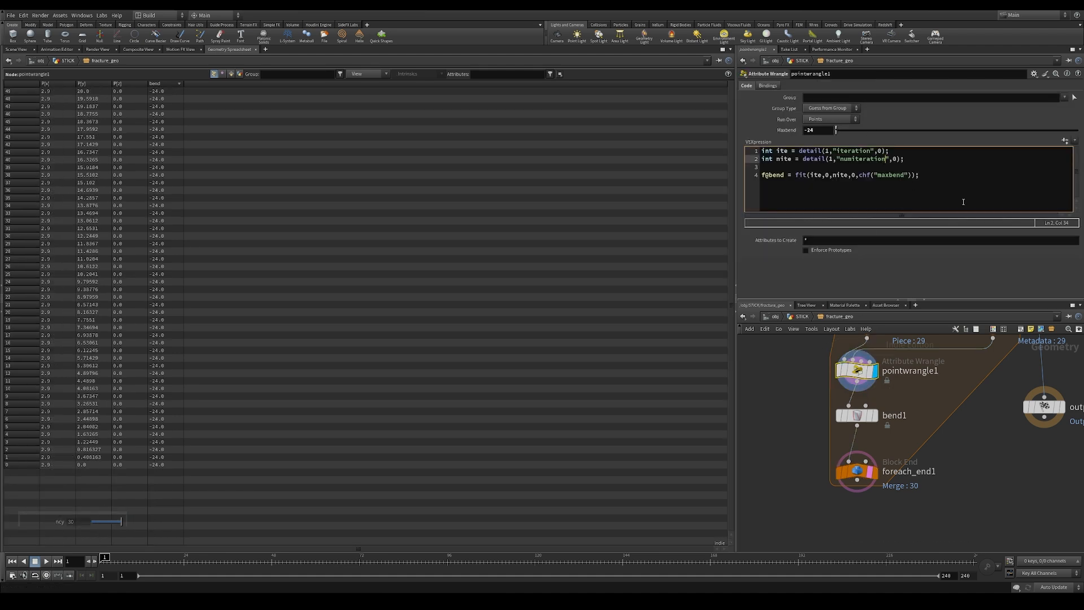
text(s)
click(857, 470)
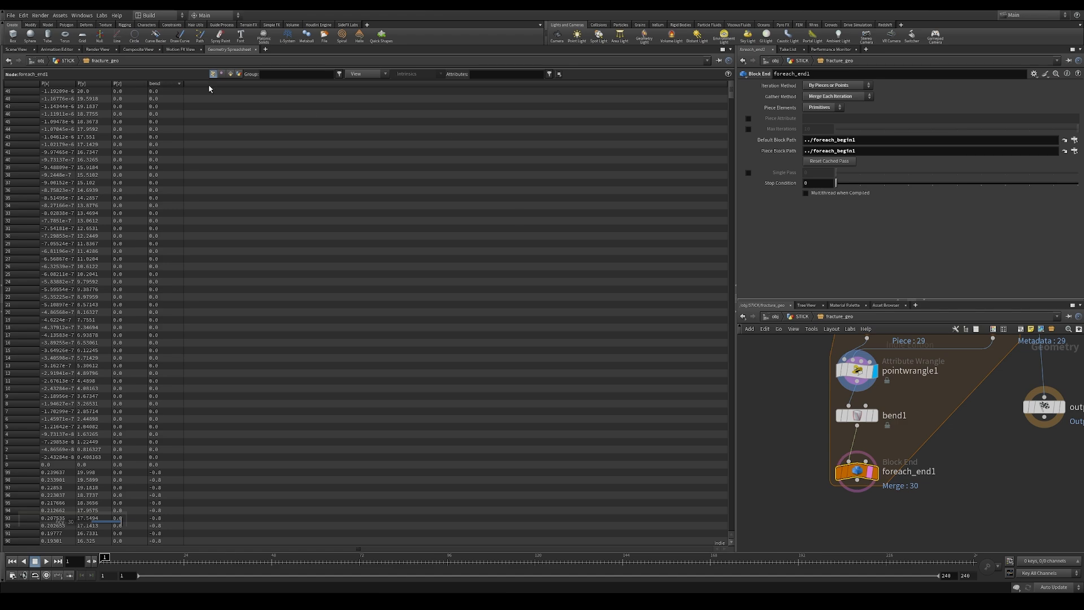
mouse_move(727, 90)
mouse_down()
mouse_move(723, 553)
mouse_move(726, 86)
mouse_up()
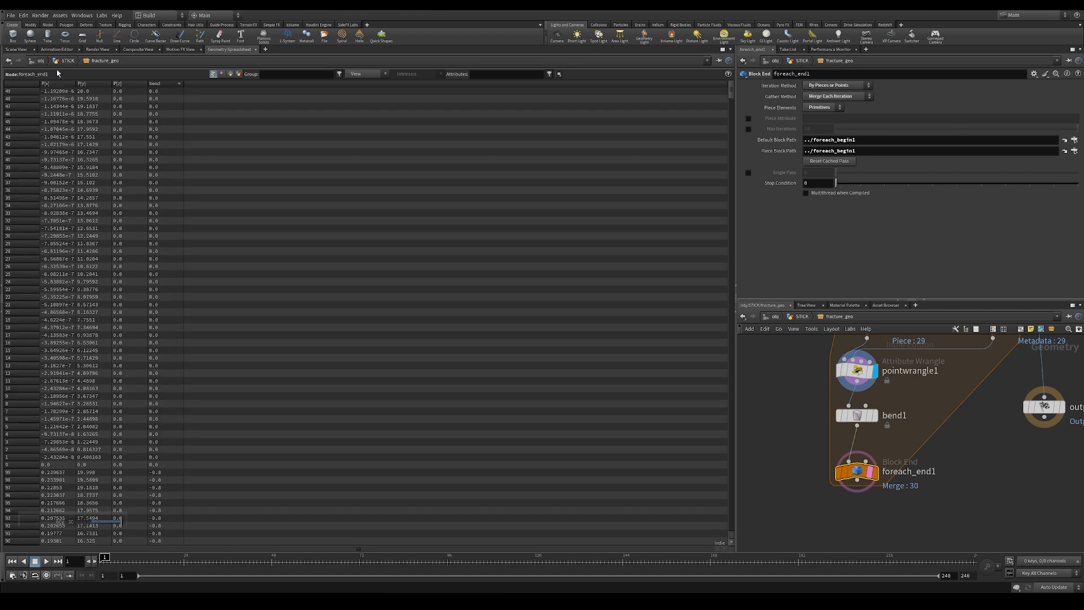
Step: Display foreach_end1 in the scene and compare the bent lines with the stick in the front view
click(9, 50)
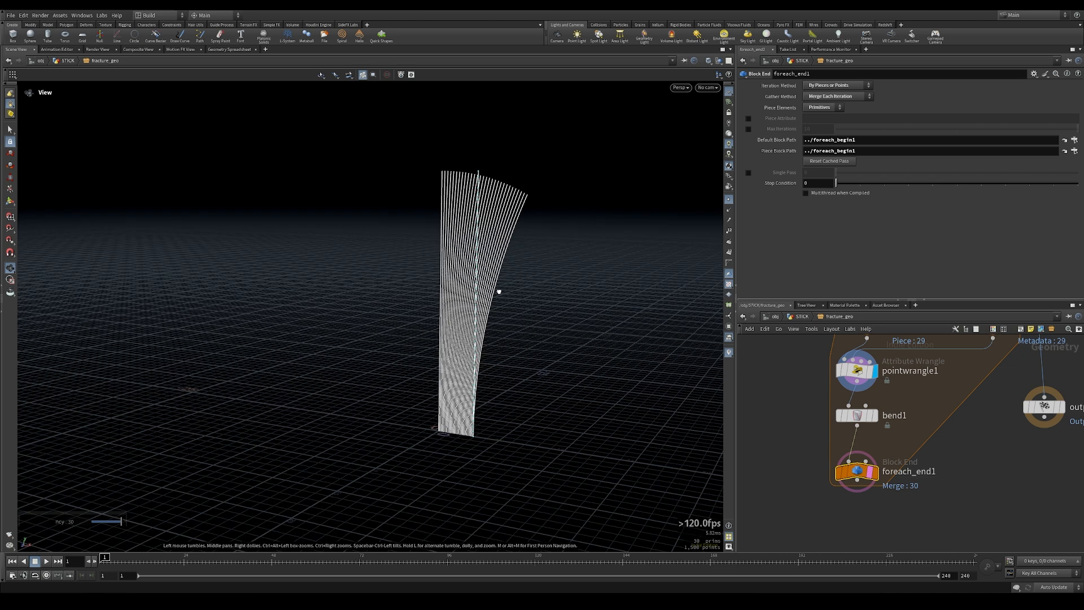
click(875, 472)
click(869, 472)
middle_drag(898, 407, 885, 521)
middle_drag(942, 372, 879, 394)
scroll(878, 396, down, 3)
scroll(875, 361, up, 1)
click(897, 356)
key(space+3)
scroll(276, 363, down, 2)
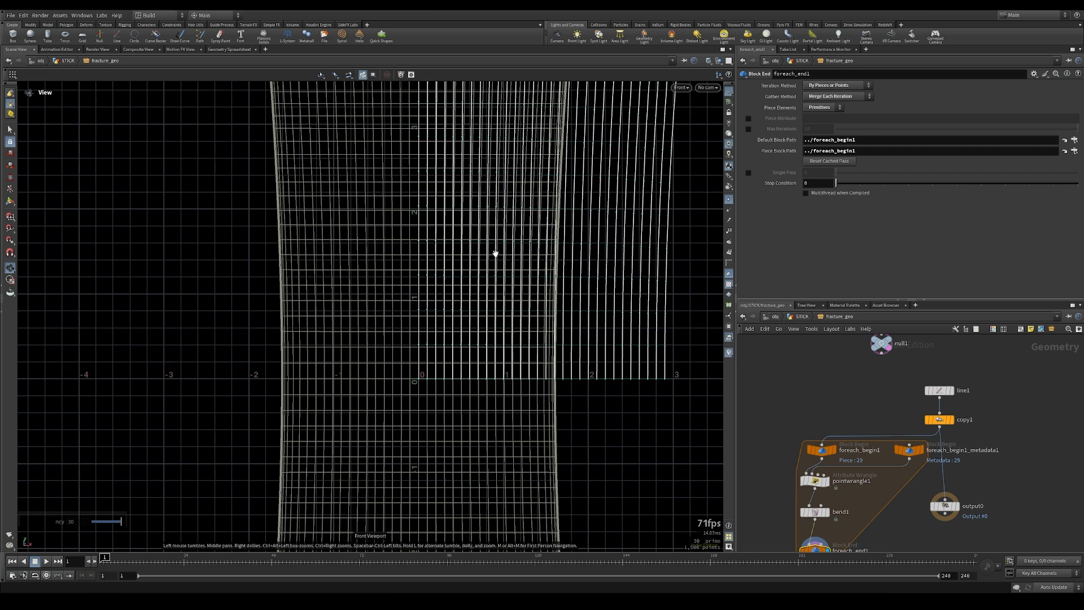
Step: Reduce the sideways spacing of the lines in copy1 to better match the stick's width, checking in front and perspective views
middle_drag(495, 253, 470, 376)
click(938, 419)
middle_drag(835, 136, 715, 169)
key(Escape)
scroll(509, 278, up, 5)
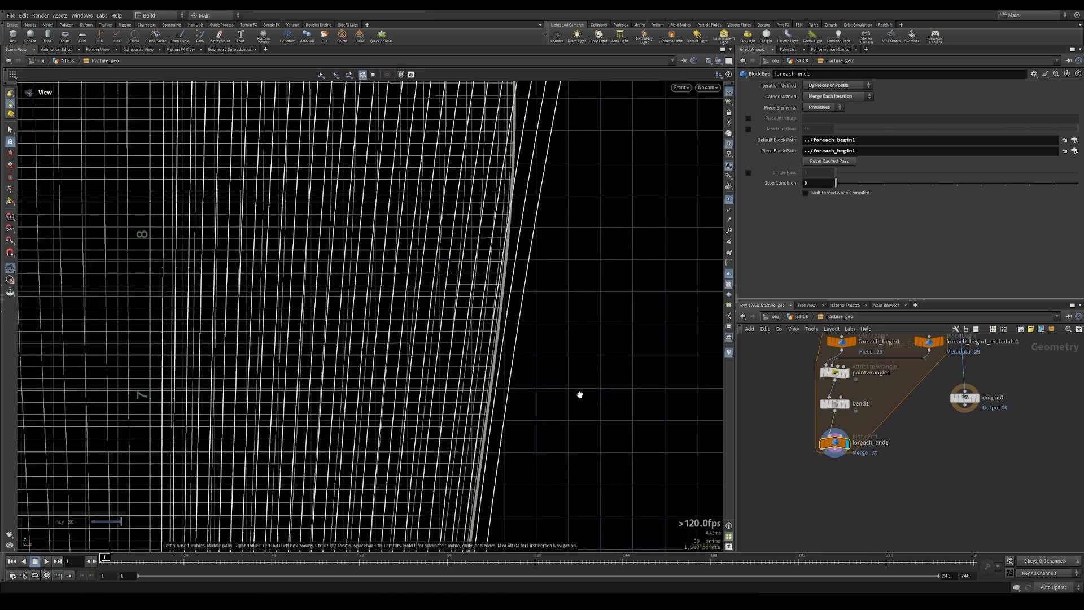
scroll(579, 394, down, 5)
key(Escape)
key(space+1)
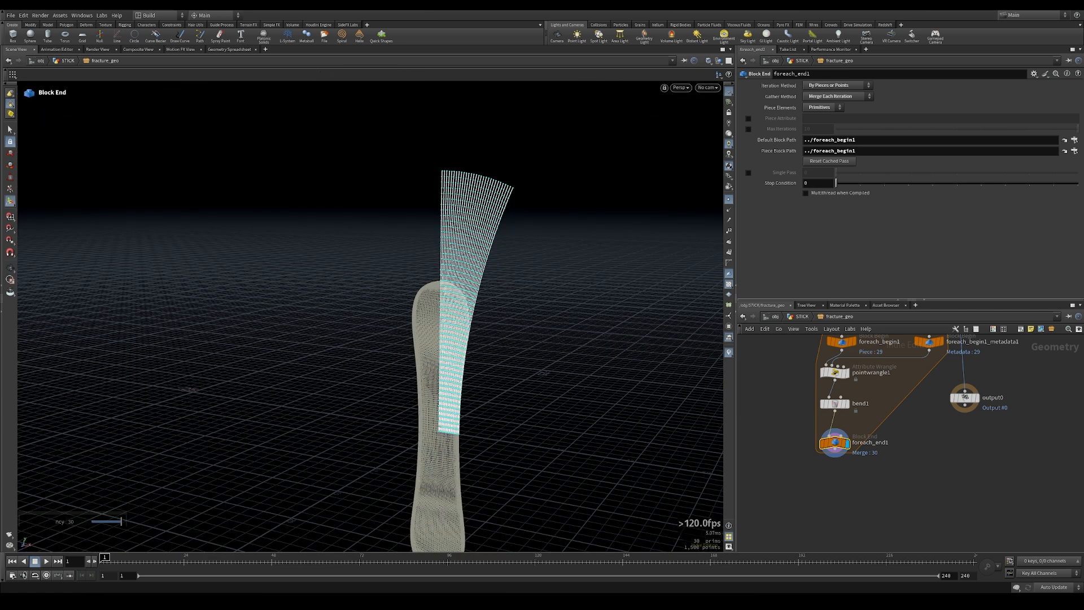
Step: Make room above foreach_end1 and insert a Mirror node after bend1
middle_drag(888, 539, 910, 532)
drag(856, 435, 856, 510)
key(Tab)
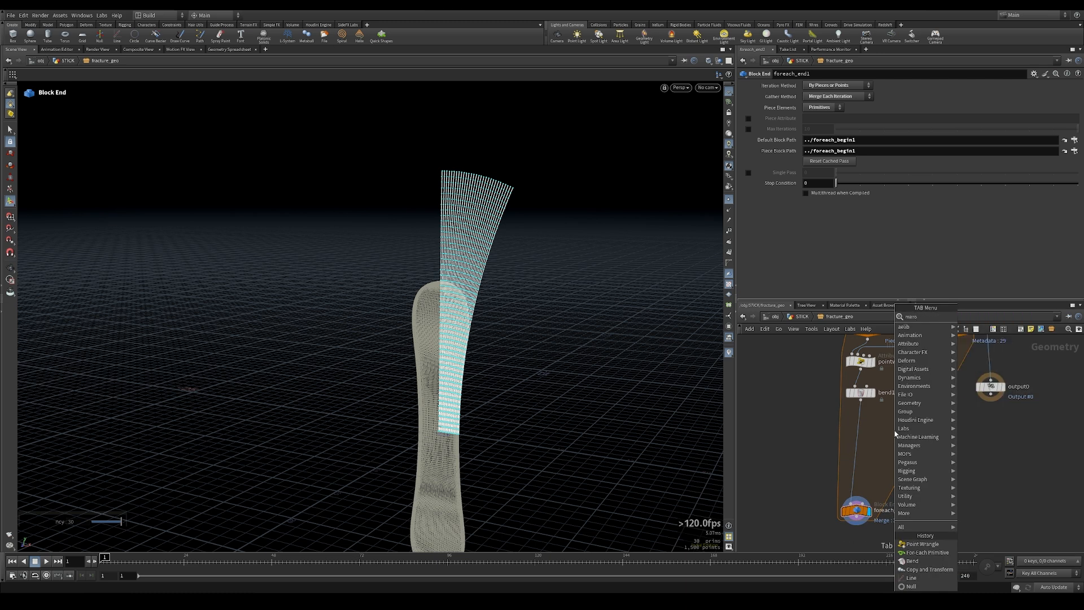
click(894, 430)
click(867, 422)
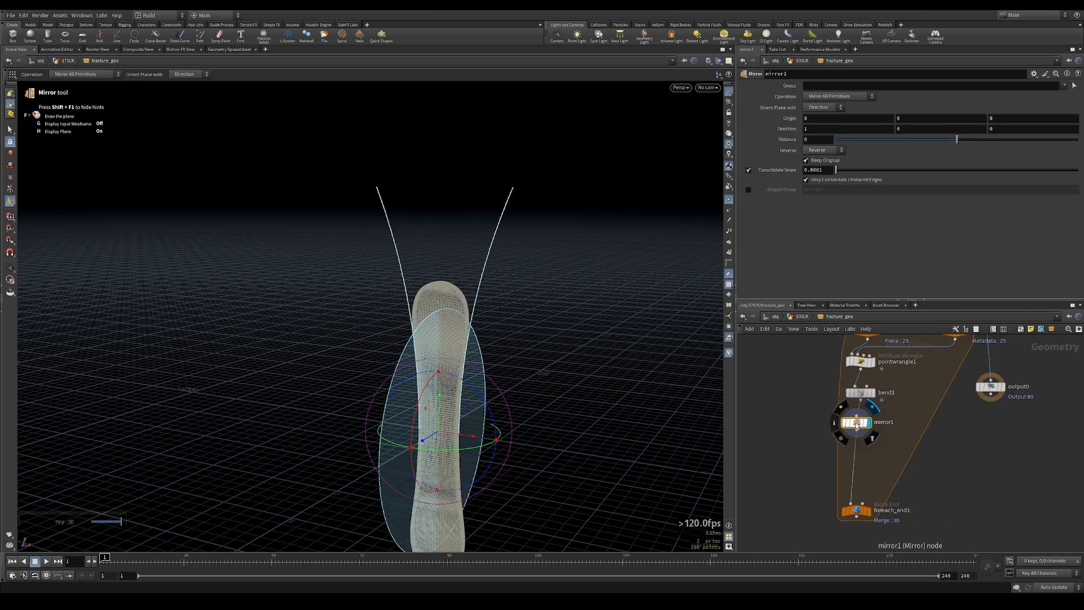
Step: Set mirror1's direction to 0, -1, 0 to mirror the bent line vertically
scroll(601, 353, up, 5)
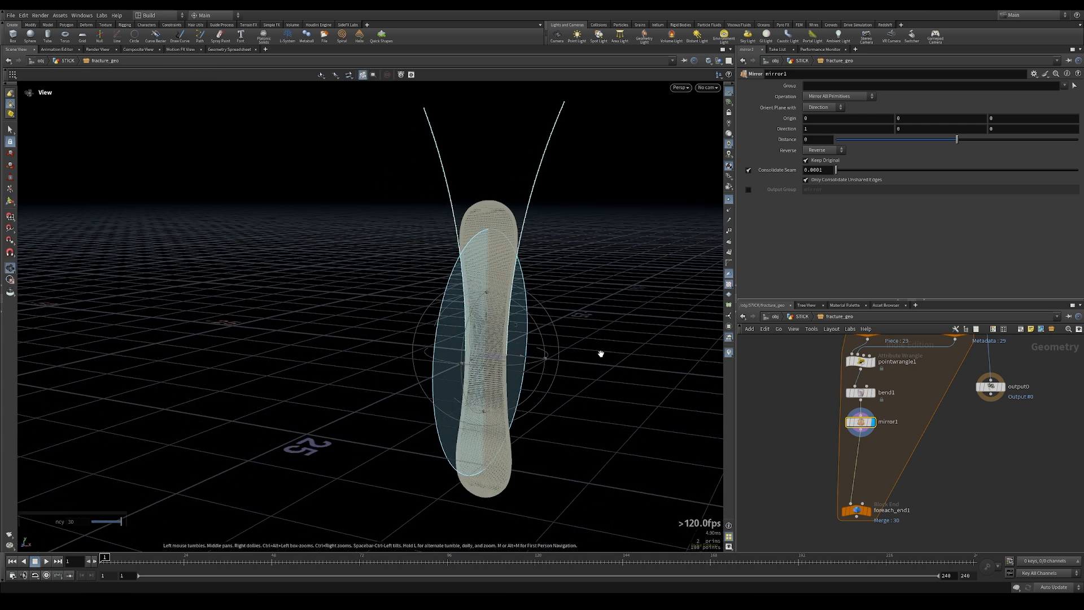
click(871, 422)
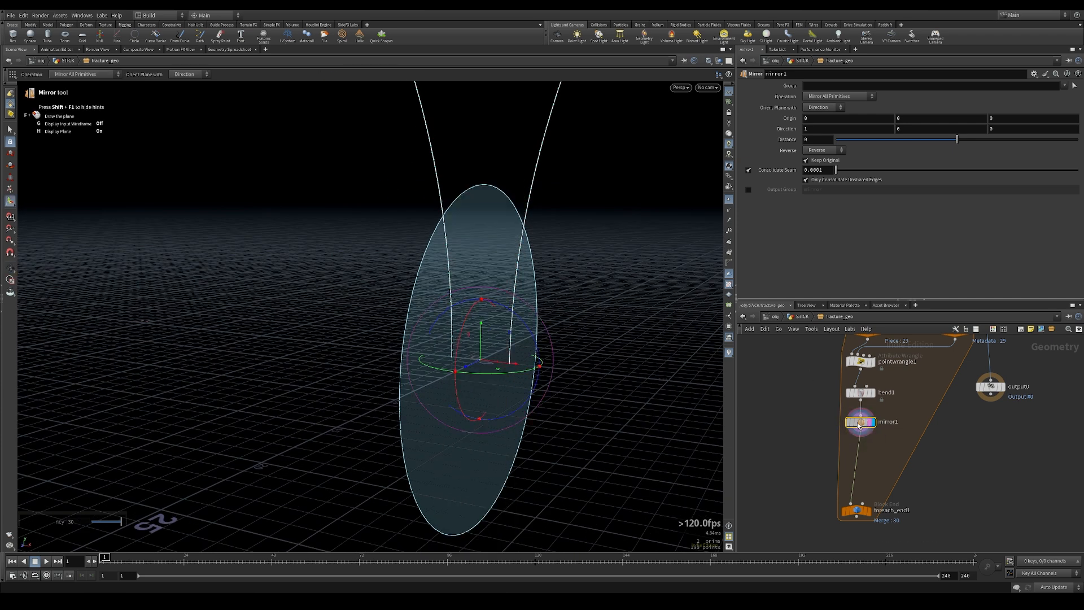
click(825, 129)
text(0)
key(Tab)
text(-1)
key(Return)
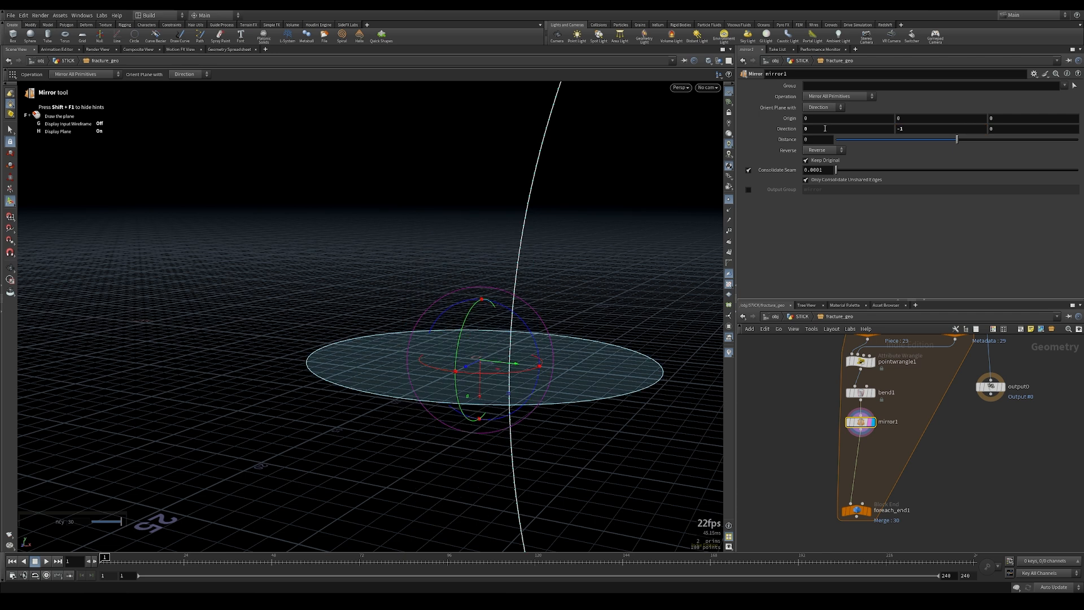
Step: Insert a Fuse node between mirror1 and foreach_end1 and inspect its geometry information
key(Tab)
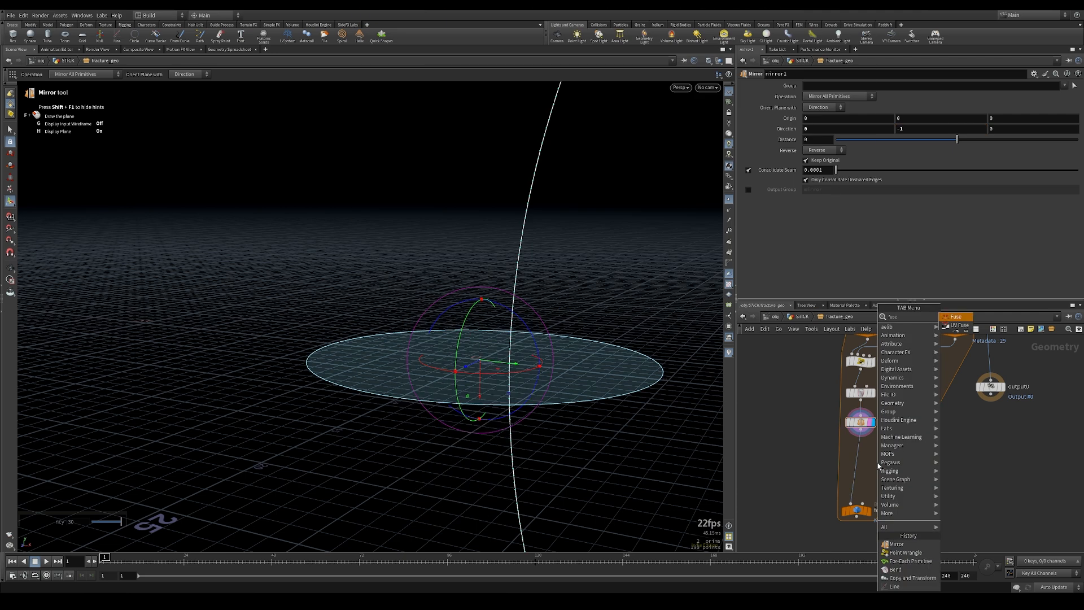
click(879, 462)
click(861, 453)
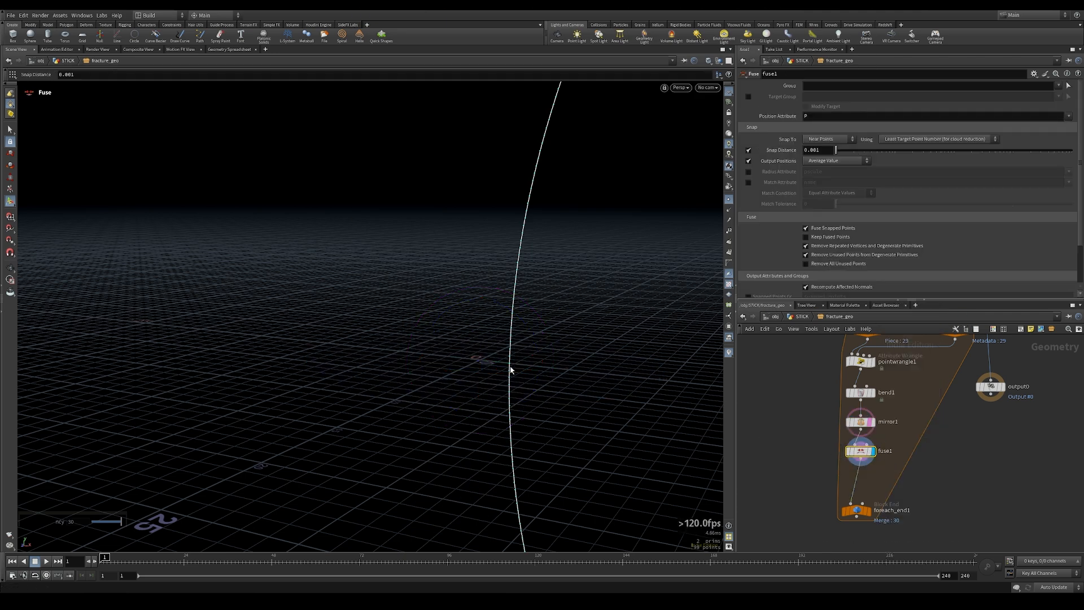
middle_click(859, 450)
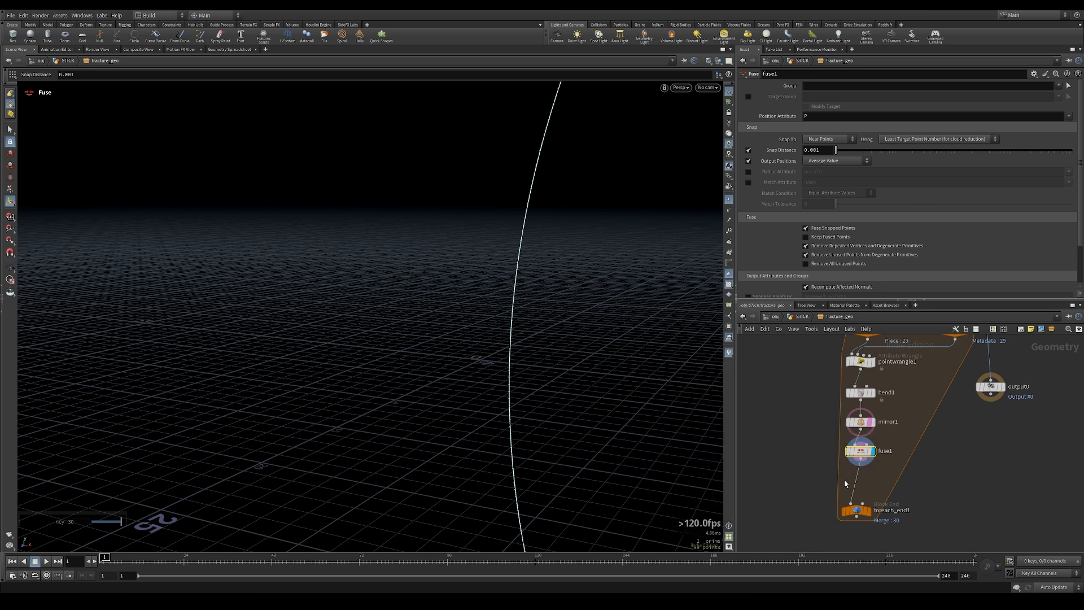
Step: Insert a Join node after fuse1 and inspect its geometry information
key(Tab)
text(join)
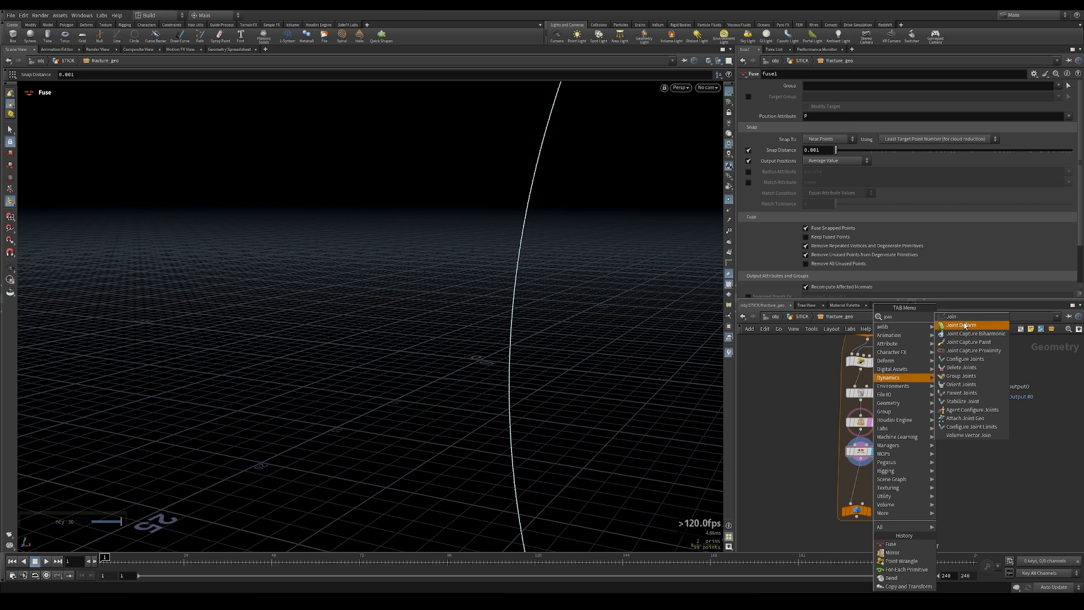
key(Return)
click(870, 487)
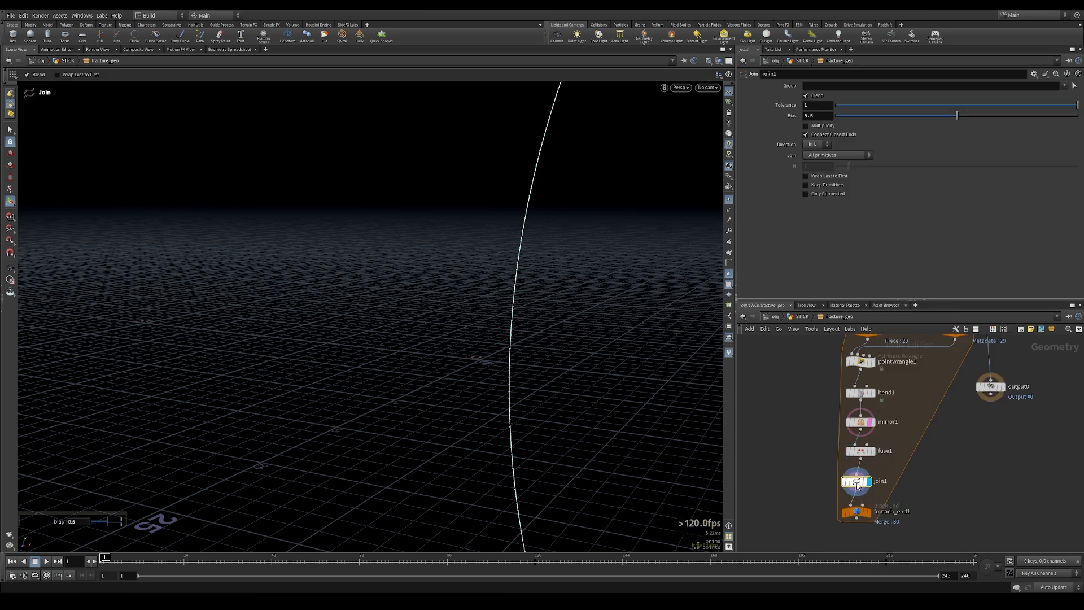
middle_click(844, 483)
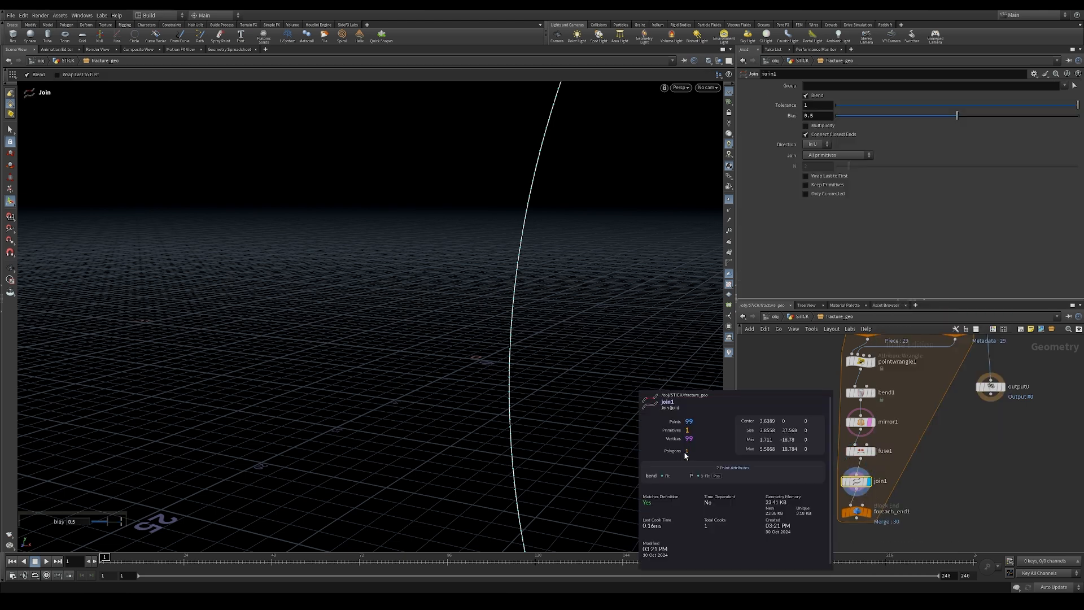
Step: Move foreach_end1 further down and insert a PolyFrame node after join1
middle_drag(854, 526, 867, 465)
drag(869, 454, 869, 512)
key(Tab)
text(res)
key(Return)
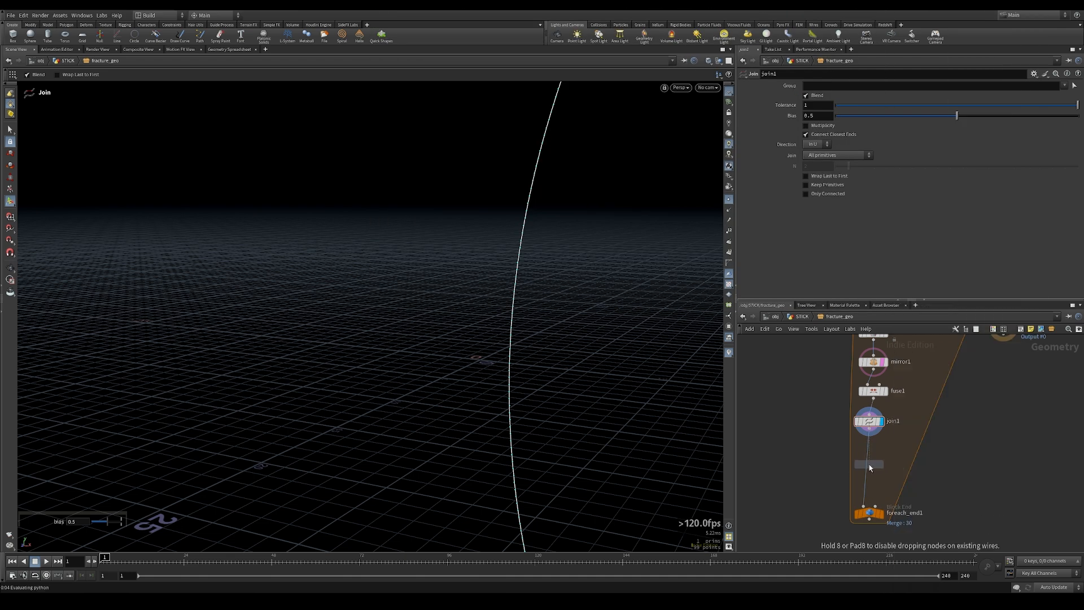
click(869, 468)
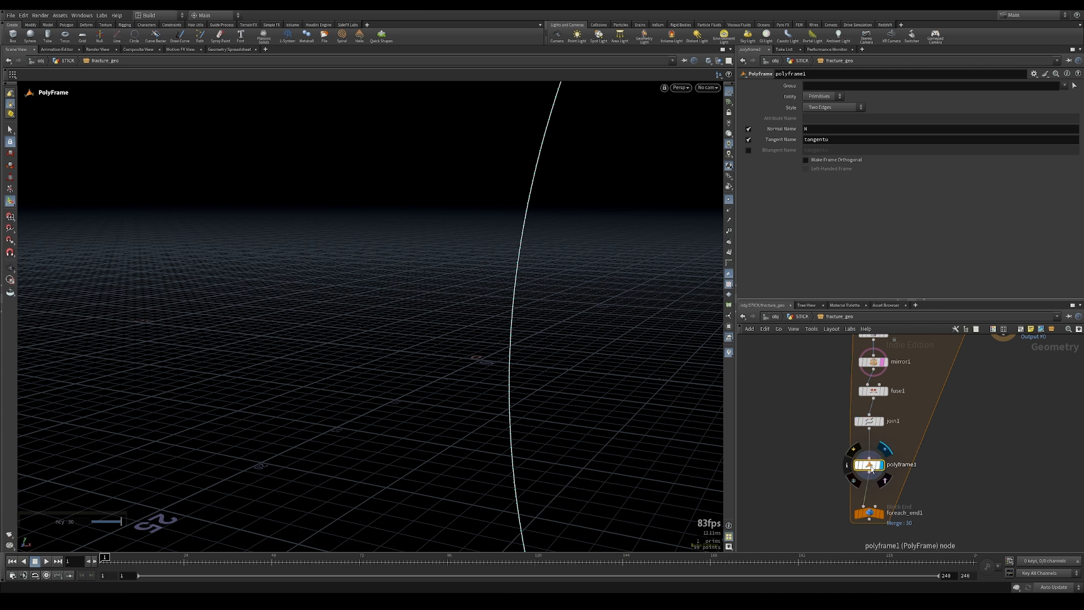
Step: Disable polyframe1's normal output and set its tangent name to up
click(749, 129)
double_click(835, 141)
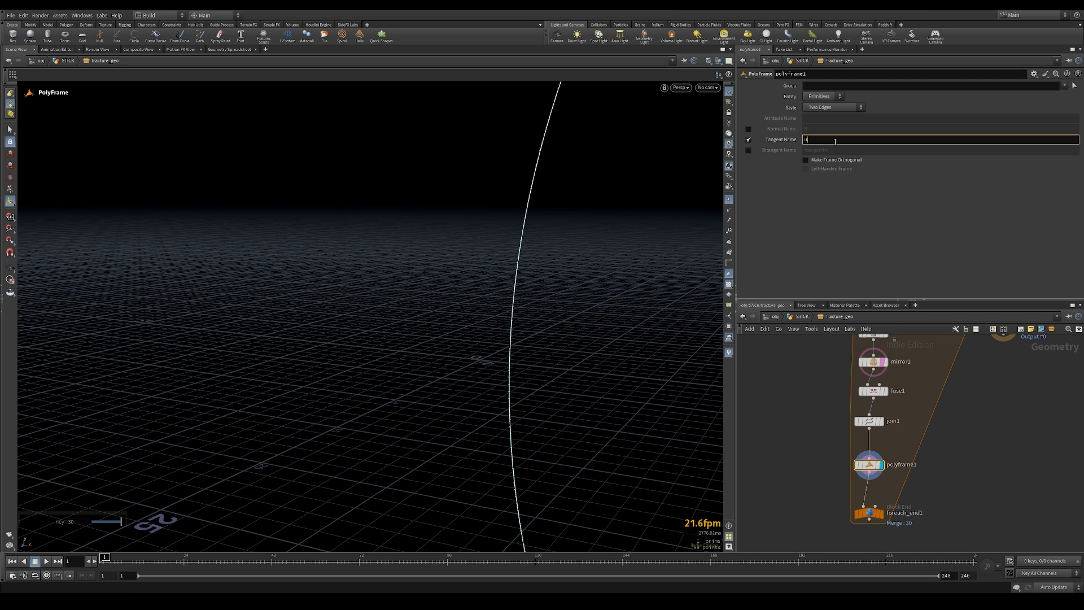
key(Return)
middle_drag(875, 480, 899, 443)
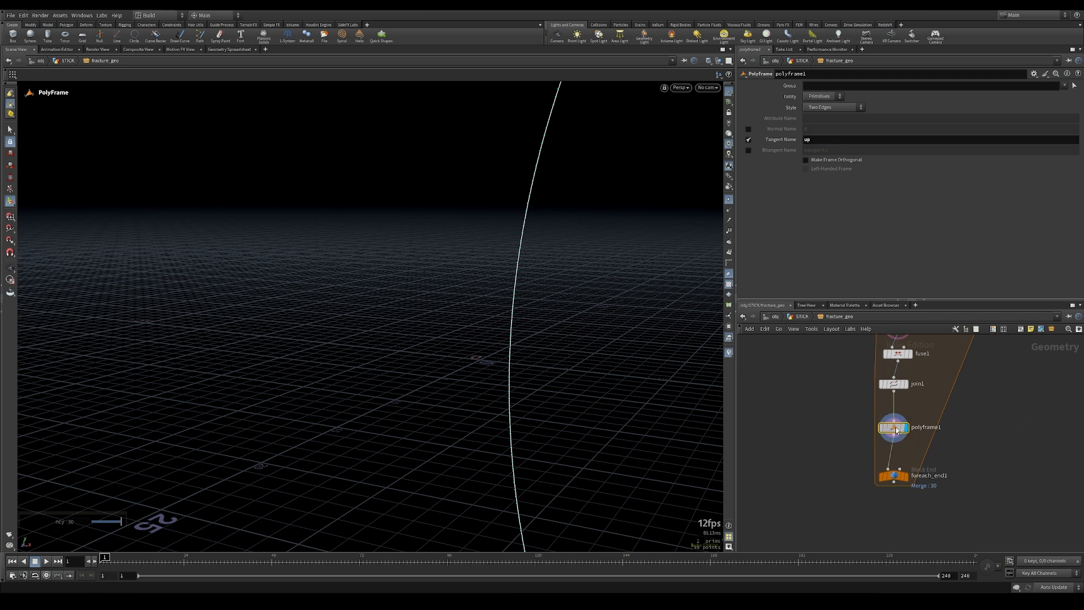
Step: Inspect polyframe1's geometry information and check the single curved line in the viewport
click(873, 428)
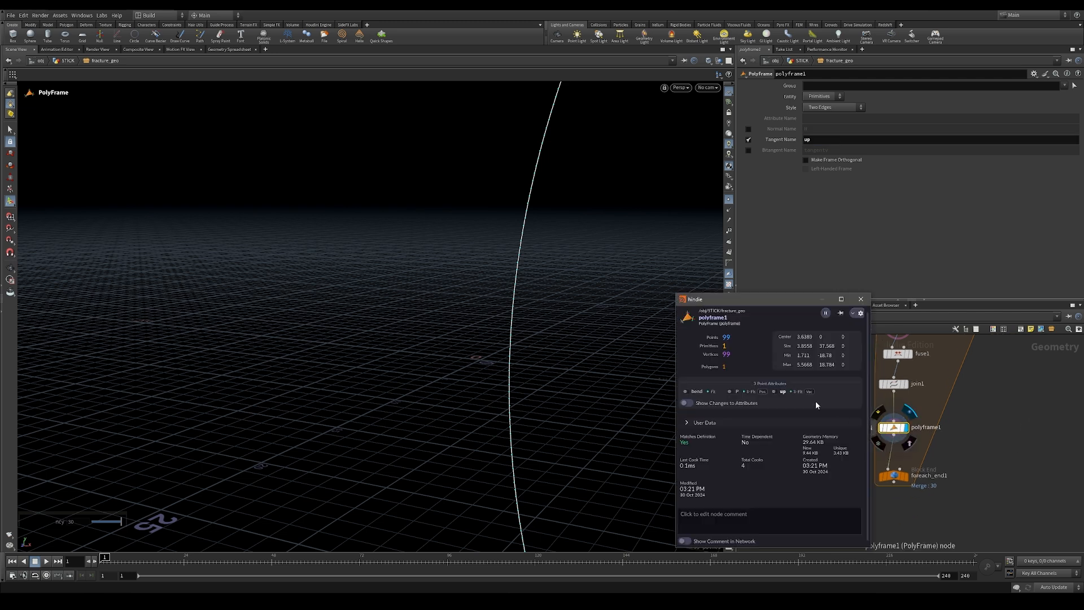
click(867, 302)
alt+drag(593, 394, 551, 353)
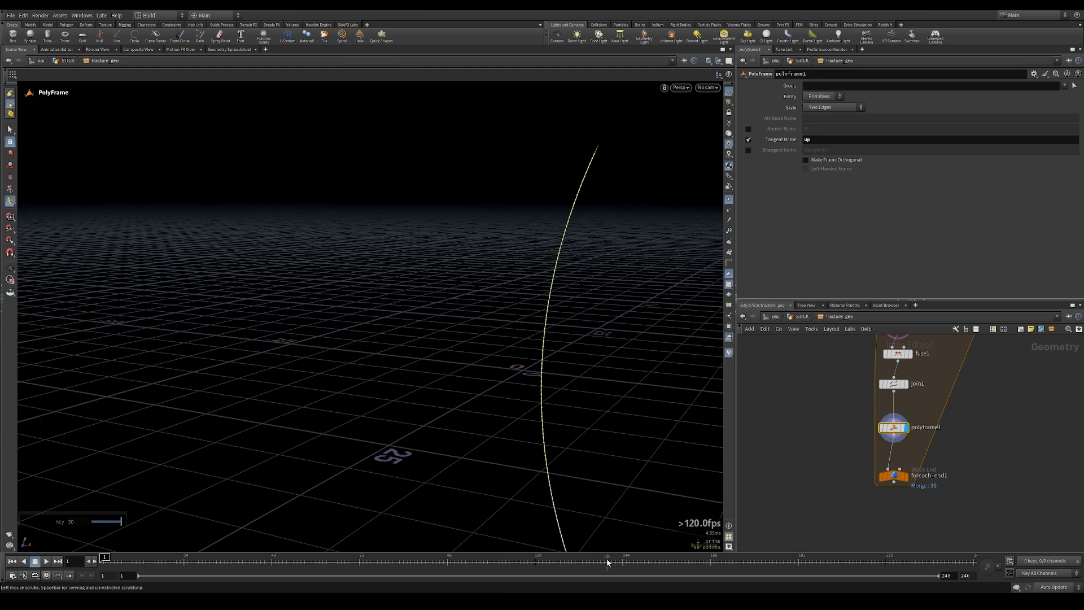
Step: Align the for-each loop's nodes into a vertical chain and display the result of foreach_end1
scroll(819, 395, down, 5)
middle_drag(830, 355, 816, 376)
drag(817, 362, 875, 504)
key(a)
drag(856, 367, 850, 476)
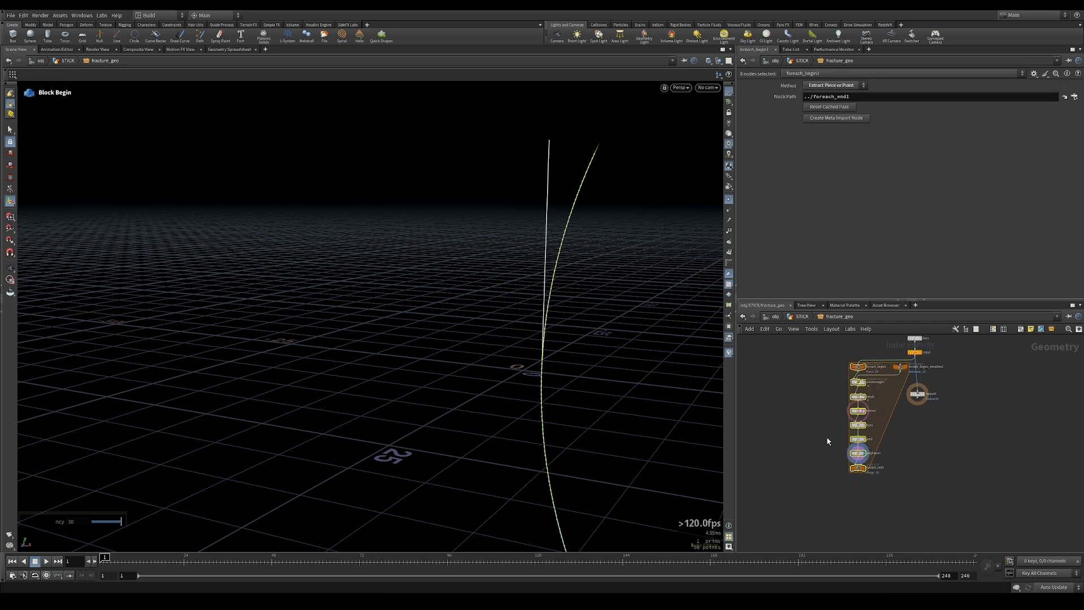
scroll(828, 441, up, 2)
click(890, 491)
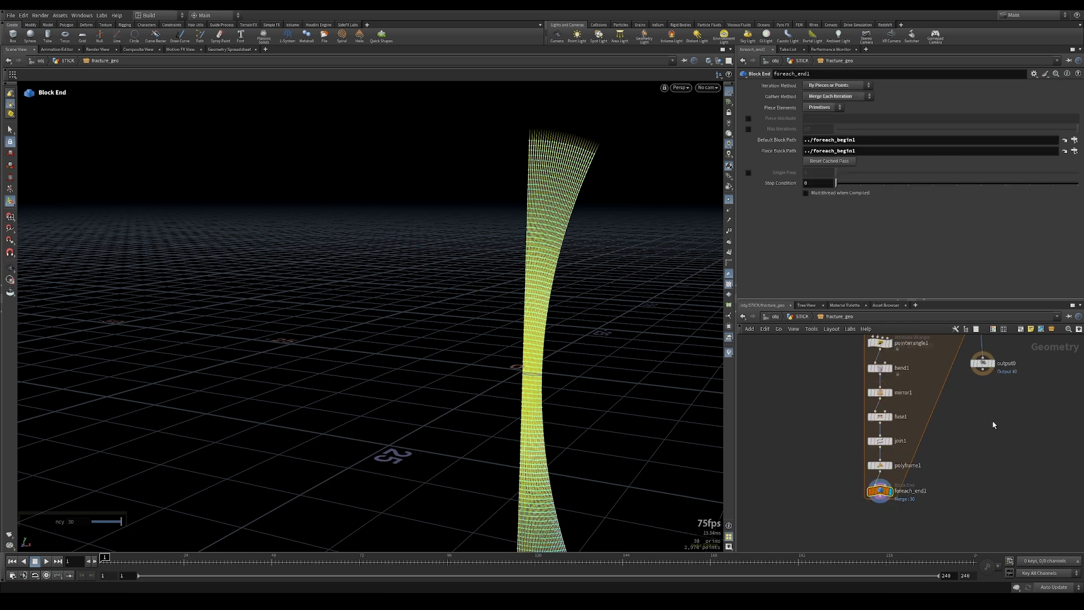
Step: Show the stick geometry as a template reference over the curves and inspect foreach_end1's geometry information
scroll(993, 425, down, 2)
click(890, 341)
scroll(977, 393, up, 2)
scroll(885, 454, up, 2)
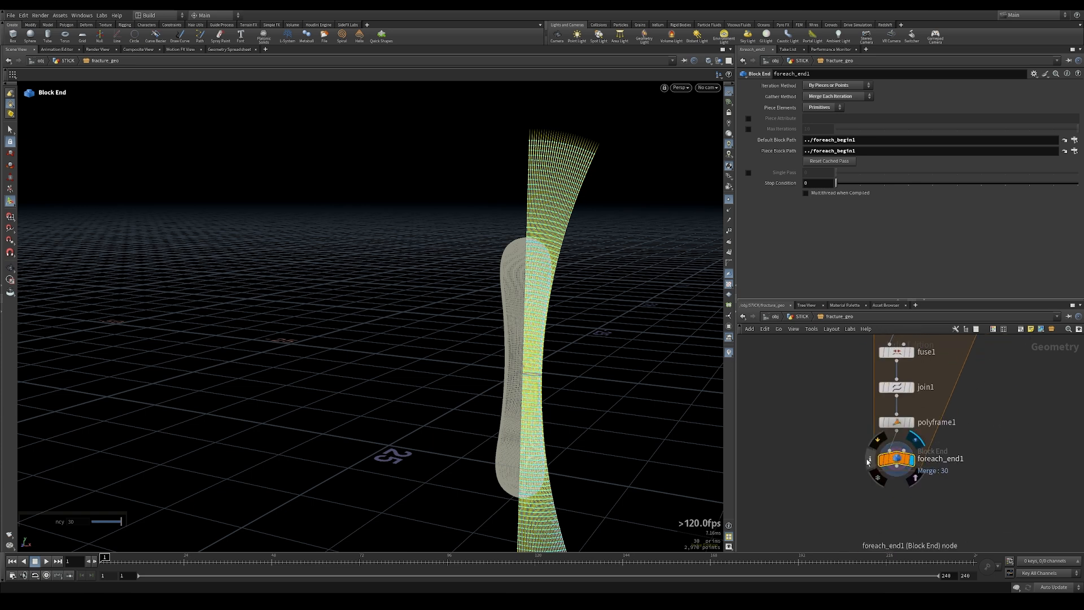
click(869, 462)
click(776, 422)
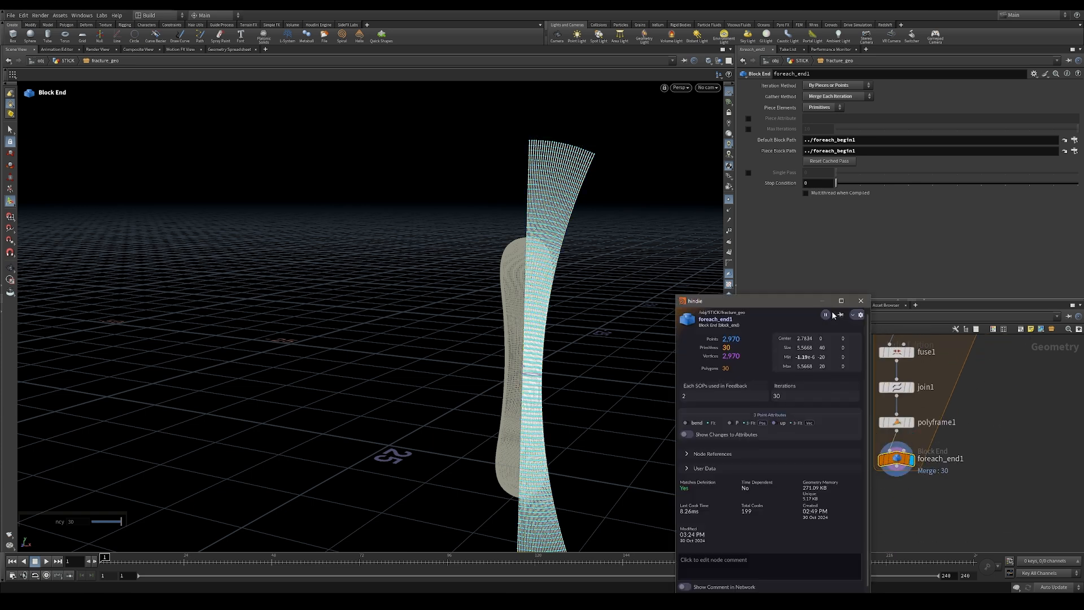
click(860, 300)
key(Escape)
Step: Add a Mirror node below foreach_end1, connect it to the loop's output and display it
drag(503, 361, 662, 341)
key(Tab)
text(mir)
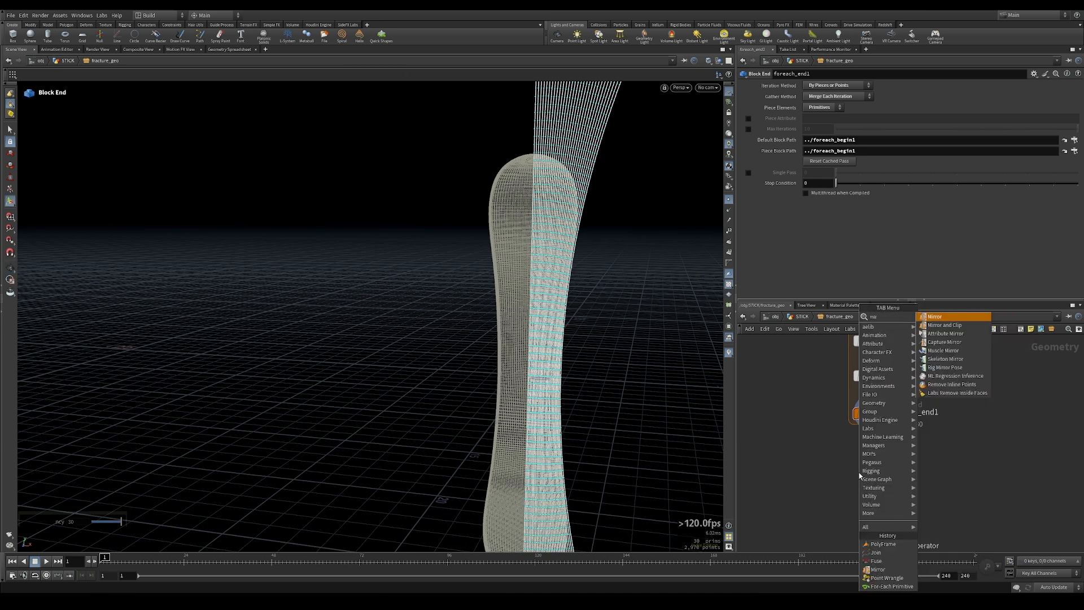
key(Return)
click(868, 475)
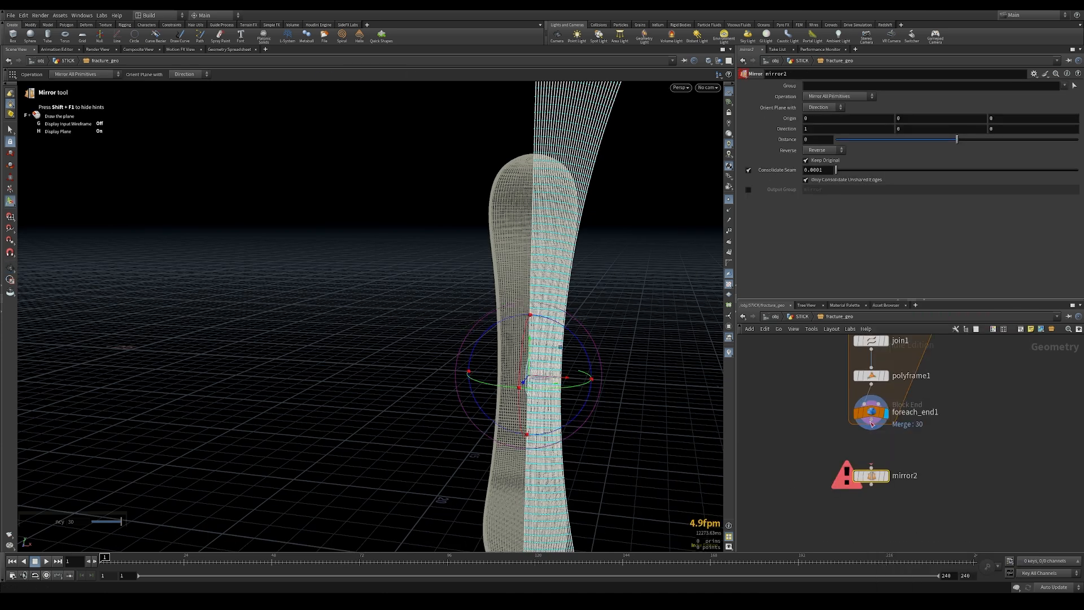
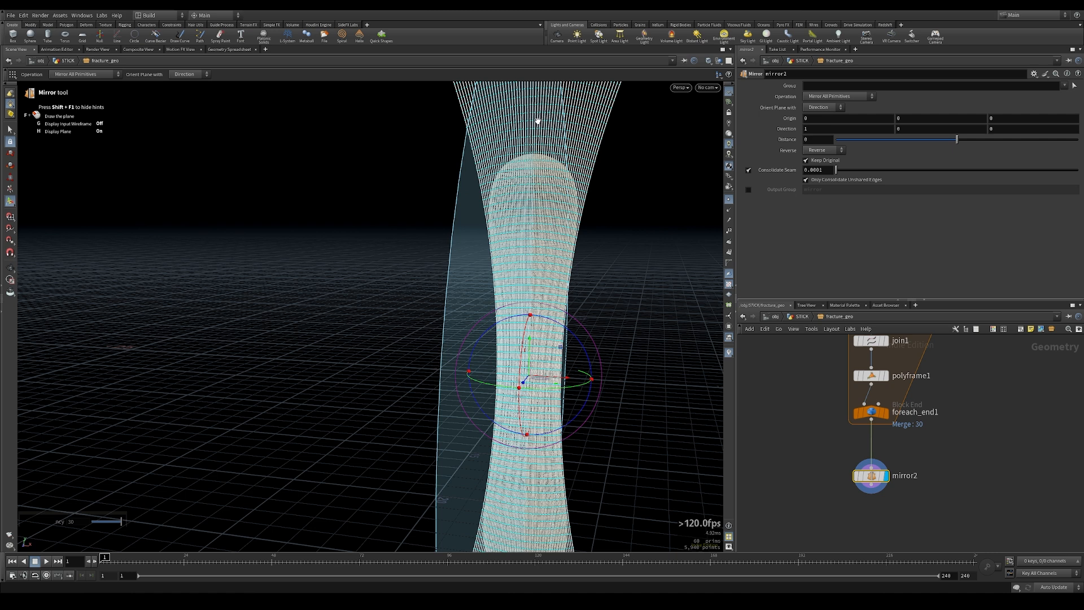
Step: Check the mirrored lines in the front view and set mirror2's group to * ^0 to exclude primitive 0
key(space+3)
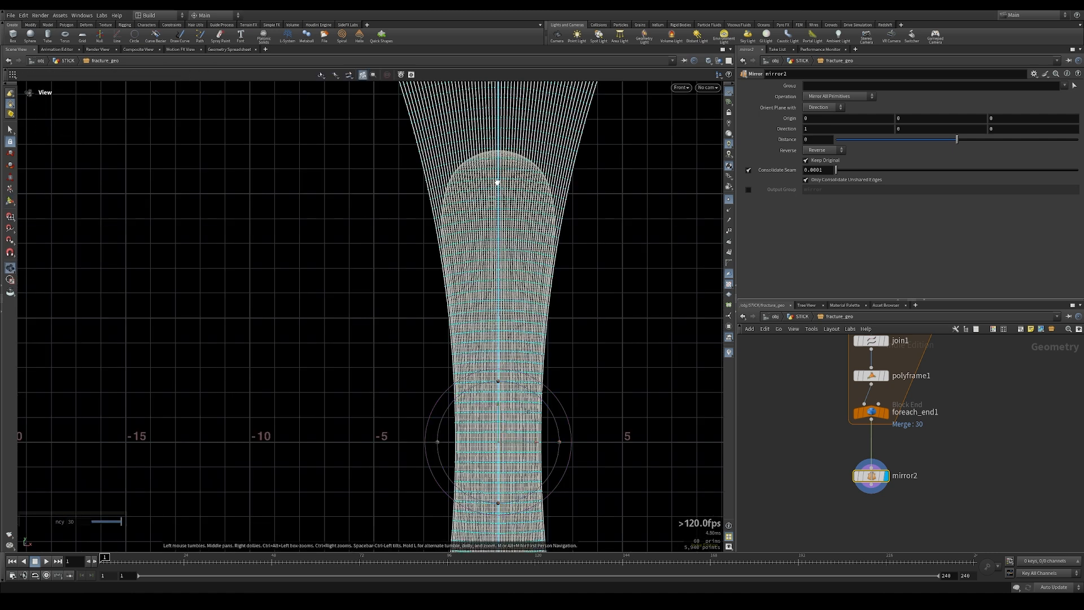
key(space+1)
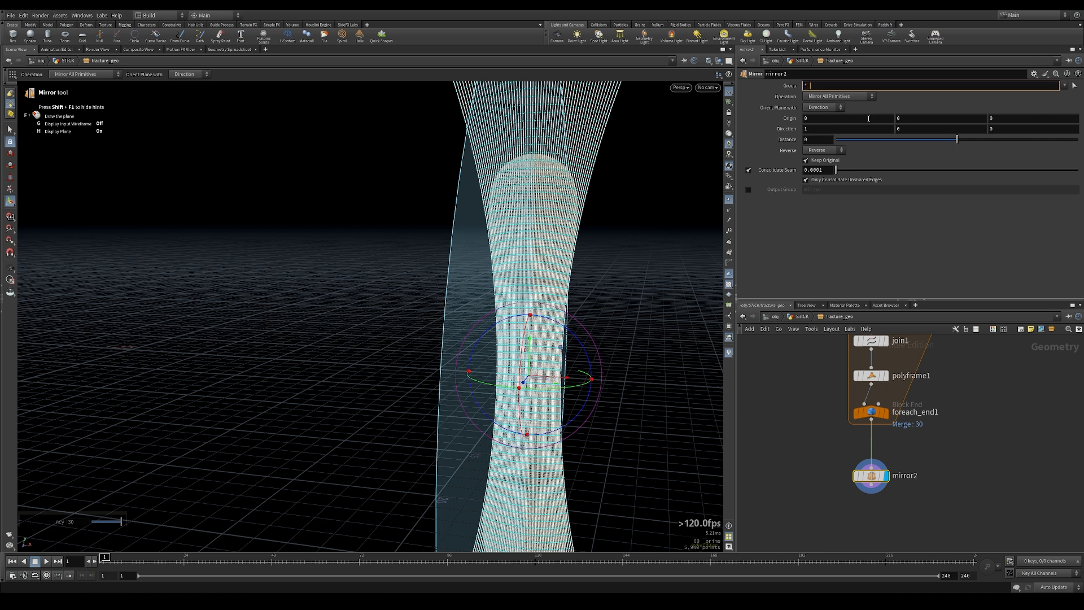
key(Return)
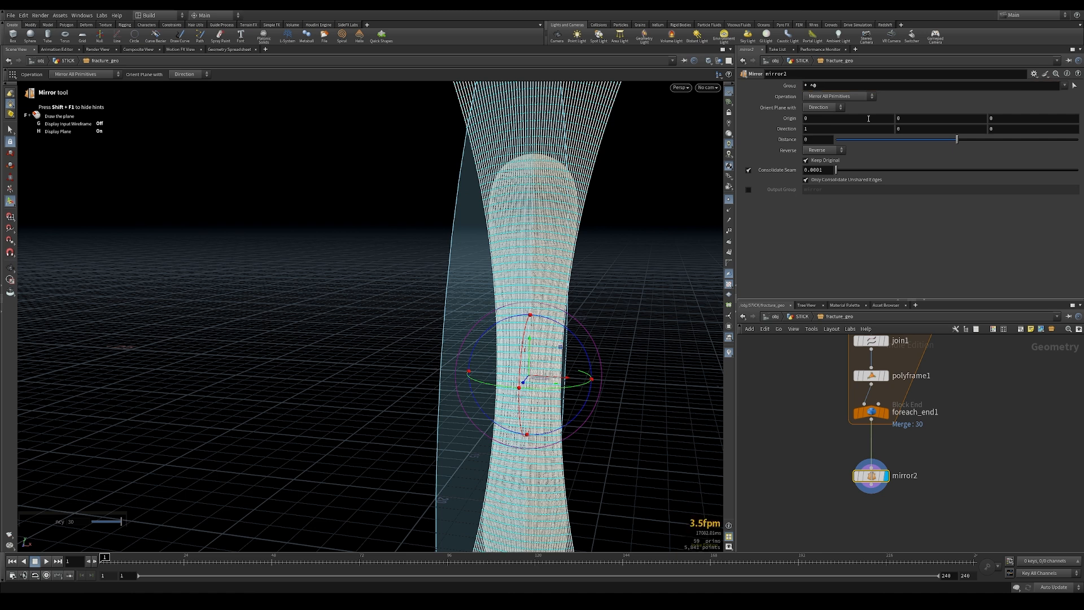
Step: Turn off mirror2's Keep Original to check the centre line over the stick in front view, and restore it
middle_drag(823, 448, 840, 418)
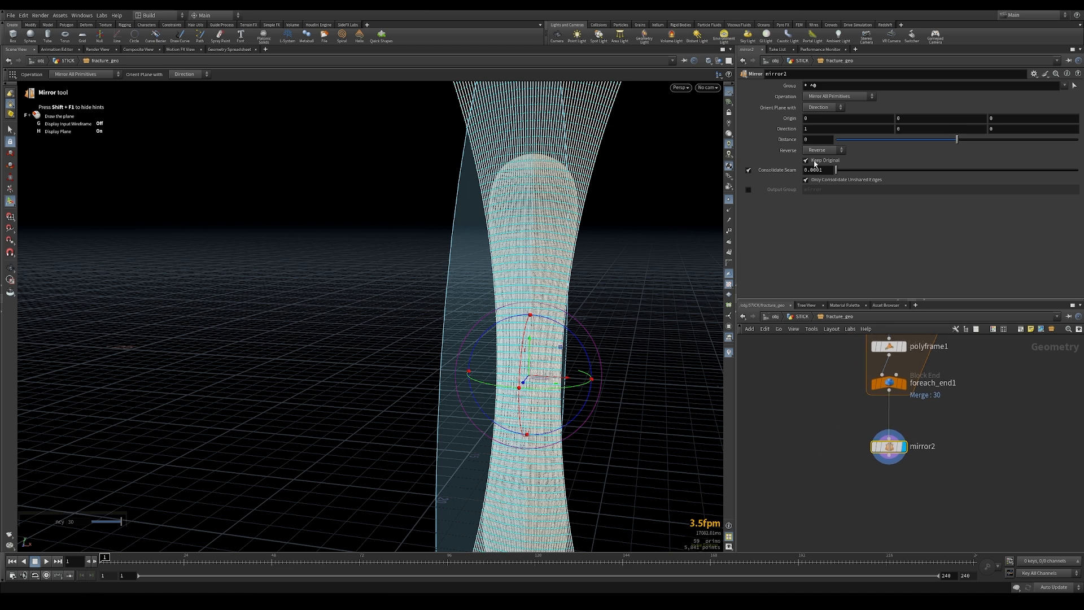
click(806, 160)
key(Escape)
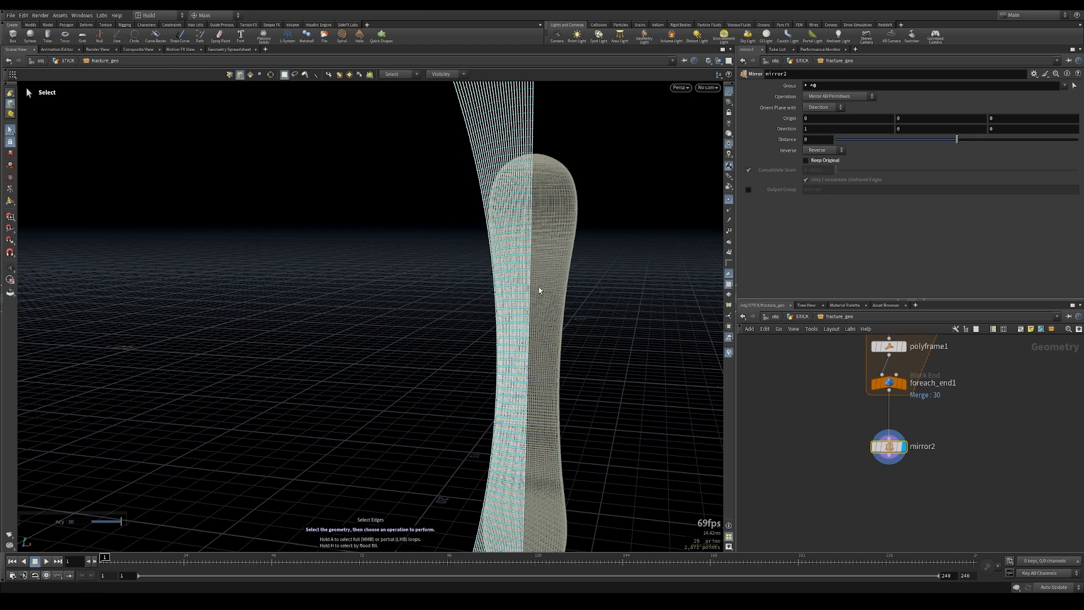
key(space+3)
right_drag(513, 227, 892, 220)
middle_drag(486, 232, 489, 429)
right_drag(459, 220, 756, 229)
scroll(488, 240, up, 2)
key(s)
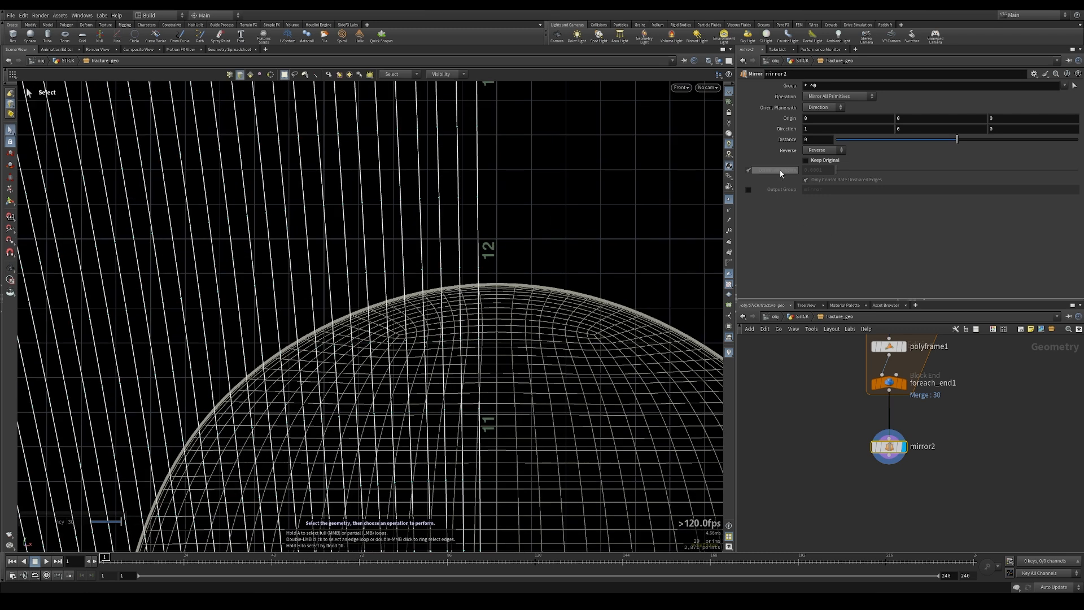
click(817, 162)
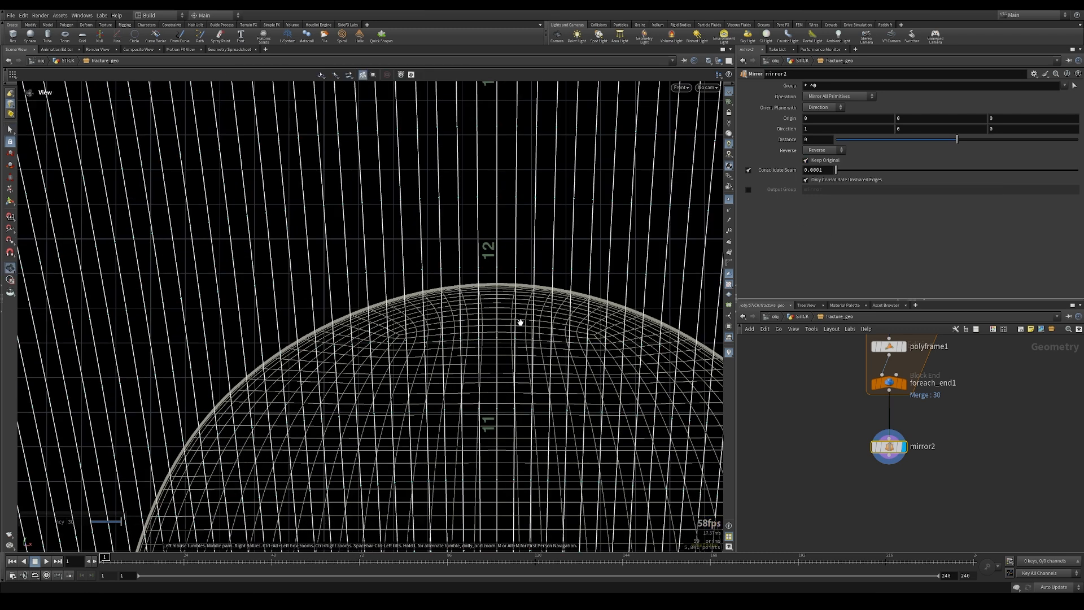
Step: Add a PolyExtrude node below mirror2, connect it to the mirrored lines and display it
key(space+1)
right_drag(455, 395, 365, 382)
middle_drag(520, 491, 527, 348)
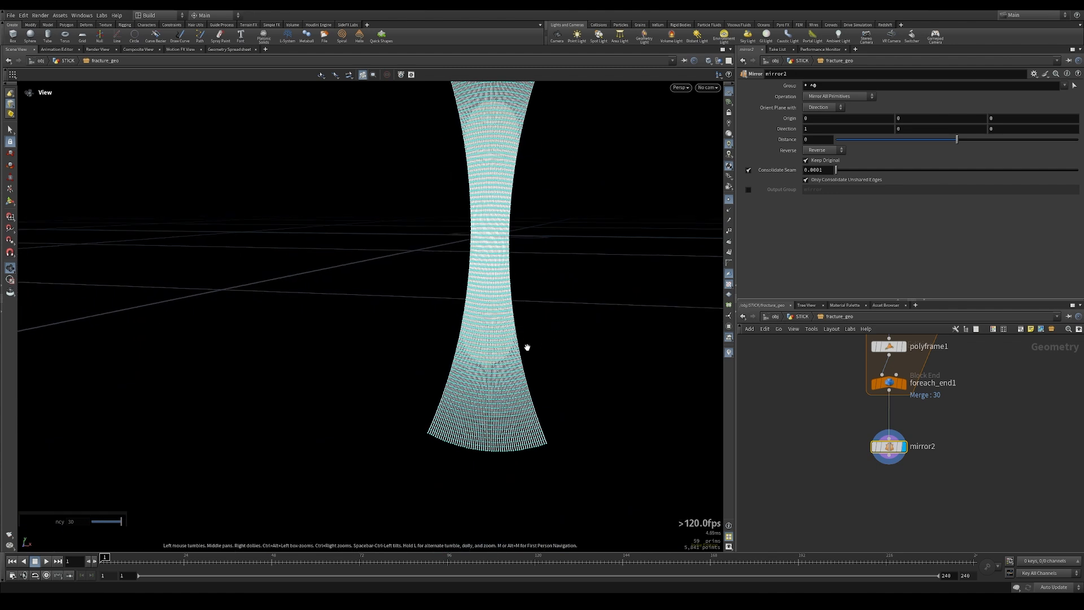
middle_drag(837, 509, 838, 470)
key(Tab)
text(ext)
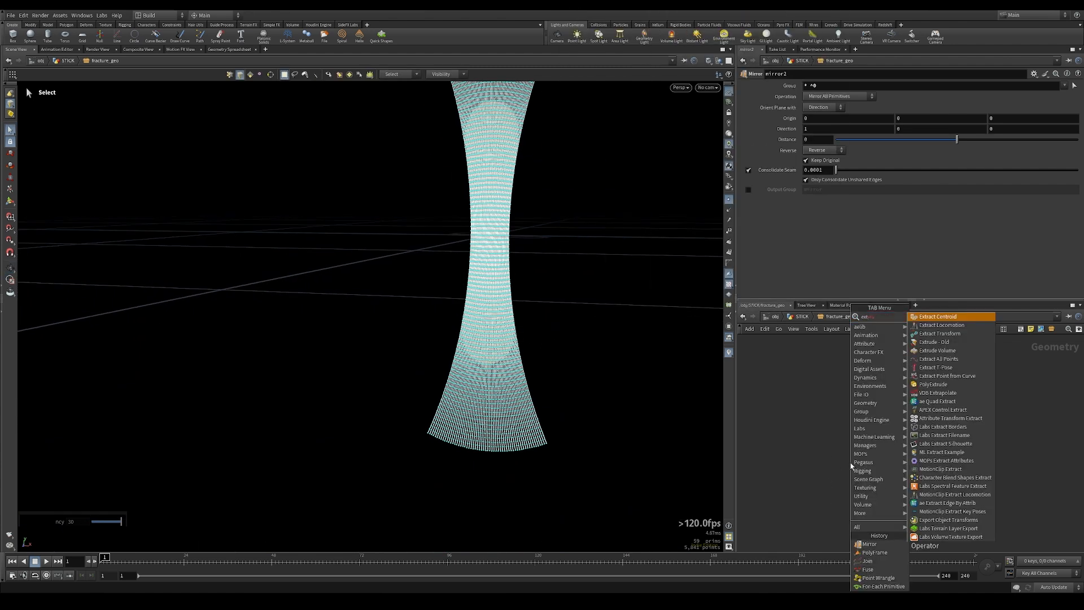
click(933, 384)
click(889, 456)
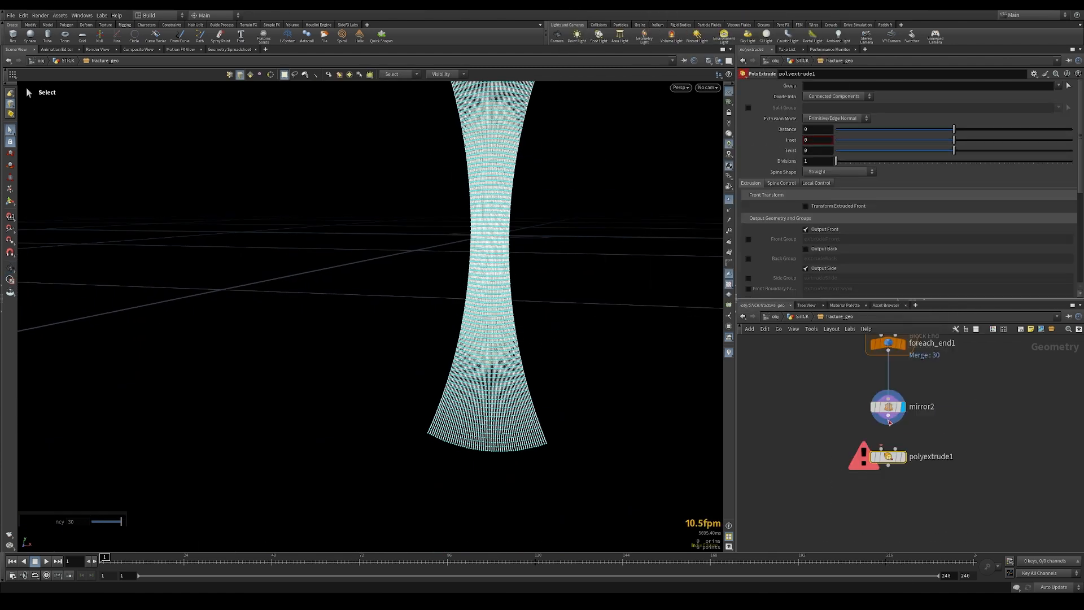
click(909, 458)
click(902, 456)
Step: Enable Transform Extruded Front on polyextrude1 and set its Z translate to 10
drag(429, 283, 453, 329)
middle_drag(453, 329, 445, 349)
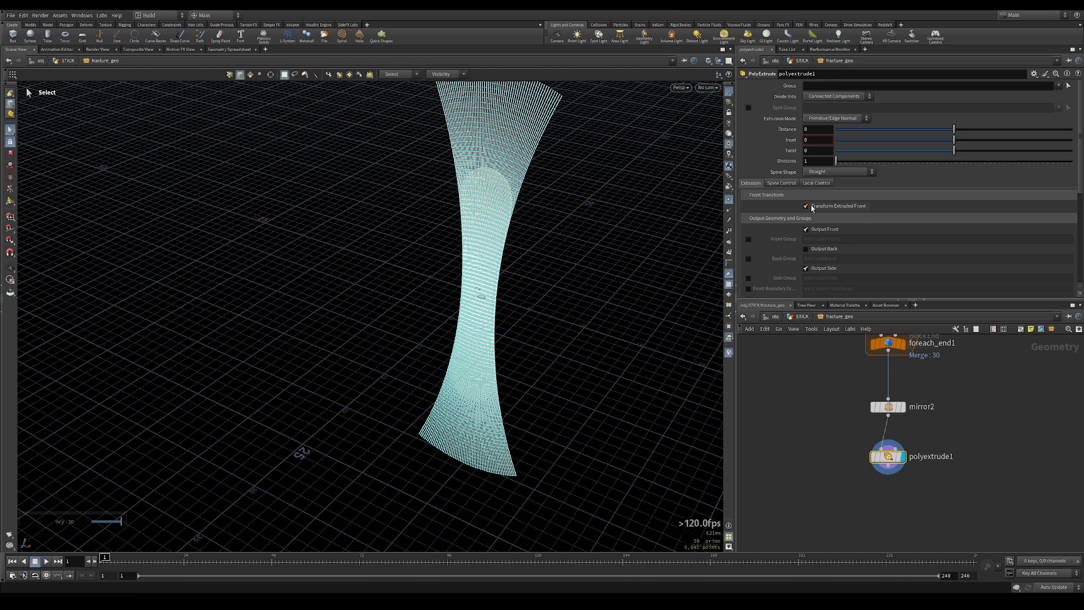
middle_drag(1005, 238, 1051, 221)
key(ctrl+z)
click(823, 218)
click(816, 229)
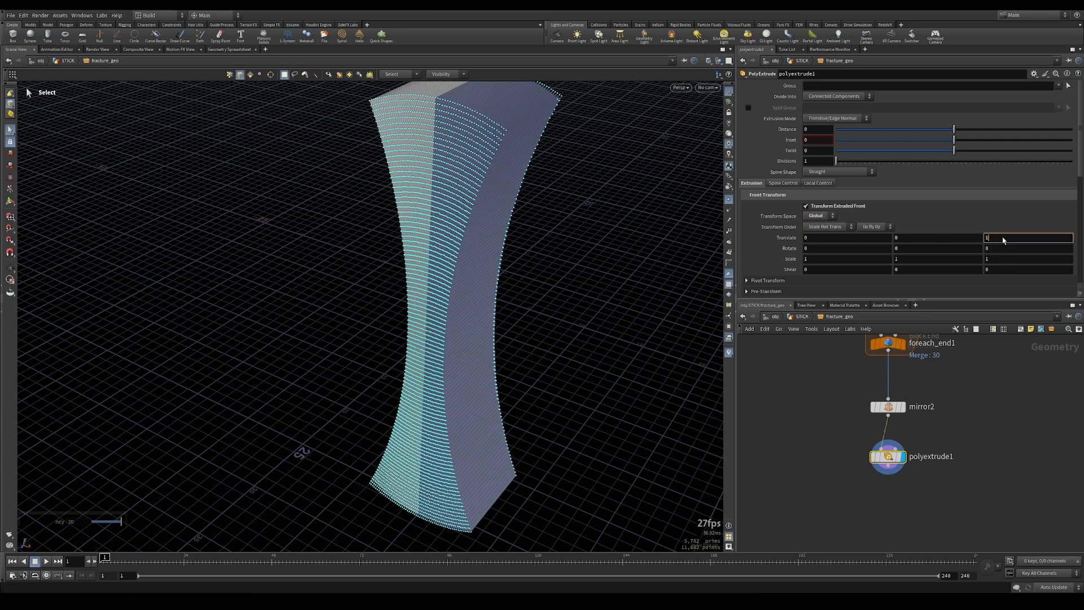
text(0)
key(Return)
Step: Add a Transform node below polyextrude1, connect it to the extrusion and display it
middle_drag(853, 531, 848, 489)
key(Tab)
text(tr)
key(Return)
click(879, 473)
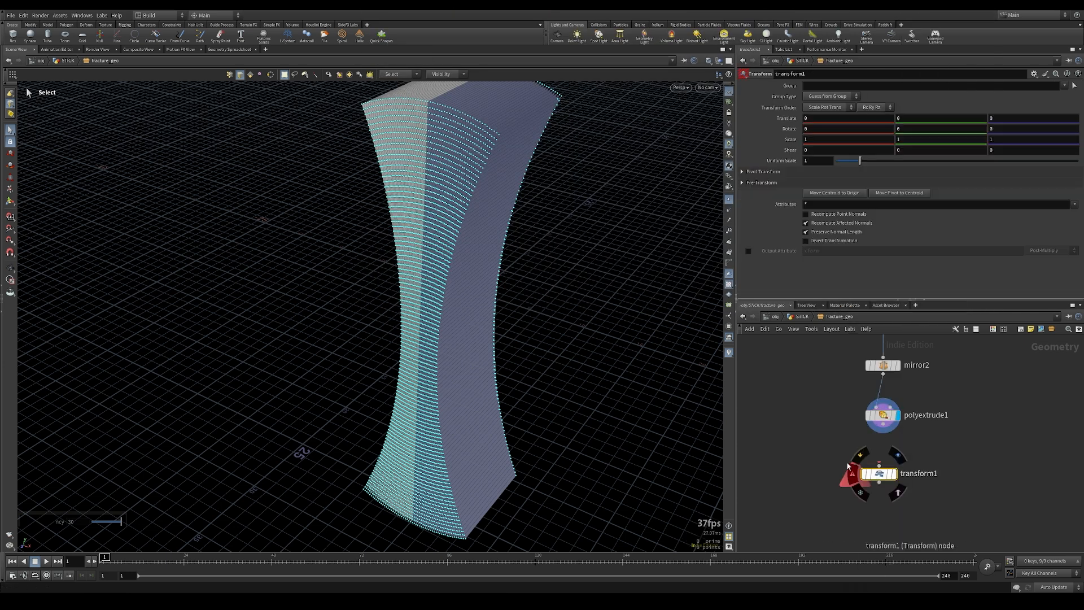
click(883, 433)
click(879, 466)
click(893, 474)
alt+drag(556, 379, 404, 388)
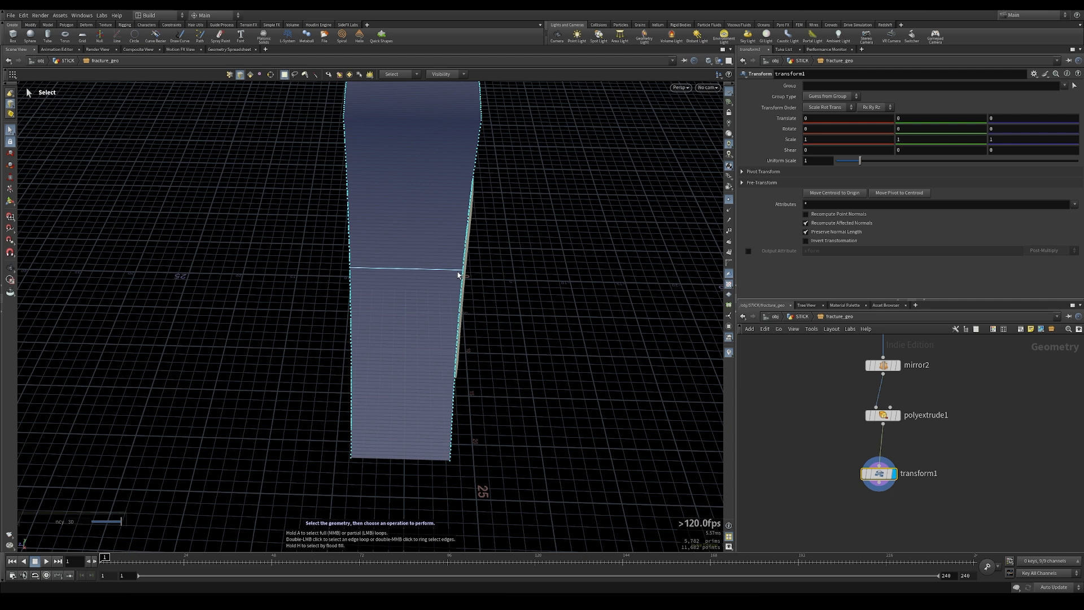
Step: Copy polyextrude1's front-transform Z translate and paste it as a relative reference into transform1's Z translate
click(882, 415)
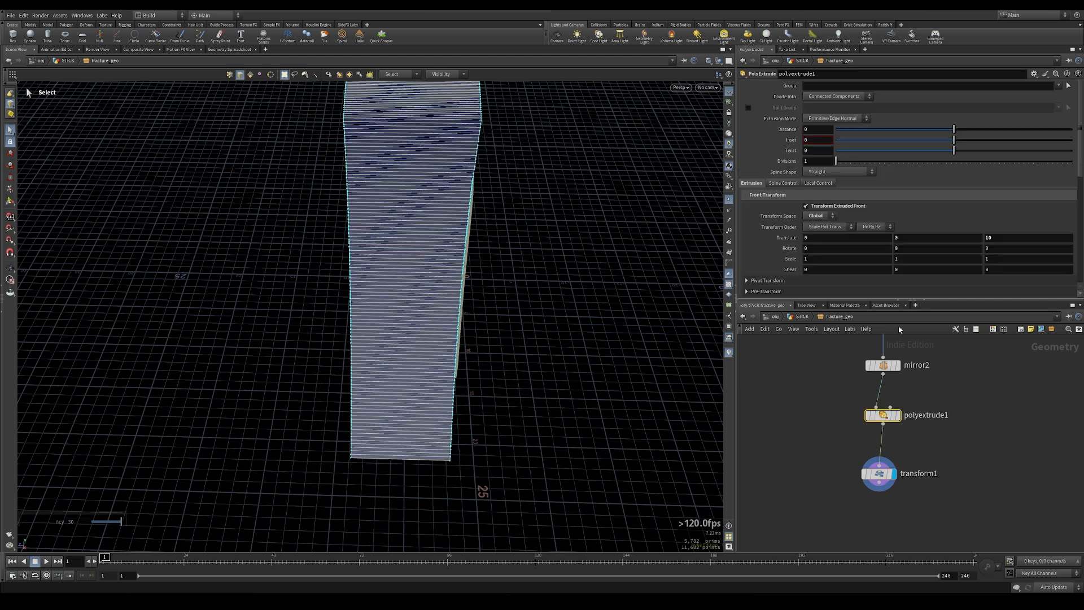
right_click(1008, 238)
click(1007, 299)
click(875, 473)
right_click(1003, 120)
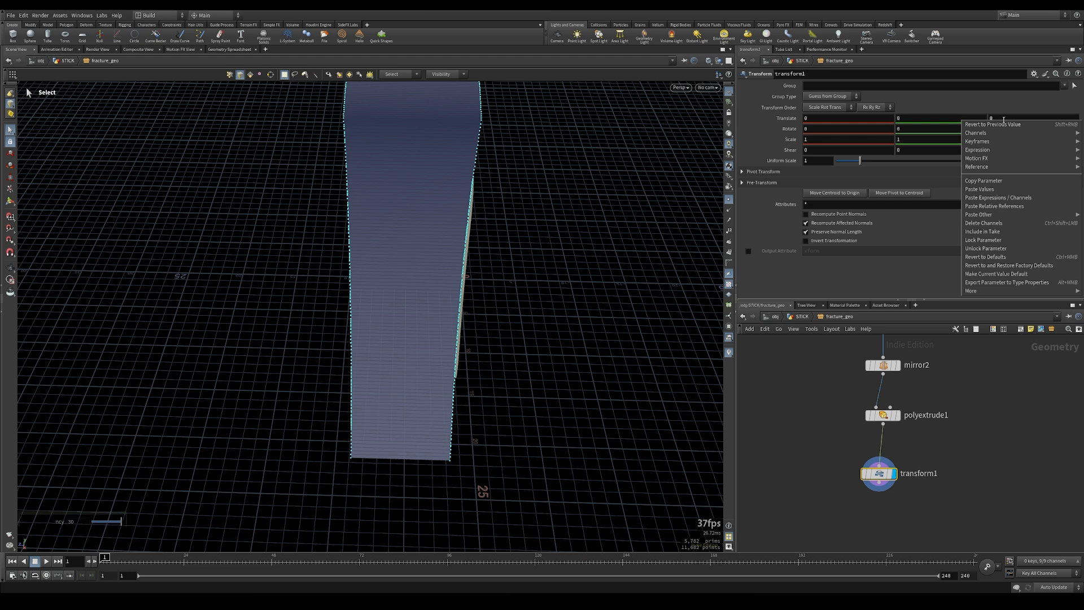
click(1021, 207)
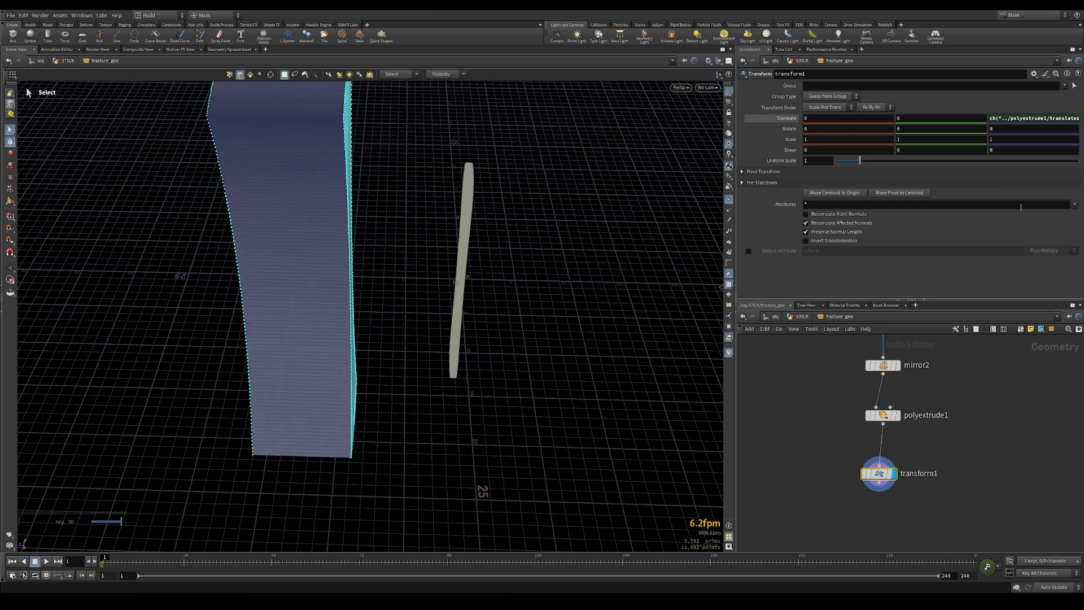
Step: Edit transform1's Z translate expression to the negative of the referenced extrusion value divided by 2
click(989, 118)
text(-)
key(Return)
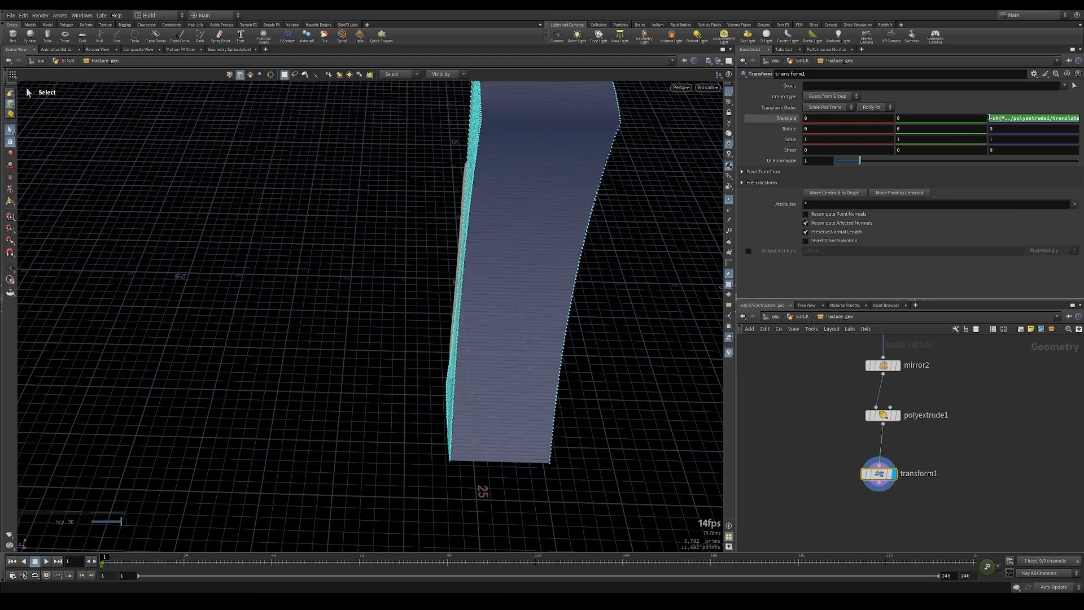
click(1000, 119)
click(1000, 119)
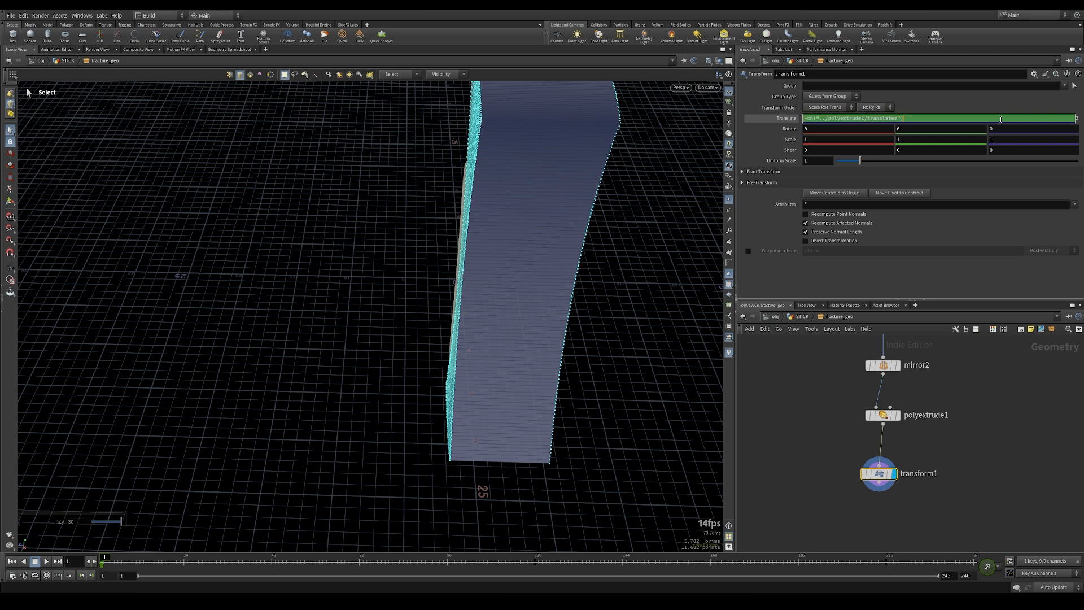
text(/2)
key(Return)
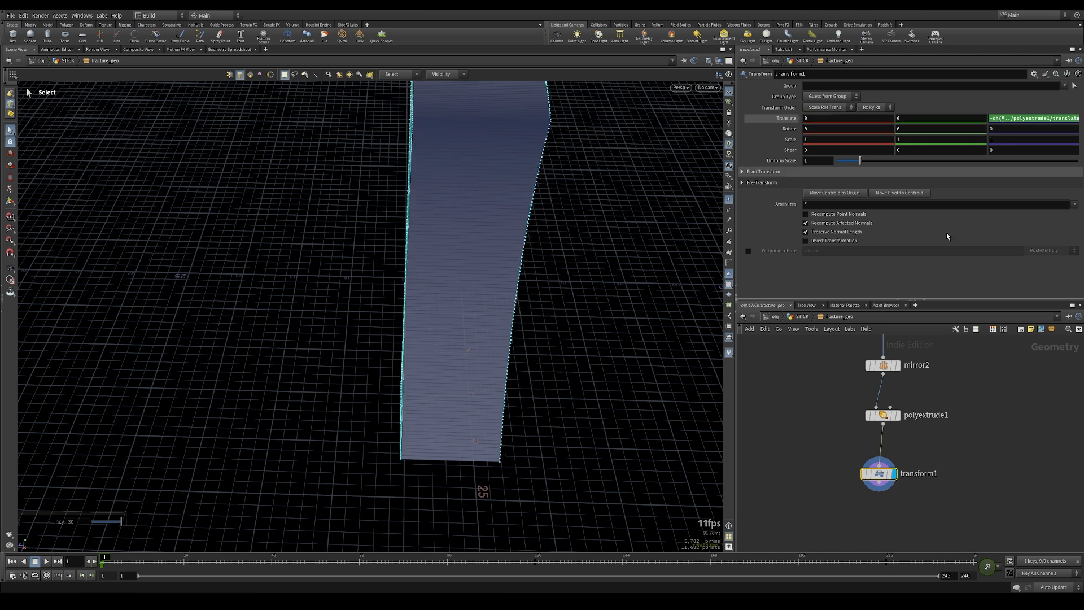
Step: Examine the extruded surfaces' position around the stick in top and perspective views, using wireframe and shaded display
key(space+2)
key(w)
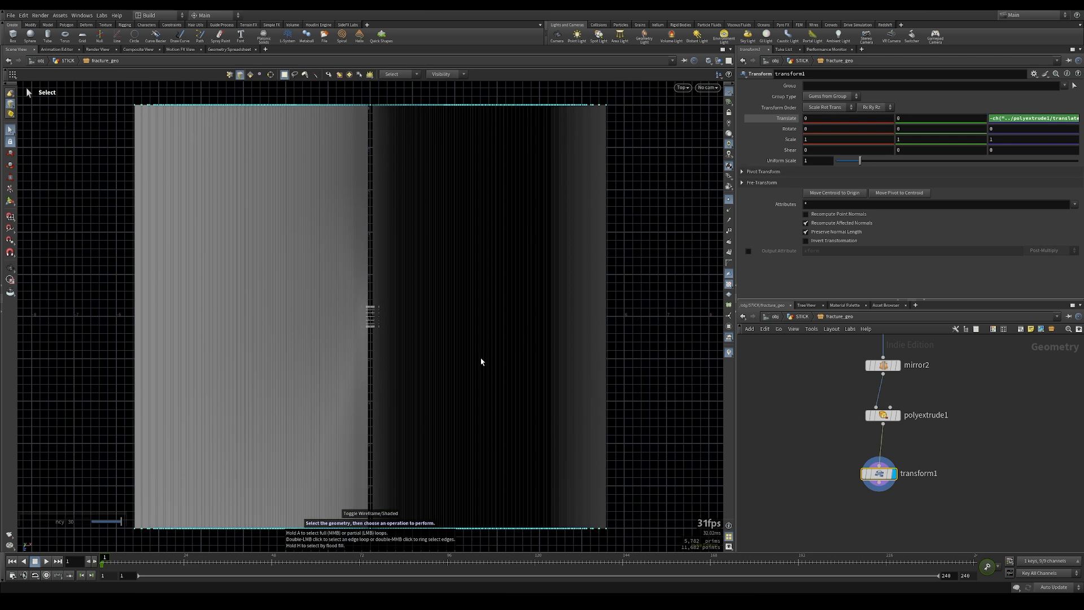
key(space+1)
alt+drag(480, 358, 619, 322)
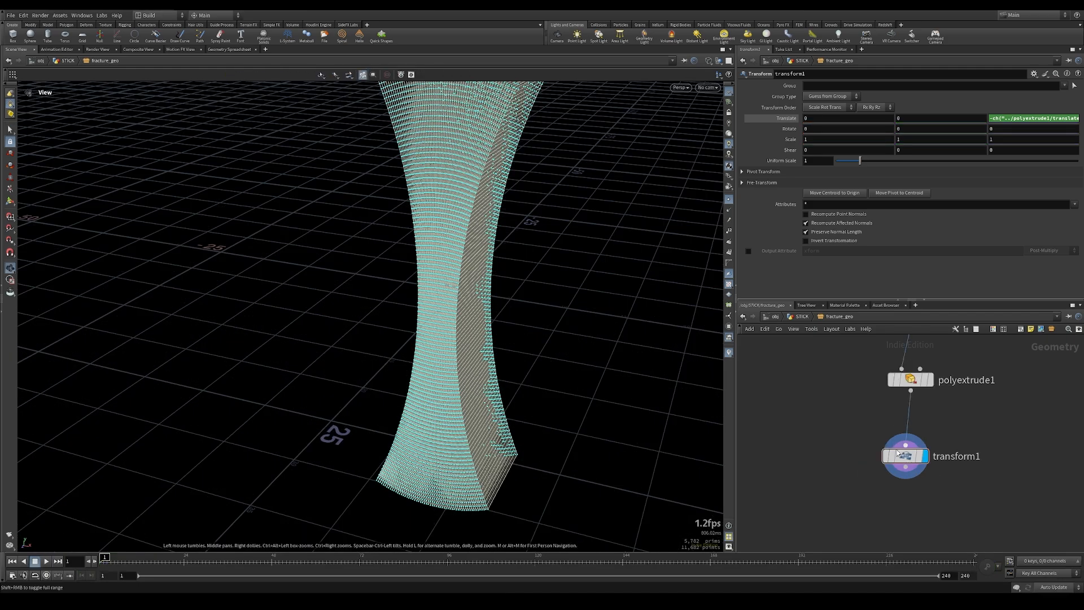
click(898, 451)
key(w)
mouse_move(554, 327)
mouse_down()
mouse_move(492, 308)
mouse_move(514, 290)
mouse_move(452, 346)
mouse_move(508, 355)
mouse_move(429, 277)
mouse_move(485, 271)
mouse_move(532, 370)
mouse_move(457, 209)
mouse_up()
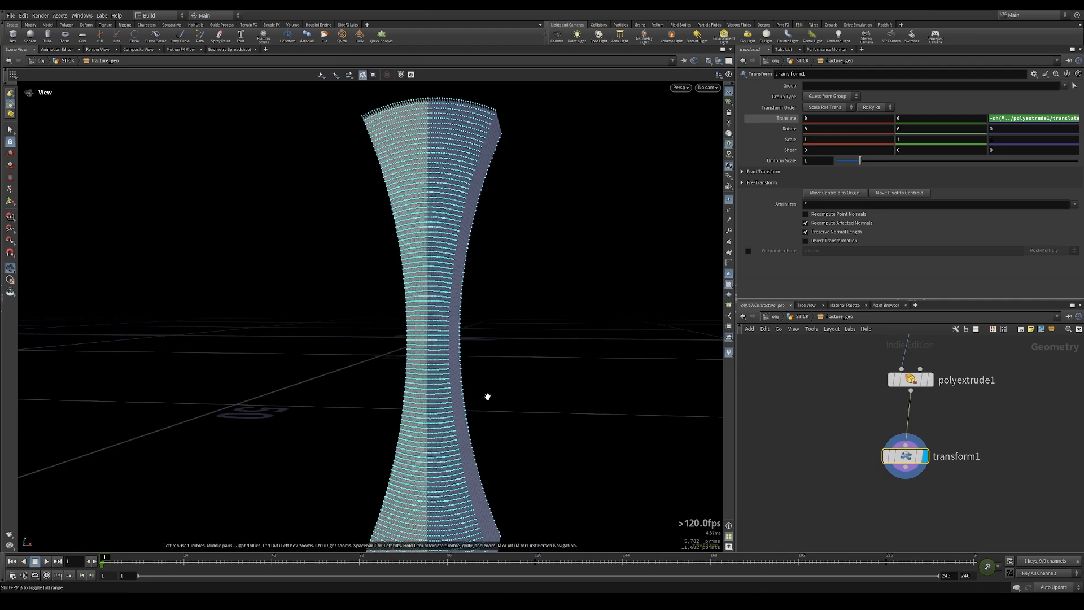
drag(487, 396, 433, 371)
drag(496, 321, 430, 315)
right_drag(431, 314, 477, 307)
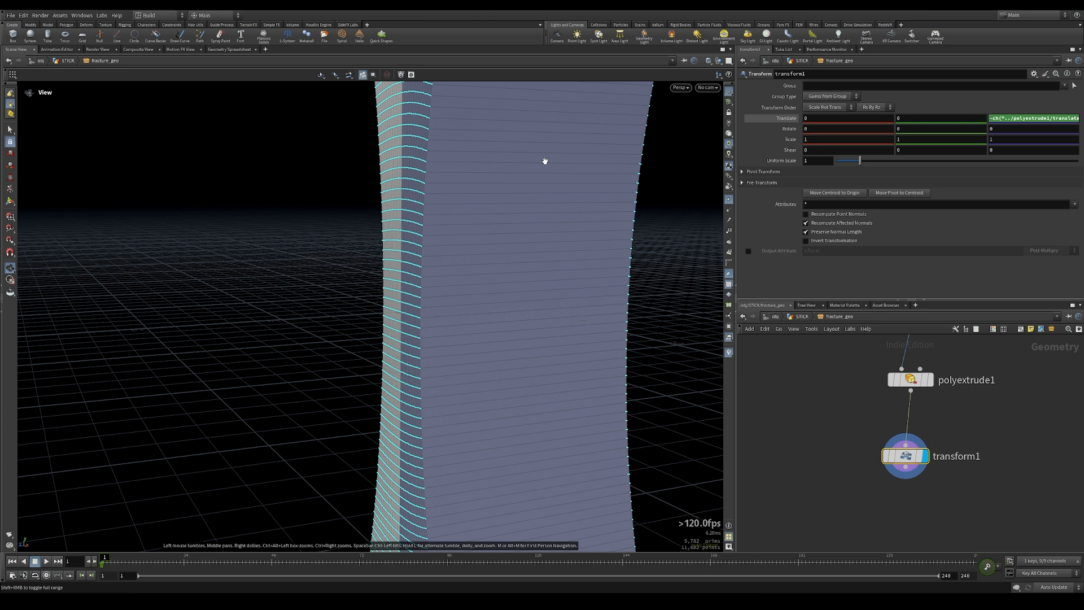
Step: Set polyextrude1's divisions to 25 and check the subdivided surfaces in the viewport
click(910, 380)
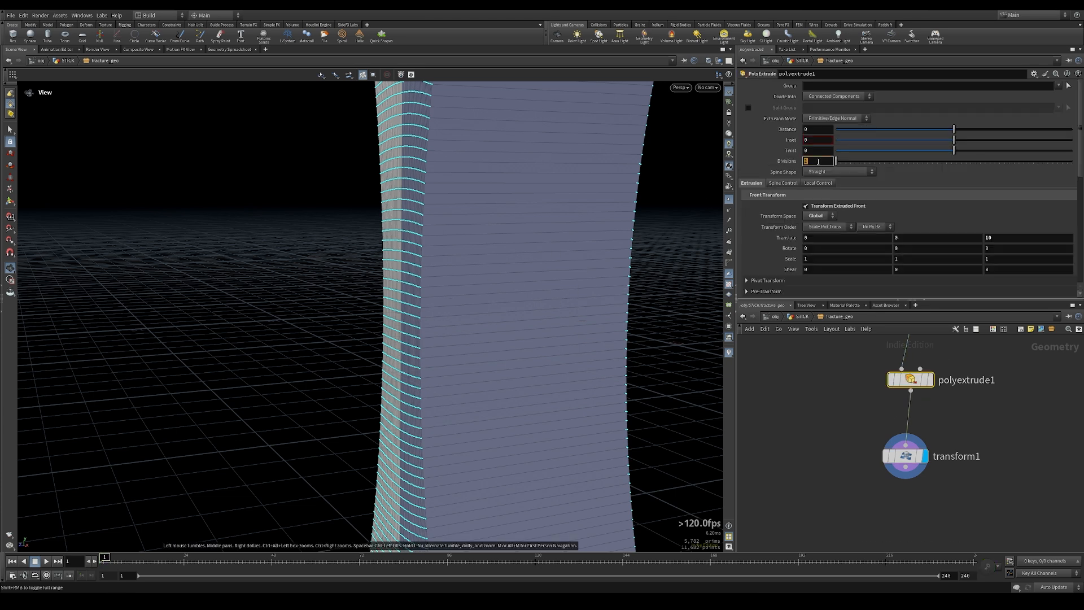
key(Return)
drag(547, 211, 580, 229)
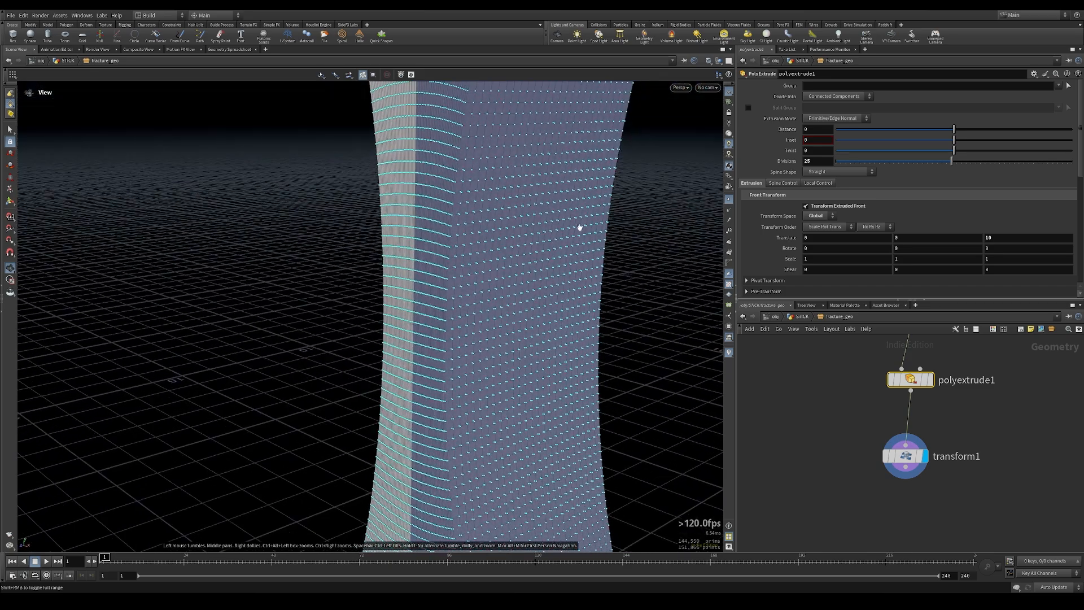
Step: Add a Normal node after transform1, connect it and make it the displayed node
scroll(579, 228, down, 3)
middle_drag(844, 515, 845, 421)
key(Tab)
text(rem)
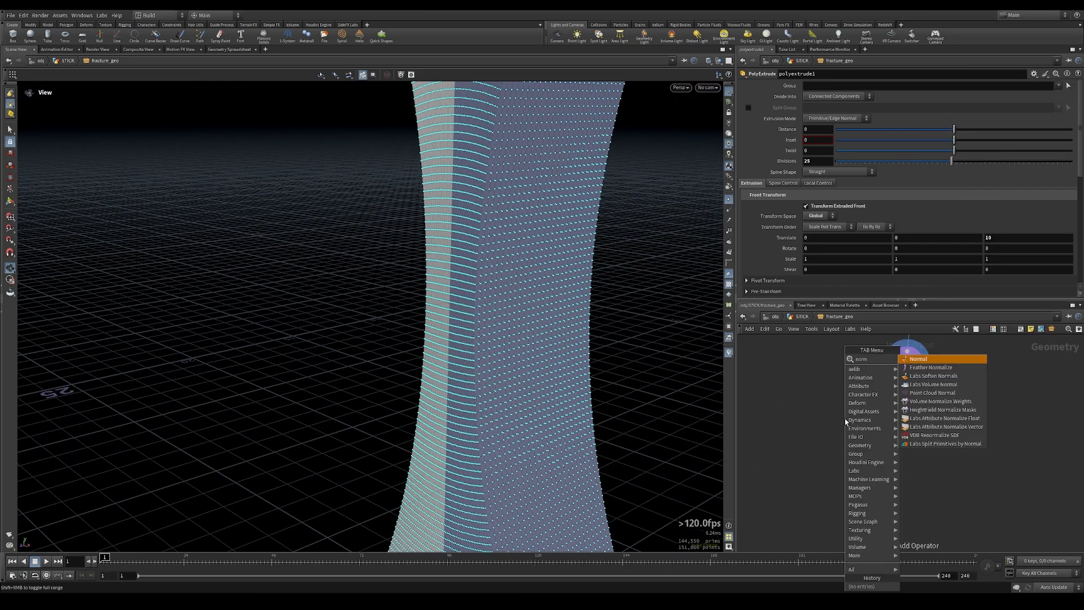
key(Return)
click(909, 435)
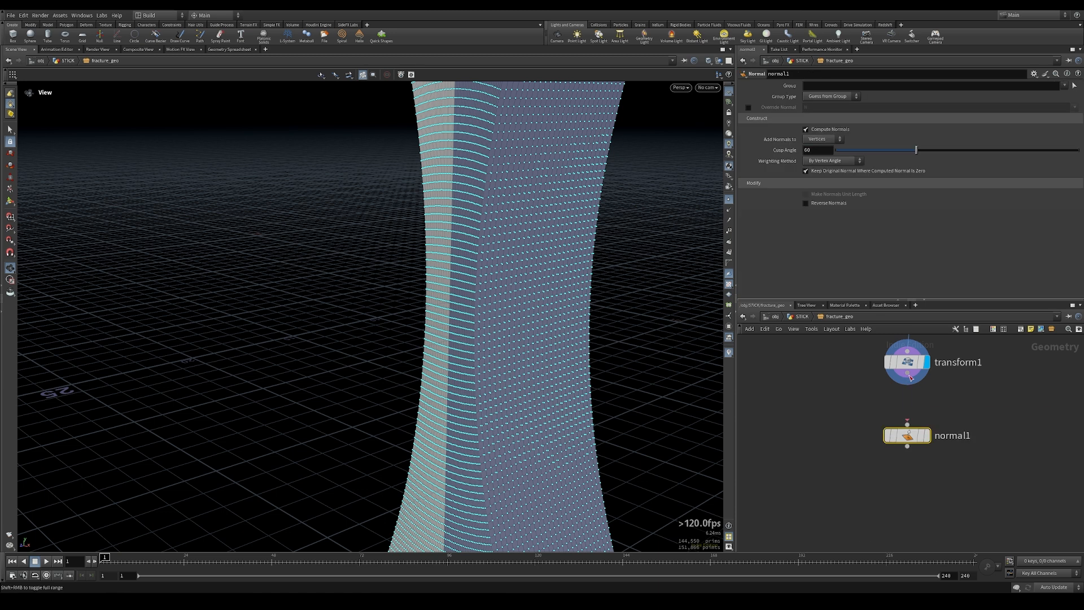
click(926, 435)
Step: Set the Reverse option of the mirror2 node to No Change
scroll(856, 423, down, 2)
middle_drag(847, 406, 859, 477)
click(892, 443)
drag(493, 321, 536, 321)
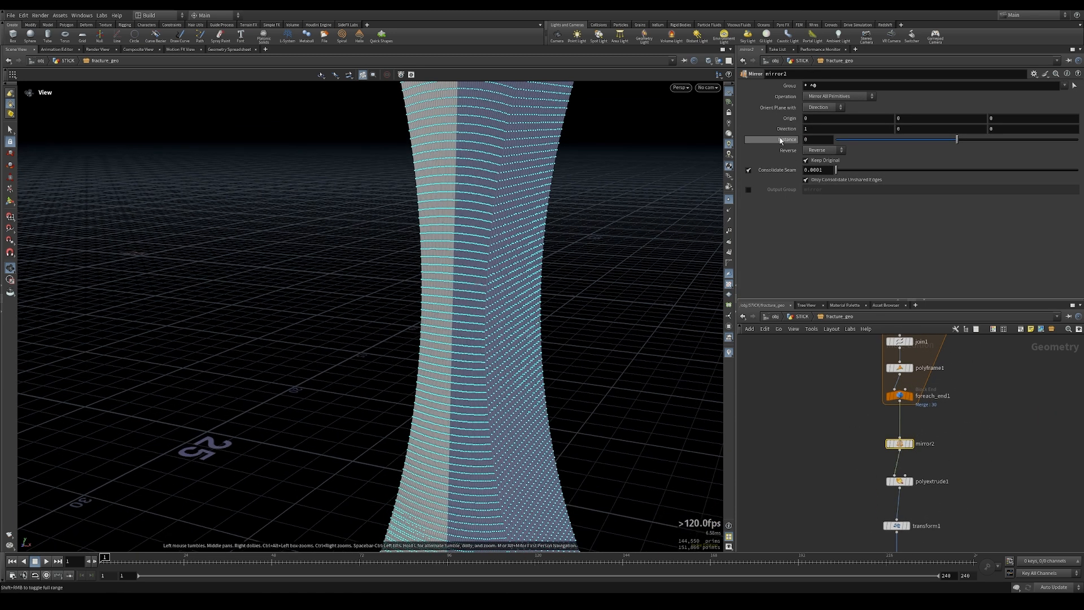
click(820, 150)
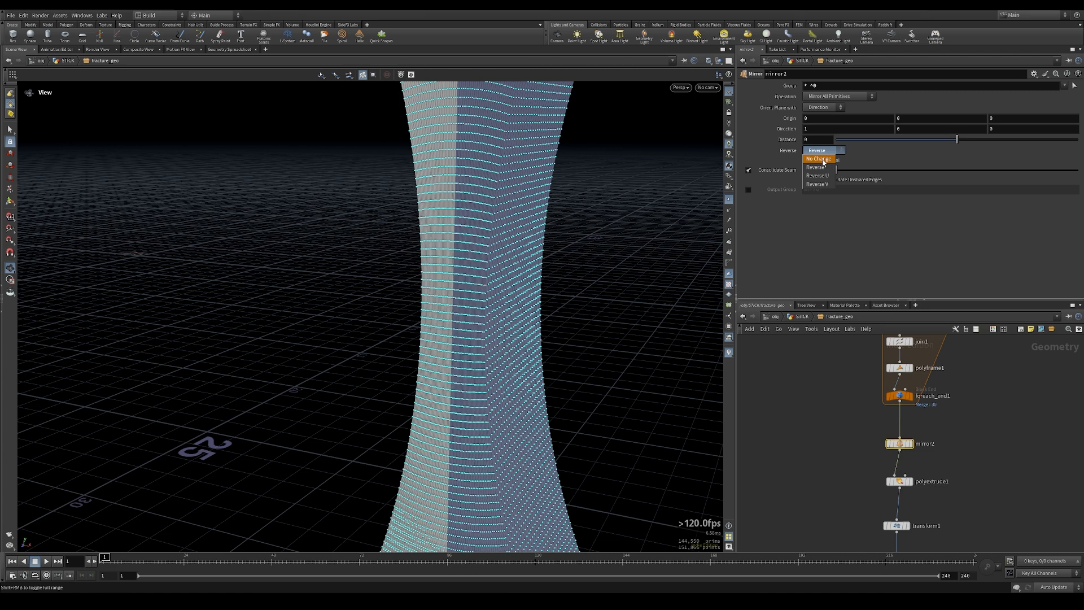
click(820, 158)
mouse_move(559, 235)
mouse_down()
mouse_move(578, 307)
mouse_move(355, 304)
mouse_move(560, 290)
mouse_up()
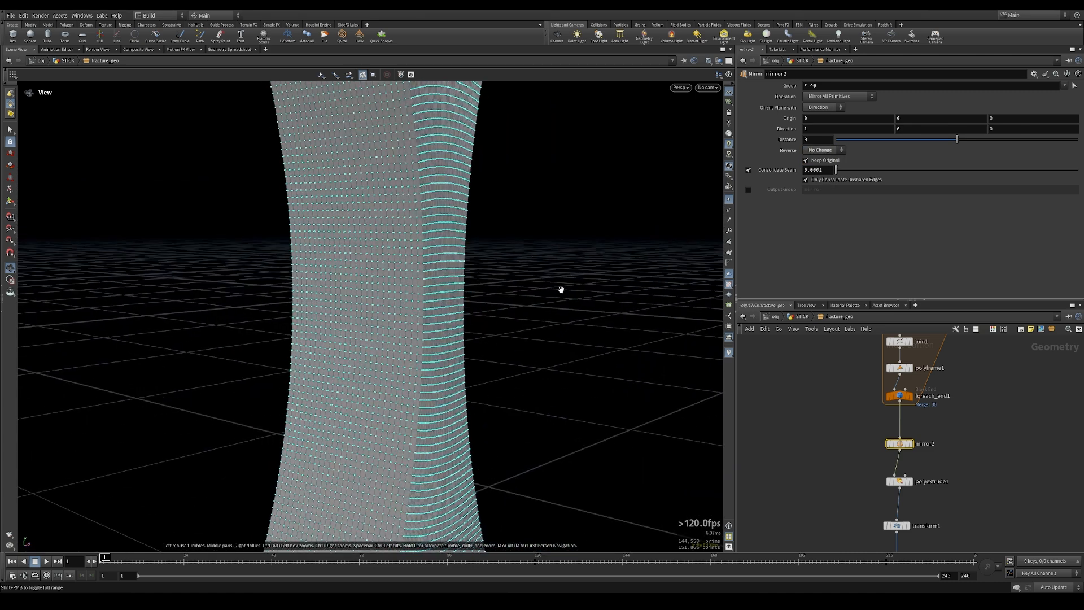
Step: Line up the mirror2, polyextrude1, transform1 and normal1 nodes in an evenly spaced column
scroll(867, 473, down, 4)
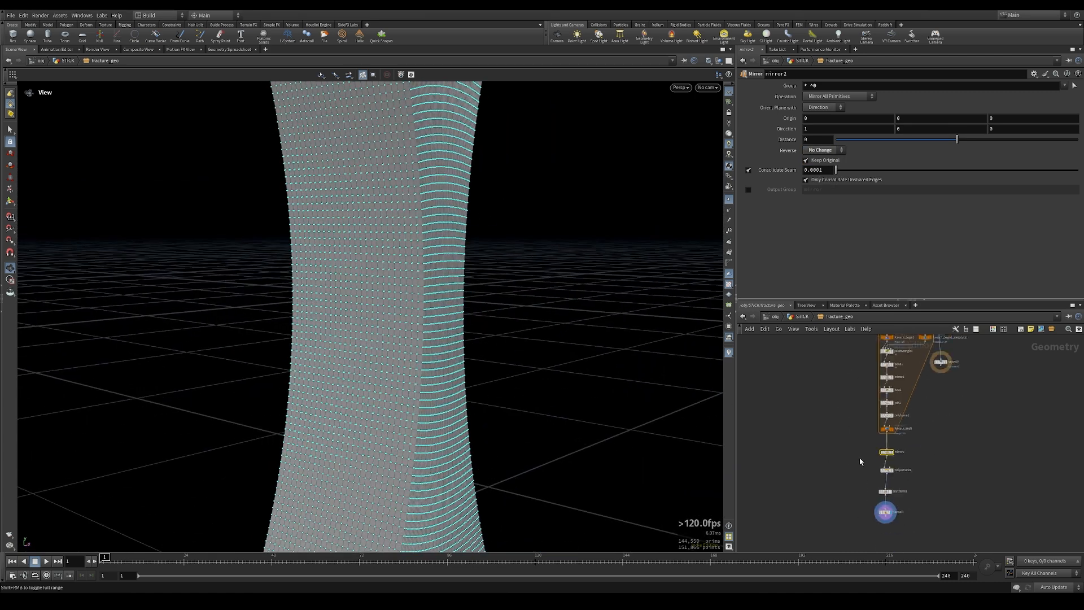
drag(857, 463, 902, 524)
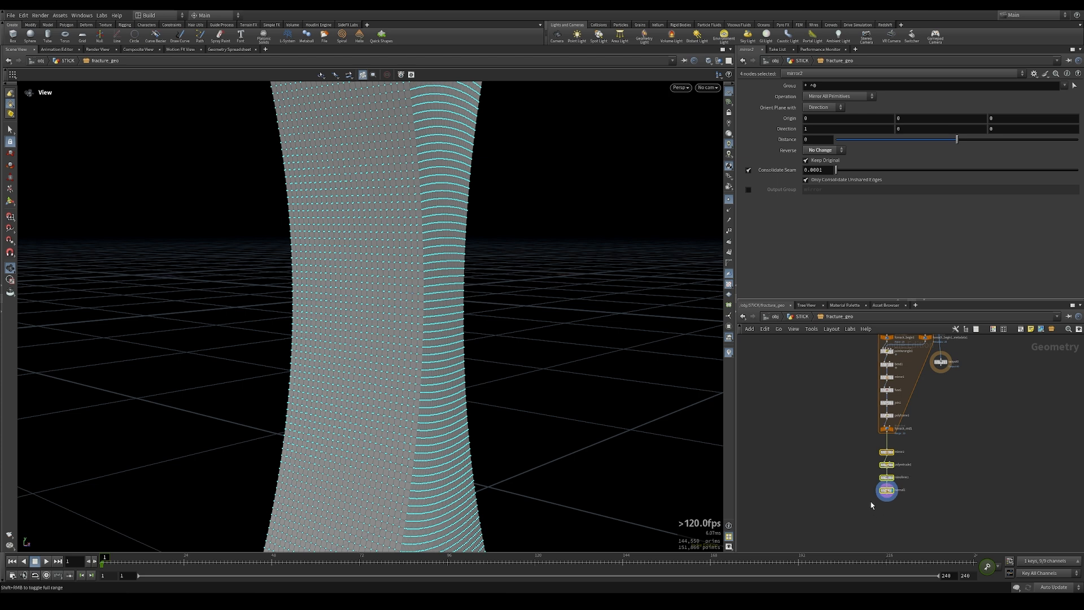
key(f)
Step: Add a Point VOP node after normal1 and open its internal network
click(874, 475)
key(Tab)
text(pointvop)
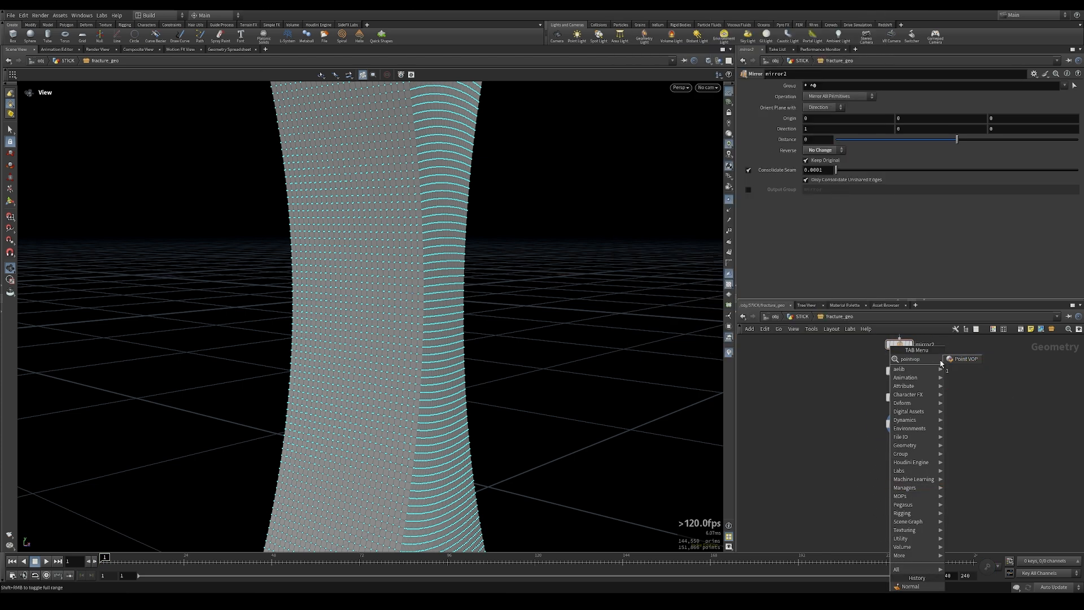
key(Return)
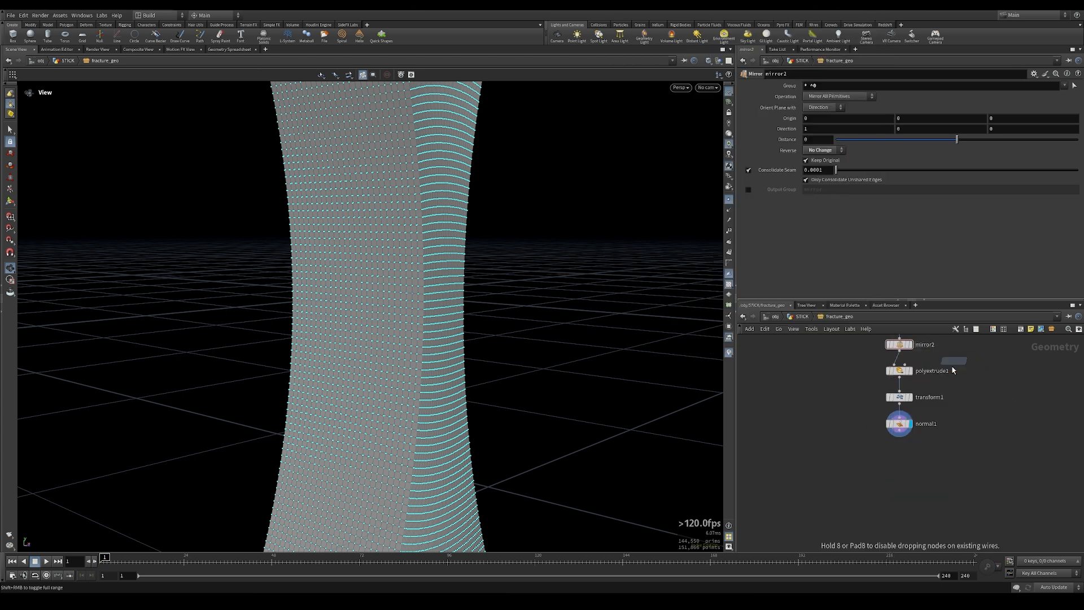
click(902, 467)
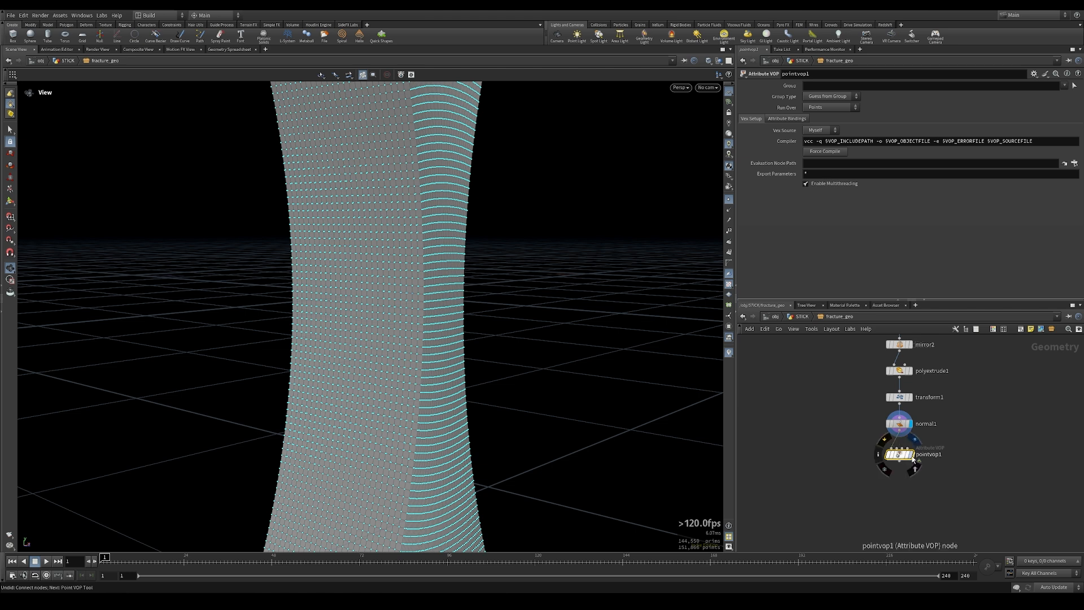
double_click(899, 458)
Step: Widen the network and parameter area and spread the VOP's global input and output nodes far apart
drag(735, 408, 440, 407)
middle_drag(723, 435, 677, 434)
drag(587, 396, 570, 416)
drag(781, 370, 976, 442)
middle_drag(773, 426, 805, 421)
drag(225, 131, 244, 129)
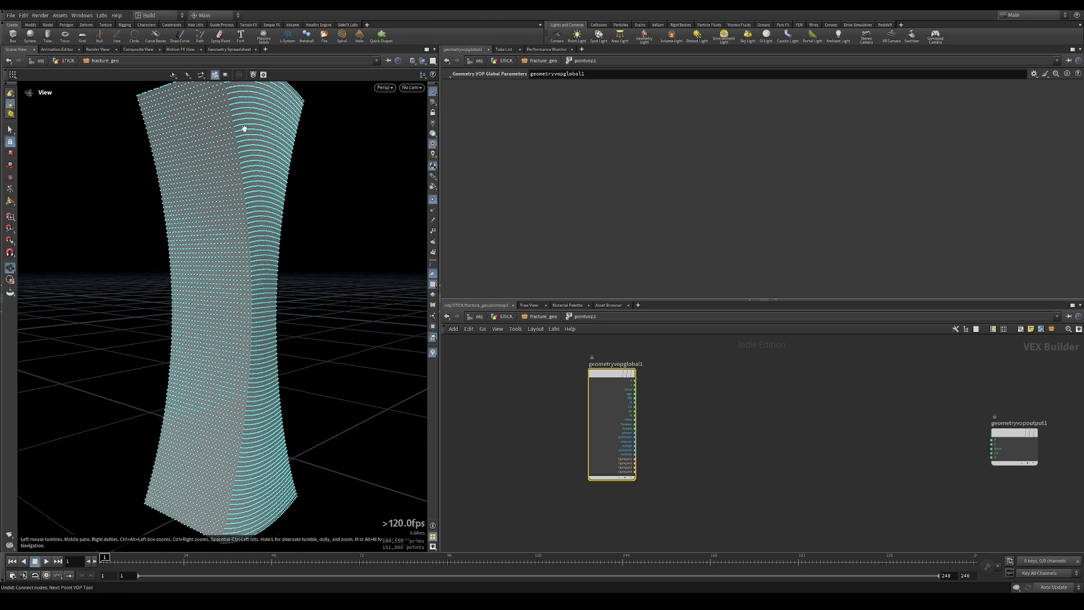
Step: Add a Turbulent Noise node and feed the global P output into its pos input
click(756, 433)
key(Tab)
text(turb)
key(Return)
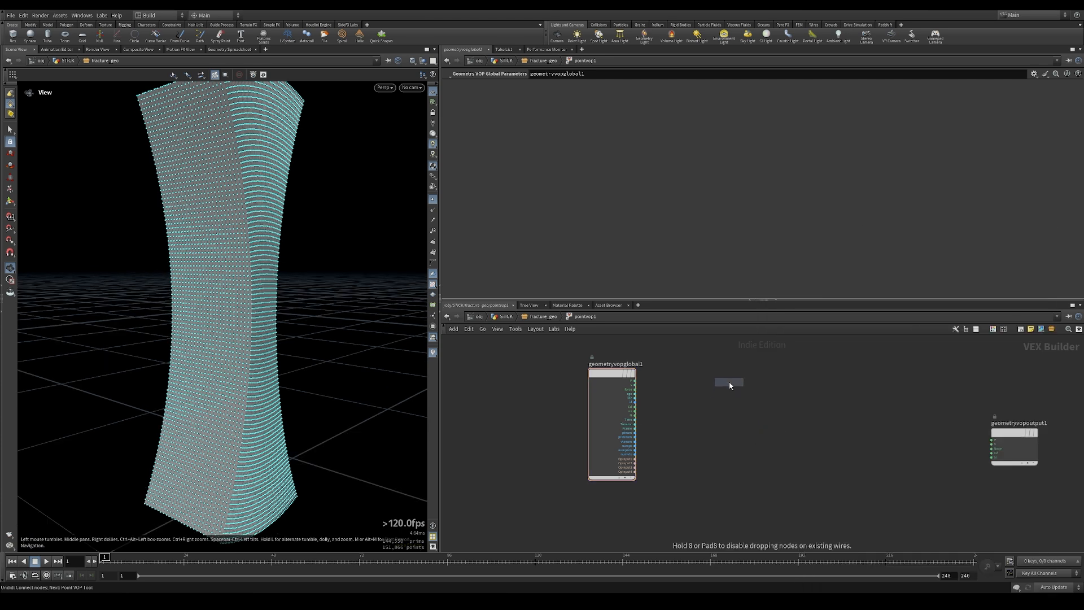
click(730, 385)
drag(635, 382, 707, 393)
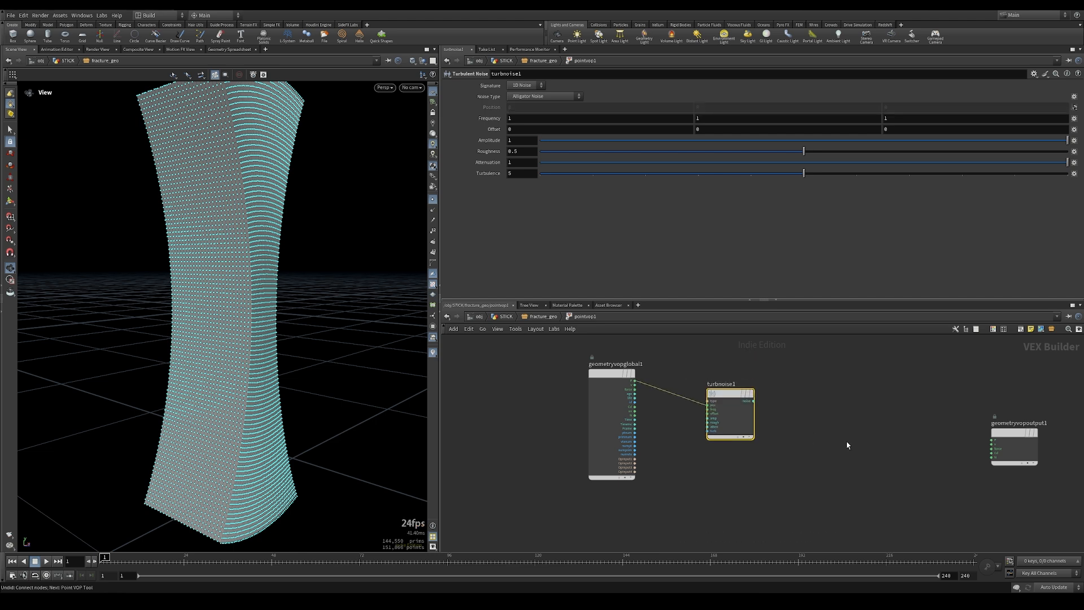
Step: Add a Displace Along Normal node, feed global P into its P input, and arrange the noise node below it
scroll(847, 445, up, 3)
click(507, 396)
drag(243, 338, 308, 276)
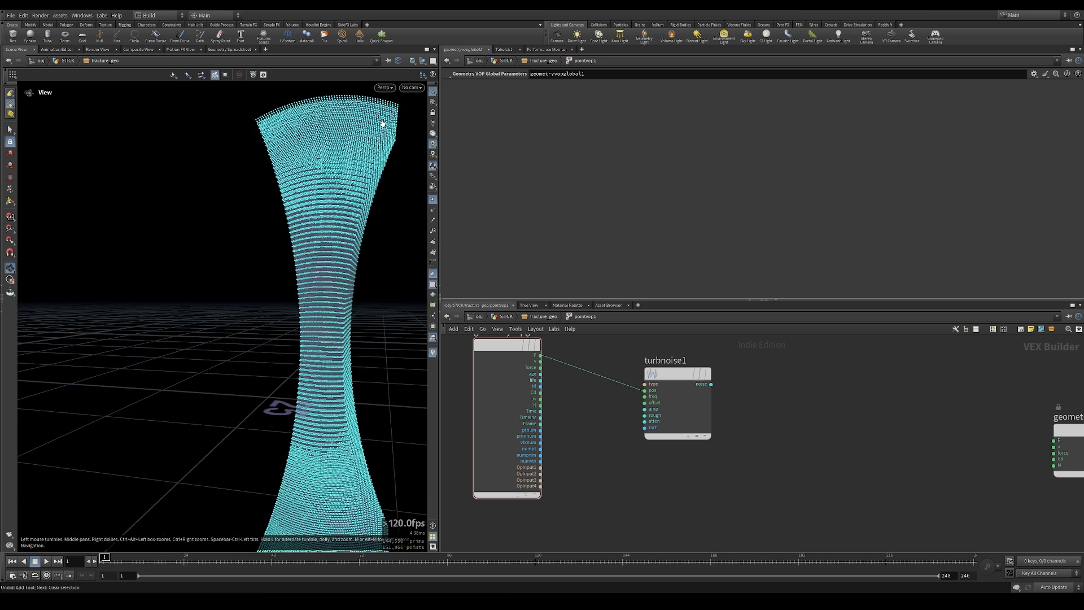
key(Tab)
text(disp)
key(Return)
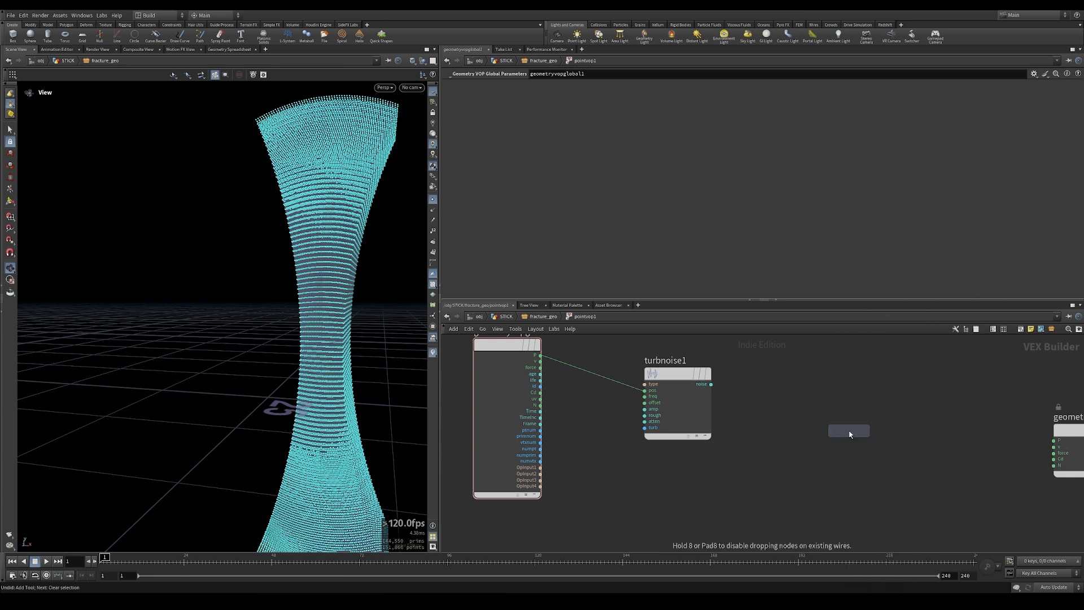
click(881, 422)
drag(540, 356, 831, 415)
drag(699, 385, 706, 445)
drag(864, 407, 862, 374)
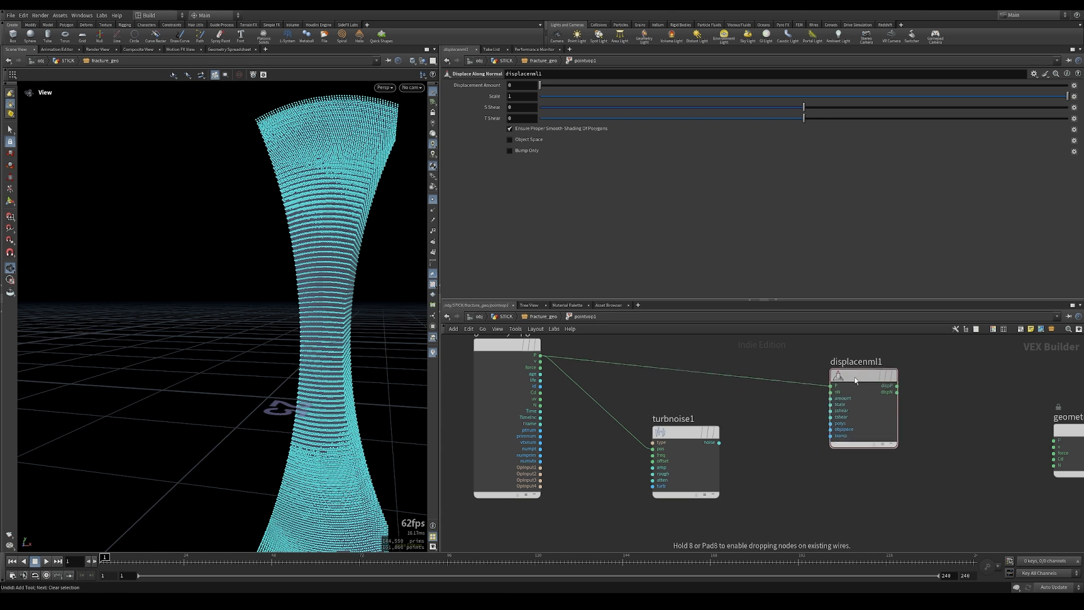
Step: Wire the noise output into the displacement node's amount input and the global N into its nN input
click(720, 443)
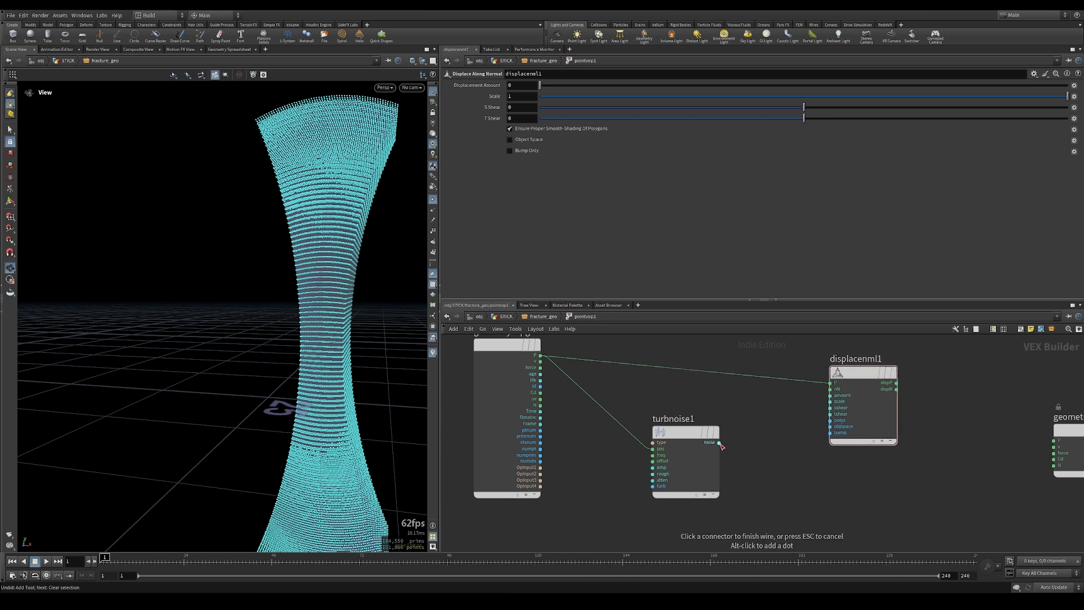
click(844, 395)
drag(832, 391, 540, 405)
Step: Connect the displaced position dispP to the output node's P input and move the output node closer
middle_drag(710, 415, 603, 408)
click(790, 376)
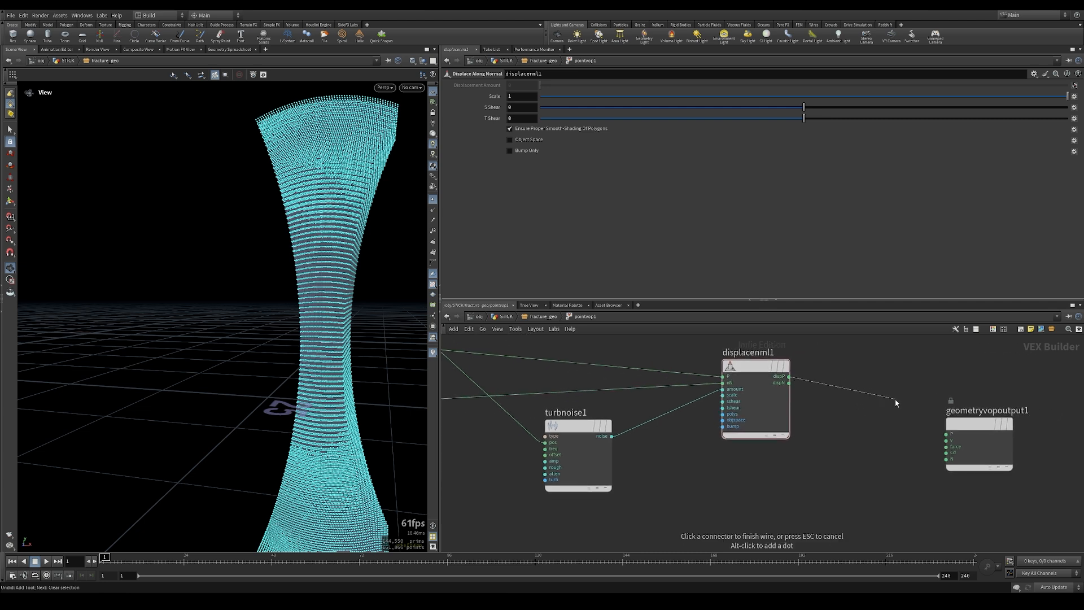
click(947, 434)
drag(970, 424, 935, 391)
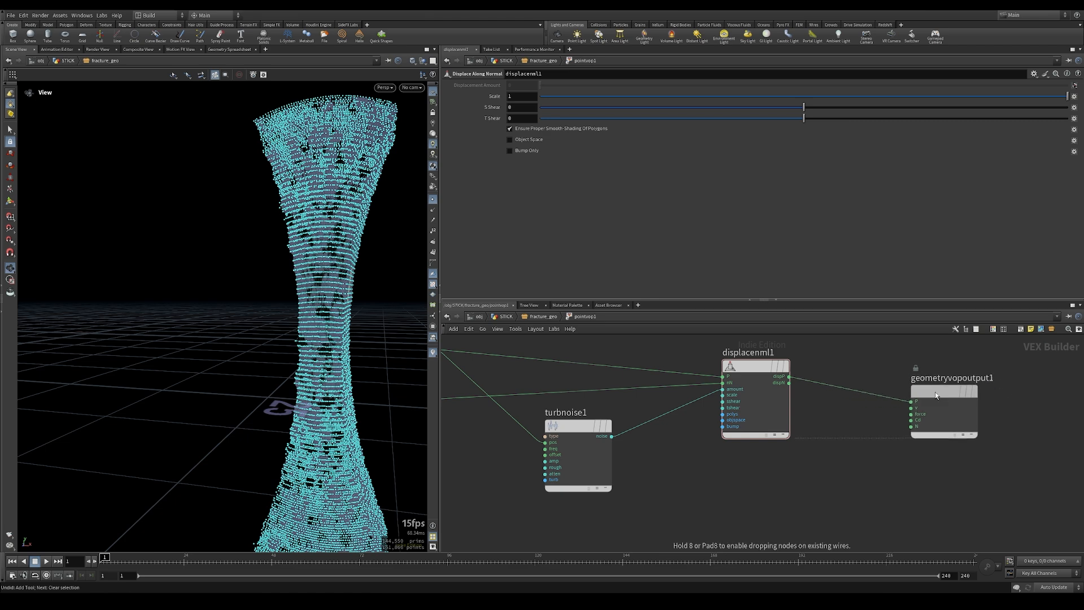
Step: Hide the point display in the viewport and select the Displace Along Normal node
click(433, 199)
mouse_move(317, 254)
mouse_down()
mouse_move(208, 295)
mouse_move(278, 315)
mouse_move(303, 300)
mouse_move(266, 289)
mouse_move(300, 289)
mouse_move(361, 333)
mouse_up()
click(766, 367)
Step: Set the turbnoise1 frequency to 0.2 on all three axes
click(580, 427)
drag(232, 313, 252, 312)
middle_drag(192, 243, 315, 278)
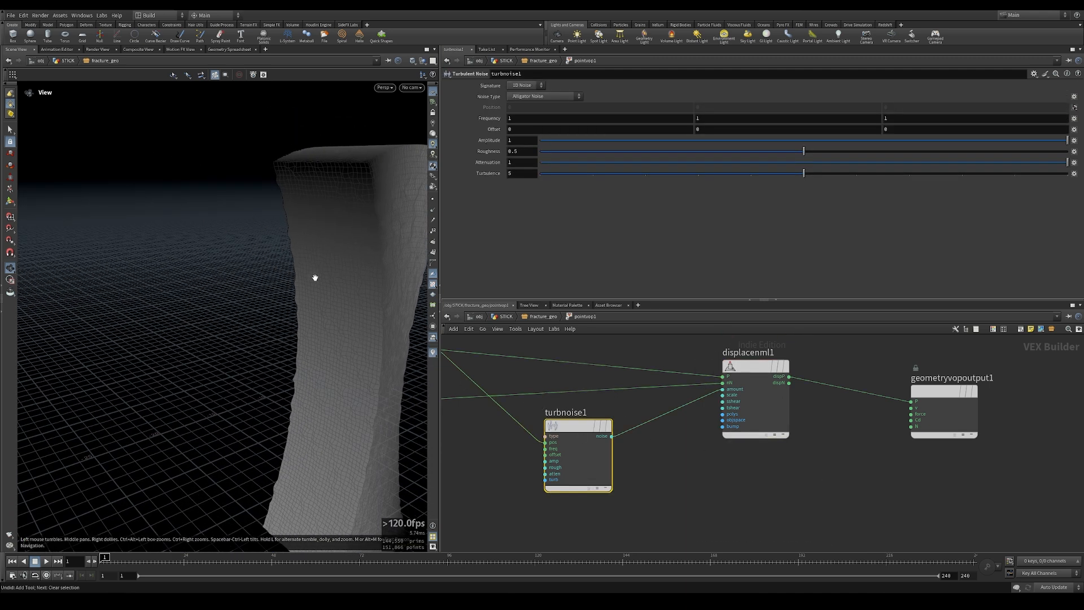
middle_drag(489, 118, 453, 118)
drag(339, 265, 362, 282)
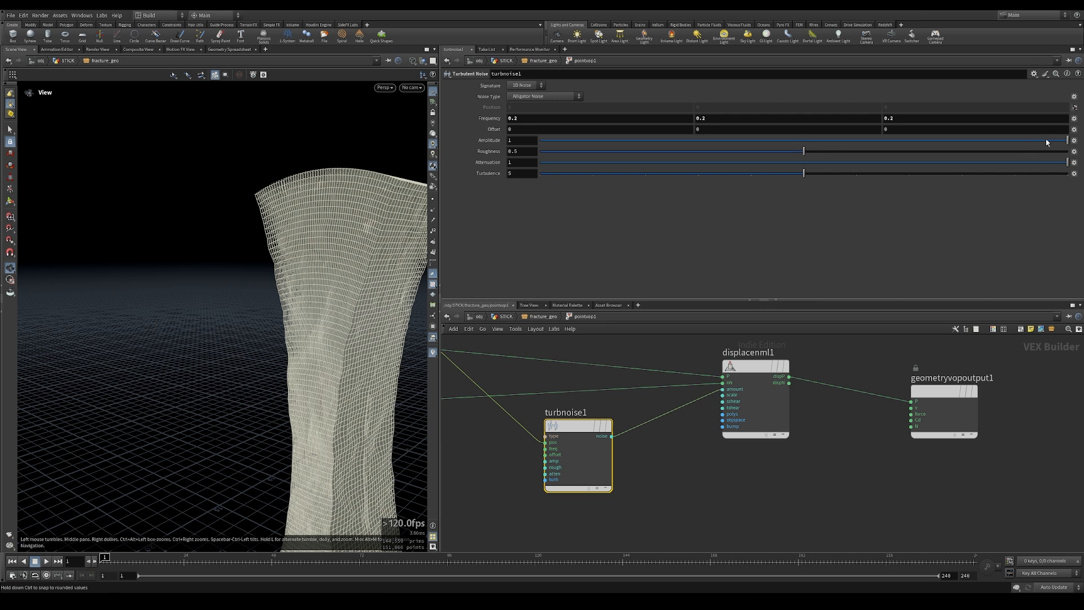
Step: Set the turbnoise1 amplitude to 0.8 and its roughness to 0.25
drag(1031, 141, 1002, 140)
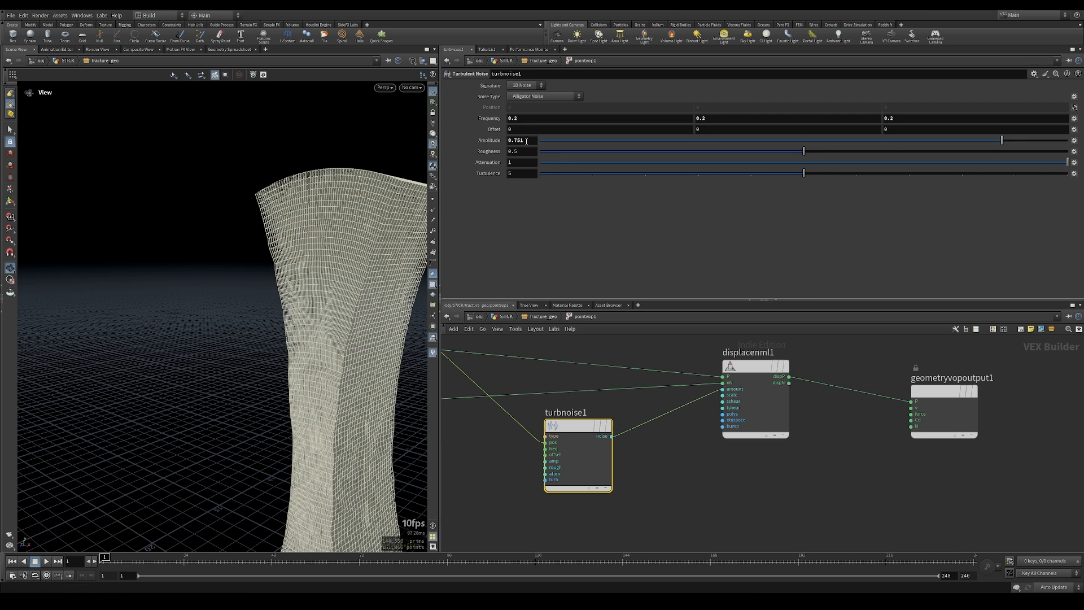
key(Return)
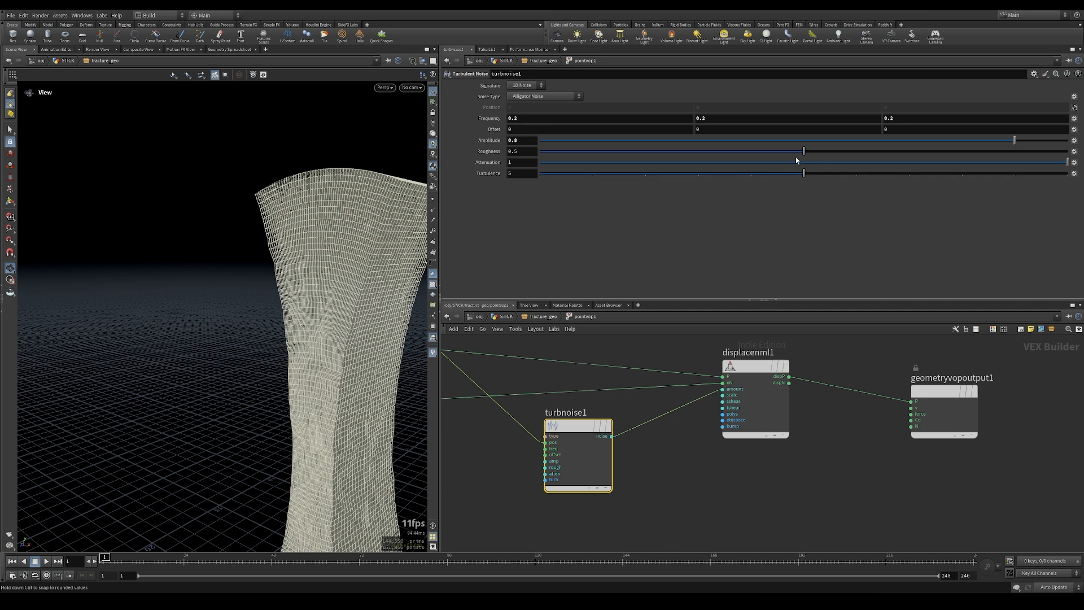
drag(801, 152, 673, 151)
click(530, 151)
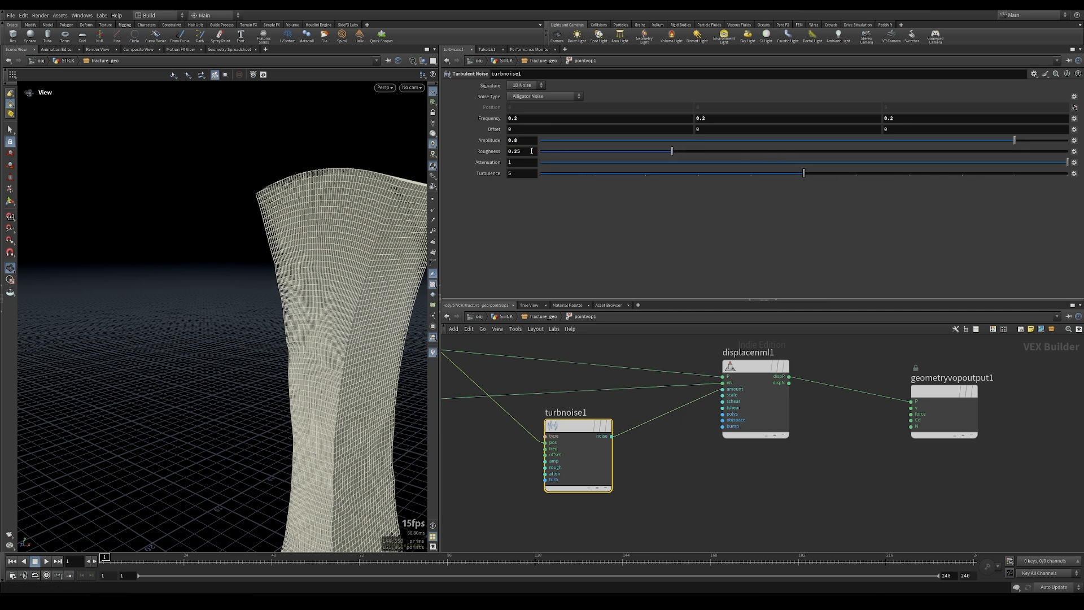
Step: Duplicate the turbnoise1 node and place the copy below it, keeping its position input connected
click(754, 367)
drag(287, 287, 323, 292)
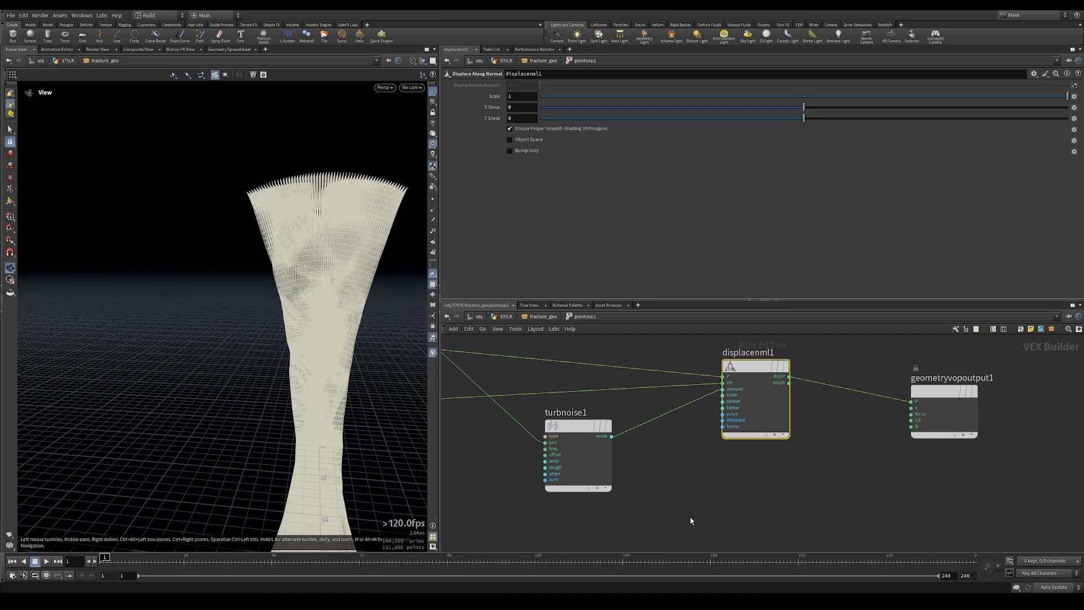
scroll(757, 466, down, 5)
click(710, 376)
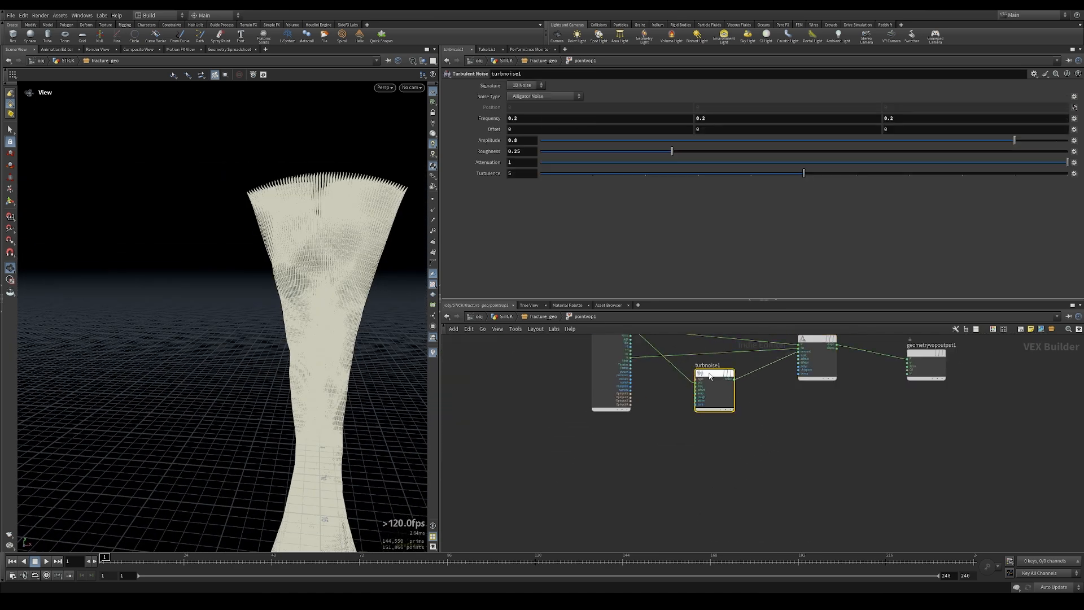
alt+drag(710, 377, 712, 442)
Step: Place an Add node and wire both turbulent noise outputs into it
key(Tab)
text(add)
key(Return)
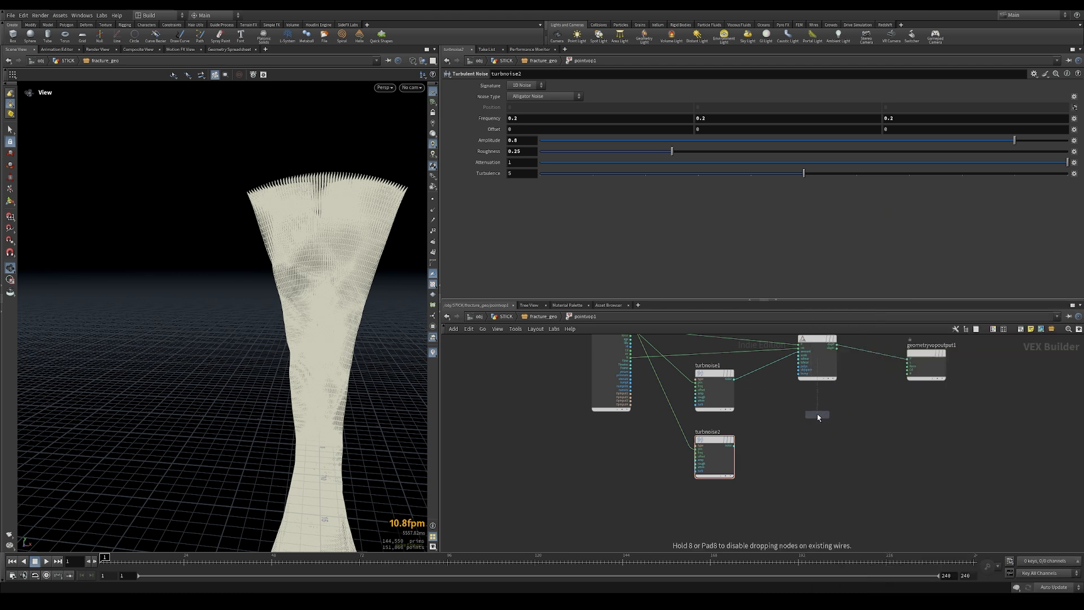
click(817, 417)
scroll(738, 382, up, 2)
drag(780, 418, 817, 435)
drag(730, 469, 816, 439)
middle_drag(846, 428, 822, 473)
Step: Move the Add node nearer the noises and connect its sum to the displacement node's amount input
drag(821, 473, 769, 478)
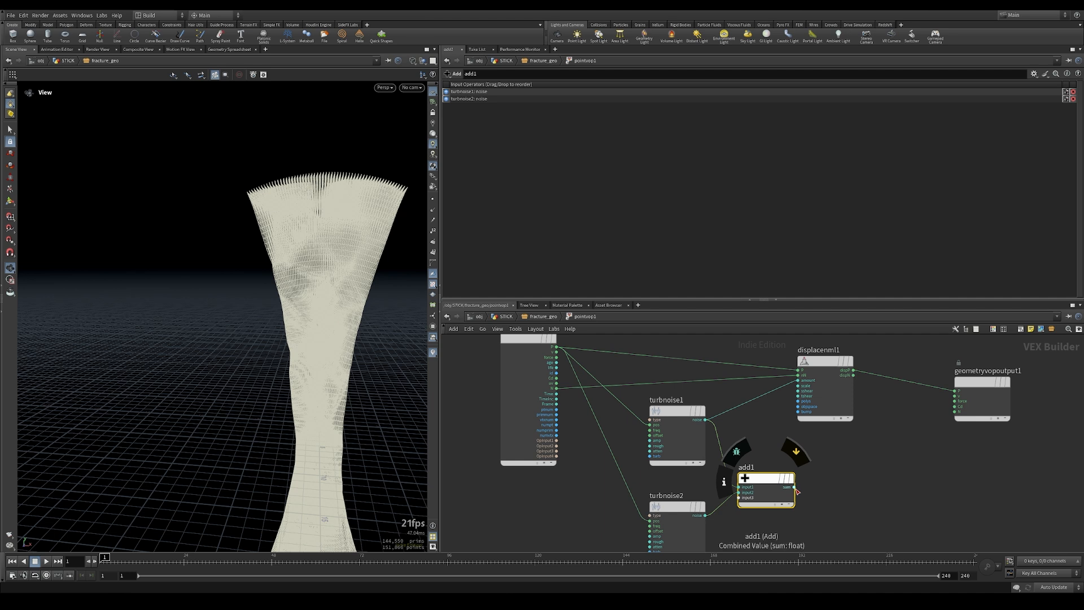
click(794, 486)
click(803, 381)
middle_drag(747, 430, 800, 391)
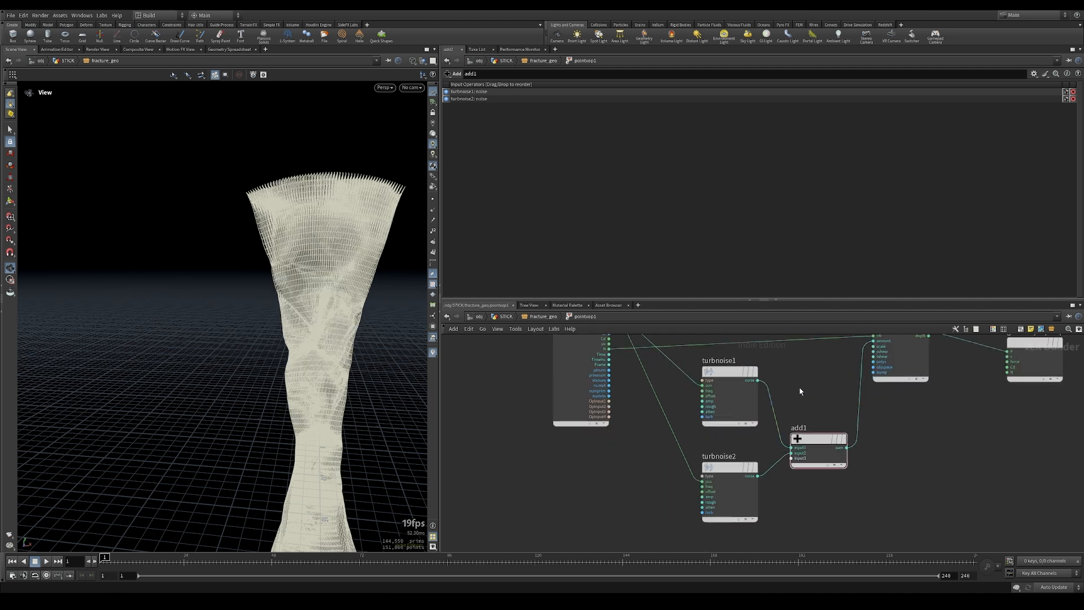
Step: Cut the wire from turbnoise1 to the Add node and inspect the displaced mesh from several angles
drag(788, 385, 761, 426)
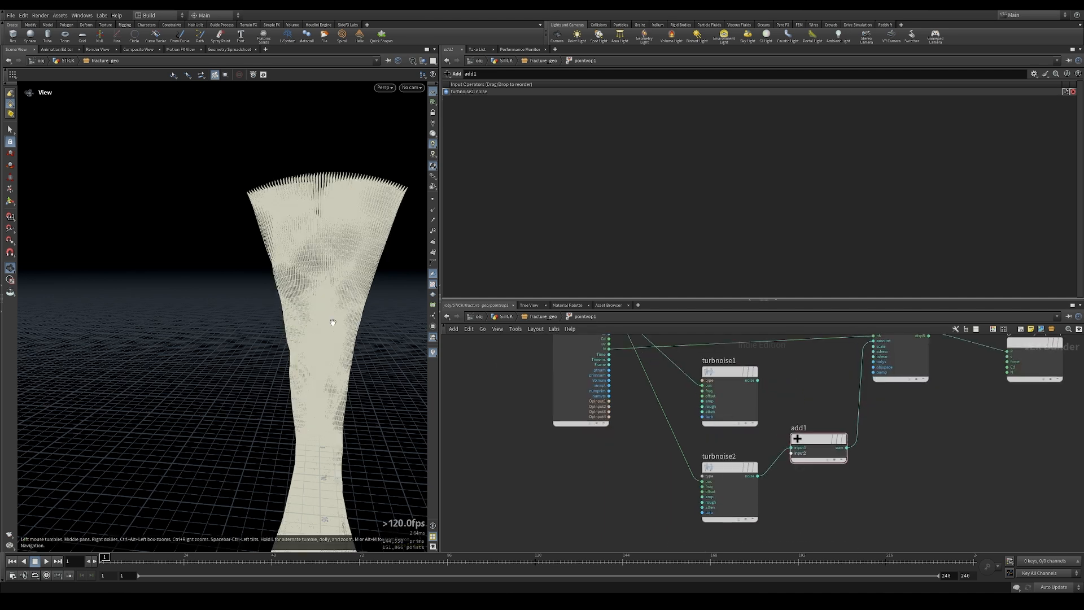
drag(332, 322, 282, 233)
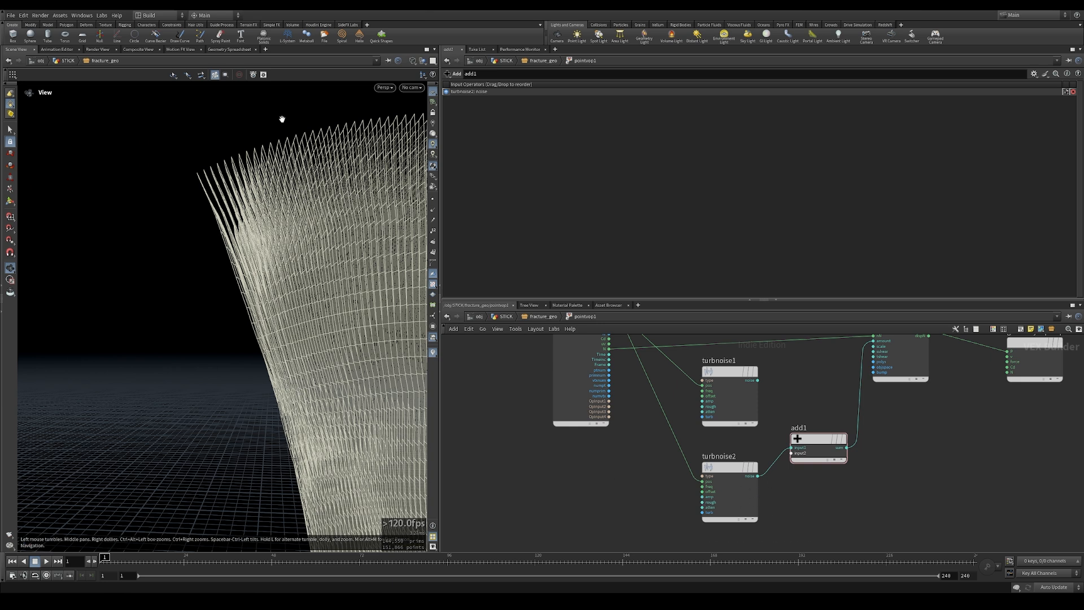
drag(334, 319, 284, 335)
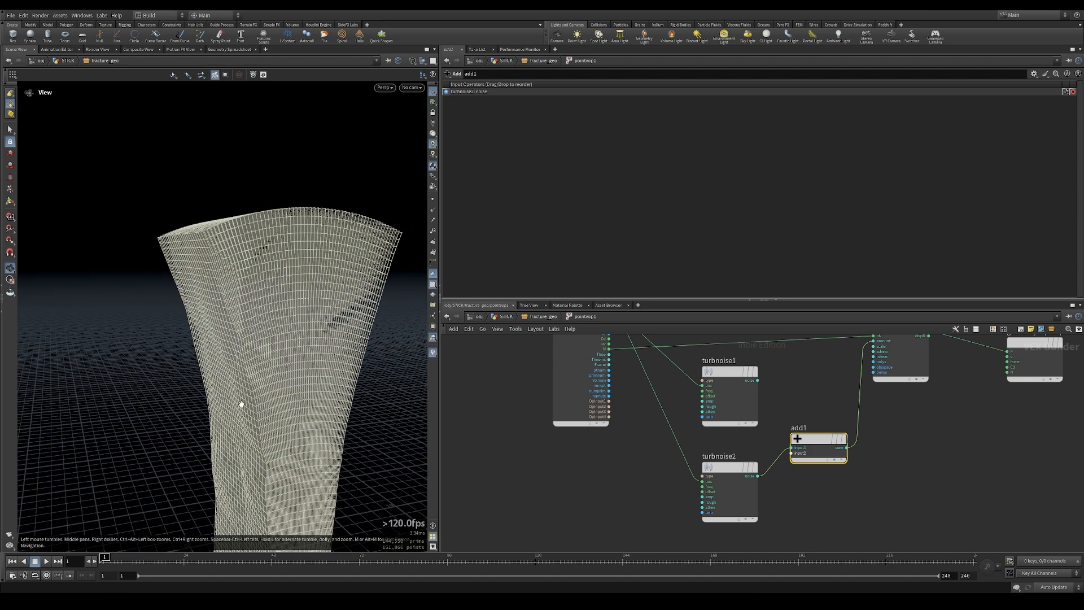
Step: Return to the fracture_geo network and insert a Connectivity node between transform1 and normal1
click(543, 317)
key(Tab)
text(conn)
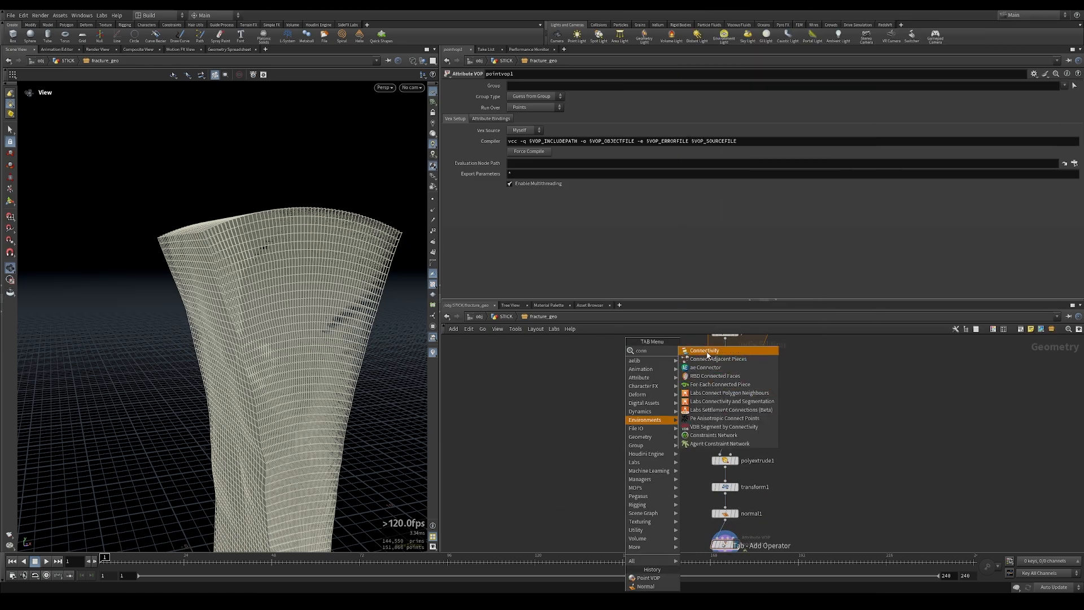
click(708, 354)
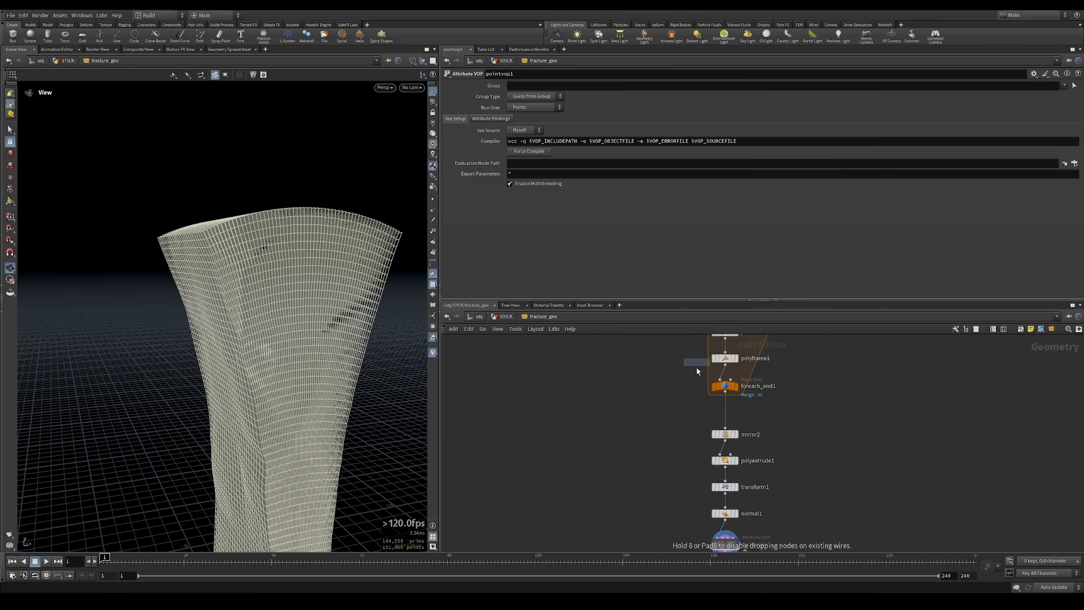
click(727, 499)
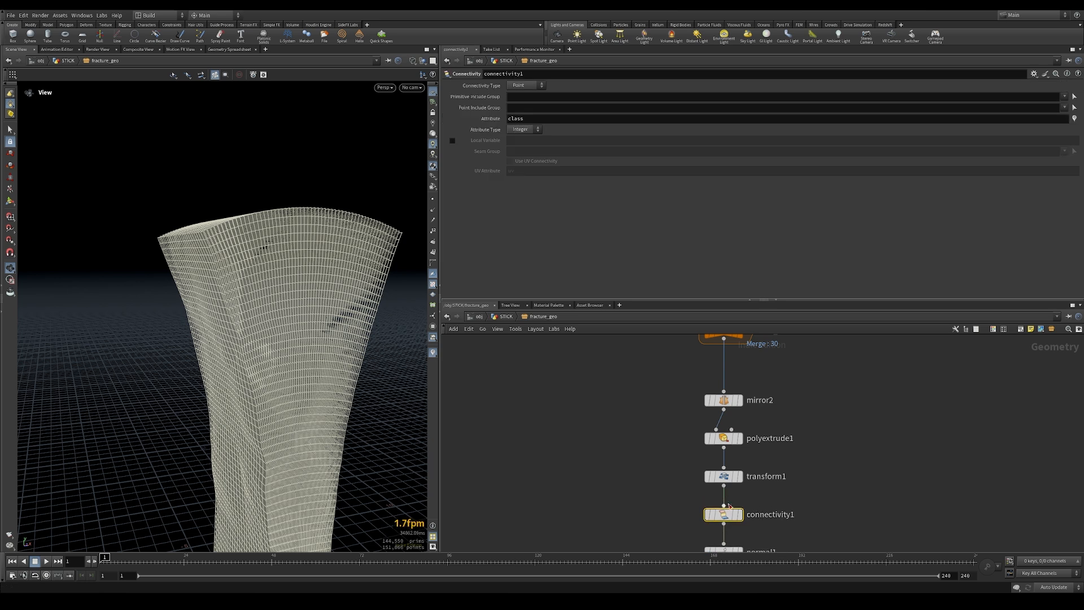
Step: Name connectivity1's output attribute copy and sort the points by that attribute in the geometry spreadsheet
click(568, 122)
key(Return)
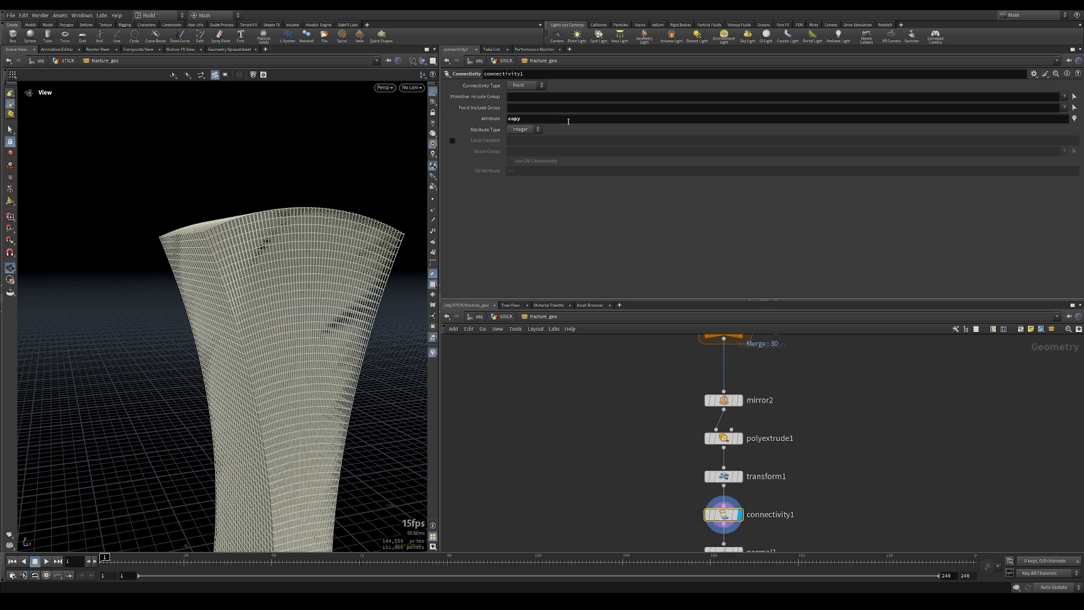
click(229, 50)
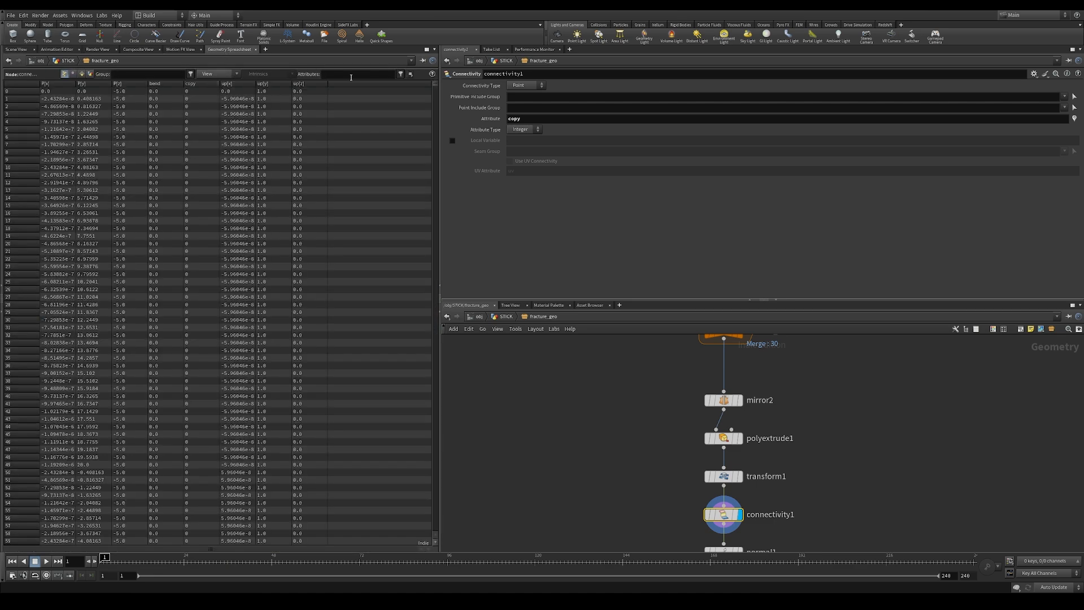
mouse_move(435, 85)
mouse_down()
mouse_move(441, 216)
mouse_move(445, 78)
mouse_up()
click(207, 85)
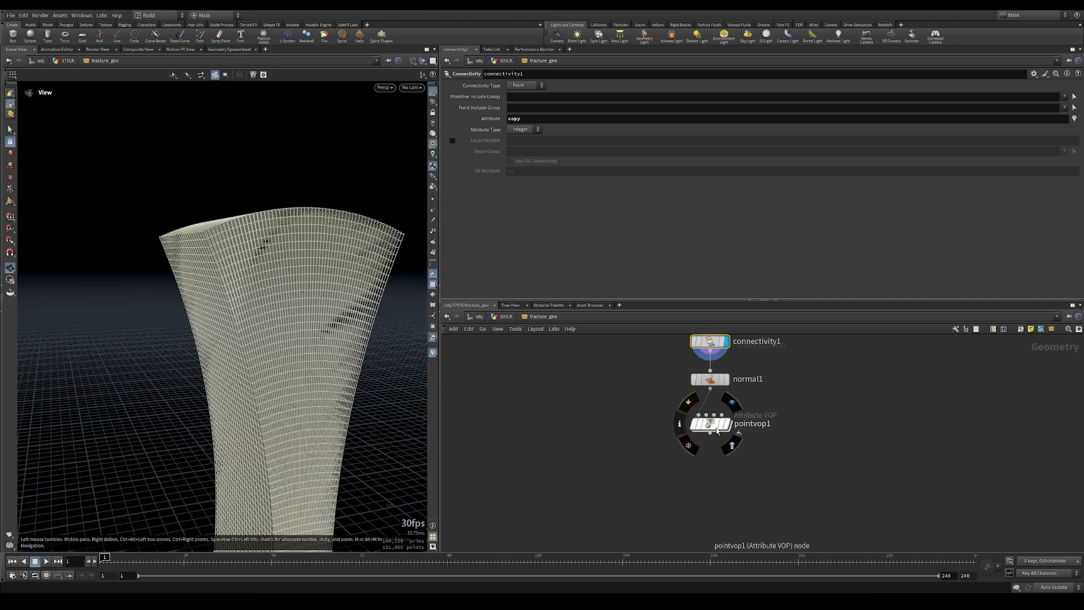
Step: Open the pointvop1 network and place a Bind node in the empty area beside turbnoise2
double_click(702, 423)
click(586, 455)
key(Tab)
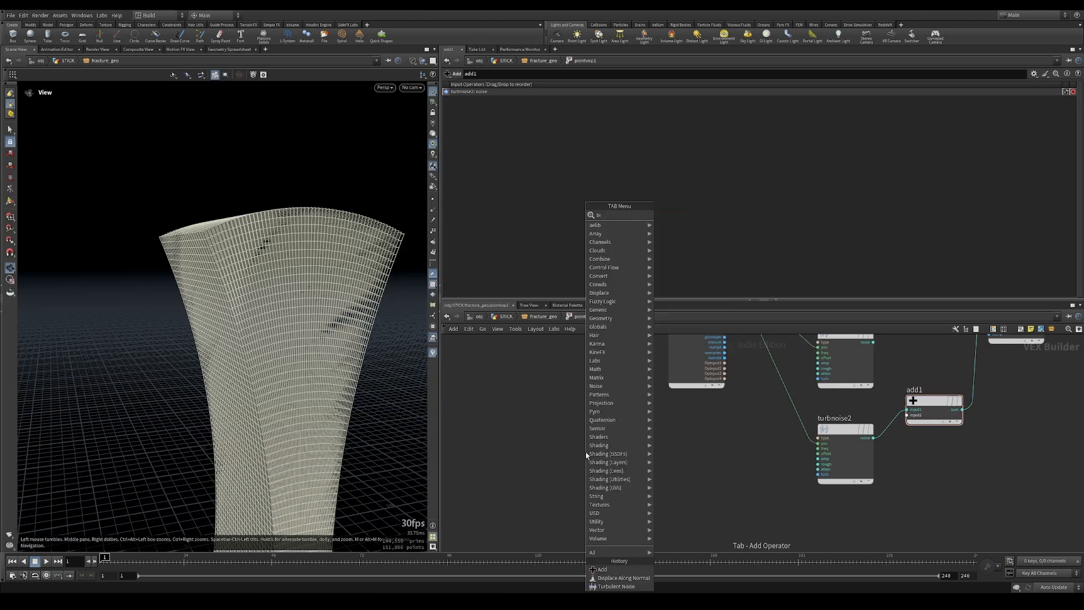
key(Return)
click(620, 460)
Step: Set the Bind node to read the integer attribute copy and move it farther away from turbnoise2
click(524, 85)
text(copy)
key(Return)
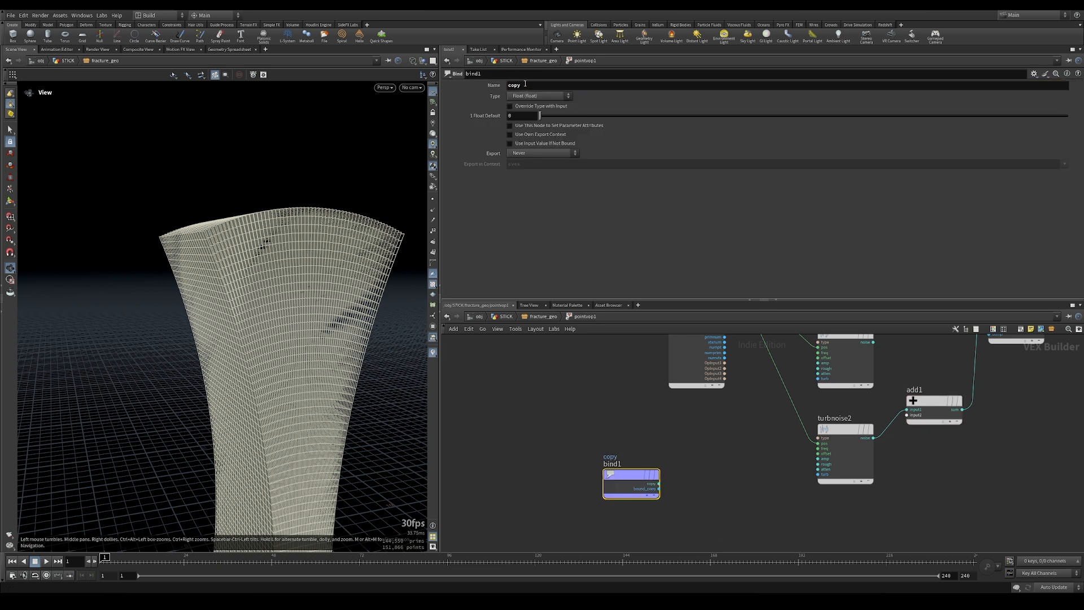
click(541, 95)
click(540, 105)
drag(623, 476, 541, 464)
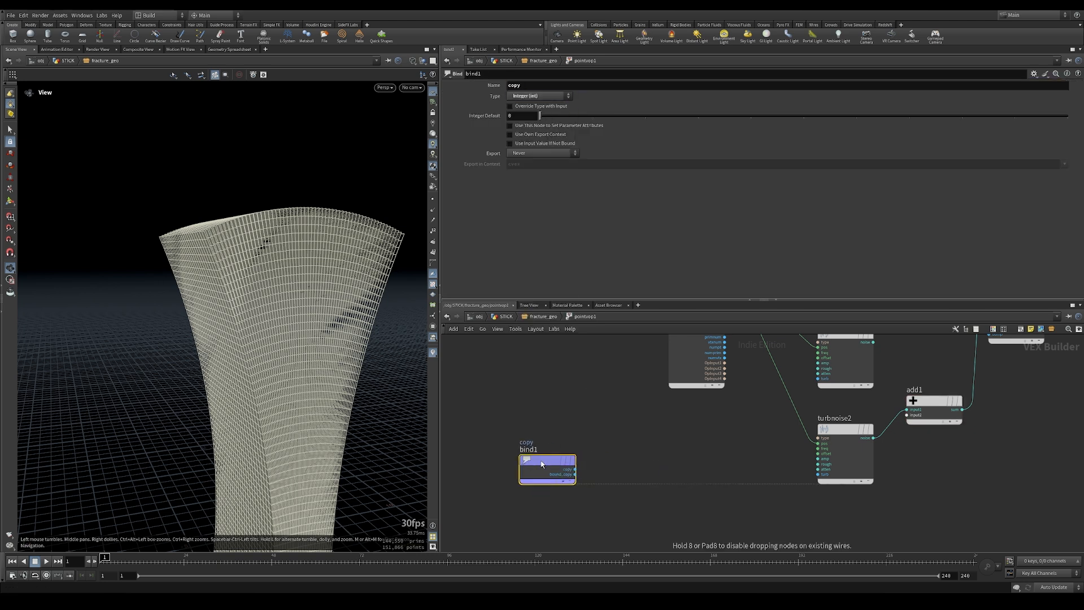
Step: Append a Random node to the copy output of bind1 and space the two nodes apart
click(575, 469)
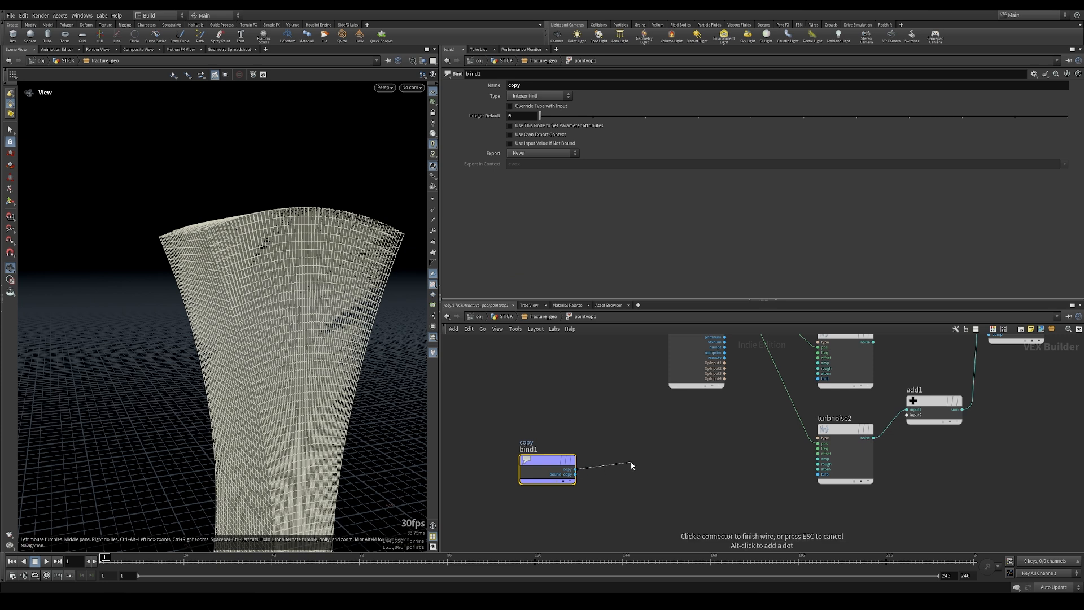
click(631, 462)
text(rand)
key(Return)
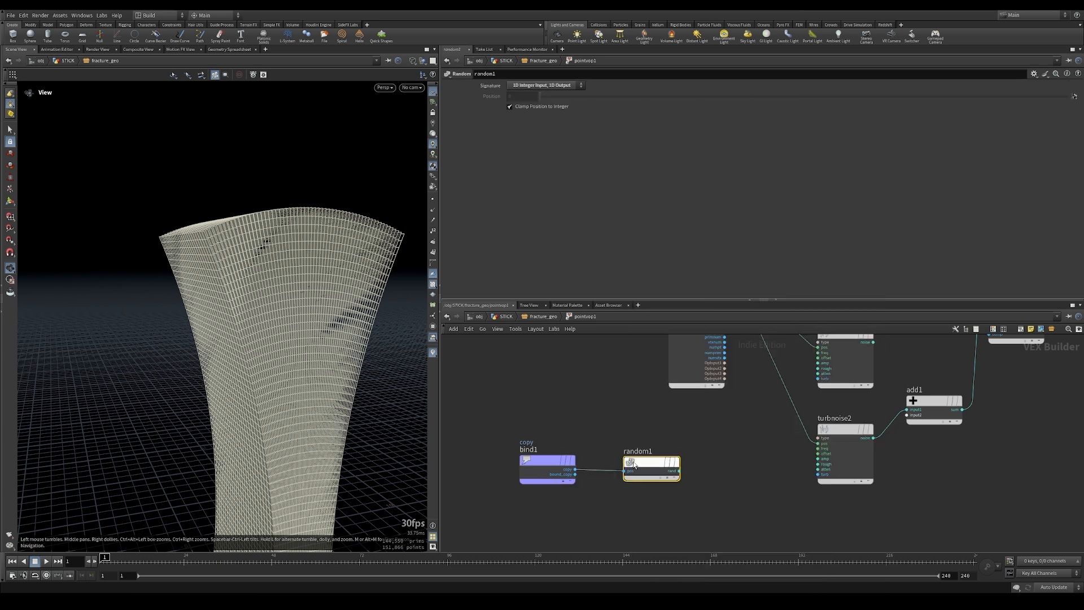
drag(656, 464, 642, 463)
middle_drag(655, 445, 731, 417)
drag(613, 442, 543, 440)
Step: Append a Multiply Constant with a multiplier of 100 to random1 and connect its output to turbnoise2's offset
mouse_move(714, 439)
mouse_down()
mouse_move(676, 436)
mouse_move(729, 439)
mouse_up()
mouse_move(670, 432)
key(Tab)
text(multi)
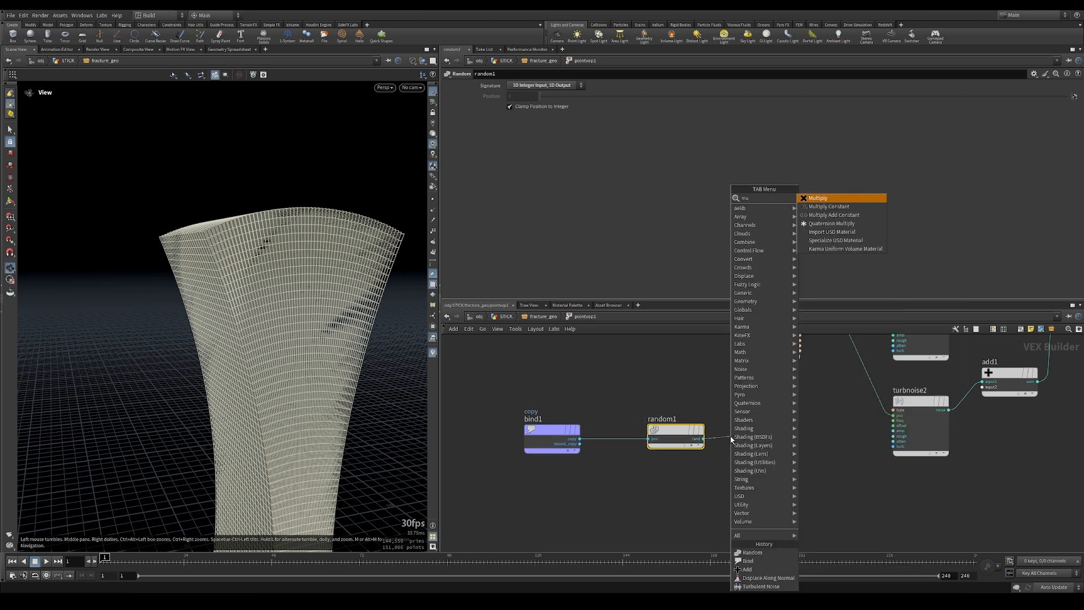
click(829, 207)
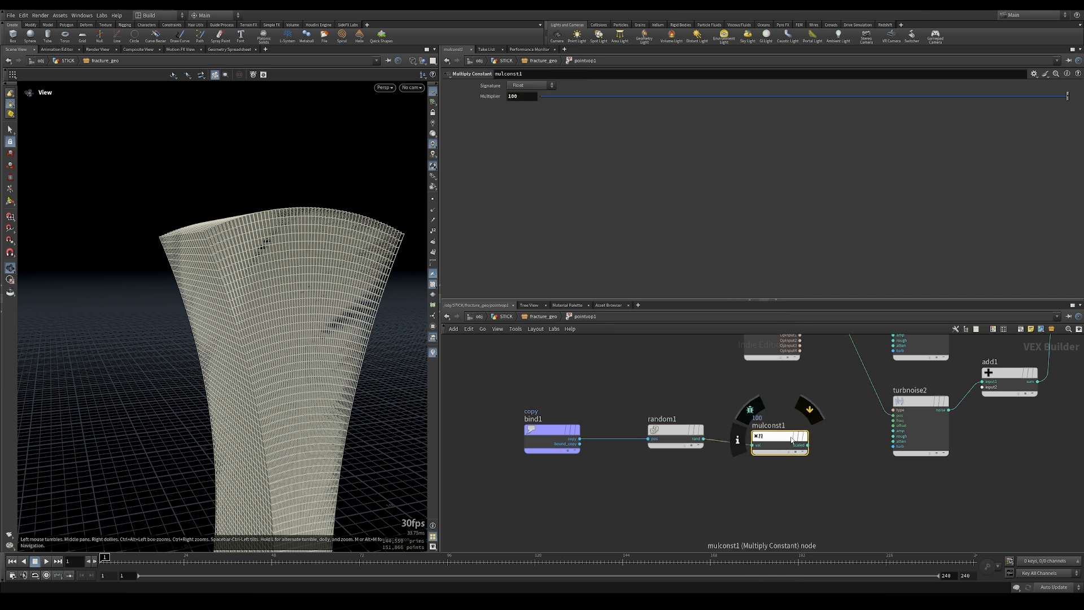
drag(779, 435, 771, 430)
middle_drag(834, 447, 761, 456)
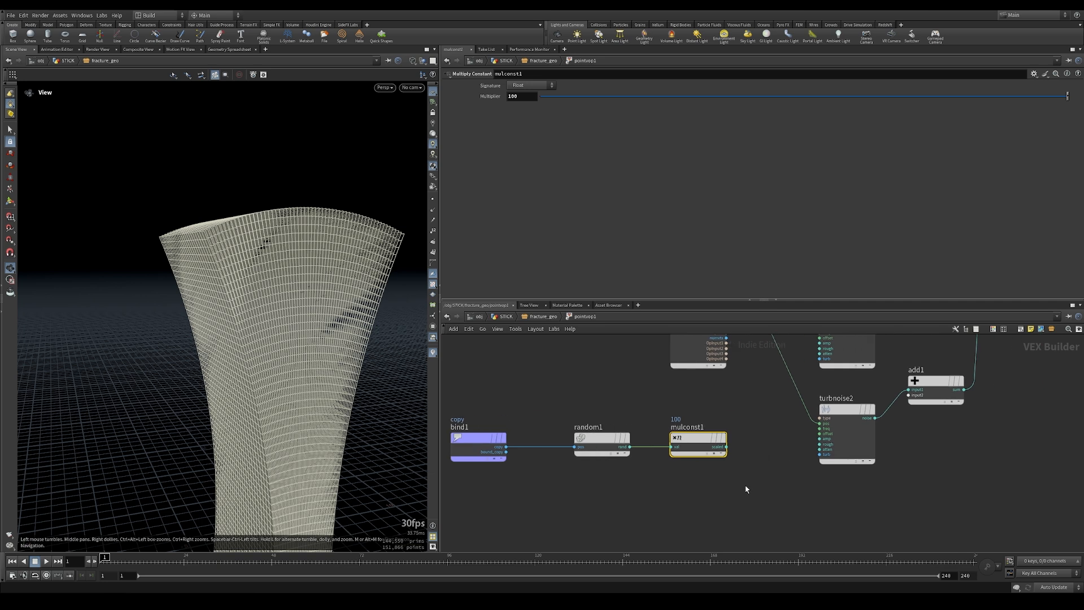
drag(726, 446, 825, 435)
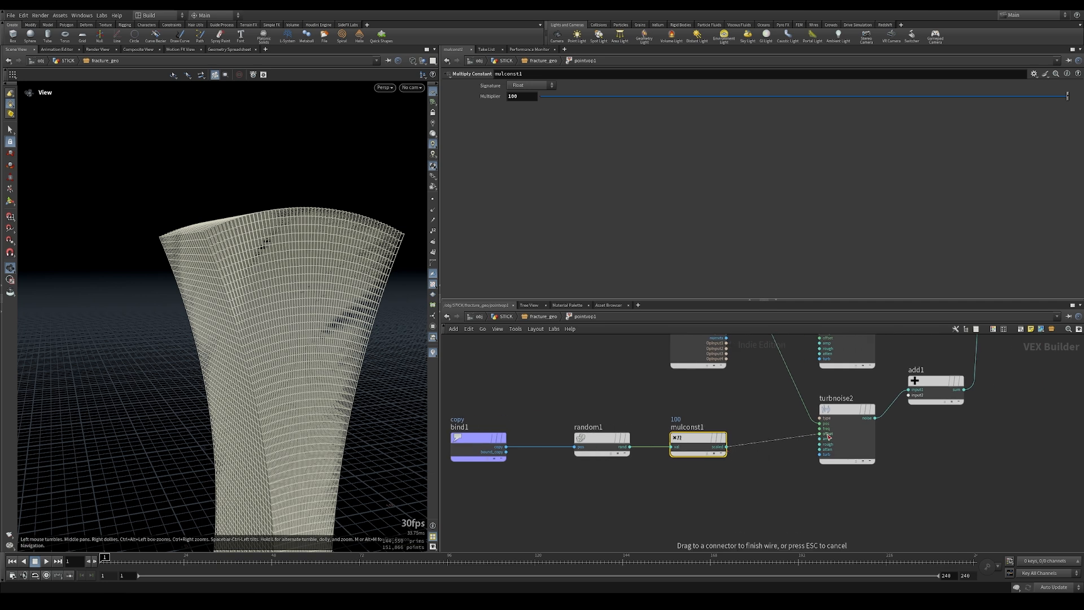
Step: Raise turbnoise2's amplitude to about 2.6 and its frequency to about 4.9 on all axes
middle_drag(1013, 447, 893, 487)
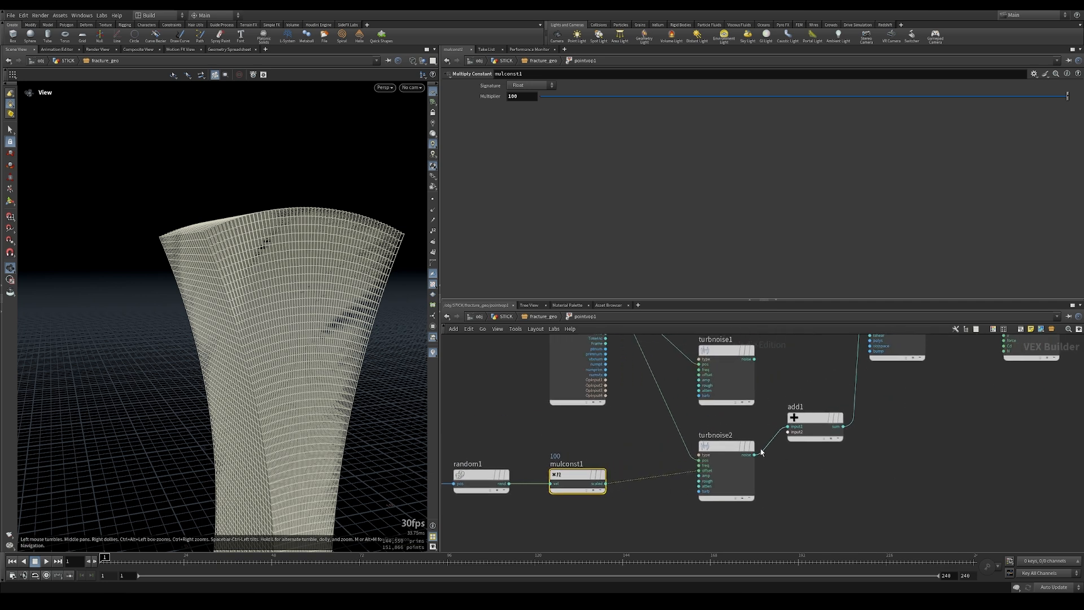
click(728, 447)
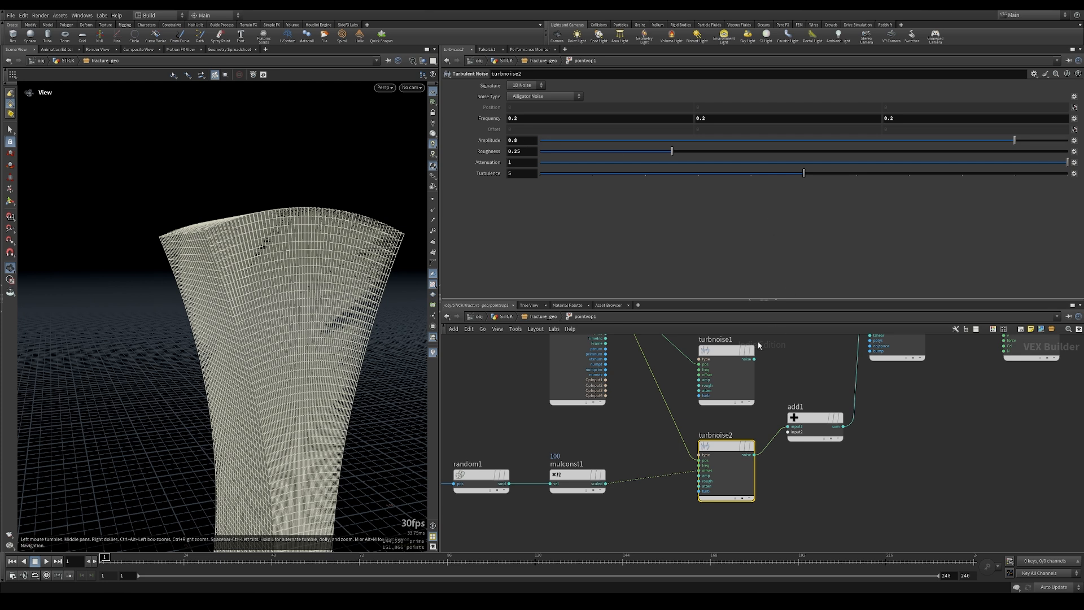
middle_drag(531, 140, 604, 141)
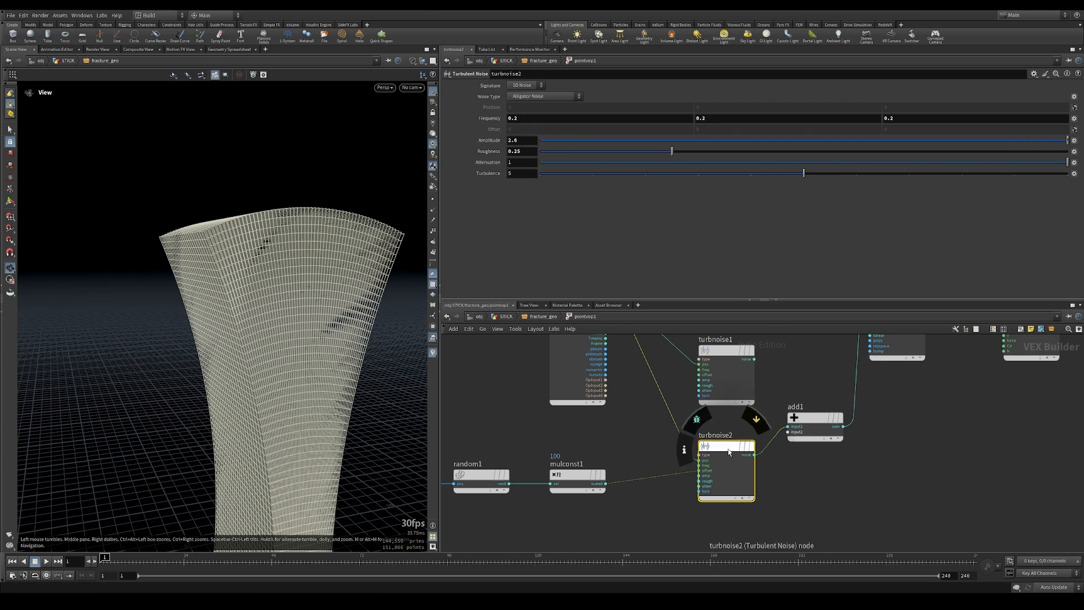
drag(281, 314, 276, 303)
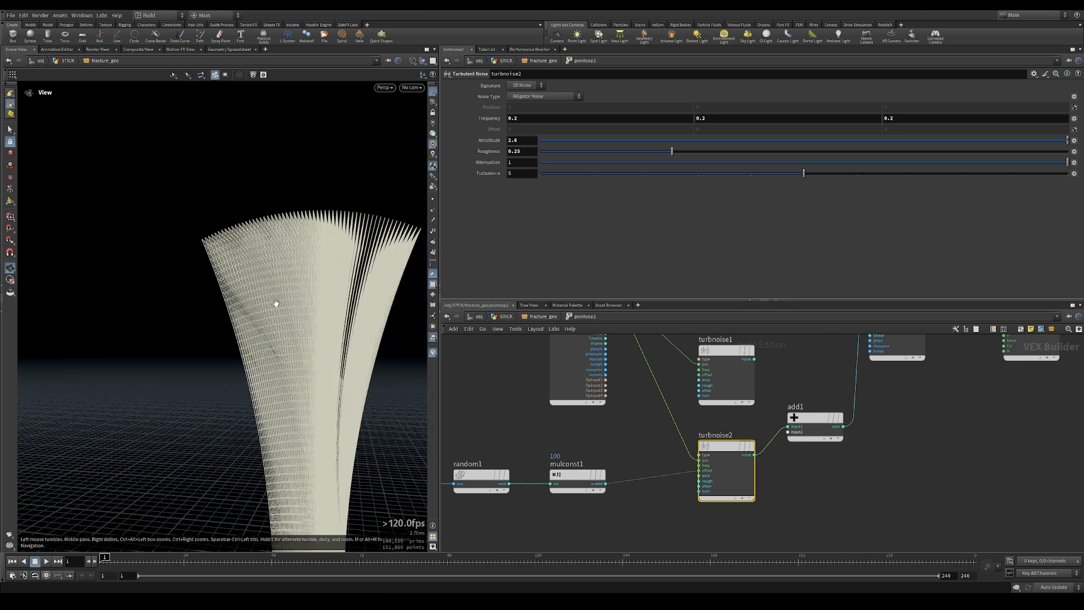
middle_drag(494, 118, 657, 121)
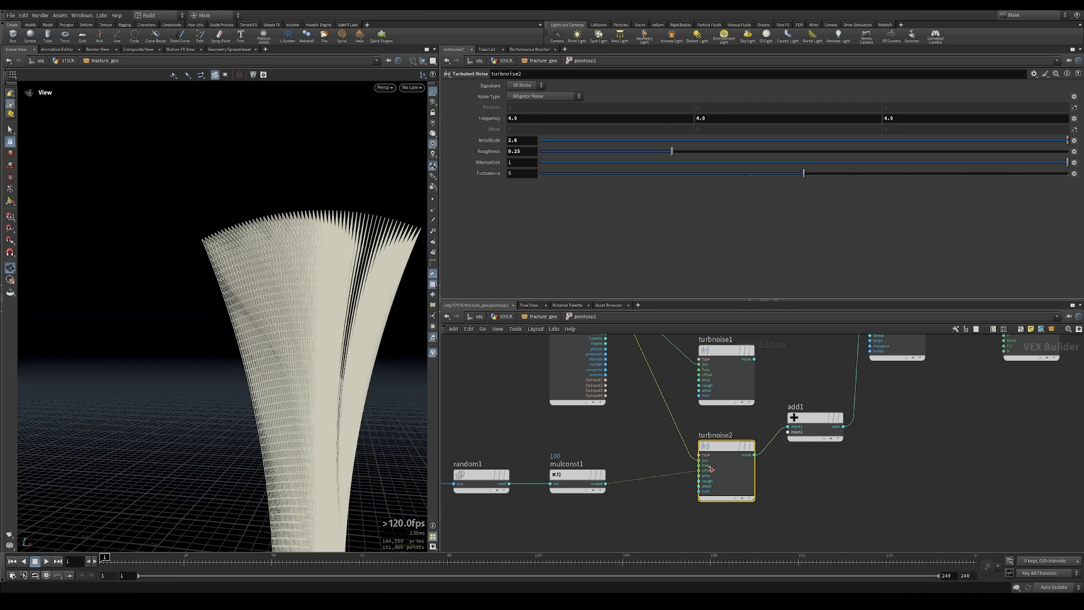
Step: Return to the fracture_geo network and check connectivity1's copy attribute in the geometry spreadsheet and node info
middle_drag(580, 452, 735, 436)
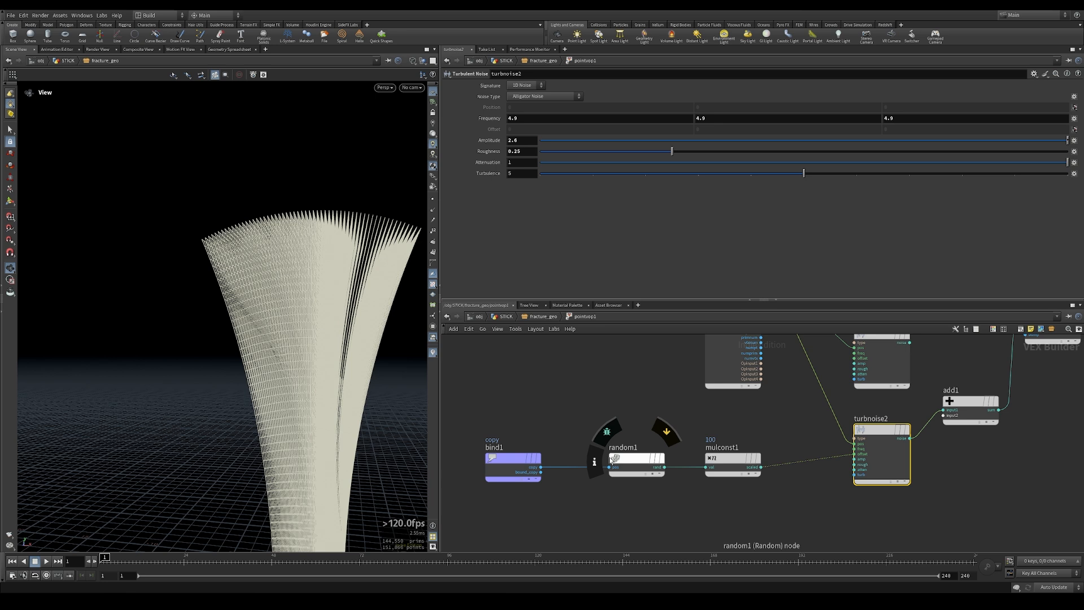
click(512, 462)
key(u)
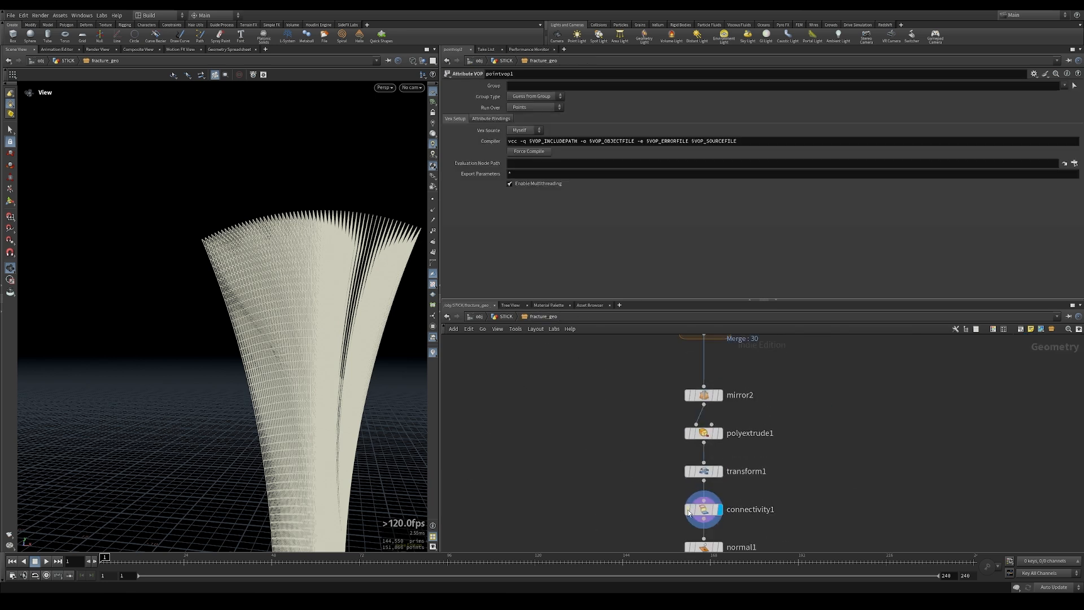
click(688, 512)
click(229, 49)
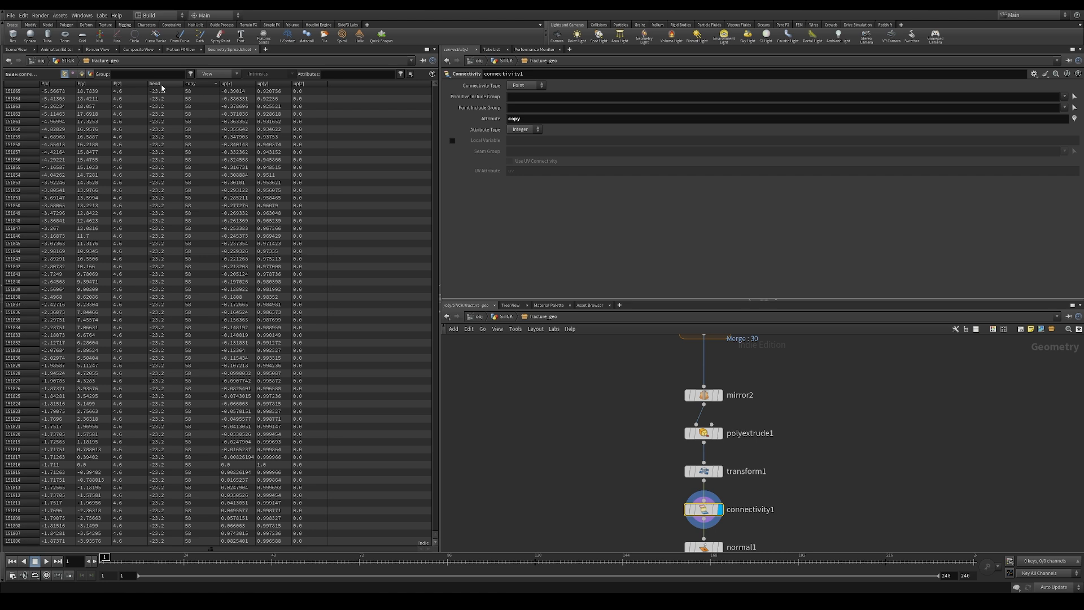
click(197, 84)
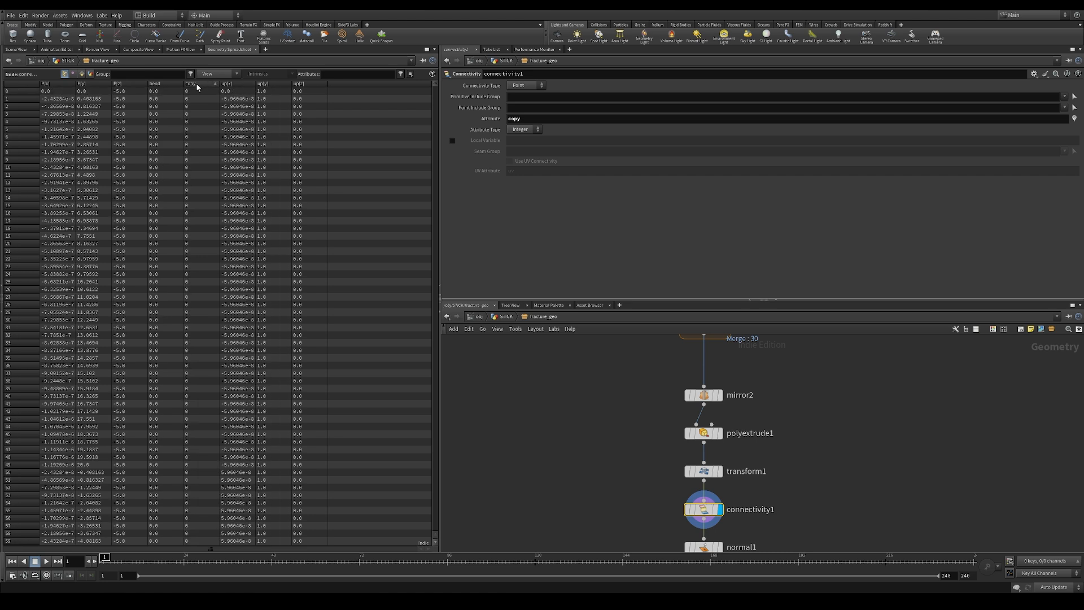
middle_click(704, 513)
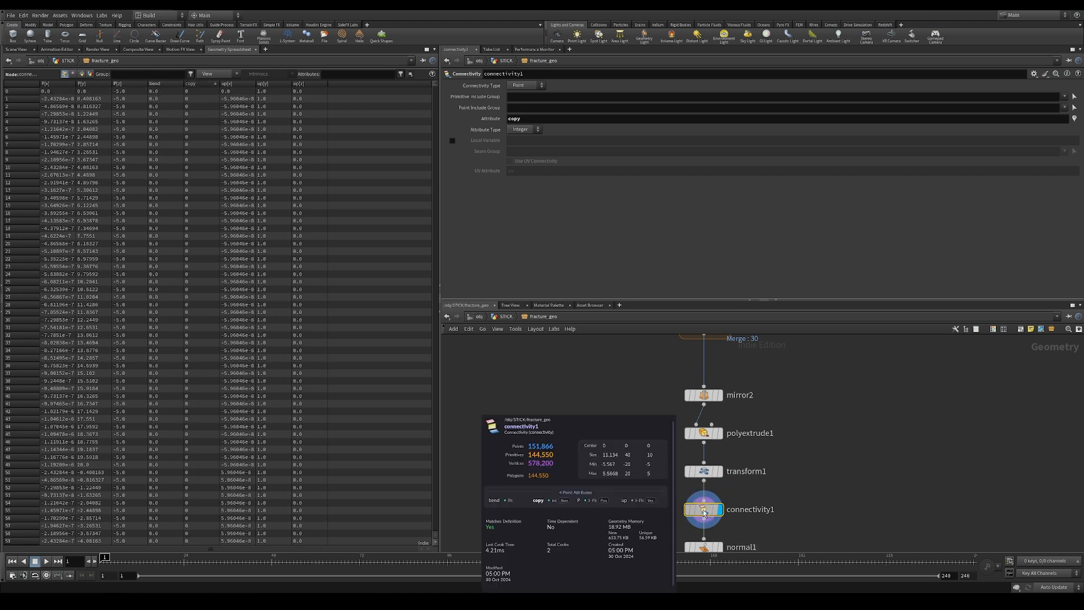
Step: Display the output of pointvop1 and open its network
middle_drag(704, 512, 731, 384)
click(728, 467)
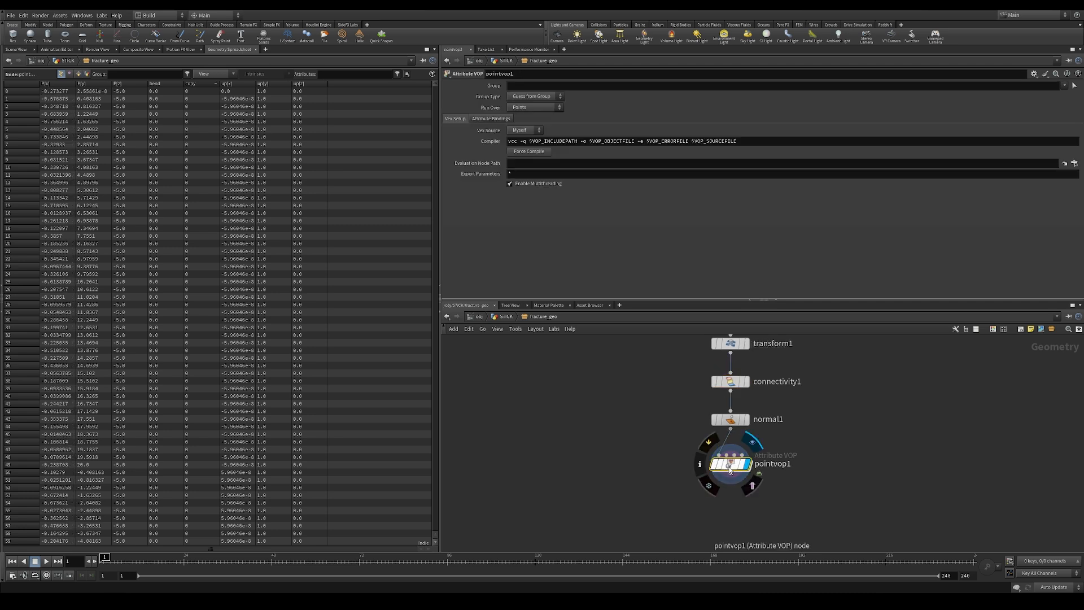
double_click(730, 471)
key(Tab)
text(ind)
key(Return)
click(657, 503)
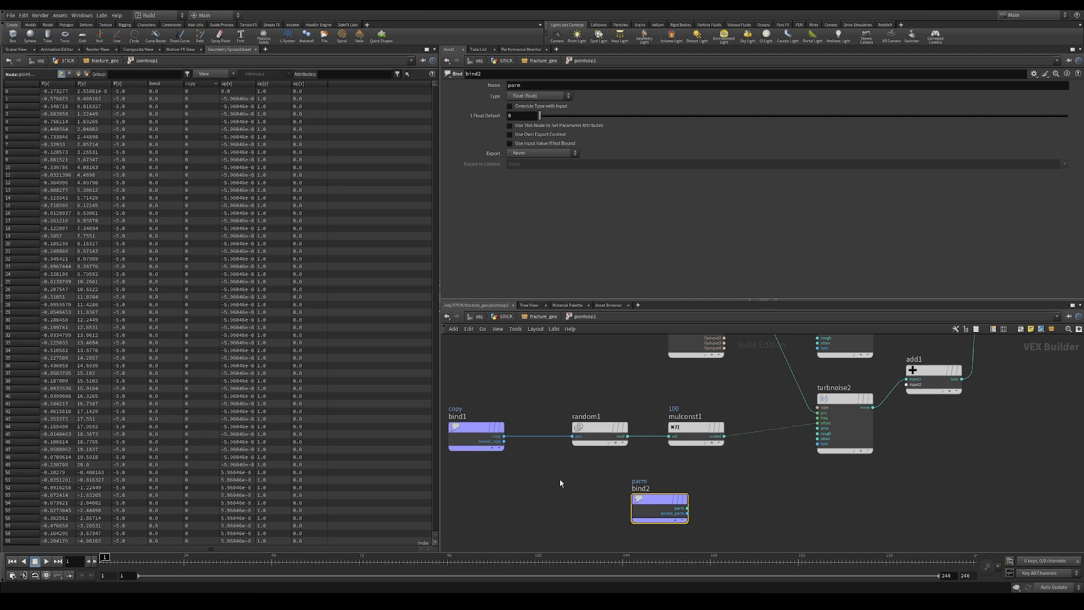
key(Delete)
Step: Place a Bind Export named test, feed it bind1's copy output, and sort the points by test
key(Tab)
text(bind)
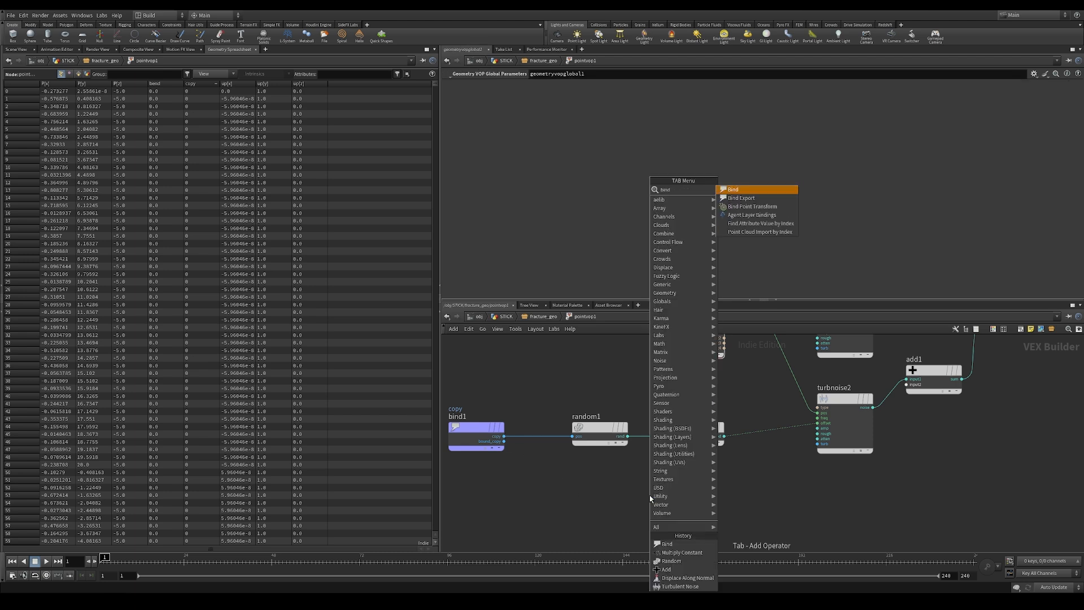
key(Return)
click(657, 503)
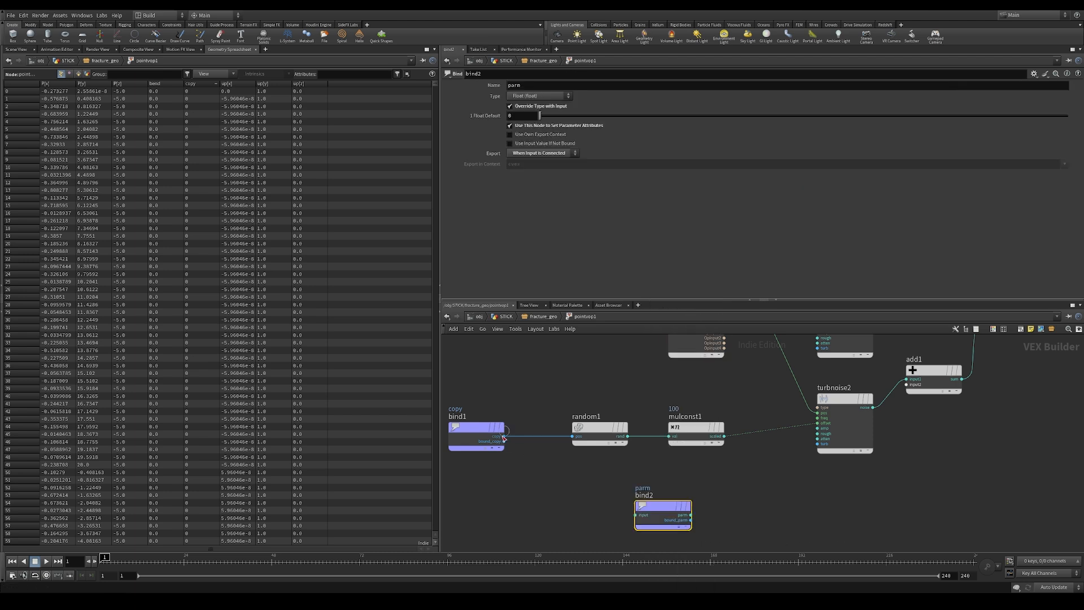
drag(504, 437, 636, 515)
double_click(589, 86)
key(Return)
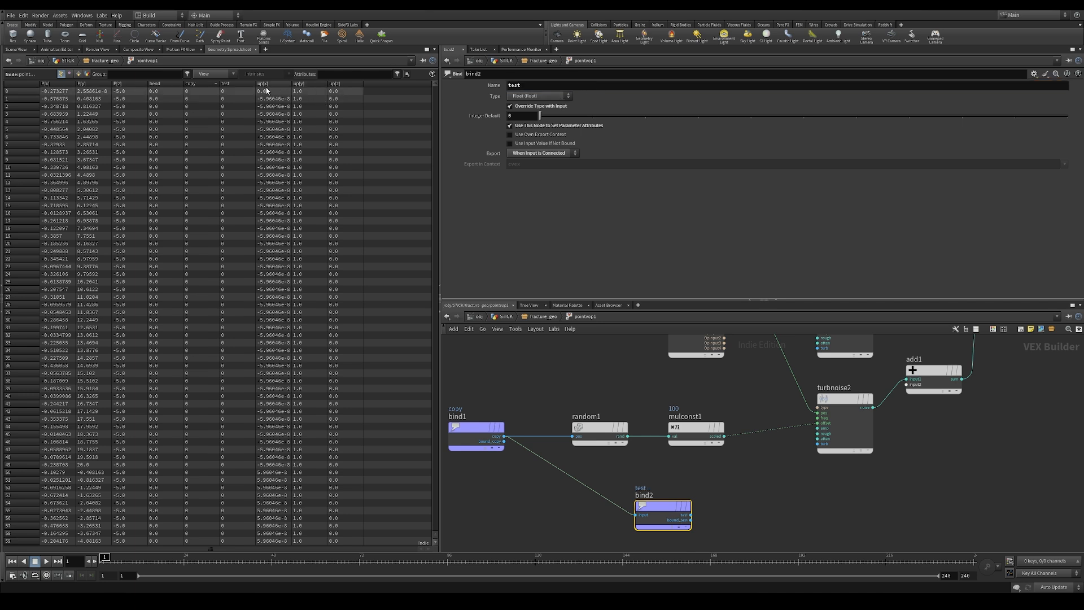
click(232, 85)
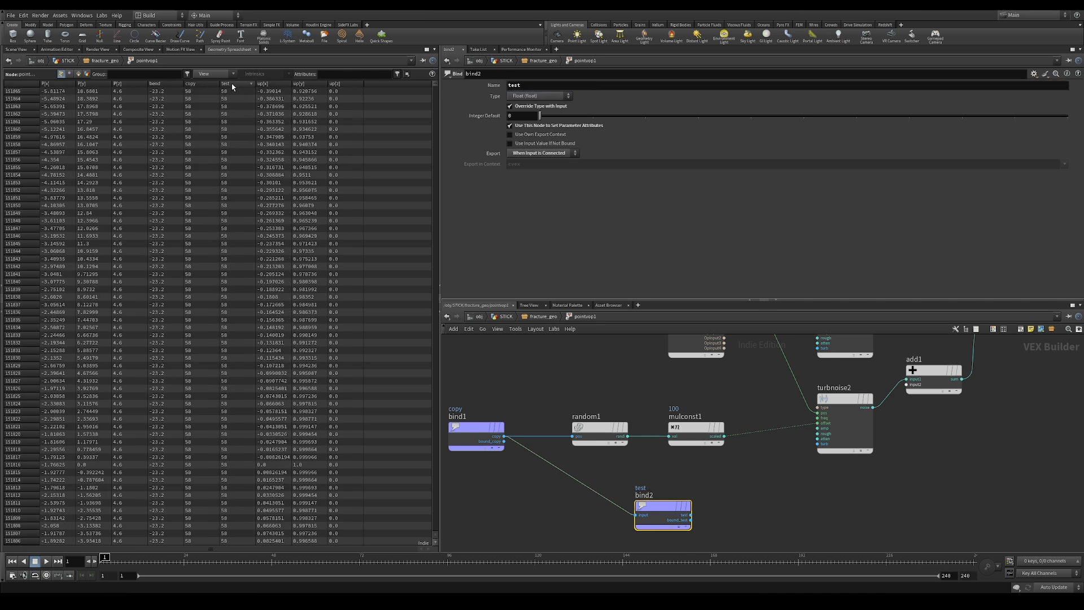
Step: Feed the test export from random1's output instead and sort the points by the test values
click(607, 430)
drag(635, 514, 631, 449)
click(236, 84)
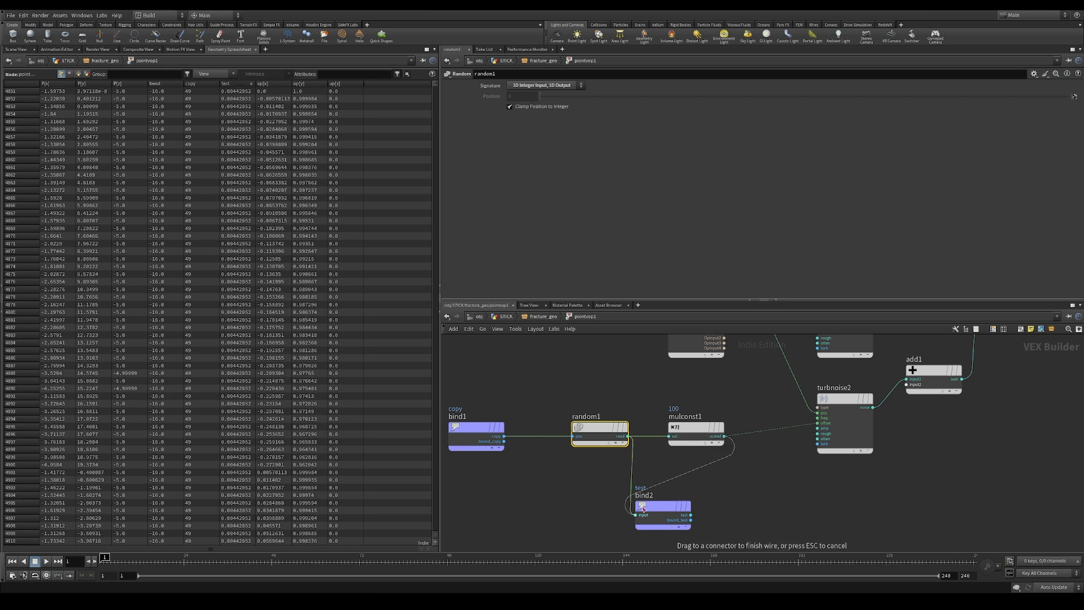
Step: Feed the test export from mulconst1's scaled output and sort the test values in both directions
drag(724, 436, 636, 514)
drag(663, 506, 728, 511)
click(232, 85)
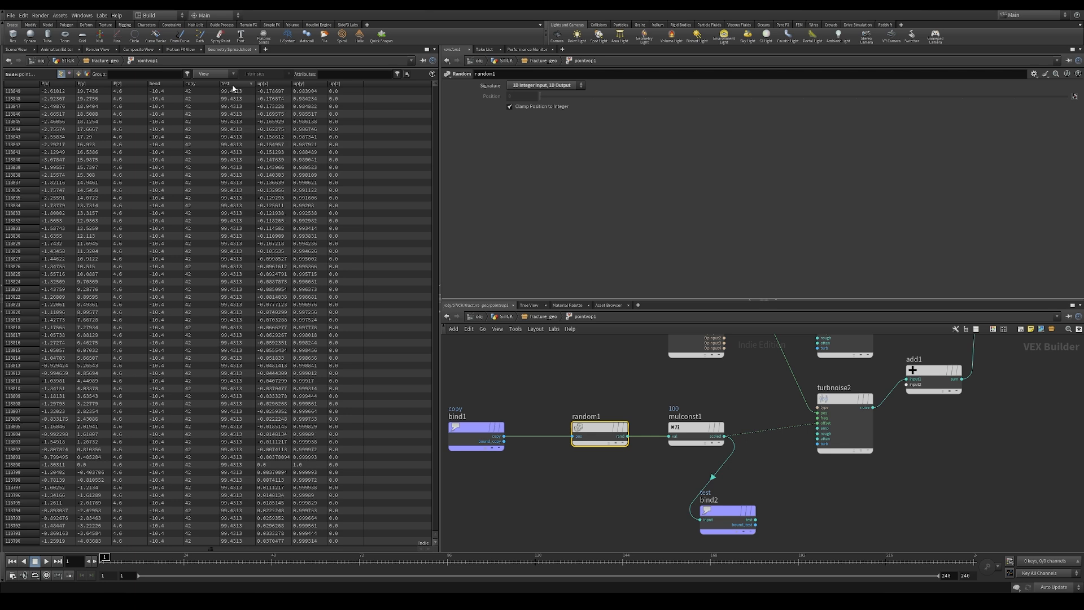
click(235, 85)
Step: Disconnect the test export from the node chain and show the displaced mesh shaded in the 3D view
drag(728, 511, 802, 520)
scroll(679, 525, down, 2)
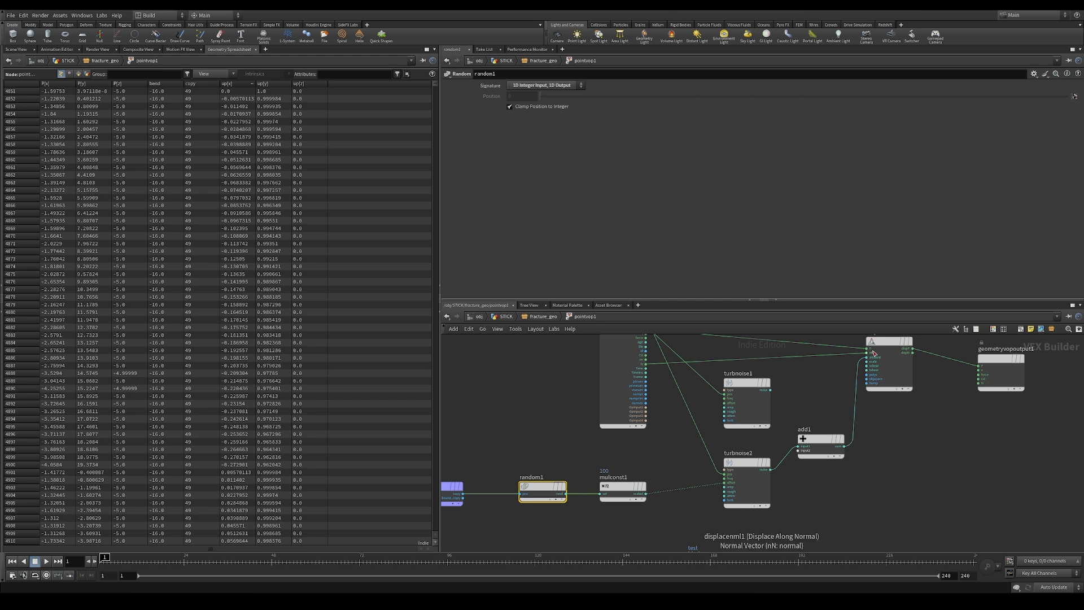
middle_drag(981, 366, 915, 460)
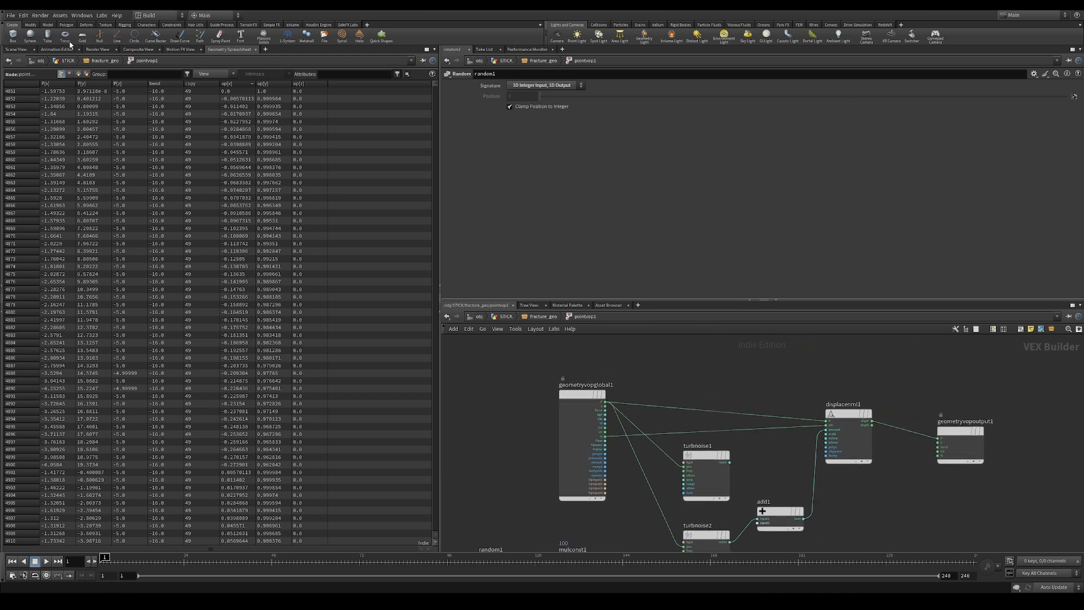
click(20, 49)
key(w)
drag(306, 371, 210, 330)
Step: Set turbnoise2's frequency to 0.4 on all axes and reset its amplitude and roughness to their defaults
double_click(730, 464)
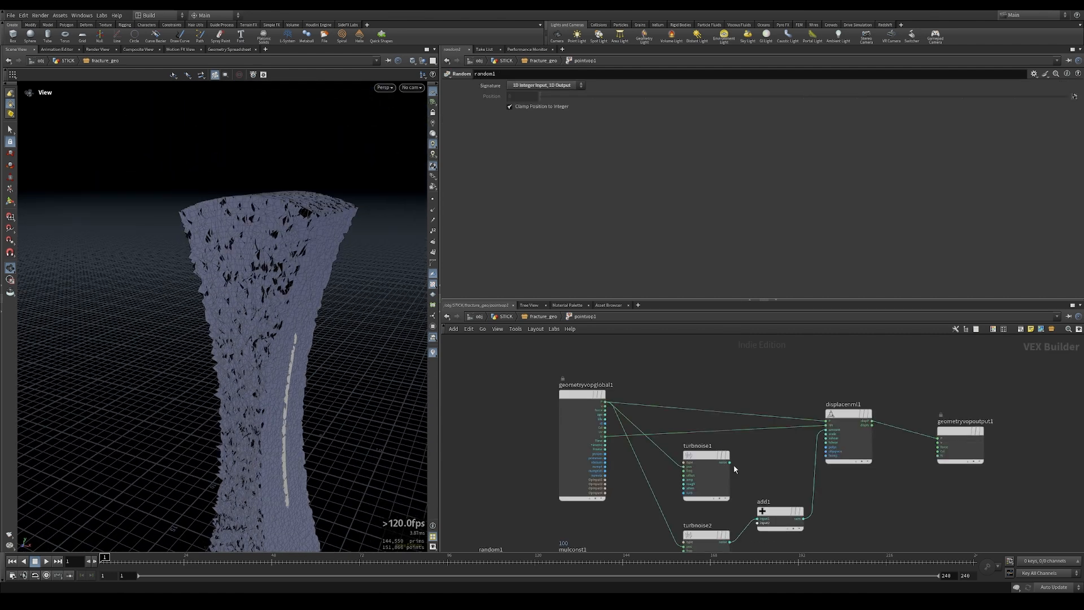
scroll(733, 465, down, 2)
scroll(750, 421, up, 2)
click(750, 421)
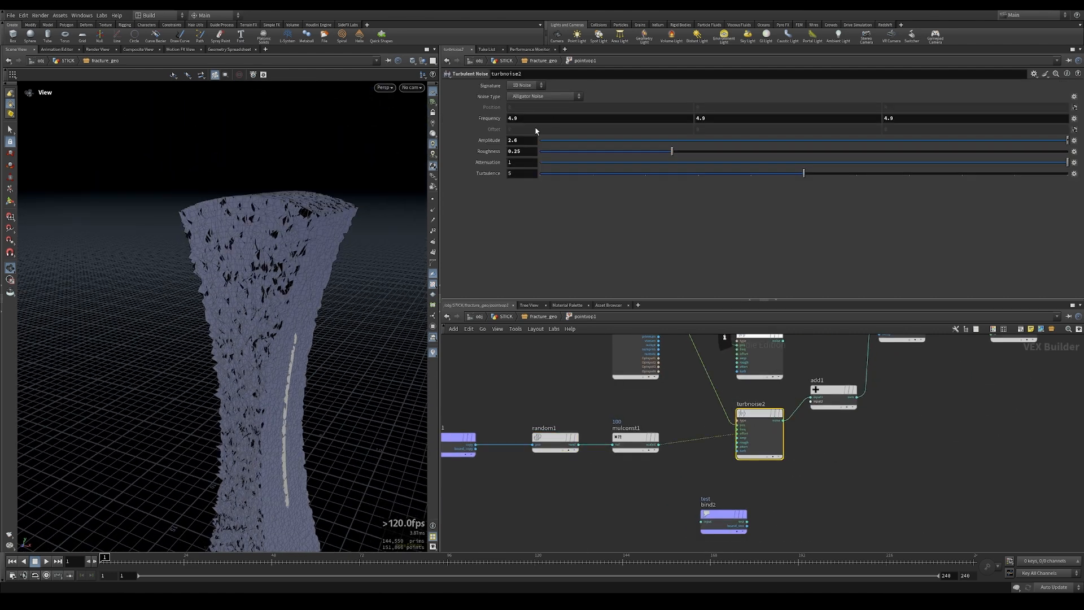
middle_drag(490, 119, 461, 115)
ctrl+middle_click(490, 141)
ctrl+middle_click(490, 152)
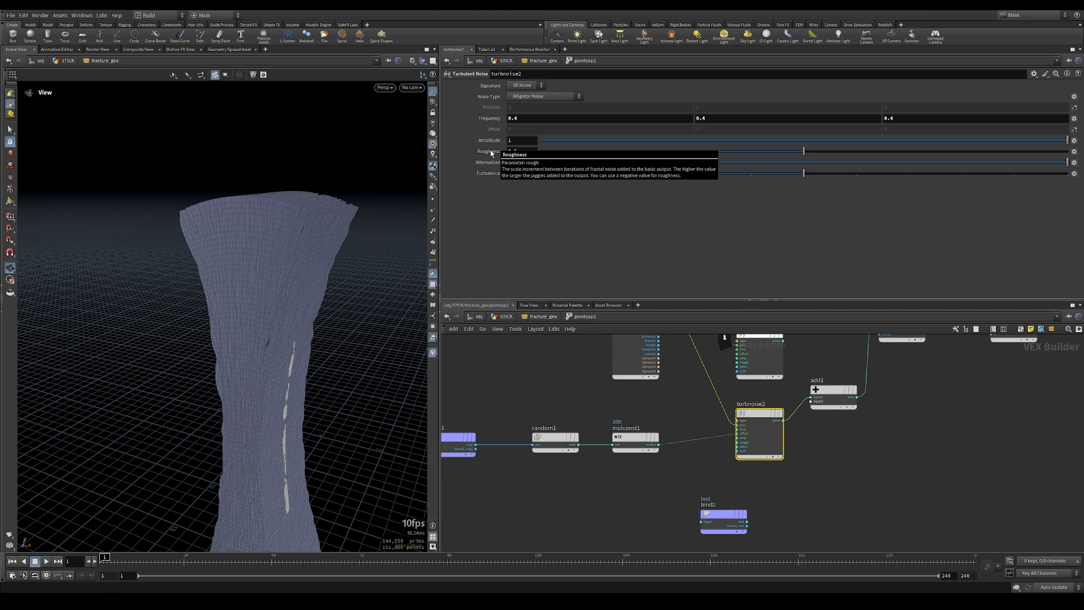
Step: Set turbnoise2's amplitude to 0.6 and its roughness to 0.2905
key(space+3)
right_drag(237, 132, 463, 131)
middle_drag(274, 141, 298, 181)
key(w)
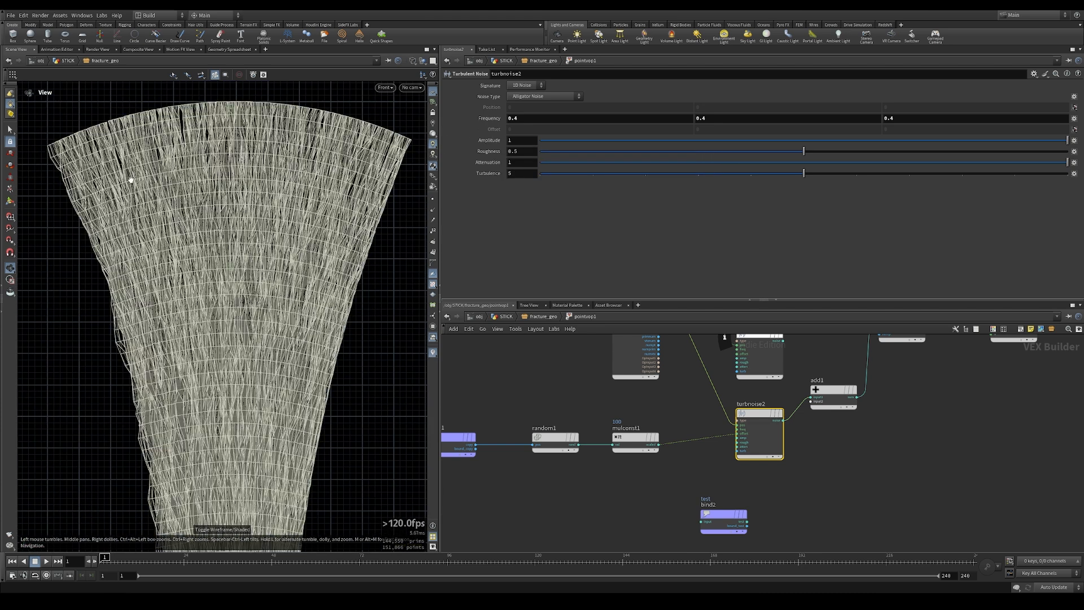
key(space+1)
key(w)
click(529, 139)
text(0.6)
key(Return)
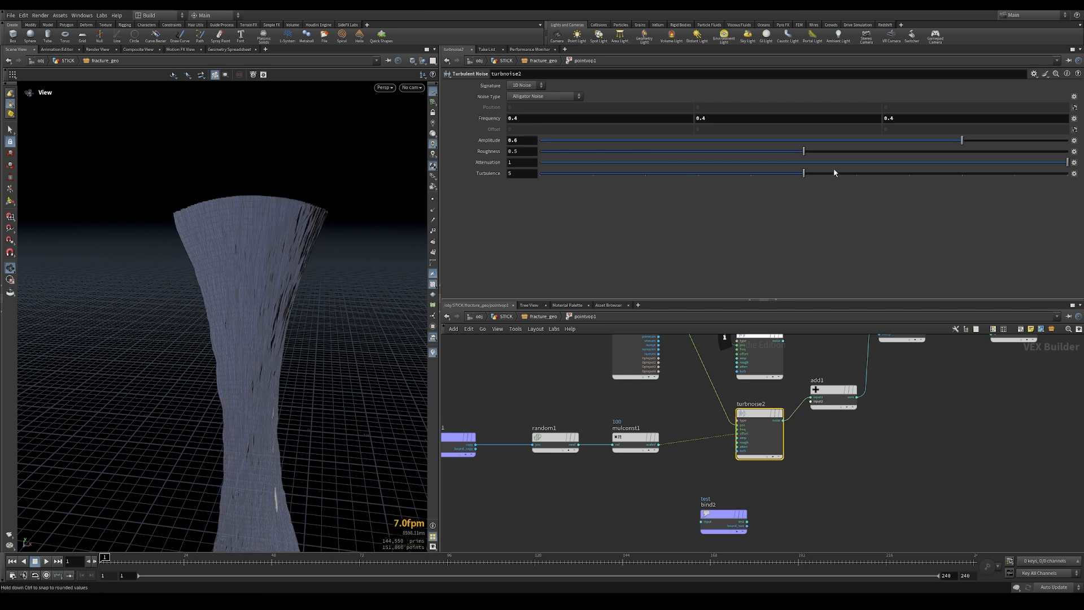
drag(784, 156, 693, 151)
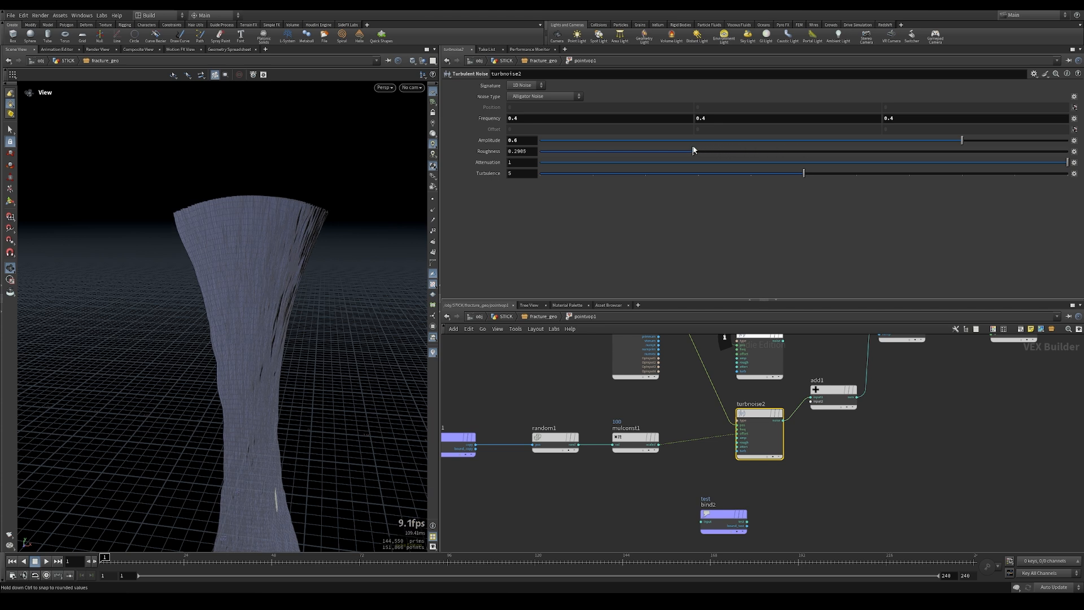
Step: Wire the noise outputs of both turbnoise1 and turbnoise2 into add1 and check the combined displacement
middle_drag(821, 453, 782, 520)
click(744, 410)
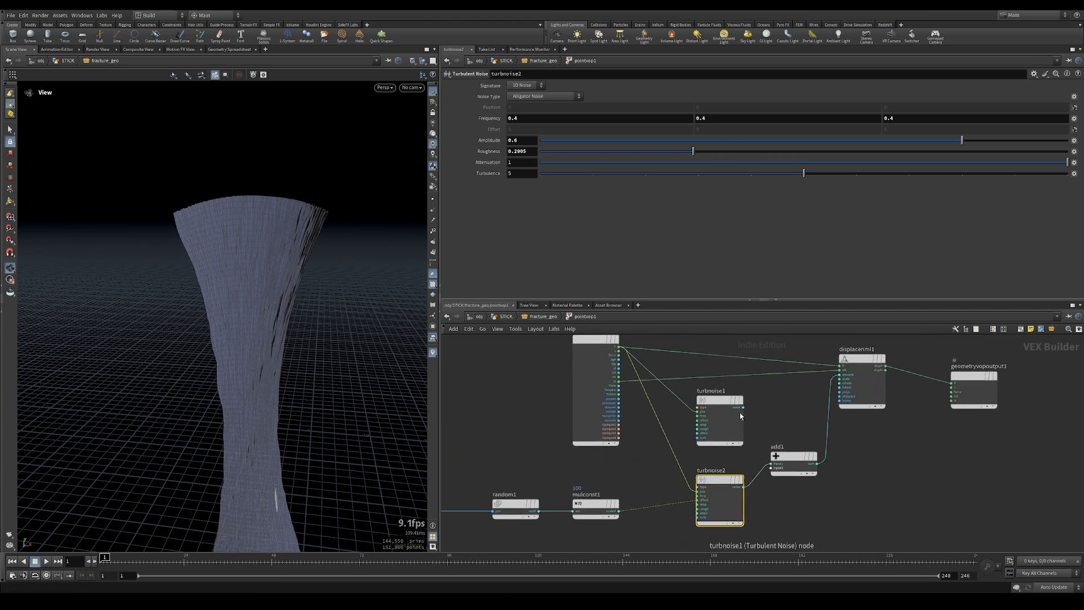
middle_drag(758, 459, 790, 417)
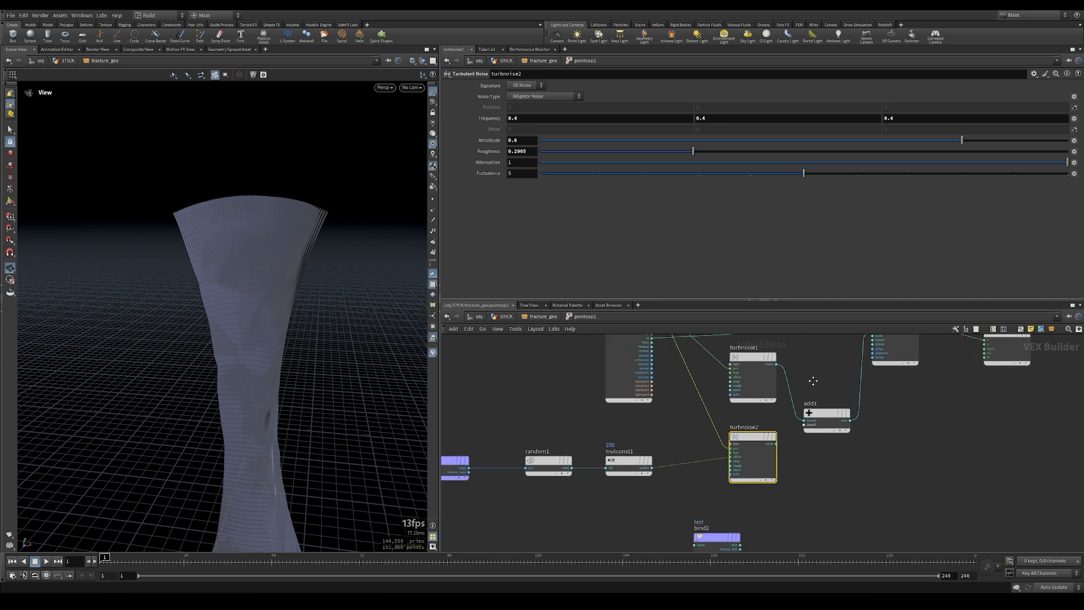
click(815, 426)
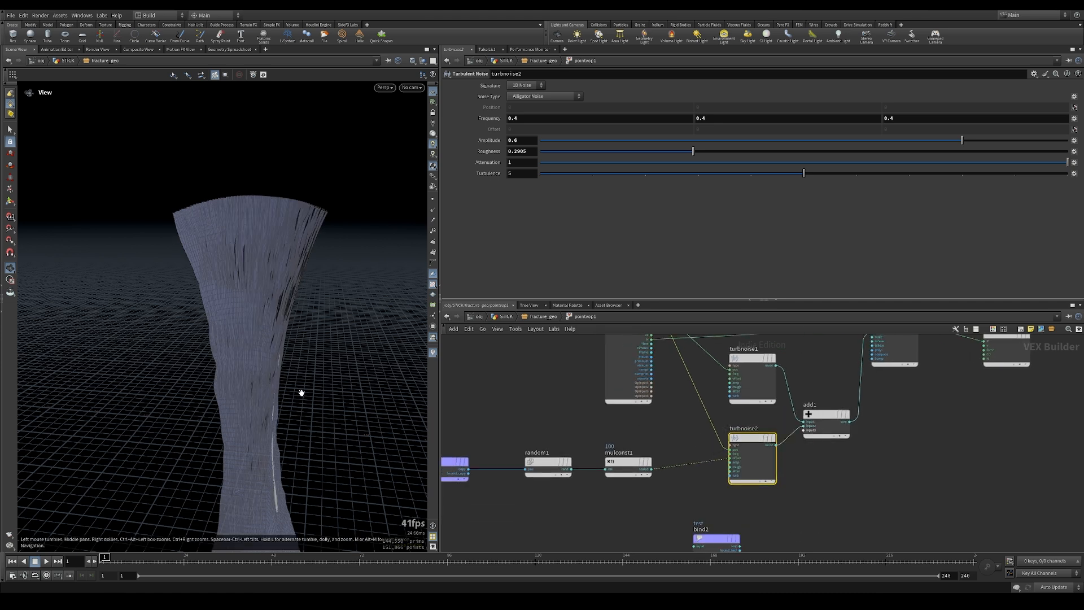
key(space+3)
right_drag(310, 326, 214, 332)
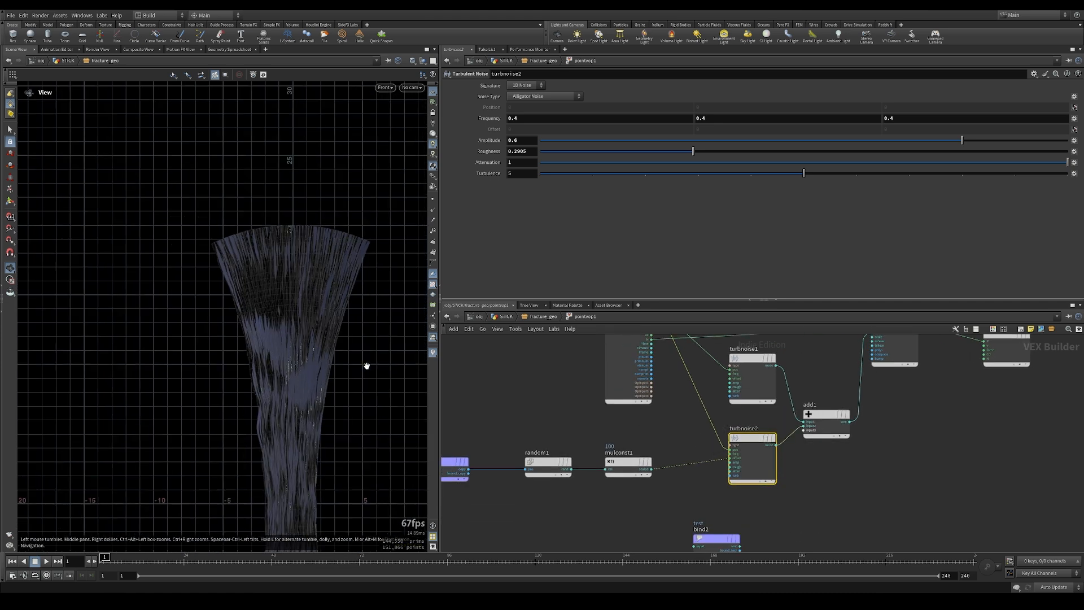
key(space+1)
mouse_move(273, 356)
mouse_down()
mouse_move(245, 365)
mouse_move(264, 351)
mouse_up()
Step: Connect displacenml1's displaced normal output to the N input of geometryvopoutput1
middle_drag(886, 460, 847, 508)
scroll(894, 386, up, 2)
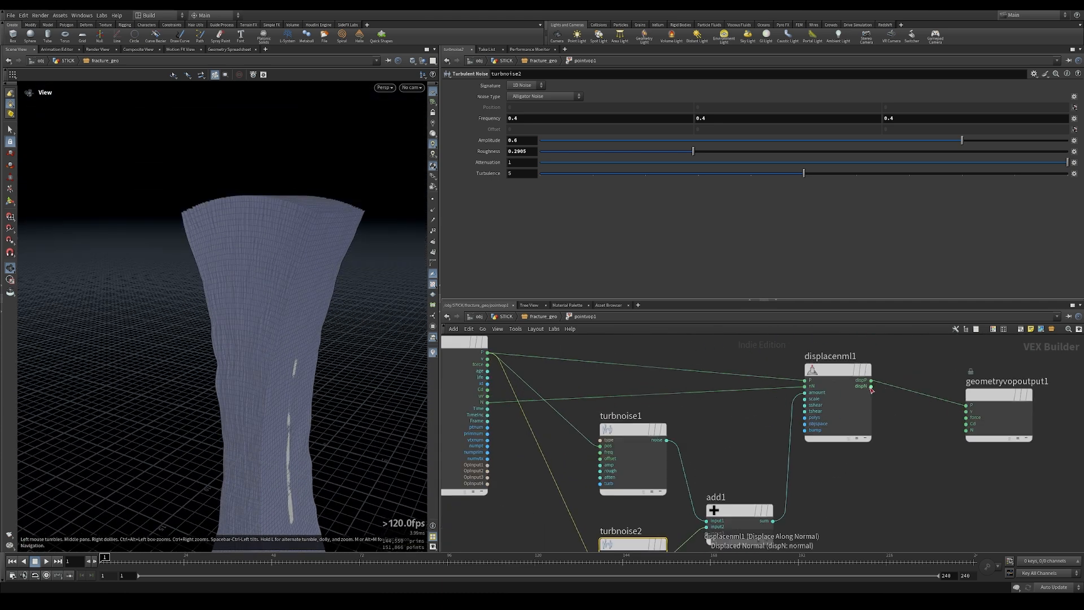
click(871, 386)
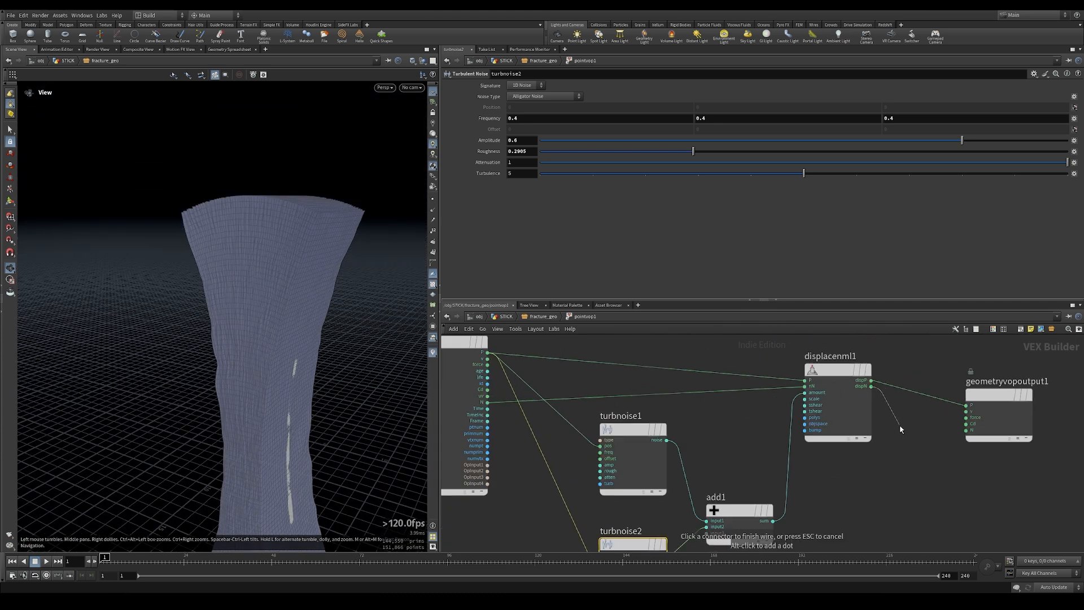
click(967, 430)
middle_drag(868, 485, 935, 380)
Step: Change the noise type of turbnoise1 and turbnoise2 to Original Perlin Noise
key(space+3)
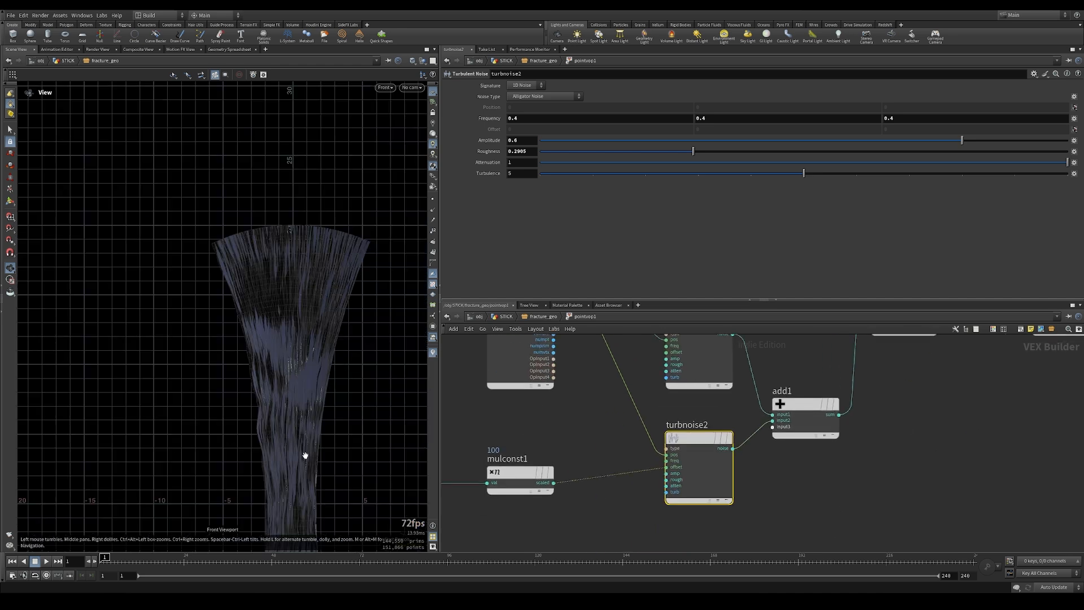
middle_drag(305, 455, 285, 278)
scroll(260, 324, down, 2)
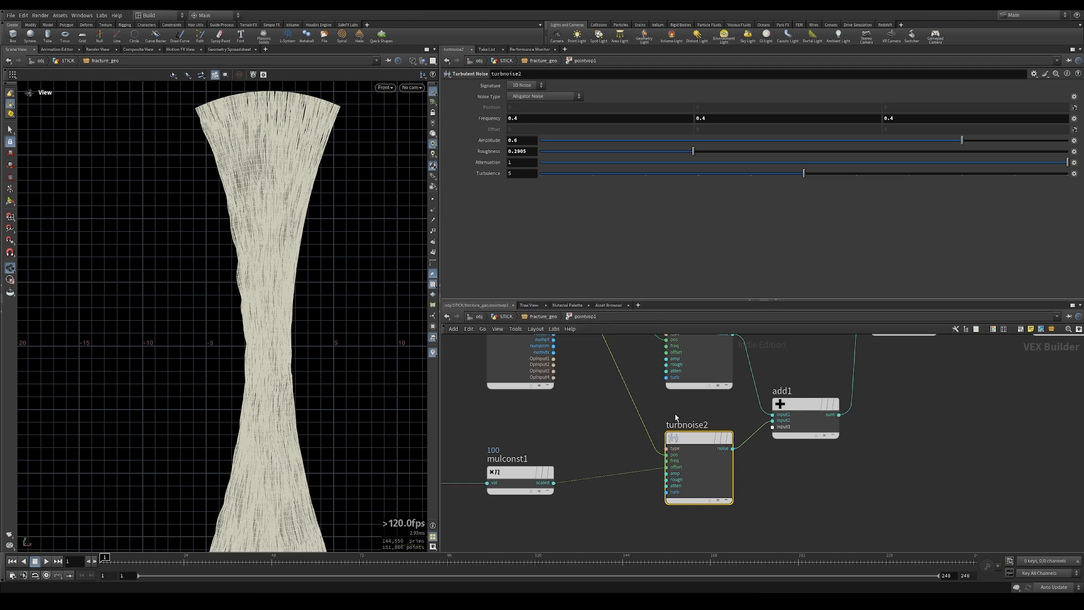
middle_drag(683, 436, 676, 494)
click(690, 384)
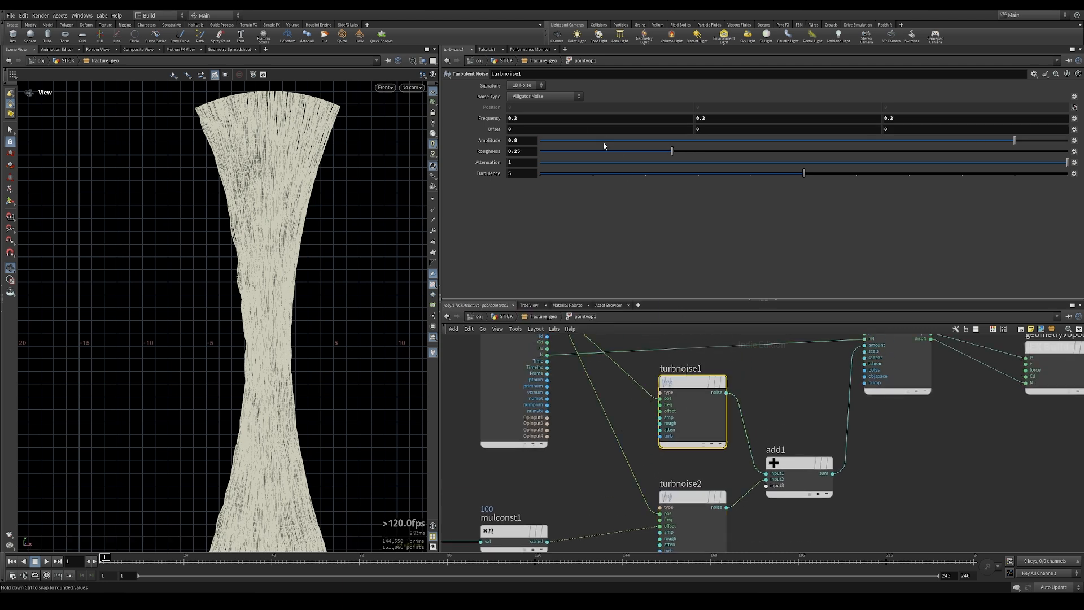
click(551, 96)
click(533, 113)
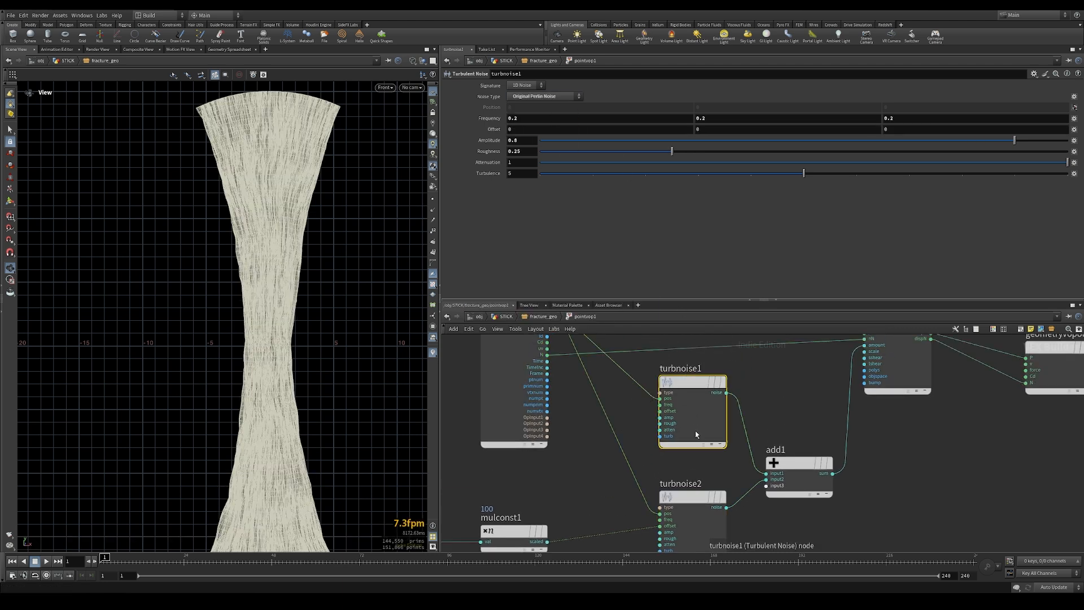
click(693, 496)
click(546, 97)
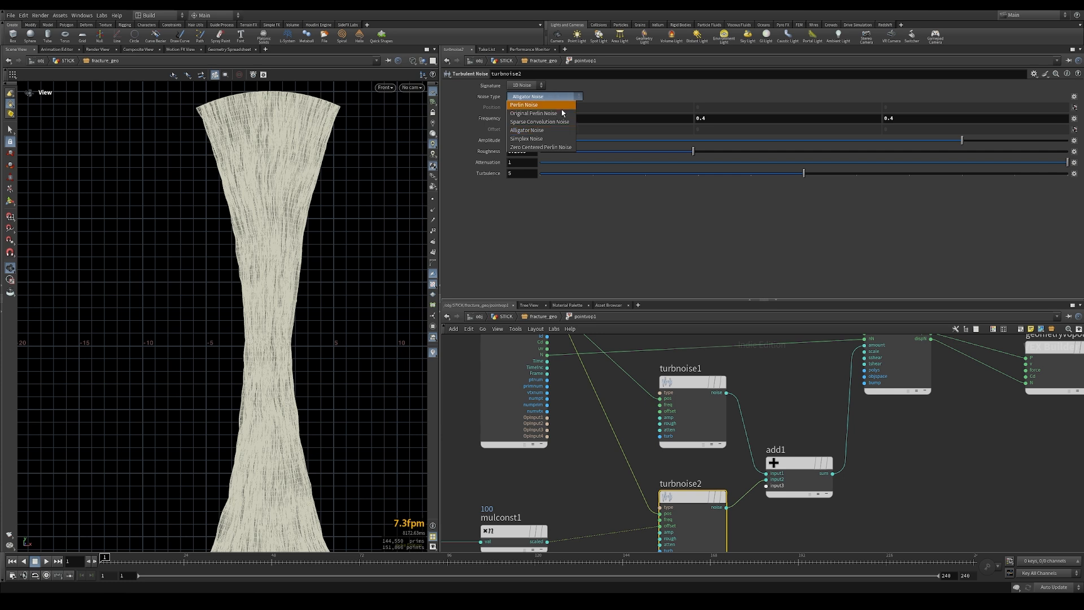
click(539, 113)
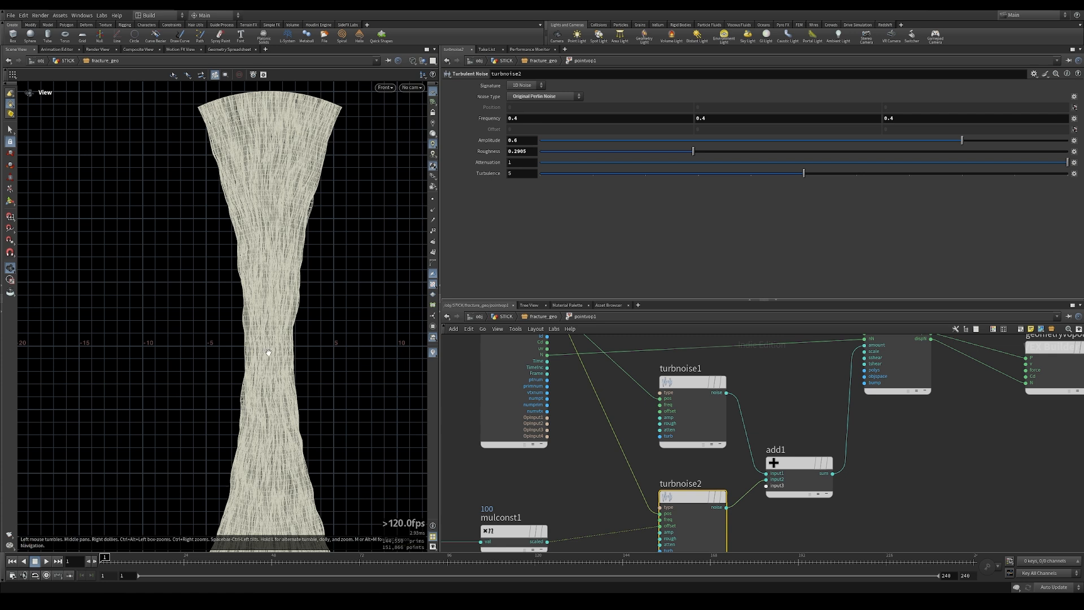
Step: Go up to the STICK network and display object_merge1 and fracture_geo in turn to compare their geometry
middle_drag(864, 393, 630, 370)
click(528, 318)
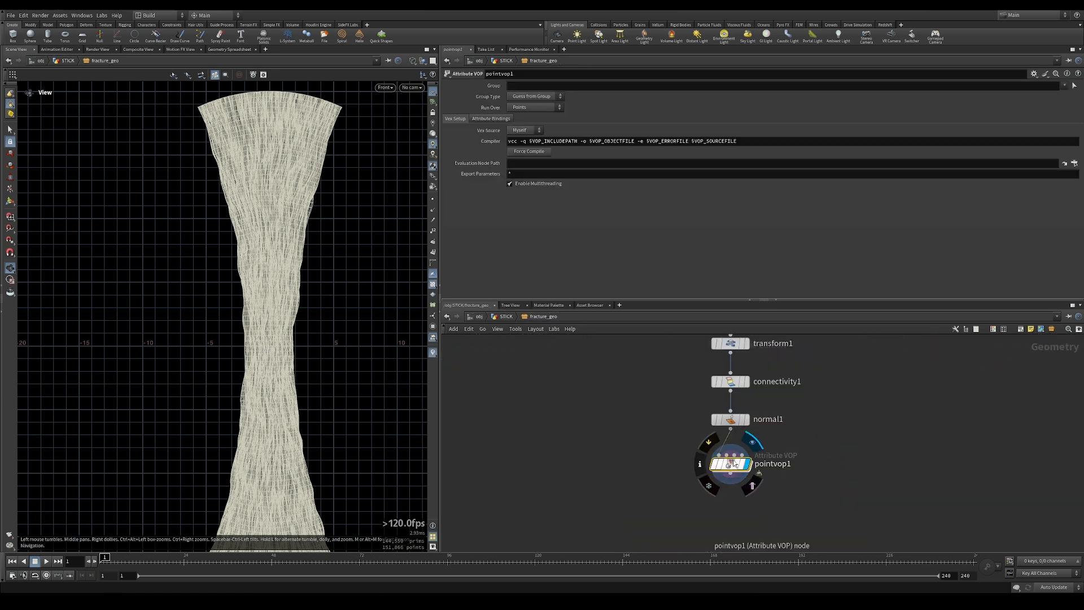
key(u)
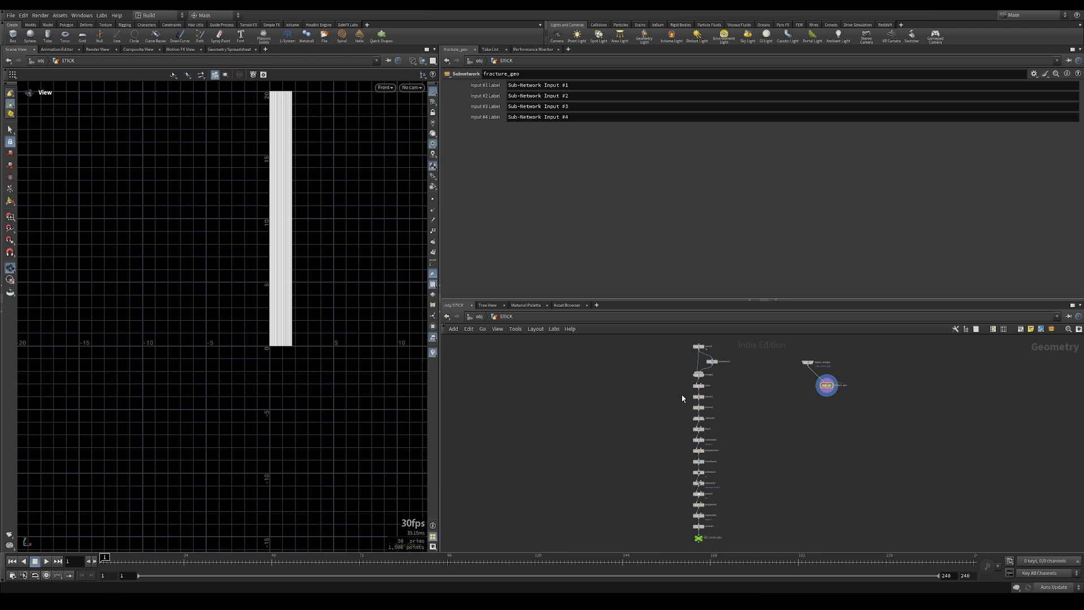
scroll(815, 360, up, 5)
click(806, 363)
key(space+1)
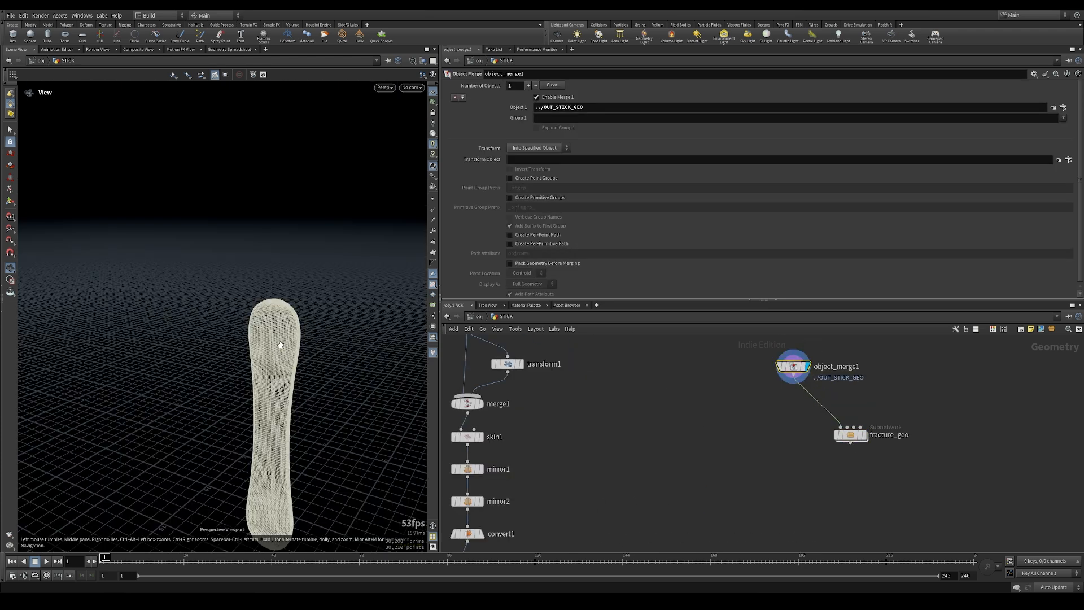
click(863, 435)
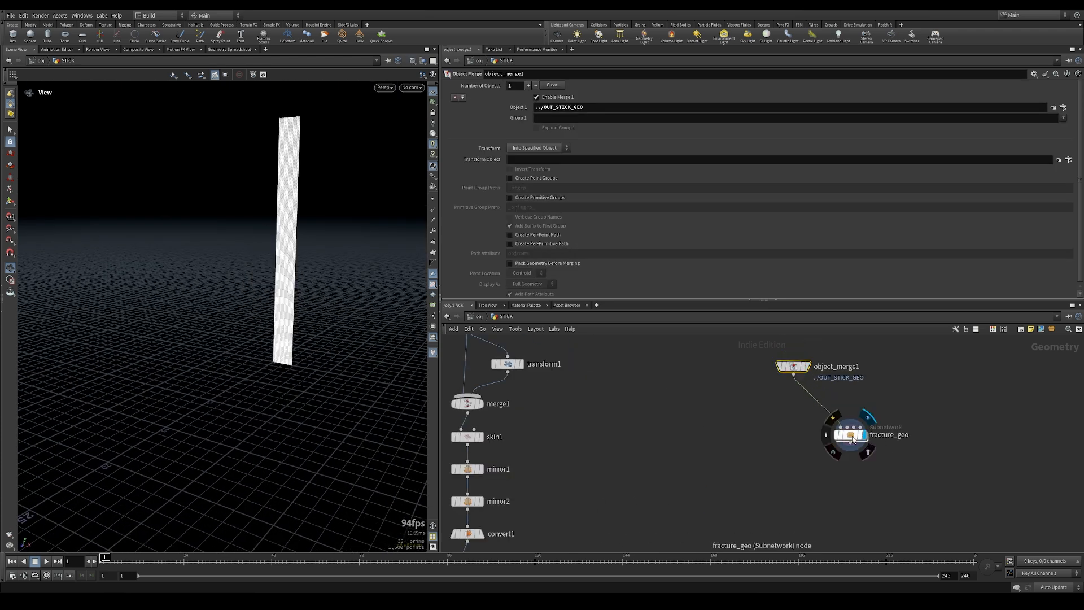
Step: Inside fracture_geo, place output0 below pointvop1, feed it from pointvop1 and display it
click(852, 436)
key(i)
scroll(857, 470, down, 5)
scroll(875, 367, up, 2)
drag(874, 370, 875, 529)
middle_drag(875, 529, 927, 382)
scroll(926, 382, up, 4)
drag(927, 382, 781, 448)
drag(784, 394, 781, 439)
click(793, 445)
click(780, 445)
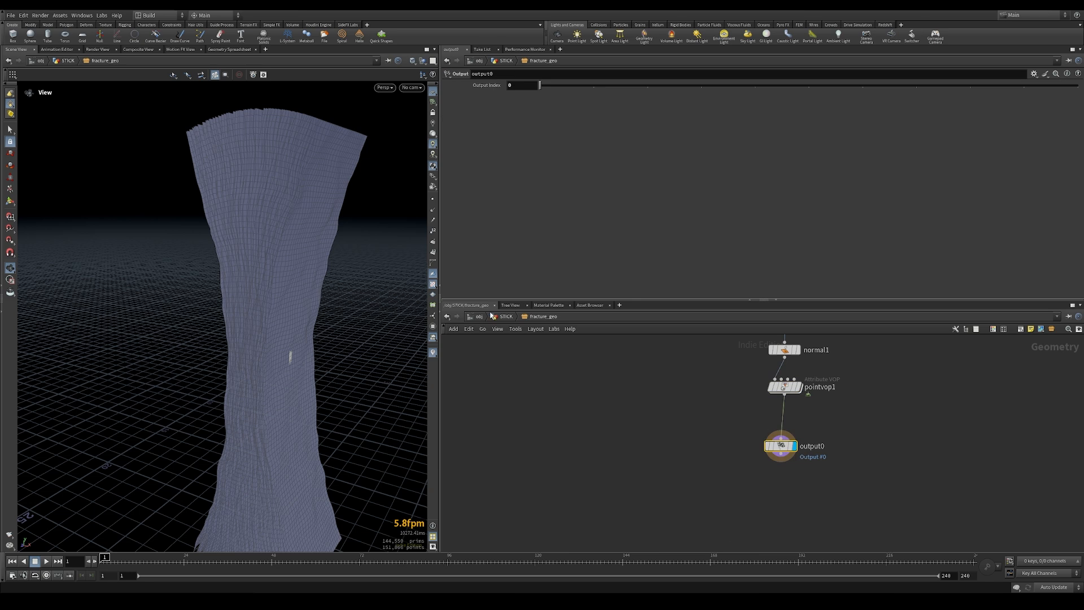
Step: Return to the STICK network and add a Boolean Fracture node below object_merge1 and fracture_geo
click(499, 316)
click(805, 367)
drag(284, 358, 282, 330)
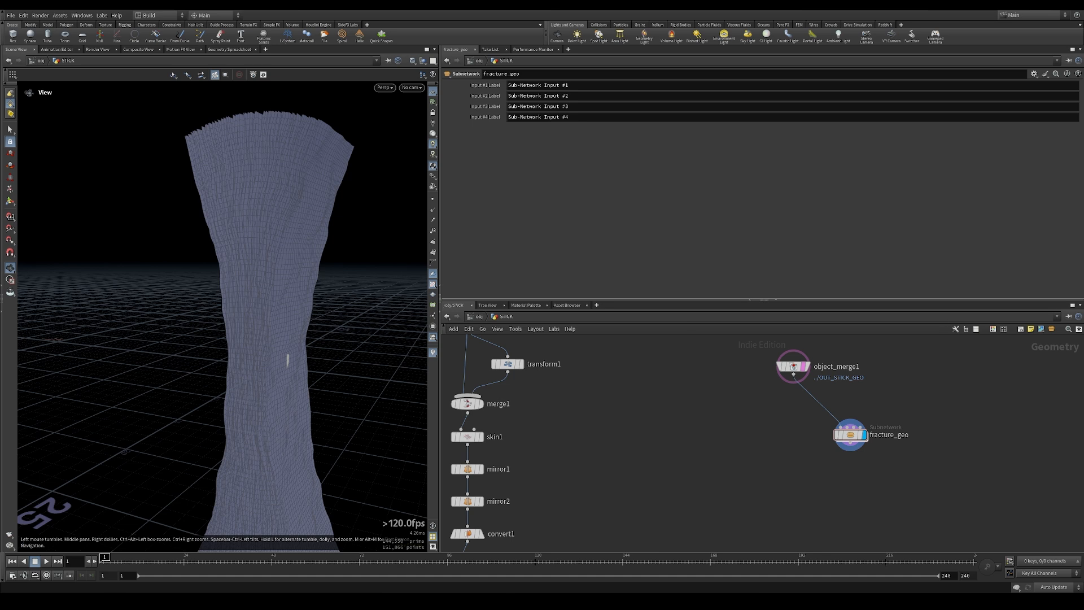
middle_drag(926, 458, 920, 453)
key(Tab)
text(bo)
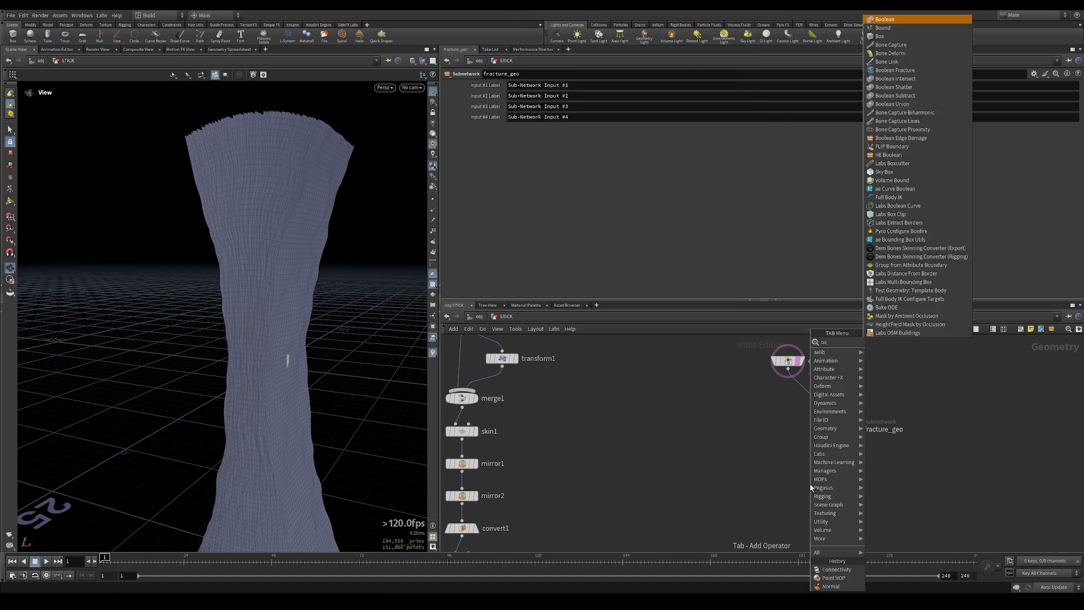
text(olea)
key(Down)
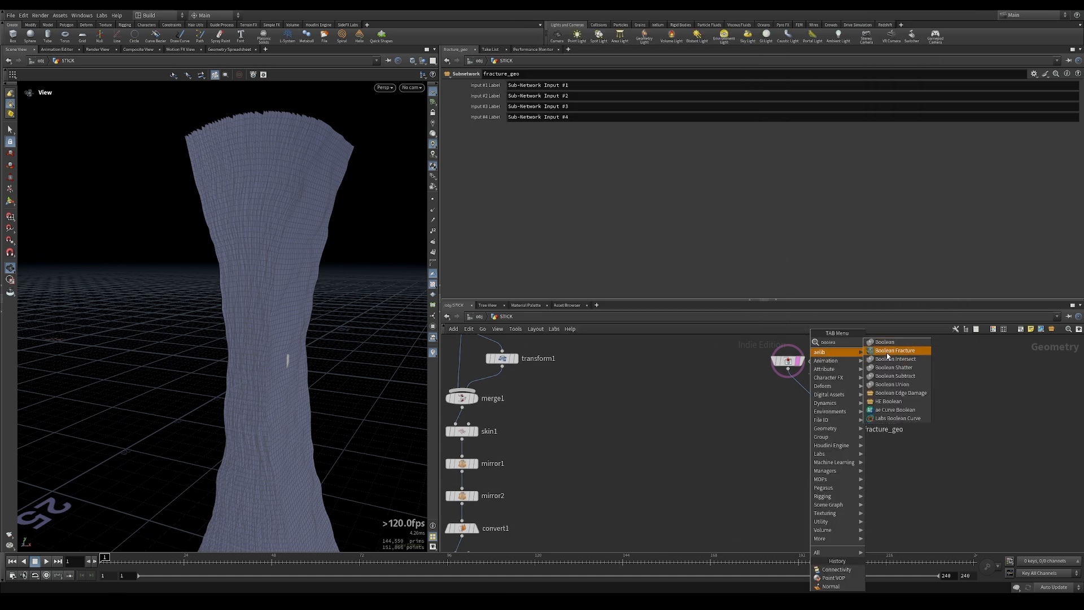
key(Return)
click(794, 472)
Step: Feed booleanfracture1 with object_merge1 as the geometry and fracture_geo as the cutting surface, and display the fractured stick
click(788, 369)
click(789, 466)
click(845, 446)
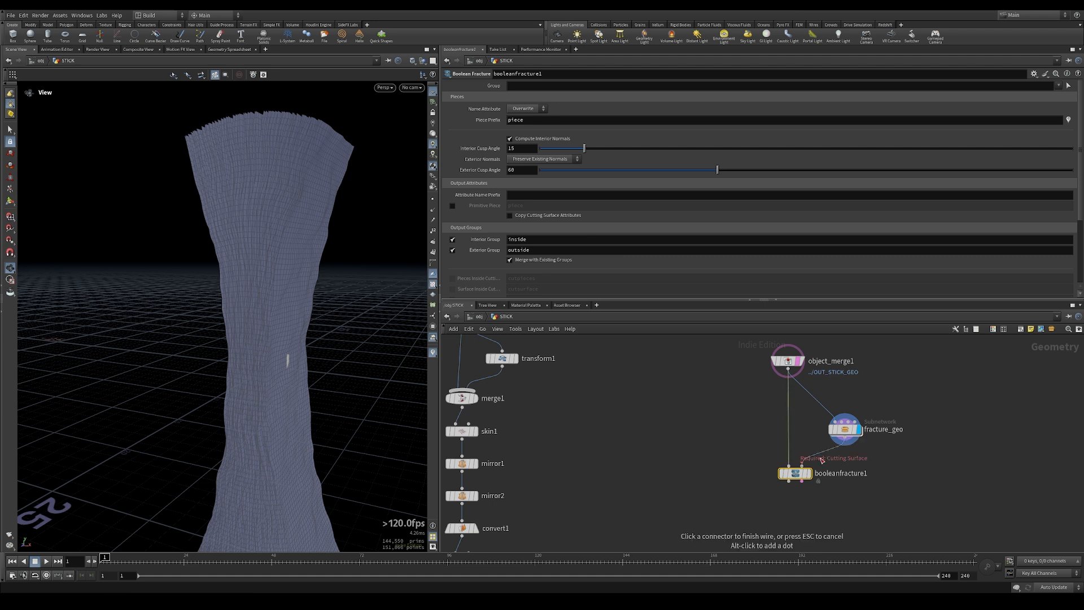
click(804, 467)
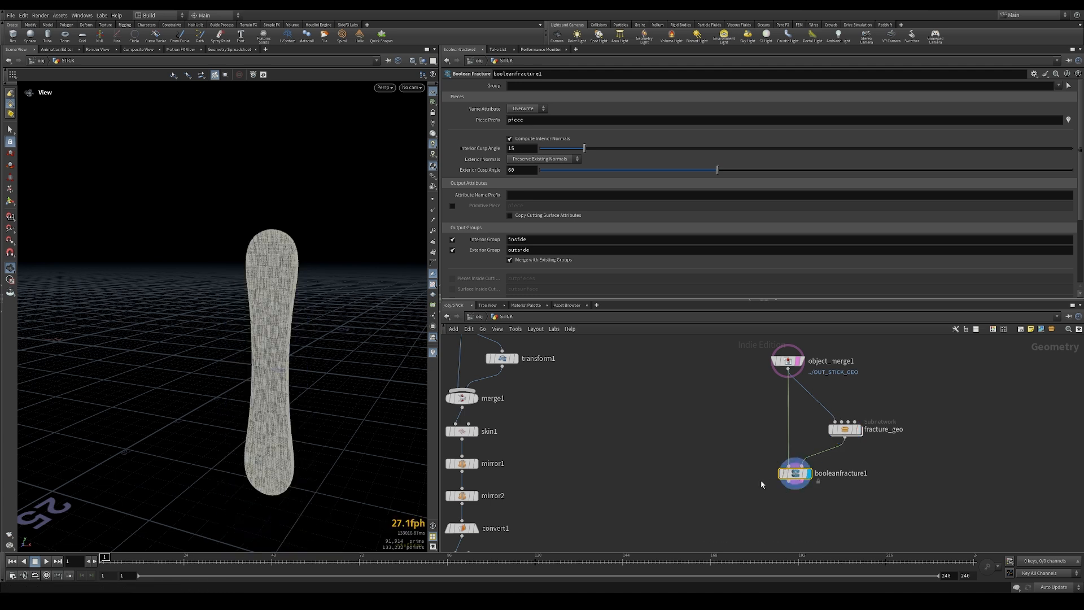
mouse_move(289, 327)
right_down()
mouse_move(399, 318)
mouse_move(306, 338)
right_up()
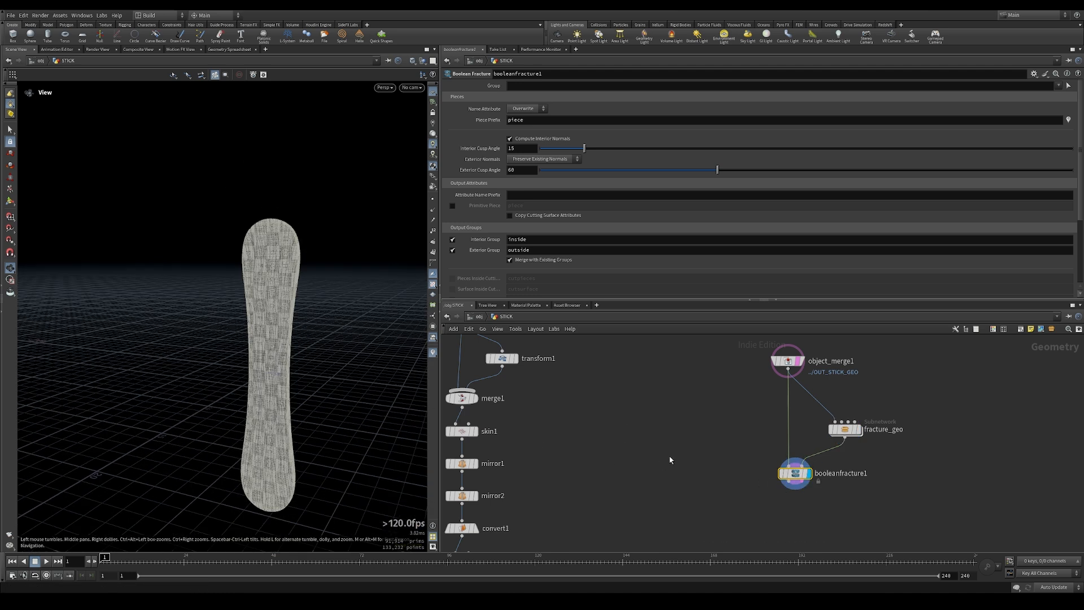
Step: Add an Exploded View node fed by booleanfracture1 and display it
middle_drag(712, 514, 743, 441)
key(Tab)
text(exp)
key(Return)
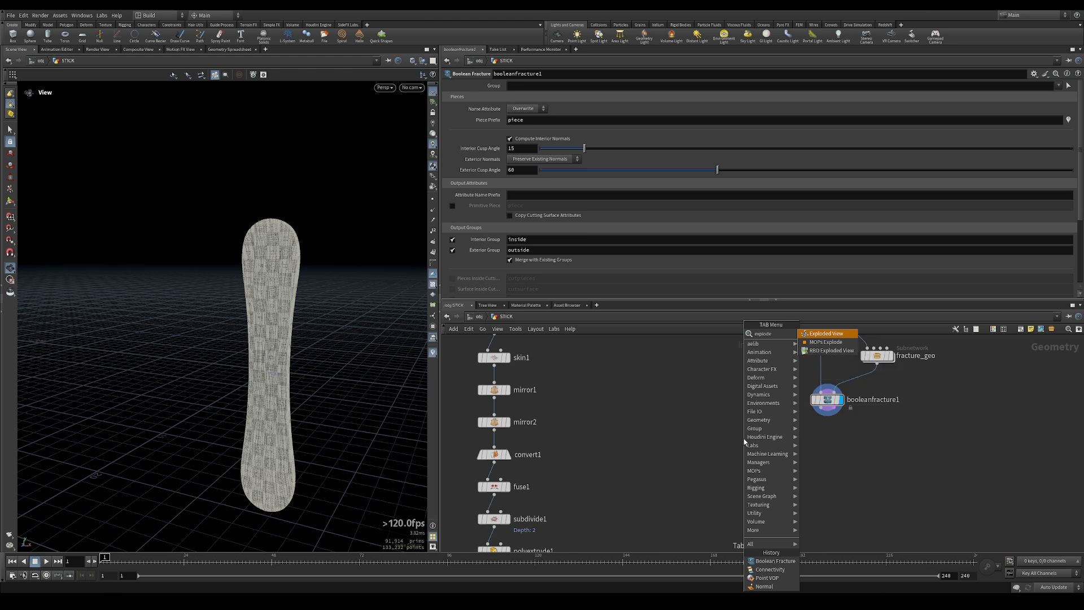
click(757, 447)
click(758, 440)
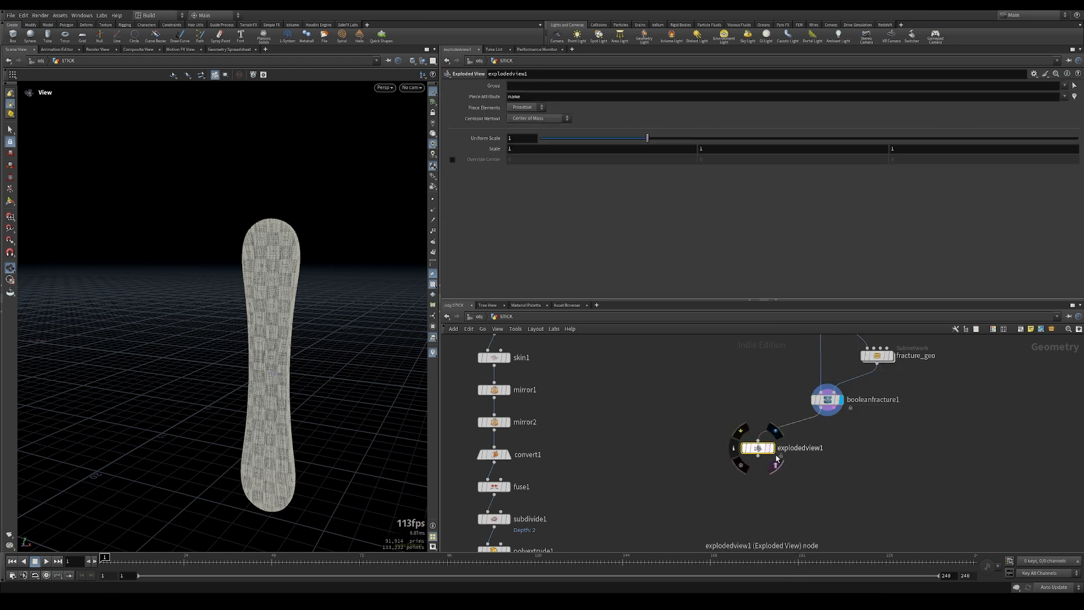
click(771, 447)
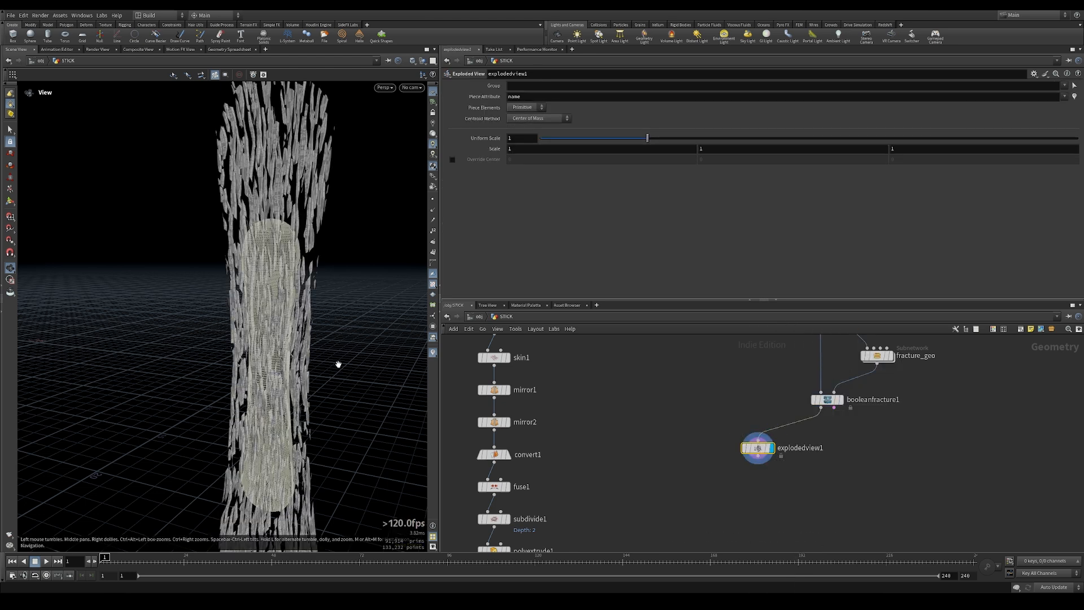
click(757, 448)
Step: Examine the shape and thickness of the exploded stick pieces from the front, side and above
drag(333, 372, 313, 349)
right_drag(313, 349, 365, 340)
drag(366, 340, 293, 247)
right_drag(293, 249, 407, 240)
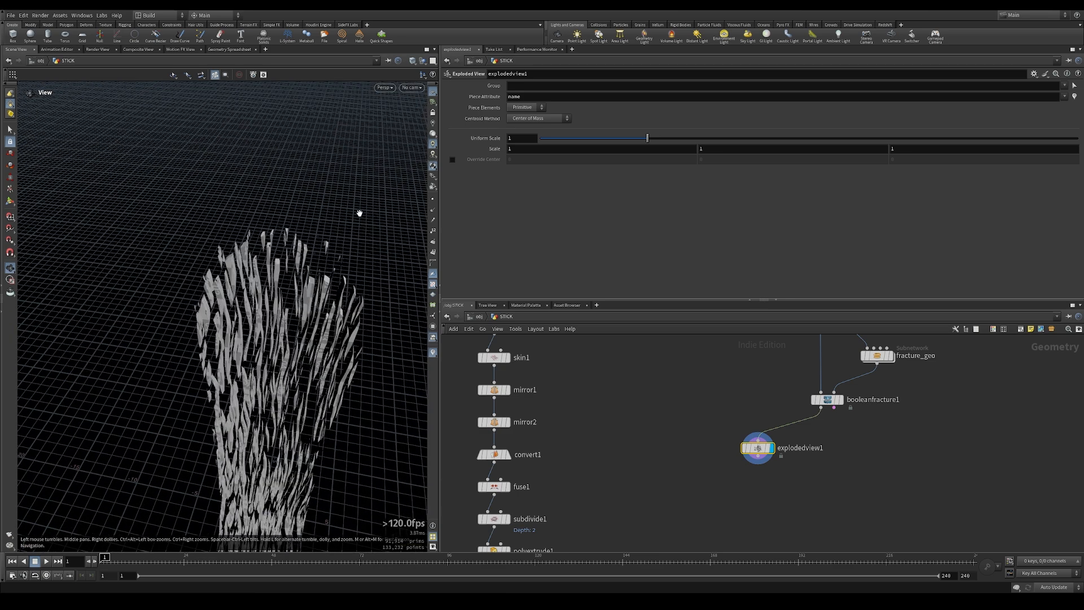
key(space+3)
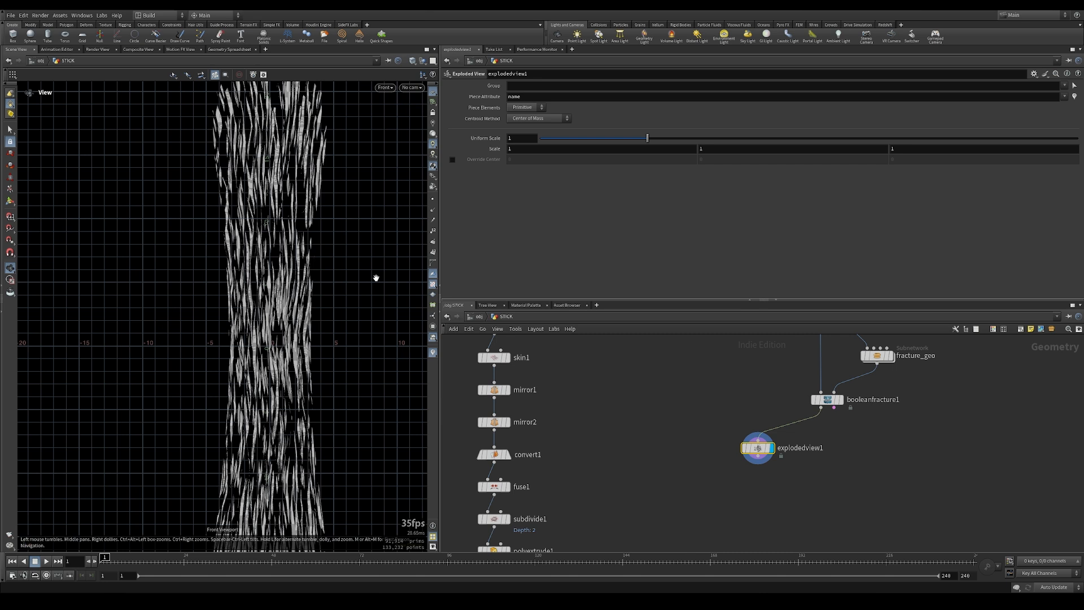
key(space+1)
drag(375, 278, 274, 283)
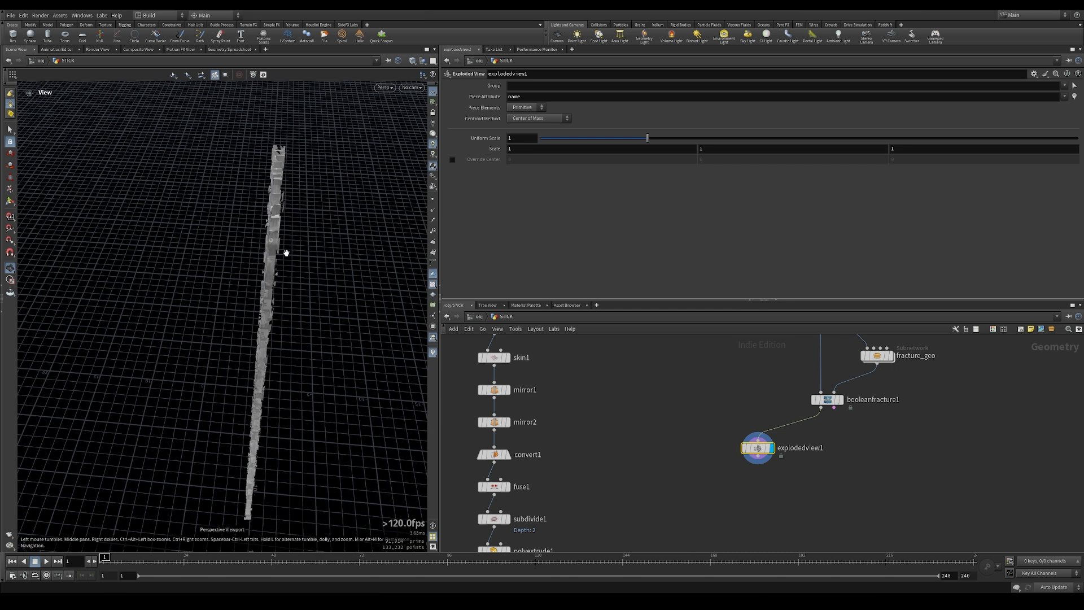
drag(241, 243, 282, 255)
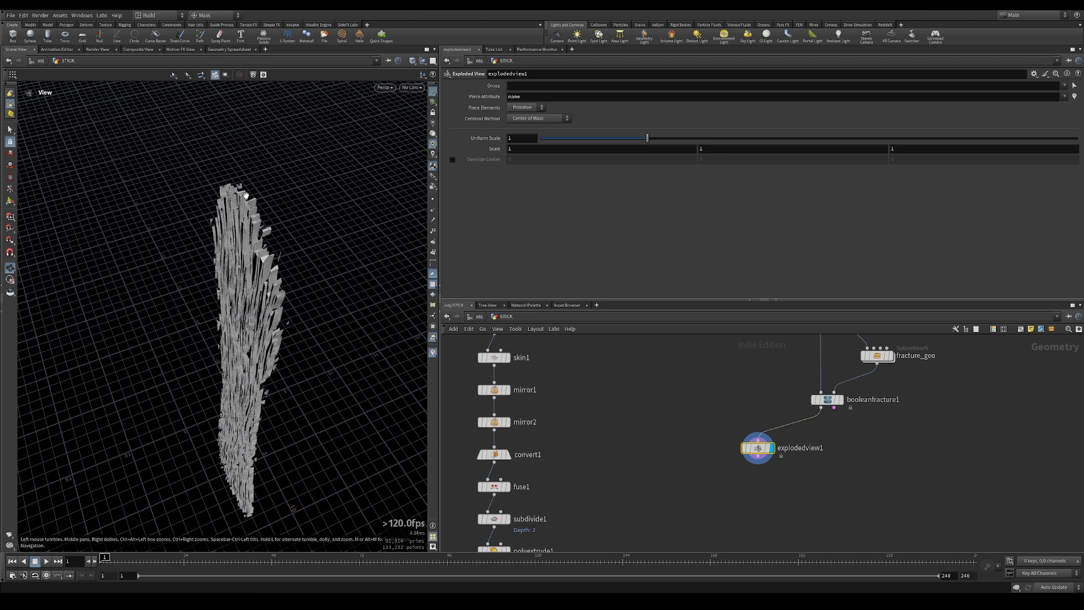
drag(243, 226, 205, 300)
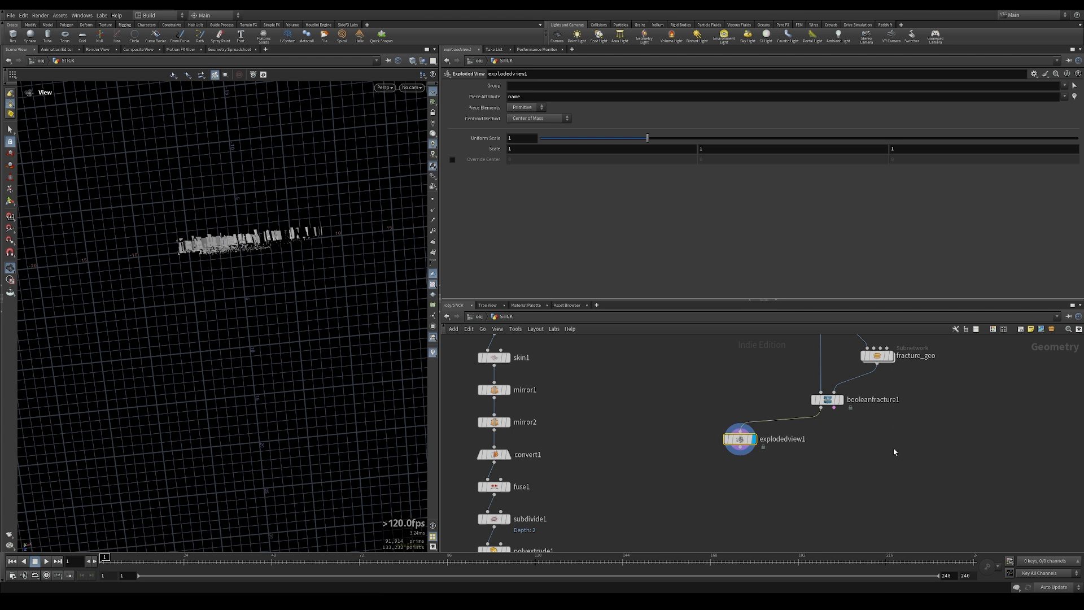
Step: Enter the fracture_geo network and move connectivity1 and the nodes below it away from transform1
click(893, 450)
middle_drag(921, 419, 931, 469)
click(887, 408)
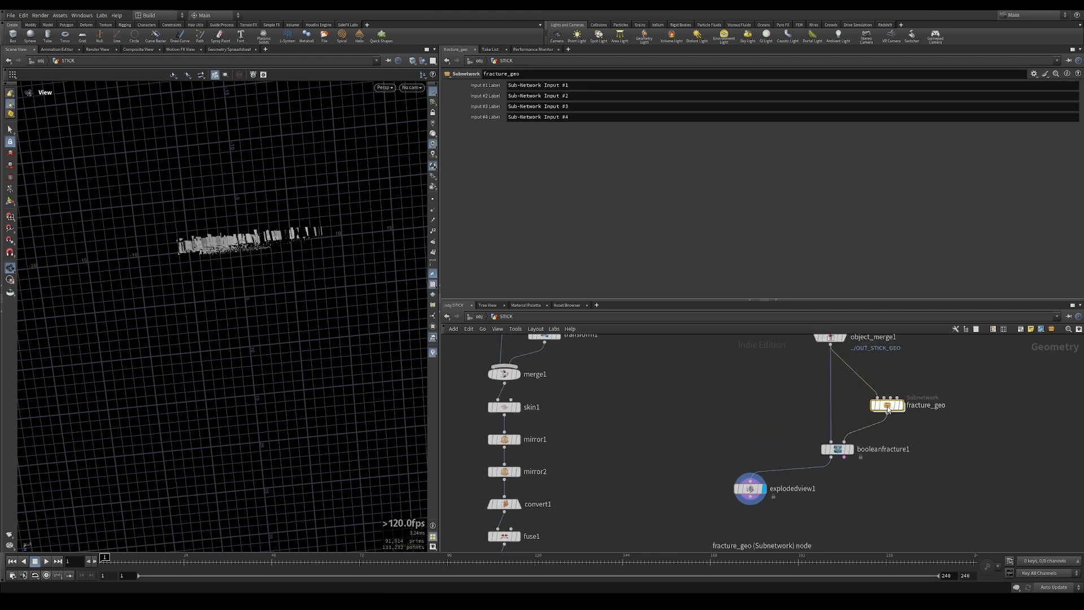
double_click(887, 406)
middle_drag(730, 397, 706, 519)
scroll(668, 455, down, 3)
middle_drag(686, 400, 757, 374)
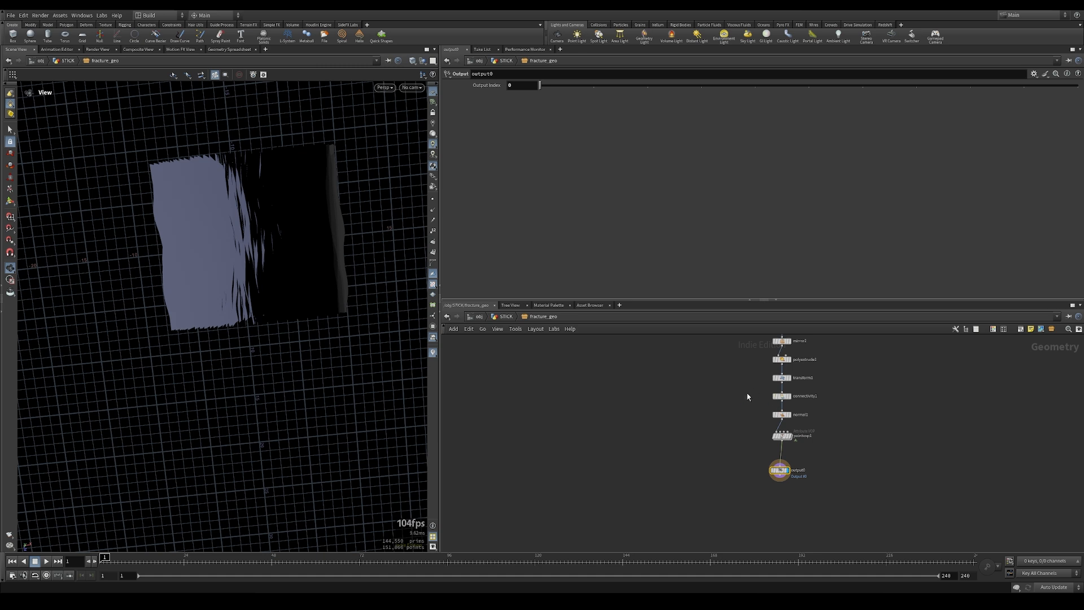
drag(748, 397, 779, 504)
drag(784, 398, 750, 415)
click(735, 377)
Step: Insert a Merge node on the wire between transform1 and connectivity1
middle_drag(735, 378, 728, 435)
scroll(726, 430, up, 3)
key(Tab)
text(matchs)
key(Return)
click(780, 482)
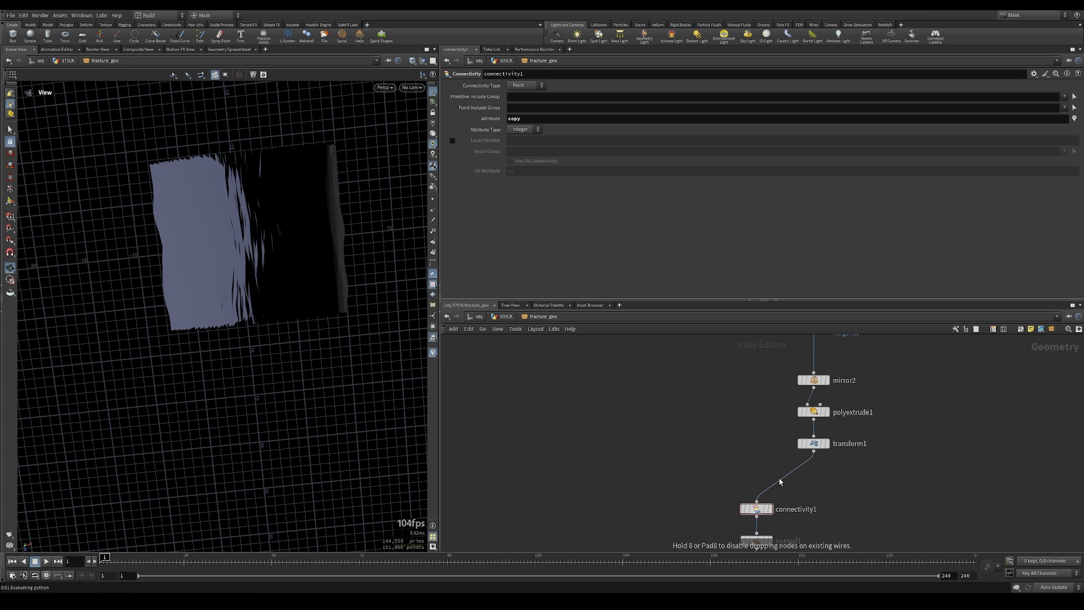
Step: Add a Grid node beside polyextrude1, connect it to merge1 and display the merged geometry
key(Tab)
text(grid)
key(Return)
click(723, 411)
drag(723, 419, 771, 479)
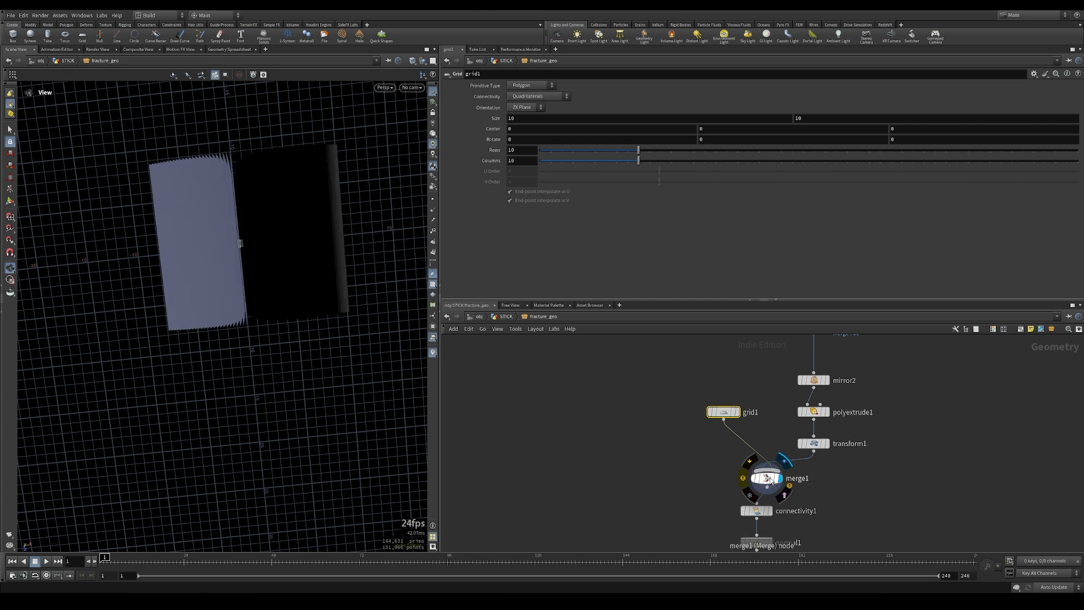
click(768, 478)
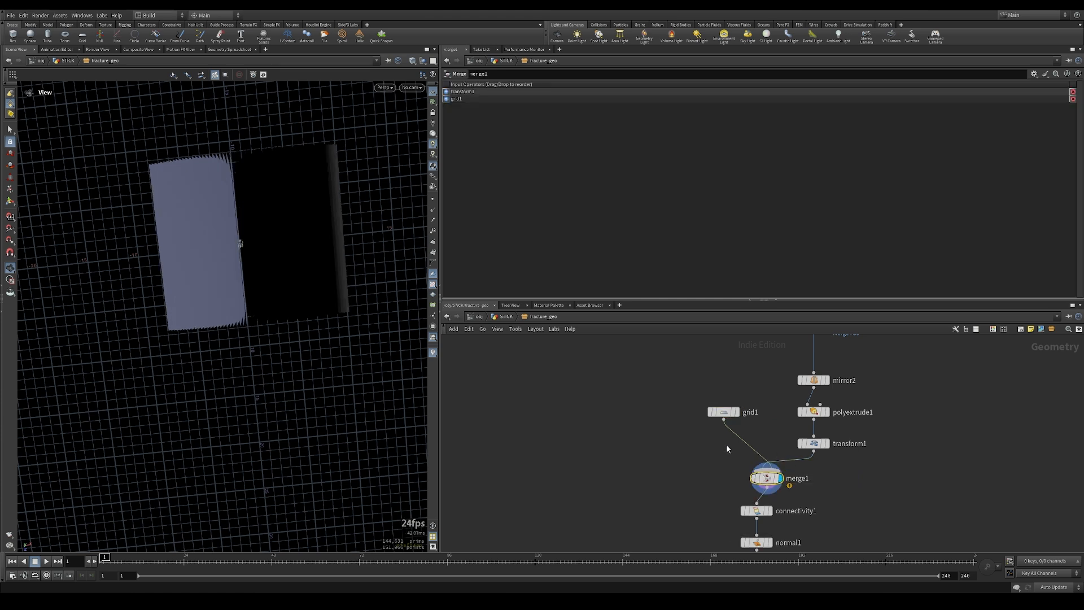
Step: Set the size of grid1 to 20 by 40
click(720, 412)
key(space+f)
drag(237, 399, 296, 266)
right_drag(295, 266, 304, 407)
drag(305, 406, 254, 430)
key(space+f)
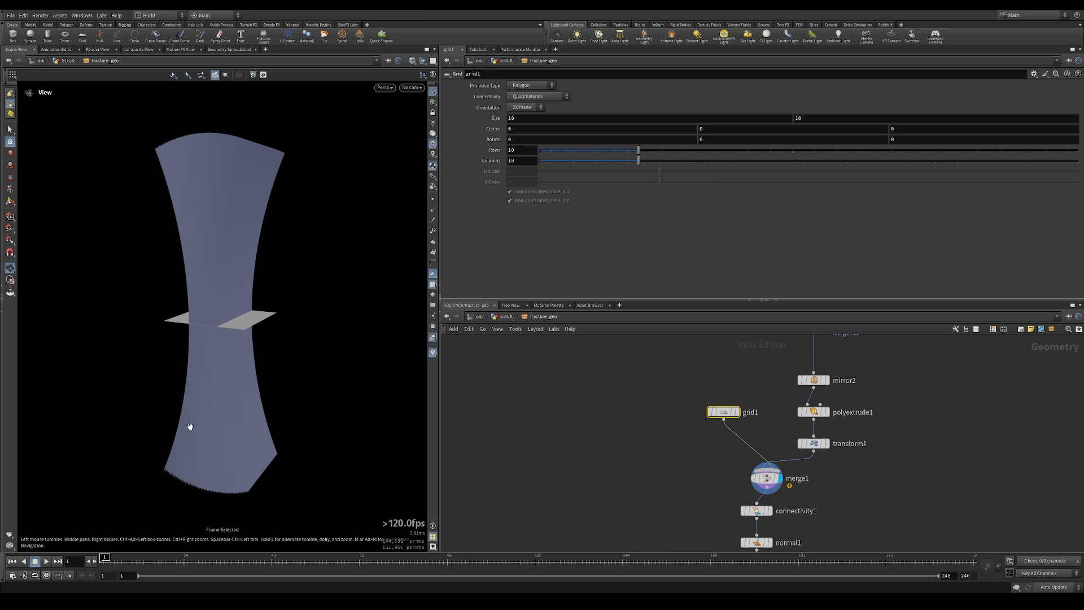
click(561, 120)
text(20)
key(Tab)
text(40)
key(Return)
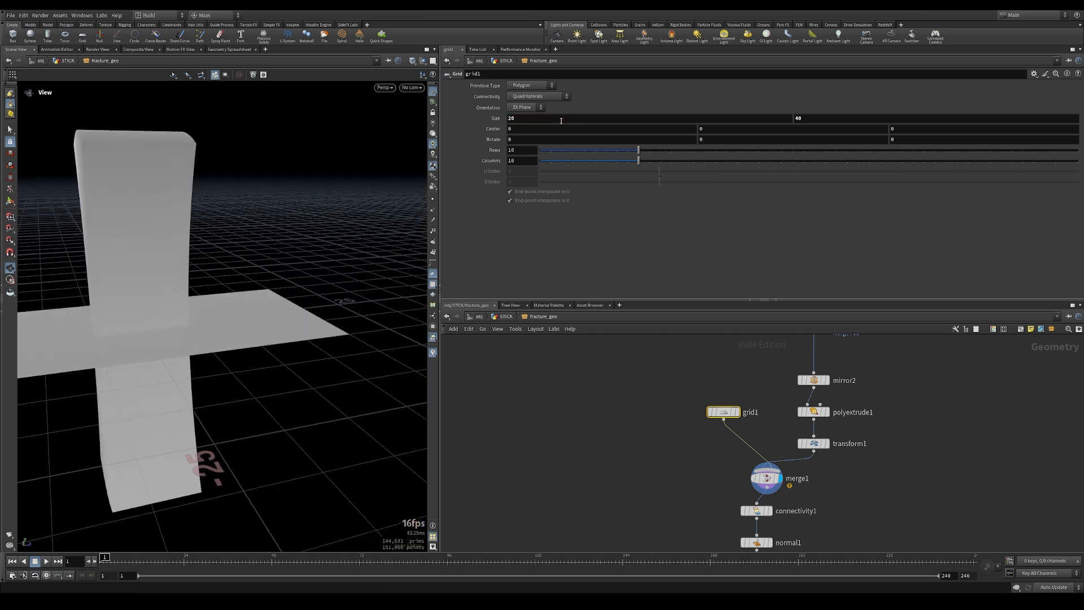
Step: Orient grid1 to the XY Plane and give it 100 rows and 50 columns
click(520, 110)
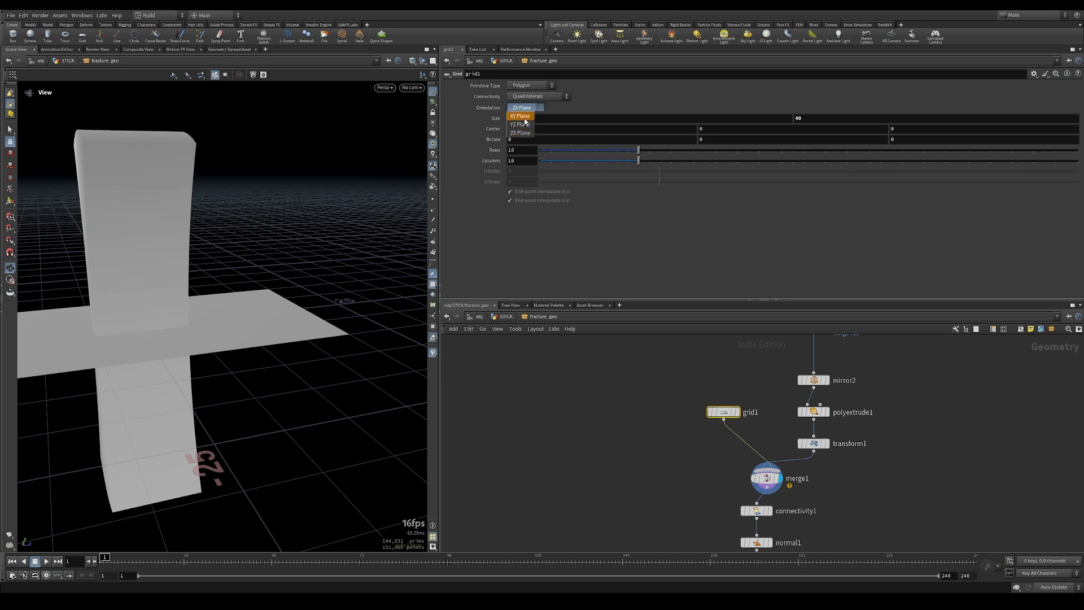
click(520, 116)
mouse_move(189, 317)
mouse_down()
mouse_move(199, 309)
mouse_move(198, 392)
mouse_move(180, 317)
mouse_up()
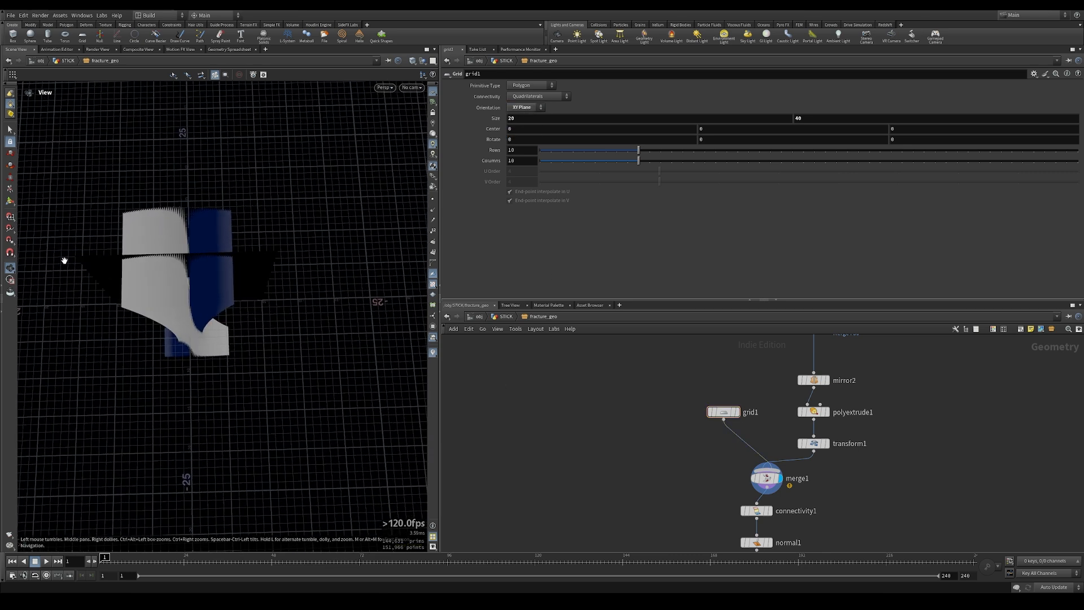
click(520, 150)
text(100)
key(Tab)
text(50)
key(Return)
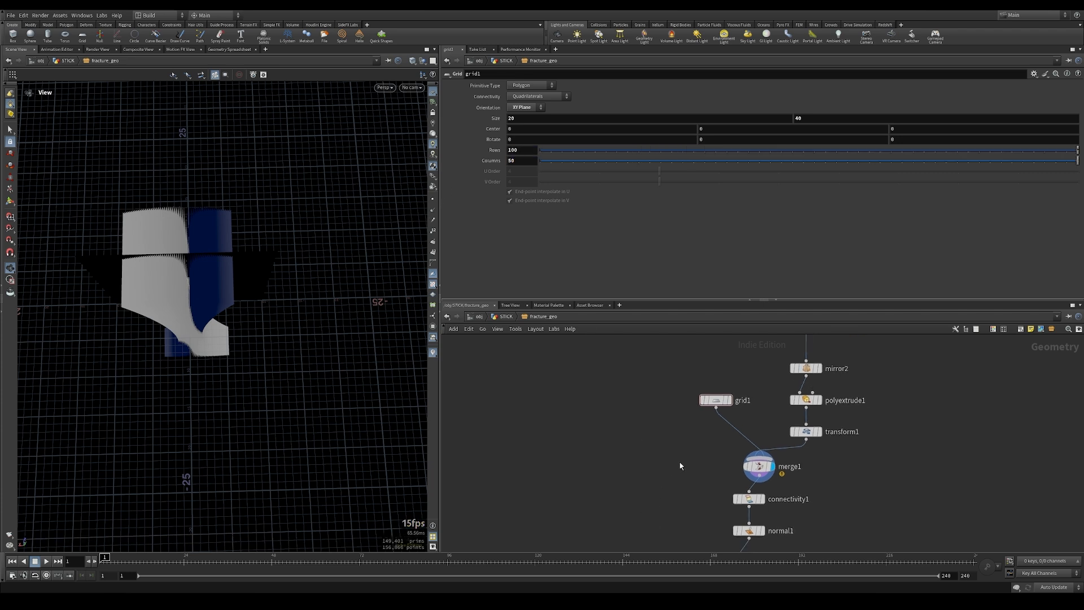
Step: Insert a Copy and Transform node between grid1 and merge1 and display it
key(Tab)
text(copy)
key(Return)
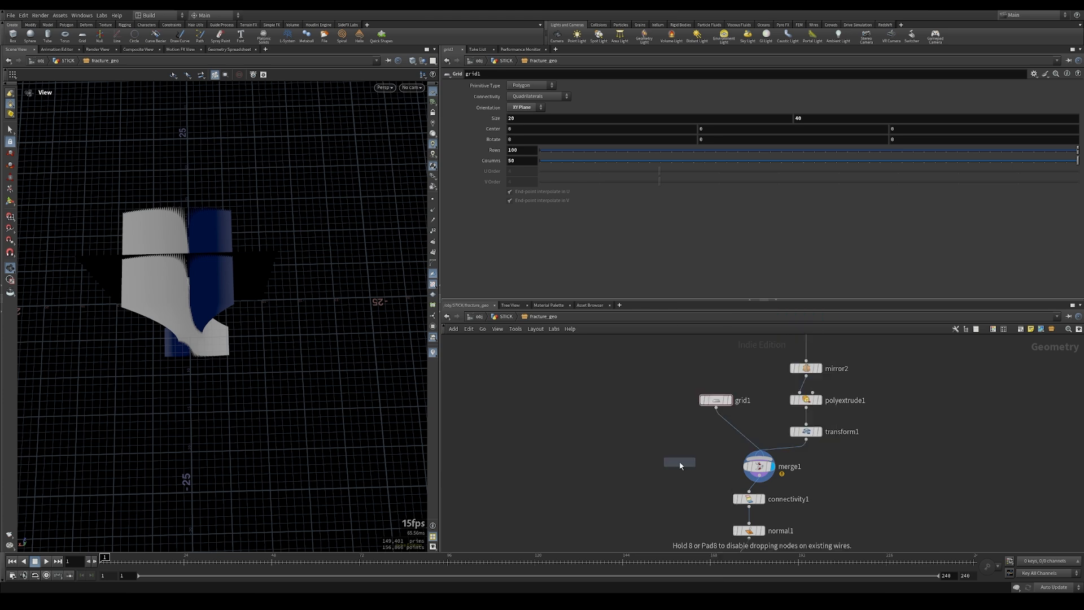
click(734, 429)
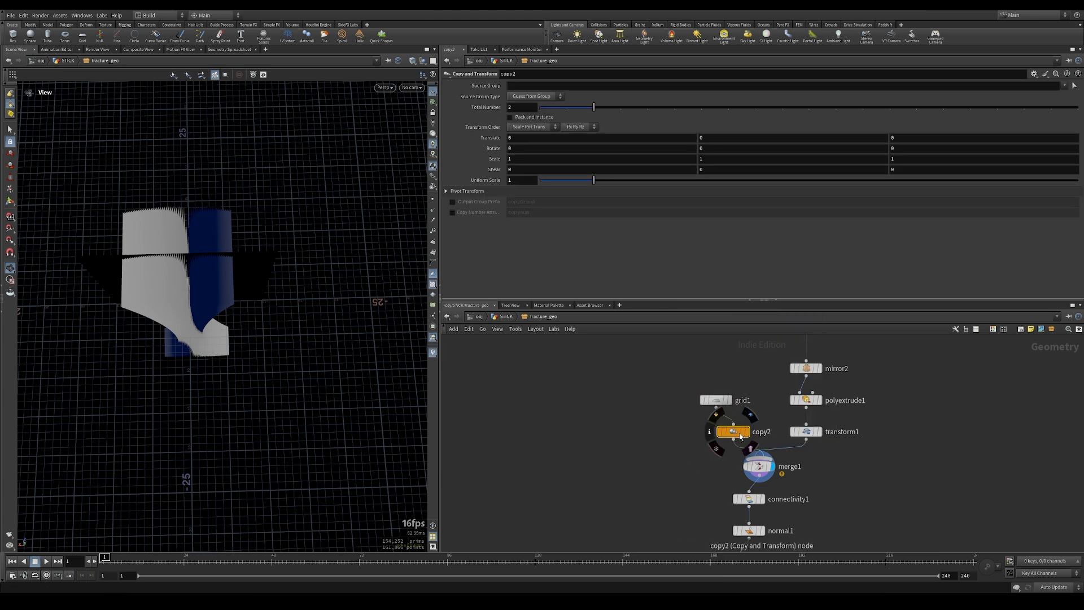
click(750, 416)
Step: Set copy2 to a Z translation of 0.15 and a total number of 3 copies, checked in the top view
key(space+3)
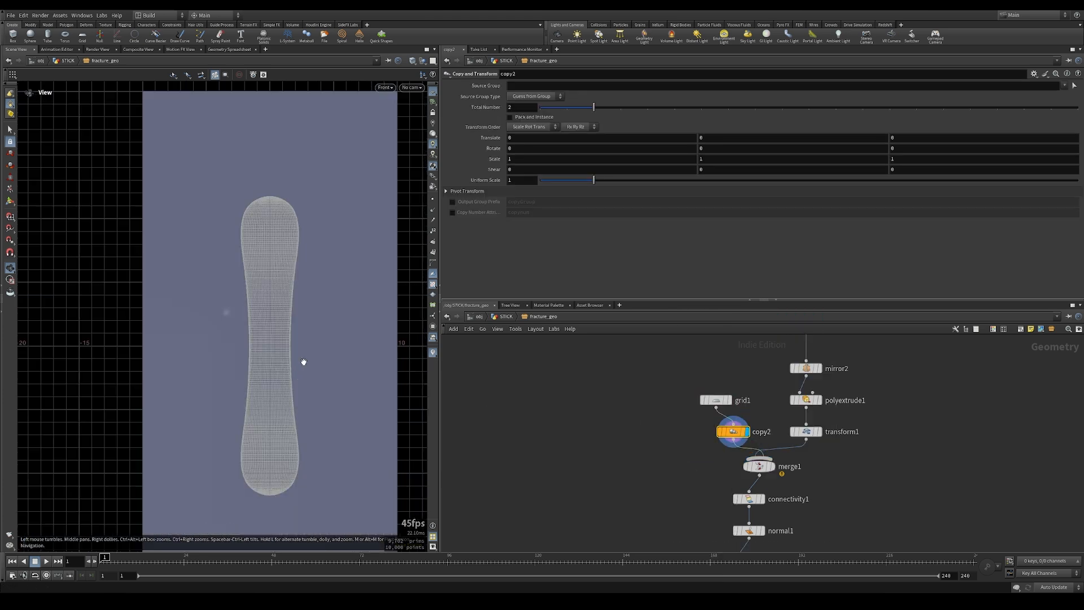
key(space+2)
right_drag(203, 314, 312, 318)
drag(763, 437, 751, 438)
right_drag(278, 346, 225, 351)
middle_drag(962, 136, 1047, 141)
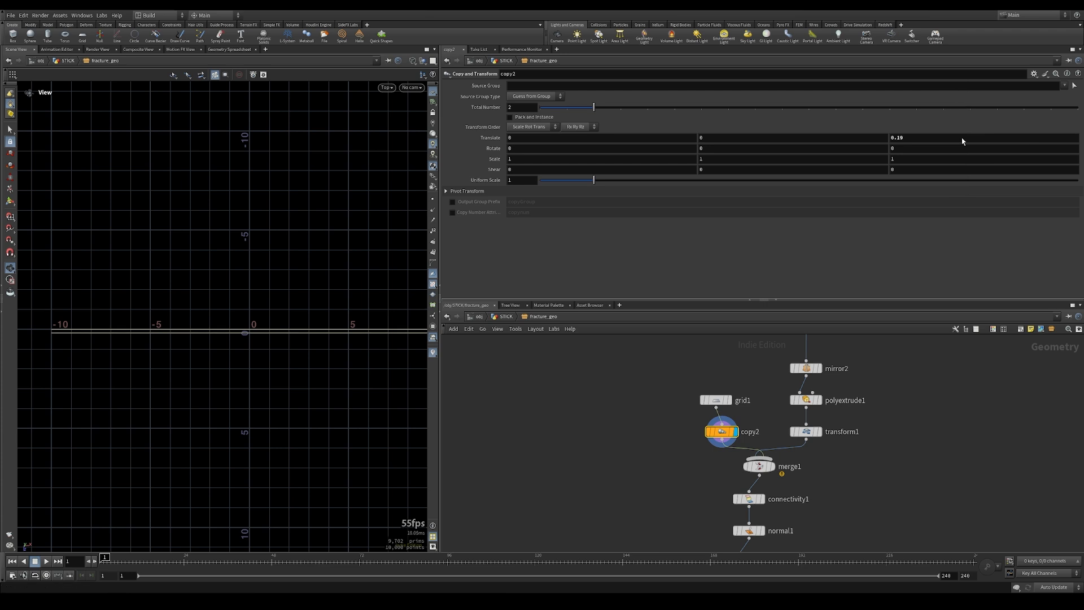
key(Return)
click(623, 109)
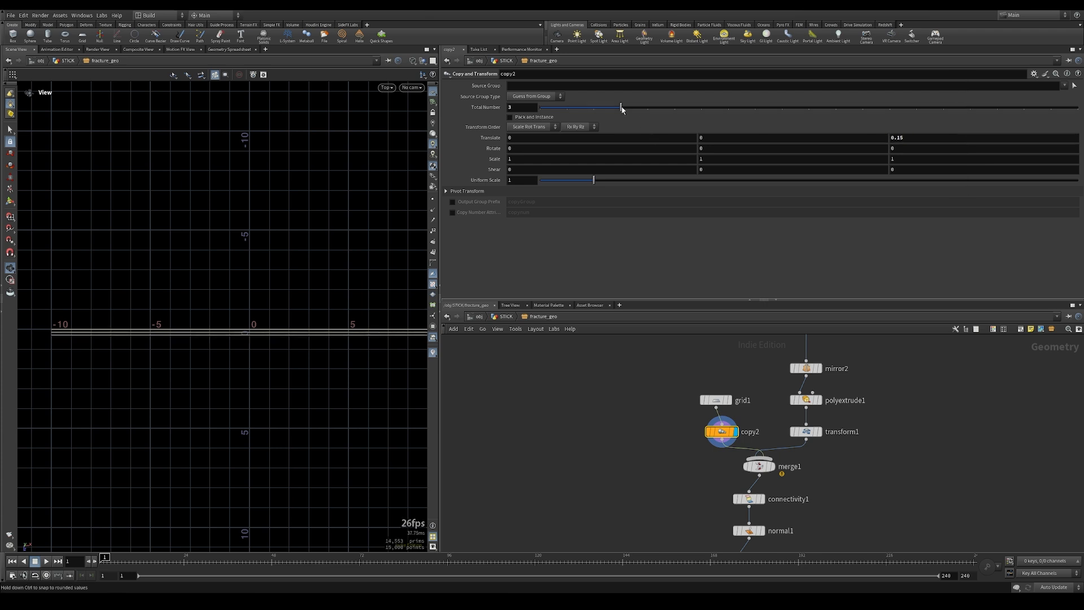
Step: Set the Z center of grid1 to -0.15 so the three planes straddle the origin
key(Tab)
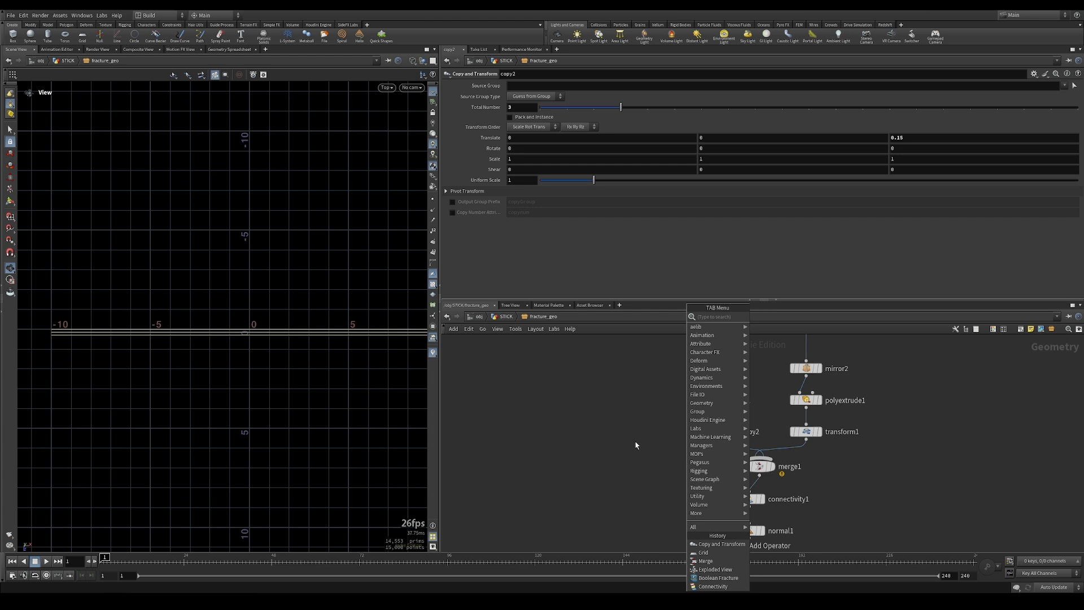
click(703, 553)
click(715, 399)
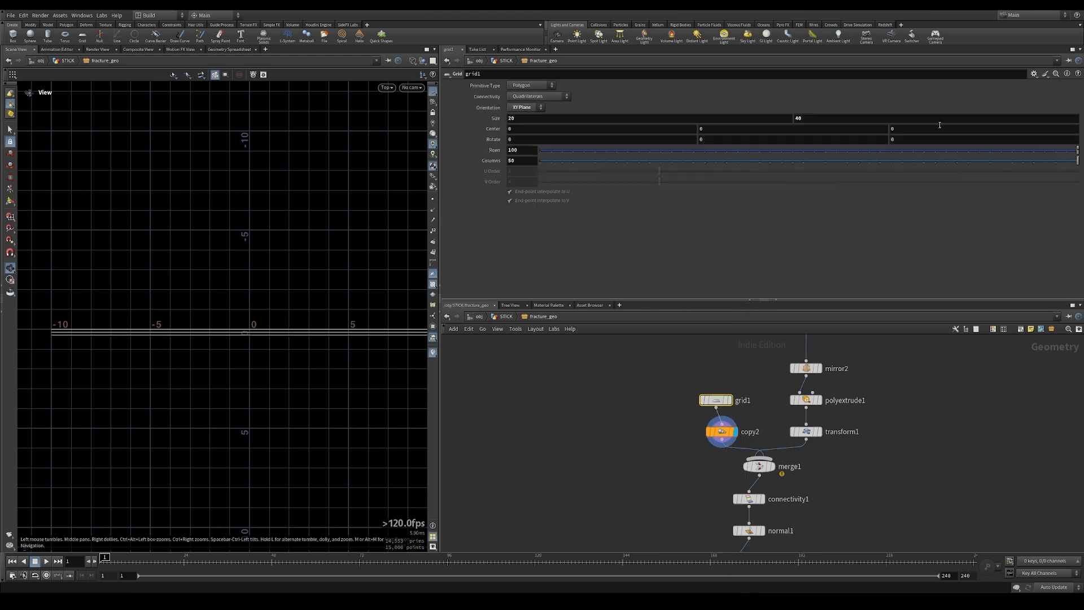
middle_drag(944, 134, 883, 146)
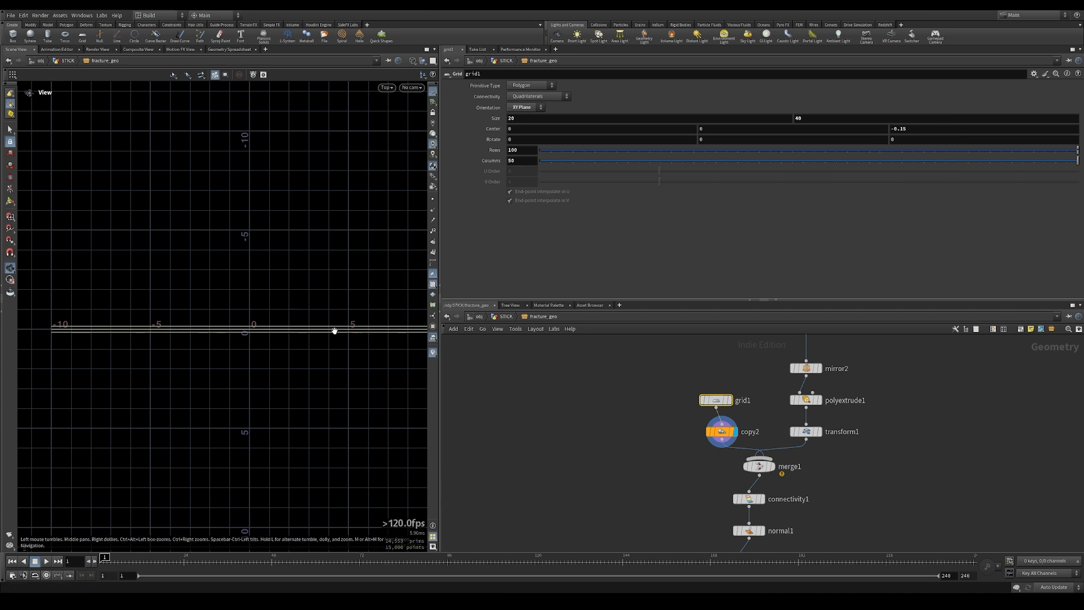
Step: Compare the spacing of the three grid planes with the thickness of the templated stick from above
scroll(366, 329, up, 10)
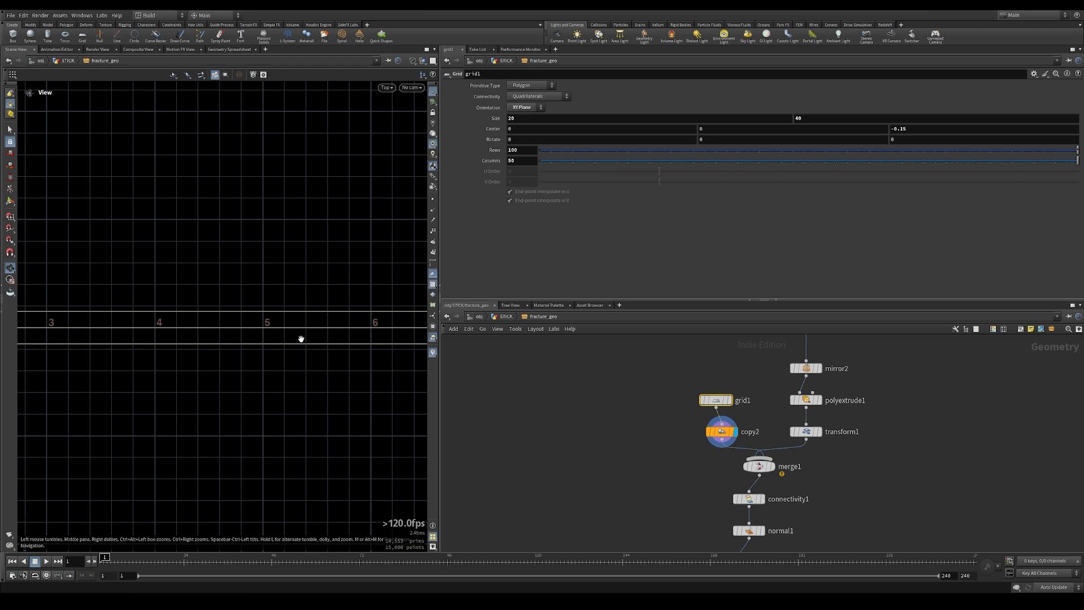
scroll(714, 489, down, 3)
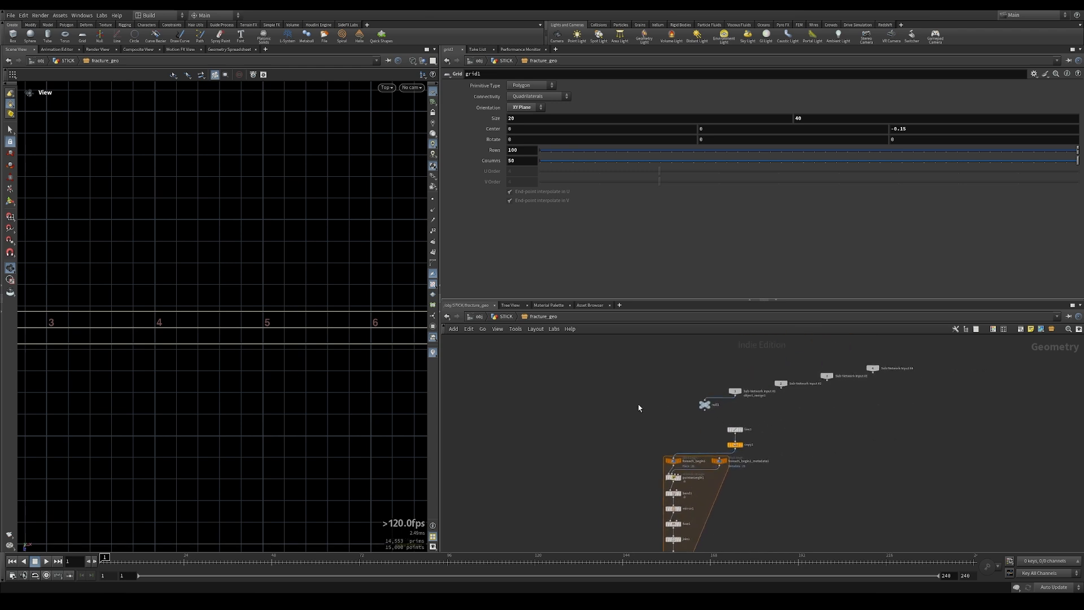
scroll(720, 405, up, 3)
mouse_move(711, 396)
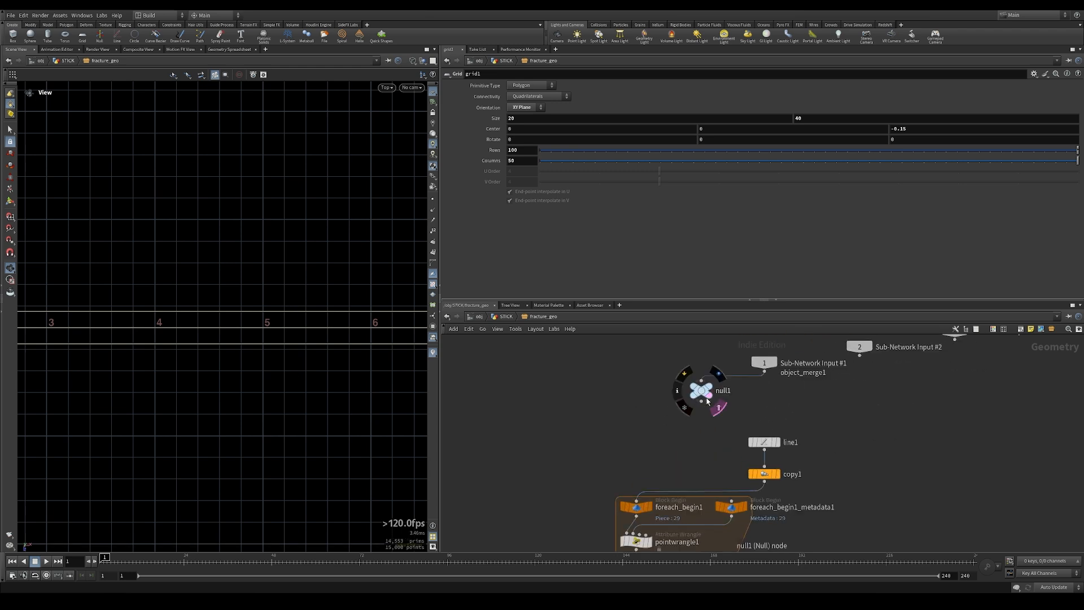
scroll(130, 316, down, 10)
middle_drag(113, 317, 193, 317)
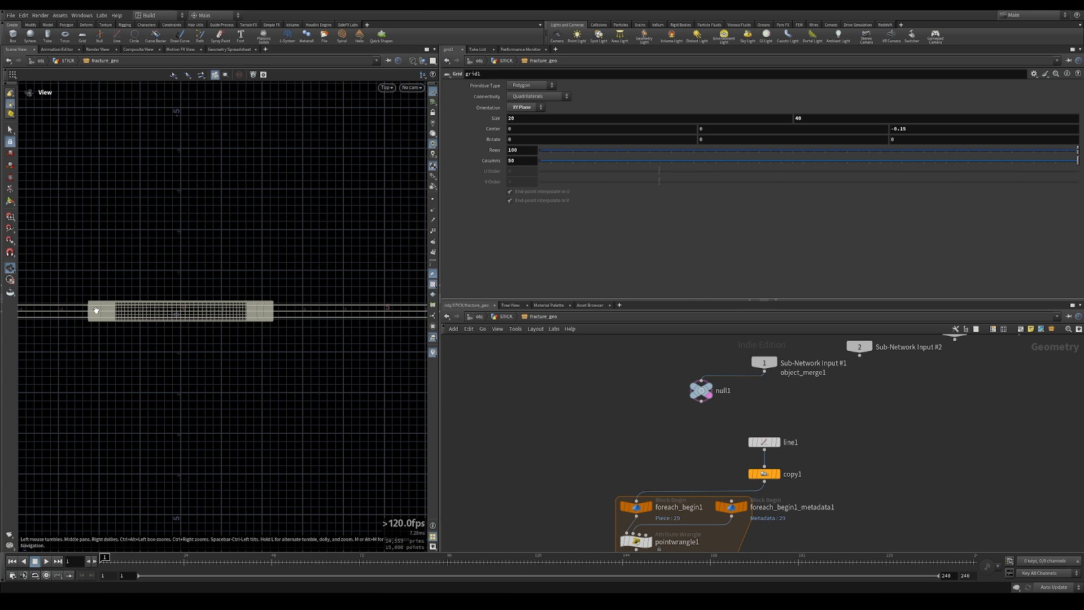
scroll(590, 450, down, 10)
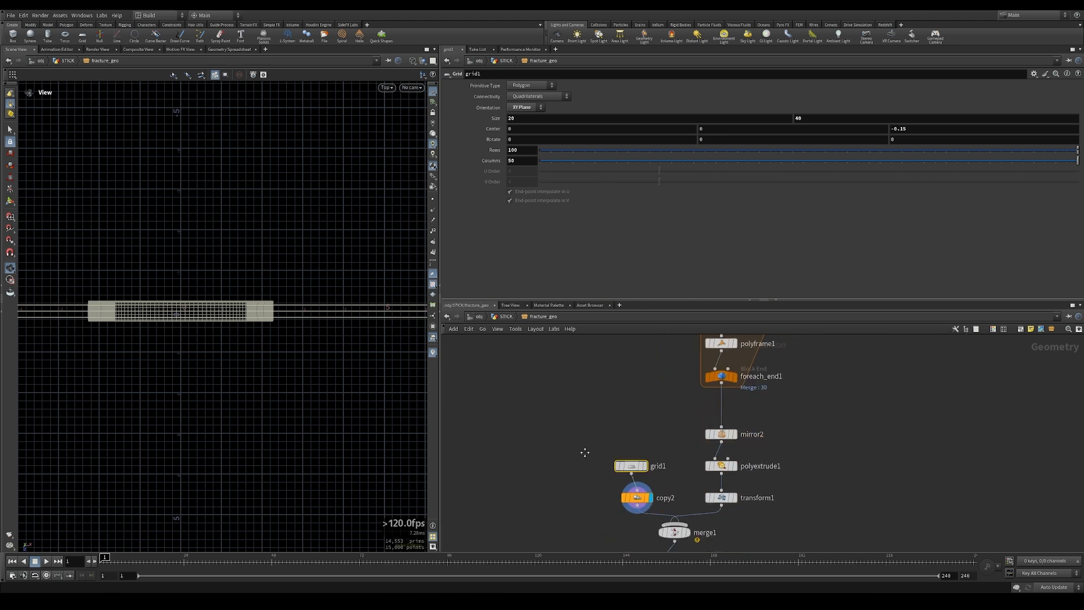
Step: Display pointvop1 shaded in the perspective view and examine the displaced cutters and planes from several angles
double_click(684, 472)
click(671, 476)
key(space+1)
key(w)
drag(179, 348, 217, 278)
middle_drag(870, 495, 892, 420)
click(702, 458)
drag(196, 191, 213, 273)
right_drag(213, 273, 333, 227)
drag(333, 227, 399, 295)
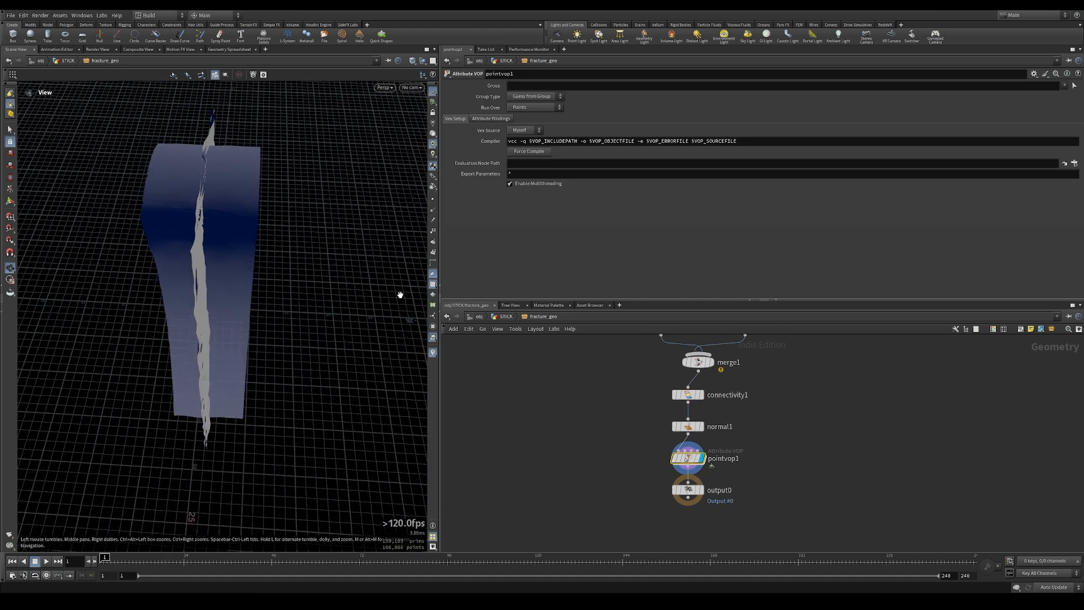
Step: Return to the STICK network and examine the exploded pieces of explodedview1 from the front and side
click(508, 318)
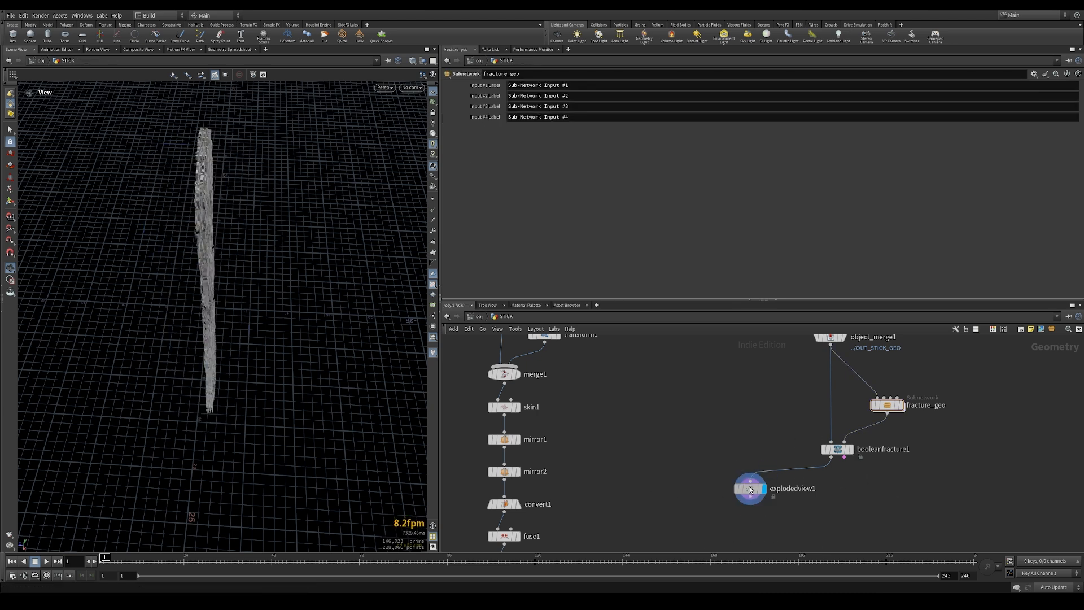
click(758, 488)
scroll(230, 307, up, 10)
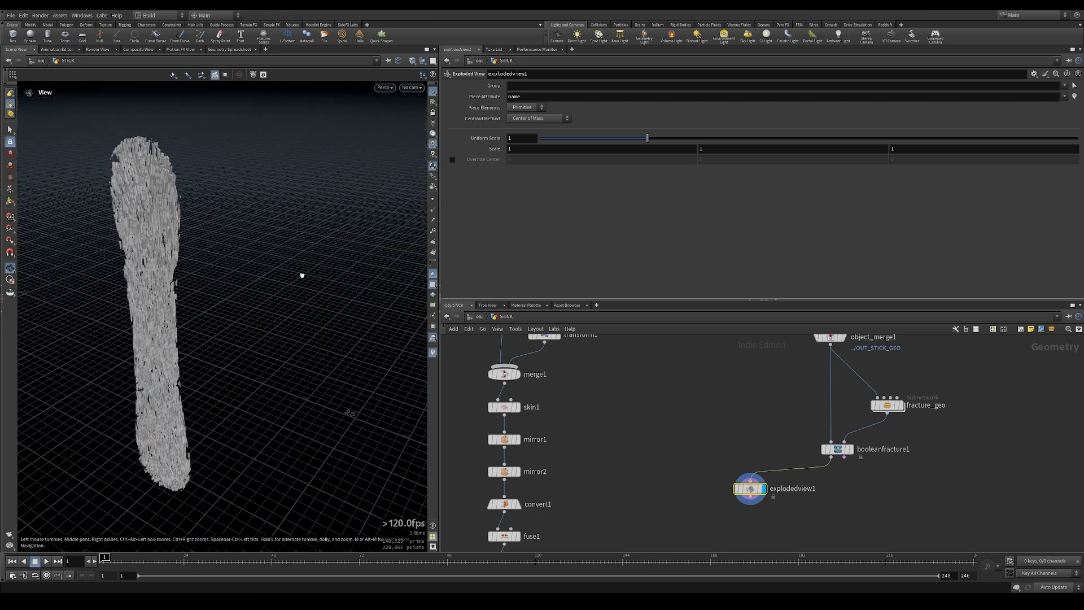
drag(195, 177, 180, 218)
middle_drag(180, 218, 219, 350)
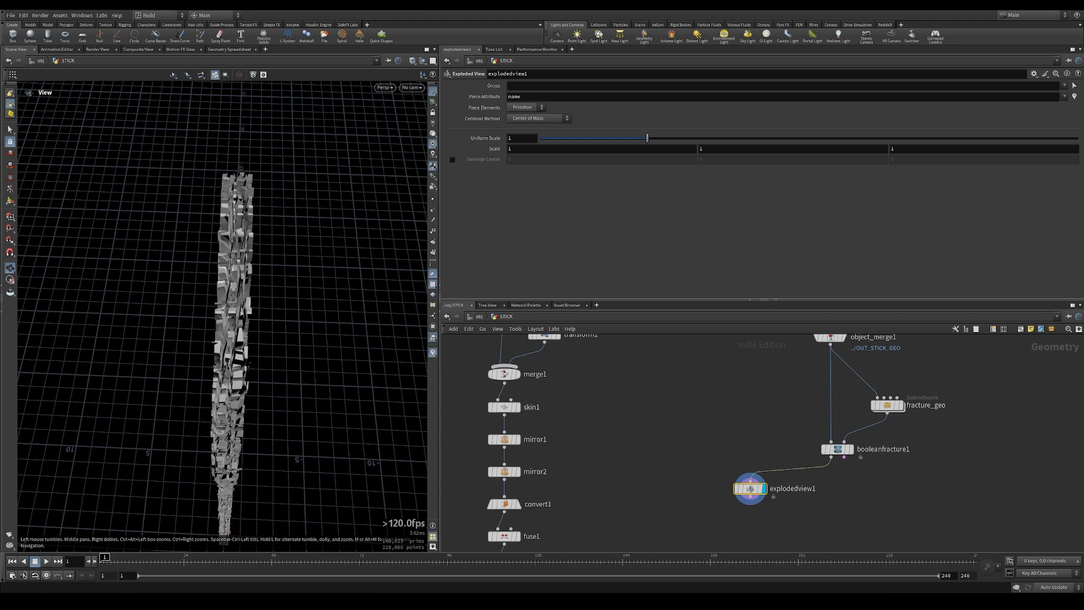
Step: Display booleanfracture1 and inspect the fractured stick and its node information
click(848, 449)
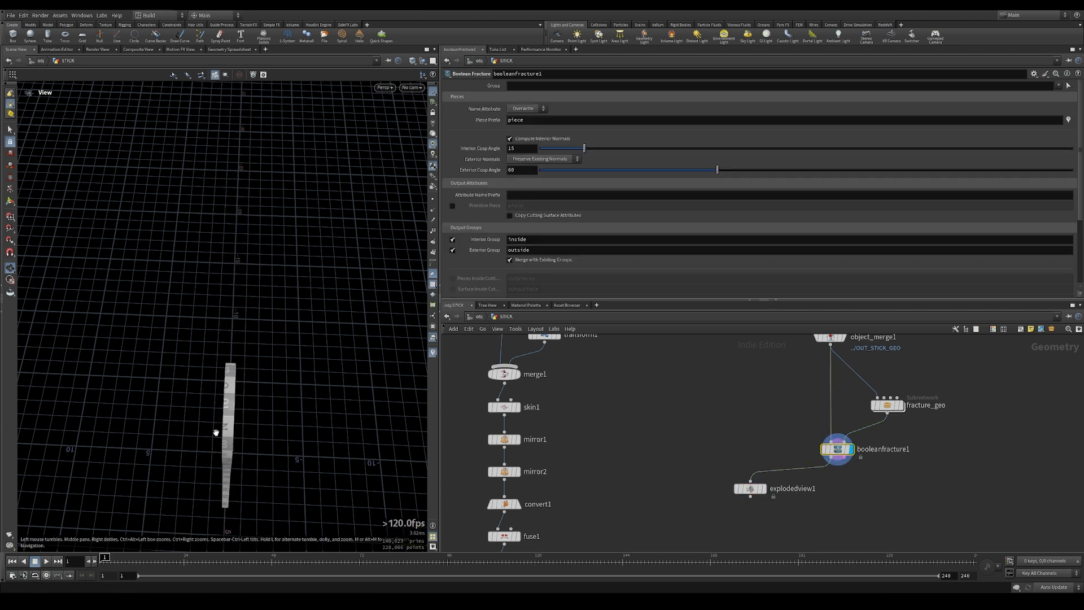
scroll(283, 446, up, 5)
drag(283, 446, 269, 407)
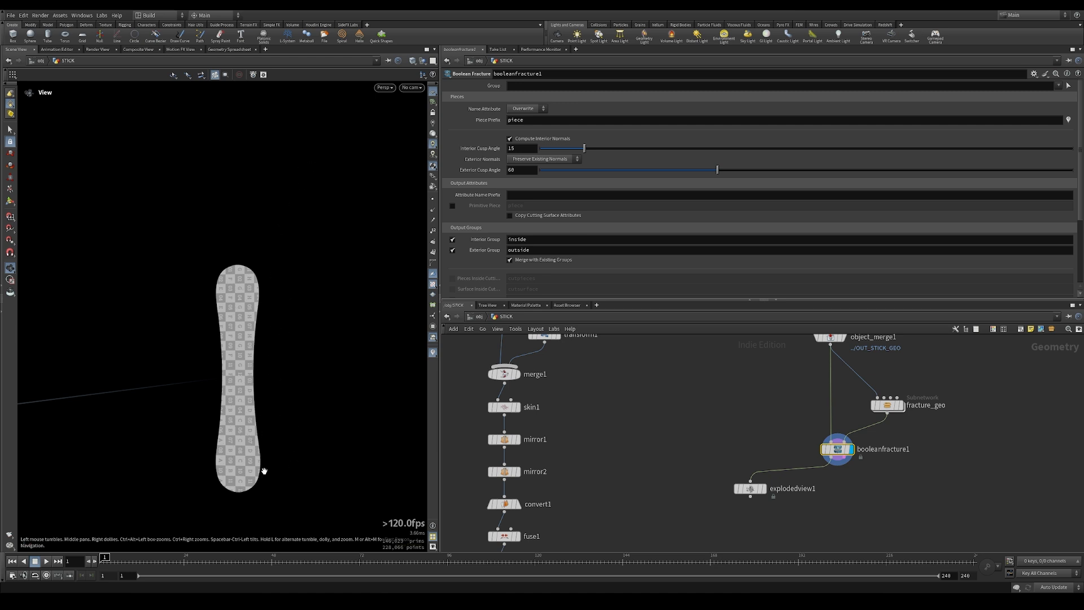
middle_drag(837, 449, 795, 452)
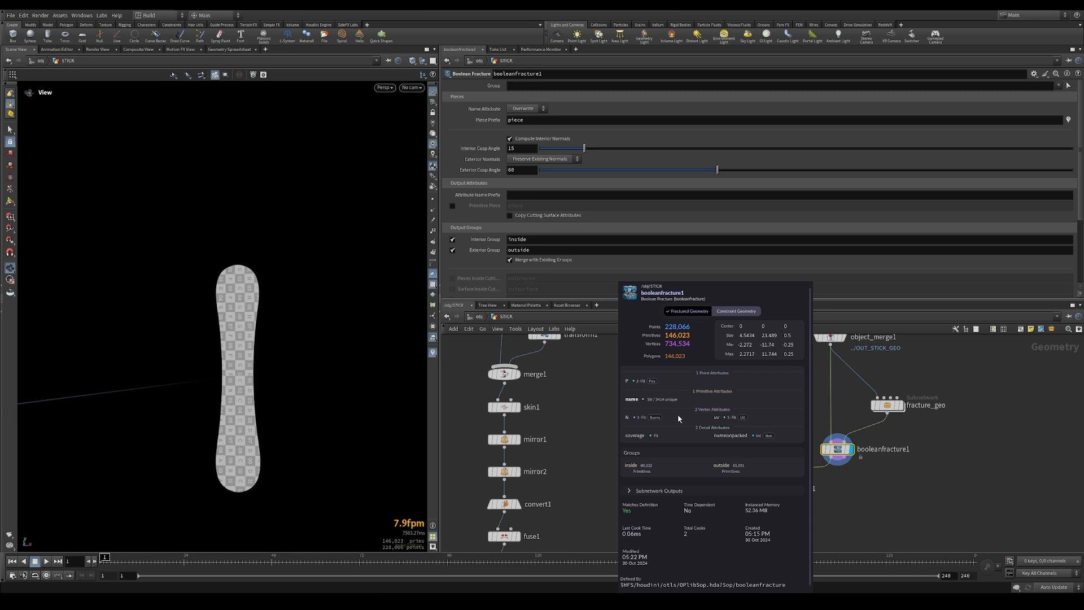
Step: Enter the fracture_geo network again, move mirror2 closer to foreach_end1 and display its curves framed in the view
double_click(886, 407)
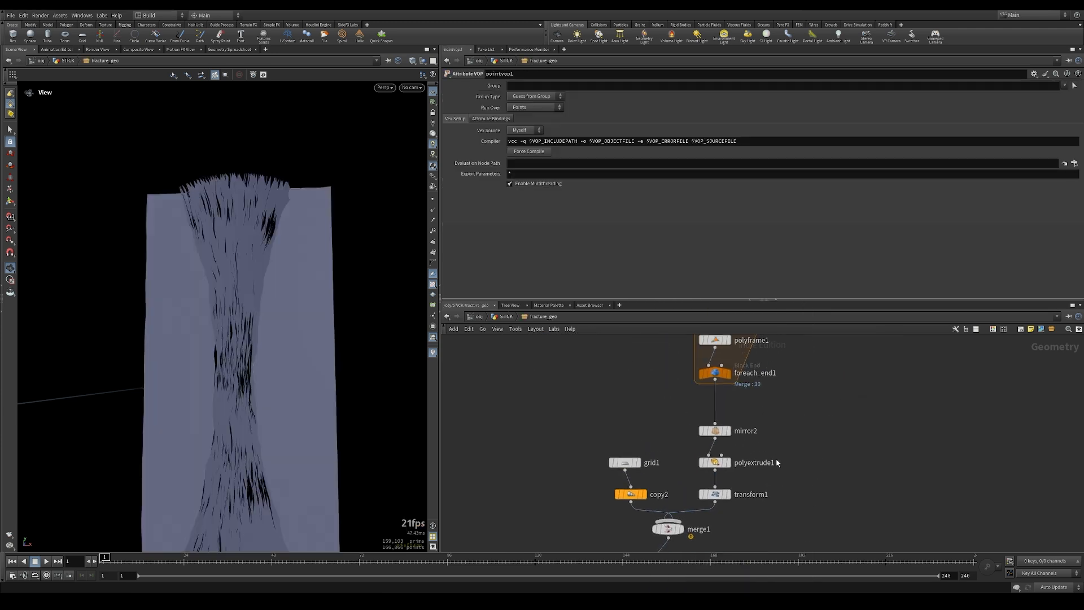
click(732, 433)
drag(720, 431, 720, 413)
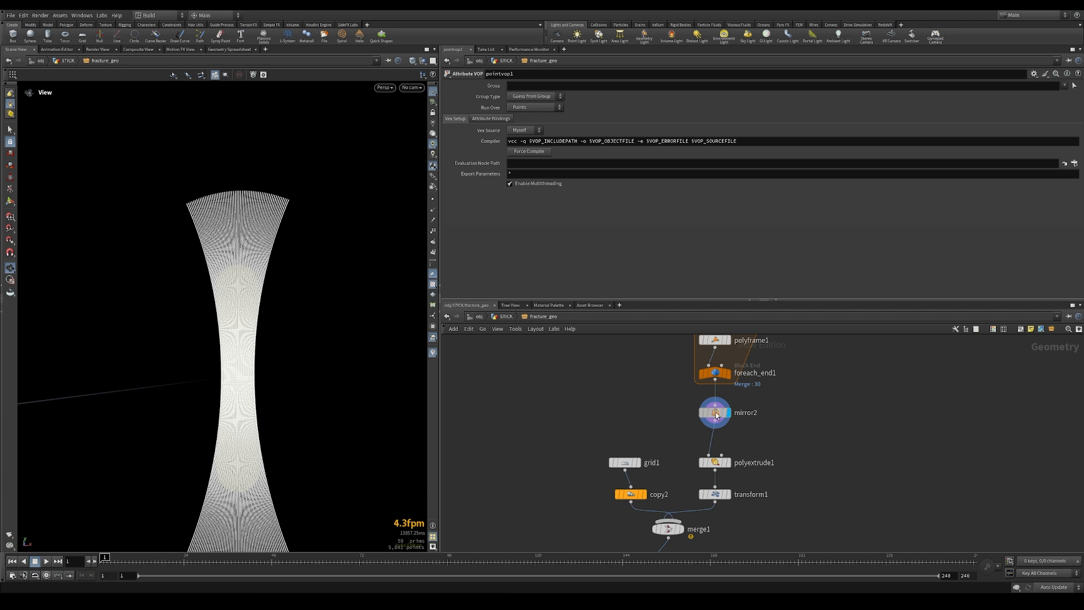
key(f)
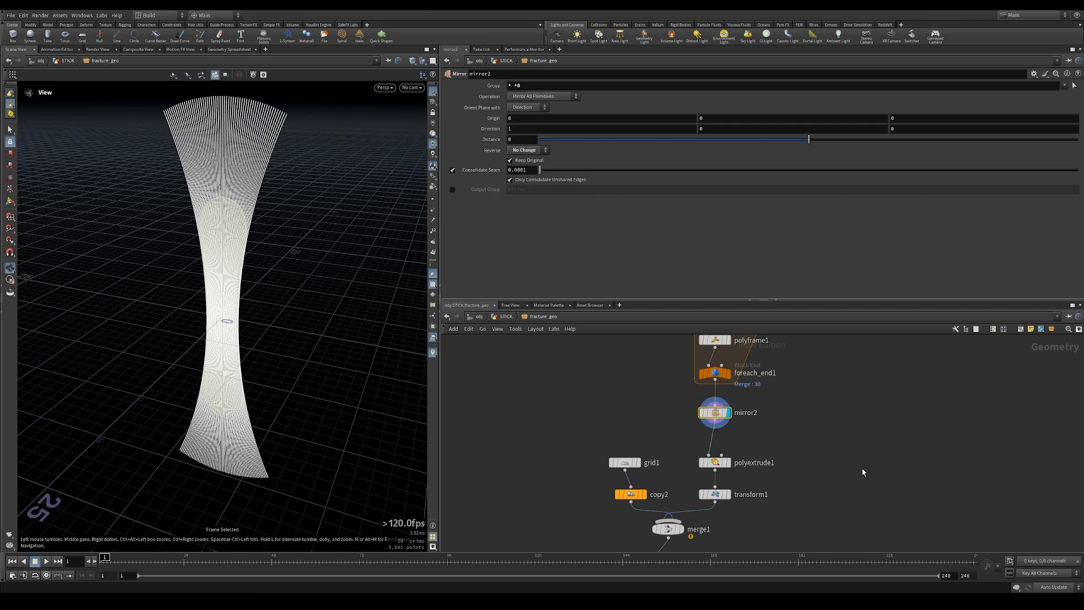
Step: Add a Clip node in the free space beside polyextrude1
middle_drag(862, 472, 849, 453)
key(Tab)
text(cl)
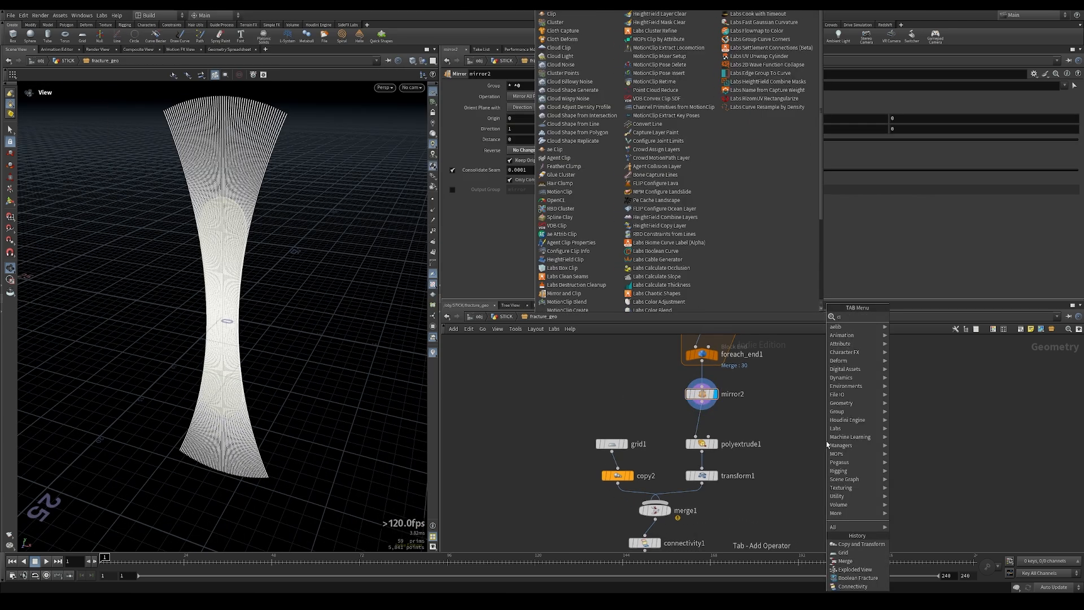
key(Return)
click(821, 441)
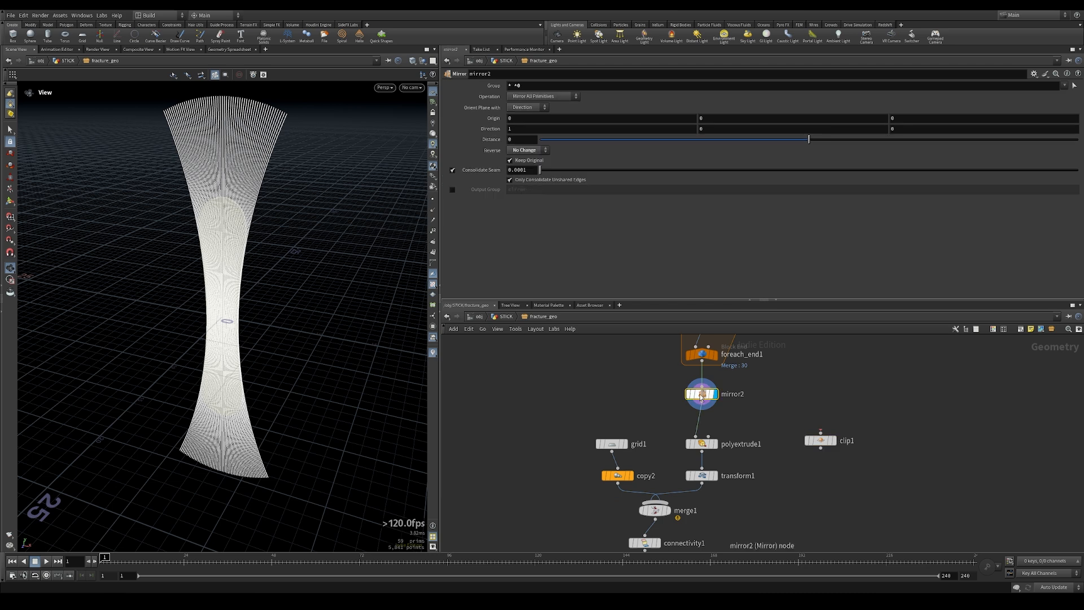
Step: Check mirror2's node information, then wire mirror2 into clip1, display it and set the clip direction to 0, 1, 0
click(675, 393)
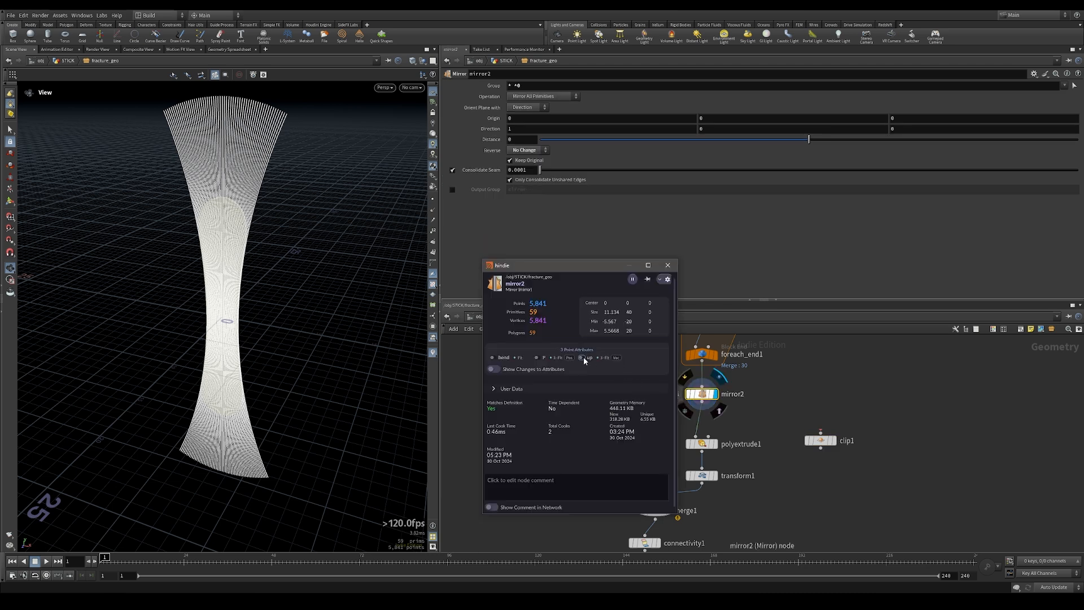
click(667, 265)
mouse_move(303, 391)
mouse_down()
mouse_move(314, 358)
mouse_move(324, 363)
mouse_move(313, 404)
mouse_up()
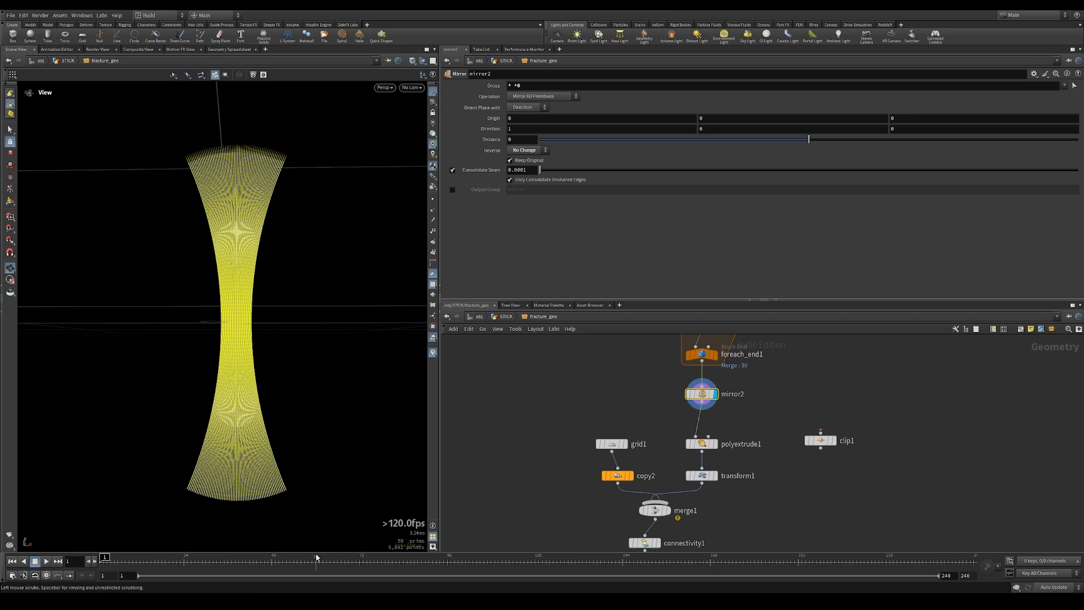
click(701, 405)
click(821, 431)
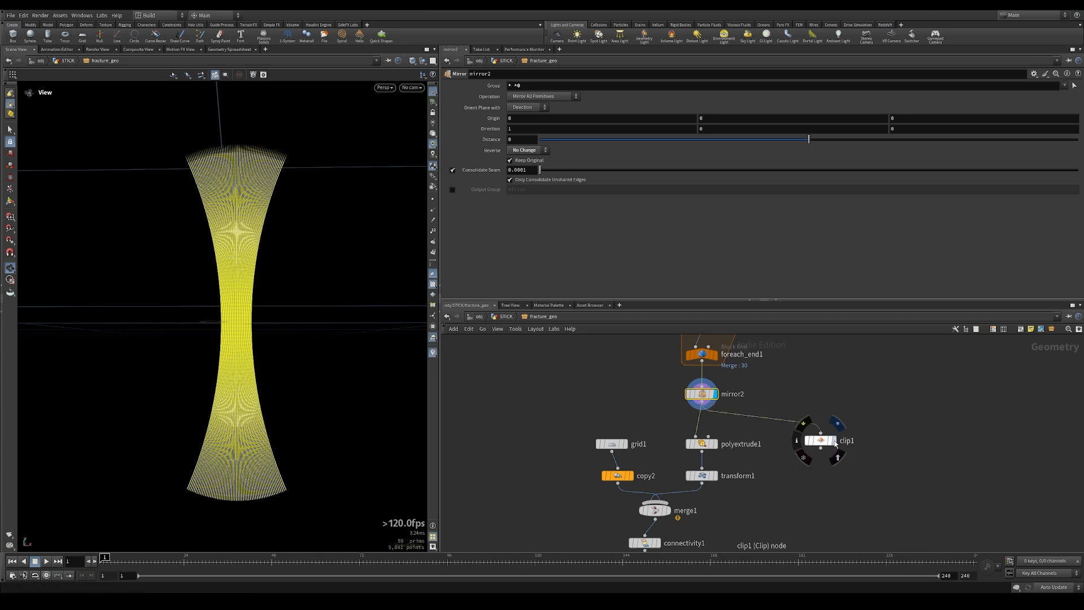
click(833, 440)
click(615, 138)
text(0)
key(Tab)
text(1)
key(Return)
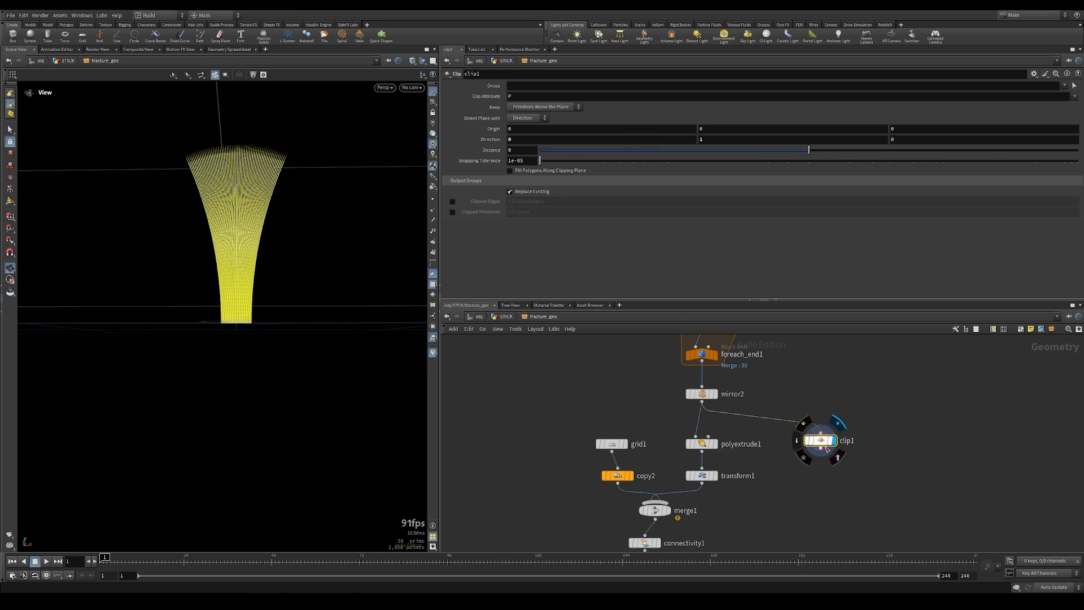
Step: Add a Mirror node below clip1 and connect clip1's output to it
key(Tab)
text(mirror)
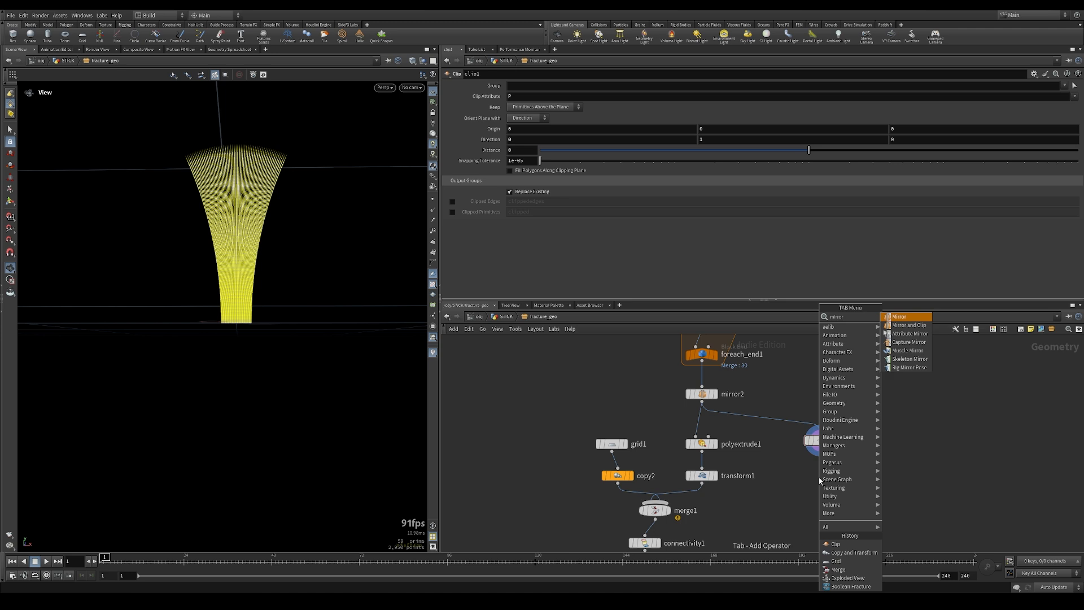
key(Return)
click(821, 481)
click(820, 448)
click(821, 472)
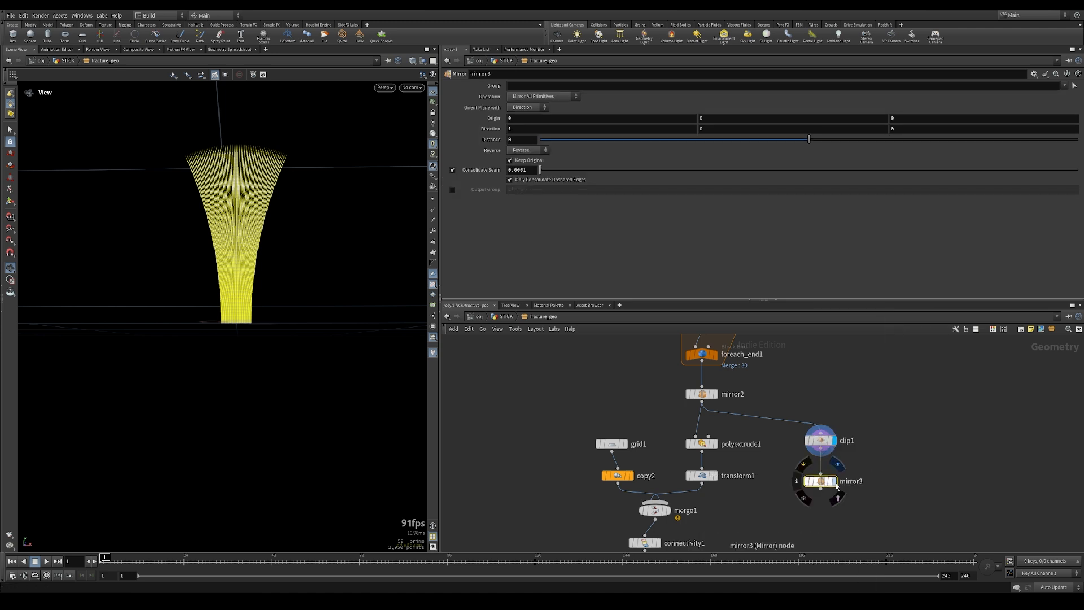
Step: Display mirror3, set its mirror direction to 0, -1, 0 and compare the curves with those of mirror2
click(833, 480)
key(BackSpace)
text(0)
key(Tab)
text(-1)
key(Return)
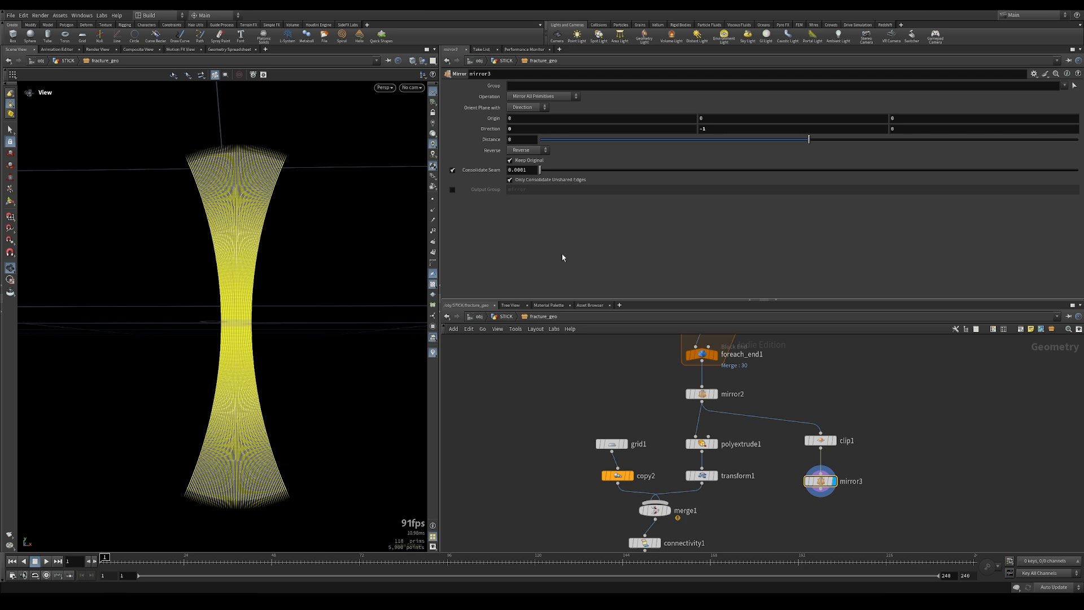
click(715, 394)
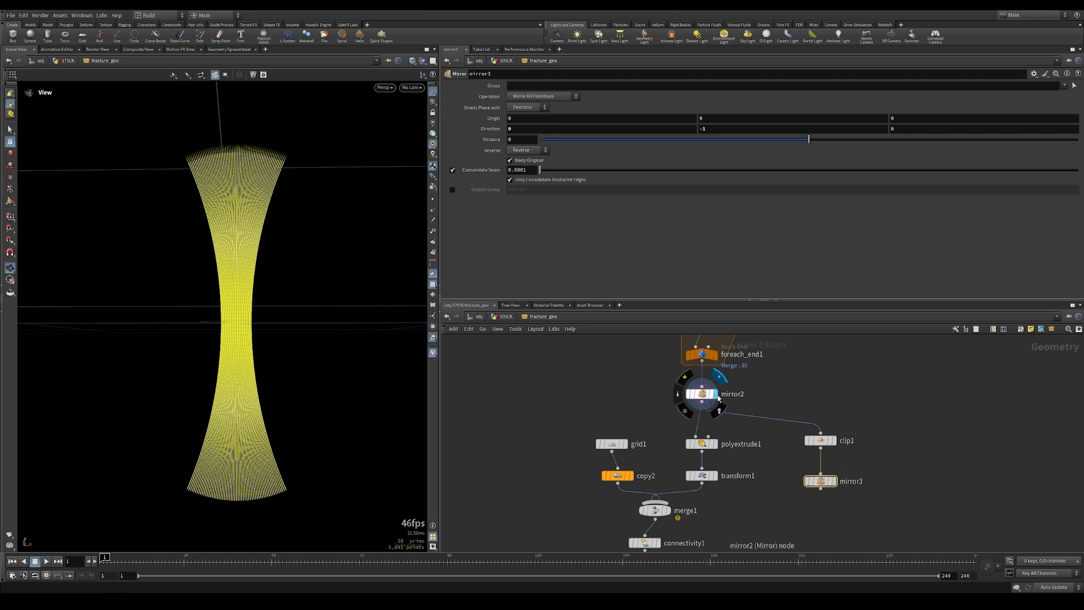
click(833, 481)
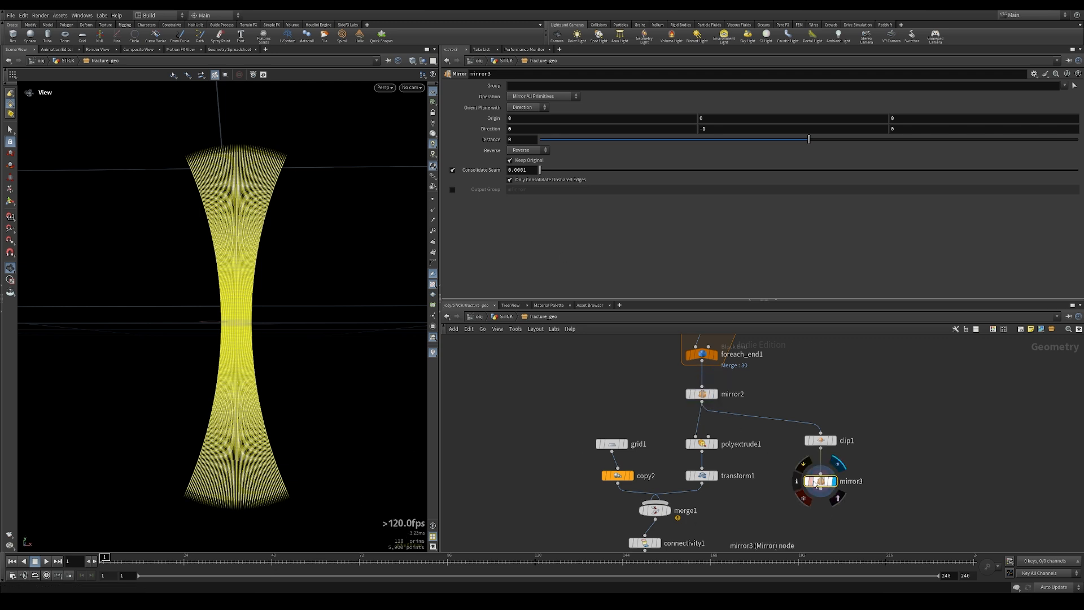
Step: Add an Output node with output index 1 below mirror3 and wire mirror3 into it
middle_drag(902, 510, 917, 461)
click(837, 509)
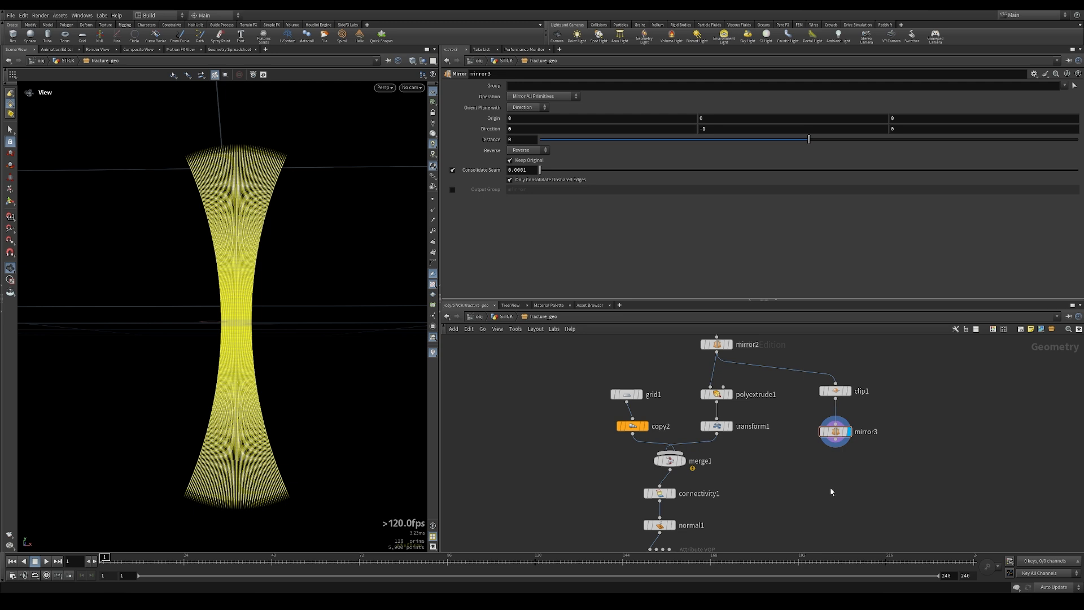
key(Tab)
text(out)
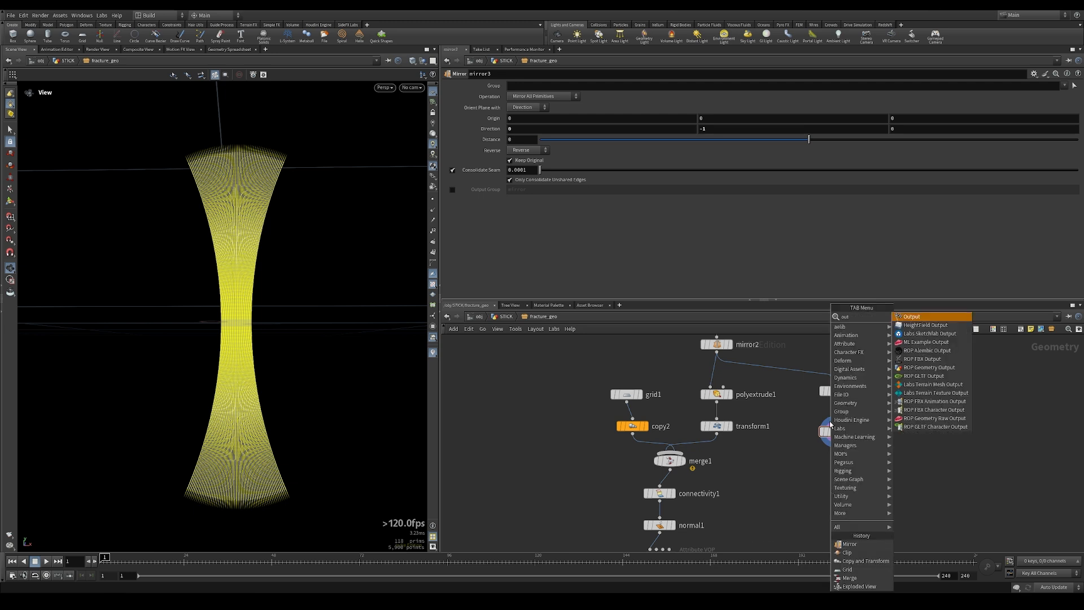
click(921, 319)
click(834, 491)
middle_drag(795, 500, 815, 434)
scroll(815, 434, down, 3)
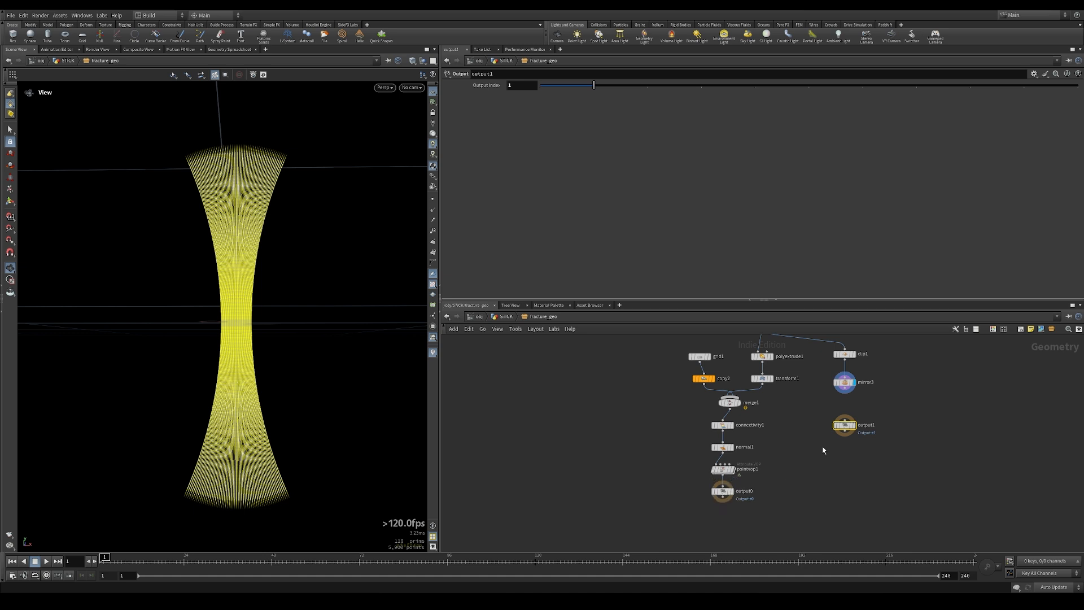
scroll(855, 401, up, 3)
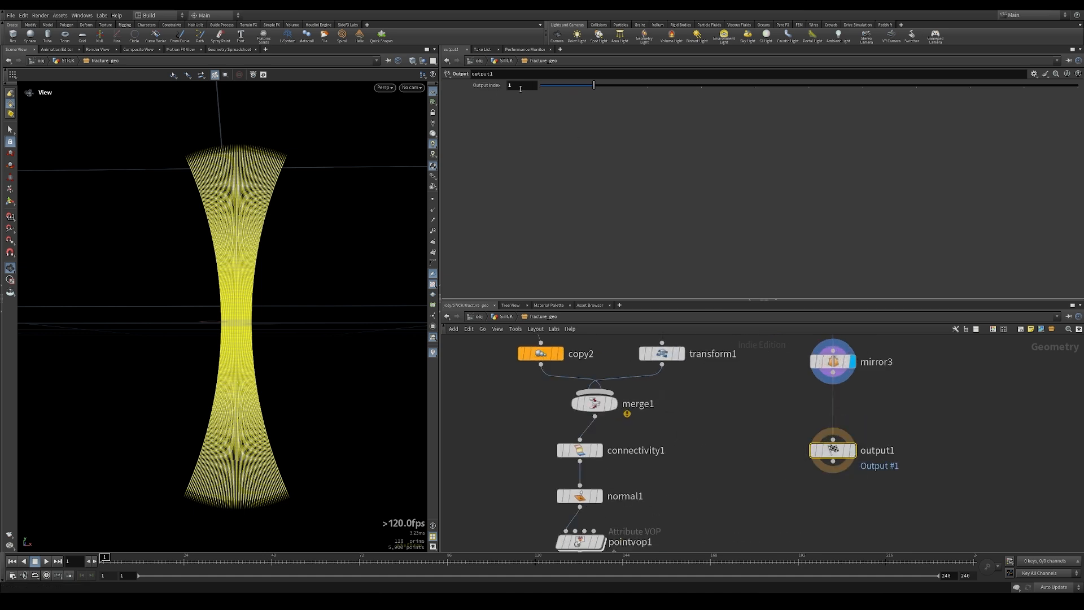
Step: Return to the STICK network and add an Attribute Transfer node below booleanfracture1
click(508, 318)
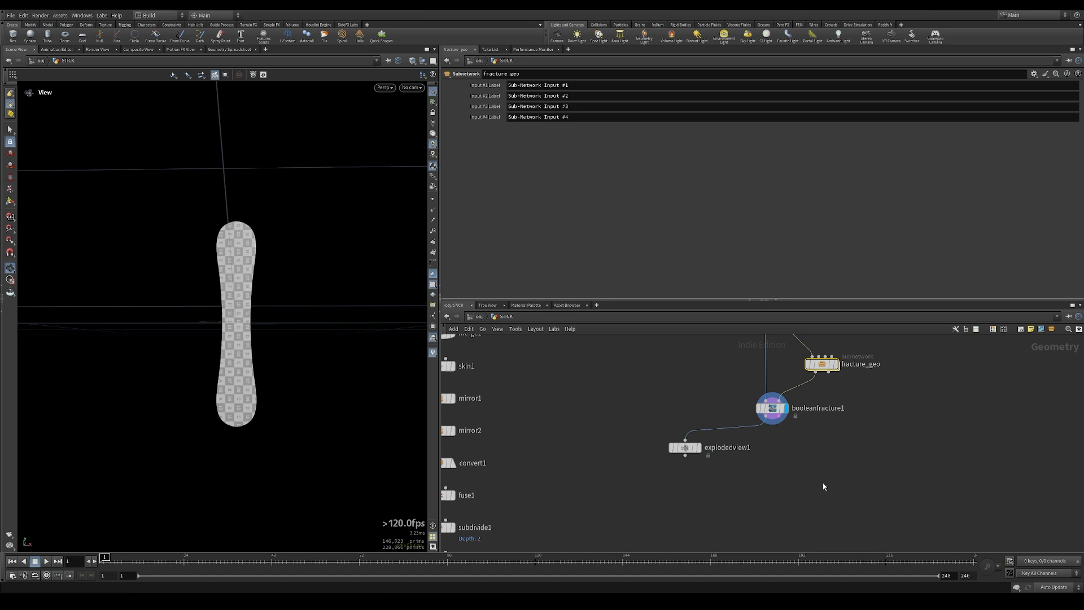
key(Tab)
text(transfer)
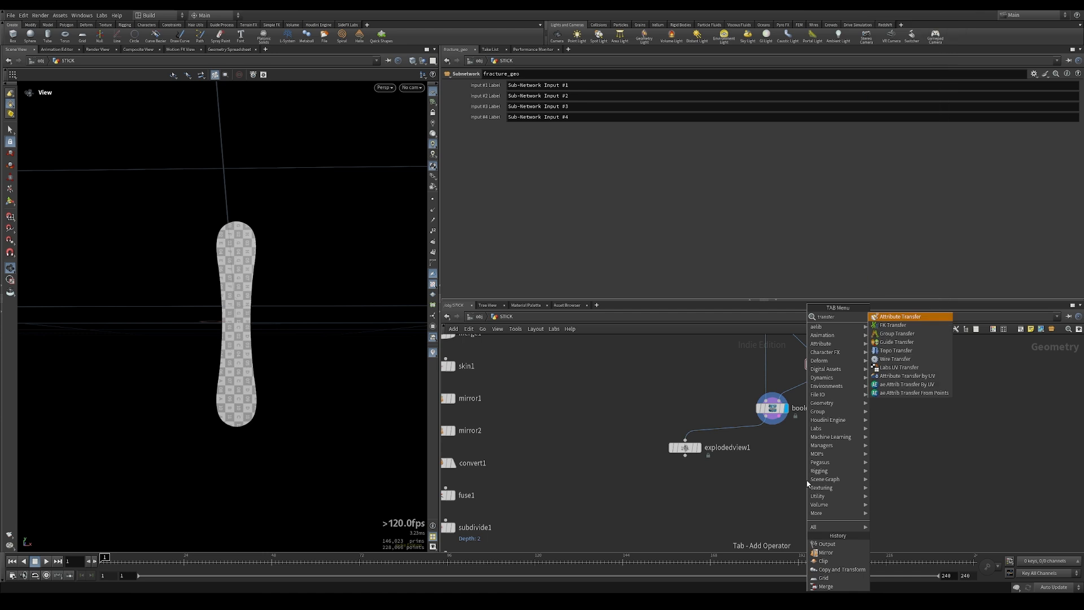
key(Down)
key(Up)
key(Return)
click(786, 489)
Step: Feed attribtransfer1 with booleanfracture1 as destination and fracture_geo's second output as source, and display it
click(765, 416)
click(779, 481)
drag(786, 490, 804, 473)
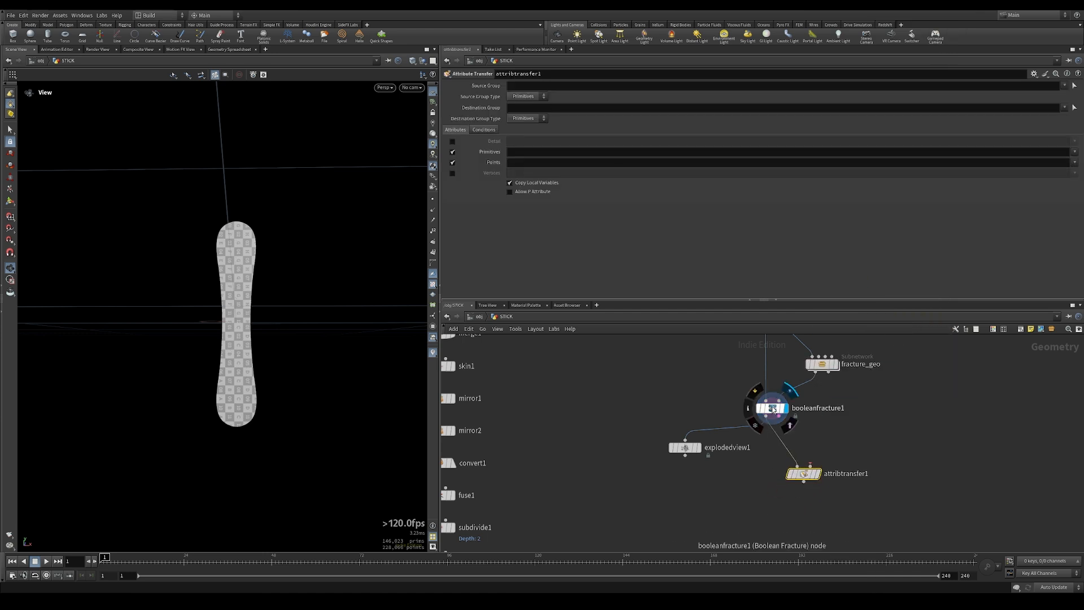
click(828, 373)
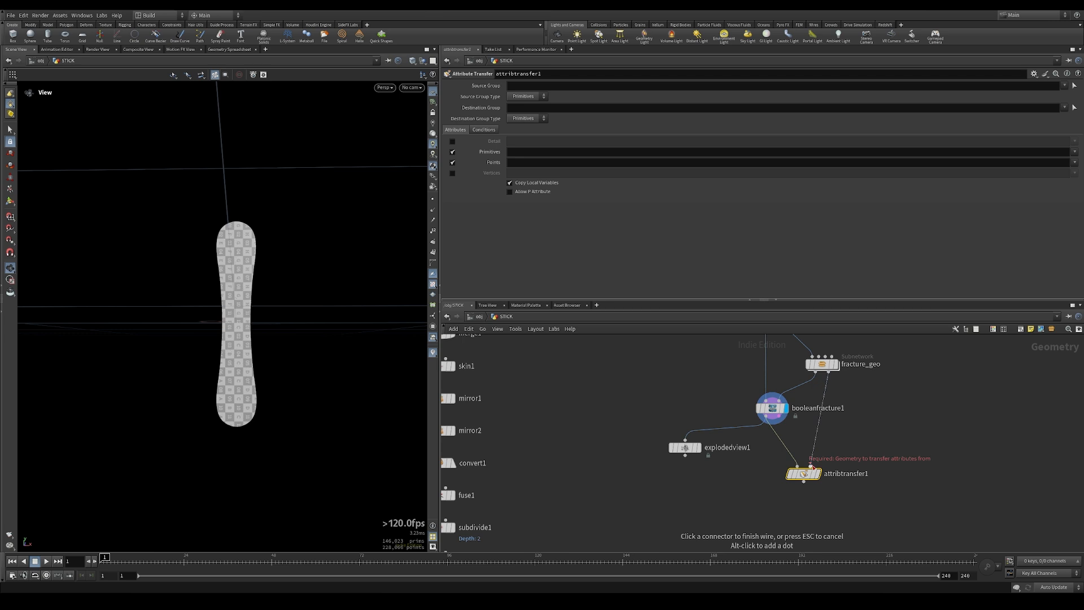
click(812, 466)
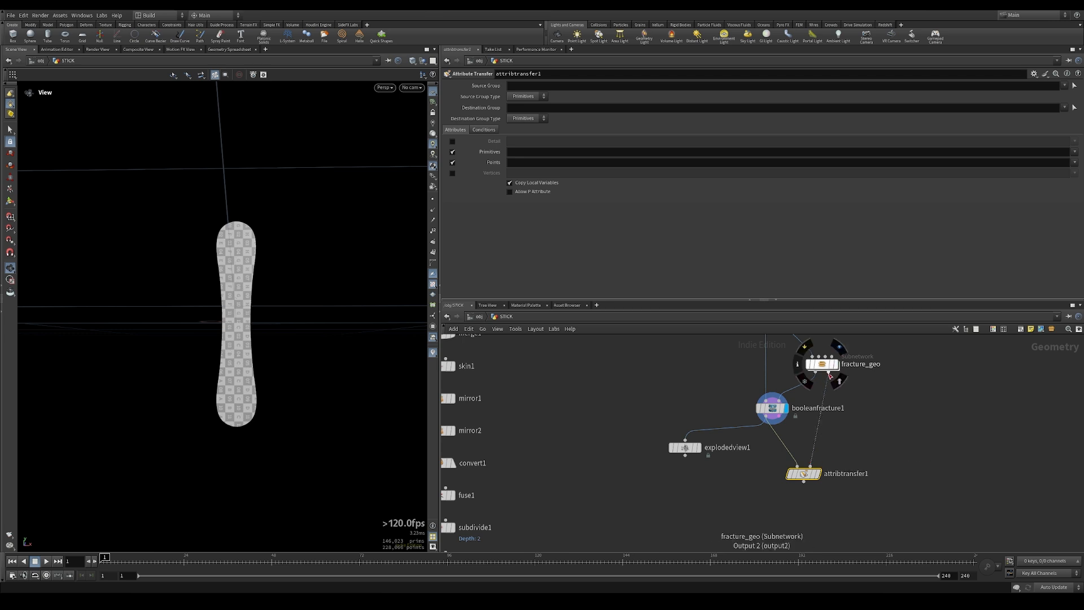
click(817, 474)
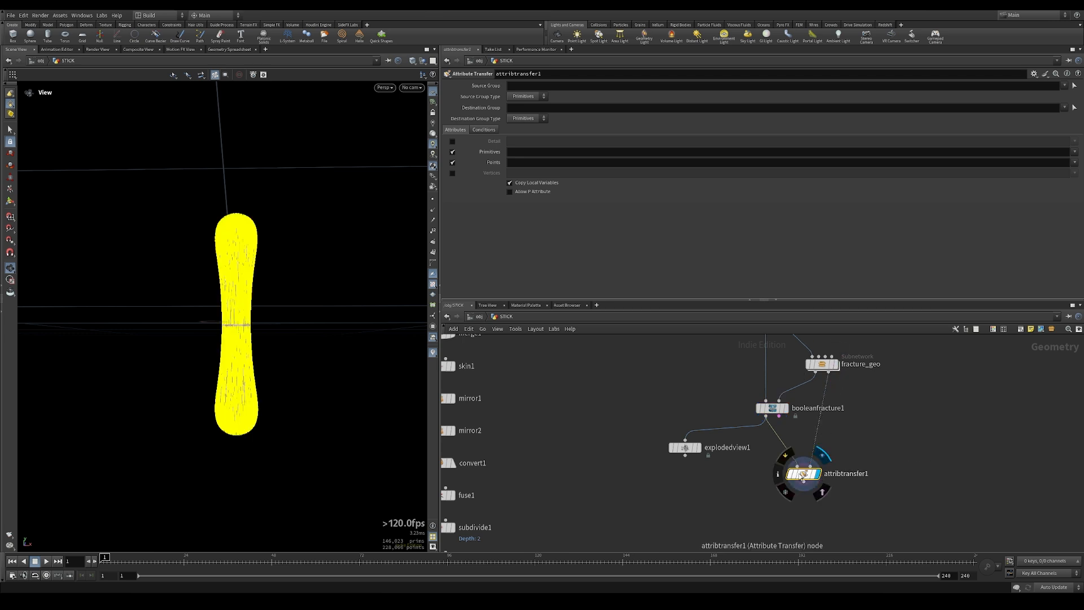
Step: Turn off primitive attributes in attribtransfer1 and transfer only the point attribute up
click(528, 97)
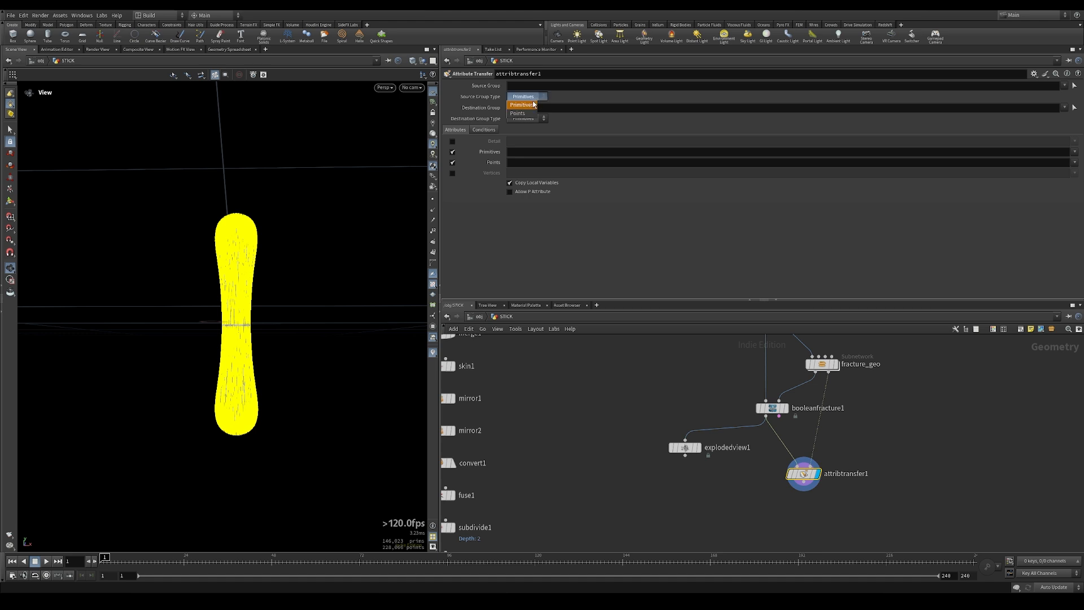
click(526, 100)
click(453, 151)
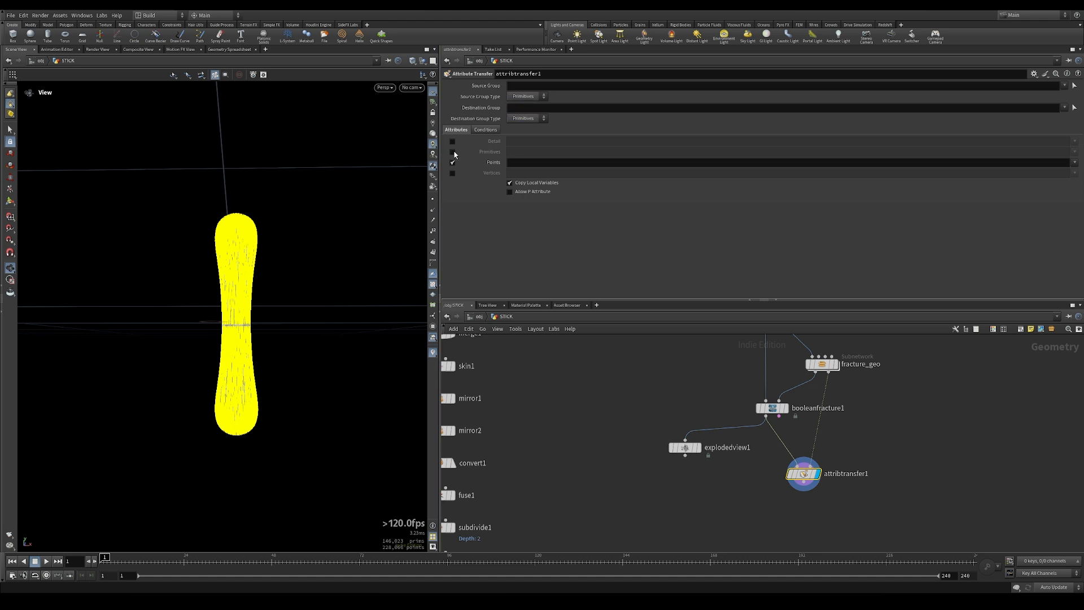
click(538, 163)
click(1077, 162)
click(1056, 189)
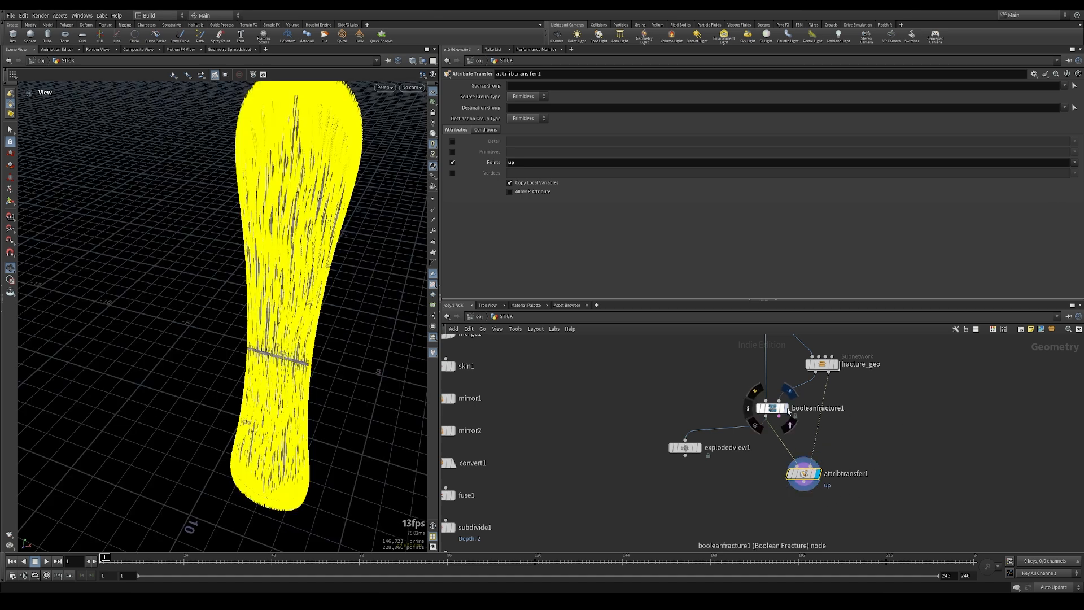
Step: Compare booleanfracture1 with attribtransfer1, then wire attribtransfer1 into explodedview1 and display the exploded pieces
click(785, 410)
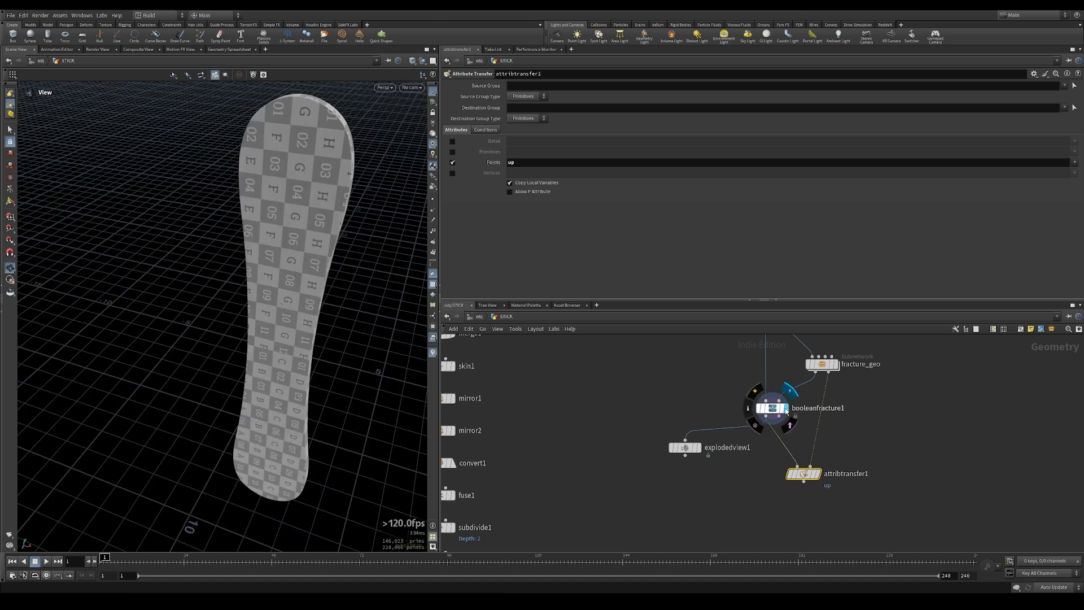
click(781, 408)
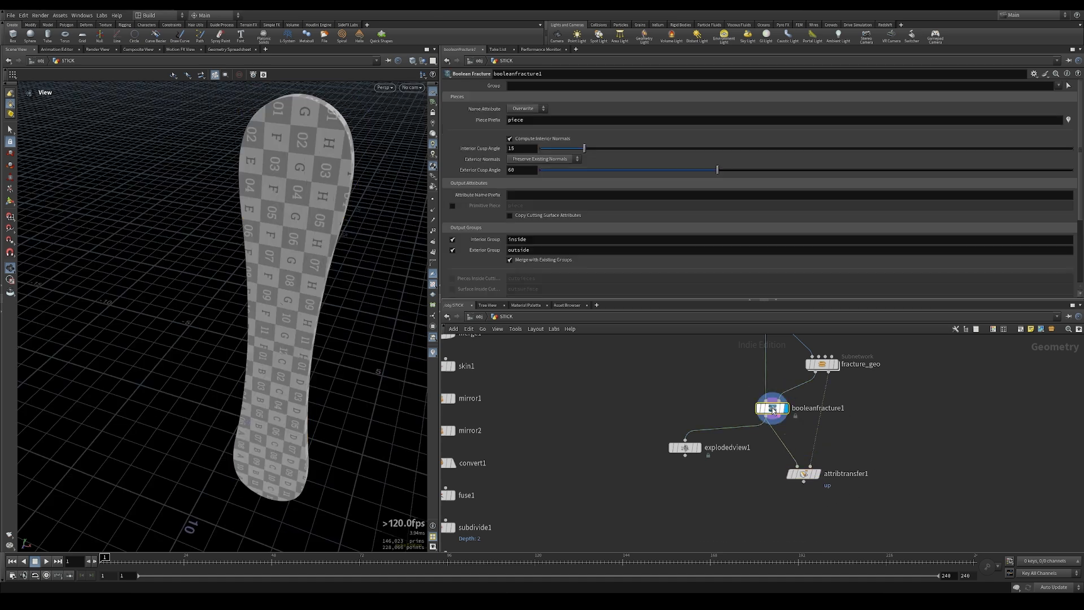
click(816, 473)
click(802, 473)
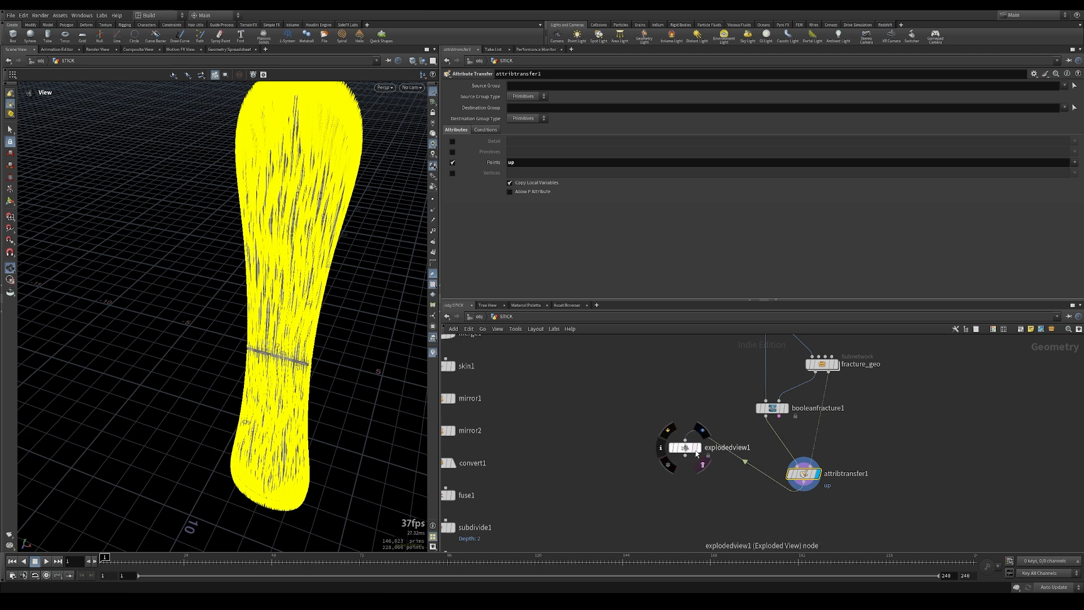
click(698, 449)
click(685, 450)
Step: Hide the yellow vector lines in the viewport and examine the exploded splinters up close
drag(284, 331, 282, 369)
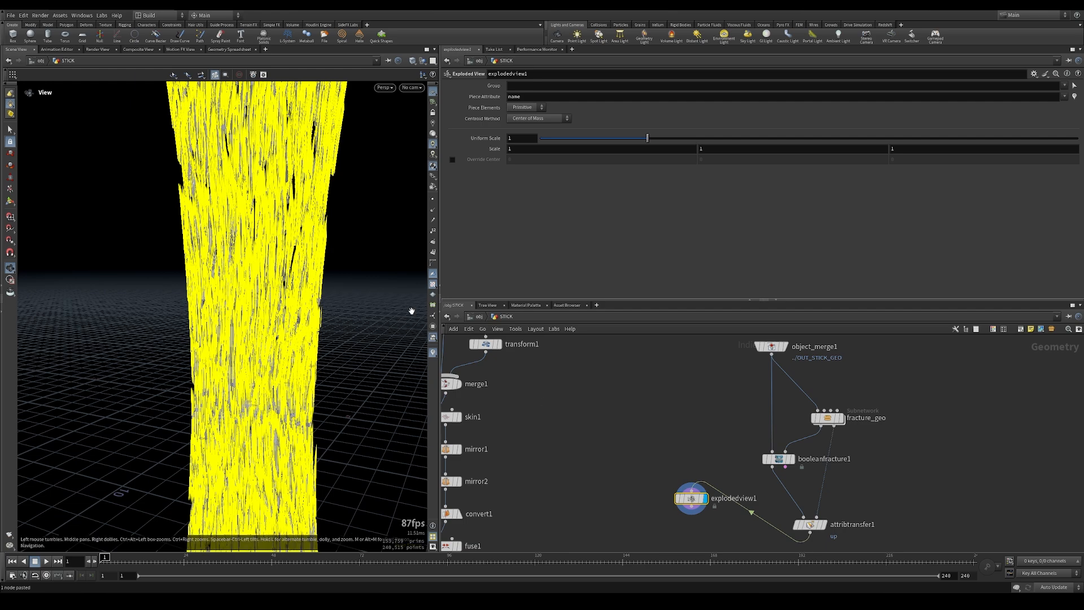
click(431, 354)
drag(293, 344, 149, 259)
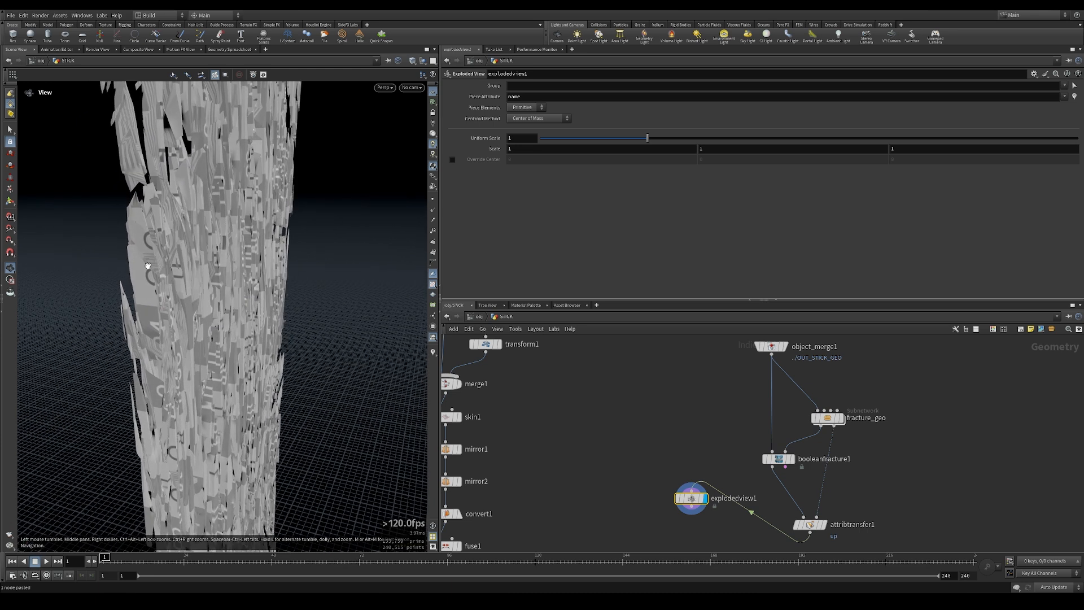
Step: Add a UV Unwrap node in the free space below attribtransfer1
scroll(607, 375, down, 4)
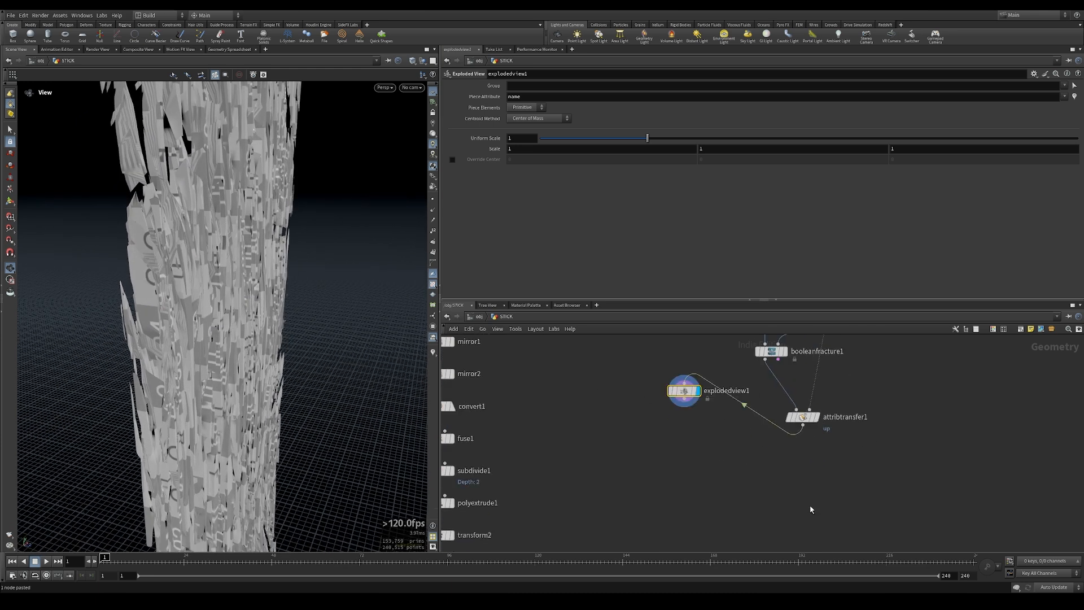
key(Tab)
text(unw)
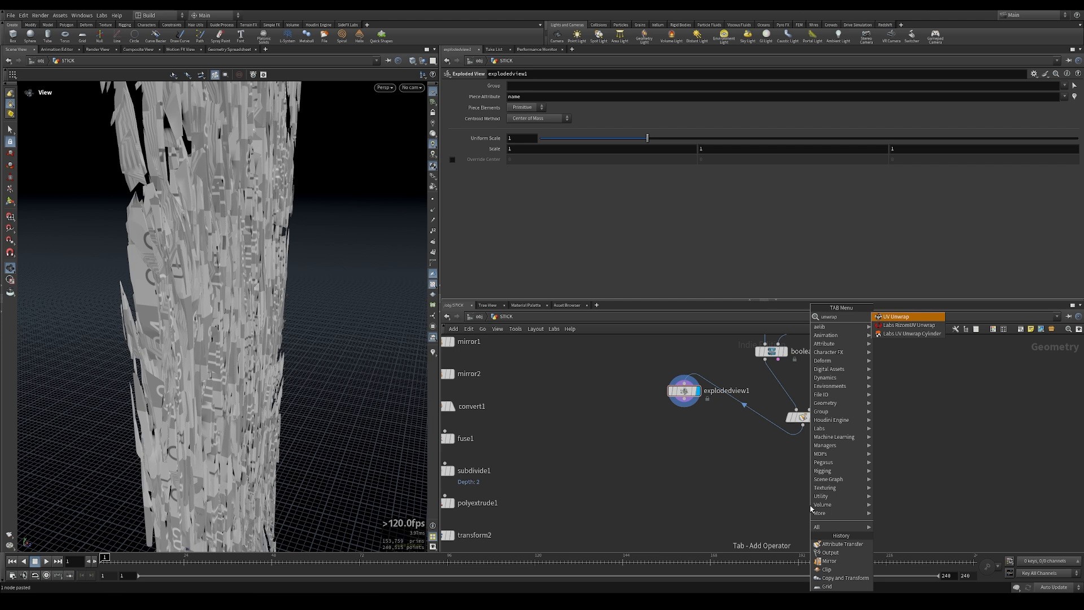
key(Return)
click(806, 487)
Step: Check the groups in booleanfracture1's node information, then wire attribtransfer1 into uvunwrap1 and display it
scroll(859, 511, up, 4)
click(767, 452)
middle_click(766, 453)
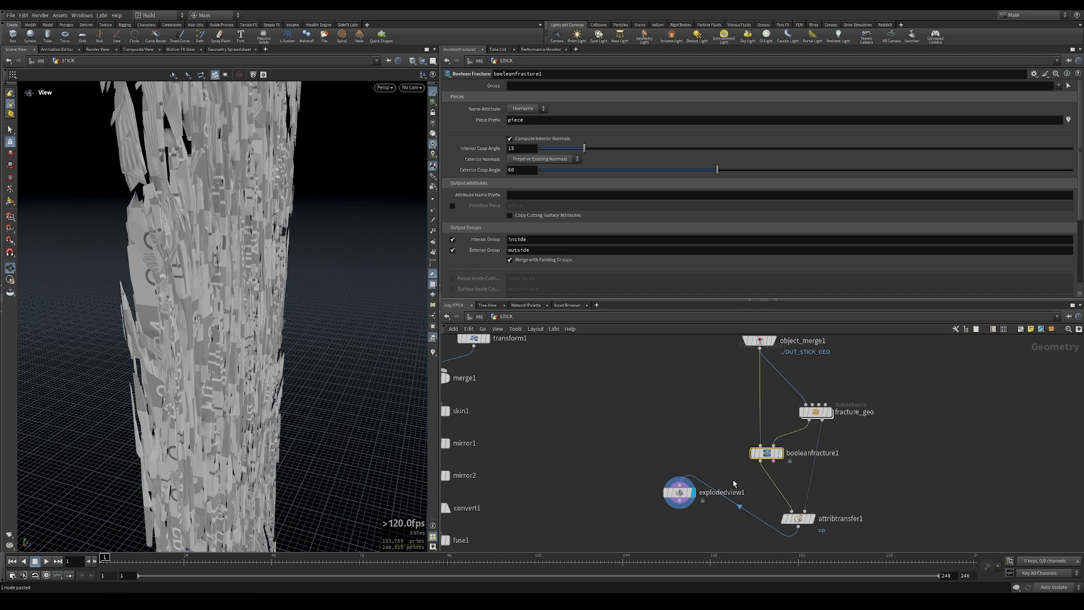
middle_drag(734, 484, 690, 413)
middle_click(722, 382)
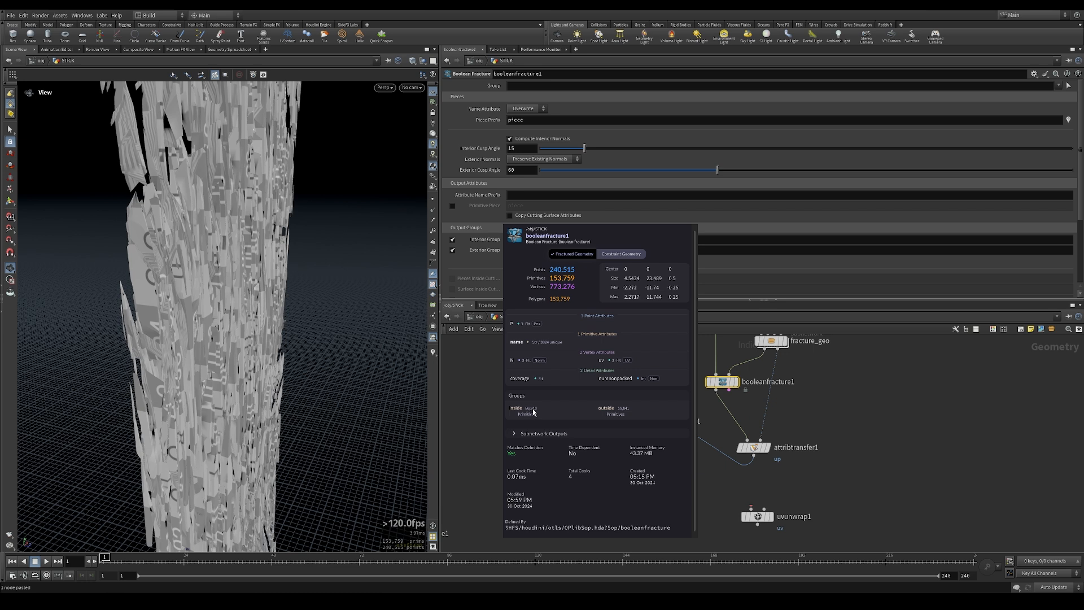
middle_drag(758, 487, 740, 437)
drag(740, 407, 740, 459)
key(r)
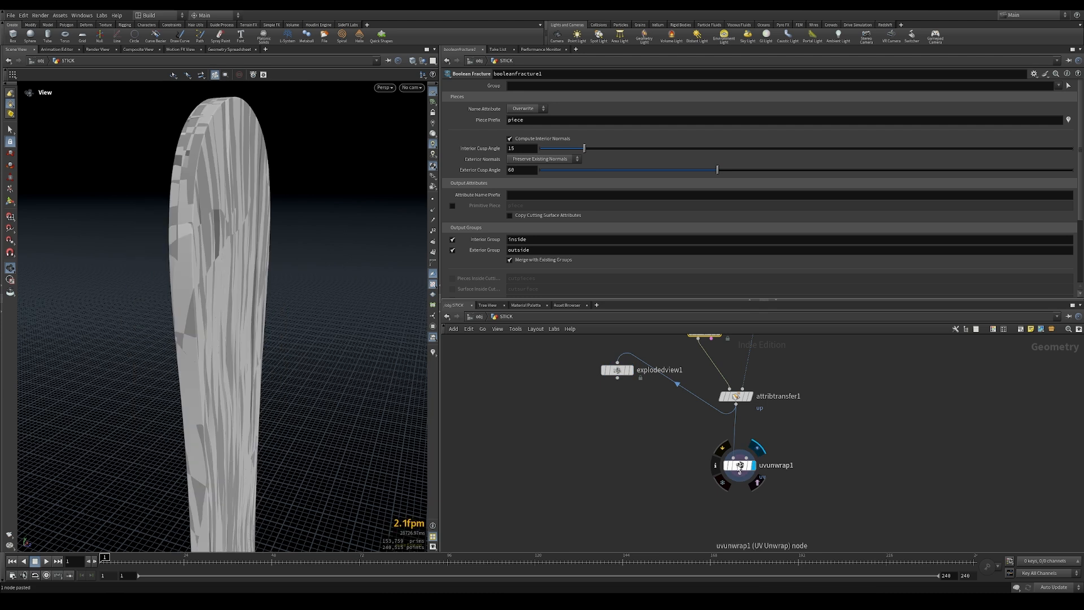
Step: Inspect the unwrapped stick and restrict uvunwrap1 to the inside group
click(740, 466)
drag(293, 441, 292, 336)
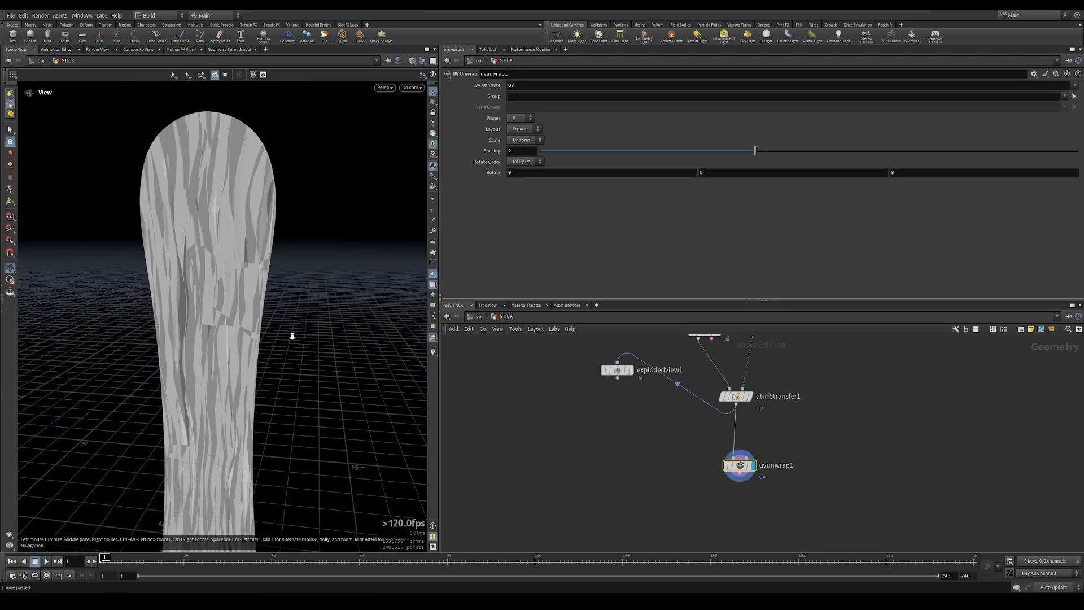
scroll(291, 336, down, 5)
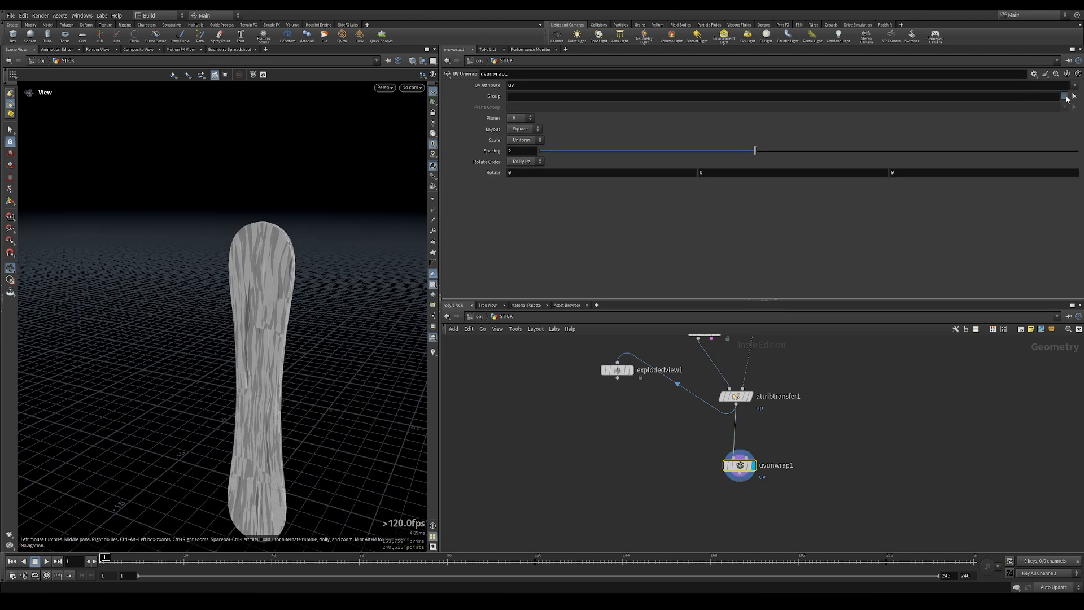
click(1066, 97)
click(1038, 105)
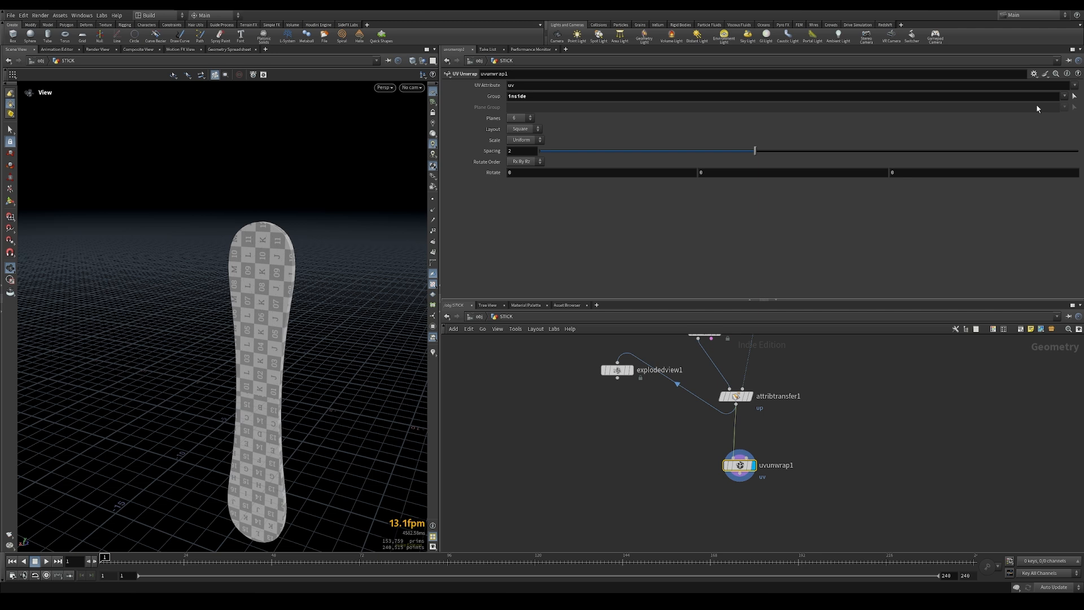
Step: Feed explodedview1 from uvunwrap1 and examine the stick's UV layout up close, temporarily showing points
key(ctrl+z)
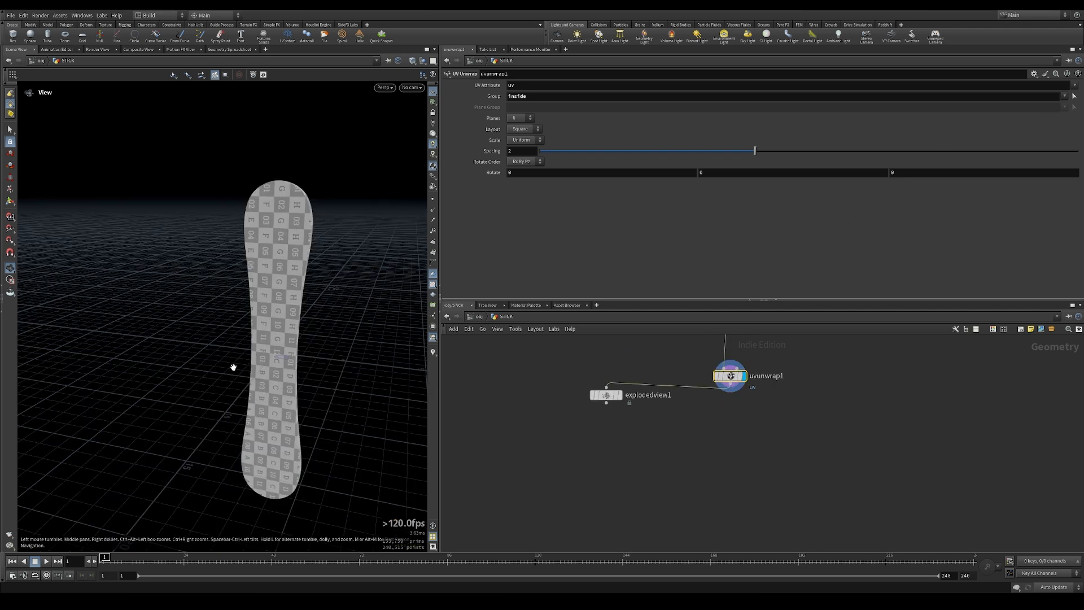
key(space+5)
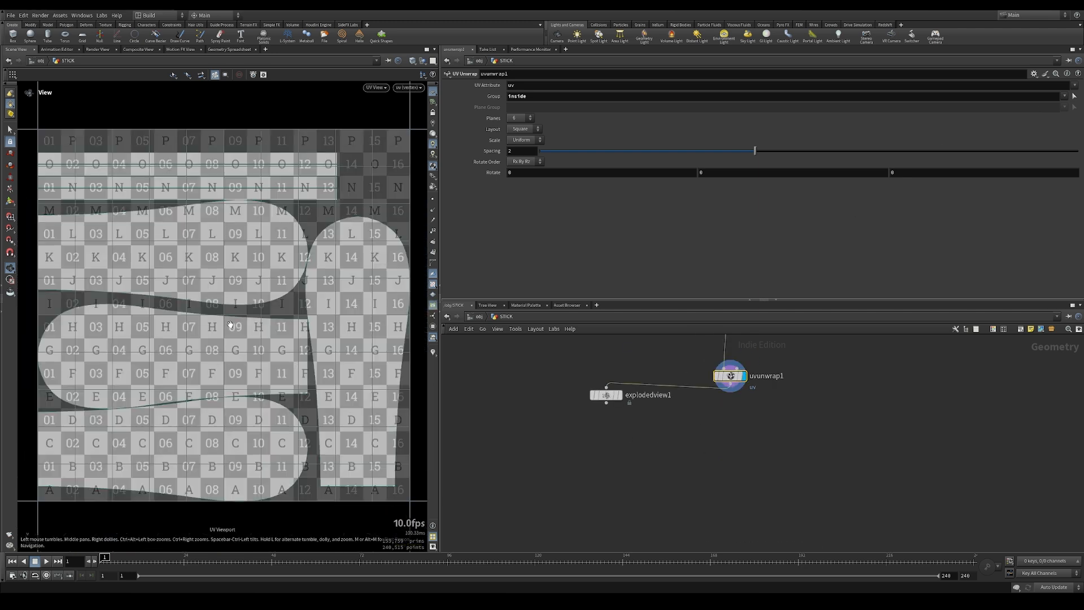
right_drag(344, 198, 578, 156)
click(432, 199)
scroll(216, 262, up, 5)
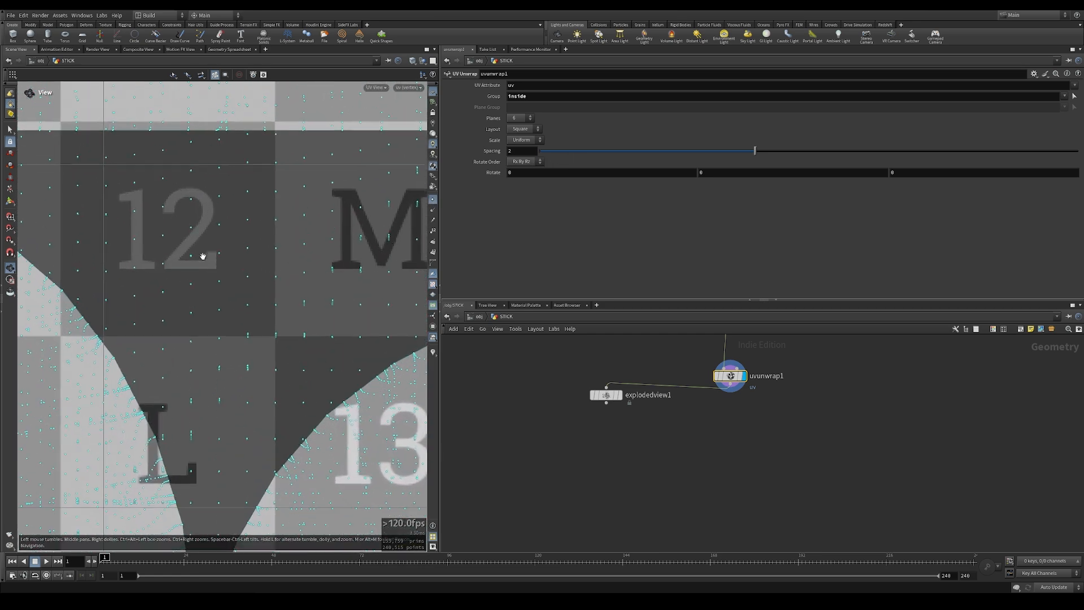
scroll(269, 257, down, 8)
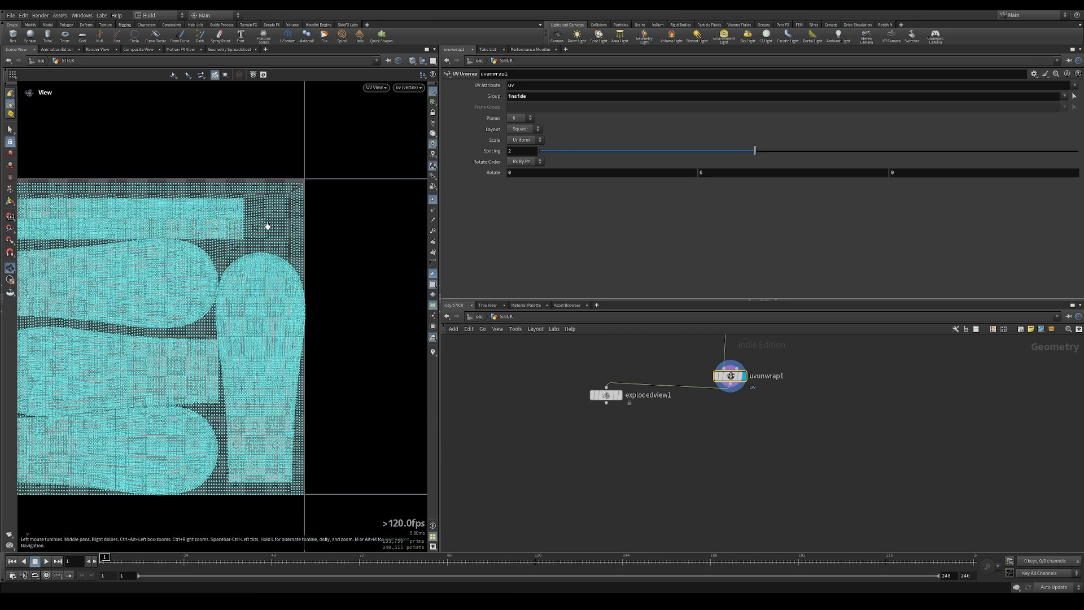
click(433, 199)
Step: Set uvunwrap1's spacing to 0, then display explodedview1 in the perspective view and inspect the splinters up close
drag(755, 151, 448, 163)
middle_drag(213, 273, 306, 252)
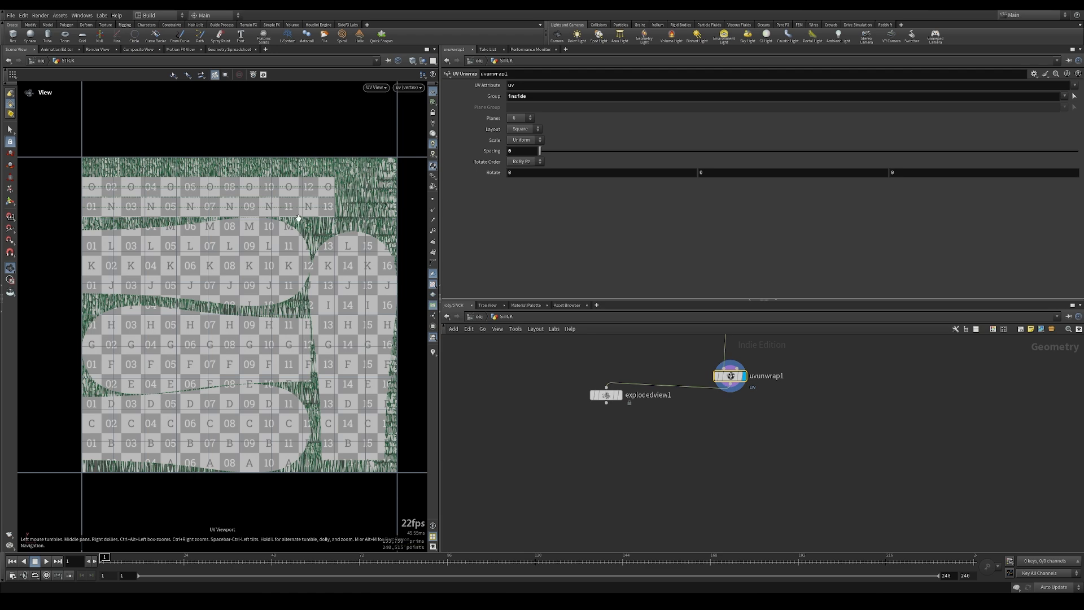
click(620, 395)
key(space+1)
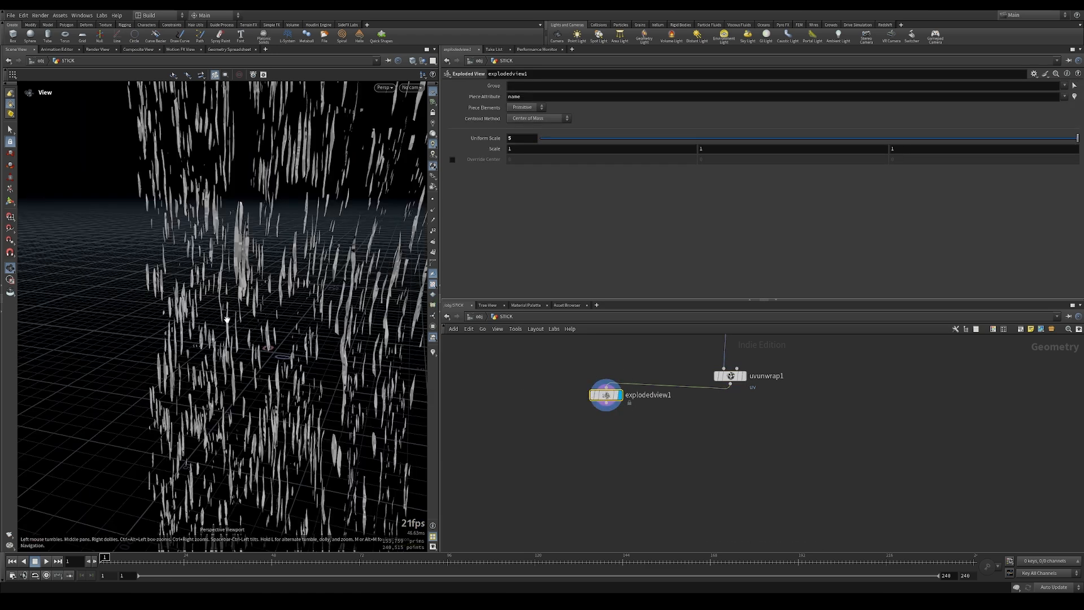
scroll(320, 296, up, 10)
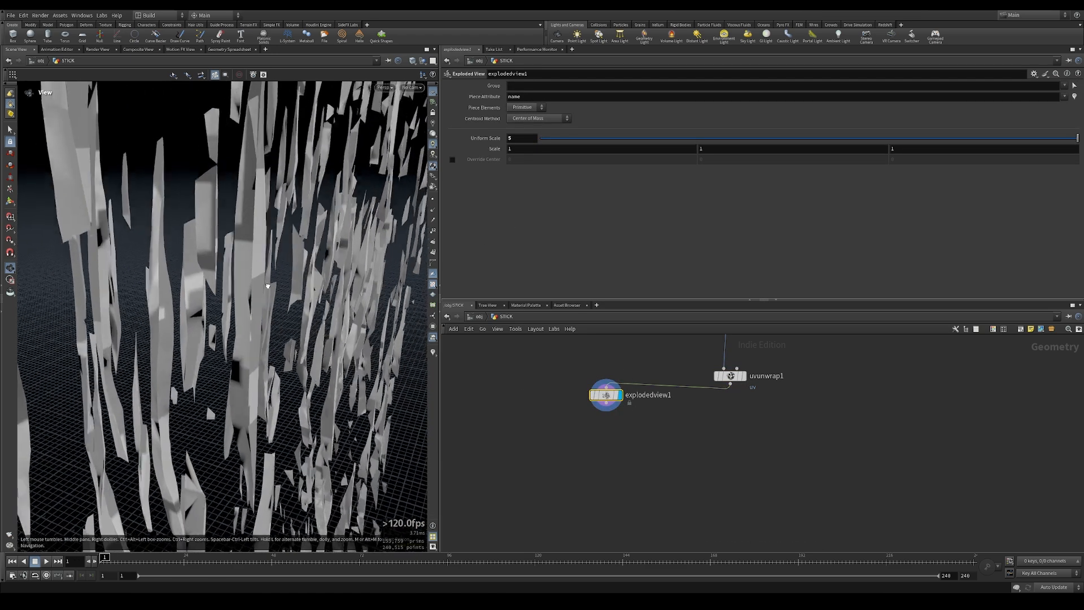
scroll(272, 285, up, 1)
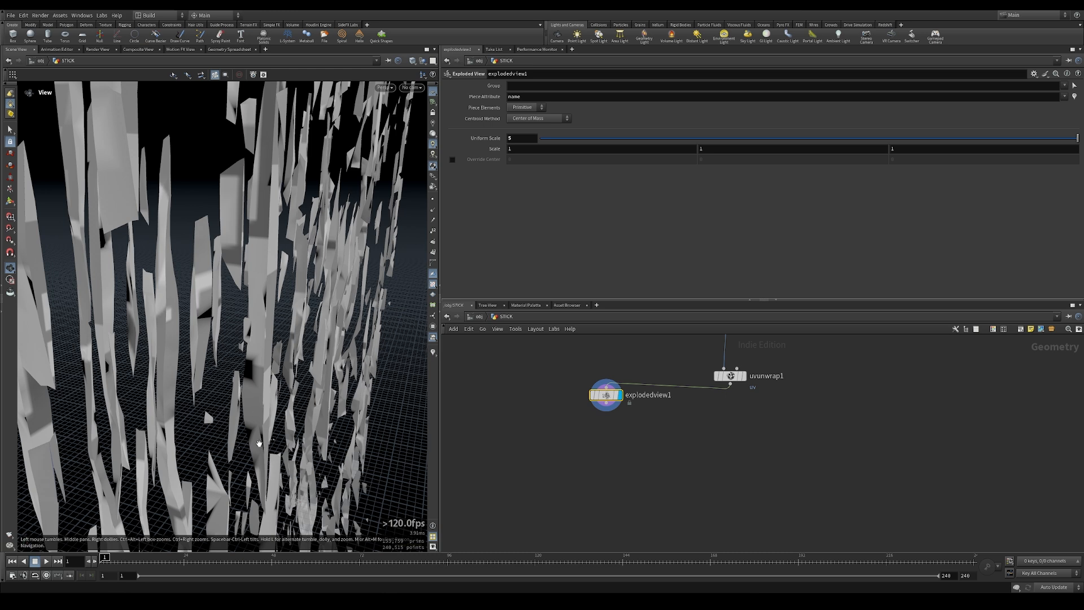
Step: Add a Pack node below uvunwrap1, wire uvunwrap1 into it and display the whole packed stick
key(Tab)
text(null)
key(Return)
click(734, 458)
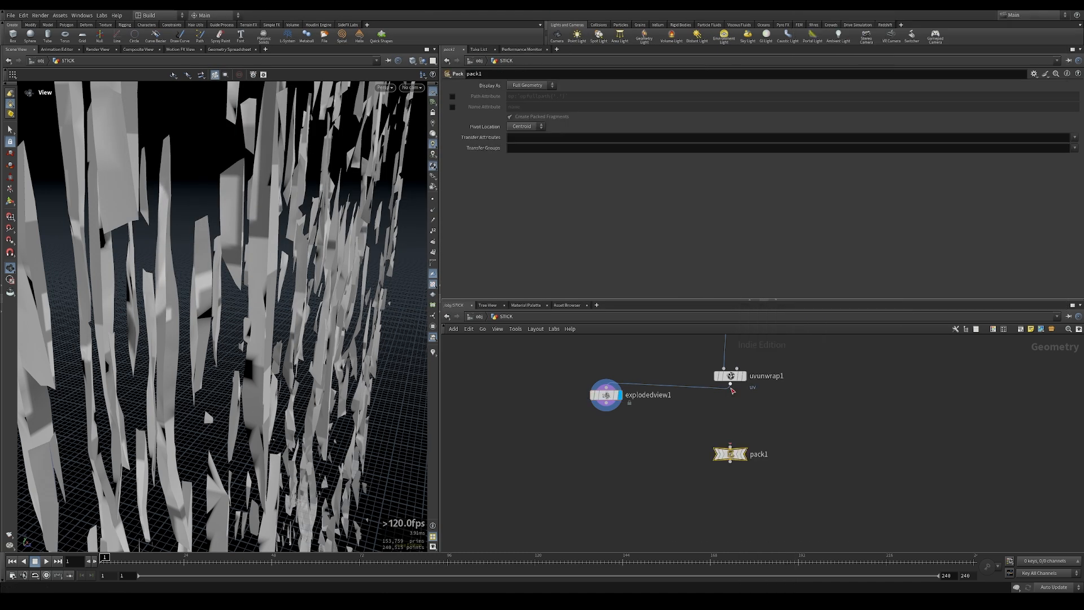
click(725, 458)
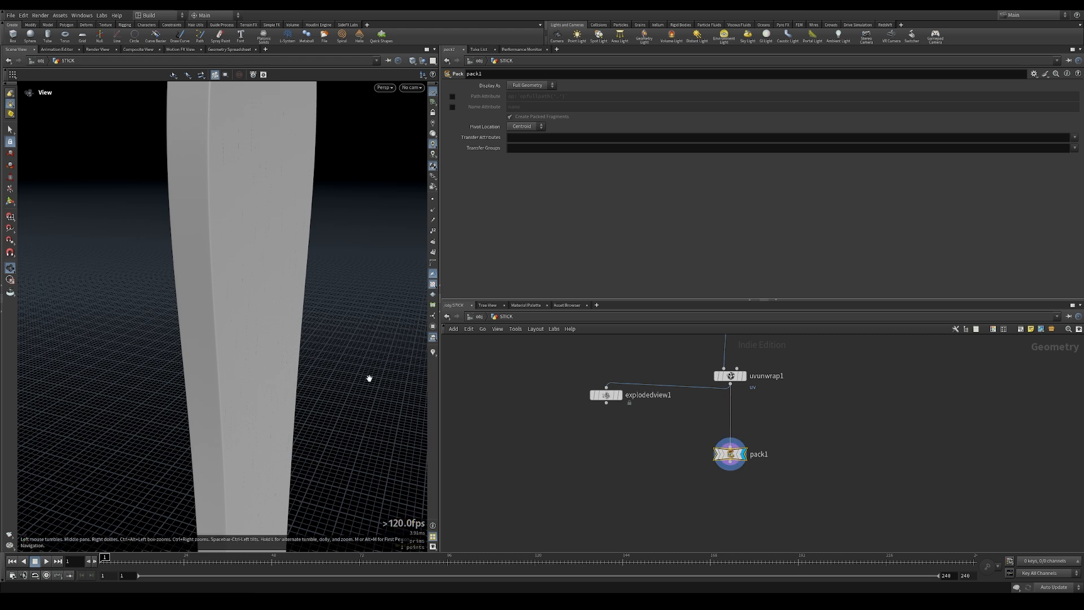
key(space+f)
drag(310, 330, 215, 229)
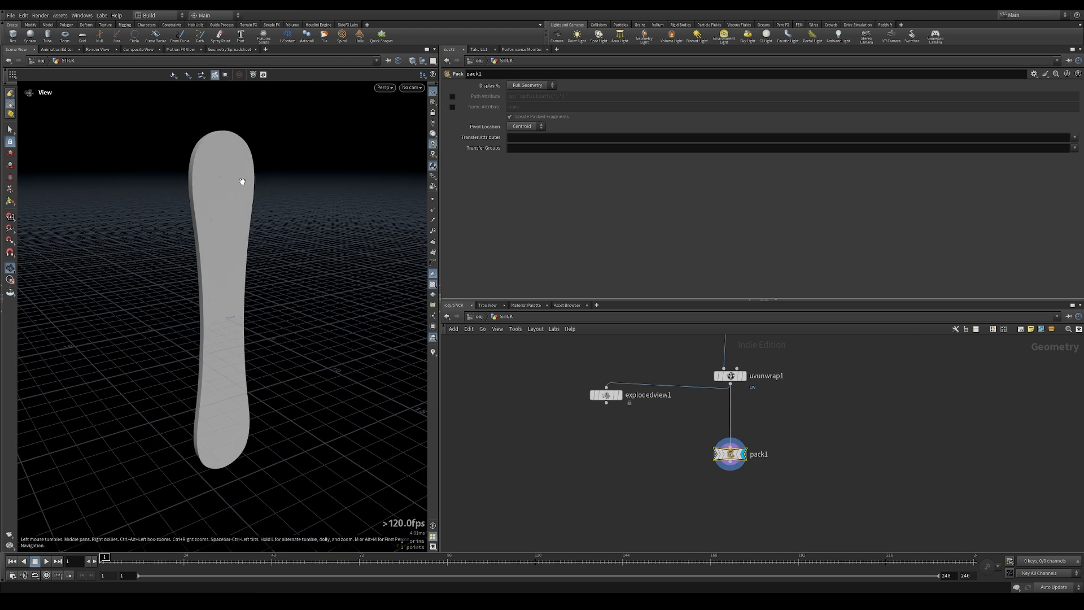
Step: Check booleanfracture1's node information and the primitives' name and inside/outside group values of uvunwrap1 in the Geometry Spreadsheet
middle_drag(694, 344, 698, 489)
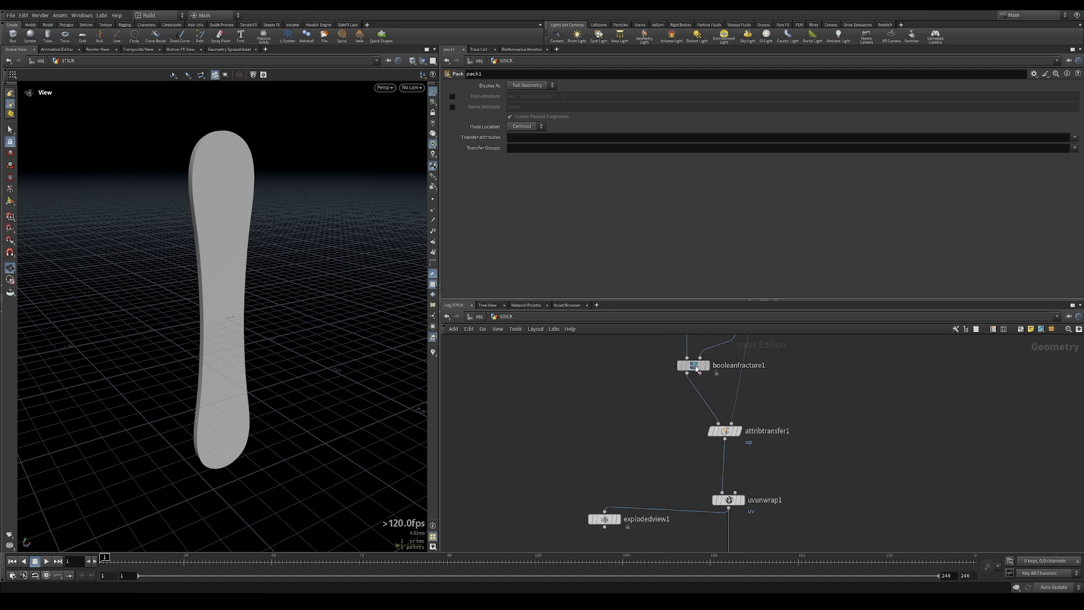
click(695, 368)
middle_click(694, 368)
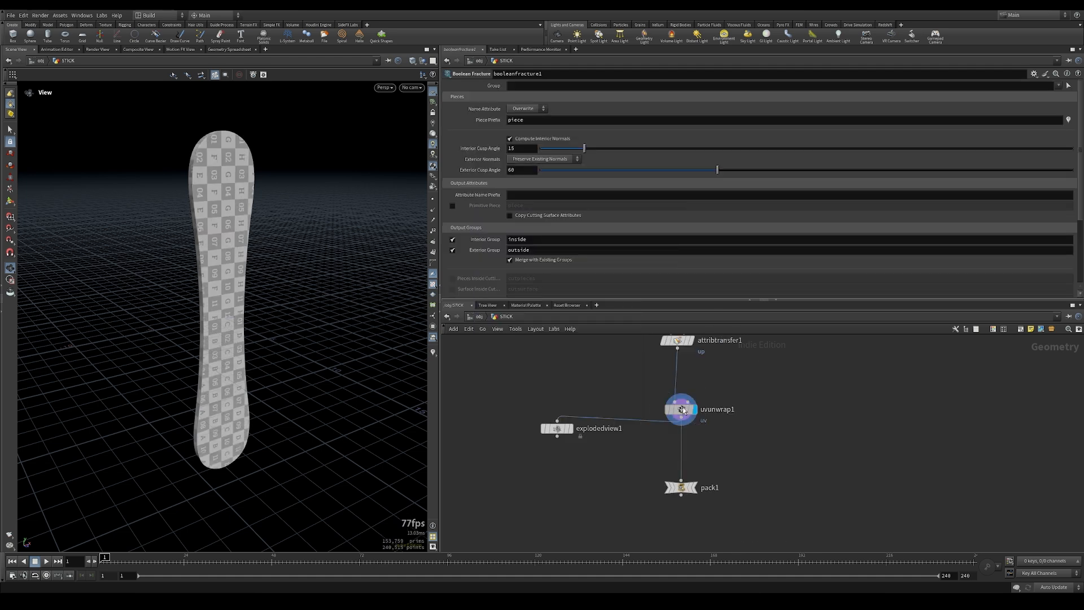
click(681, 409)
click(234, 50)
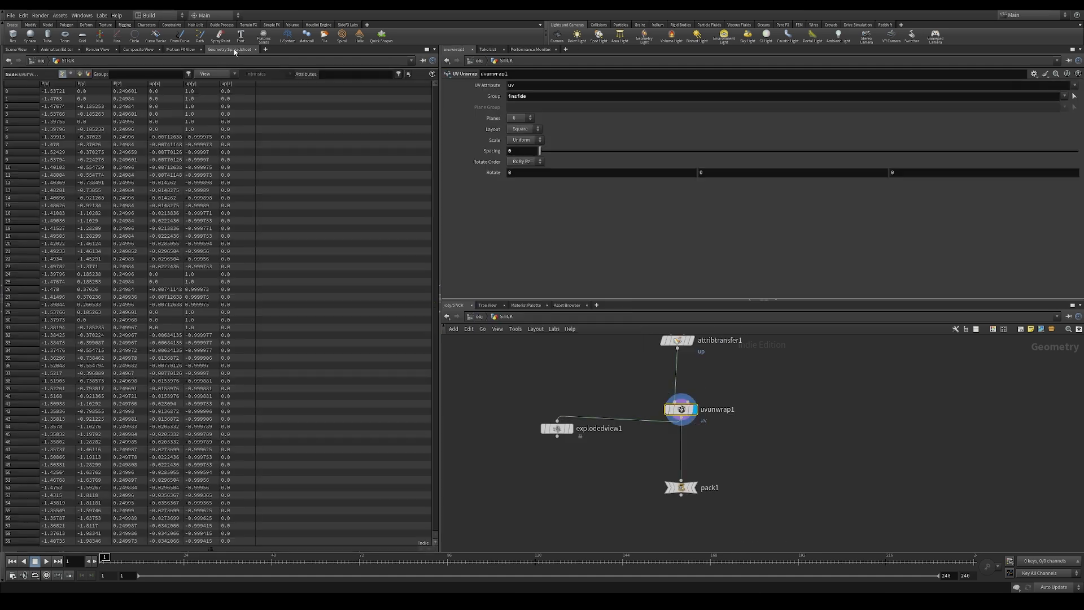
click(79, 74)
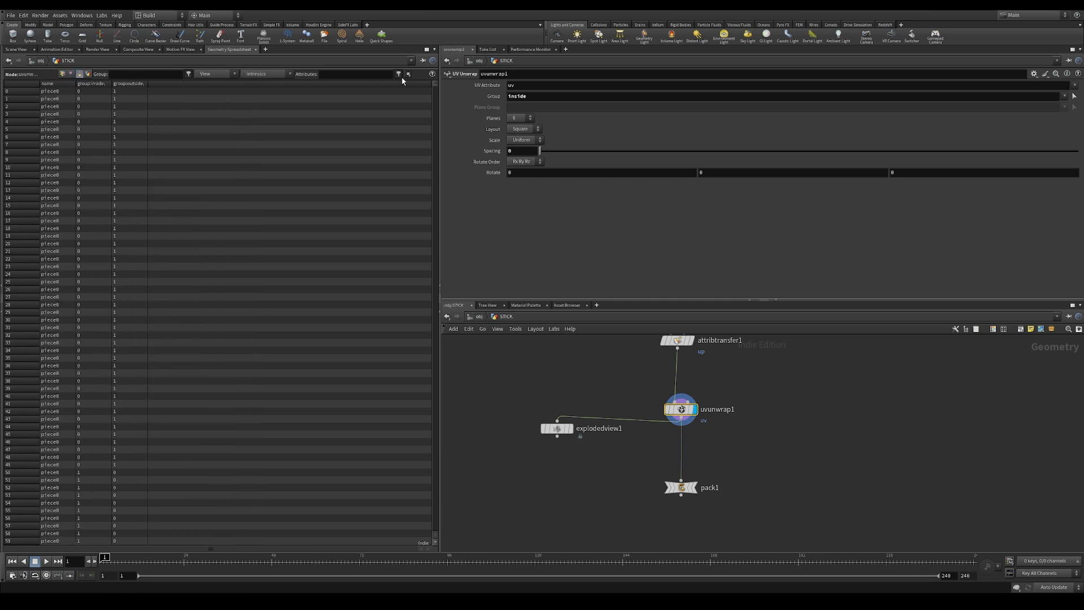
drag(437, 84, 440, 544)
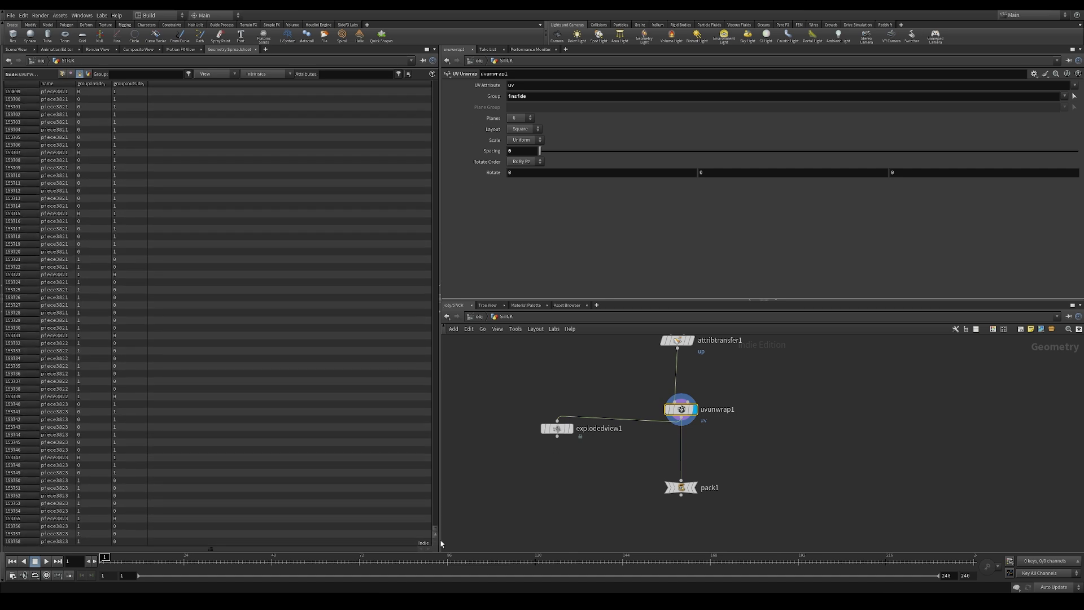
click(16, 49)
Step: Display pack1, enable its Name Attribute with name, and check the packed fragments in its node information
click(694, 488)
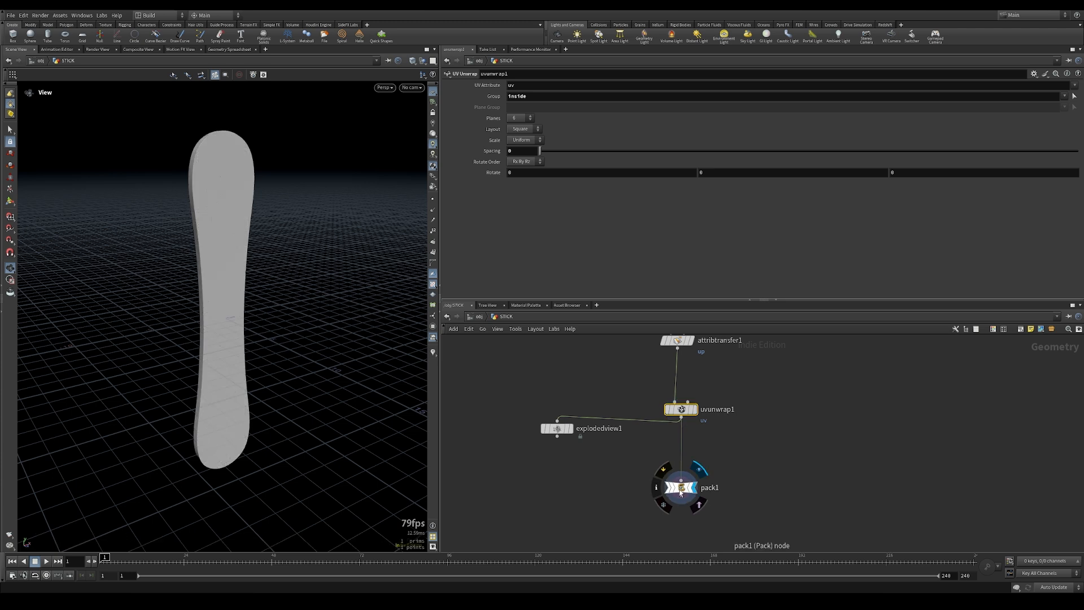
click(680, 487)
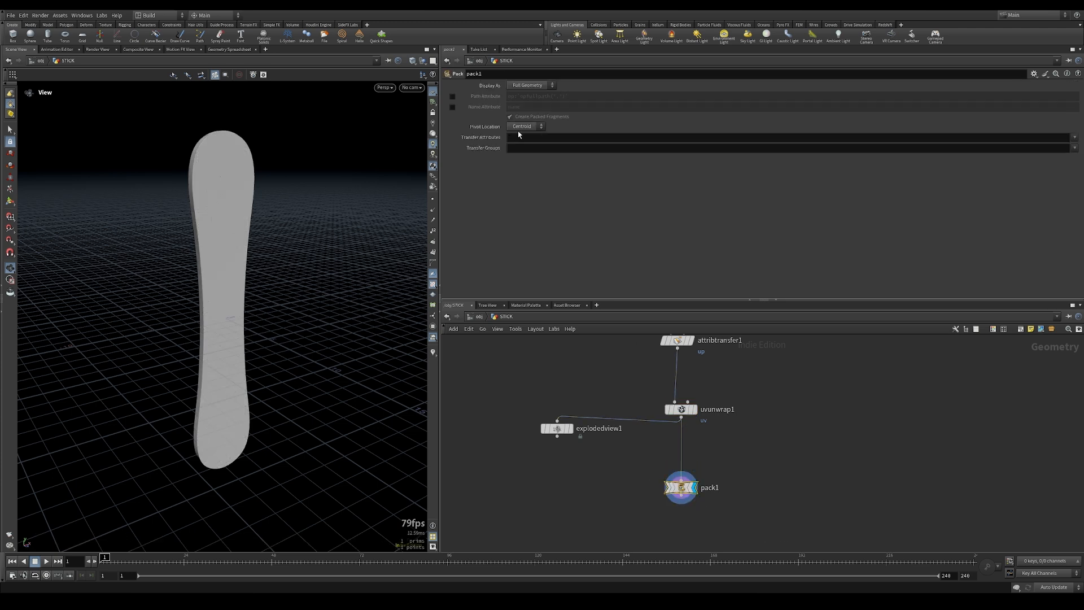
click(453, 107)
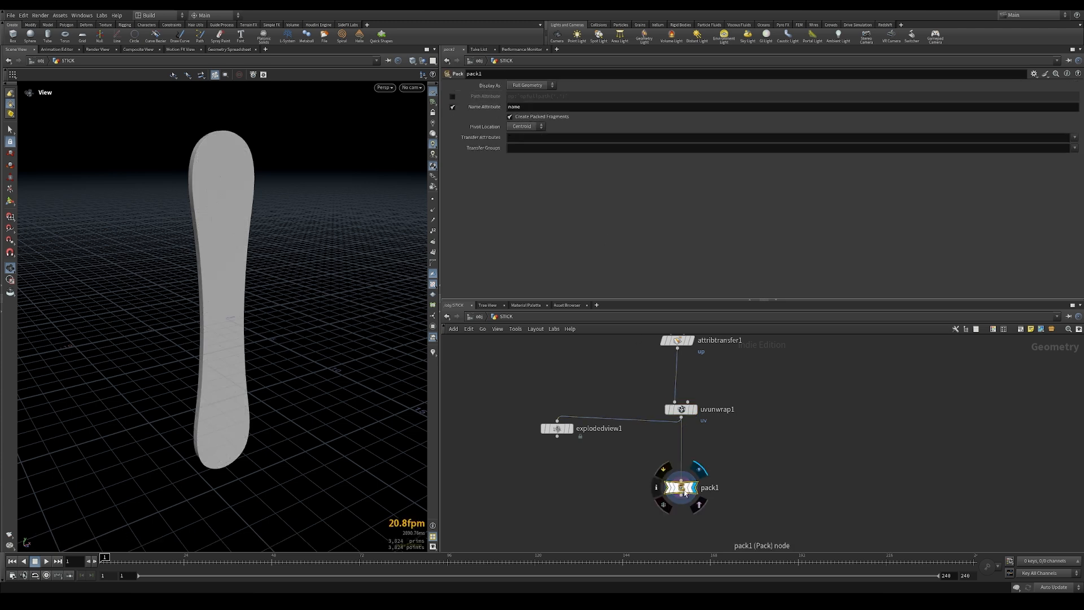
middle_drag(683, 490, 614, 487)
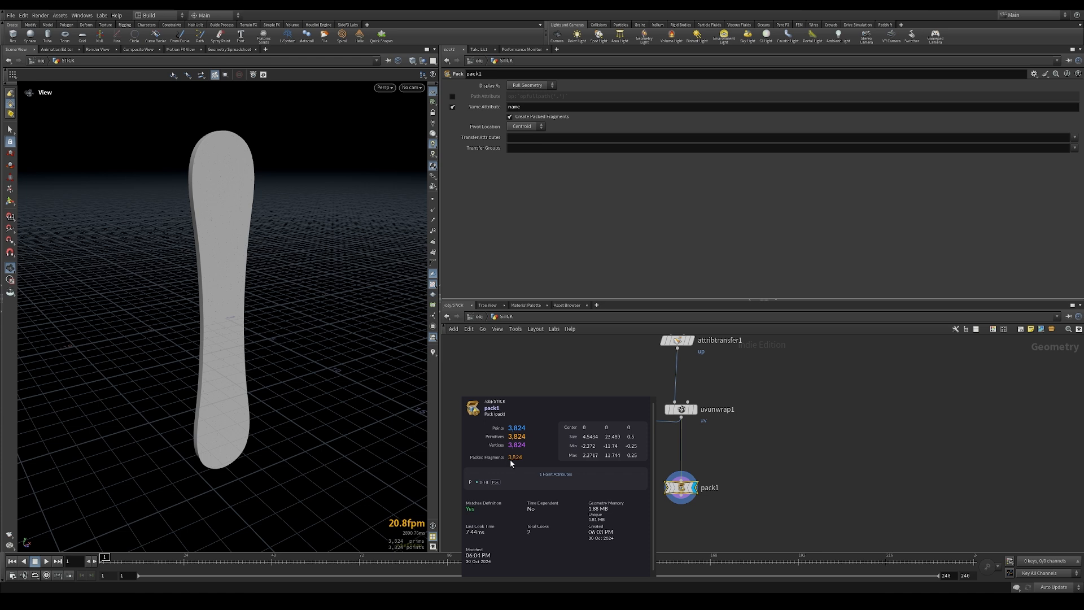
Step: Add a File Cache node below pack1 and rename it stick_fracture
middle_drag(709, 547, 797, 489)
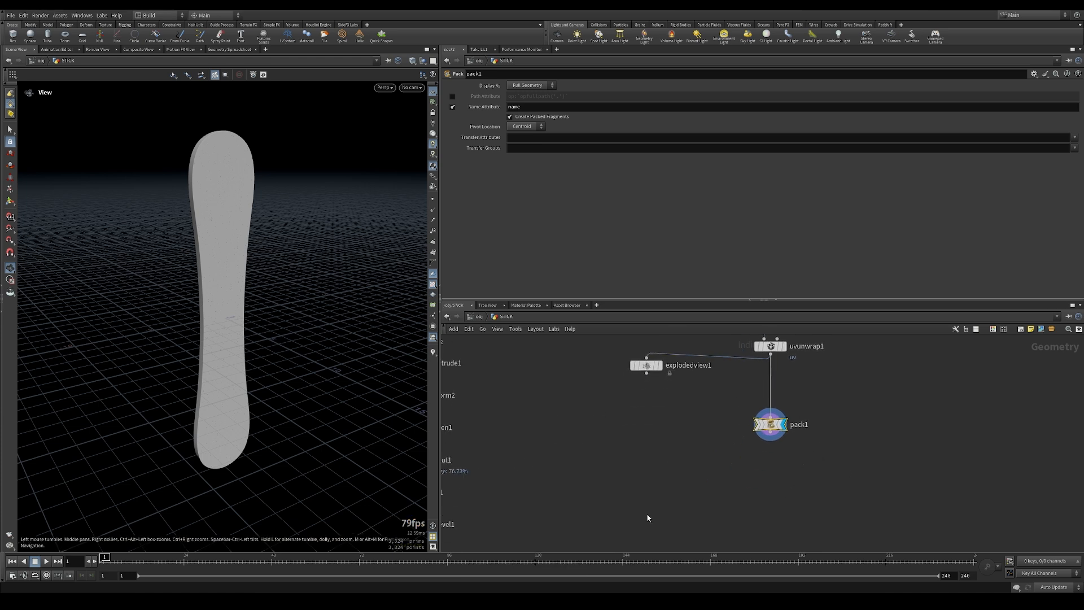
key(Tab)
key(Return)
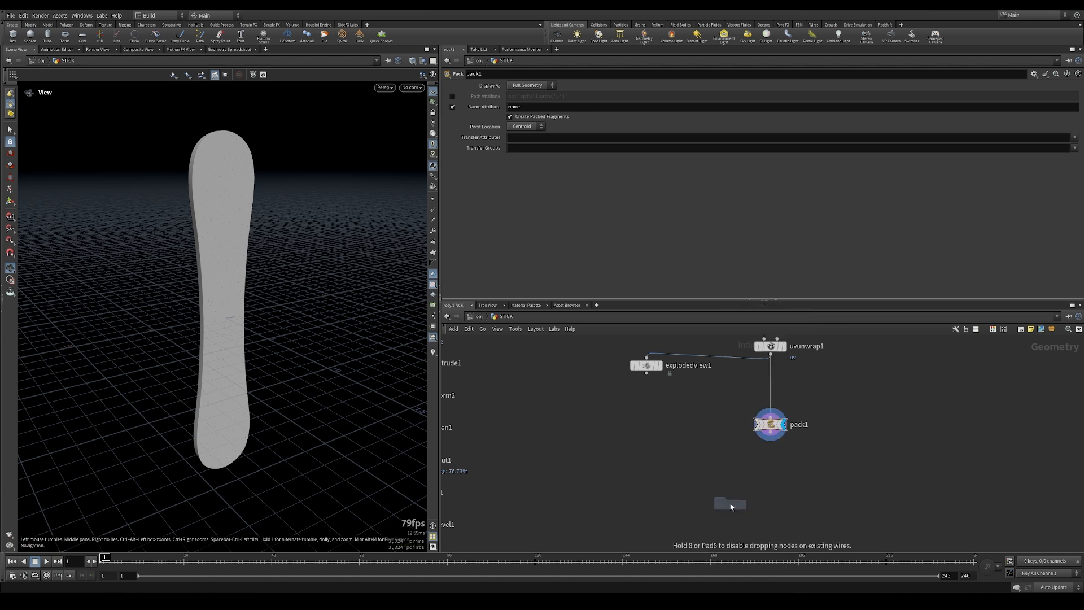
click(771, 497)
double_click(804, 496)
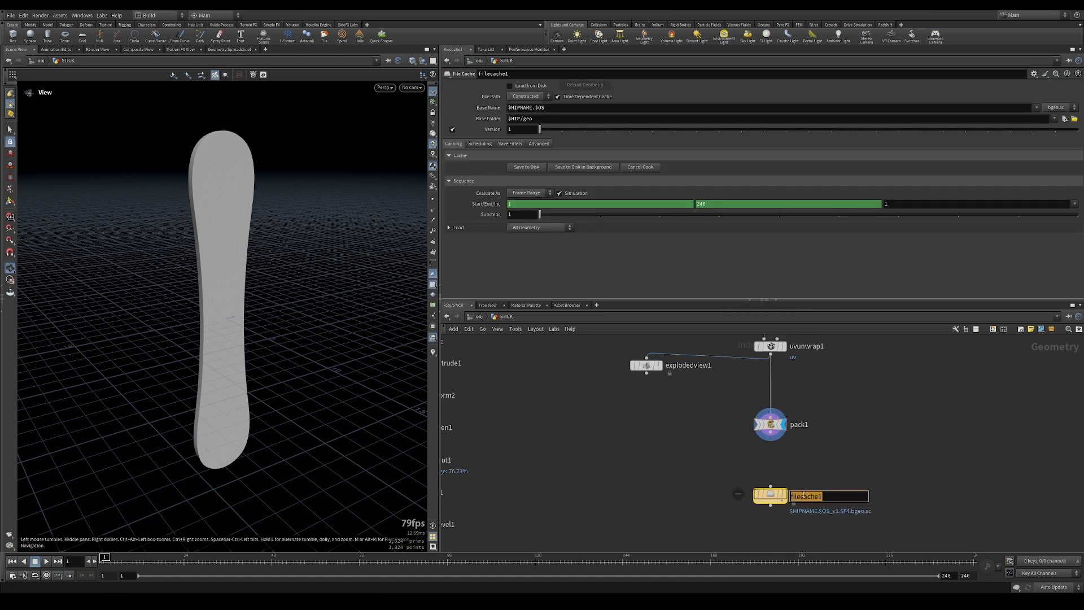
text(stick_fratc)
key(BackSpace)
key(BackSpace)
text(cture)
key(Return)
Step: Switch stick_fracture's file path to Explicit and turn off Time Dependent Cache
click(535, 97)
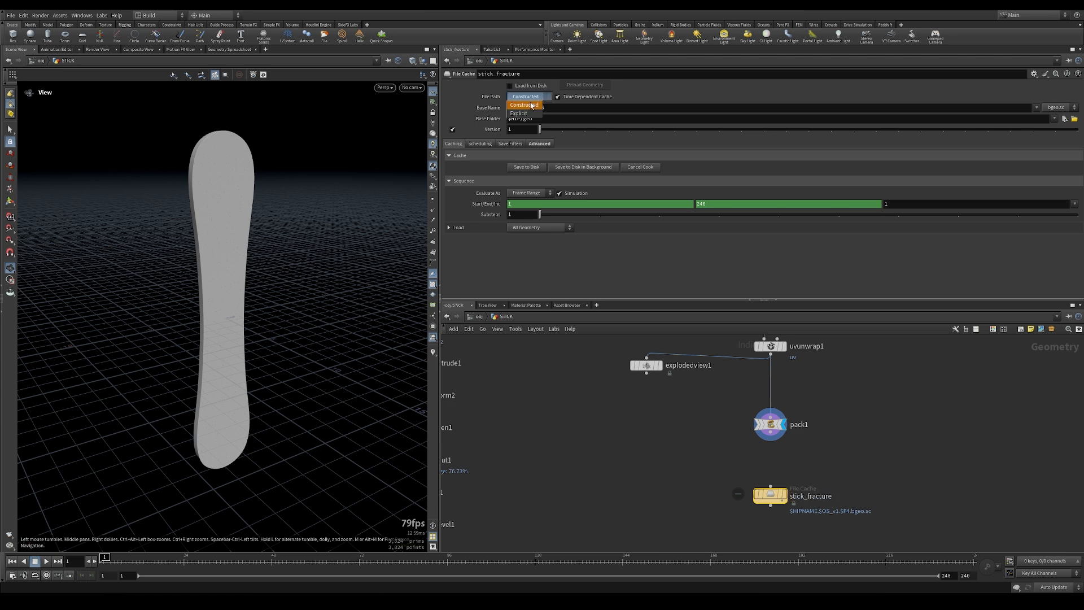
click(522, 108)
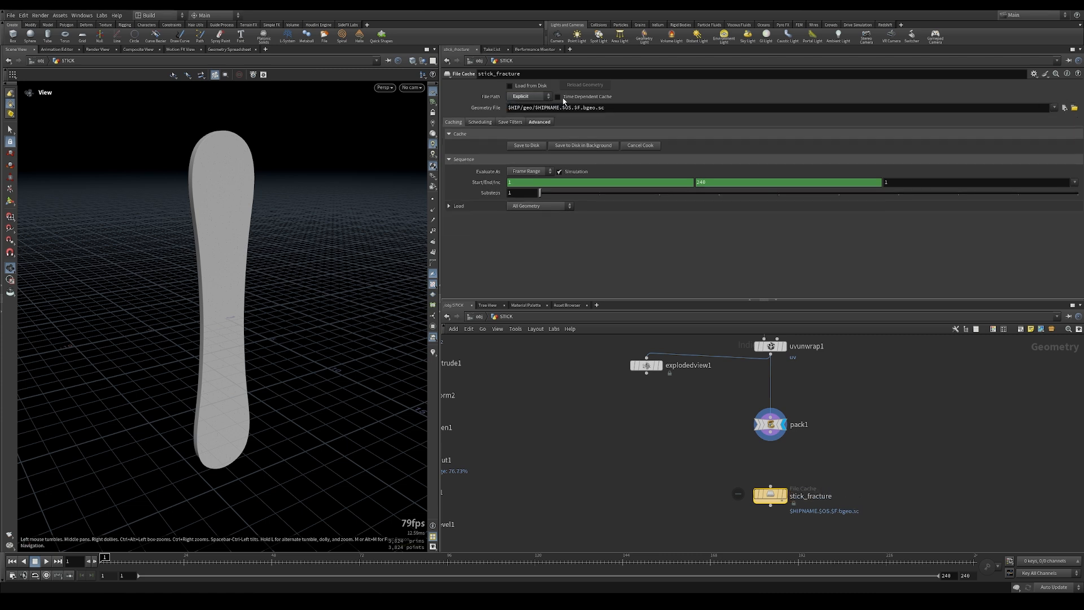
click(563, 97)
Step: Set stick_fracture's geometry file to $JOB/geo/$OS.bgeo.sc and check the expanded path
drag(510, 108, 695, 109)
text($JOB/)
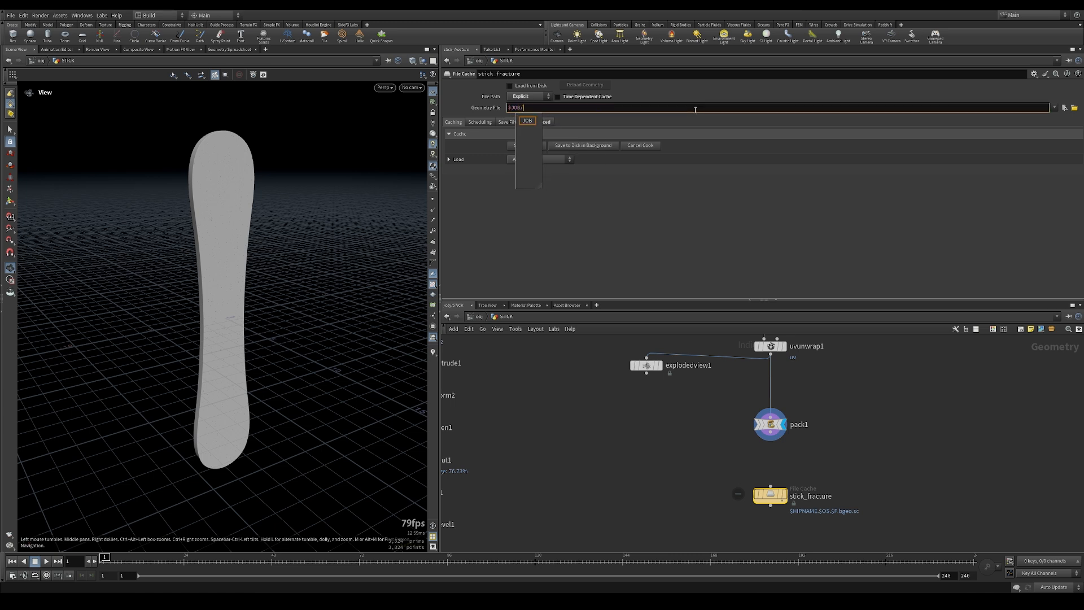
text(geo)
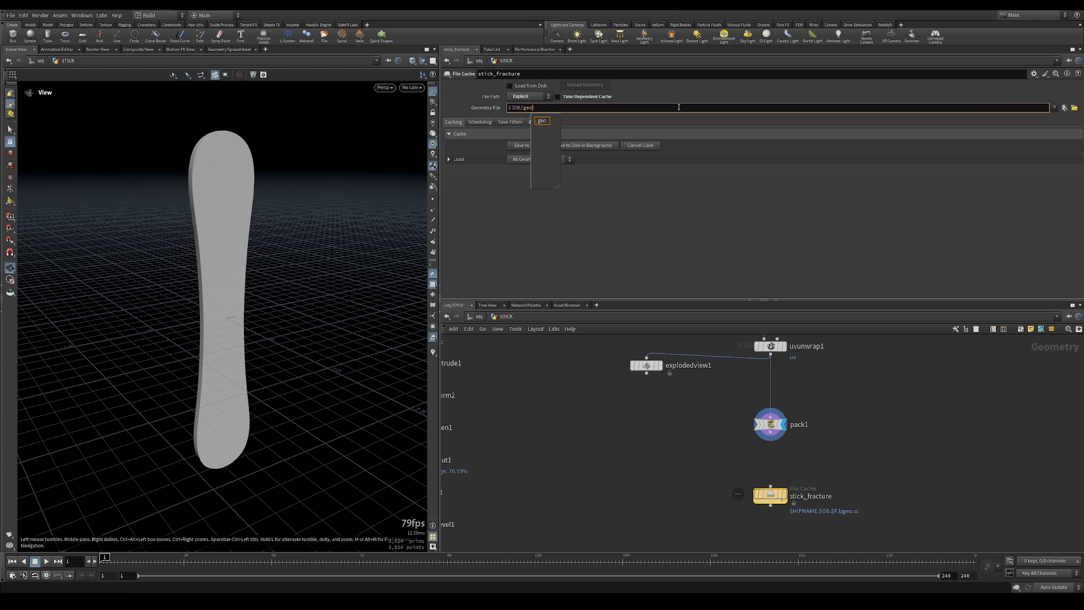
text(/)
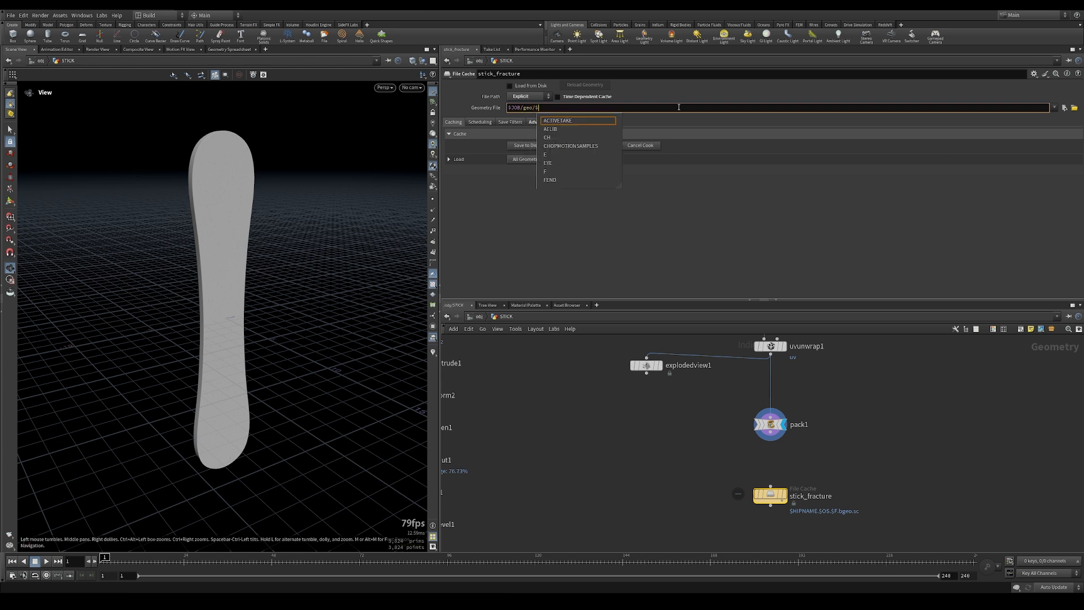
text($OS.bgeo.sc)
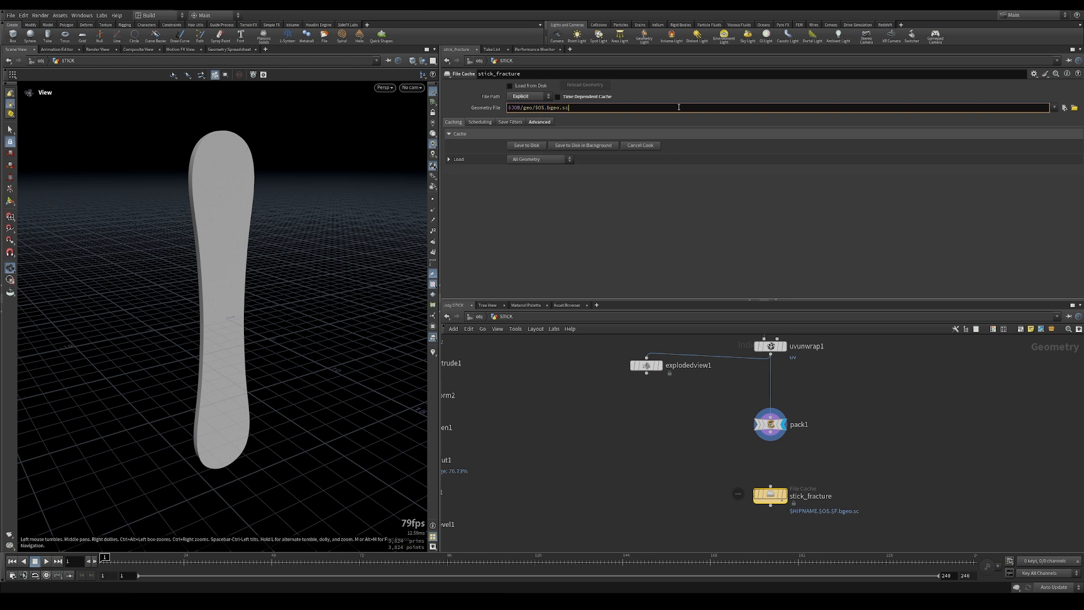
key(Return)
click(482, 110)
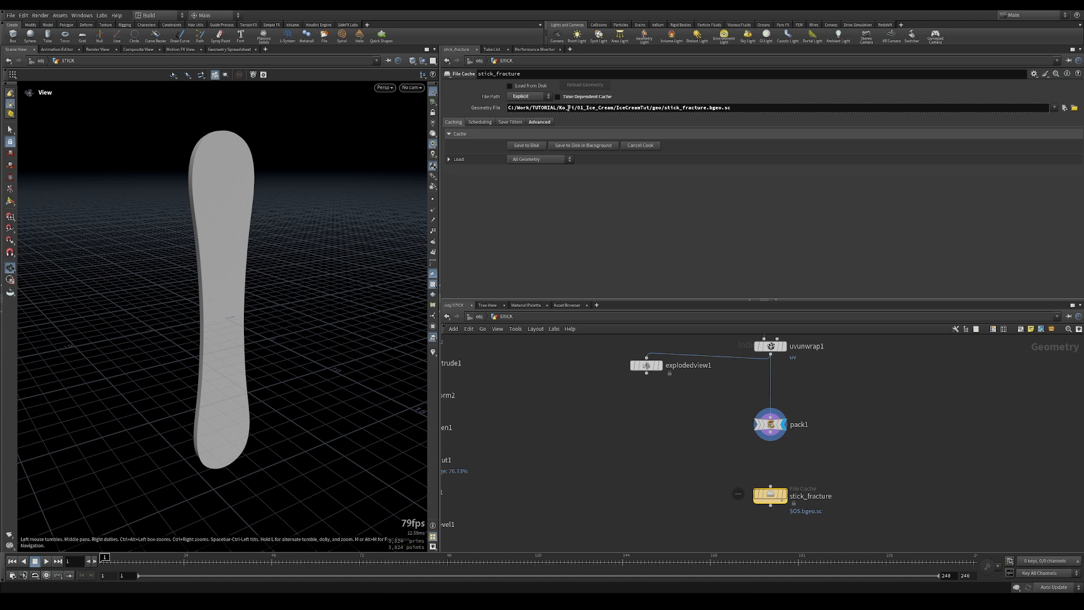
click(486, 108)
Step: Move stick_fracture further down and place a Point Wrangle node in the gap below pack1
click(747, 466)
middle_drag(862, 427, 873, 351)
drag(783, 417, 783, 485)
middle_drag(787, 439, 770, 460)
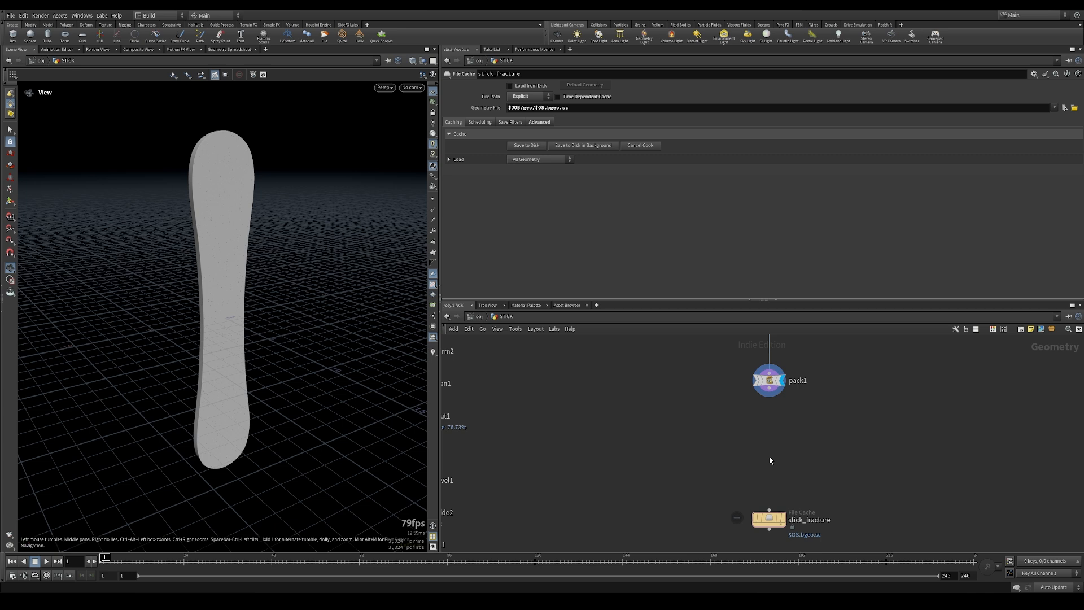
key(Tab)
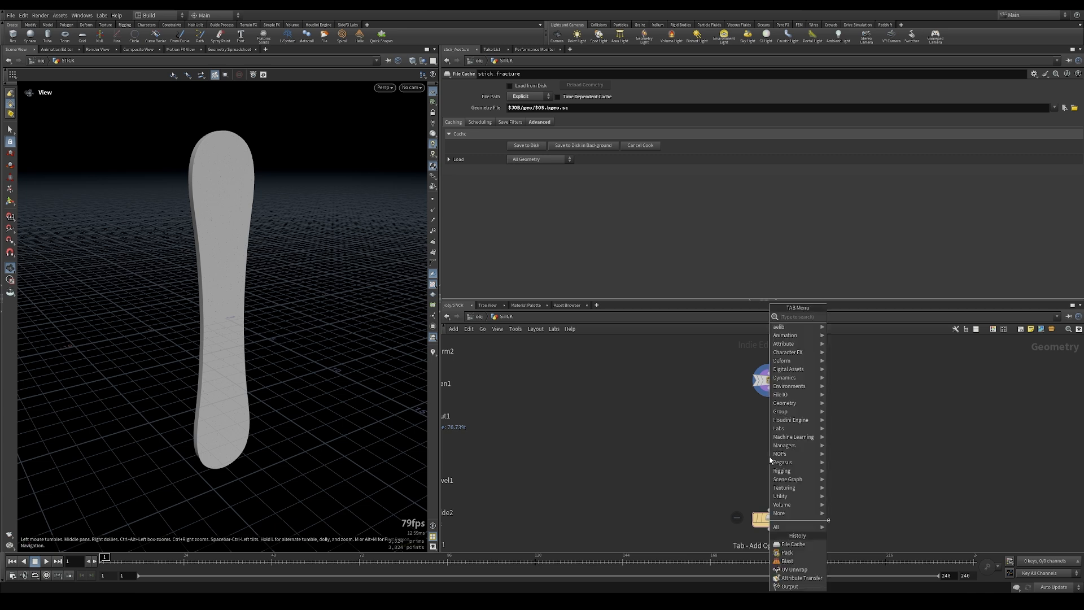
text(wrang)
key(Down)
key(Down)
key(Down)
key(Return)
click(769, 440)
Step: Show the stick in wireframe and check pack1's point attributes in its node information
click(768, 380)
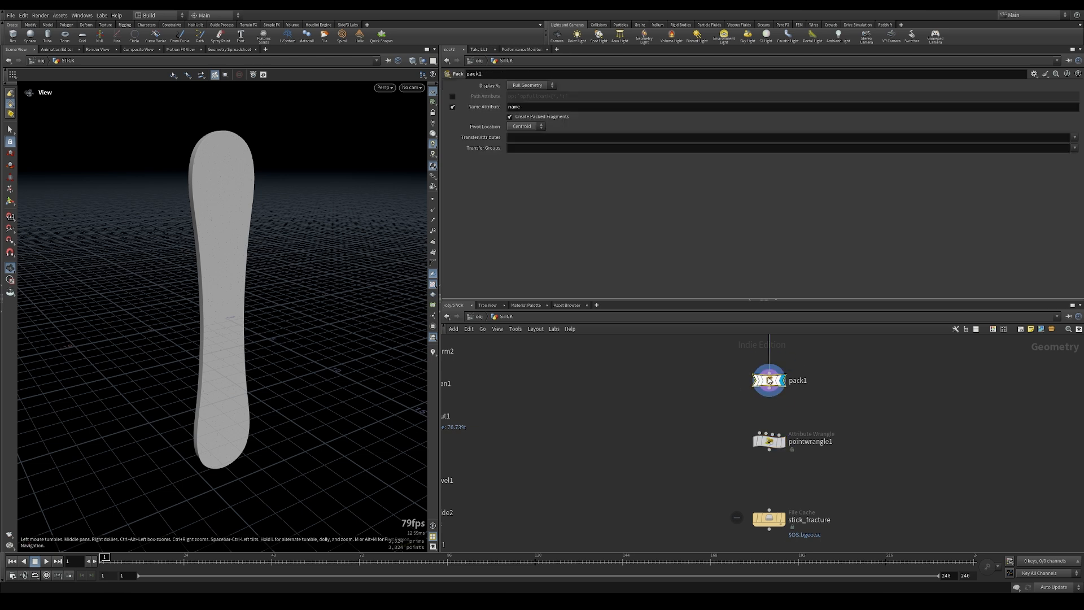
key(w)
middle_click(773, 383)
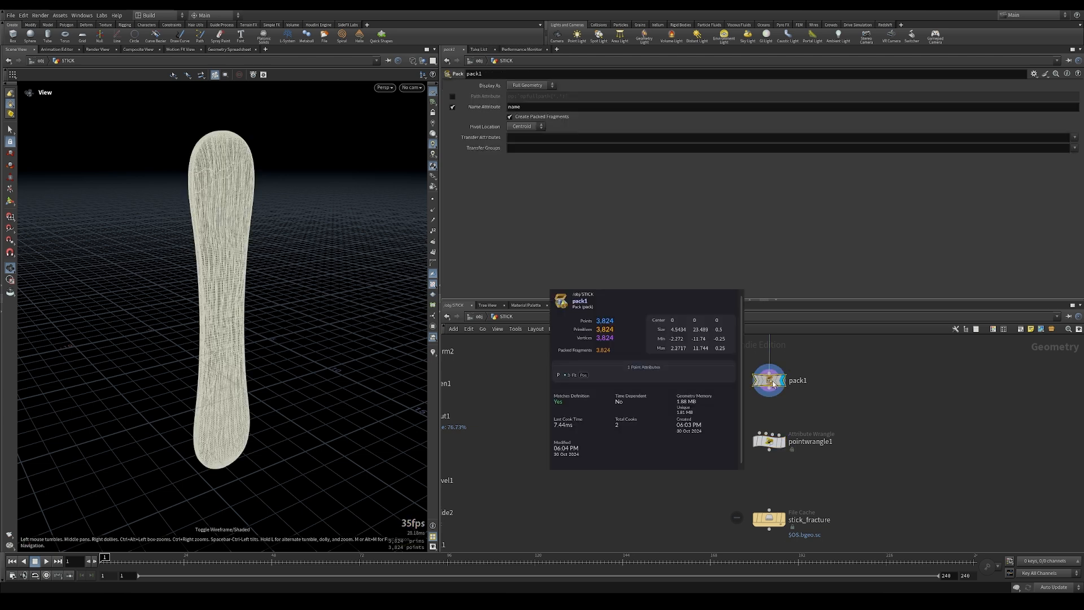
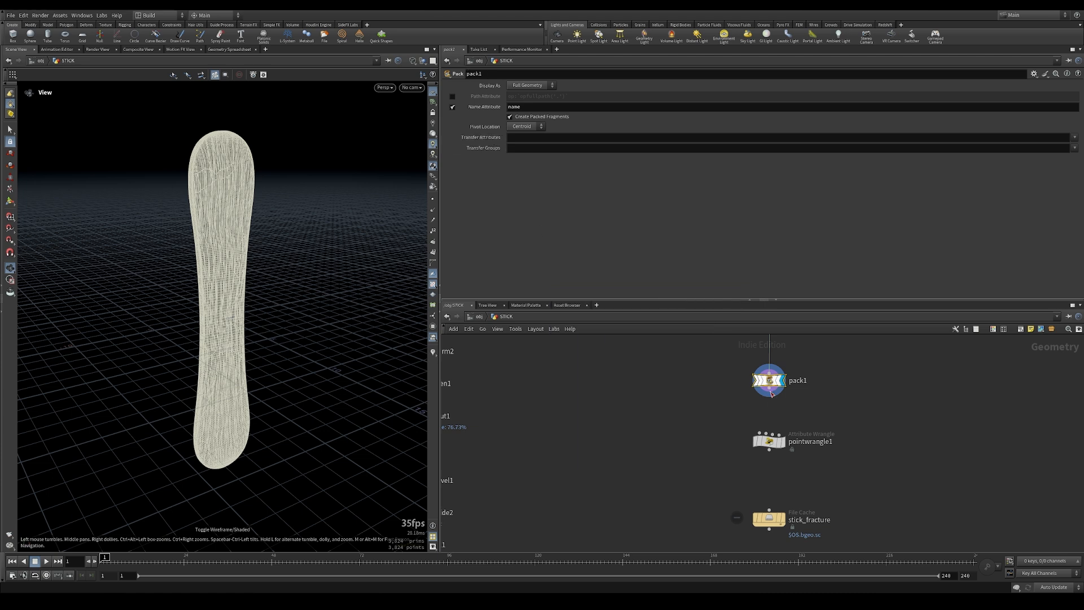
Step: Check pack1's attributes in its node information and set its Transfer Attributes to name, up and uv
middle_drag(799, 389, 798, 426)
middle_click(798, 427)
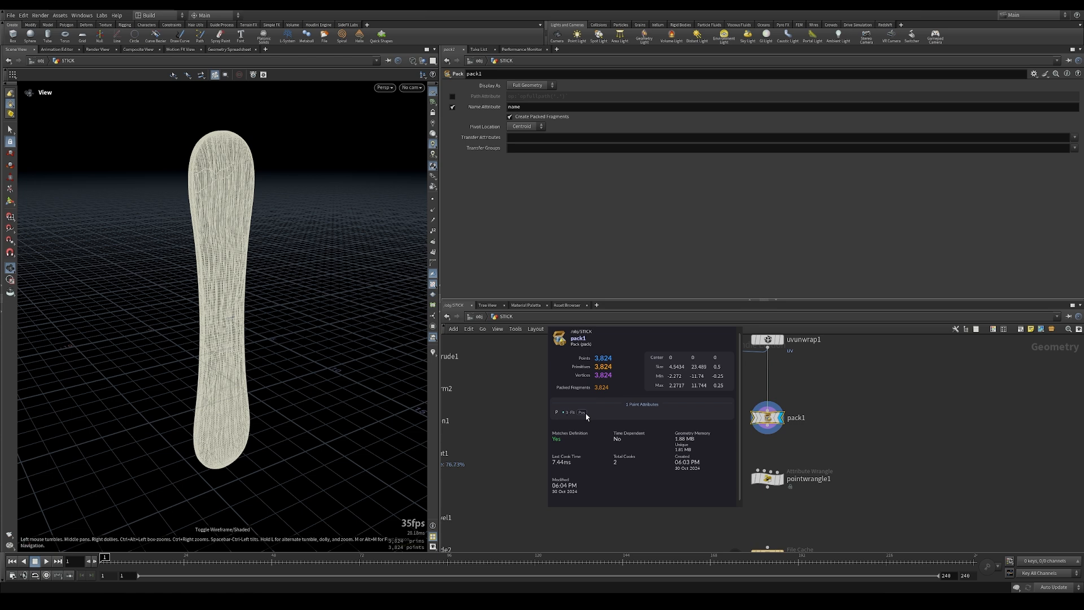
click(1075, 138)
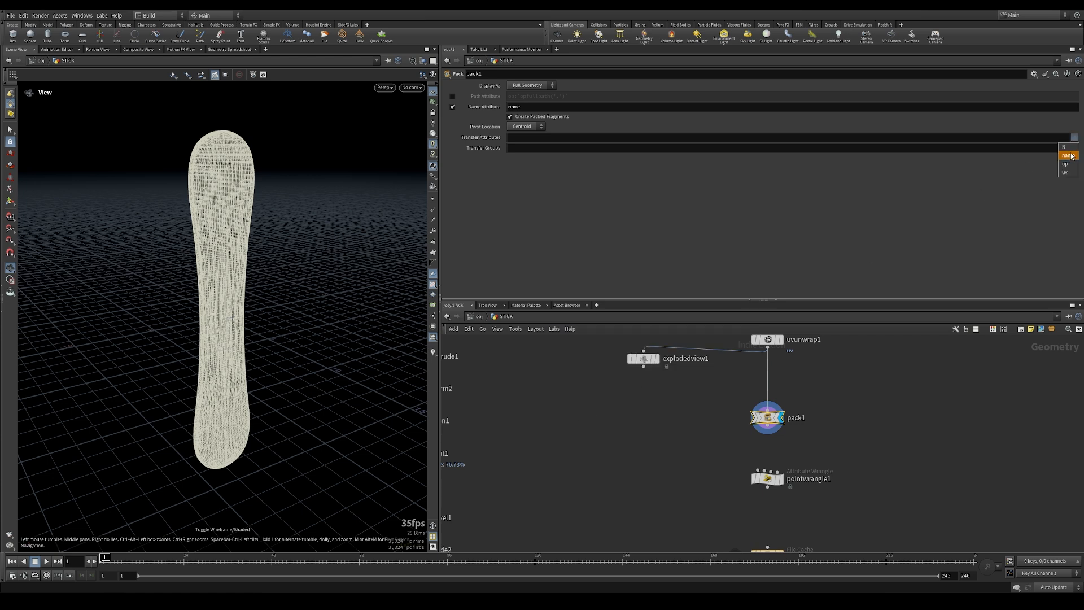
click(1070, 155)
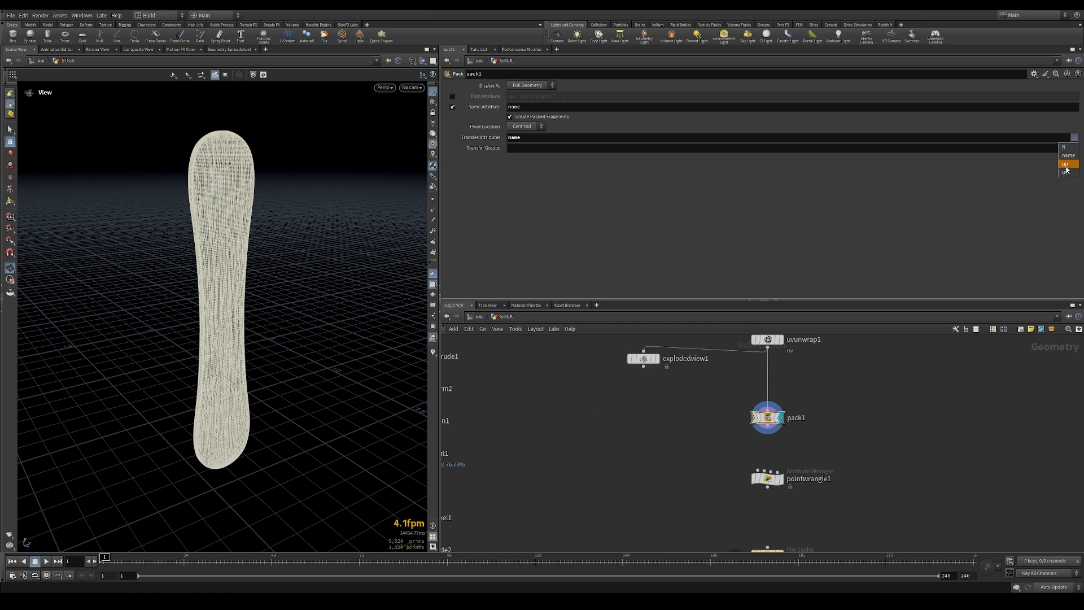
click(1072, 165)
click(1066, 172)
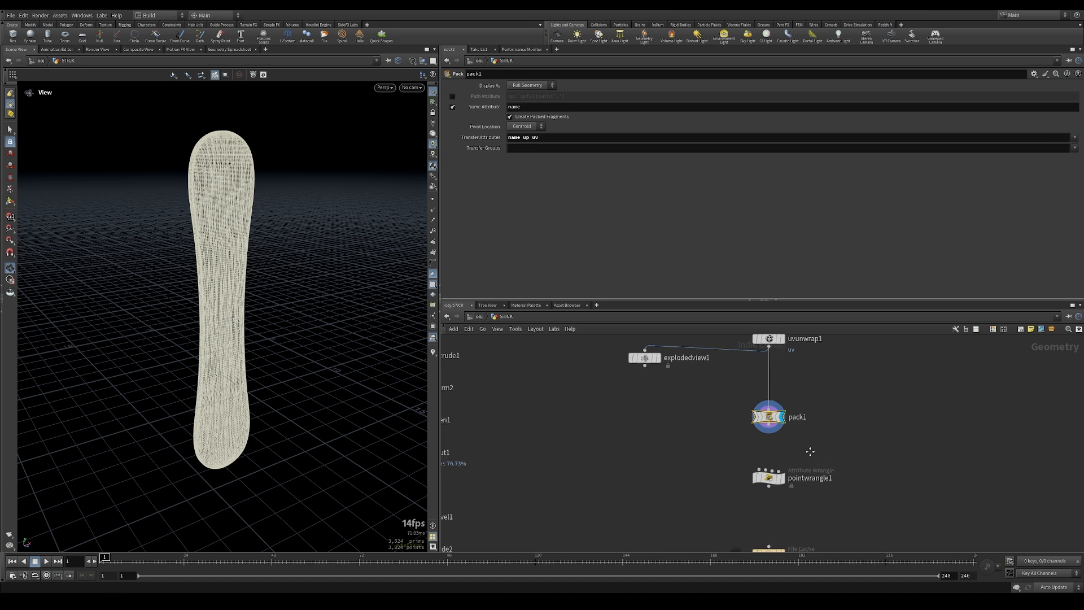
Step: Wire pack1 into pointwrangle1, display the wrangle, and enter the expression @N = set(0,0,1);
middle_drag(811, 448, 834, 417)
click(791, 403)
click(783, 440)
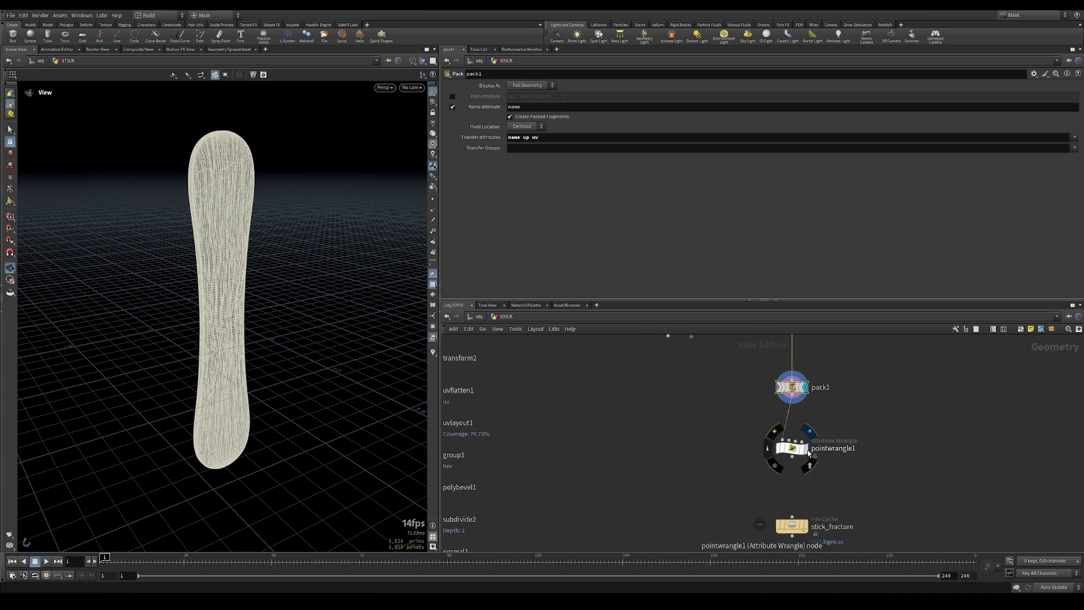
click(791, 450)
click(789, 452)
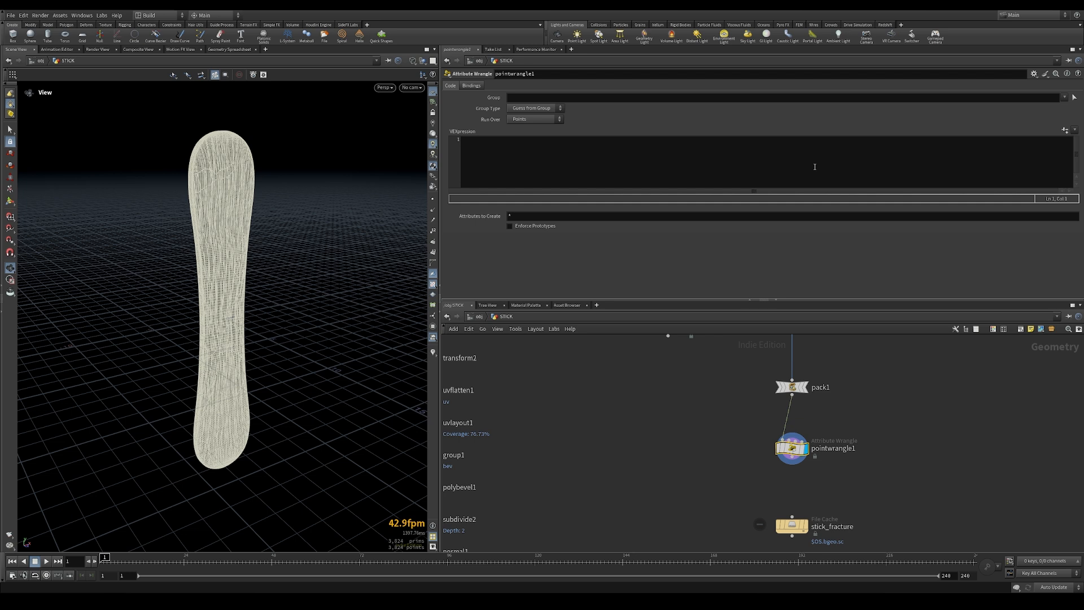
click(814, 167)
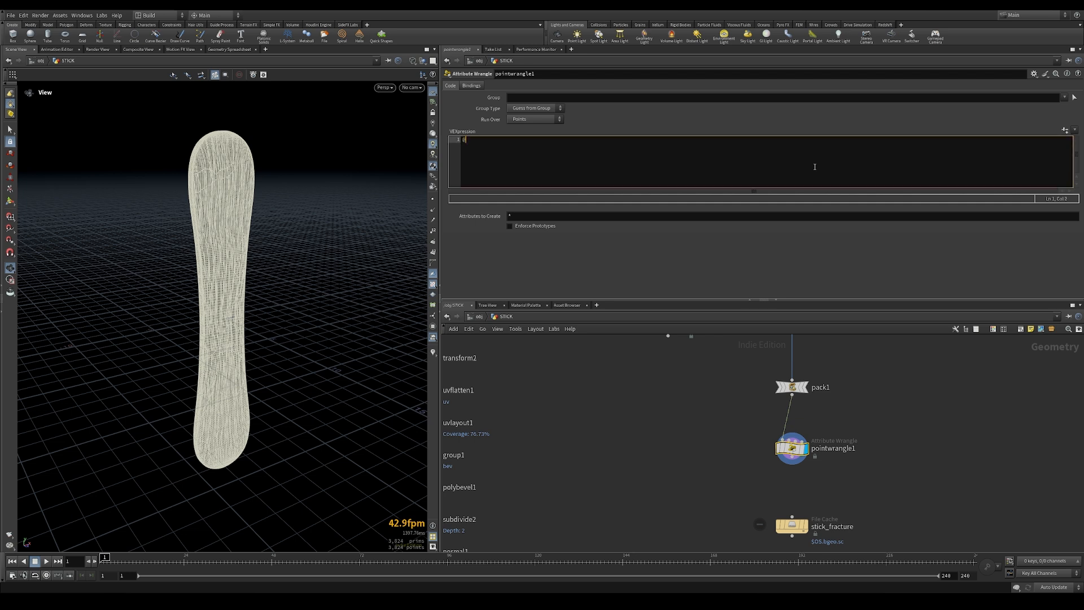
text(@N = set(0,0,1);)
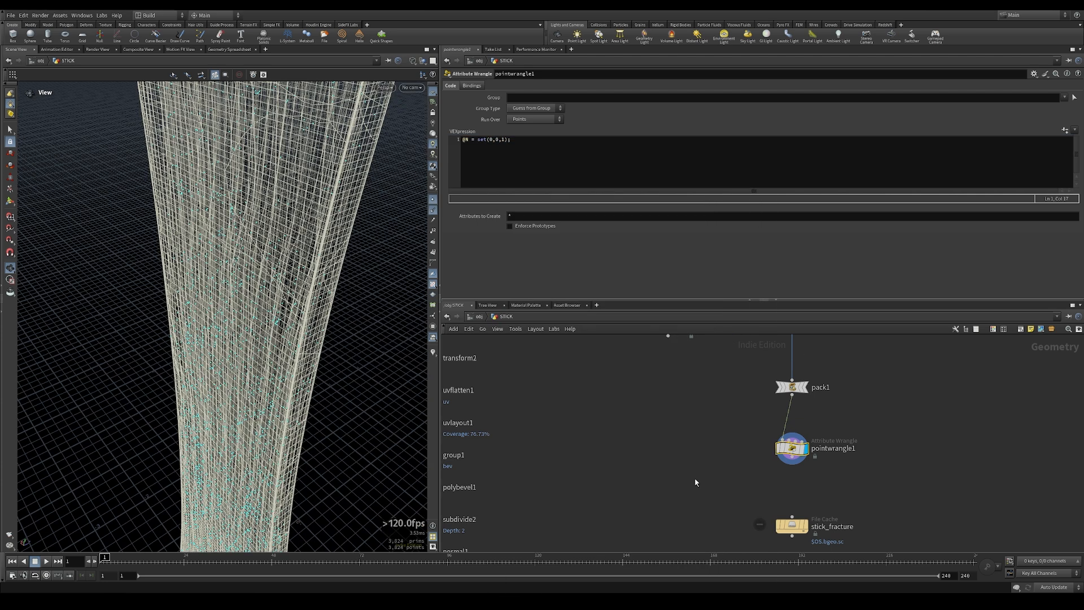
Step: Add an Add node below pointwrangle1, display it, and enable Delete Geometry But Keep the Points
click(694, 477)
key(Tab)
text(add)
key(Return)
click(744, 491)
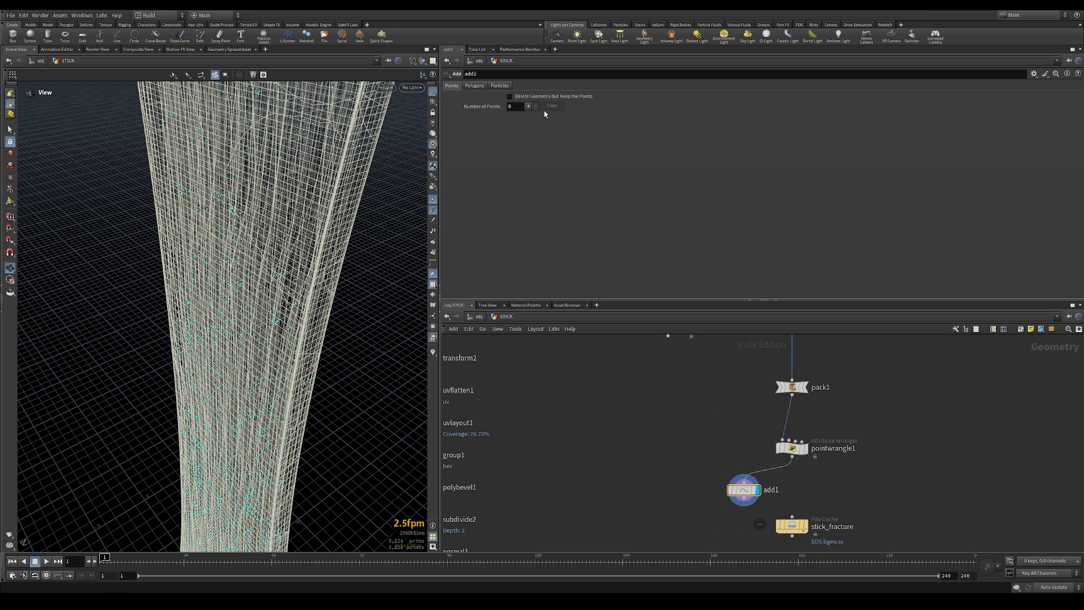
click(509, 96)
Step: Inspect add1's points and attributes, and visualize the up vectors in the viewport from its node information
drag(286, 296, 201, 339)
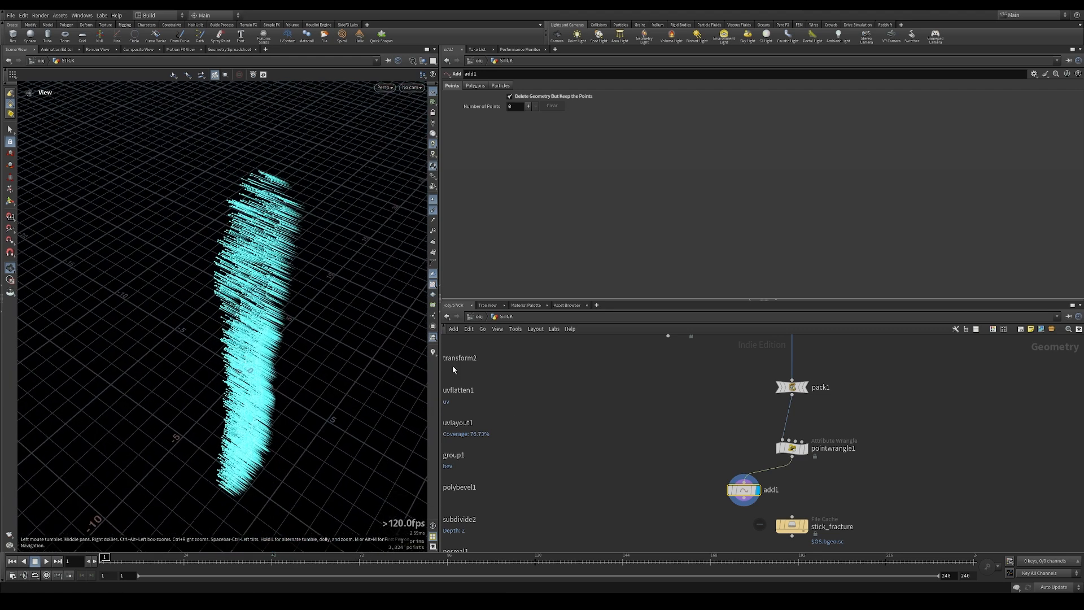
middle_click(741, 488)
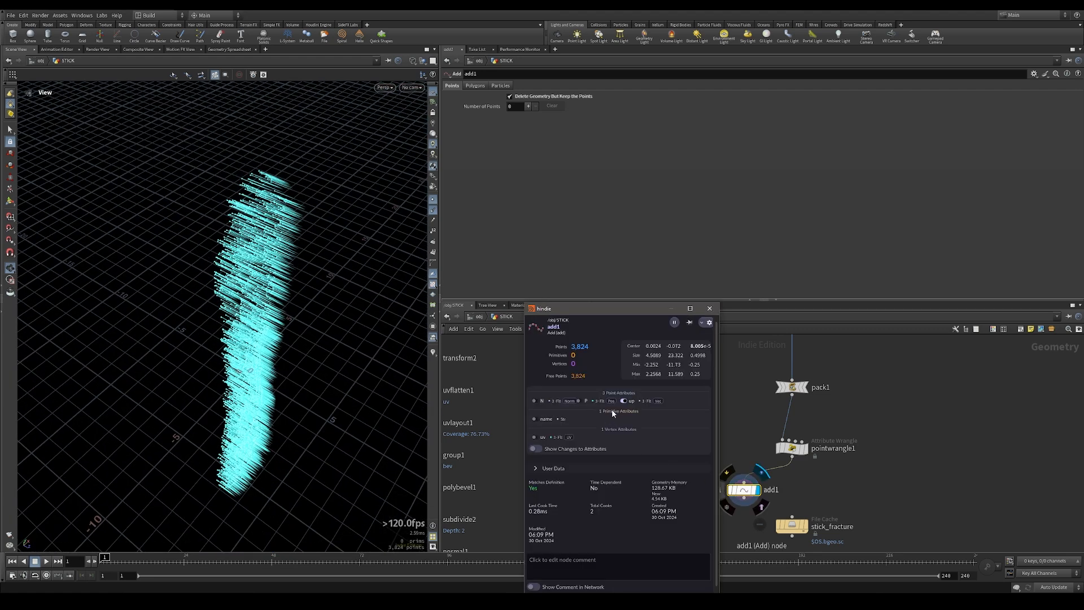
drag(329, 368, 304, 390)
Step: Move stick_fracture down and place an Attribute Promote node in the gap below pointwrangle1
middle_drag(793, 526, 815, 449)
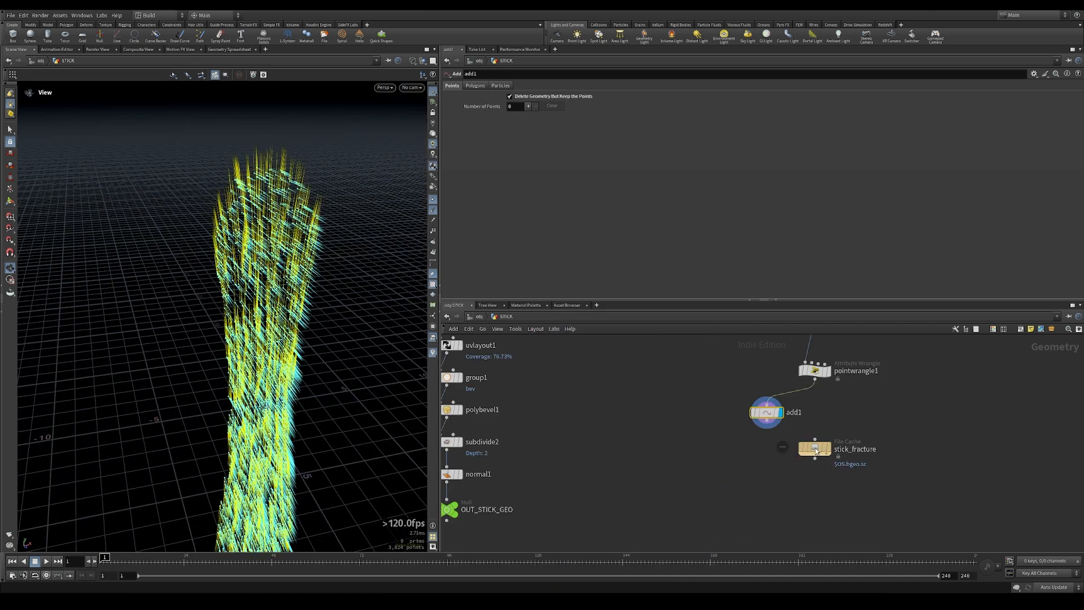
drag(815, 448, 810, 483)
key(Tab)
text(promote)
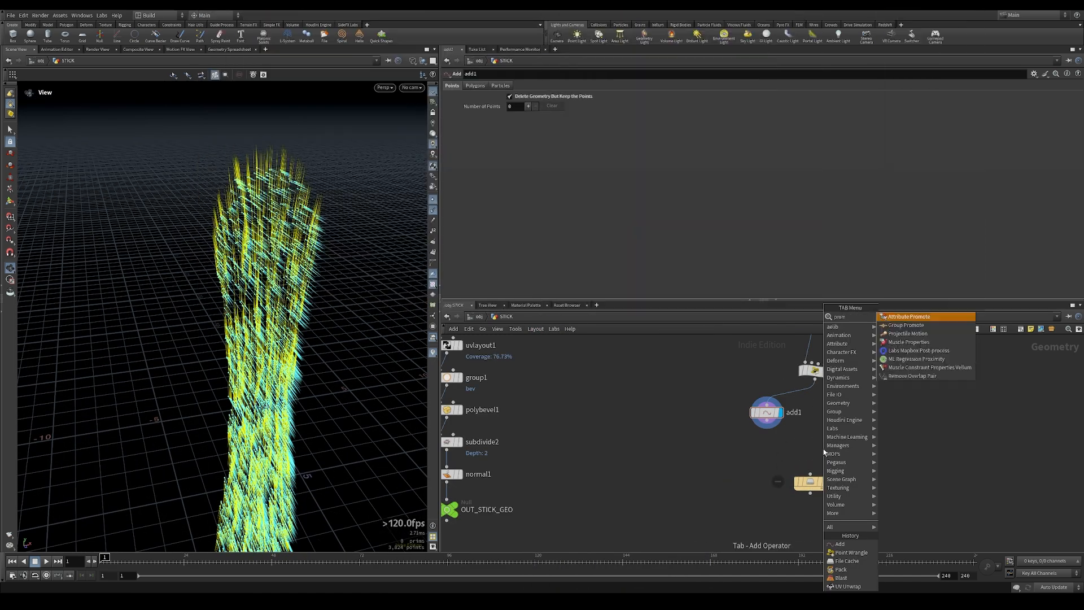
click(904, 317)
click(817, 447)
middle_drag(815, 446, 811, 495)
Step: Check pointwrangle1's attributes in its node information, and wire it into attribpromote1 with attribpromote1 displayed
click(812, 419)
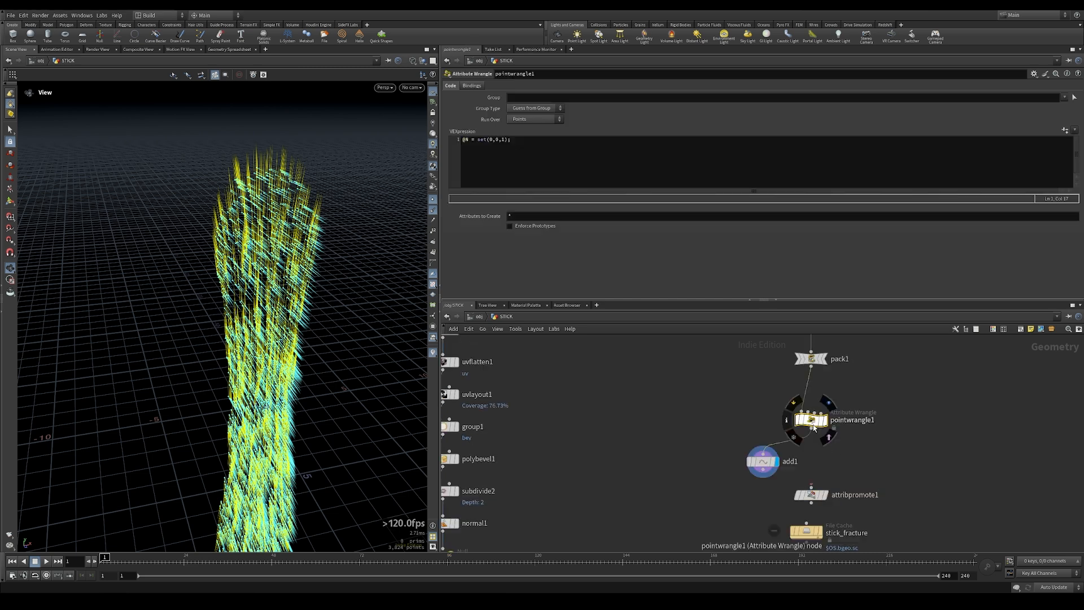
middle_click(811, 419)
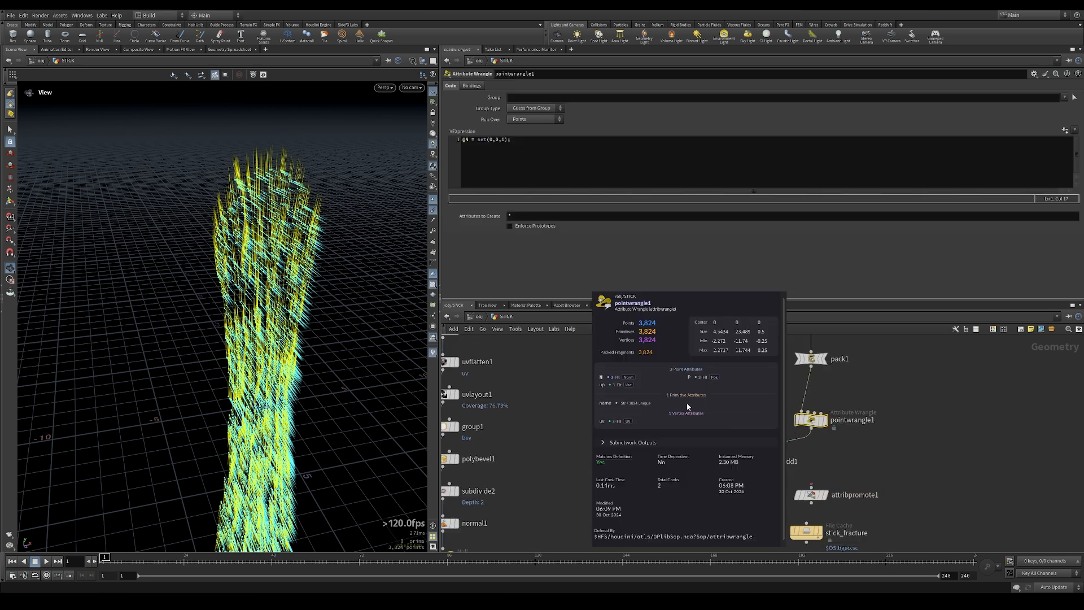
middle_drag(690, 408, 696, 363)
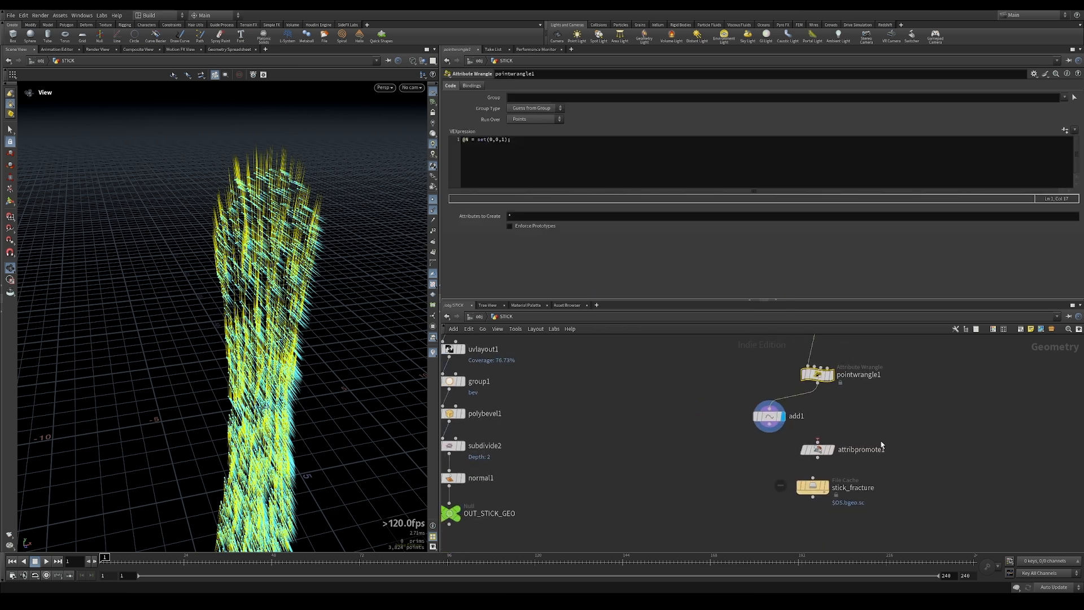
click(834, 450)
click(817, 449)
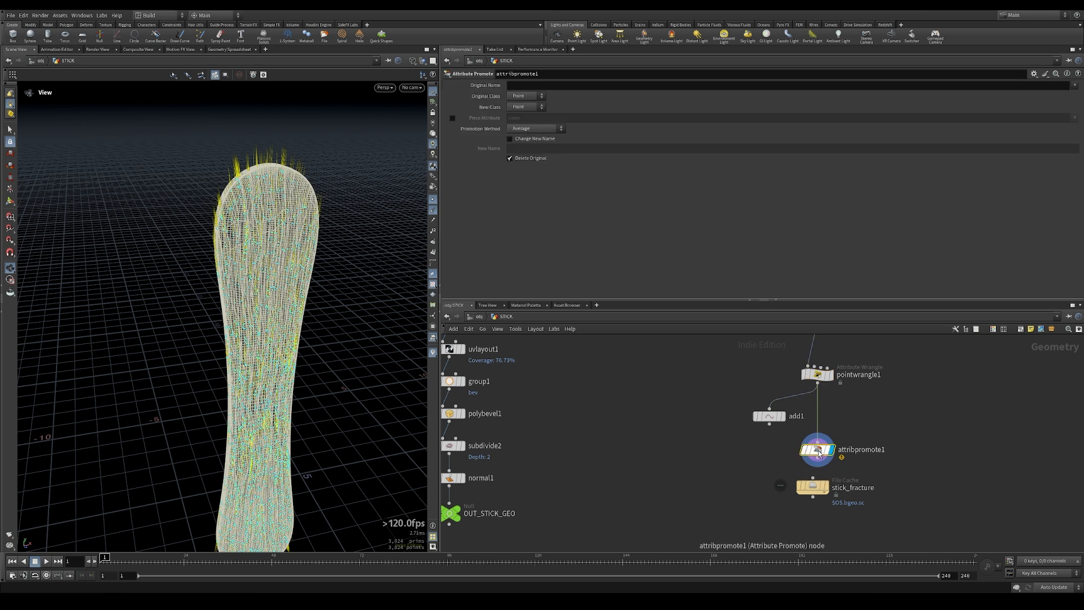
Step: Set attribpromote1 to promote name from Primitive to Point class, and check the attributes in its node information
click(1073, 85)
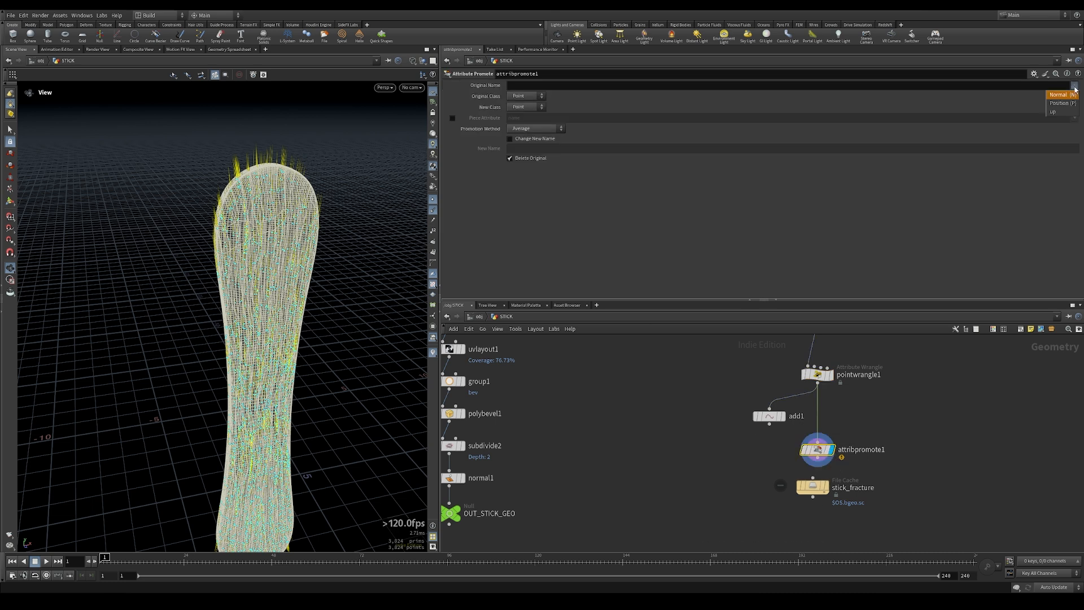
click(944, 85)
click(944, 85)
text(name)
key(Return)
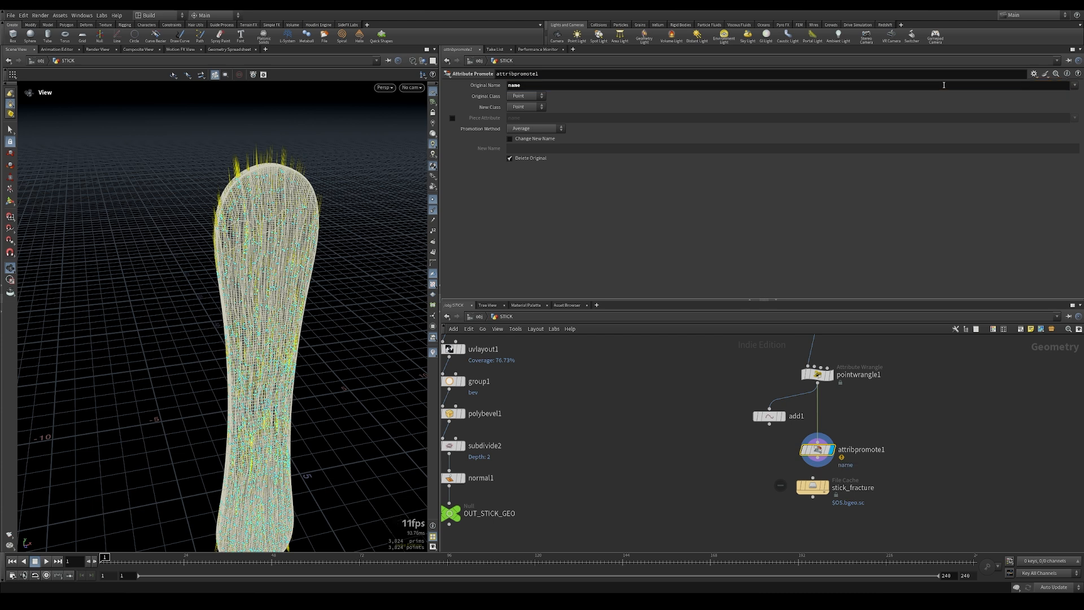
click(536, 96)
click(524, 103)
middle_click(816, 450)
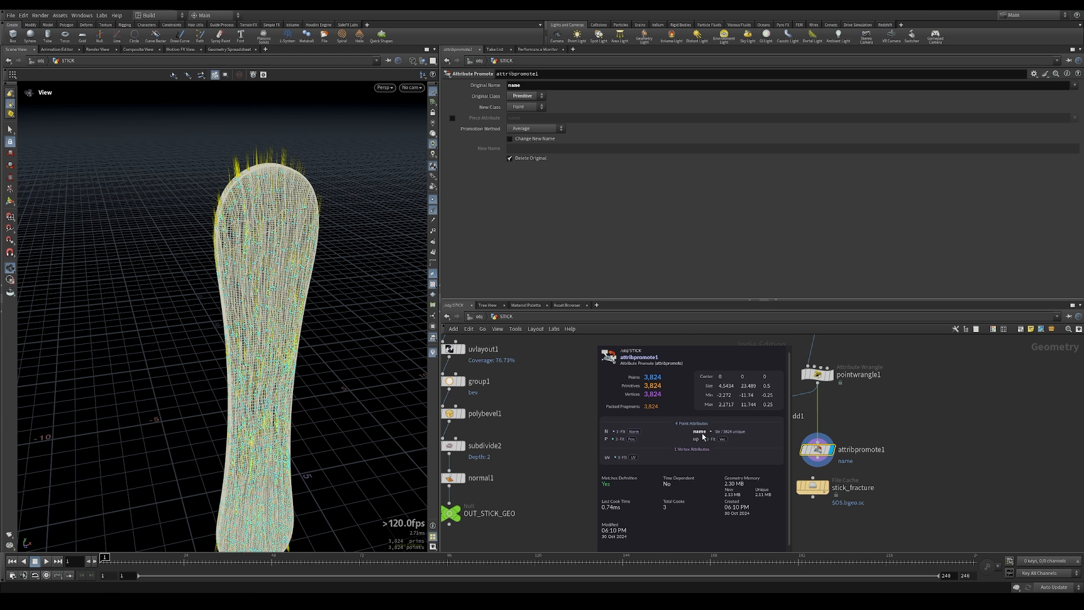
Step: Wire attribpromote1 into stick_fracture, display the cache node and save it to disk, and widen the viewport
middle_drag(762, 489, 774, 405)
drag(826, 405, 829, 416)
click(830, 374)
click(830, 407)
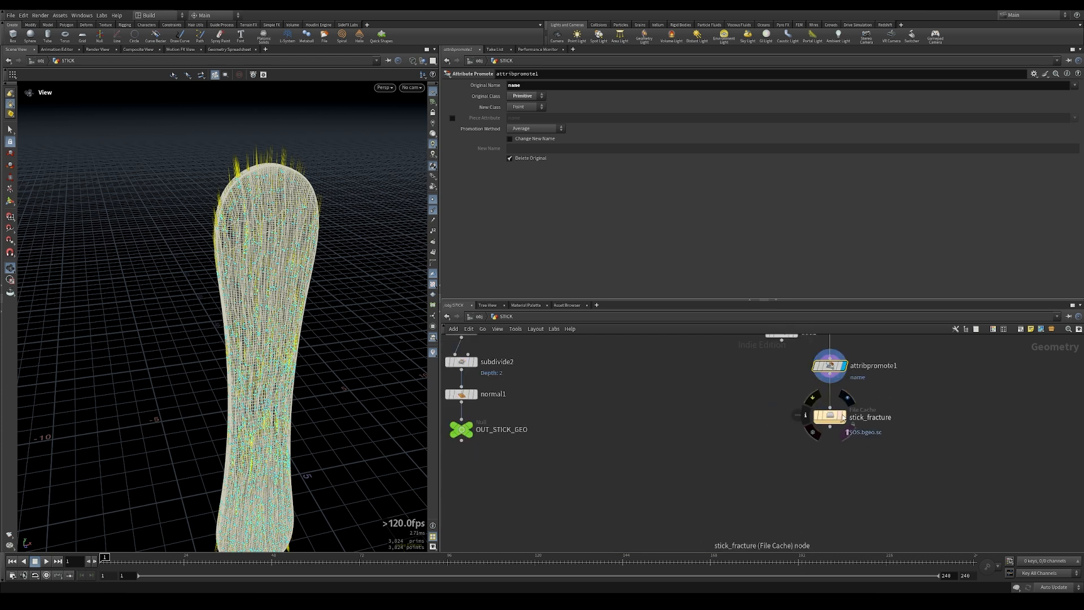
click(843, 416)
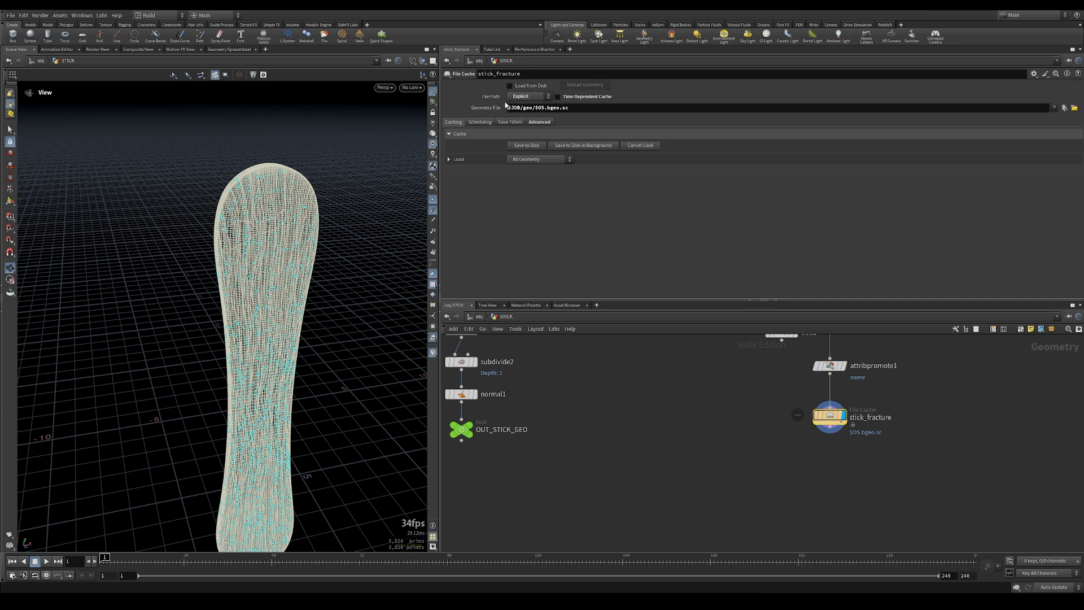
click(525, 145)
drag(440, 170, 735, 170)
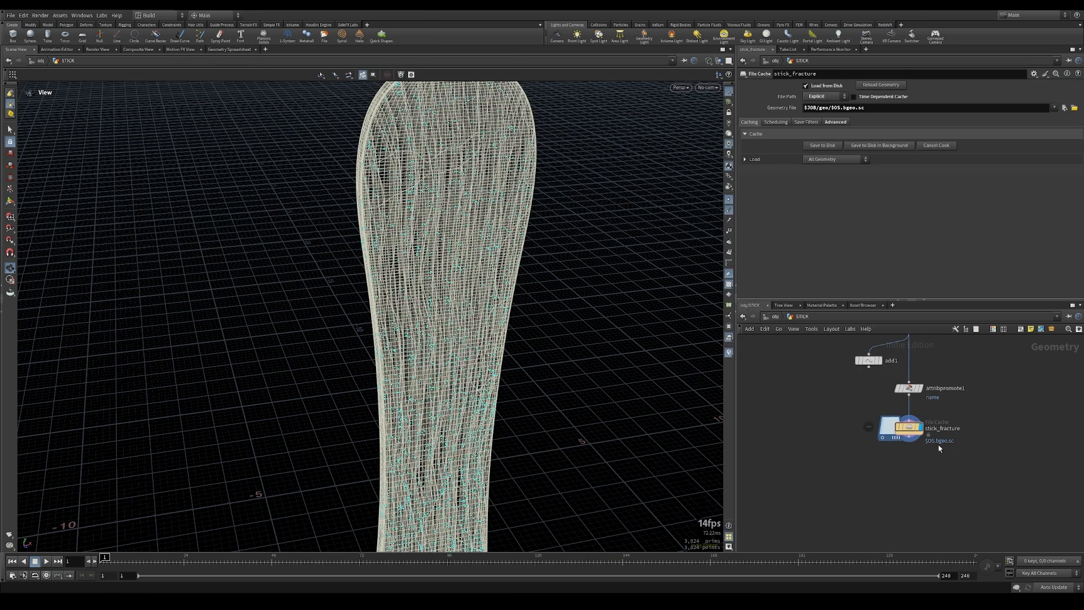
Step: Tidy the fracture network by moving its nodes closer together and placing add1 below stick_fracture
scroll(840, 399, down, 6)
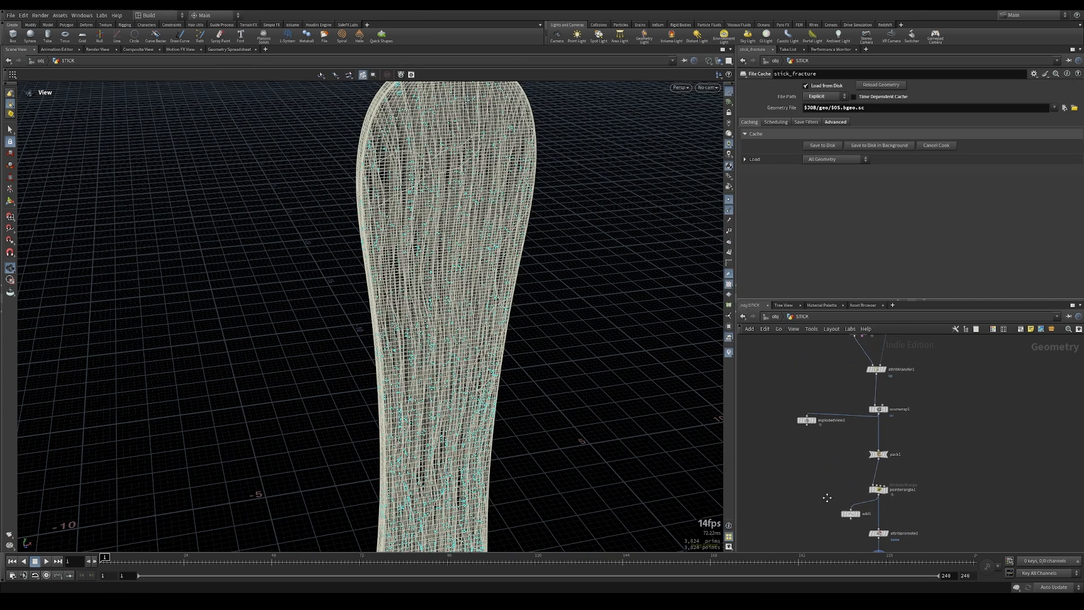
middle_drag(826, 466, 830, 446)
drag(884, 385, 851, 537)
scroll(868, 456, up, 3)
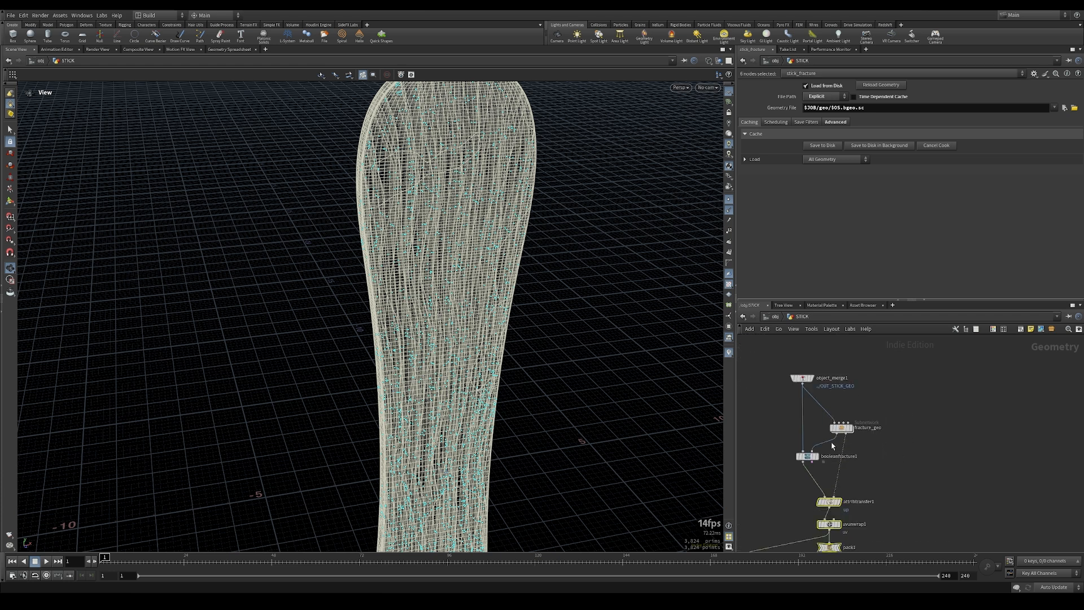
drag(868, 456, 873, 459)
drag(808, 456, 824, 473)
drag(803, 382, 808, 421)
middle_drag(809, 422, 874, 235)
click(858, 421)
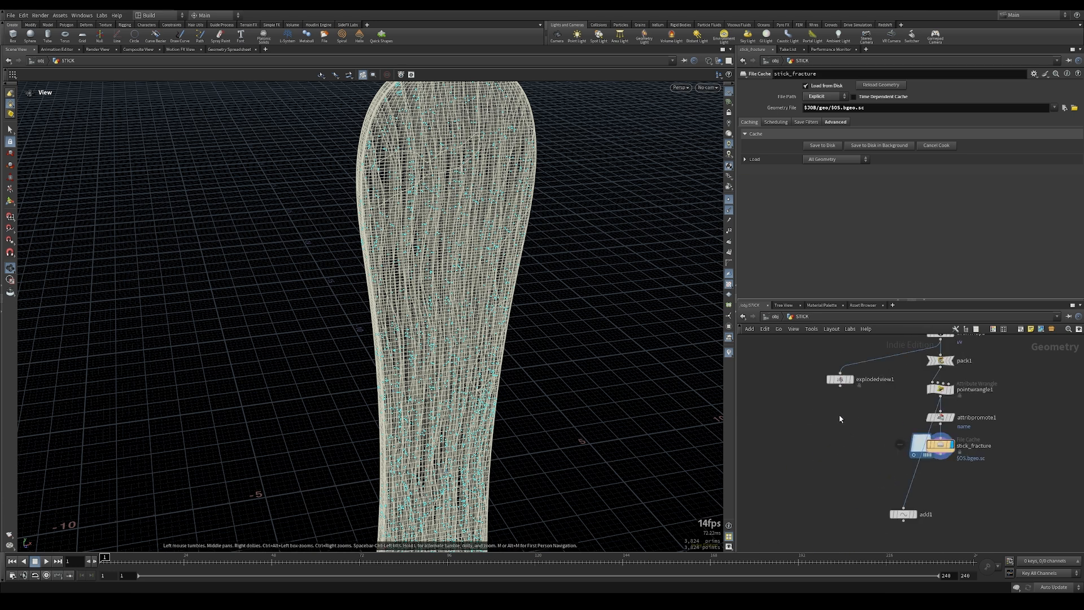
middle_drag(839, 418, 846, 415)
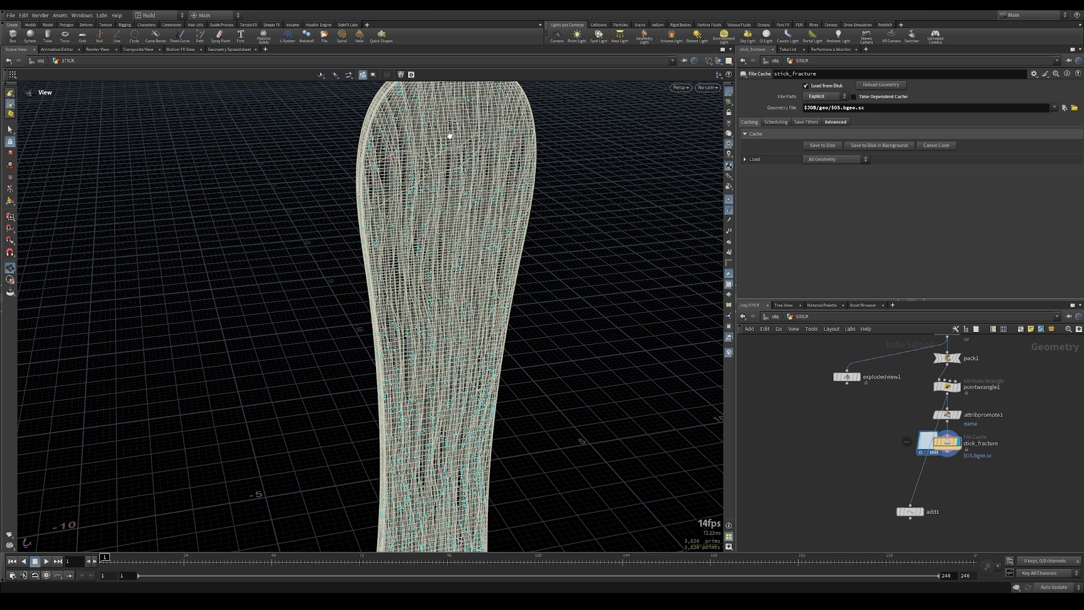
Step: Add a Transform Pieces node in the free space below stick_fracture
middle_drag(812, 556, 808, 472)
key(Tab)
text(transfo)
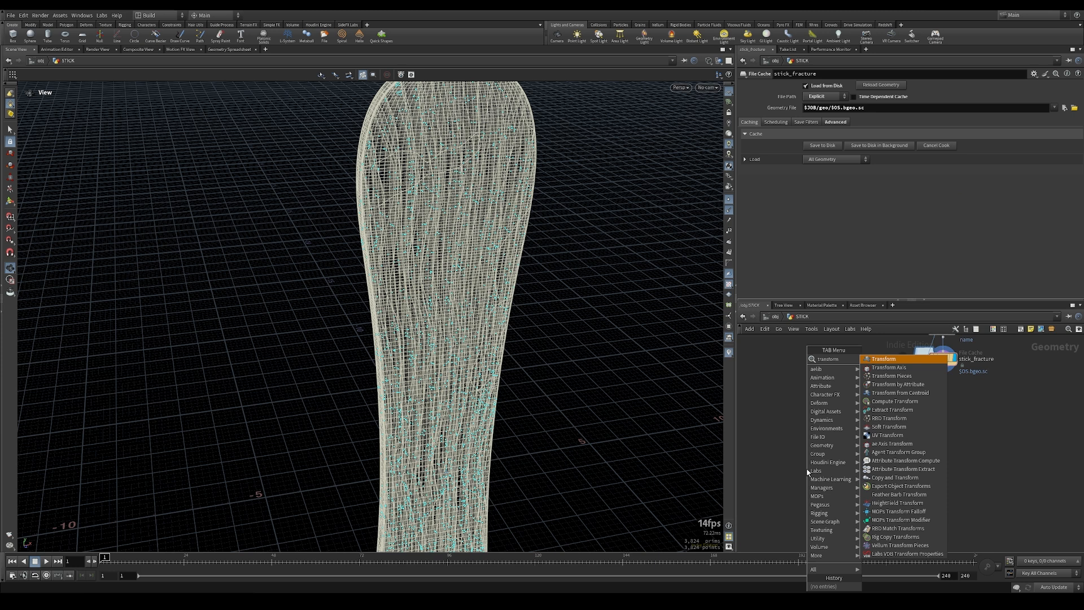
click(915, 377)
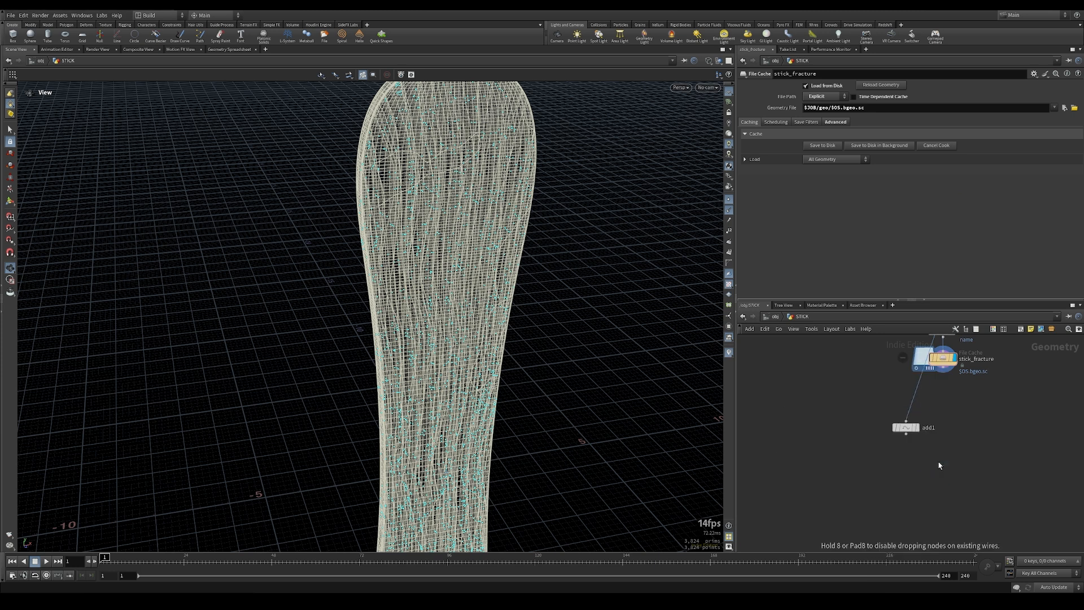
click(937, 461)
drag(841, 417, 792, 384)
middle_drag(792, 384, 719, 390)
Step: Undo the last node connection, wire stick_fracture into transformpieces1's Geometry to Transform input, and display transformpieces1
drag(869, 473, 866, 490)
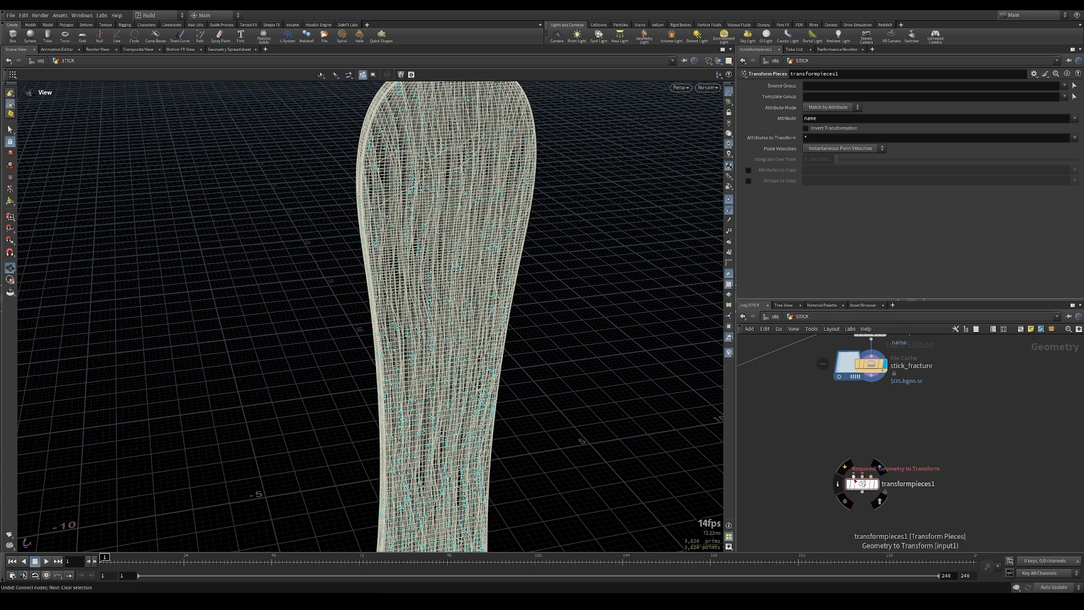
key(ctrl+z)
click(876, 379)
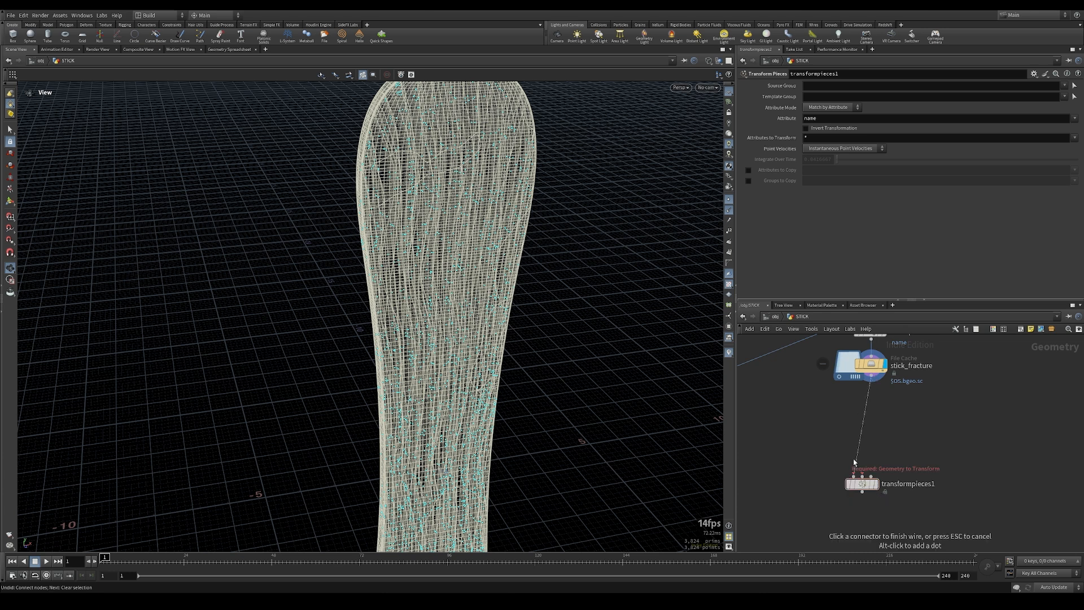
click(853, 474)
drag(886, 486, 863, 471)
click(818, 460)
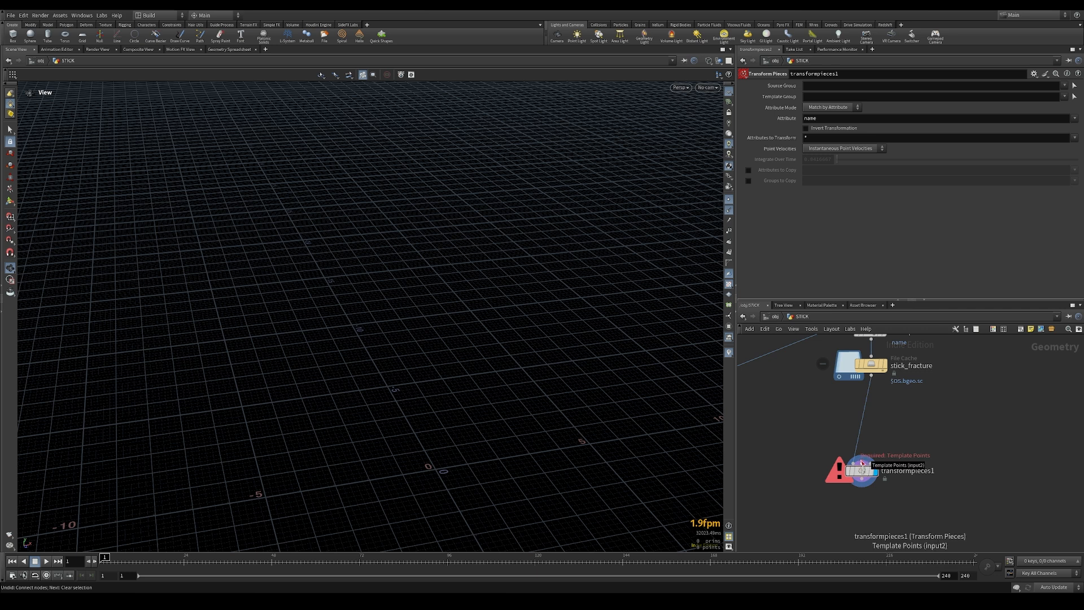
Step: Move add1 beside stick_fracture, feed it from the cache node instead of pointwrangle1, and display its points
middle_drag(932, 421, 938, 438)
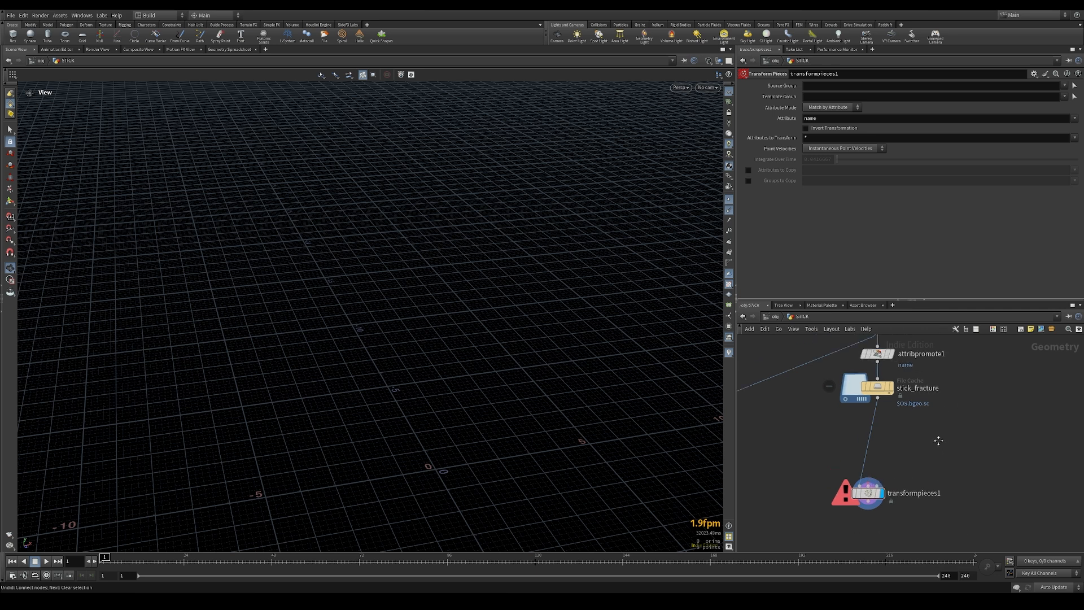
scroll(935, 436, down, 3)
drag(801, 428, 915, 449)
scroll(914, 431, up, 3)
click(915, 456)
click(915, 449)
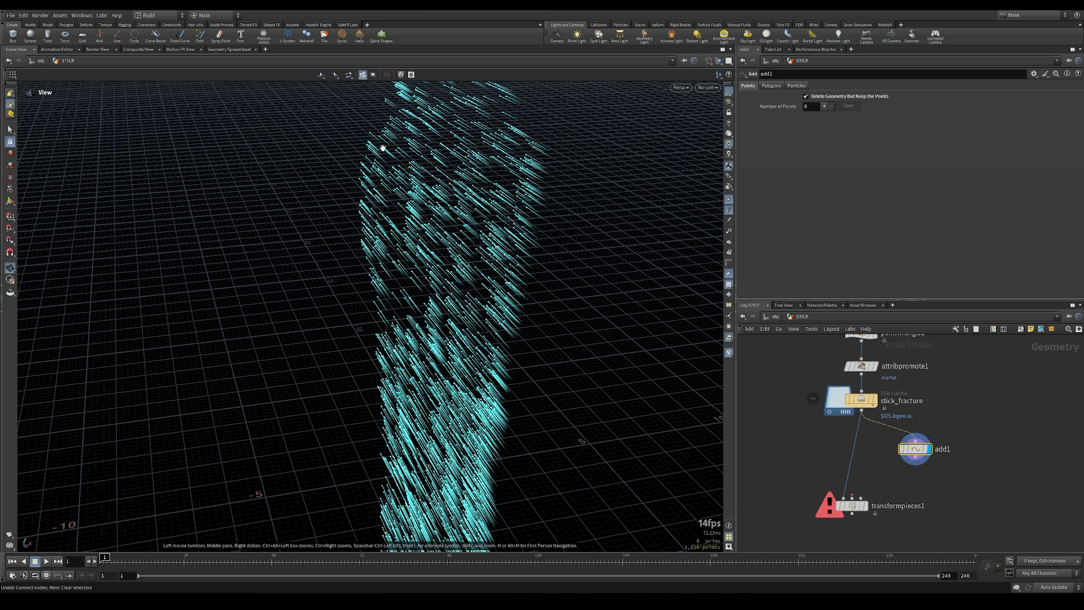
Step: Wire add1 into transformpieces1's Template Points input and display the transformed pieces
middle_drag(932, 472, 922, 436)
click(905, 428)
click(843, 461)
drag(842, 470, 850, 494)
key(r)
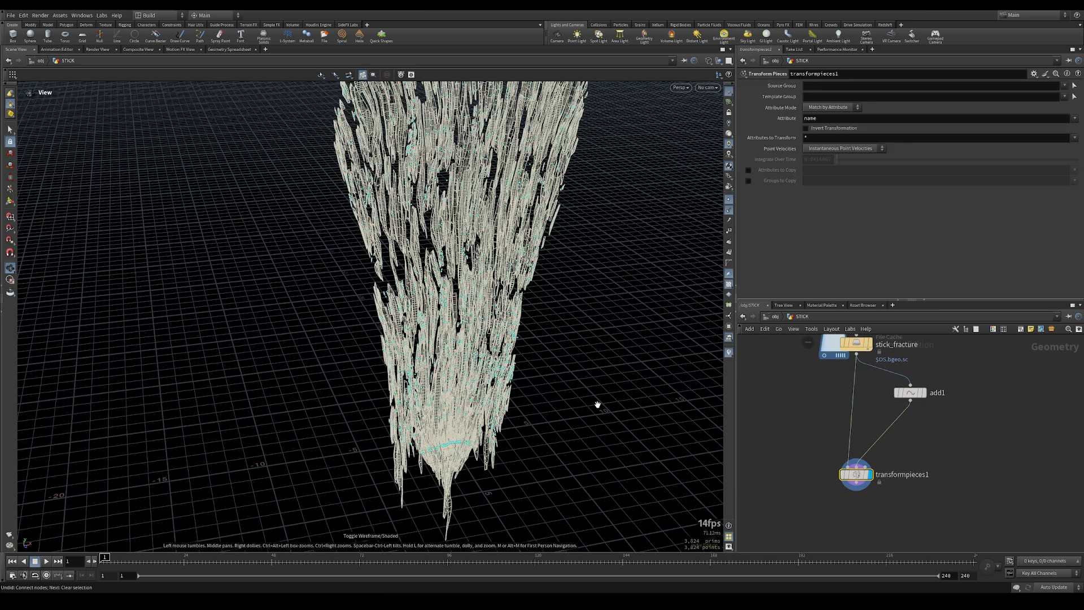
Step: Hide the point markers in the viewport and wire add1 into transformpieces1's Rest Points input
drag(576, 307, 464, 310)
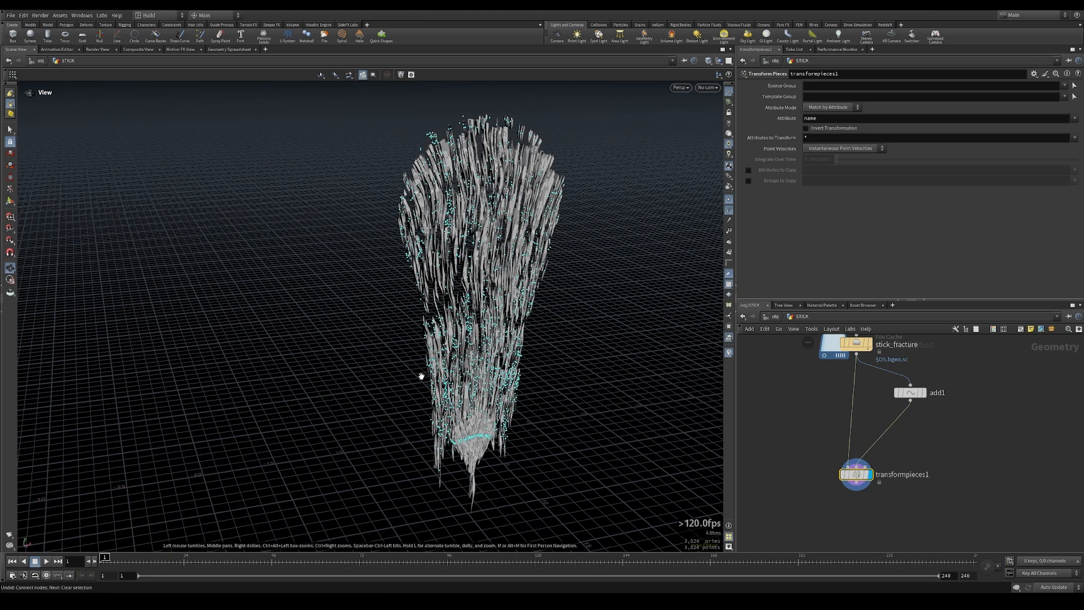
click(728, 199)
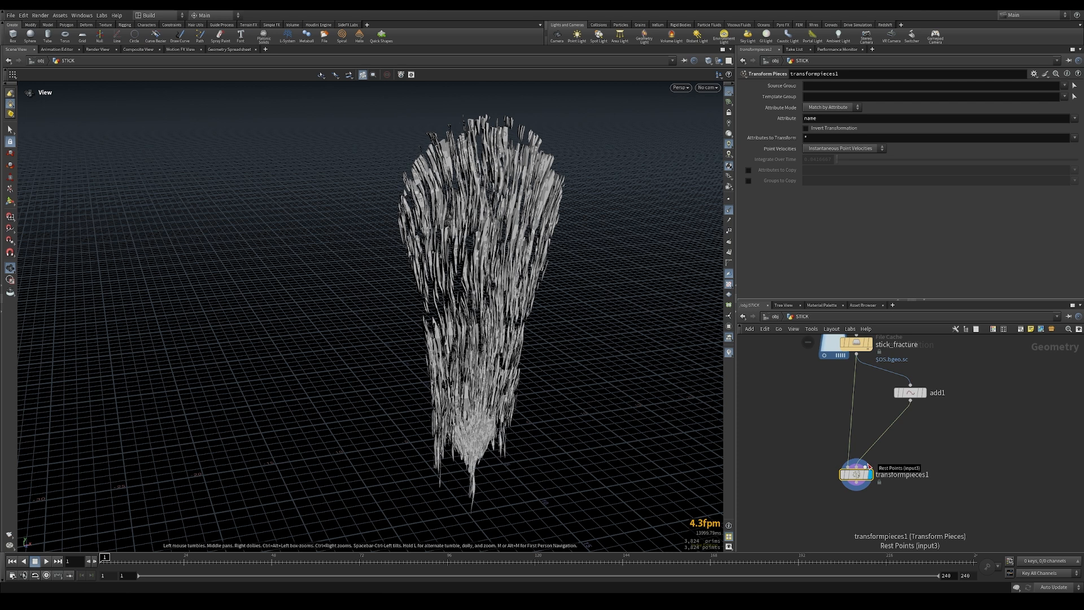
key(ctrl+z)
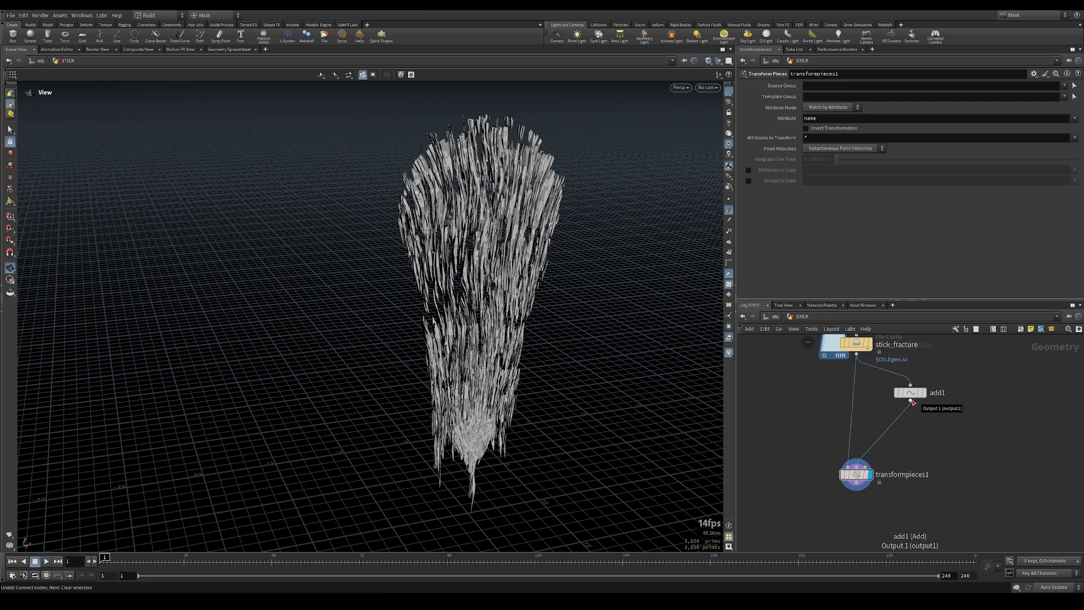
click(910, 401)
click(868, 464)
drag(857, 474, 857, 502)
drag(491, 361, 498, 324)
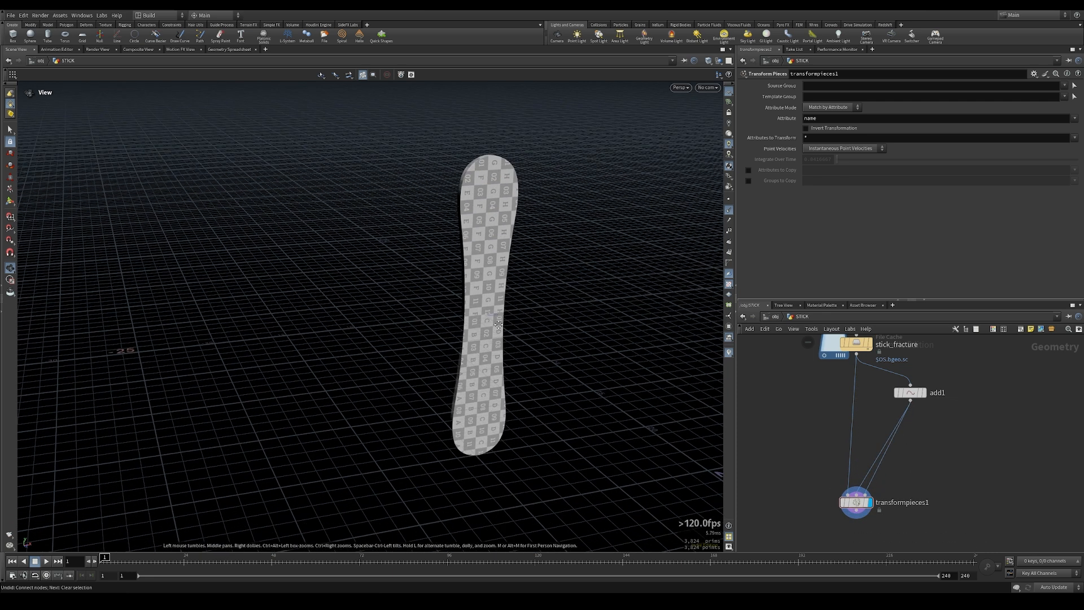
scroll(498, 325, up, 3)
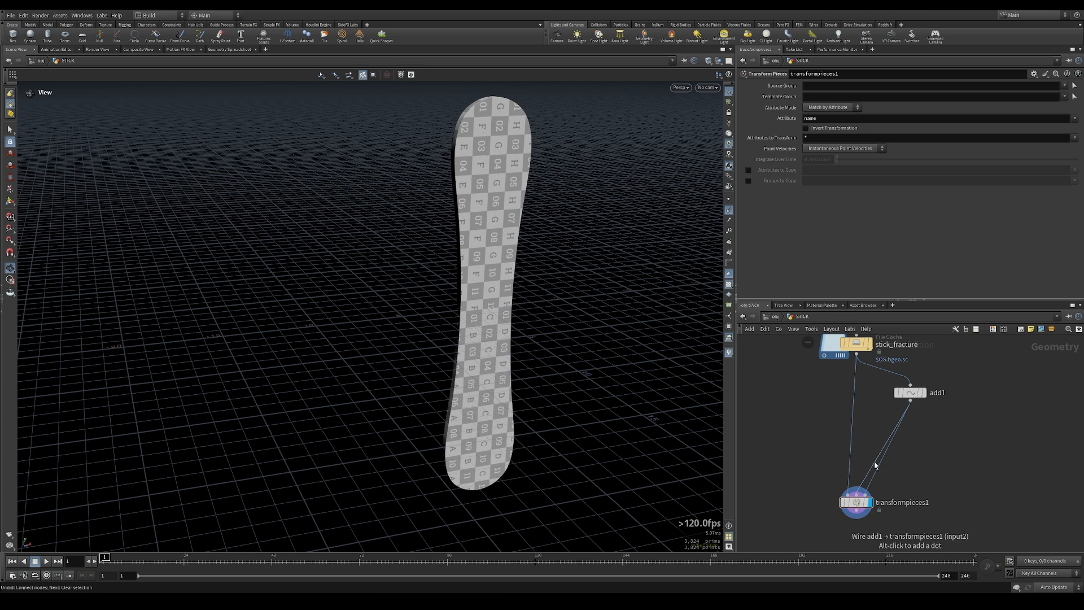
Step: Add a dot on the wire from add1 to transformpieces1's second input and move transformpieces1 lower to make room
alt+drag(878, 461, 871, 414)
click(912, 405)
drag(856, 502, 862, 525)
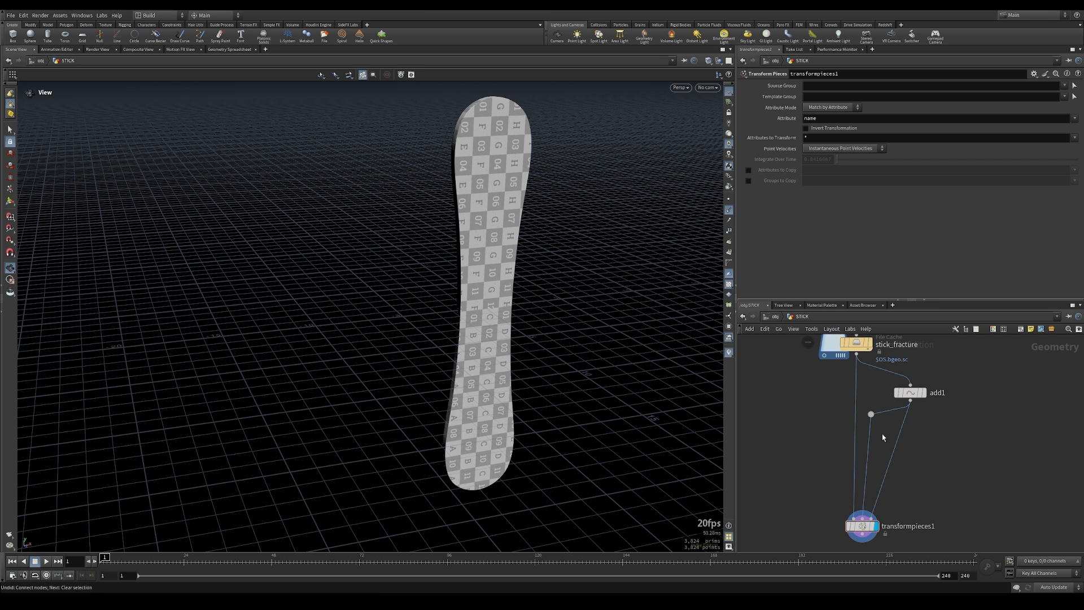
key(Tab)
text(tra)
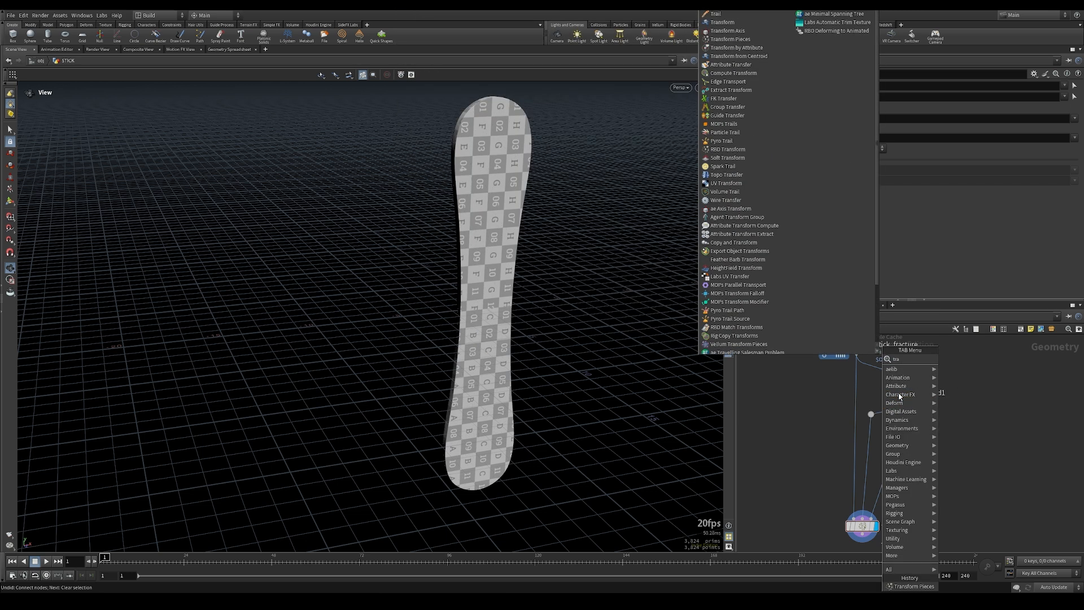
text(nf)
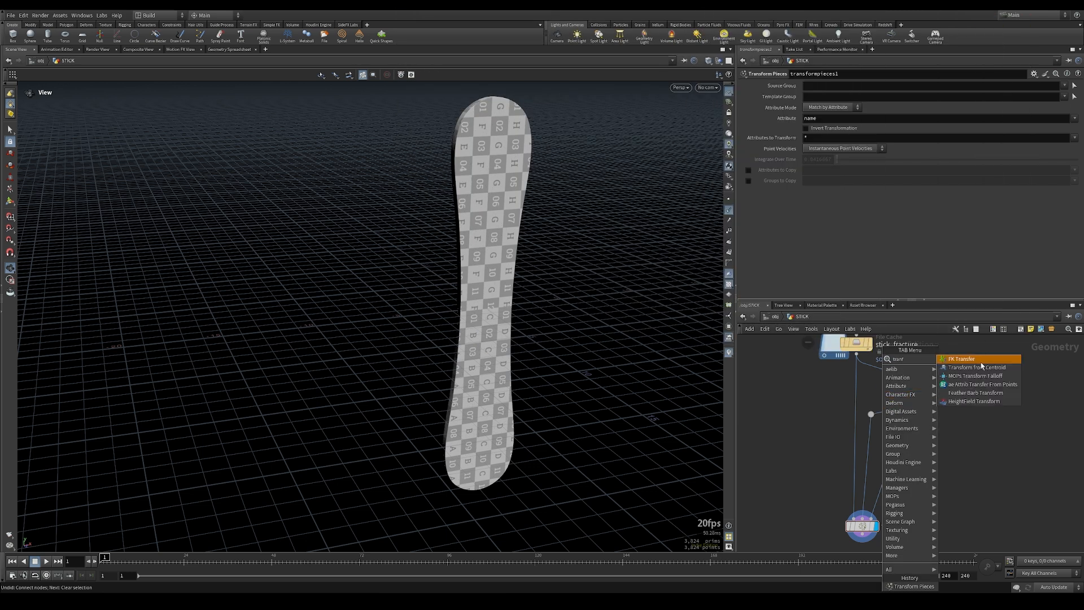
key(Escape)
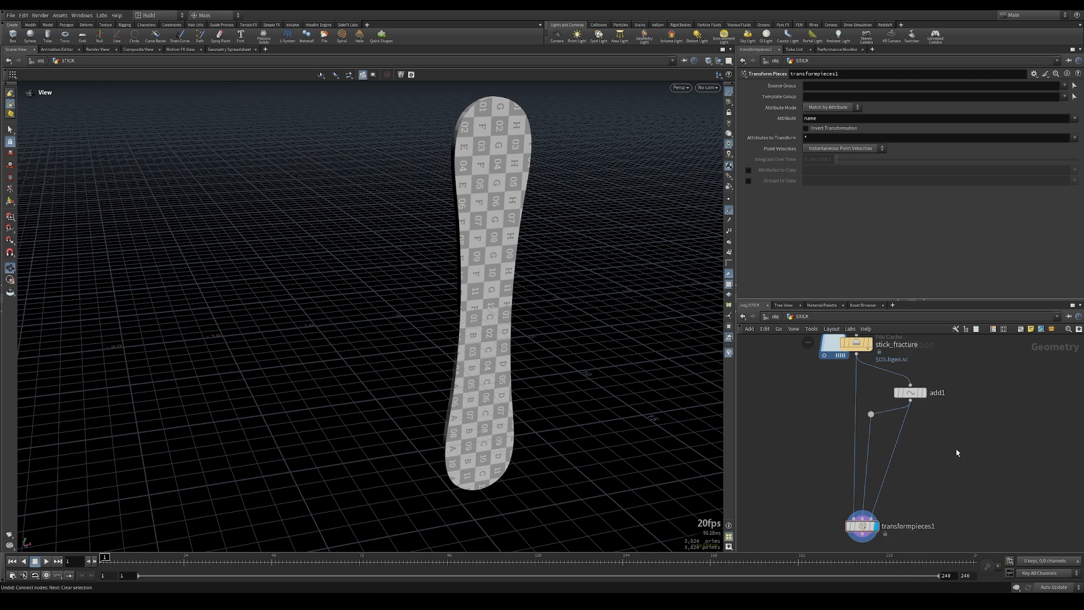
Step: Insert a Transform node into the wire between the dot and transformpieces1's second input
key(Tab)
text(transf)
key(BackSpace)
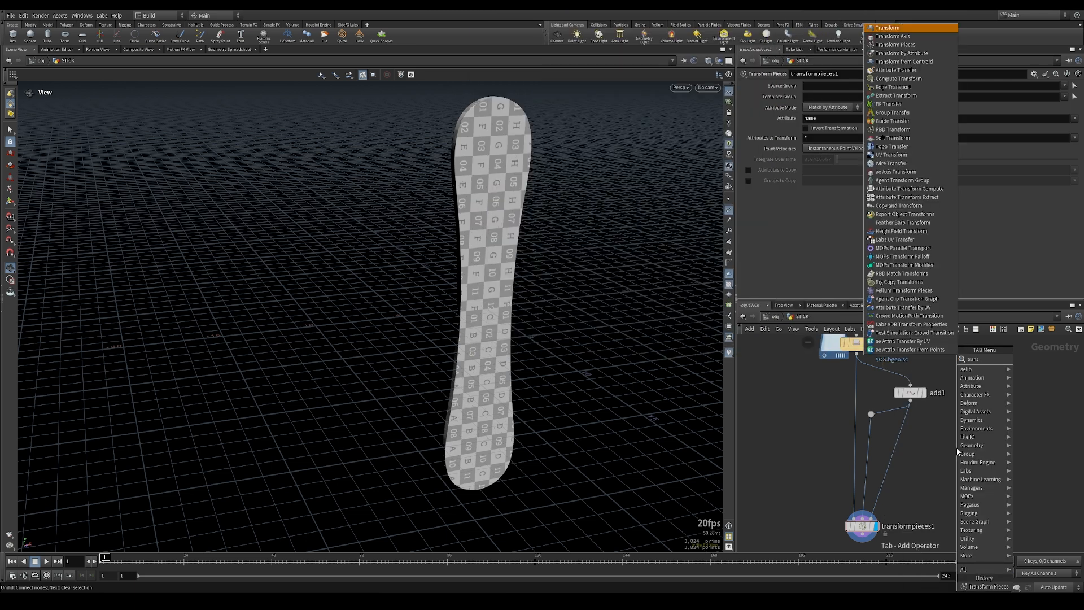
key(Return)
click(870, 449)
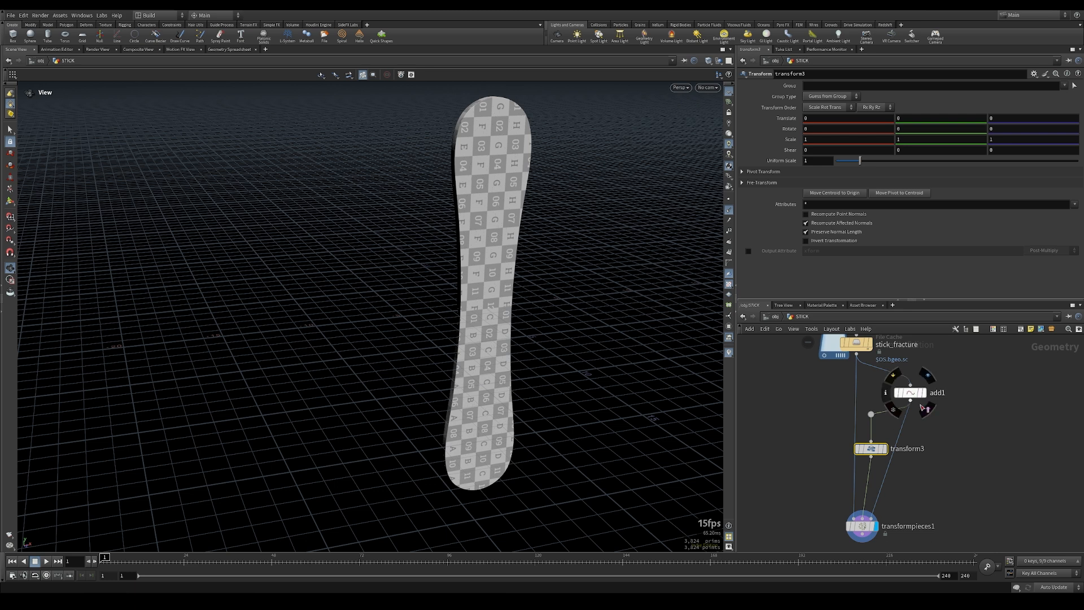
Step: Display transform3 and turn off the point normals in the viewport
click(884, 449)
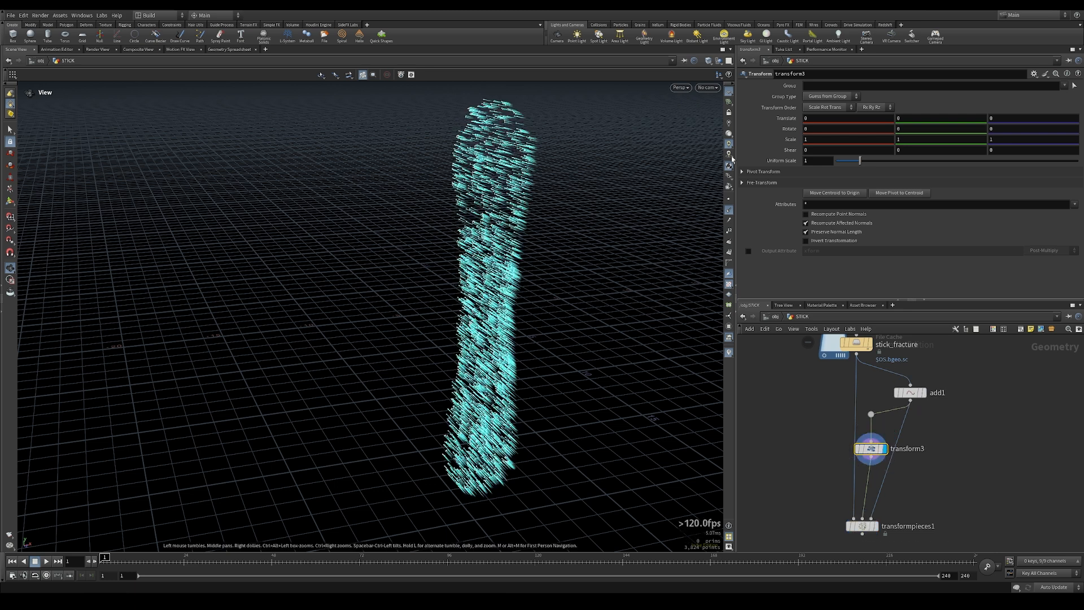
click(729, 209)
Step: Display transformpieces1 and set transform3's Y scale to 4.3 to test the effect on the pieces
click(882, 527)
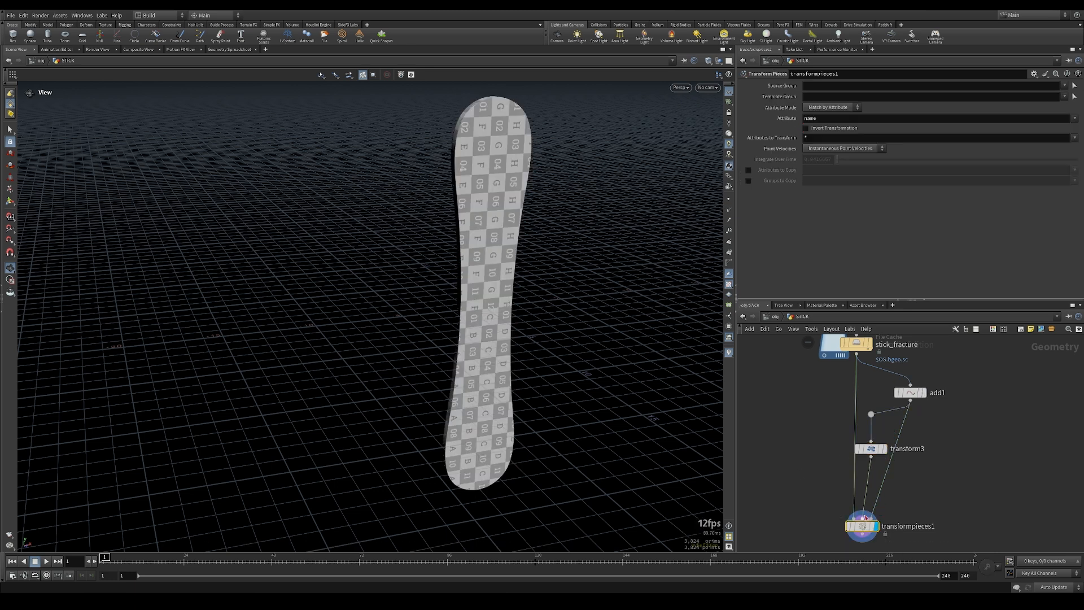
middle_drag(919, 139, 1044, 121)
drag(223, 286, 512, 321)
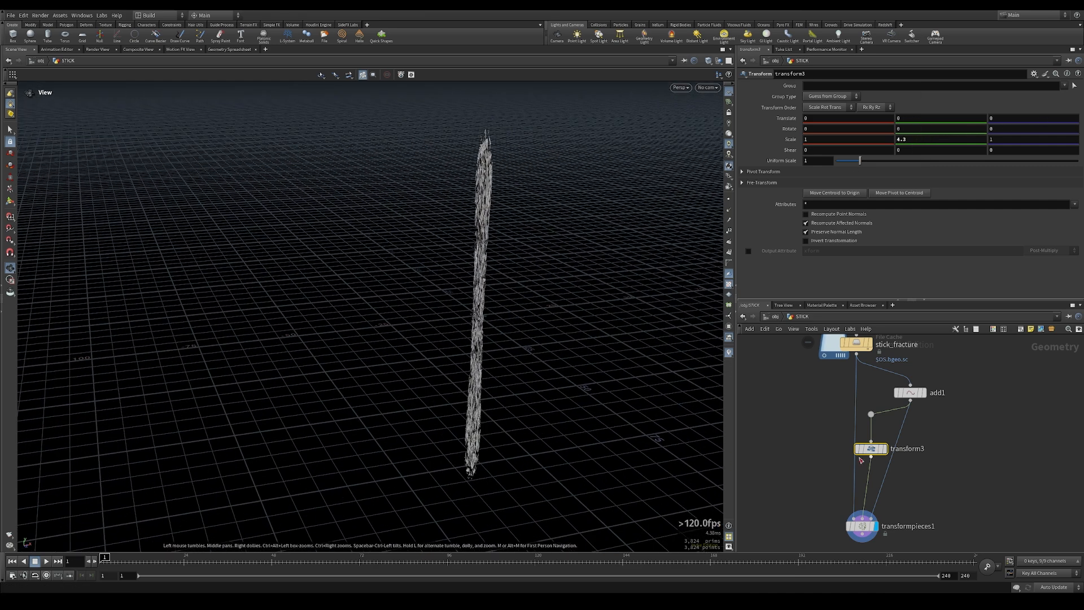
Step: Delete transform3 and move transformpieces1 farther below stick_fracture and add1
mouse_move(872, 455)
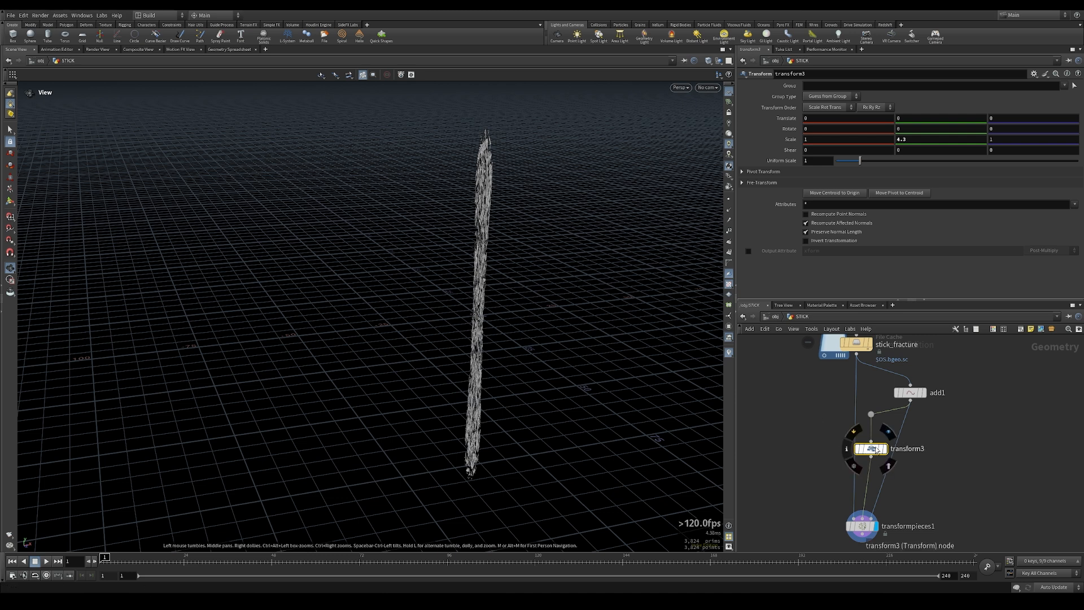
key(Delete)
middle_drag(1004, 518, 985, 431)
scroll(921, 431, down, 4)
middle_drag(920, 432, 923, 476)
drag(883, 485, 883, 526)
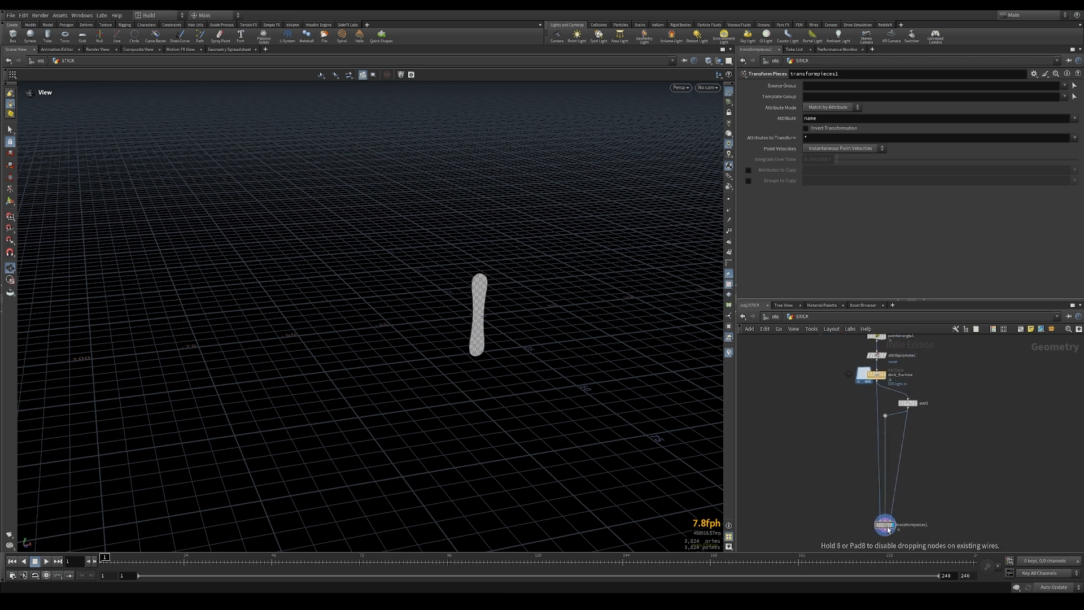
Step: Add dots on the outer wires running to transformpieces1 and spread them apart to route the connections neatly around the centre
alt+drag(893, 486, 941, 508)
alt+drag(877, 449, 830, 509)
alt+drag(860, 427, 829, 419)
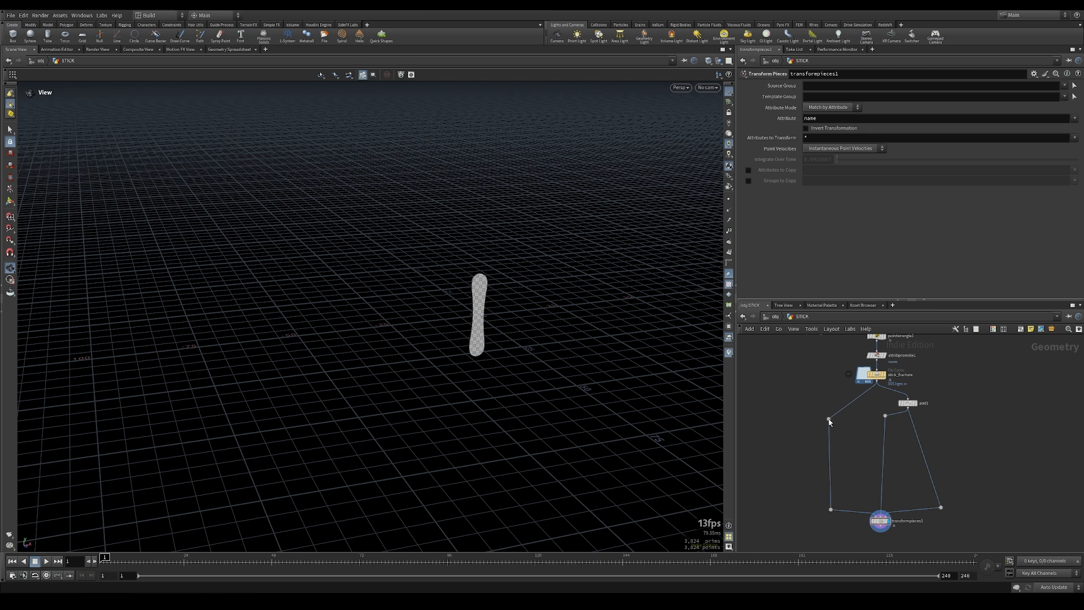
alt+drag(924, 457, 945, 429)
scroll(890, 438, up, 4)
Step: Add a Twist node below the middle dot under add1
key(Tab)
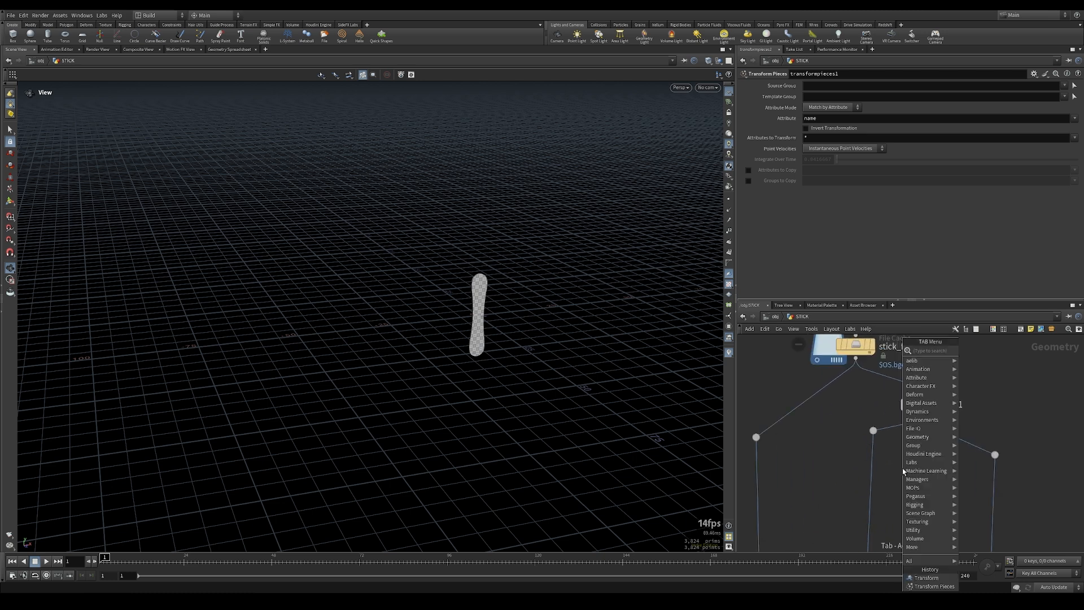
text(edit)
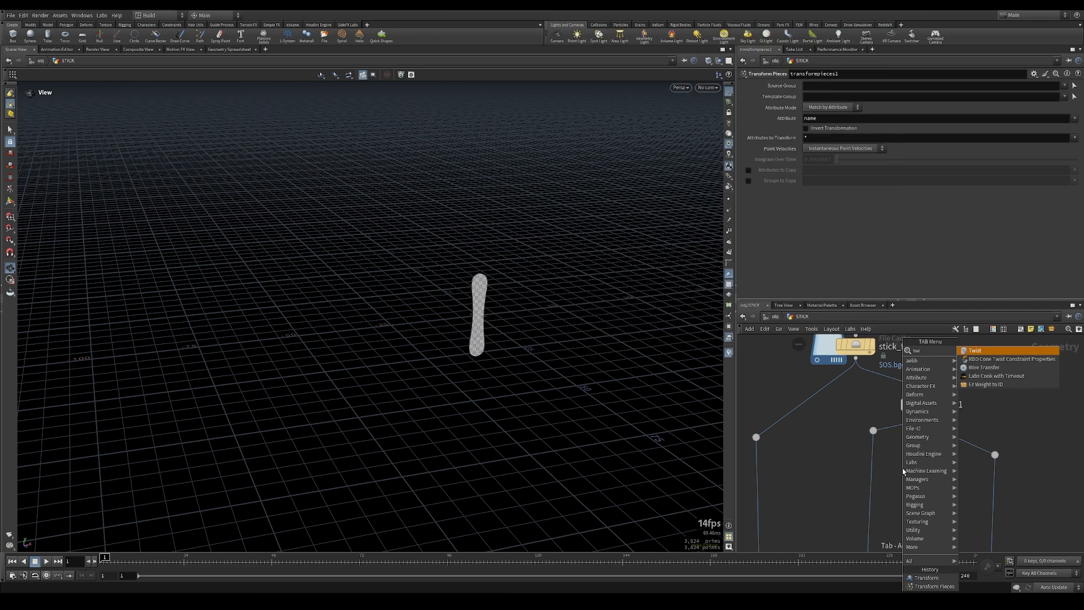
key(Return)
click(877, 454)
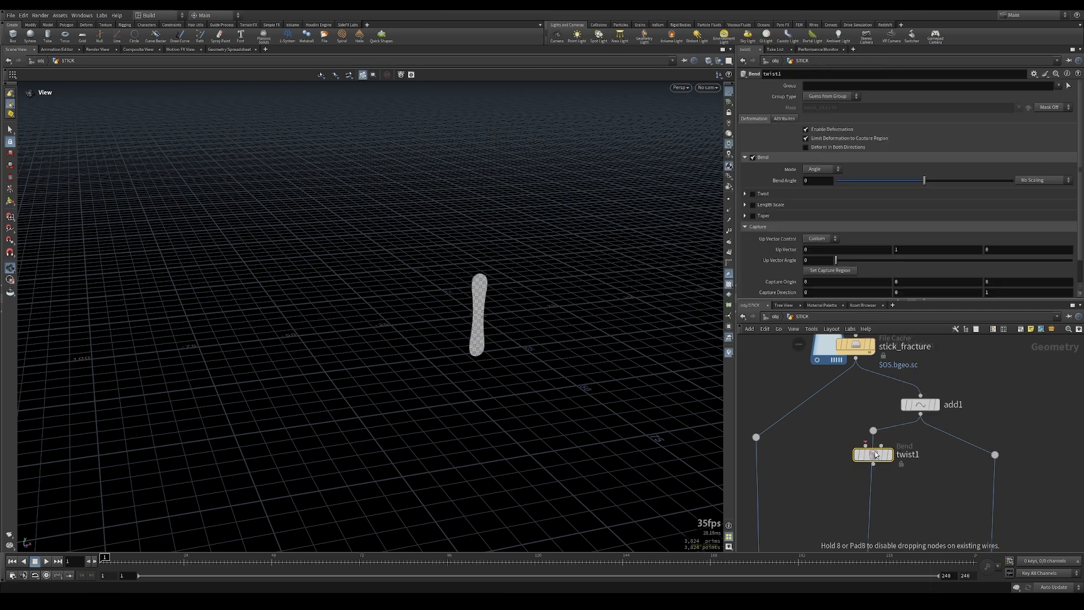
Step: Add a Bend node and a Linear Taper node in the free space beside twist1
key(Tab)
text(bend)
key(Return)
click(795, 436)
key(Tab)
text(blend)
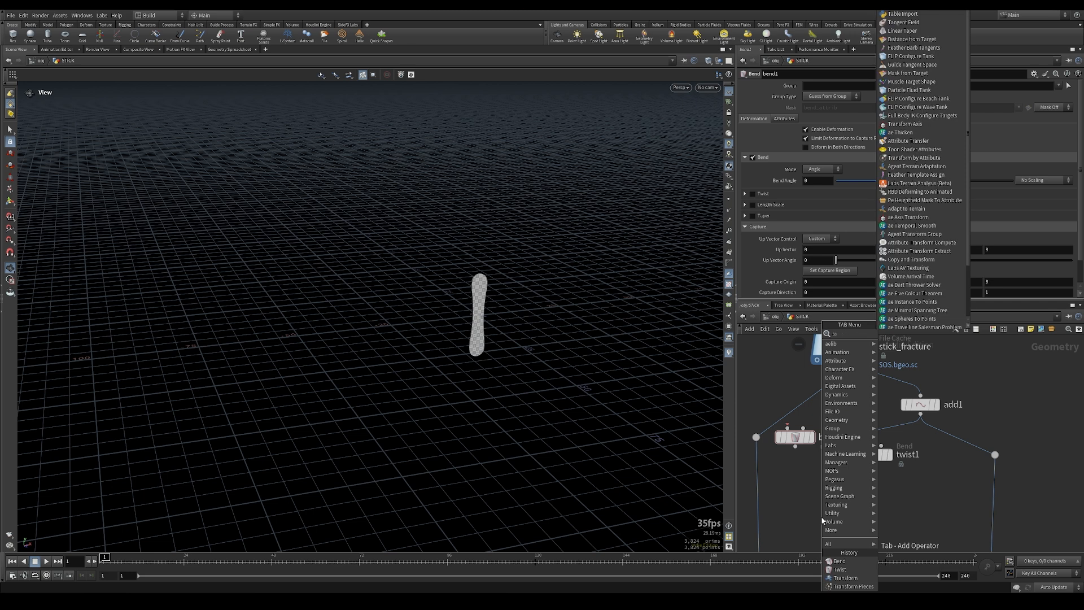
key(Return)
click(798, 508)
Step: Examine the node info of lineartaper1 and the parameters of twist1 to compare their operator types
middle_drag(928, 507, 963, 484)
middle_click(834, 487)
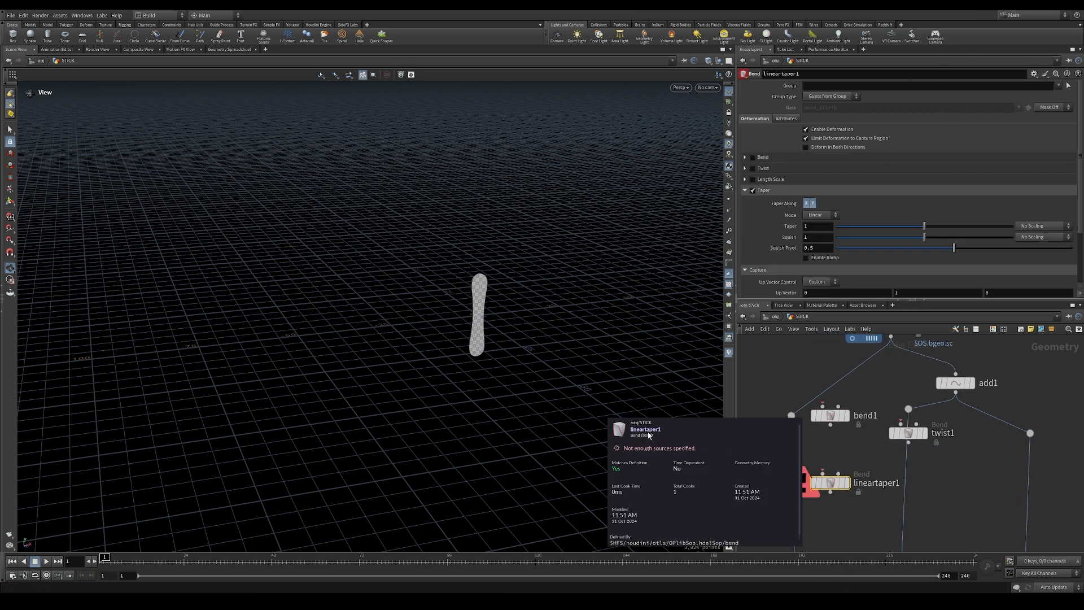
click(908, 433)
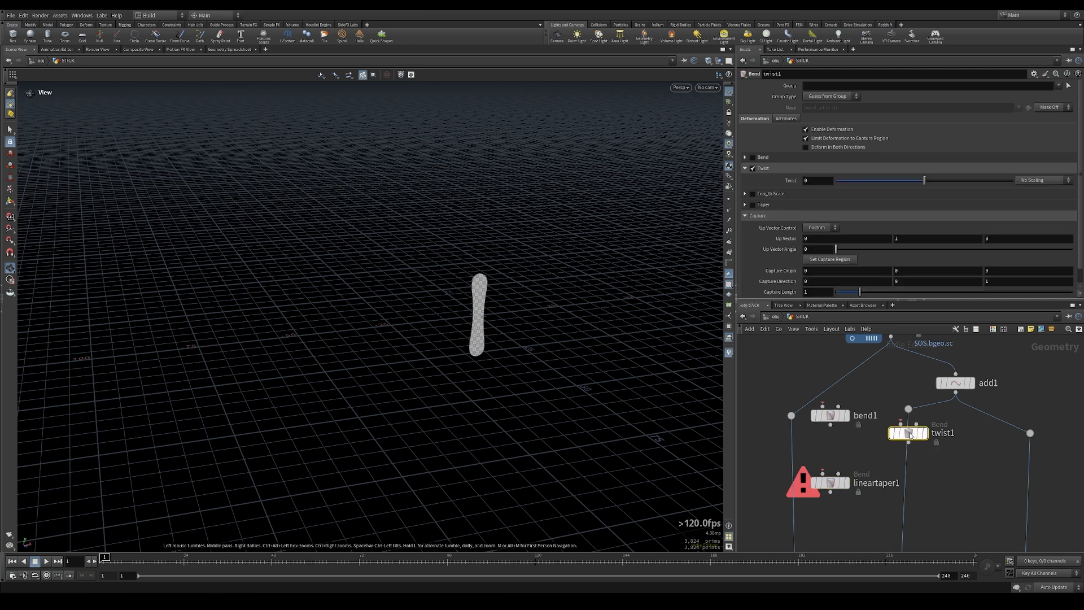
Step: Delete bend1 and lineartaper1, and drop twist1 into the wire below the middle dot
drag(852, 538, 828, 409)
key(Delete)
drag(919, 431, 919, 445)
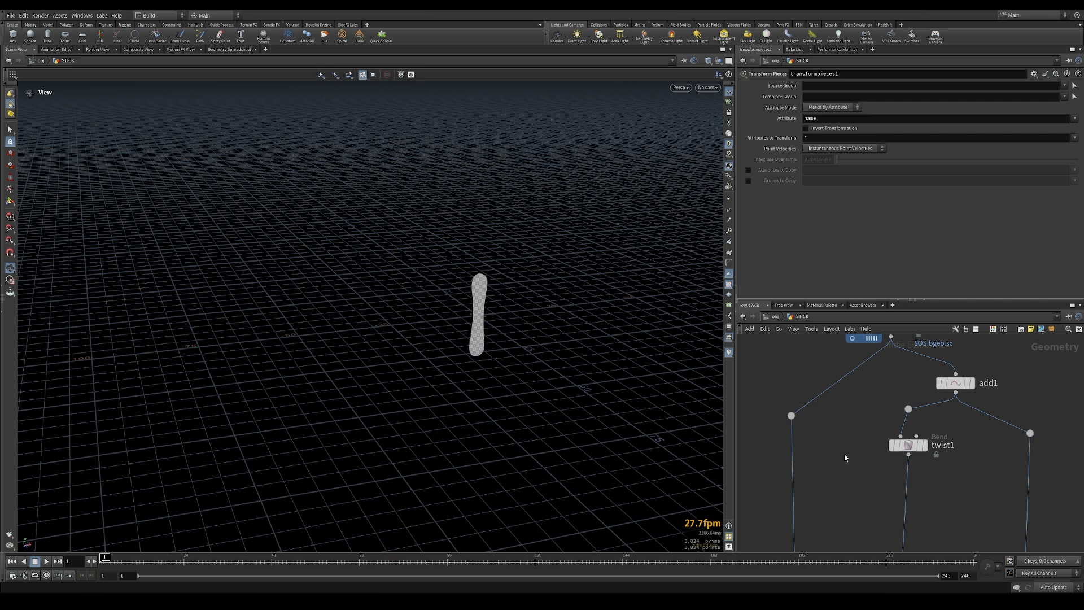
Step: Display and select twist1, frame its points in the viewport, and show its twist handle
middle_drag(845, 454, 819, 452)
scroll(899, 461, up, 3)
click(900, 428)
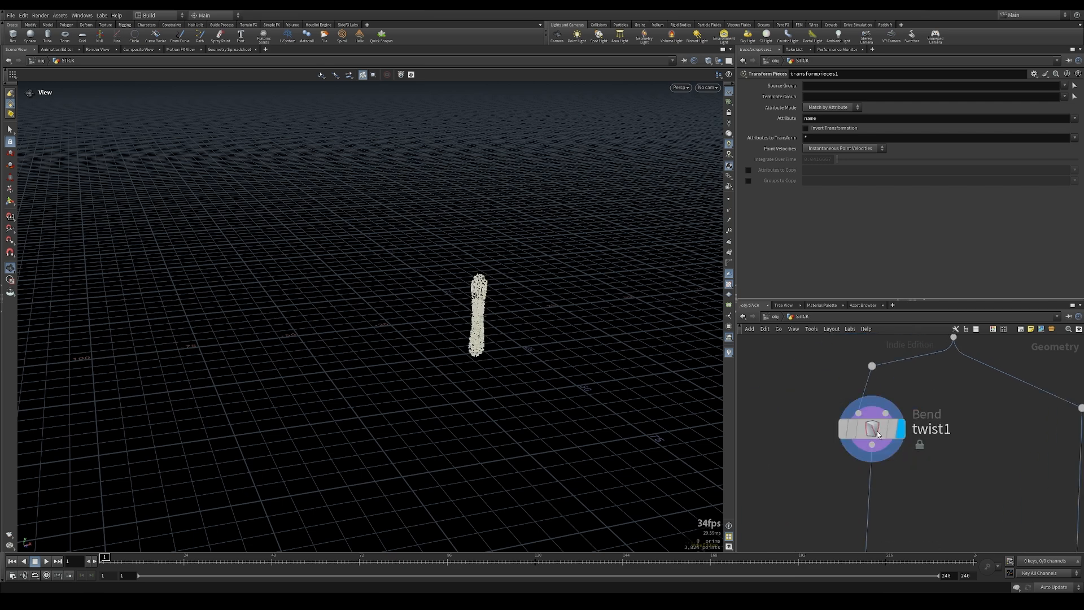
click(877, 431)
key(f)
drag(429, 327, 443, 307)
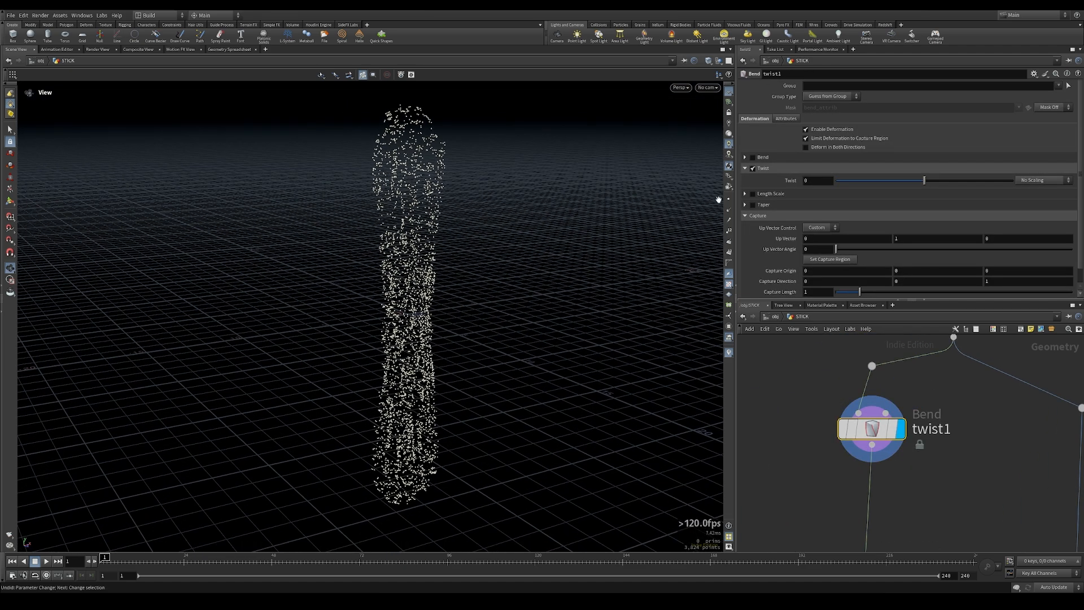
drag(472, 246, 407, 271)
click(10, 201)
alt+drag(491, 294, 342, 389)
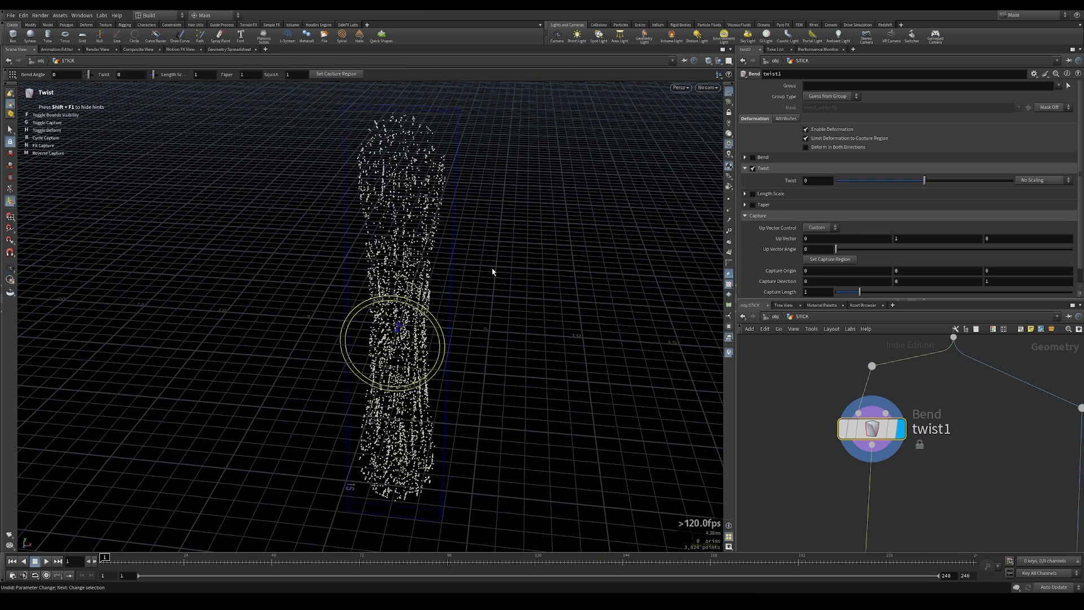
Step: Set twist1's Capture Direction to 0, 1, 0
click(937, 281)
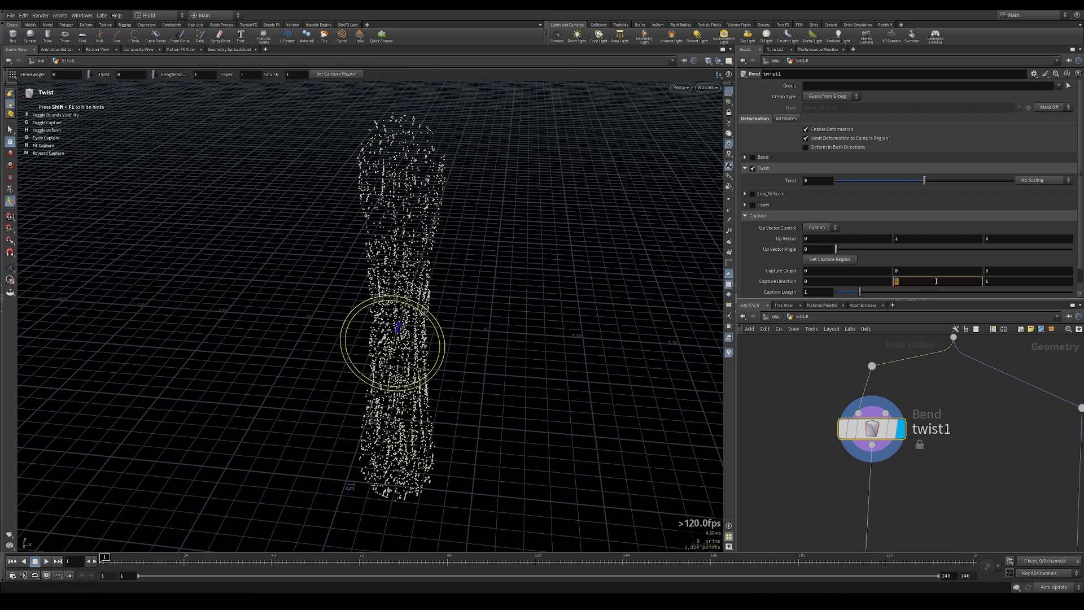
click(1030, 284)
text(0)
key(Return)
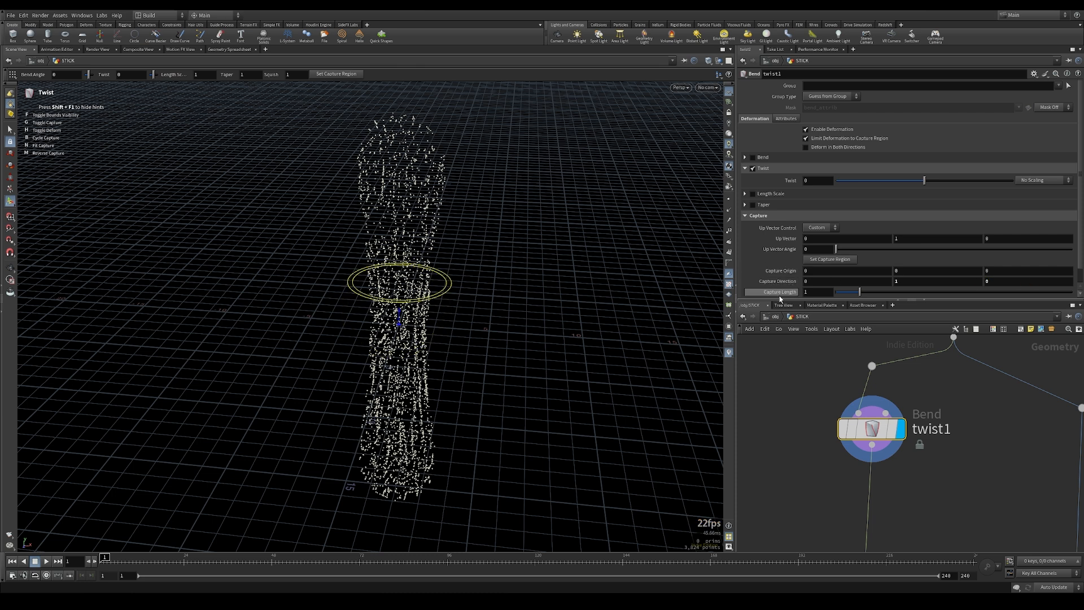
Step: Set twist1's Capture Length to 12 and check the capture region against the stick in the front view
click(820, 291)
key(Return)
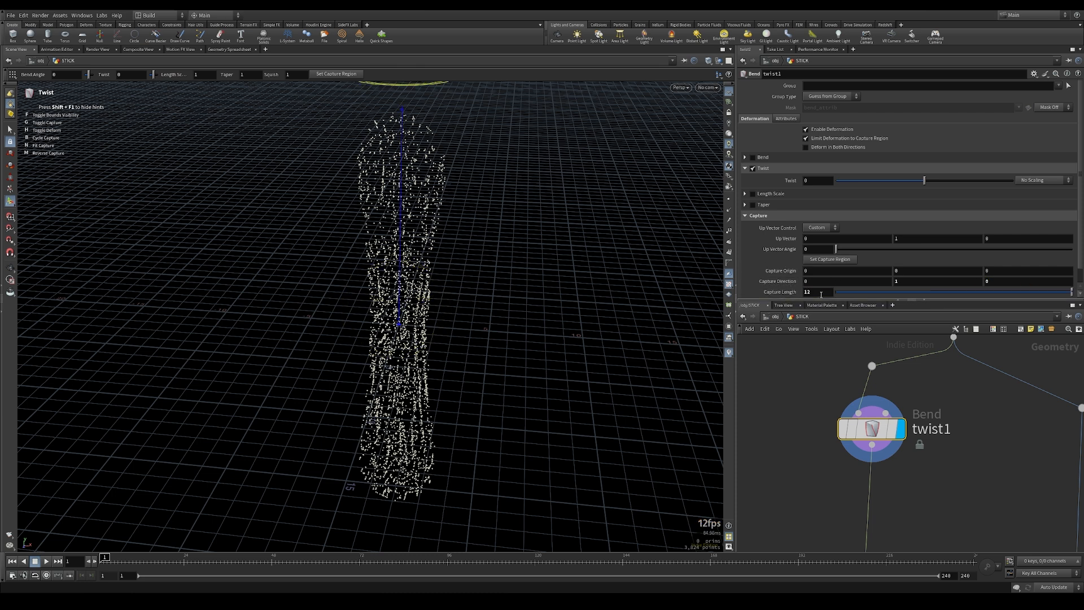
key(space+3)
scroll(463, 296, down, 3)
key(Return)
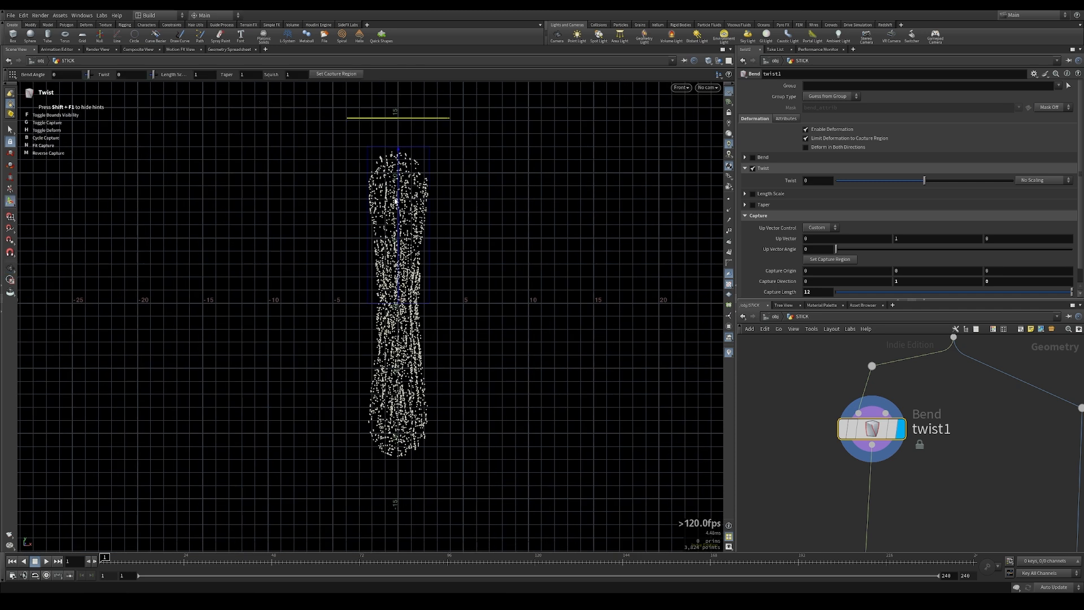
key(space+1)
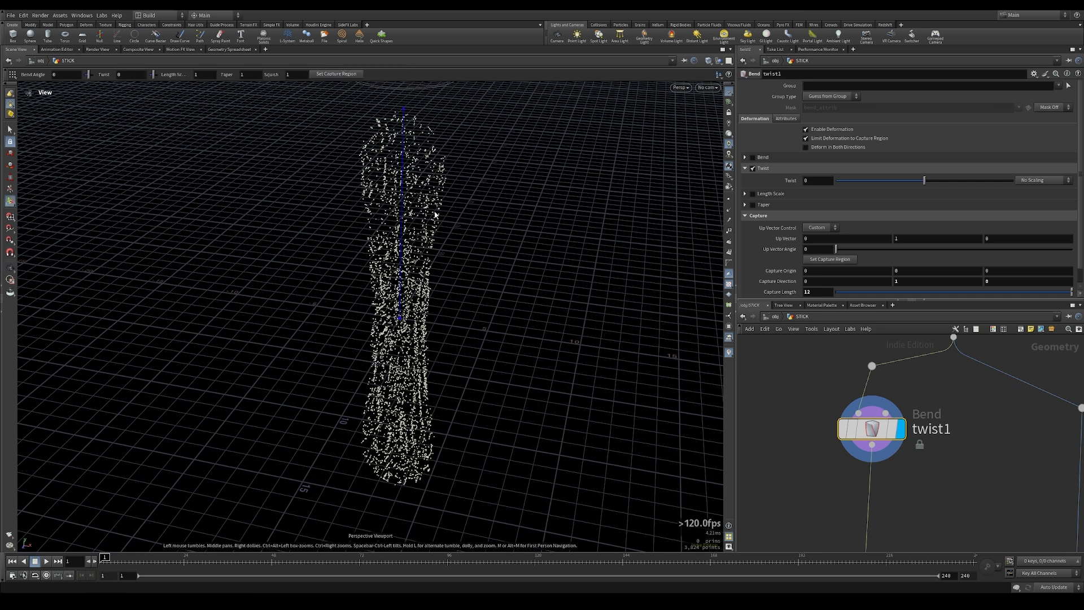
Step: Enable Deform in Both Directions on twist1 and set its Twist to 380
click(807, 147)
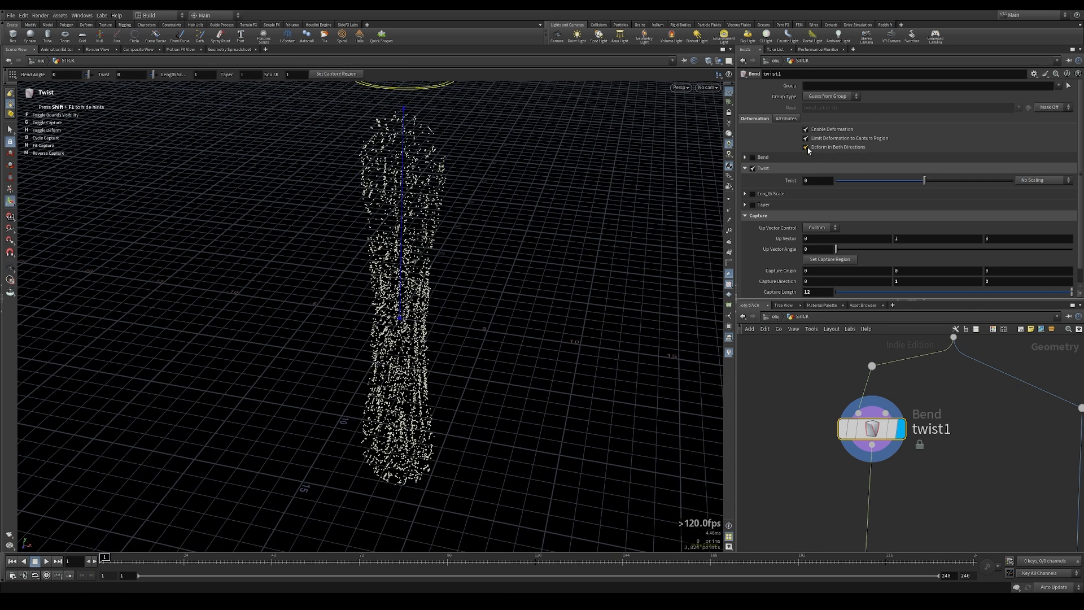
drag(924, 181, 1014, 180)
middle_click(830, 182)
double_click(830, 181)
text(38)
key(Return)
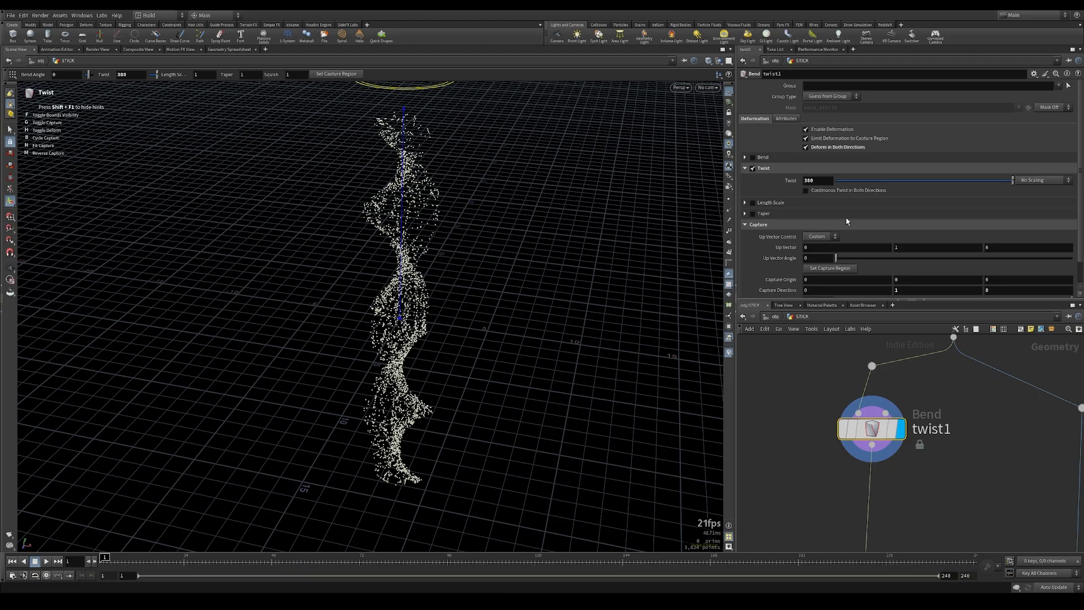
key(Escape)
drag(491, 288, 491, 265)
key(Return)
middle_drag(872, 429, 899, 393)
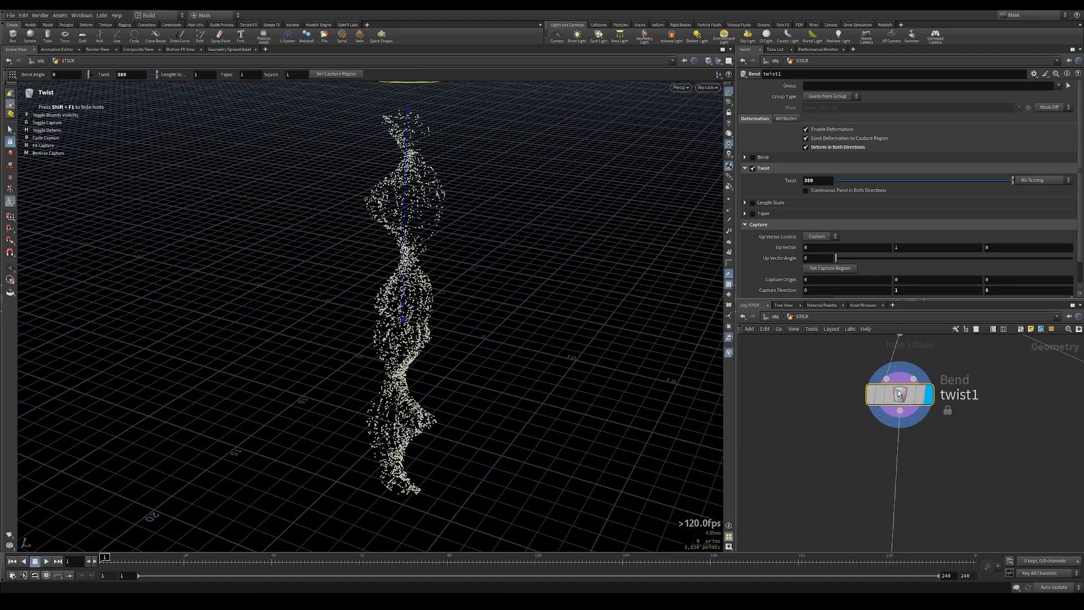
alt+drag(486, 307, 447, 395)
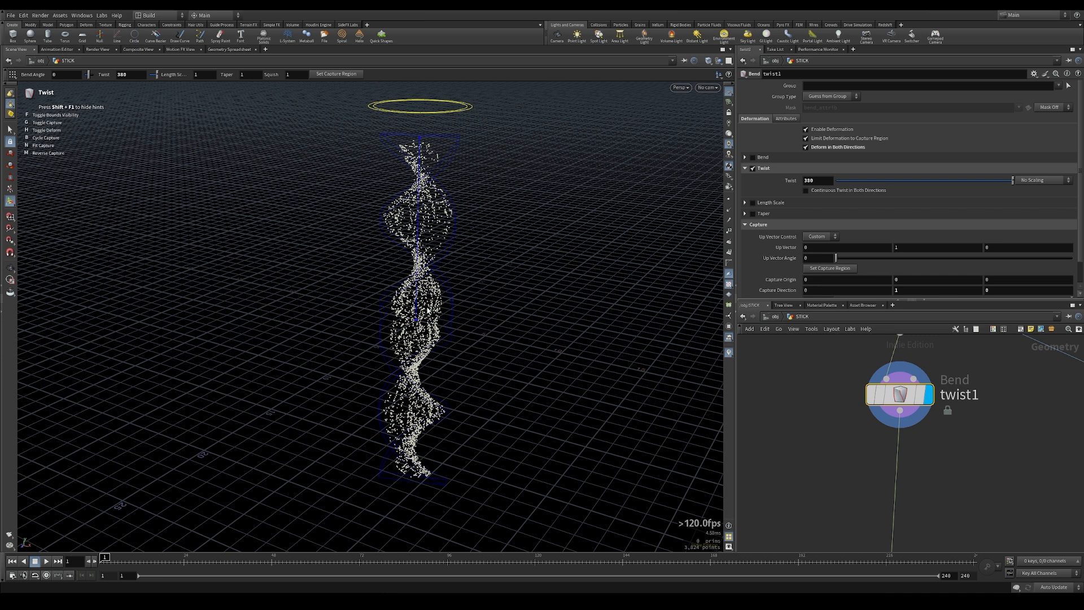
key(Escape)
key(v)
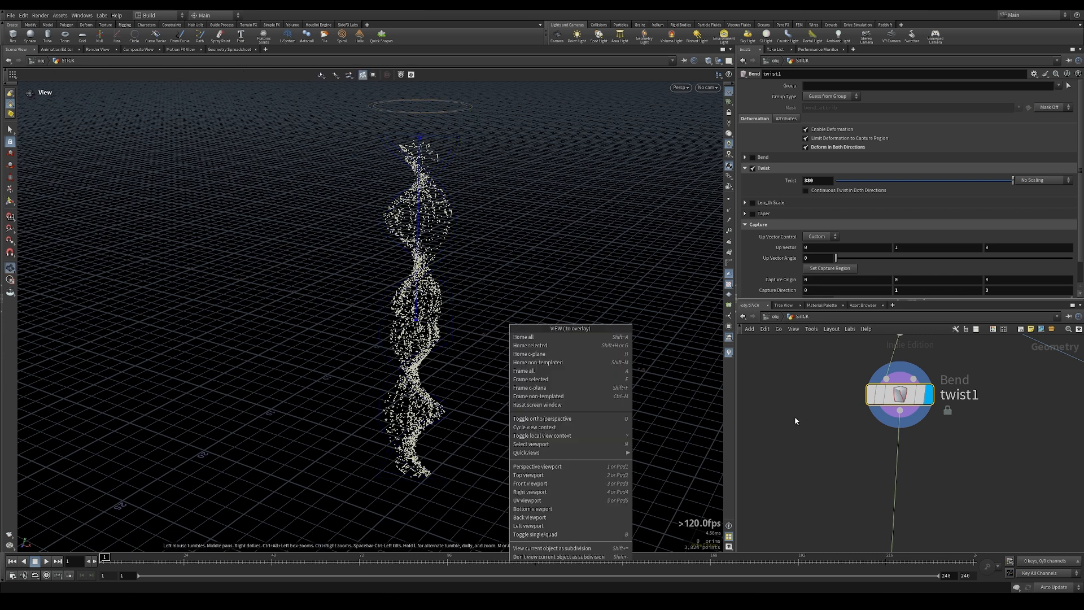
key(Escape)
drag(446, 333, 561, 325)
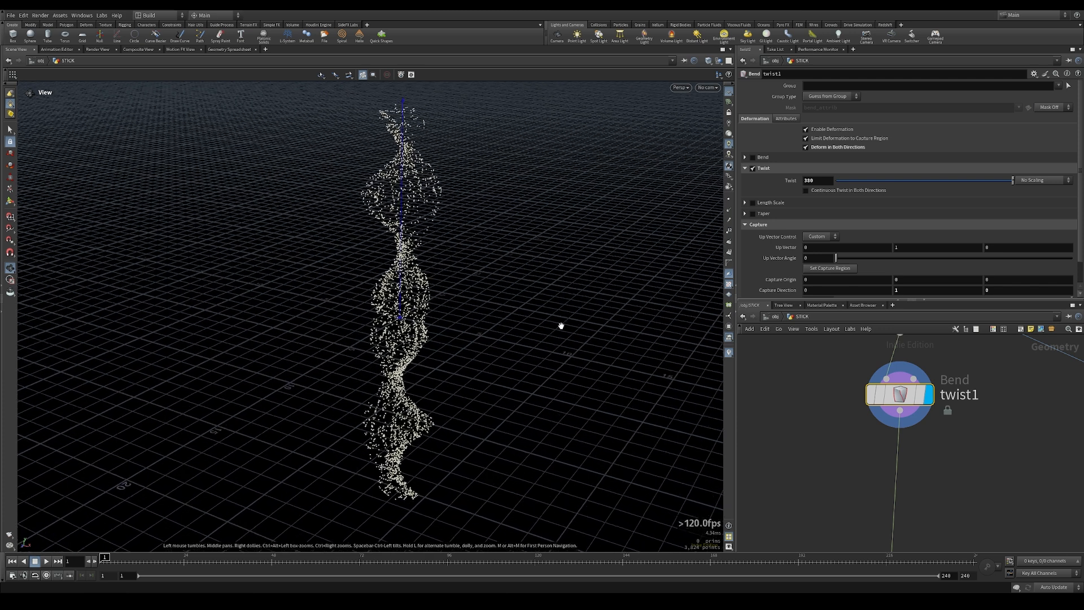
key(Return)
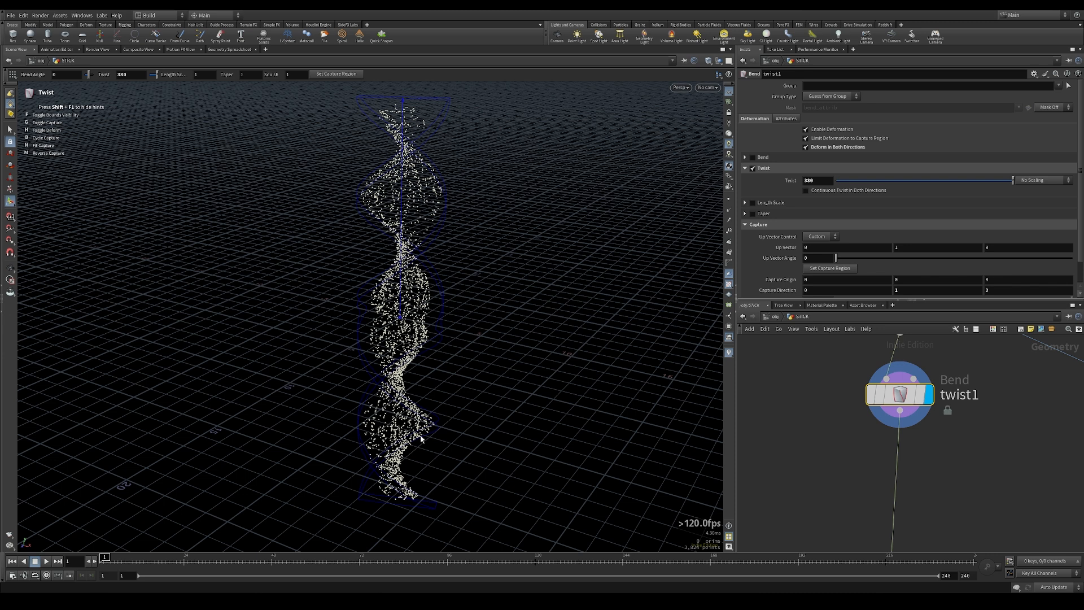
Step: Insert a Point VOP node into the wire directly above the twist1 Bend node
middle_drag(836, 378, 809, 492)
key(Tab)
text(vop)
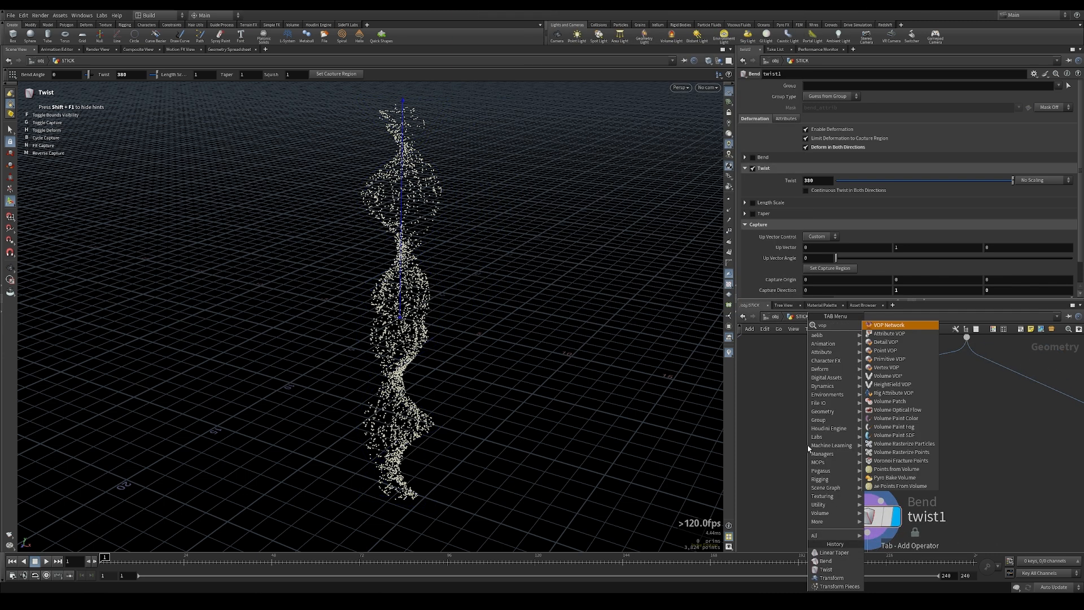
key(Down)
key(Down)
key(Return)
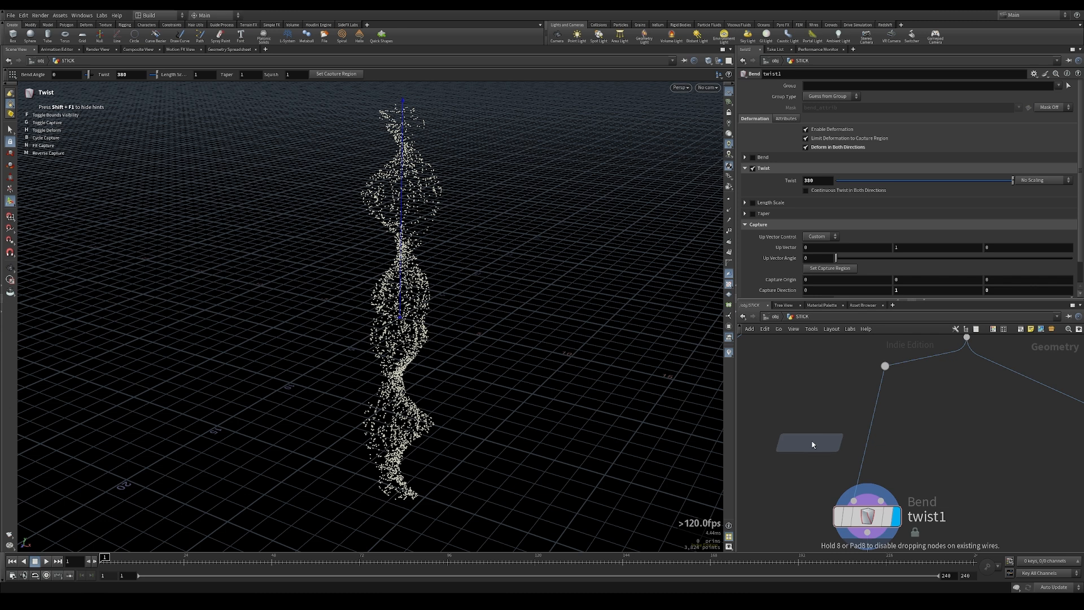
click(873, 434)
middle_drag(873, 434, 900, 376)
scroll(917, 401, down, 3)
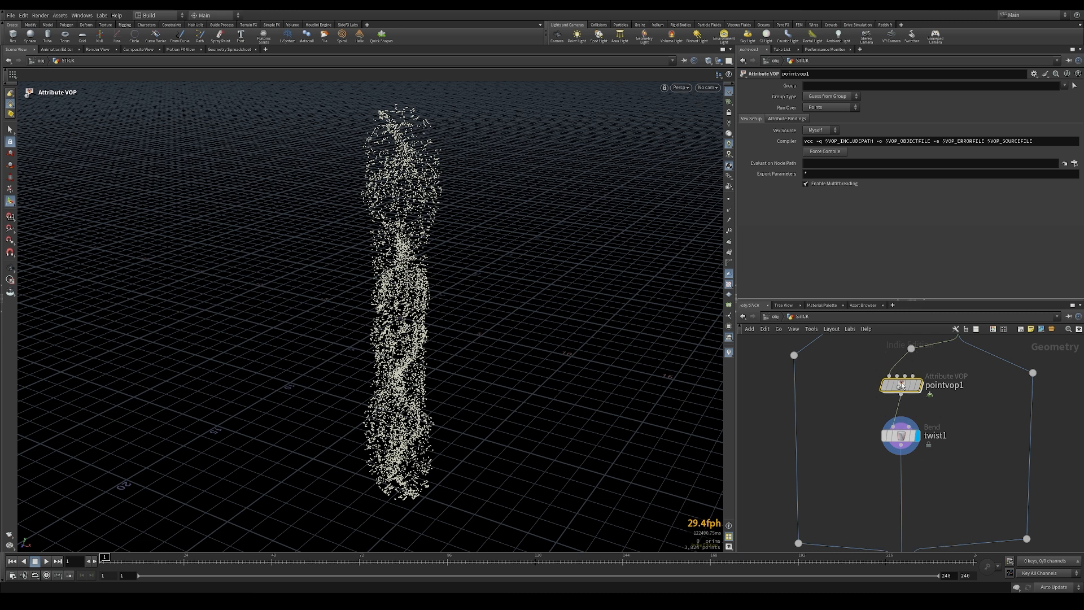
Step: Rename the new Point VOP node to calc_deform
double_click(948, 386)
text(defor)
key(BackSpace)
key(BackSpace)
key(BackSpace)
key(BackSpace)
key(BackSpace)
key(BackSpace)
text(calc_deform)
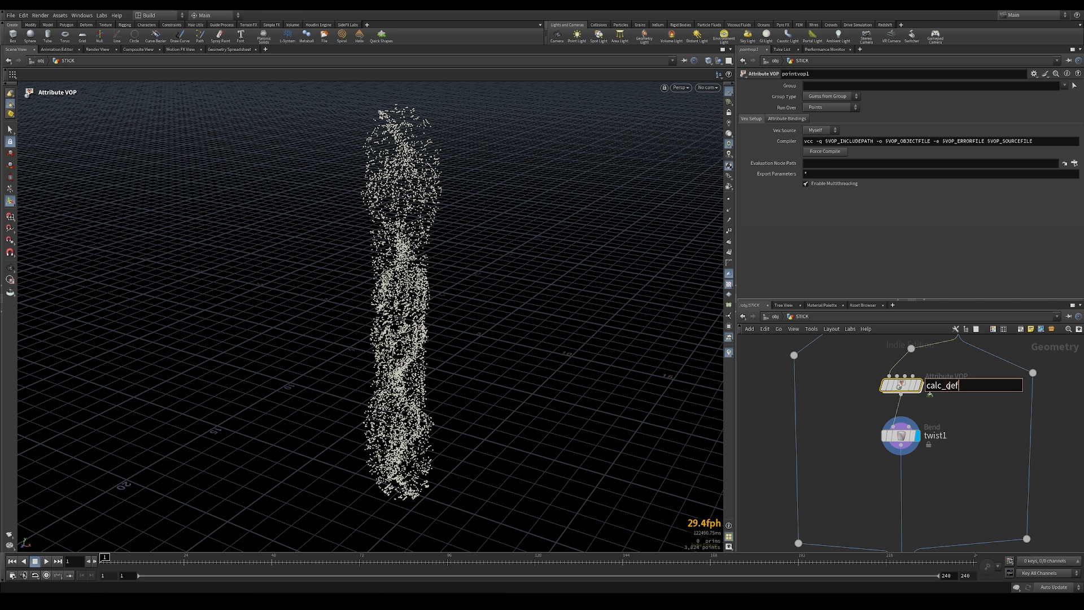
key(Return)
Step: Open the calc_deform network and move the global parameters node farther away from the output node
double_click(901, 386)
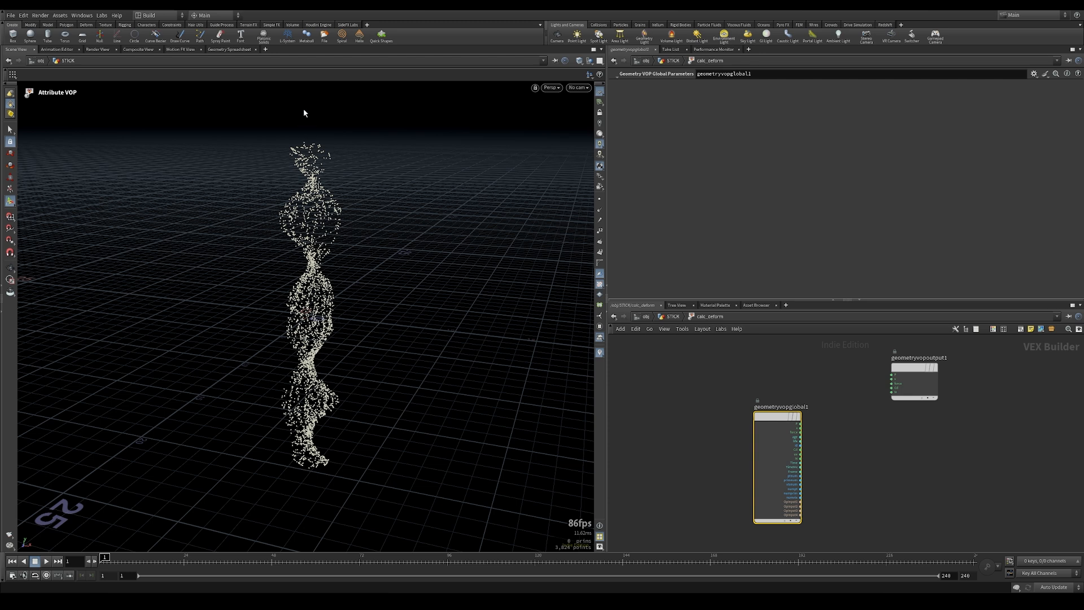
mouse_move(772, 416)
drag(774, 419, 665, 367)
middle_drag(808, 423, 835, 449)
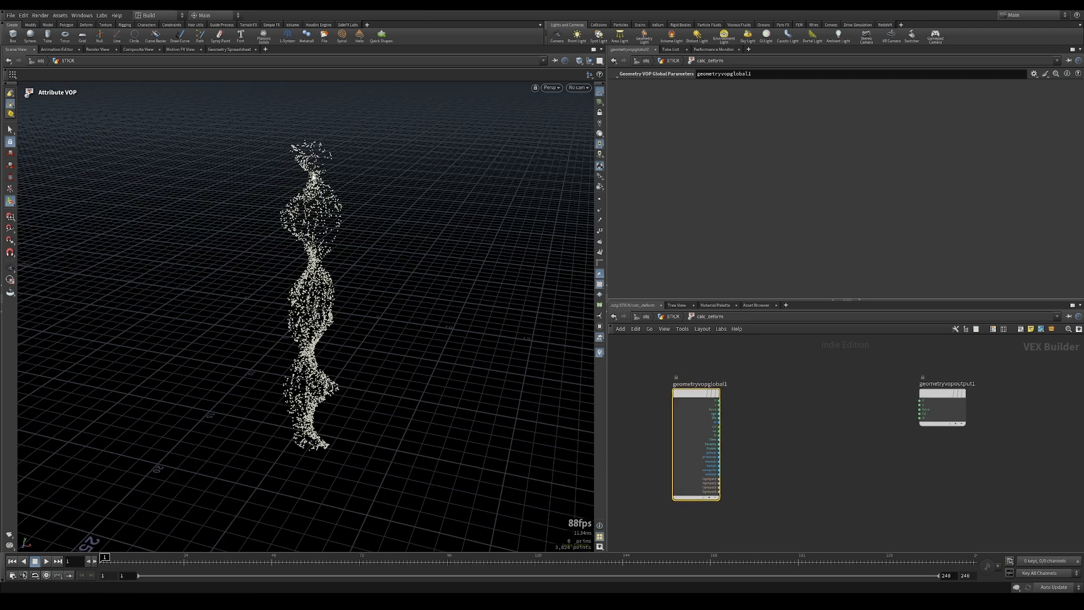
alt+drag(314, 177, 307, 269)
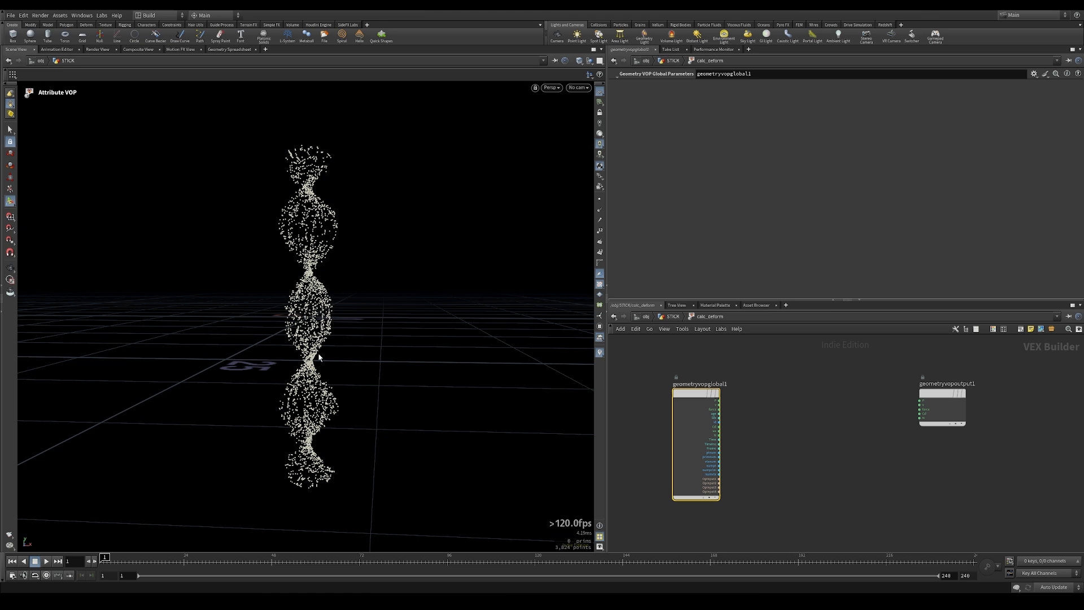
Step: Add an Absolute node beside the global parameters node and connect P to its input
click(769, 397)
key(Tab)
text(ab)
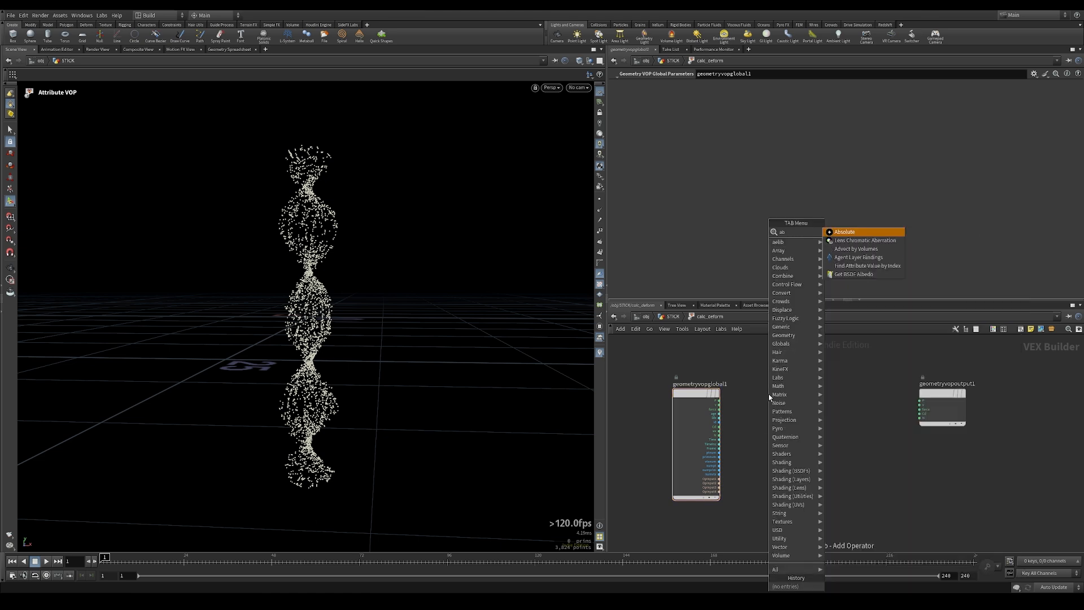
click(869, 232)
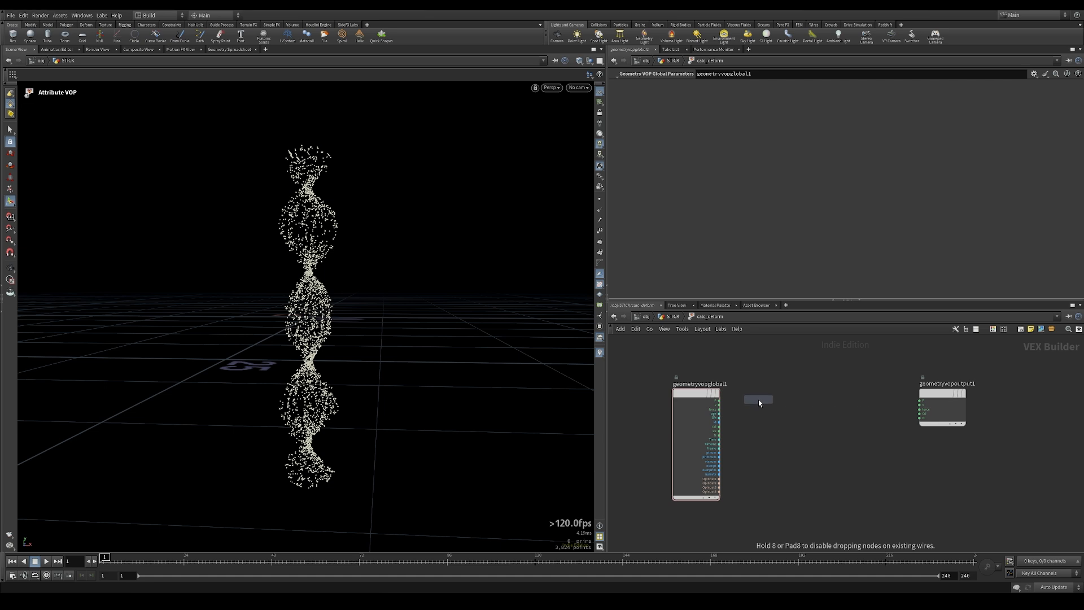
click(758, 403)
scroll(741, 397, up, 3)
drag(697, 404, 731, 418)
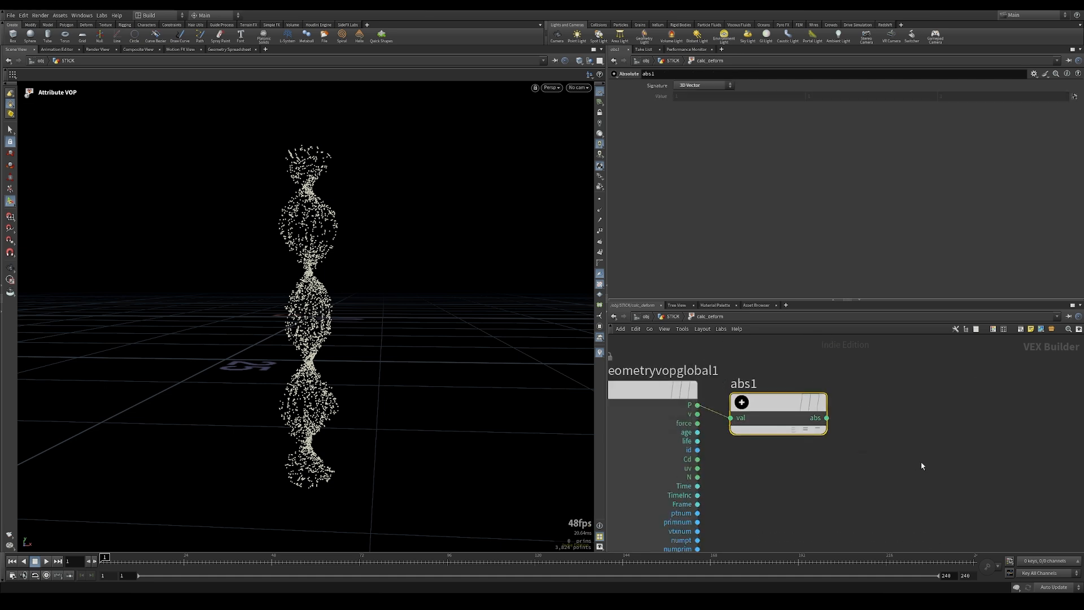
Step: Add a Bind Export node named deform and feed it the output of the Absolute node
scroll(813, 473, down, 4)
key(Tab)
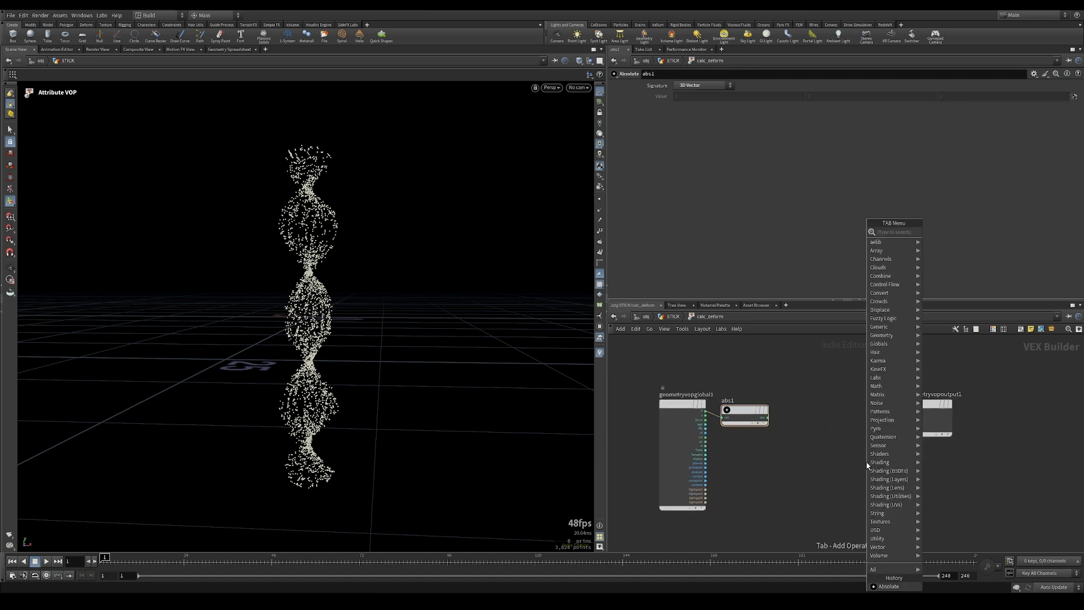
text(bind)
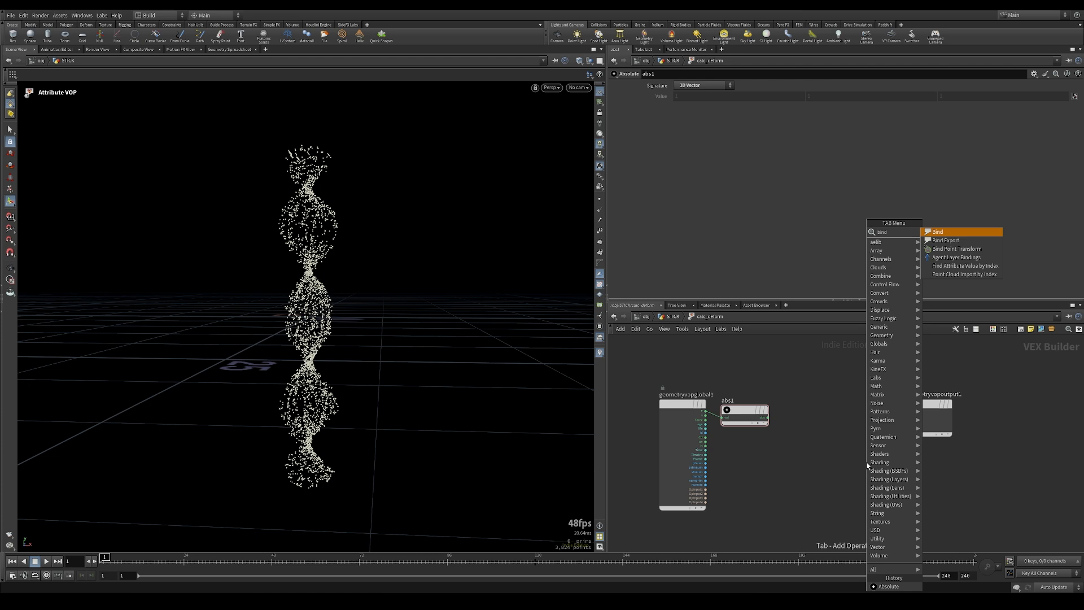
key(Return)
click(899, 495)
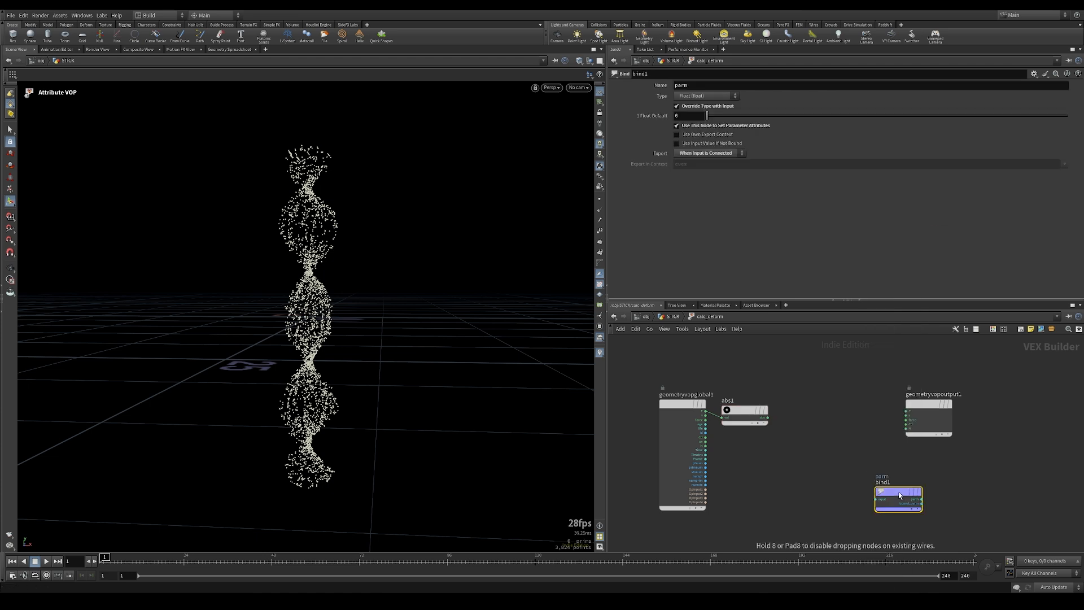
click(747, 85)
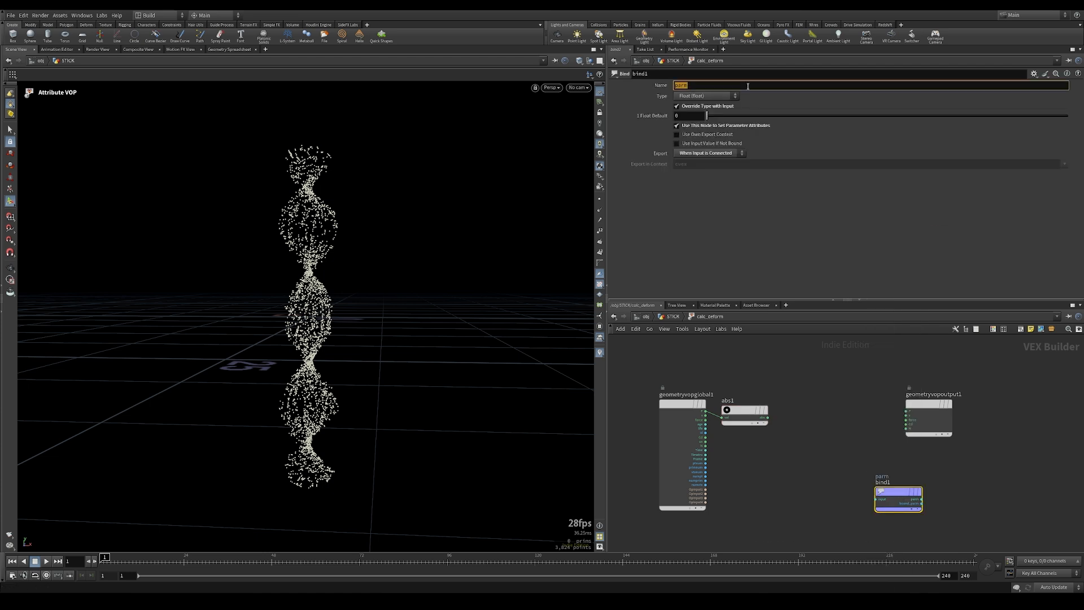
text(deform)
key(Return)
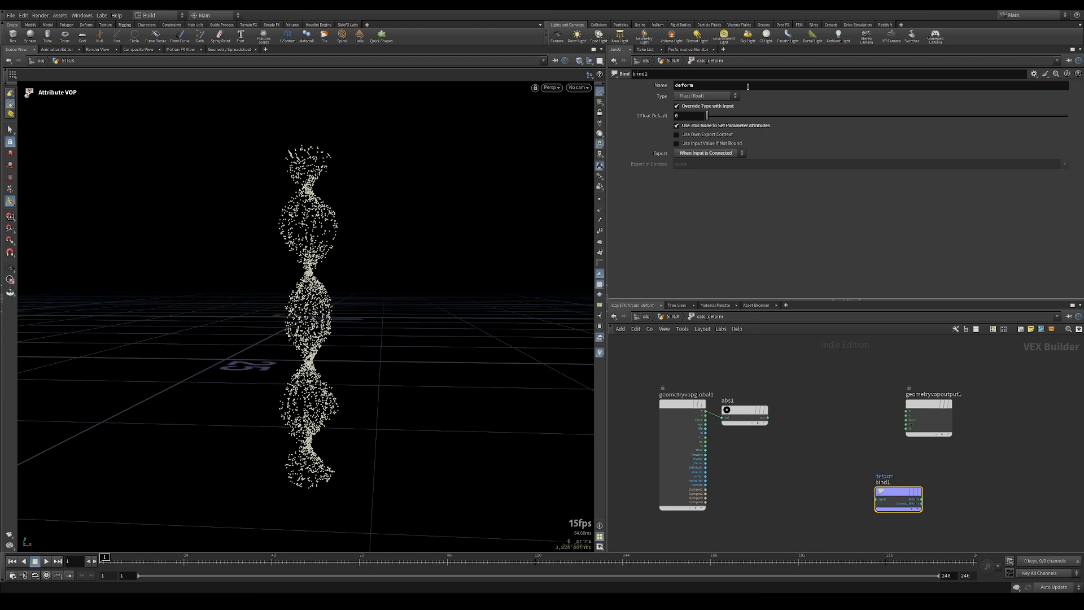
mouse_move(768, 417)
mouse_down()
mouse_move(859, 510)
mouse_move(928, 496)
mouse_move(757, 404)
mouse_up()
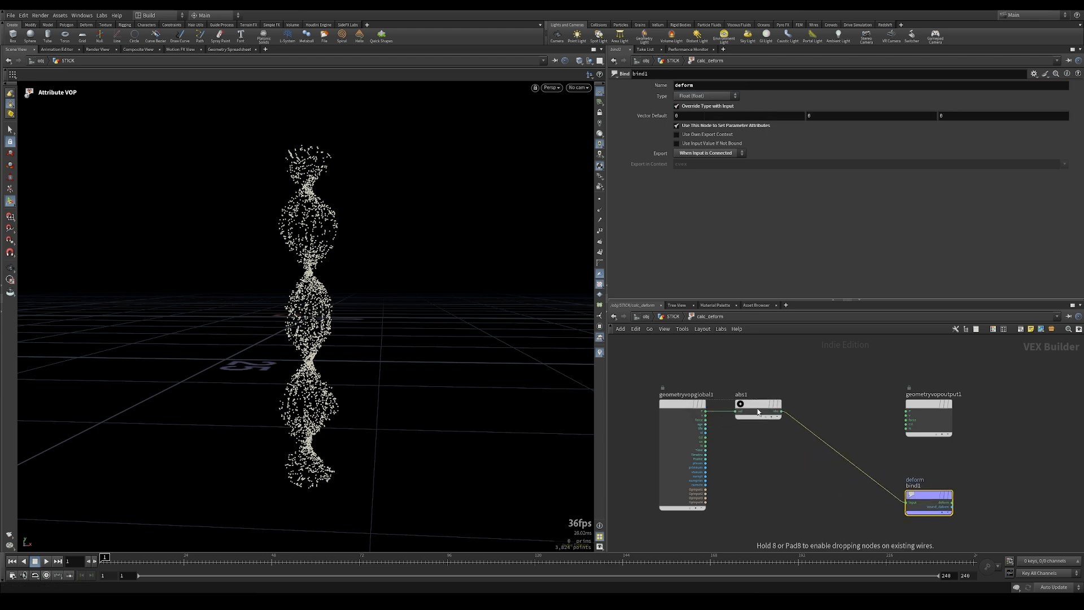
Step: Visualize the deform attribute of calc_deform in the viewport, then go back into its VOP network
click(673, 317)
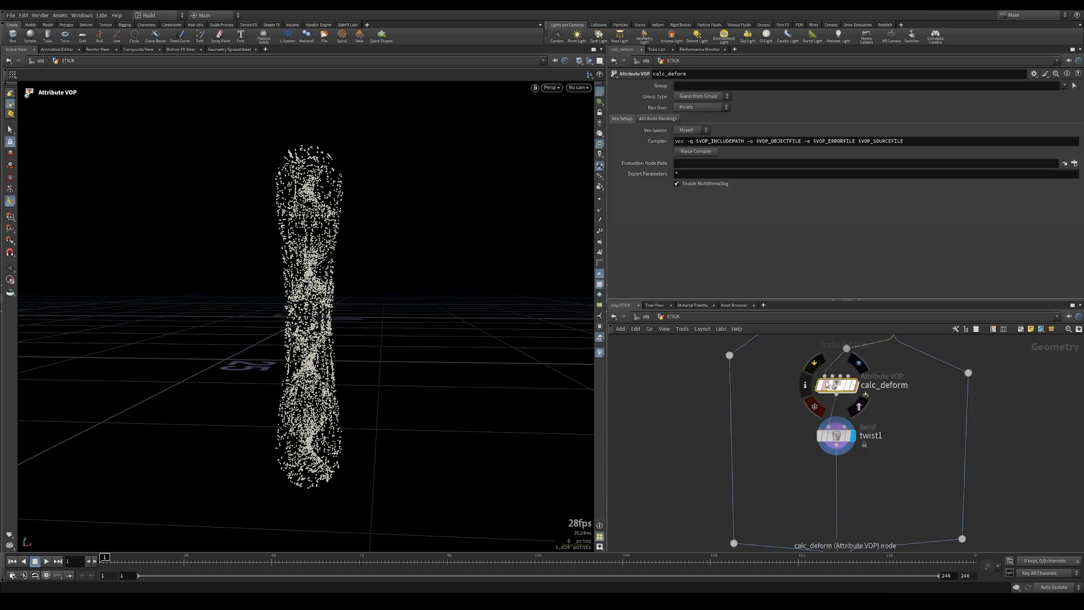
click(800, 379)
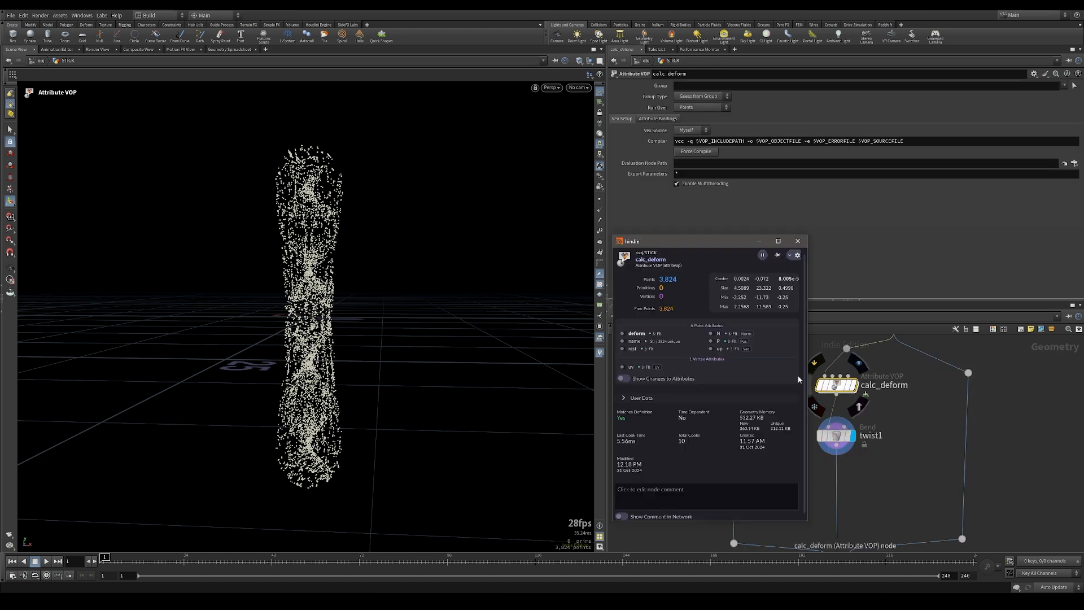
click(623, 333)
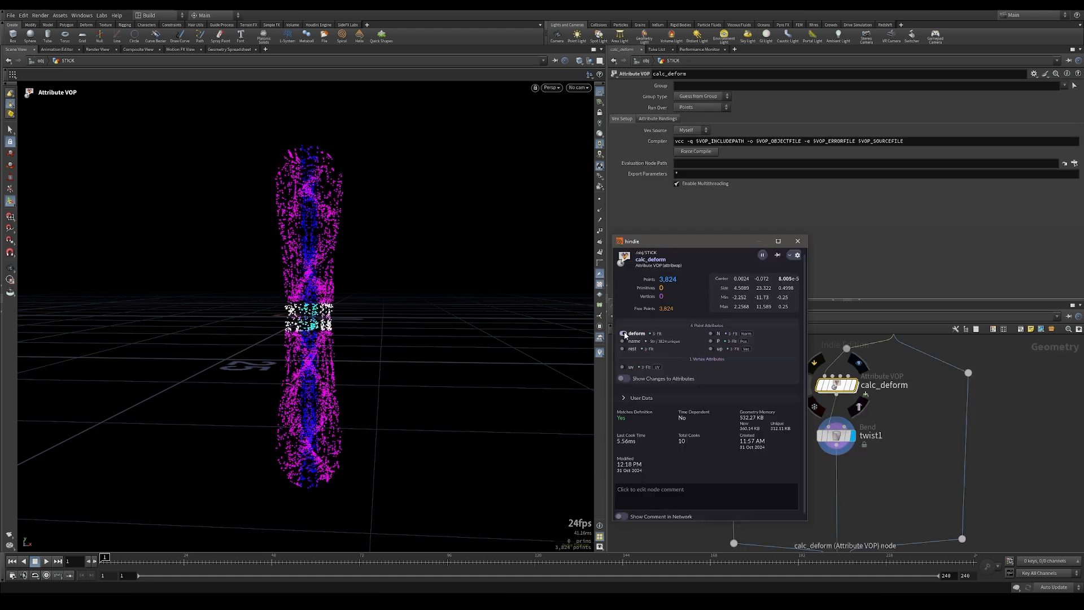
click(798, 241)
double_click(836, 385)
drag(390, 305, 344, 326)
scroll(800, 430, up, 2)
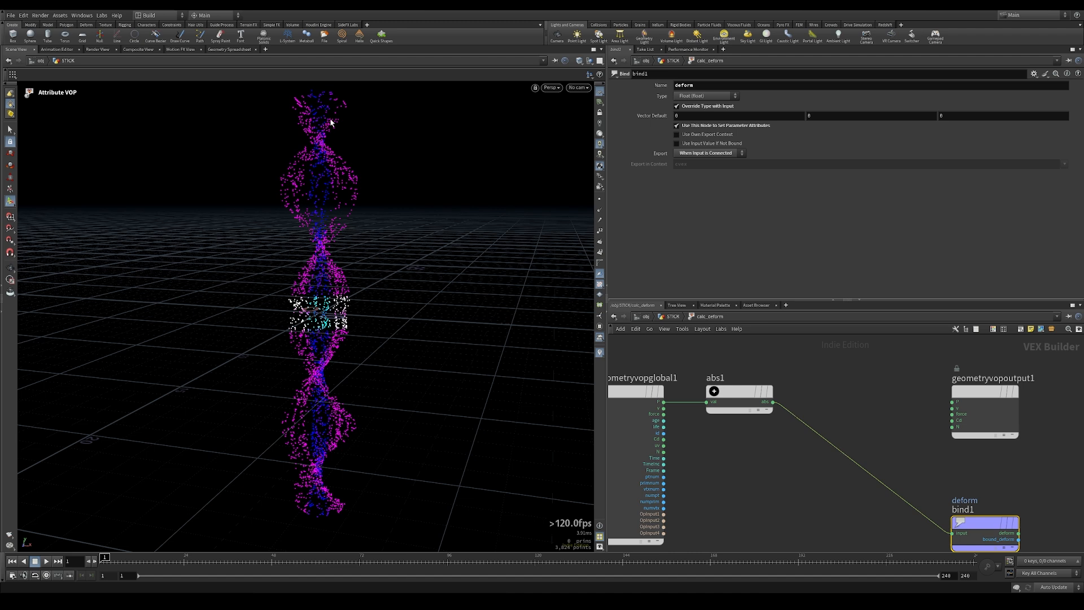
Step: Route the absolute value through a Vector to Float node and connect its second component to the deform bind
middle_drag(835, 405, 766, 411)
key(Tab)
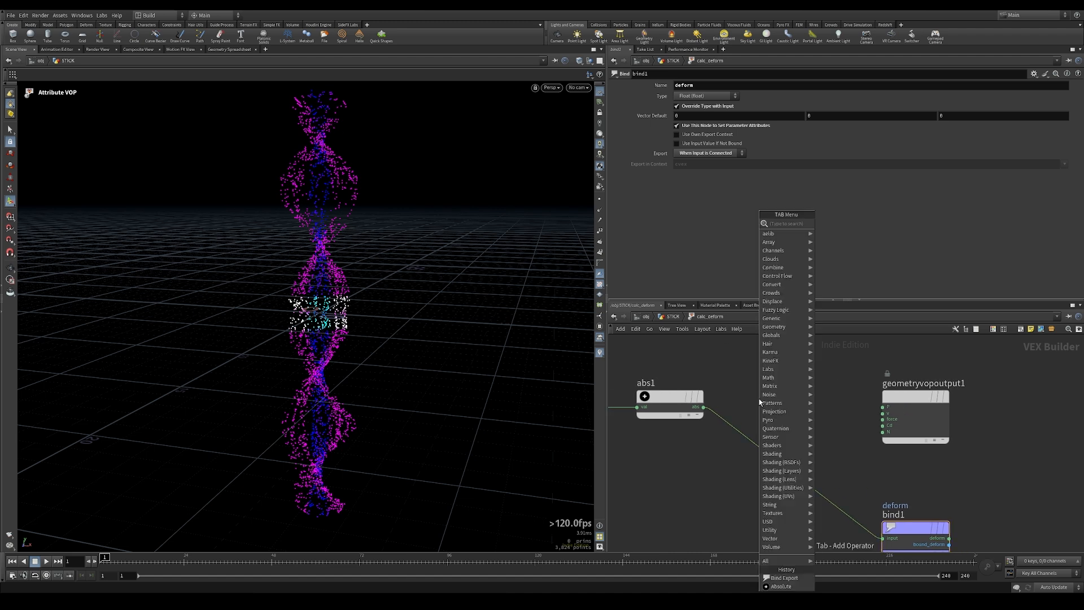
text(vecto)
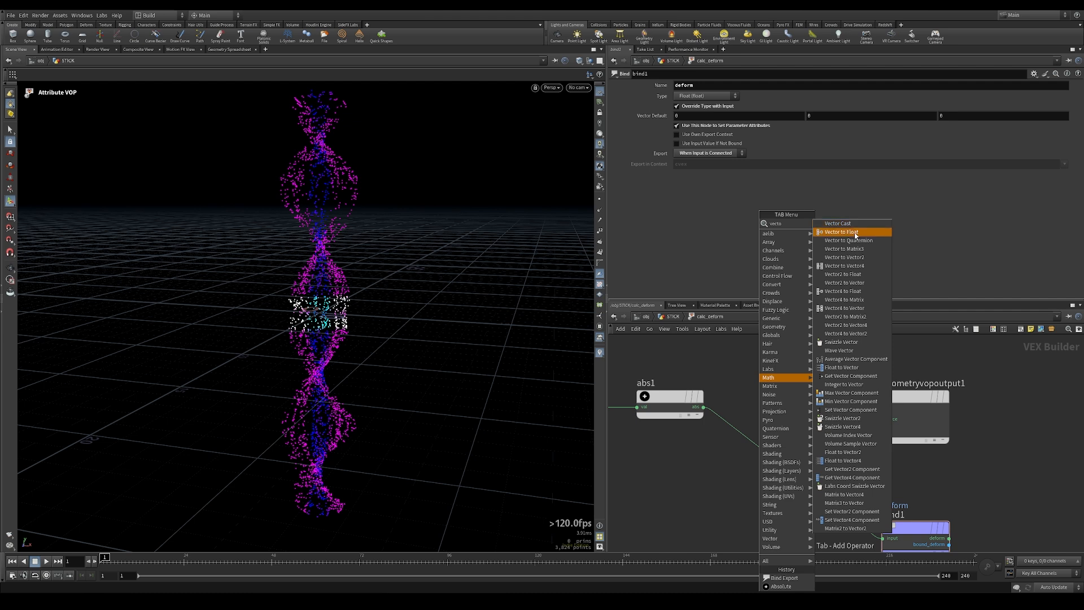
click(854, 233)
click(767, 356)
drag(726, 381, 704, 407)
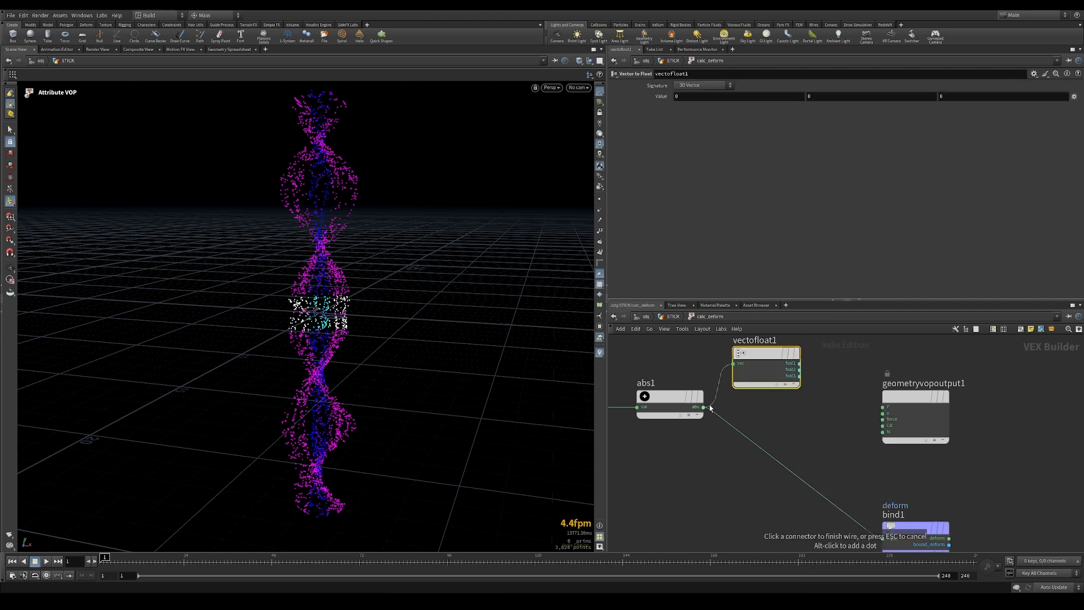
drag(800, 370, 882, 526)
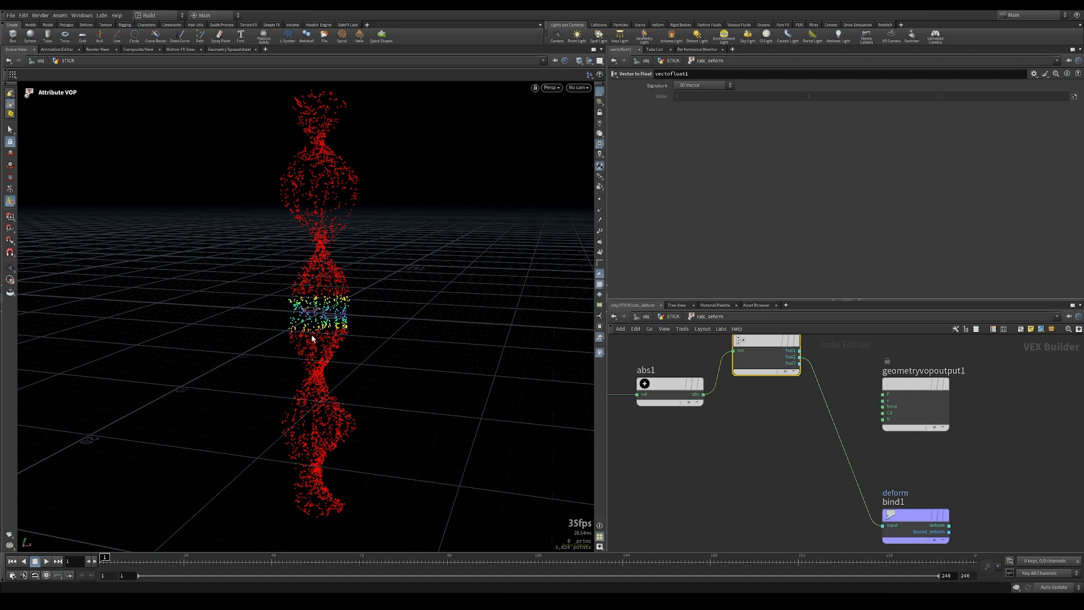
Step: Wire a Get Vector Component node between the Absolute node and the deform bind, extracting Component 2
middle_drag(721, 455, 798, 470)
key(Tab)
text(ve)
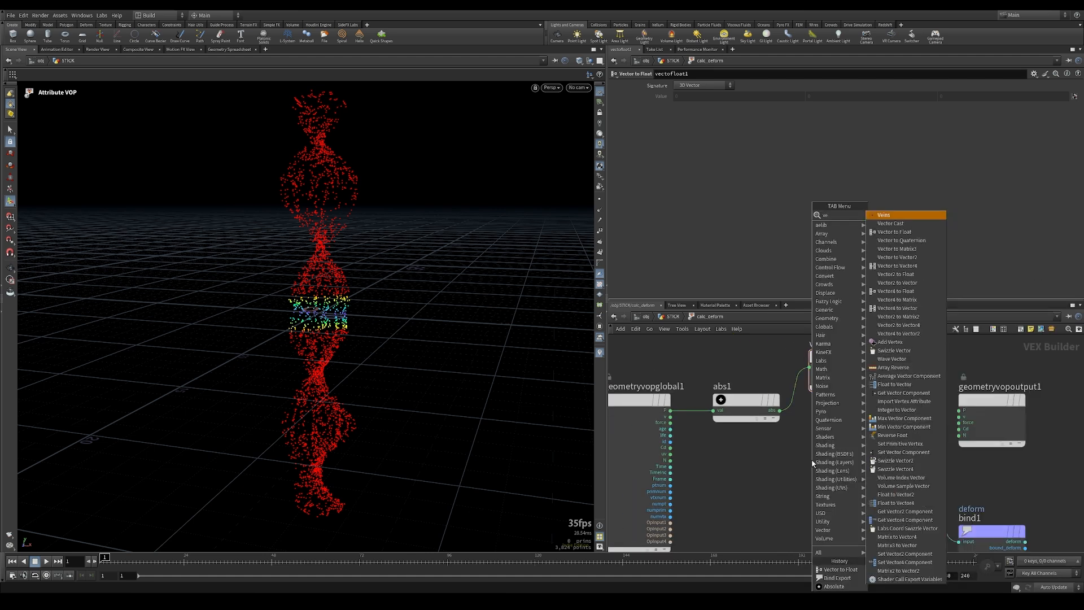
text(cge)
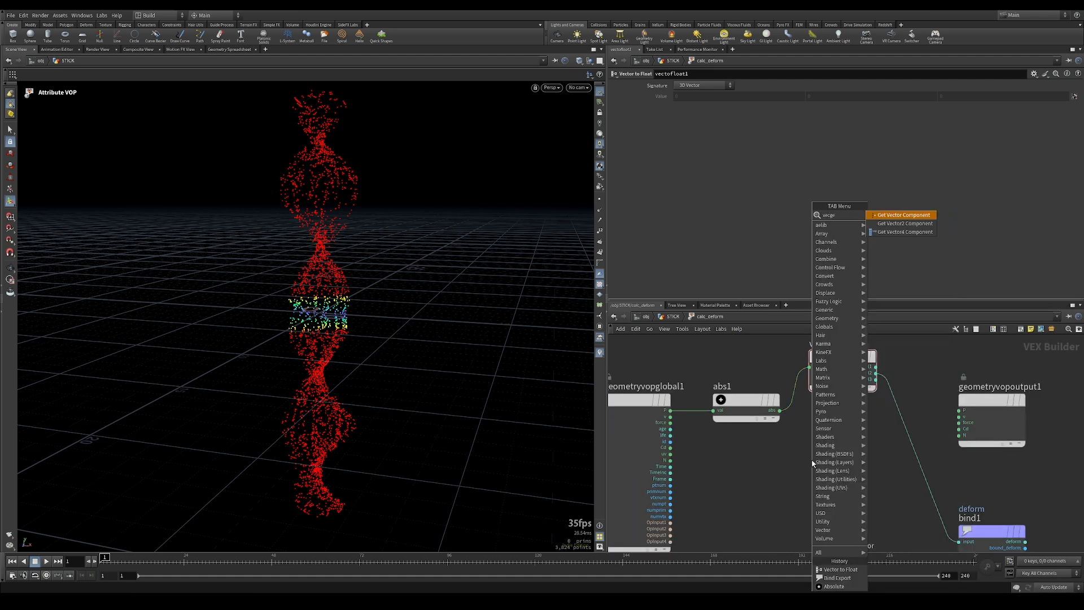
key(Return)
click(833, 420)
drag(779, 411, 800, 430)
drag(866, 431, 958, 541)
click(697, 96)
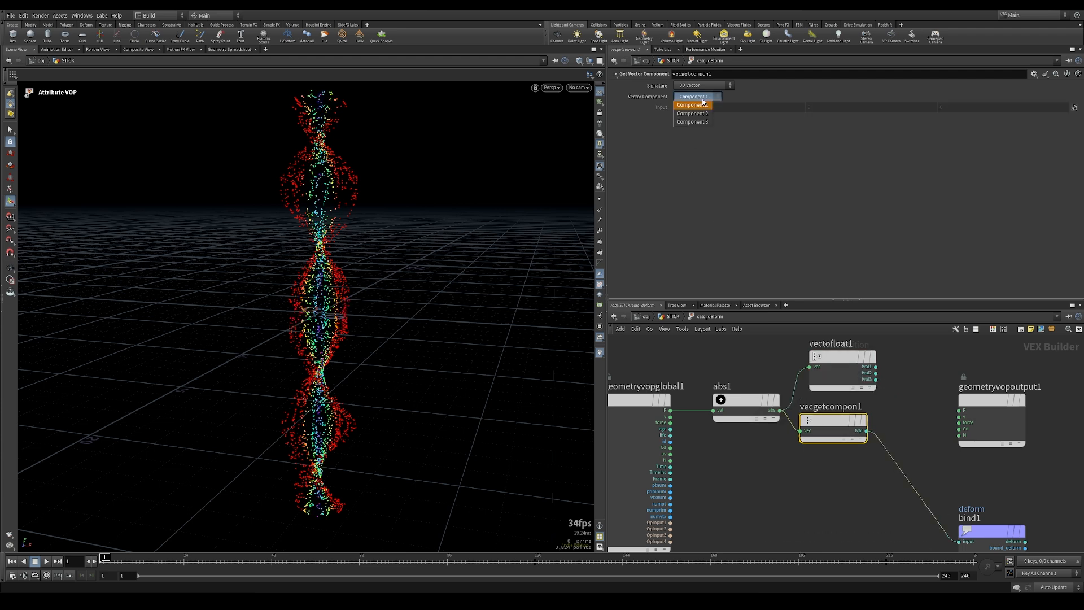
click(700, 113)
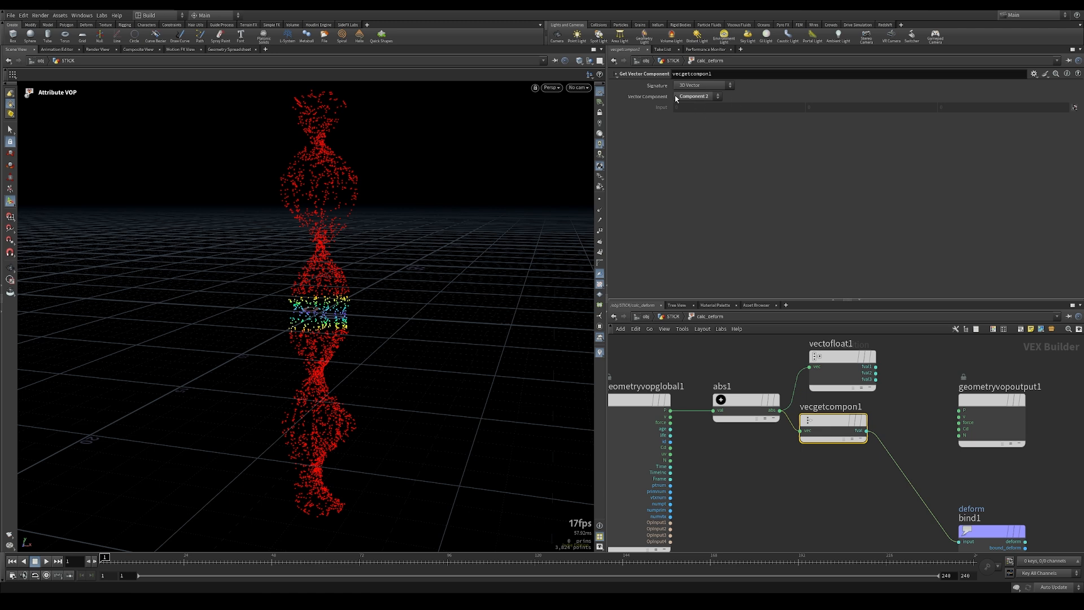
Step: Delete the unused Vector to Float node, keeping the Get Vector Component node
key(Delete)
key(ctrl+z)
click(827, 359)
key(Delete)
Step: Examine the deform colouring along the stick's height in the front view
alt+right_drag(288, 276, 518, 300)
alt+drag(518, 300, 421, 295)
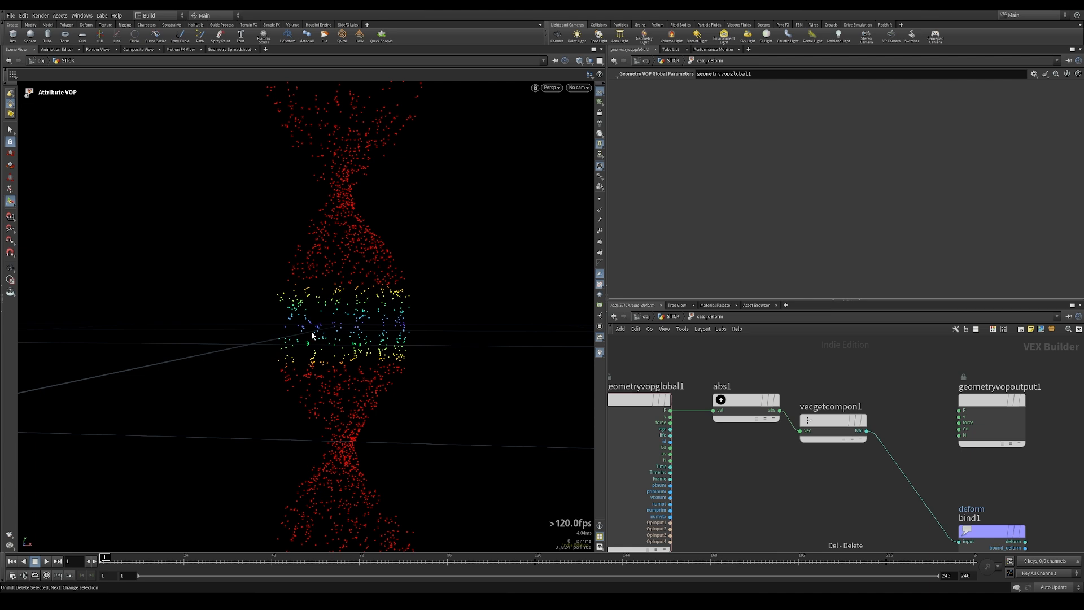
key(space+3)
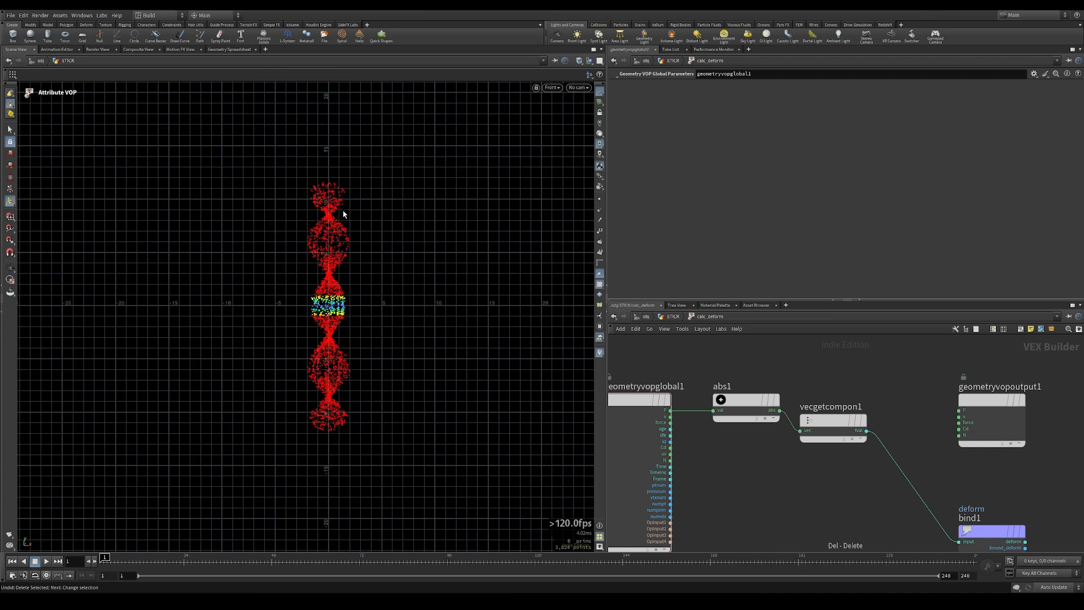
scroll(334, 192, up, 5)
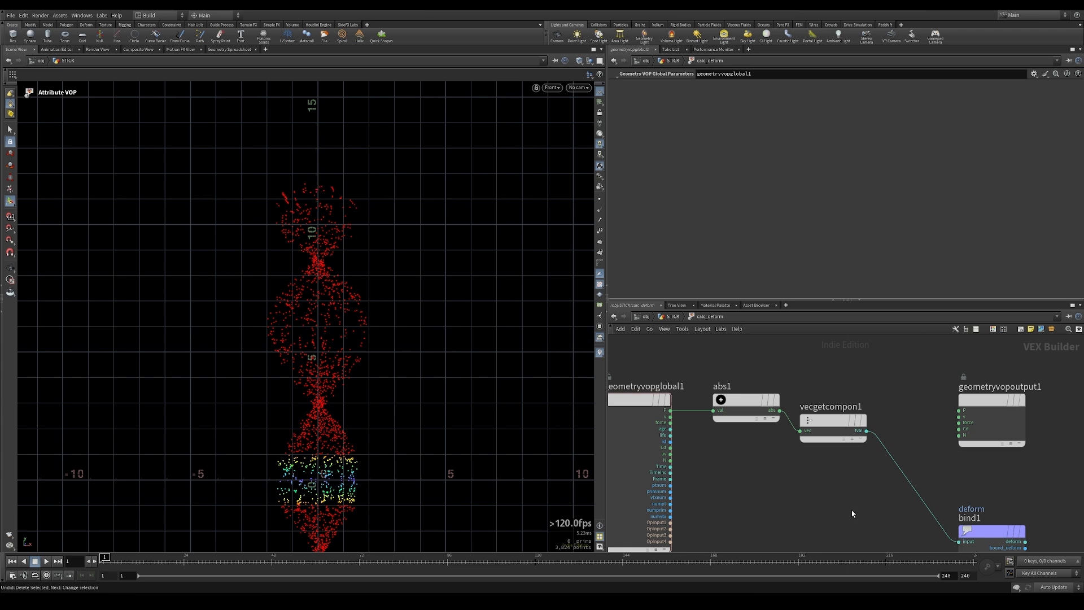
Step: Insert a Fit Range node on the wire between the Get Vector Component node and the deform bind
key(Tab)
text(fit)
key(Return)
middle_drag(808, 517, 676, 431)
middle_drag(754, 411, 777, 448)
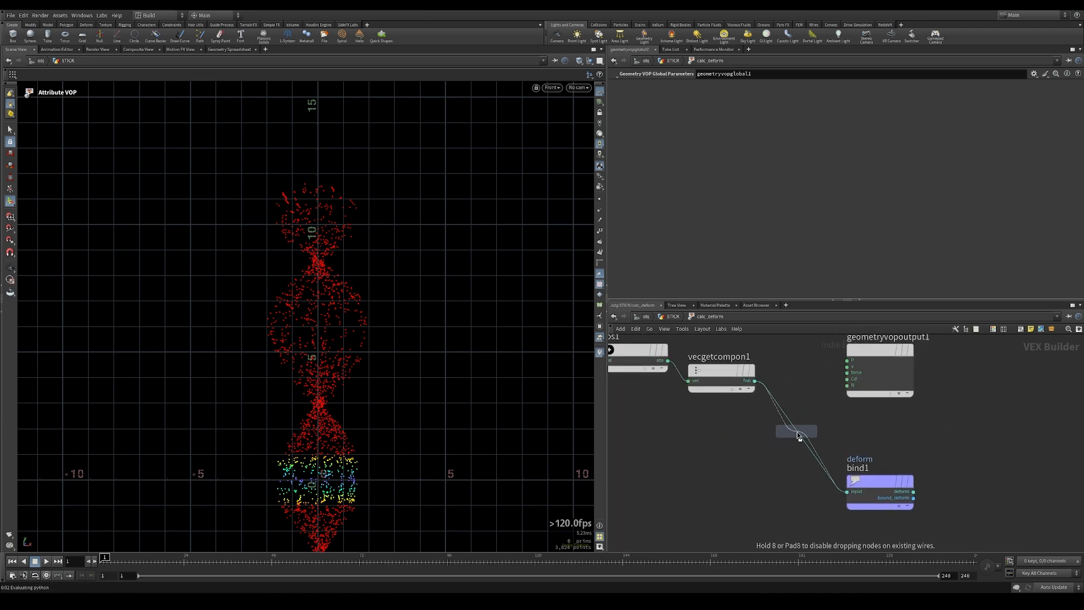
click(798, 435)
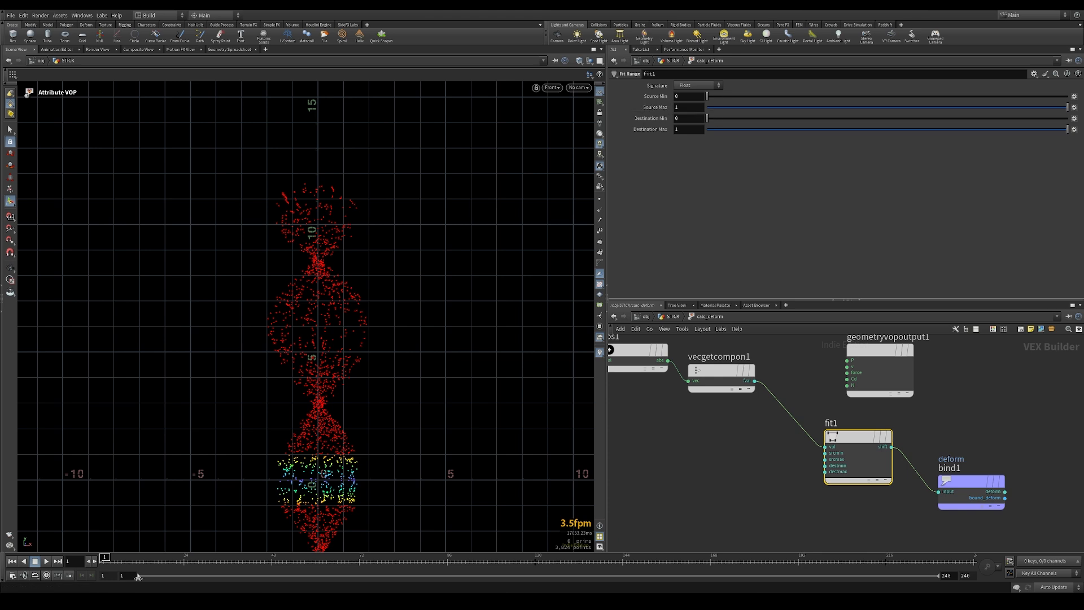
drag(858, 437, 836, 435)
Step: Set the Fit Range node's Source Max to 14 and place the deform bind closer to it
click(688, 108)
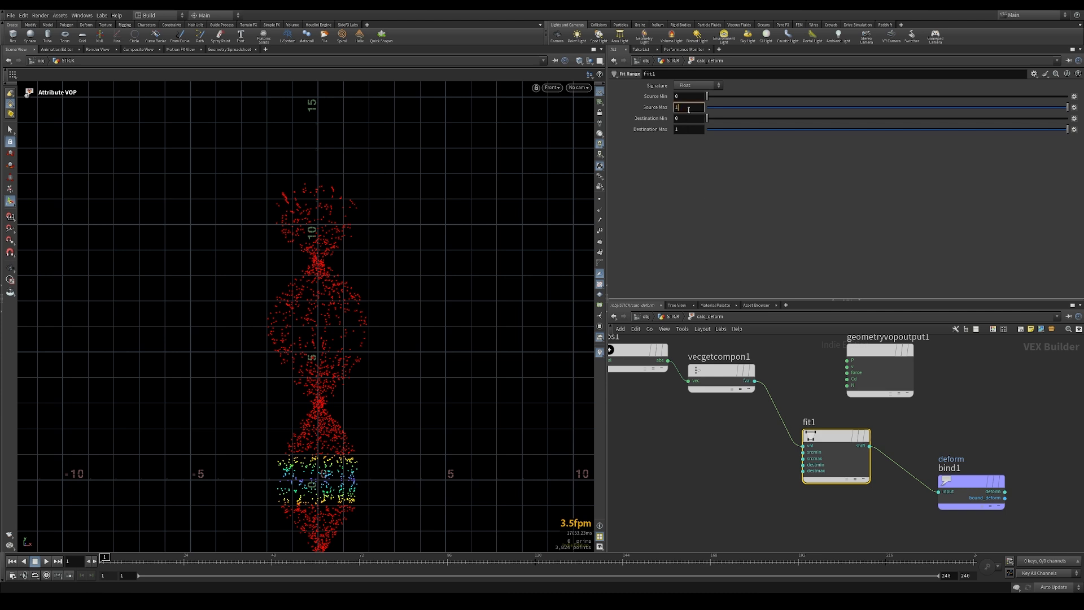
text(14)
key(Return)
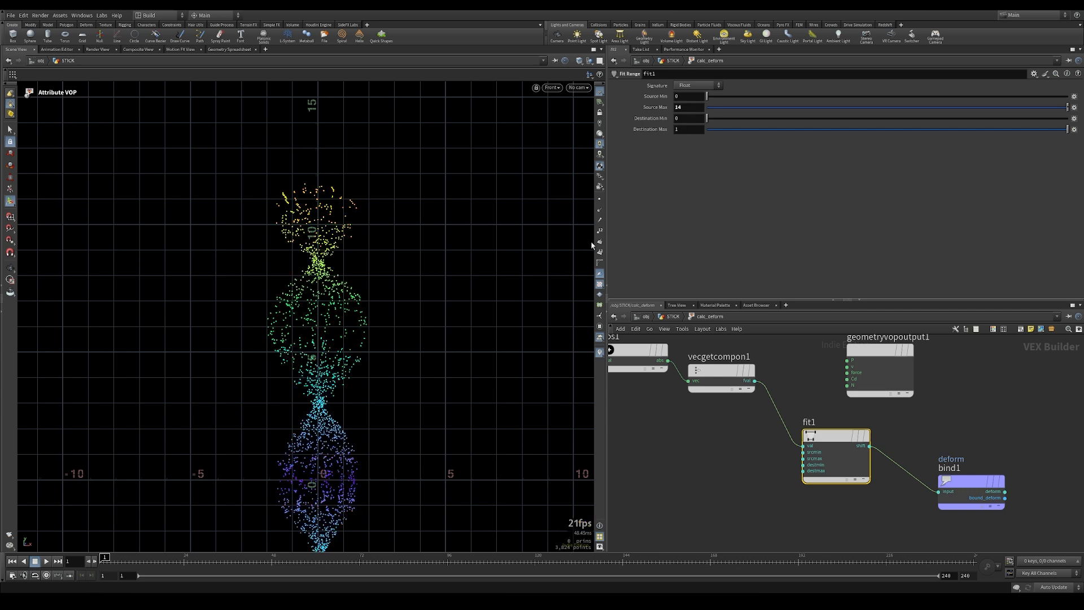
alt+right_drag(402, 431, 314, 438)
alt+middle_drag(338, 460, 342, 440)
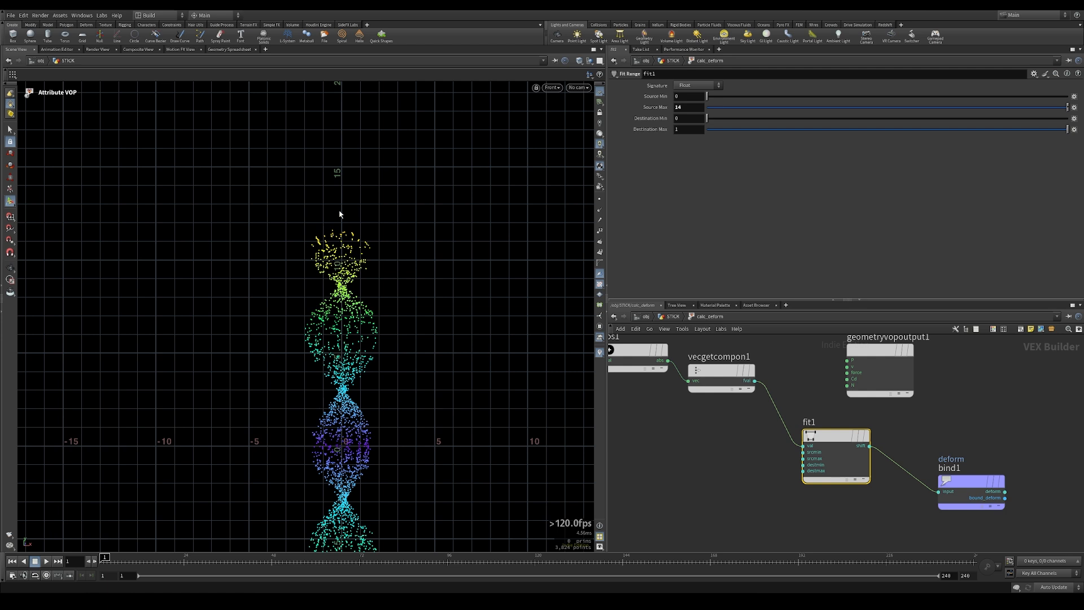
drag(936, 479, 910, 444)
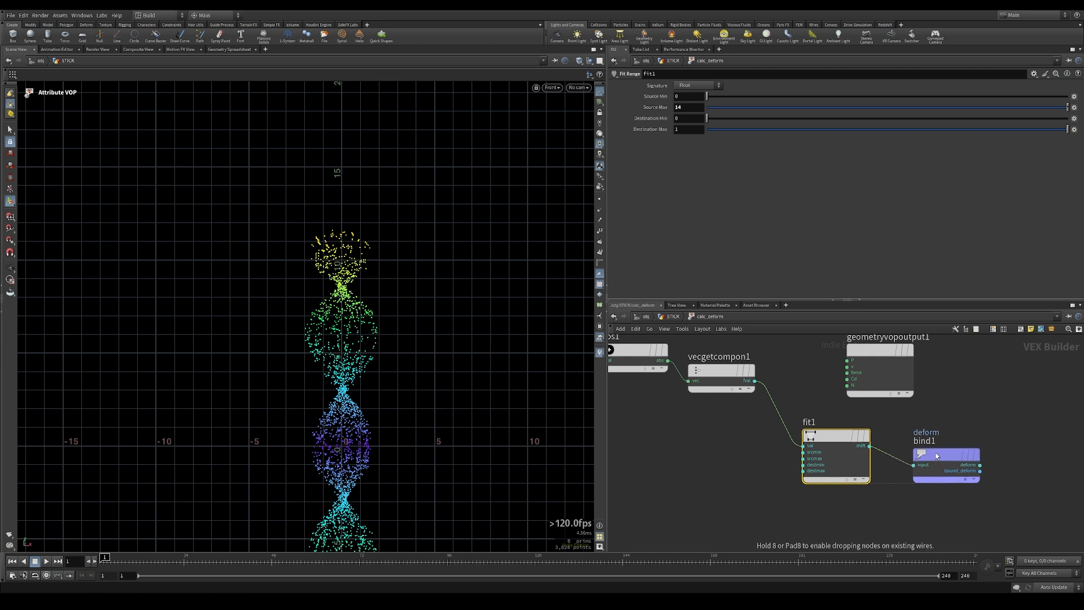
Step: Sort the points by deform in the geometry spreadsheet to check the fitted values, and return to the scene view
click(216, 50)
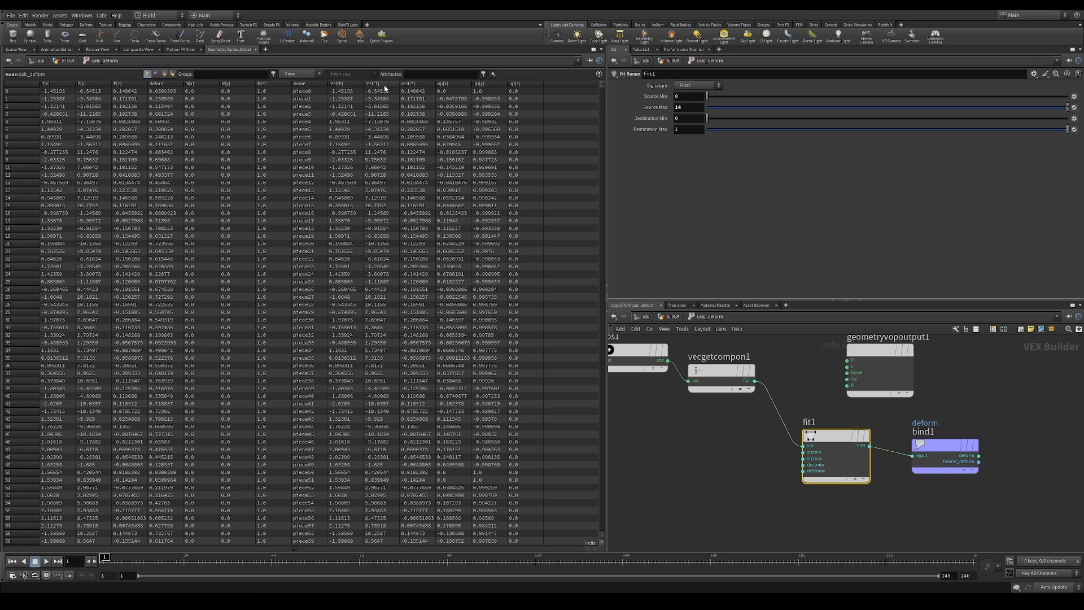
click(172, 87)
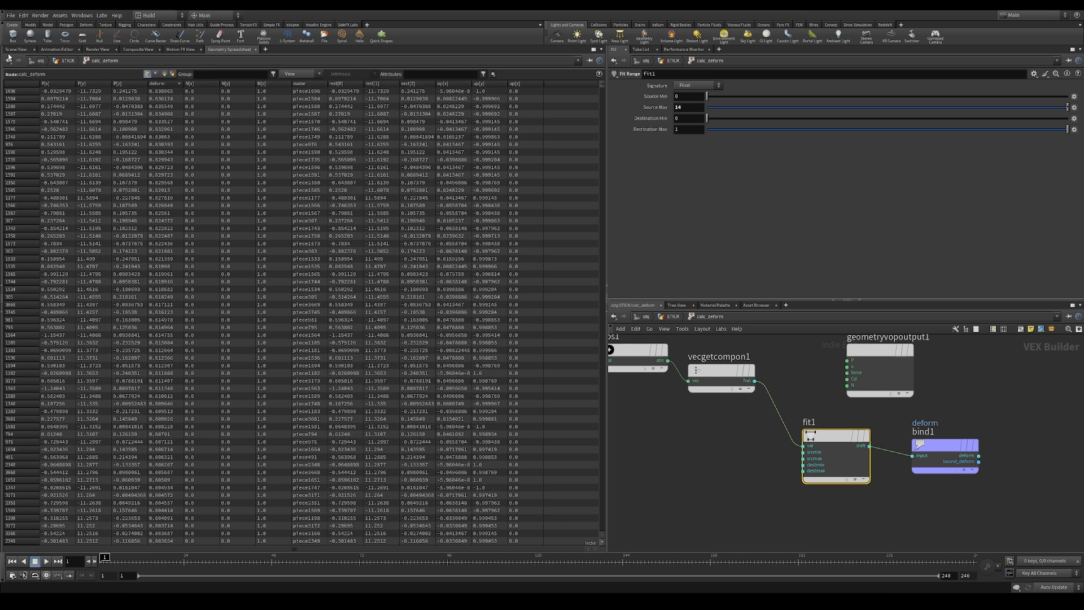
click(15, 49)
mouse_move(829, 438)
mouse_down()
mouse_move(791, 427)
mouse_move(814, 426)
mouse_up()
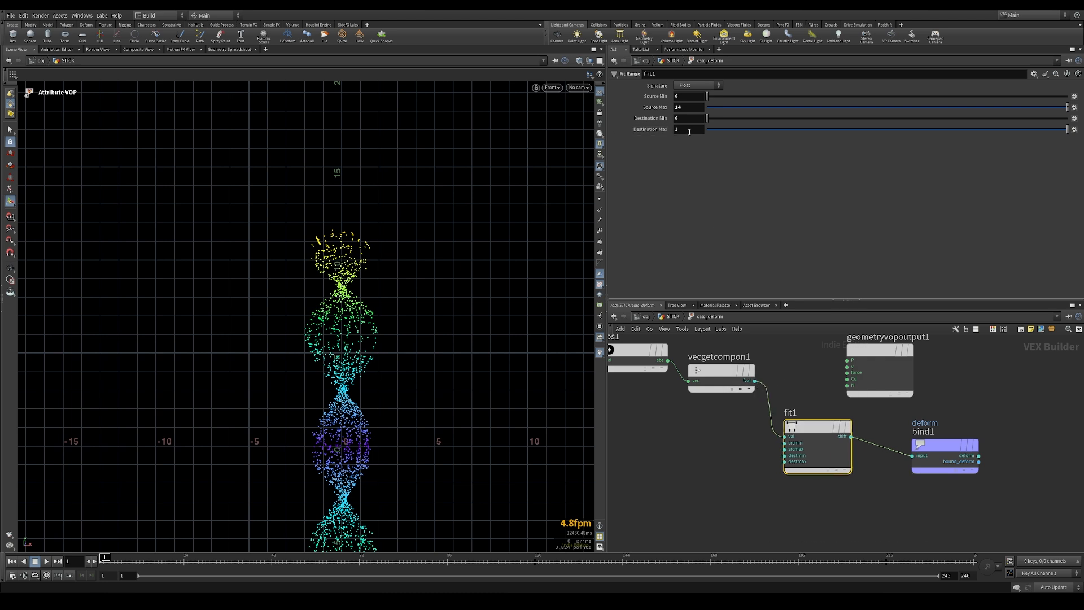
Step: Set the twist1 node's twist to Scale by Attribute, using deform as the twist attribute, and inspect it in perspective
click(674, 317)
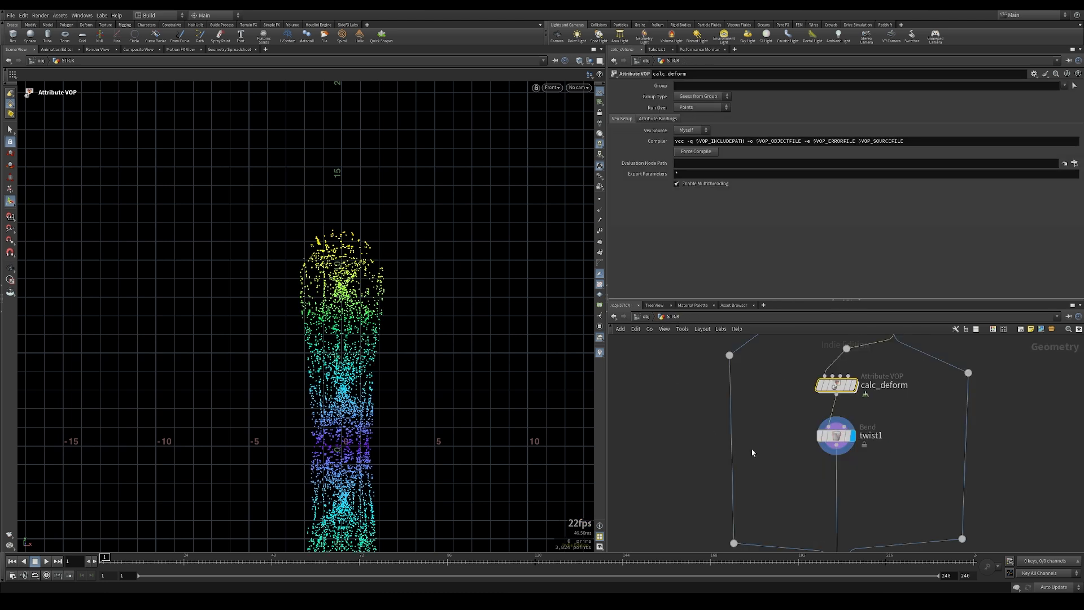
click(835, 436)
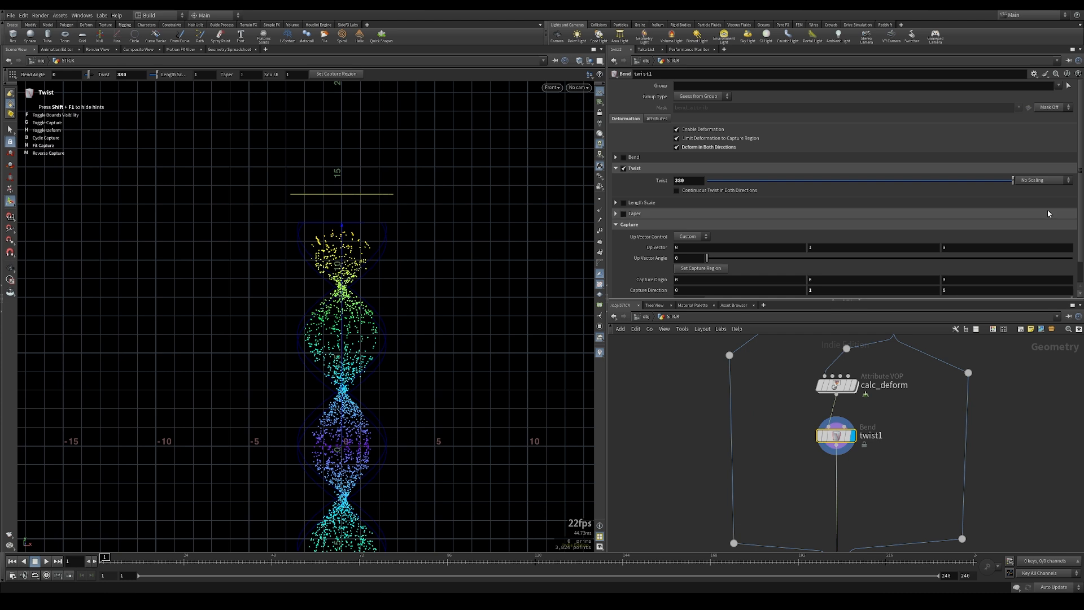
click(1035, 183)
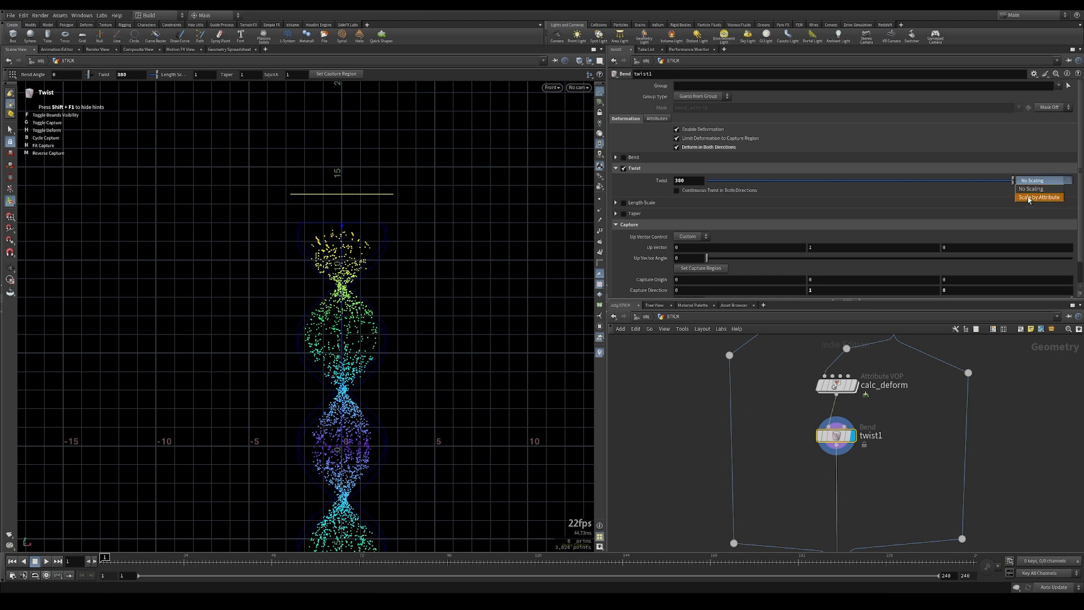
click(1031, 200)
double_click(725, 193)
text(deform)
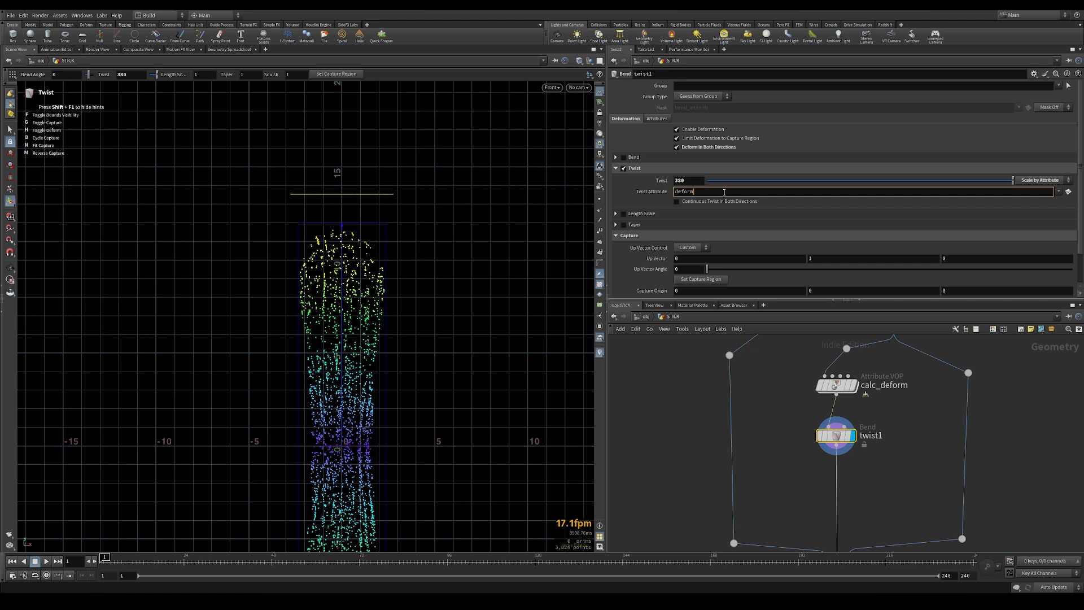
key(Return)
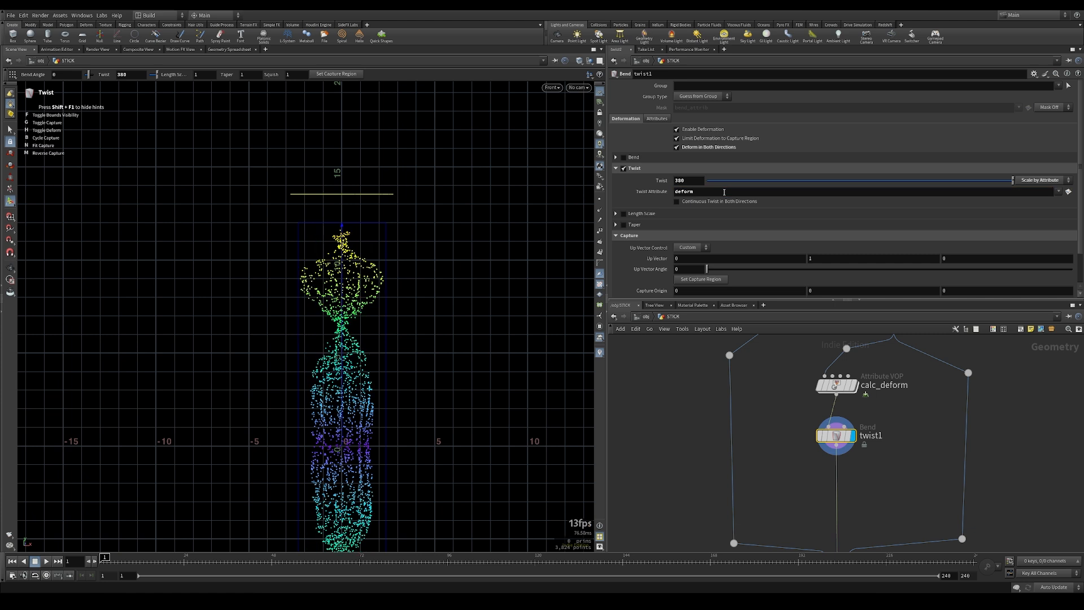
key(space+1)
alt+drag(390, 370, 435, 386)
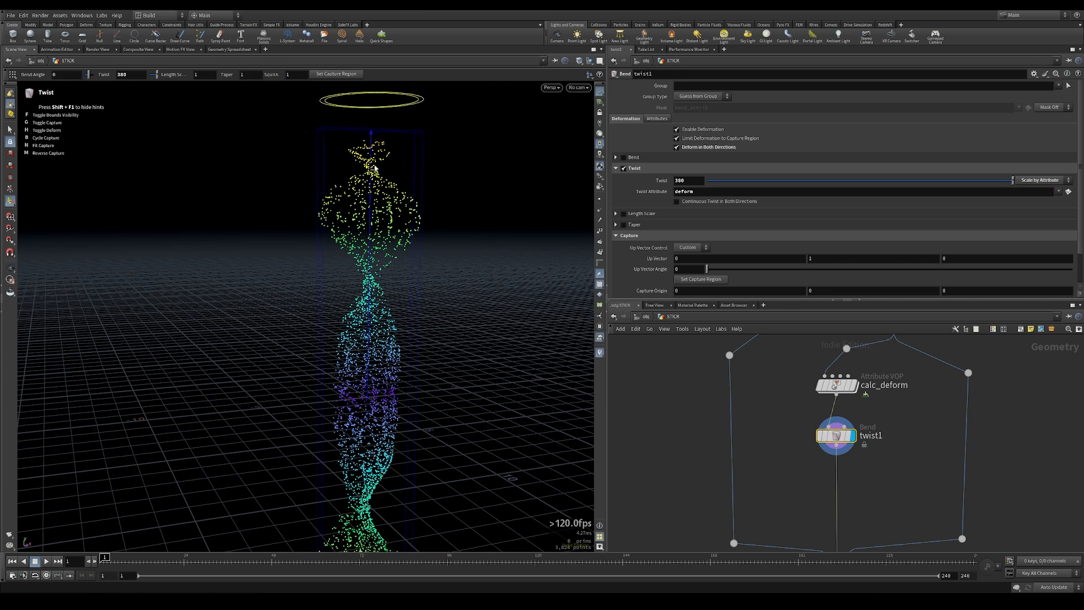
Step: Inside calc_deform, set the Fit Range node's Source Min to 0.9 and Source Max to 13.6
click(837, 389)
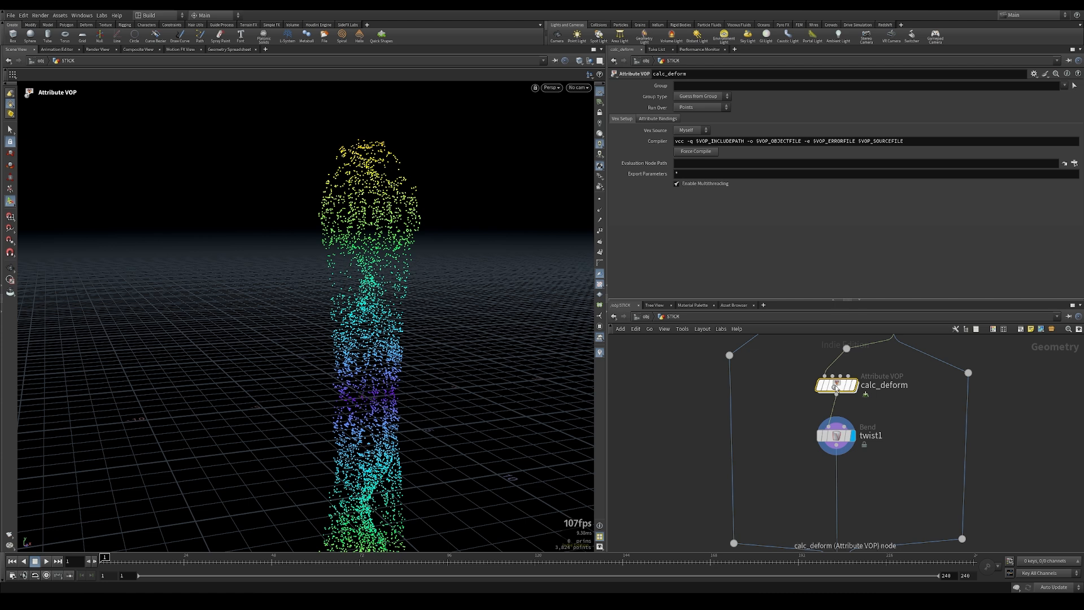
double_click(836, 387)
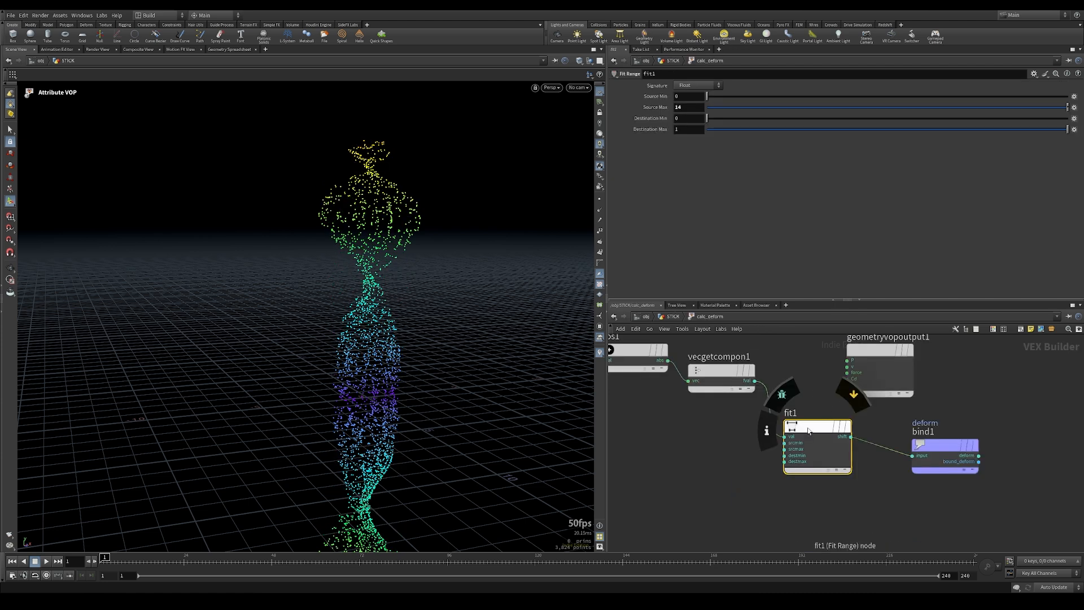
mouse_move(688, 106)
middle_down()
mouse_move(688, 94)
mouse_move(644, 97)
mouse_move(702, 97)
mouse_move(694, 111)
mouse_move(700, 96)
mouse_move(767, 97)
mouse_move(690, 101)
middle_up()
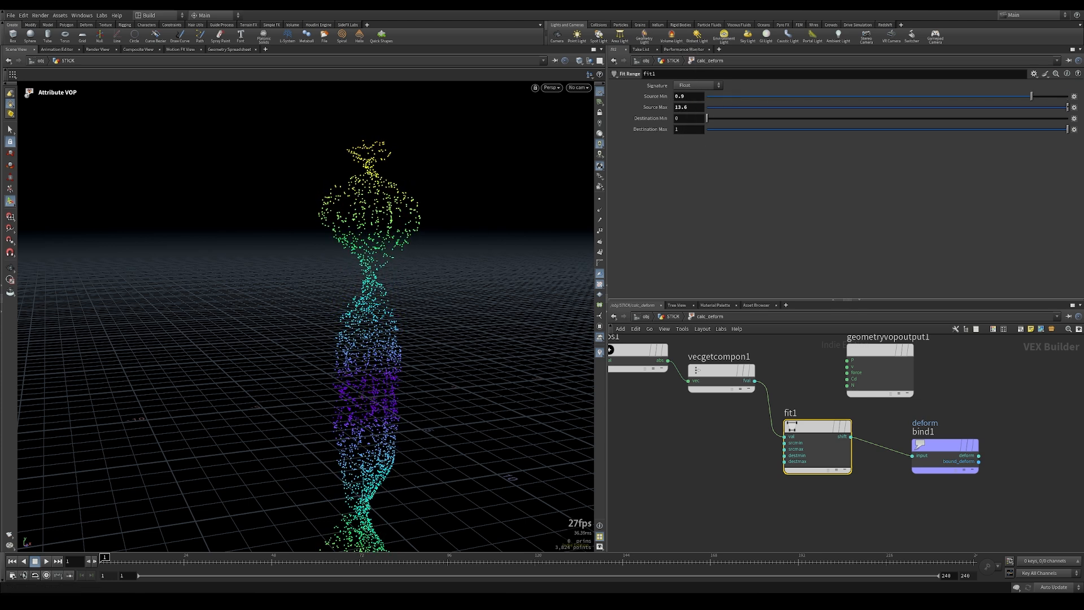
Step: Promote the Fit Range node's srcmin and srcmax inputs to parameters
scroll(787, 446, up, 1)
middle_drag(787, 446, 868, 434)
right_click(865, 432)
right_click(864, 432)
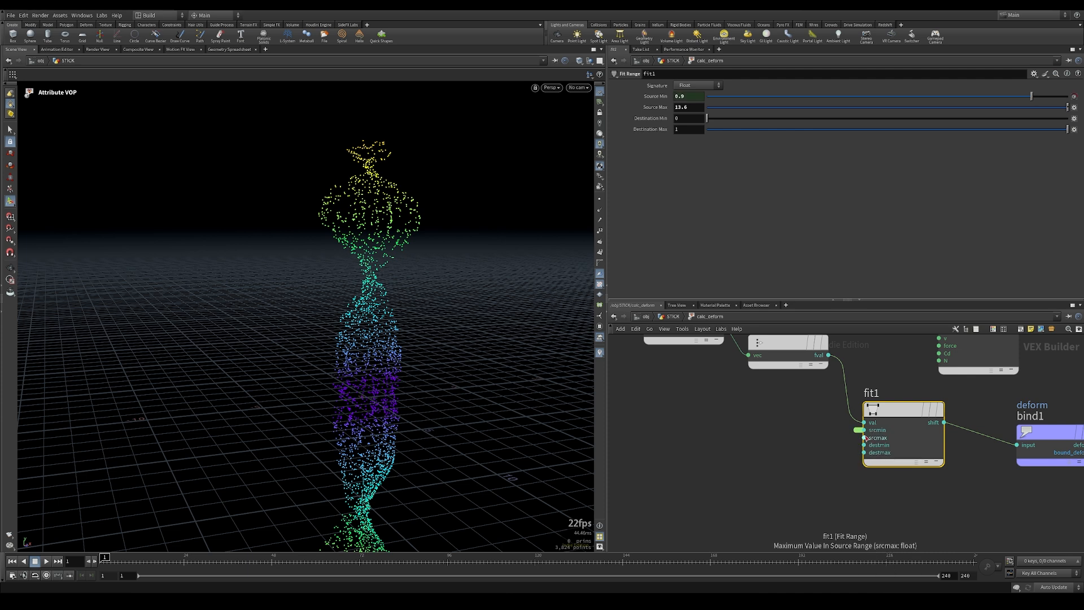
right_click(864, 433)
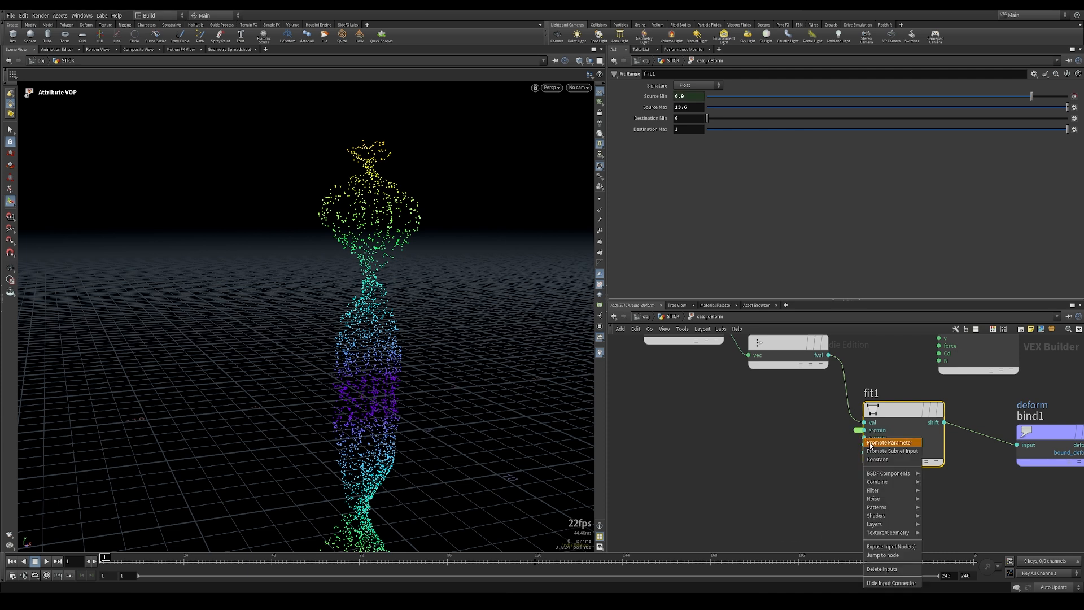
click(889, 443)
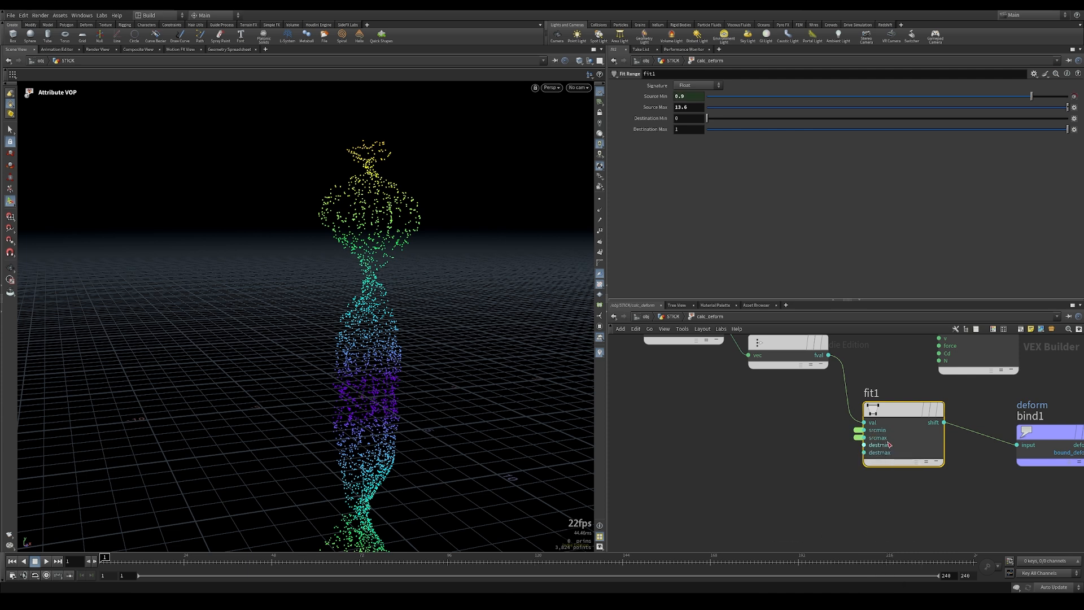
Step: Expose the promoted srcmin and srcmax parameter nodes and arrange them beside the Fit Range node
drag(898, 415, 845, 427)
scroll(902, 449, down, 2)
middle_drag(937, 416, 1024, 417)
right_click(1032, 414)
click(1057, 425)
drag(998, 431, 930, 429)
Step: Label the srcmin parameter Pmin and reset its default value to 0
click(934, 398)
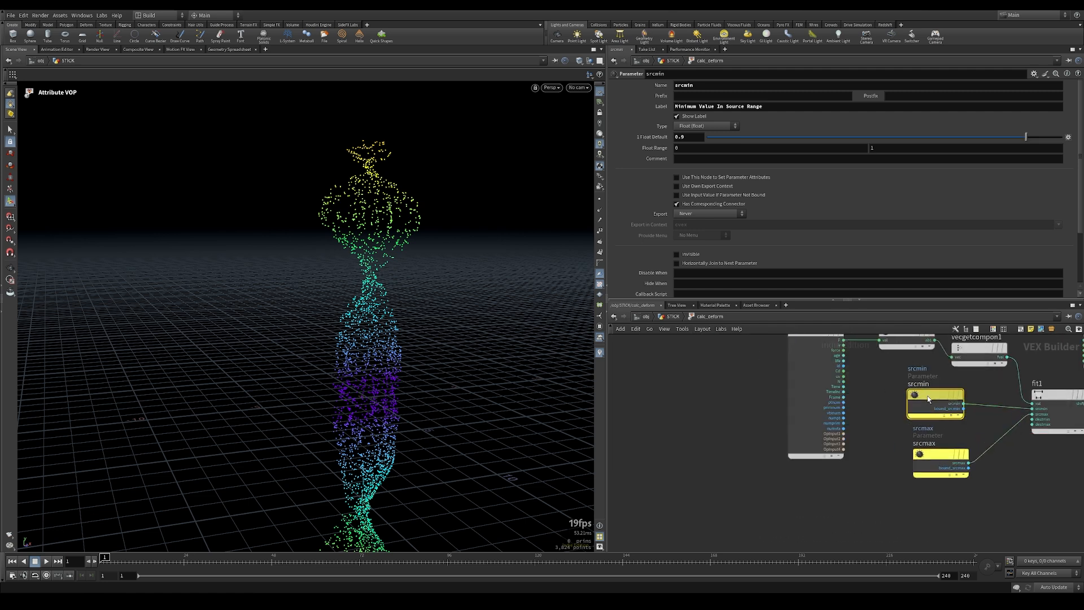
click(792, 105)
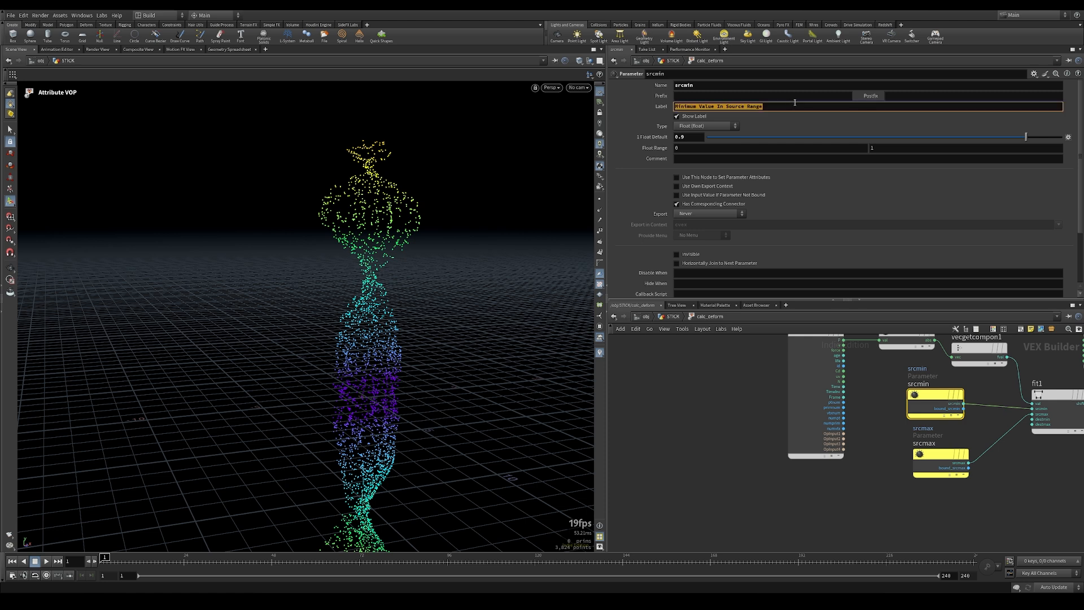
text(Pmin)
key(Return)
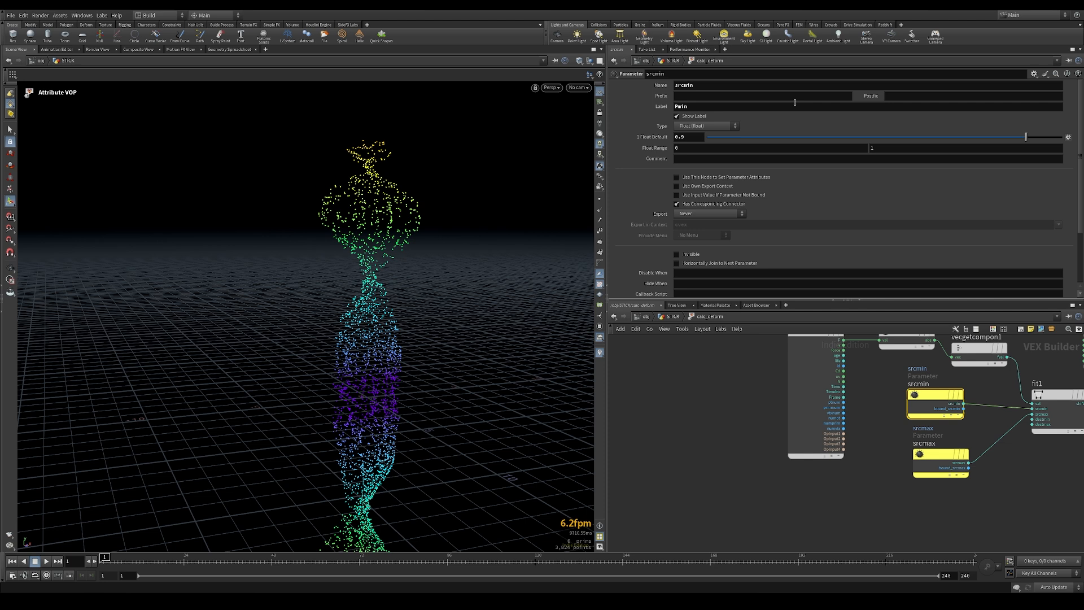
ctrl+middle_click(670, 137)
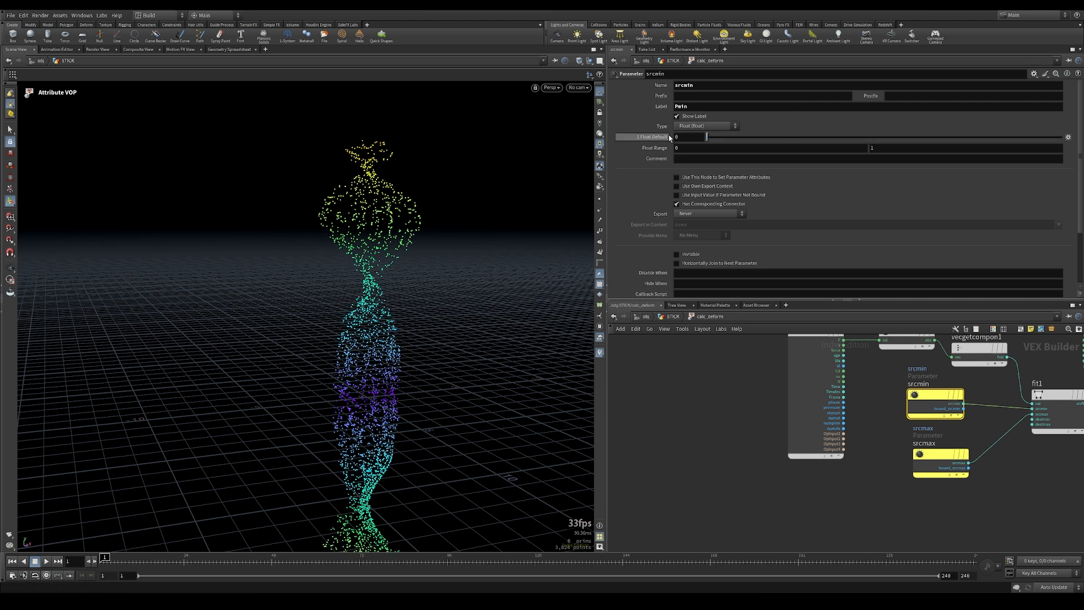
Step: Label the srcmax parameter Prange and set its default value to 0
drag(932, 455, 926, 454)
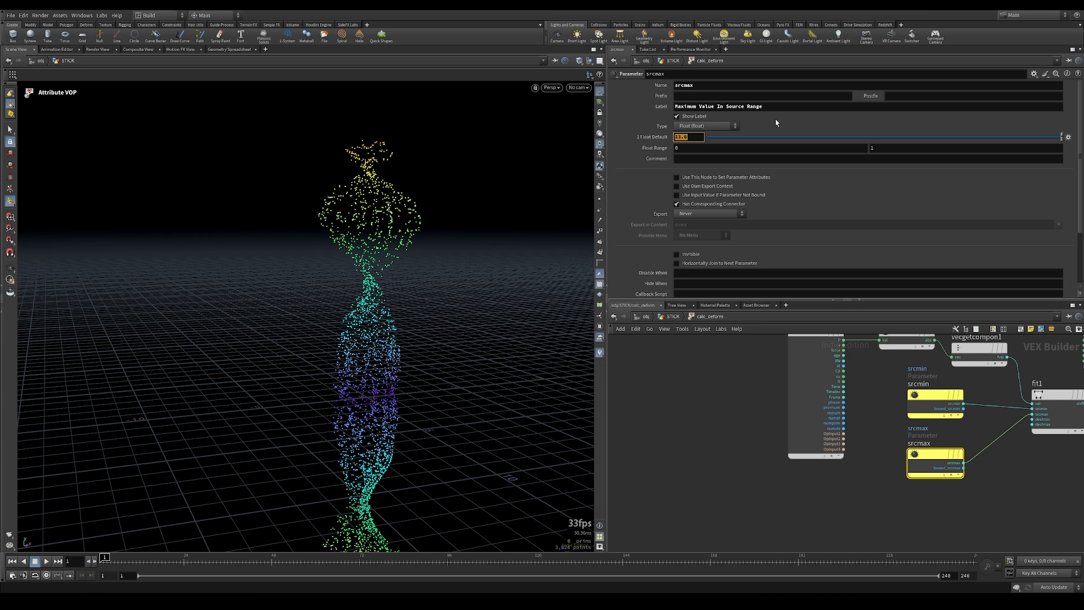
click(789, 109)
text(Pr)
key(Return)
drag(788, 136, 706, 137)
Step: Create an Add node that sums the srcmin and srcmax parameters, and tidy the nodes around it
middle_drag(925, 506, 765, 477)
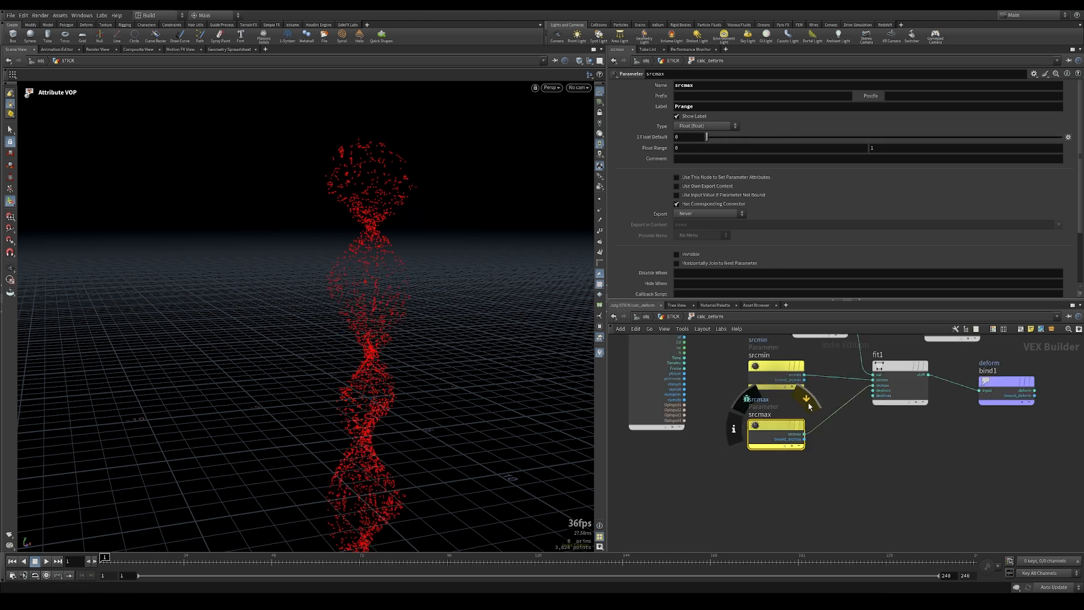
key(Tab)
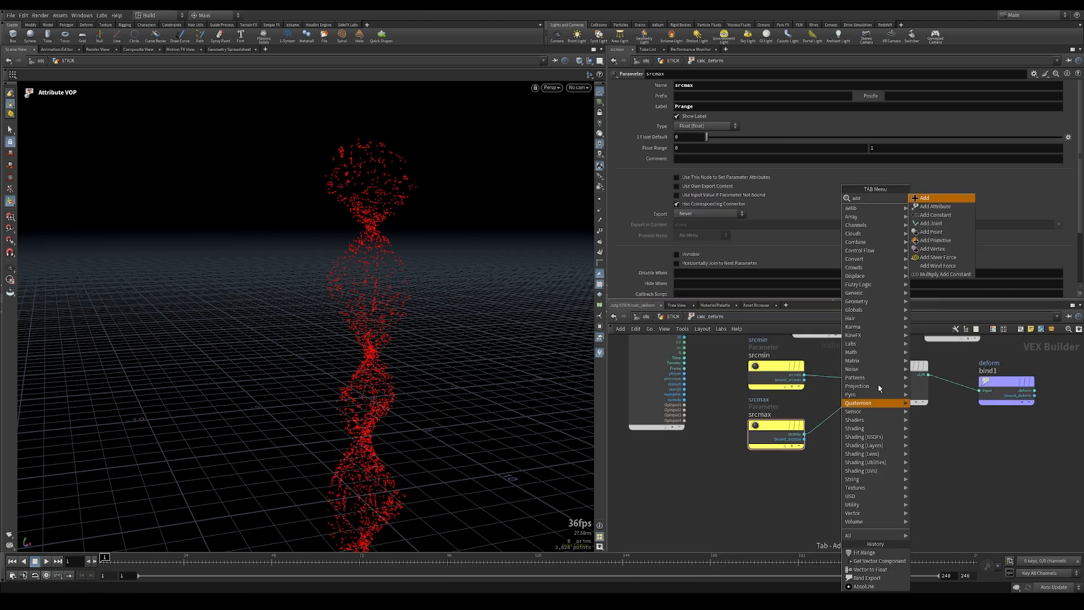
click(937, 198)
click(803, 375)
click(844, 450)
click(804, 433)
click(845, 454)
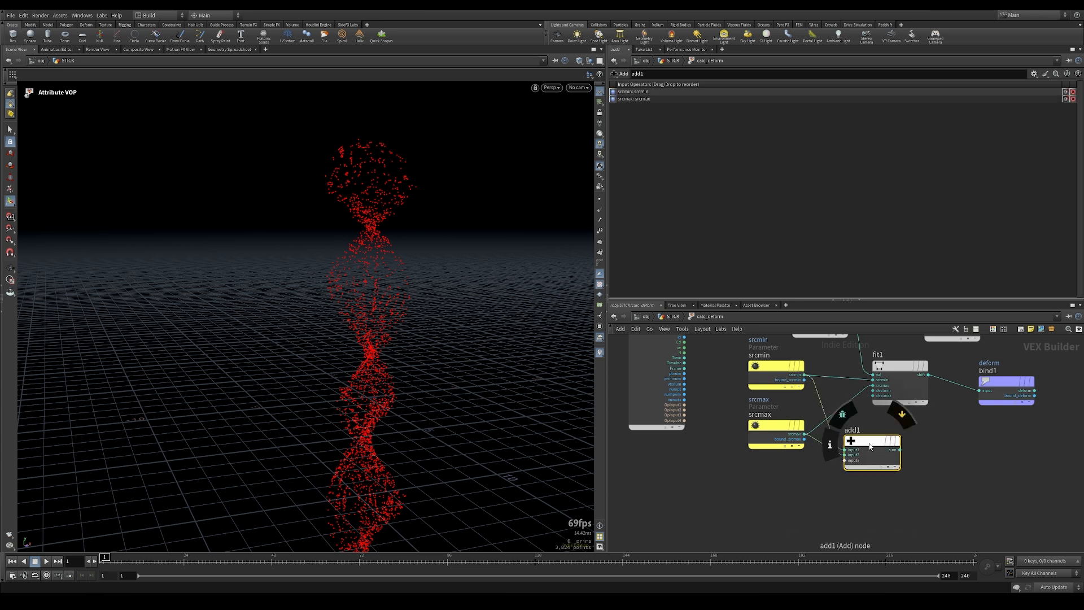
drag(771, 424, 735, 423)
drag(874, 449, 823, 452)
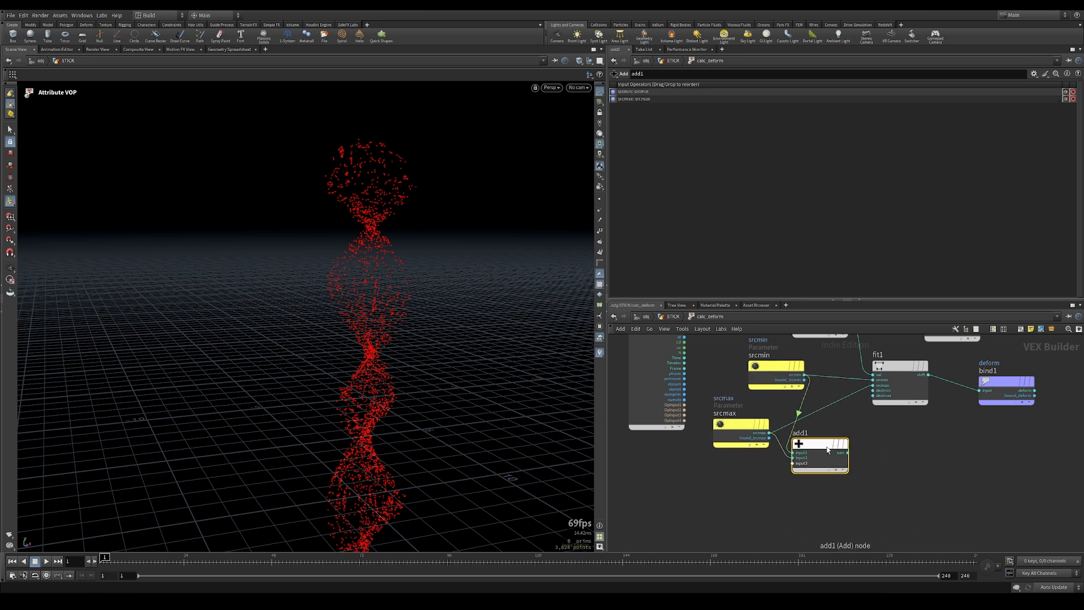
Step: Connect the Add node's sum to the Fit Range node's srcmax input
click(848, 453)
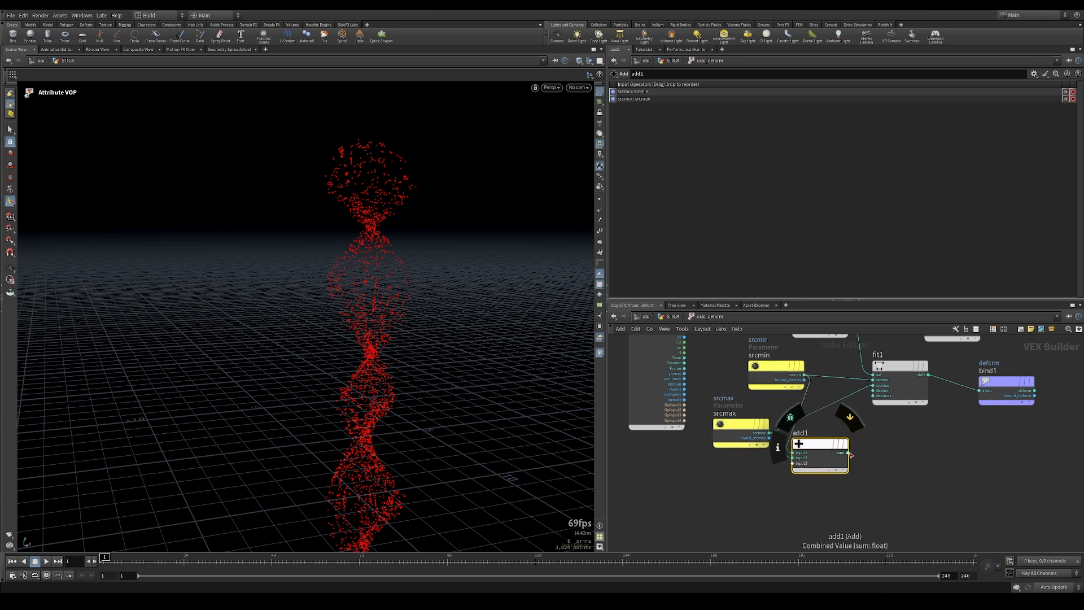
click(884, 387)
drag(821, 444, 829, 442)
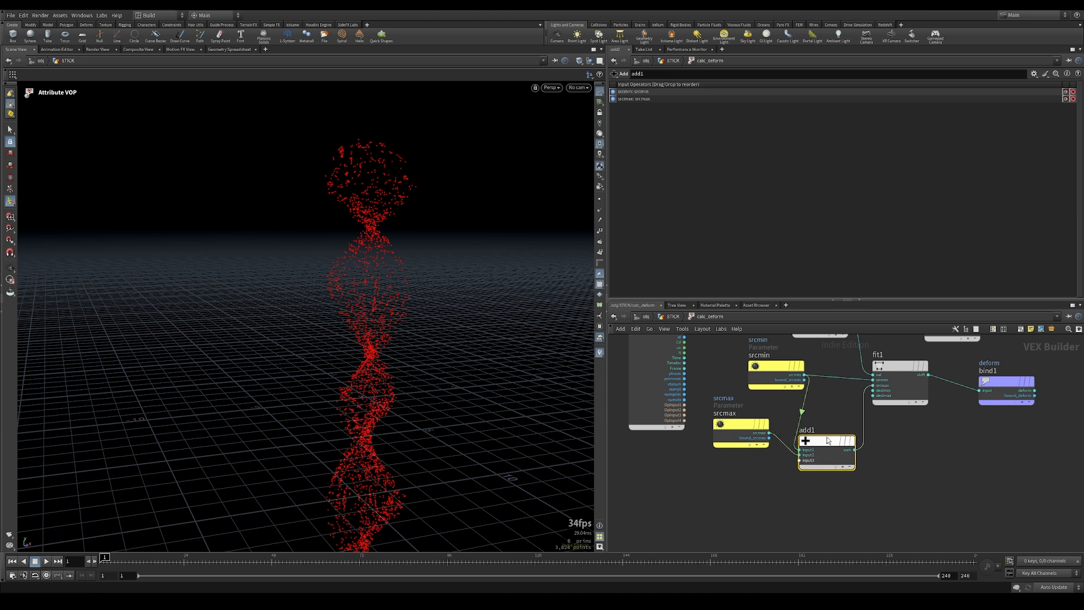
Step: Return to the STICK network and set calc_deform's Prange to 14
click(675, 317)
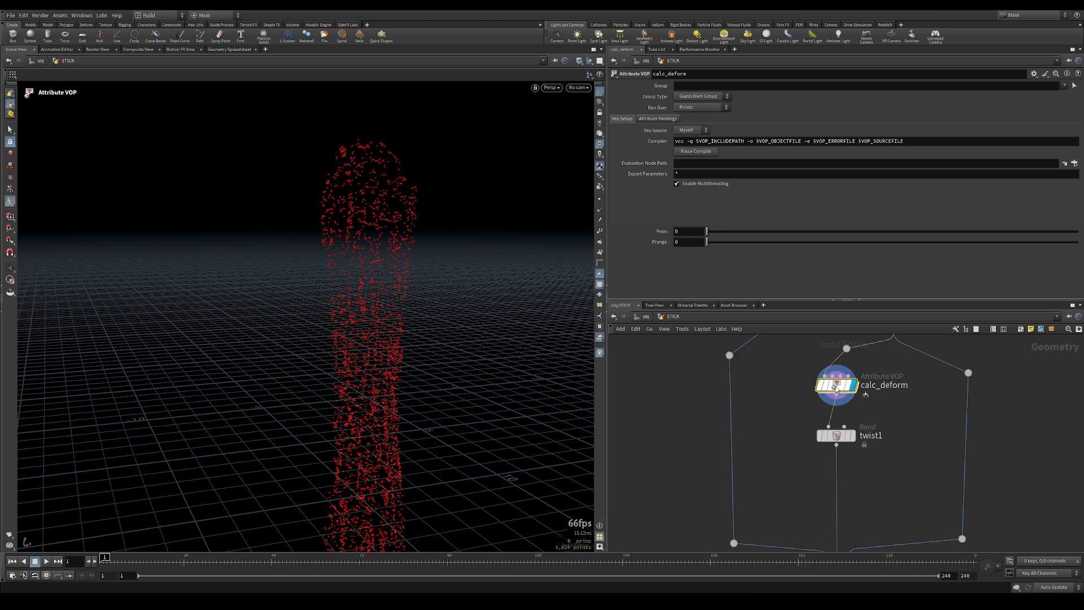
click(686, 243)
key(Return)
alt+drag(395, 282, 425, 259)
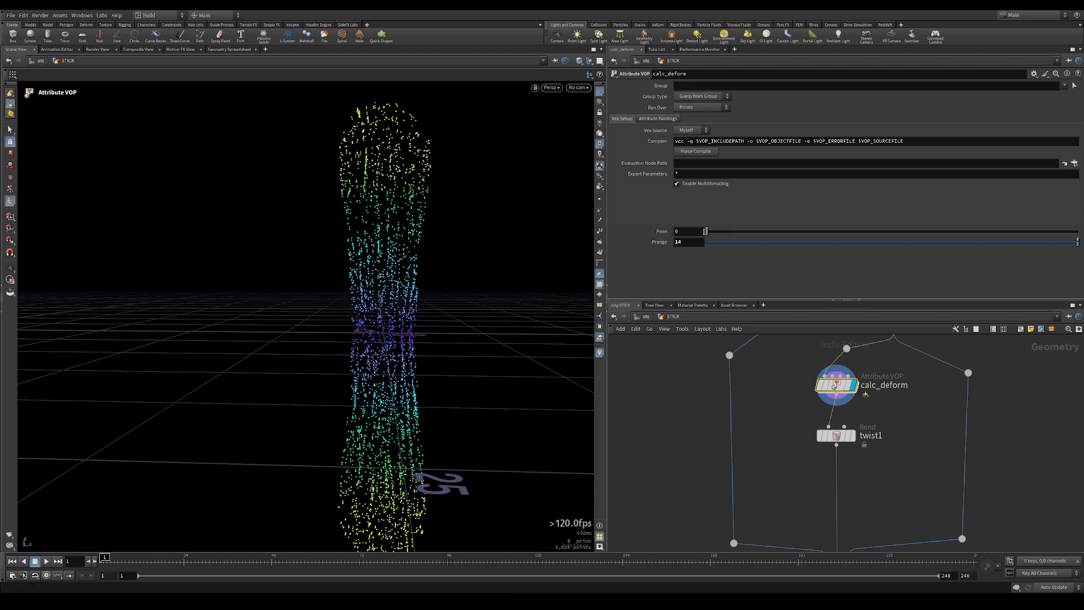
Step: Set calc_deform's Pmin to -3 and keyframe it at frame 1
middle_drag(687, 233, 621, 215)
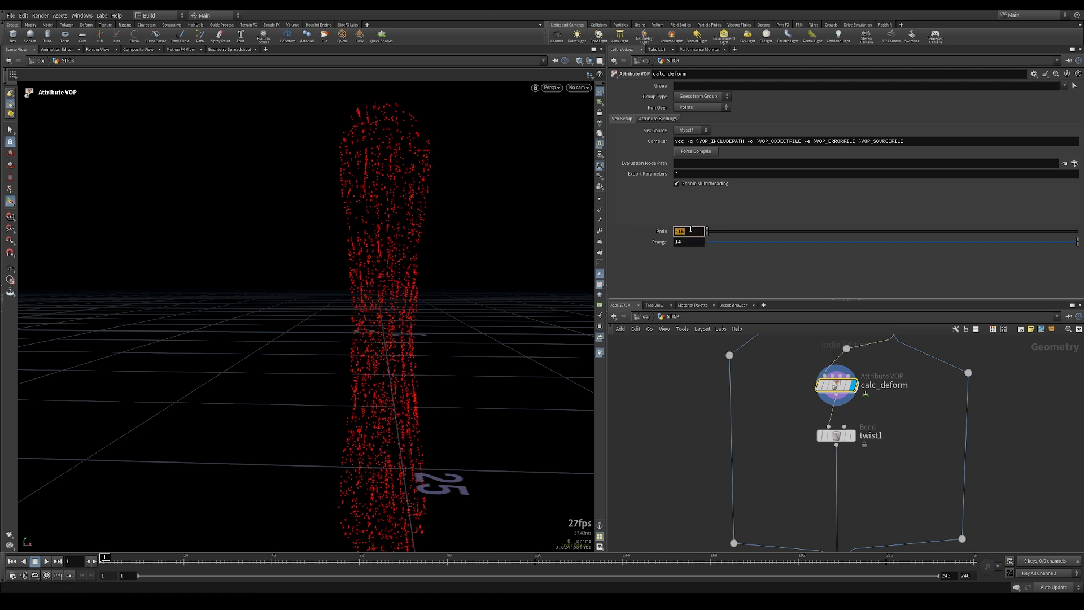
text(-3)
key(Return)
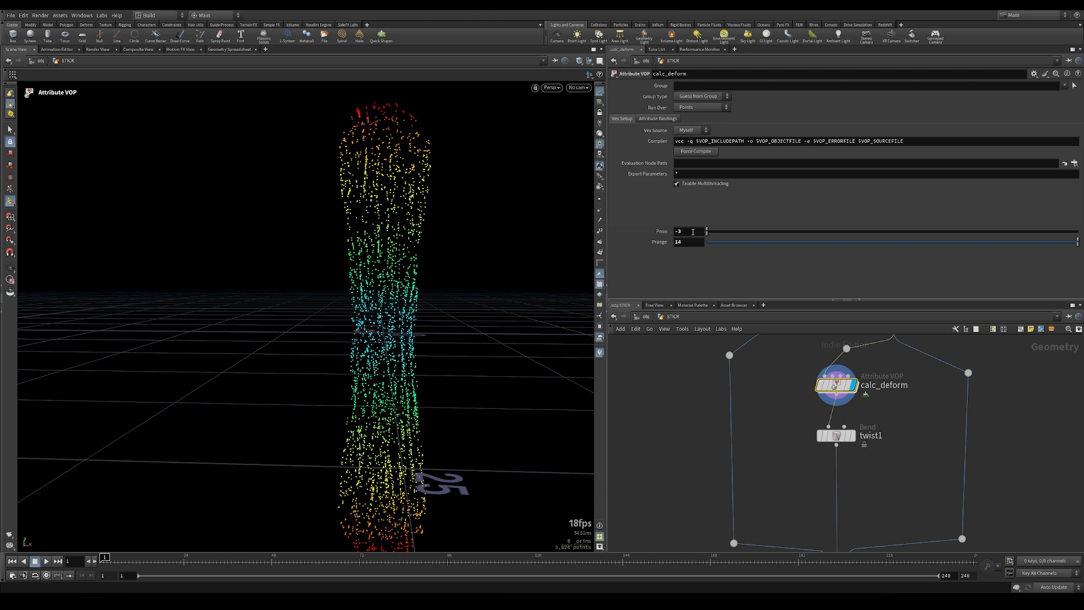
alt+click(664, 235)
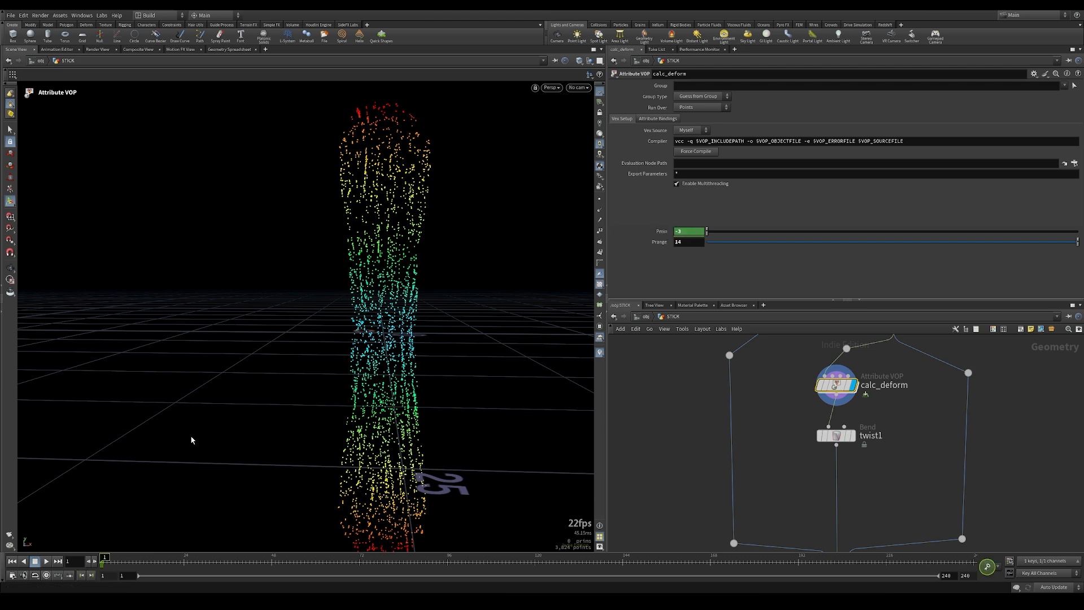
Step: Set the global animation frame rate to 25 FPS and apply it
click(13, 574)
drag(64, 379, 230, 280)
double_click(214, 303)
text(25)
key(Return)
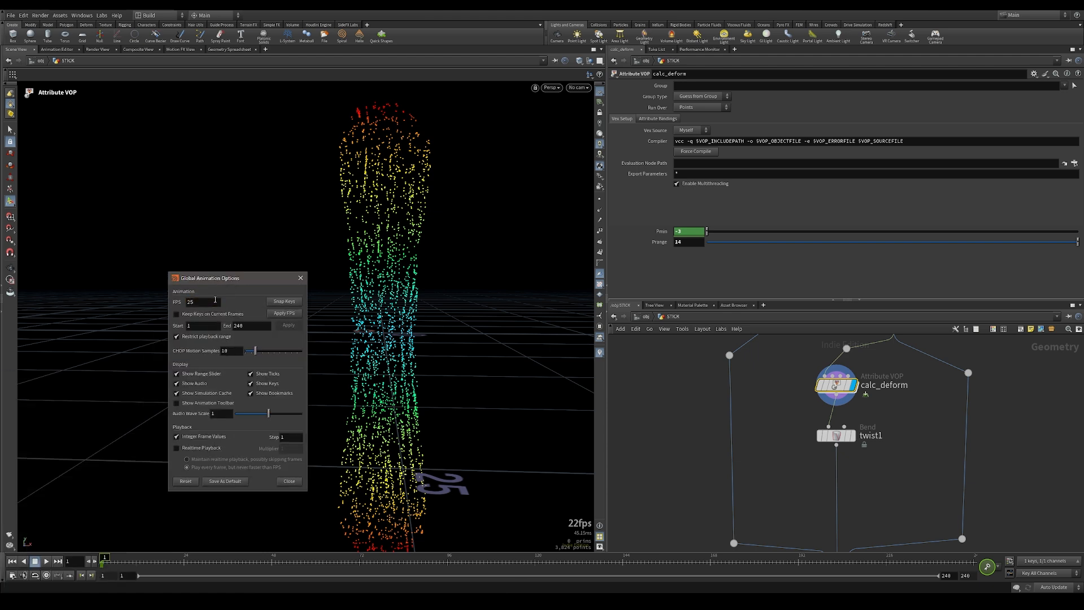
click(286, 316)
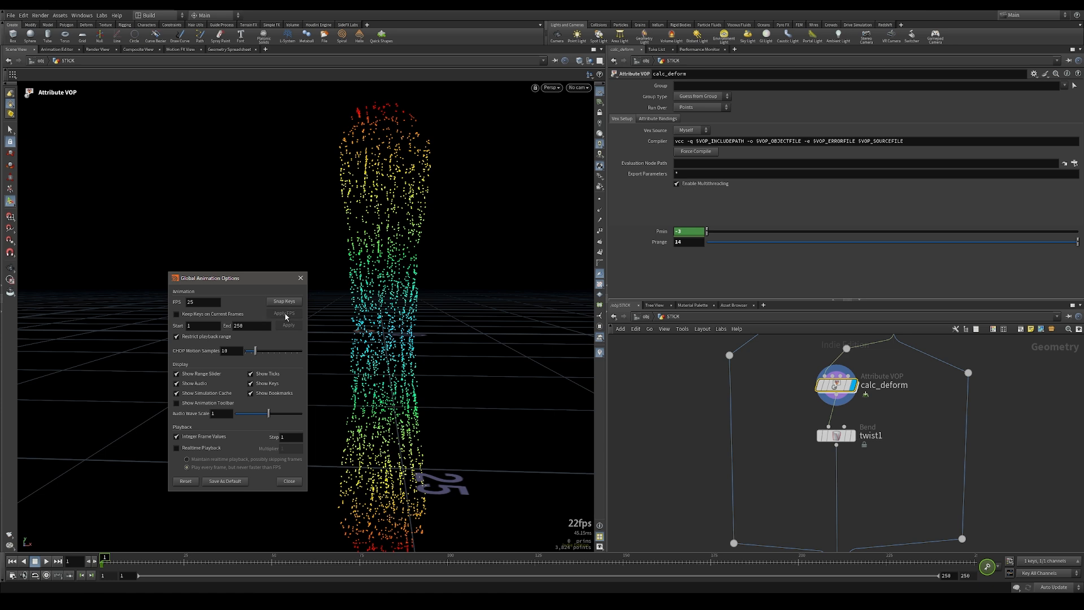
Step: Extend the animation's end frame to 800, apply it, and close the global animation options
double_click(258, 328)
text(800)
key(Return)
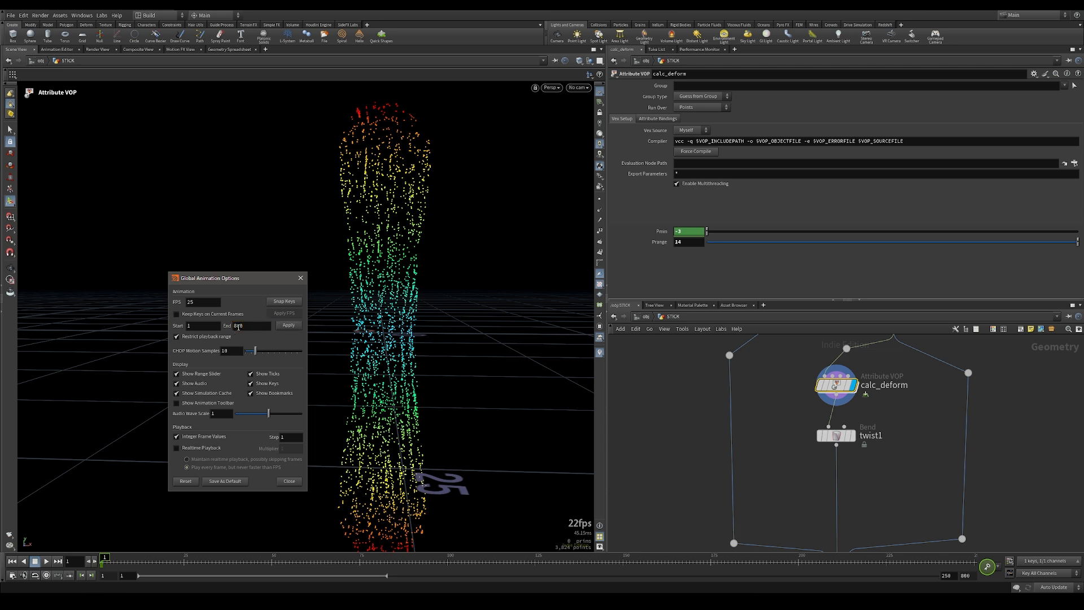
click(289, 327)
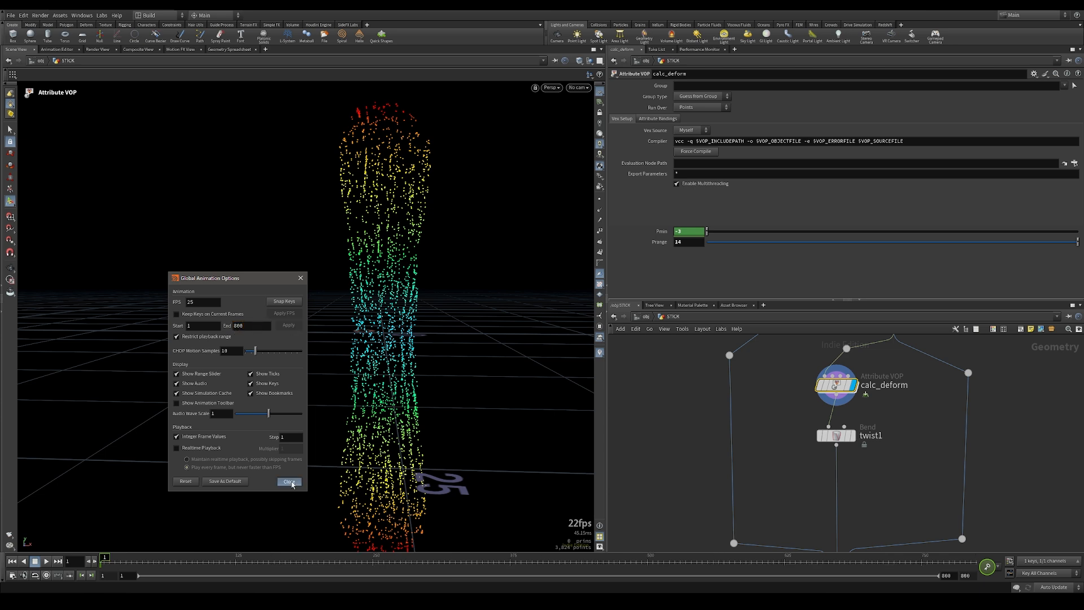
click(289, 481)
Step: Examine Pmin's animation curve with its single keyframe at frame 1
click(147, 557)
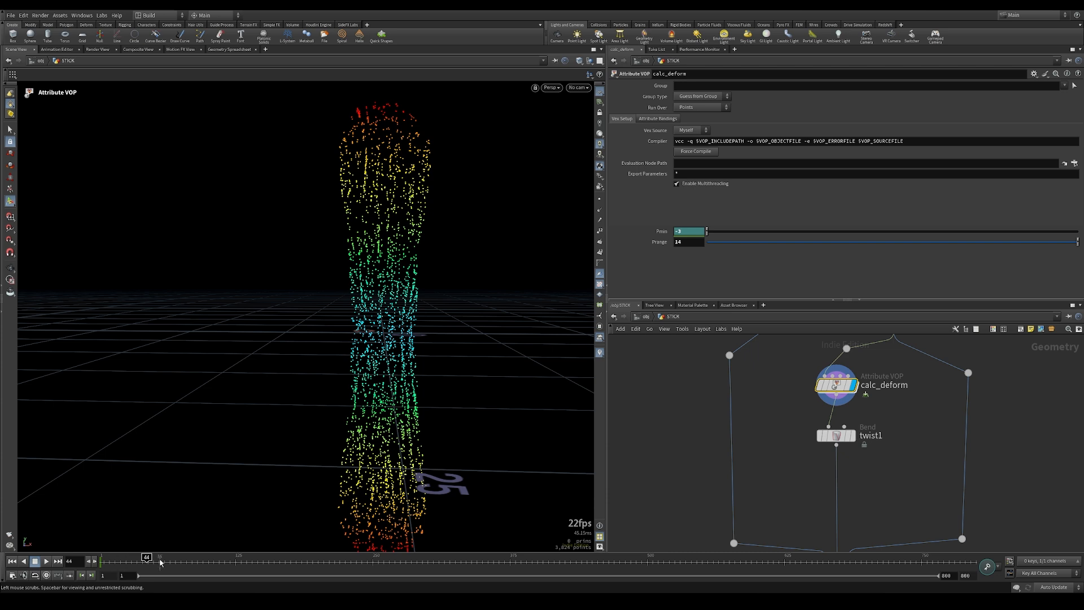
shift+click(684, 231)
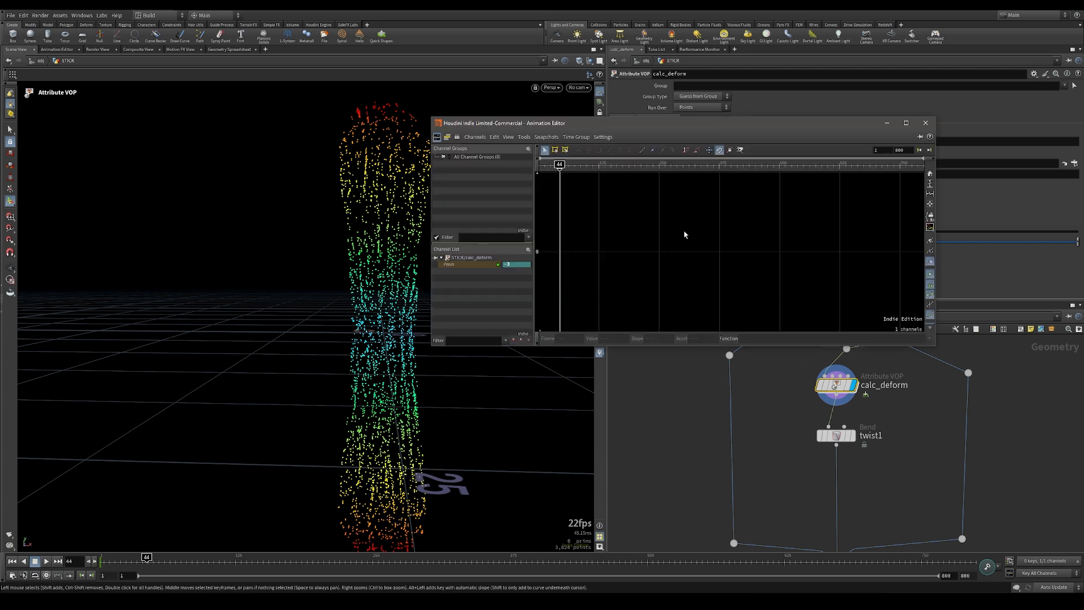
key(h)
drag(656, 257, 725, 313)
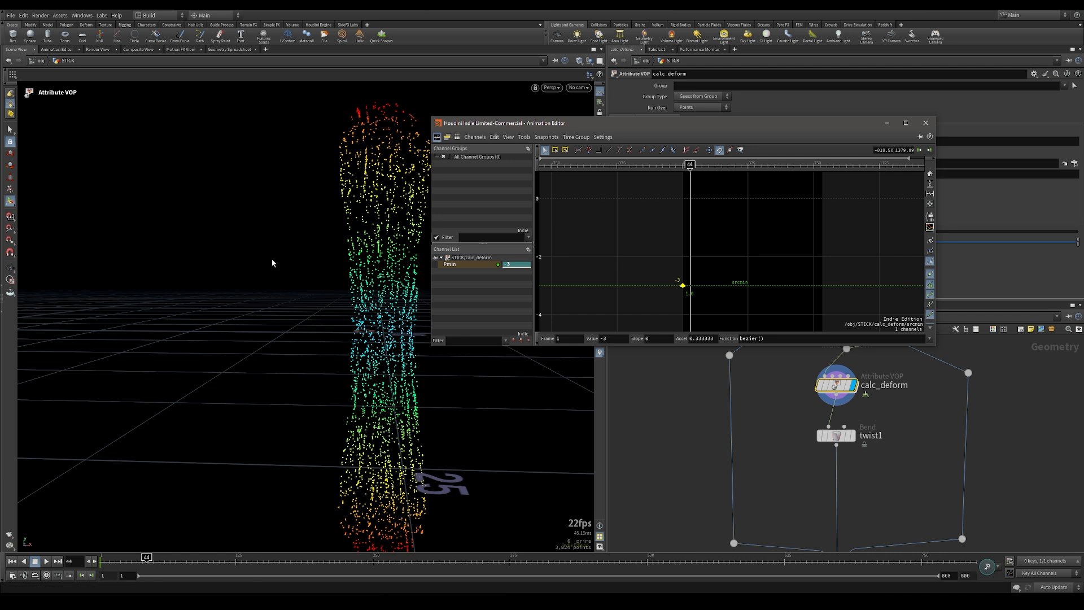
click(925, 122)
Step: At frame 100, raise Pmin to 12 and keyframe it
drag(193, 572, 206, 568)
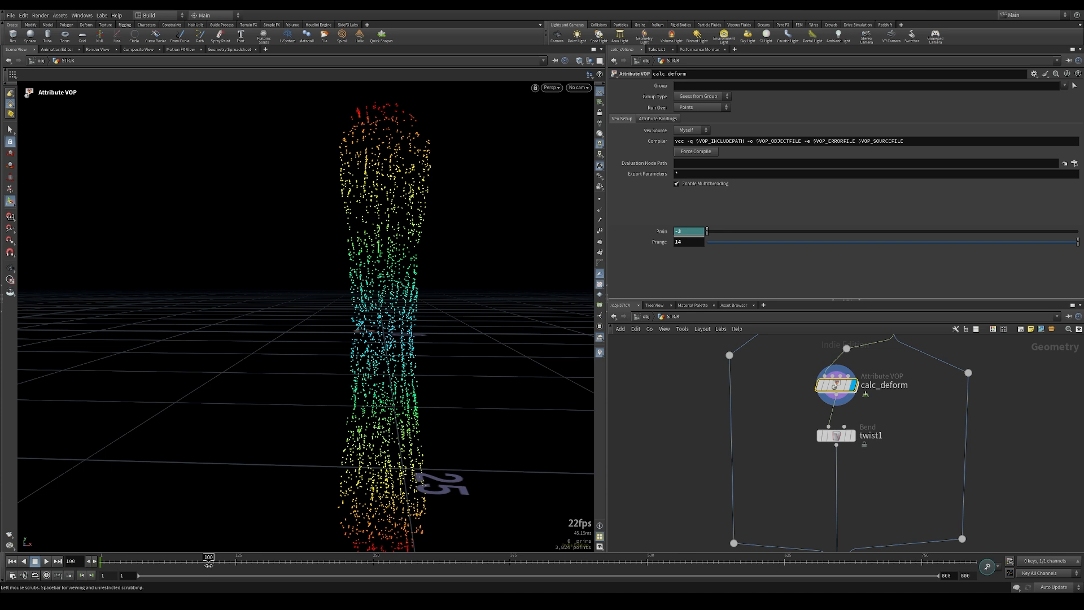
double_click(690, 234)
text(5)
key(Return)
middle_drag(691, 235, 753, 213)
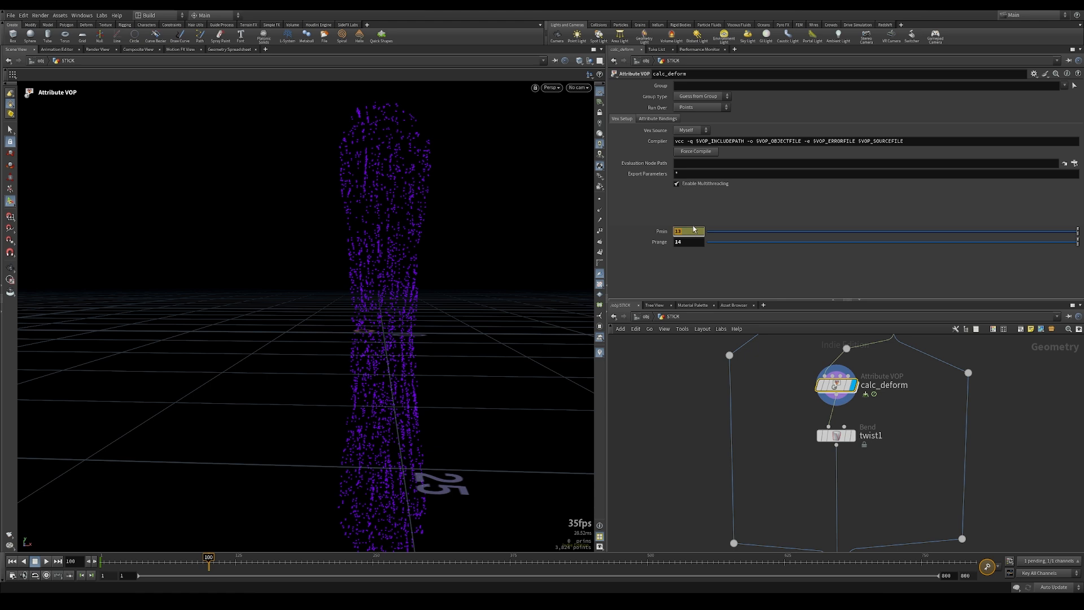
alt+click(694, 229)
Step: Make Pmin's animation curve linear between both of its keyframes and close the Animation Editor
shift+click(694, 231)
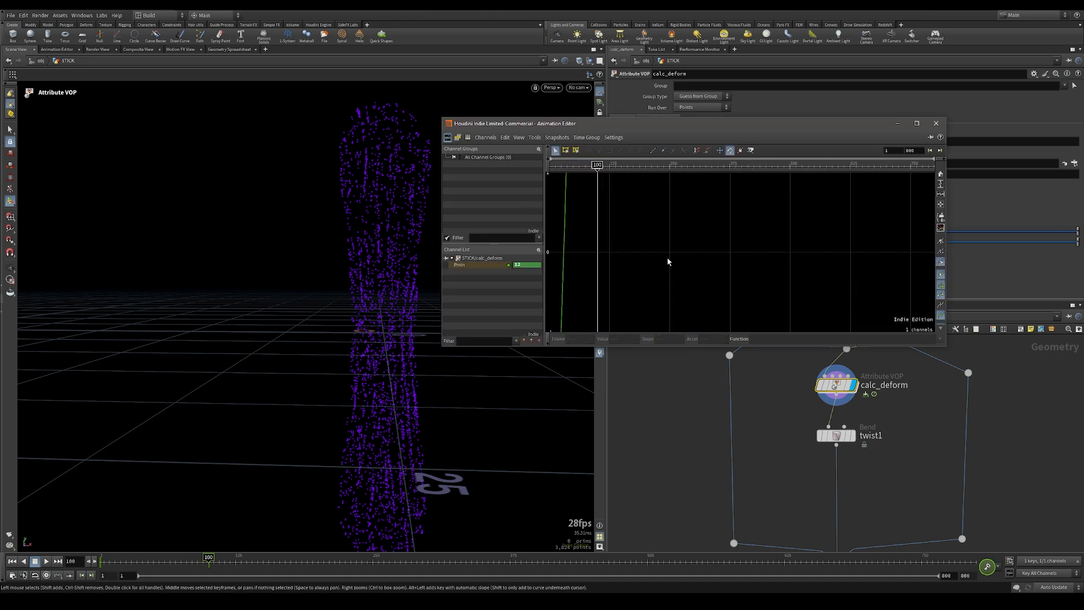
key(h)
right_drag(688, 238, 612, 268)
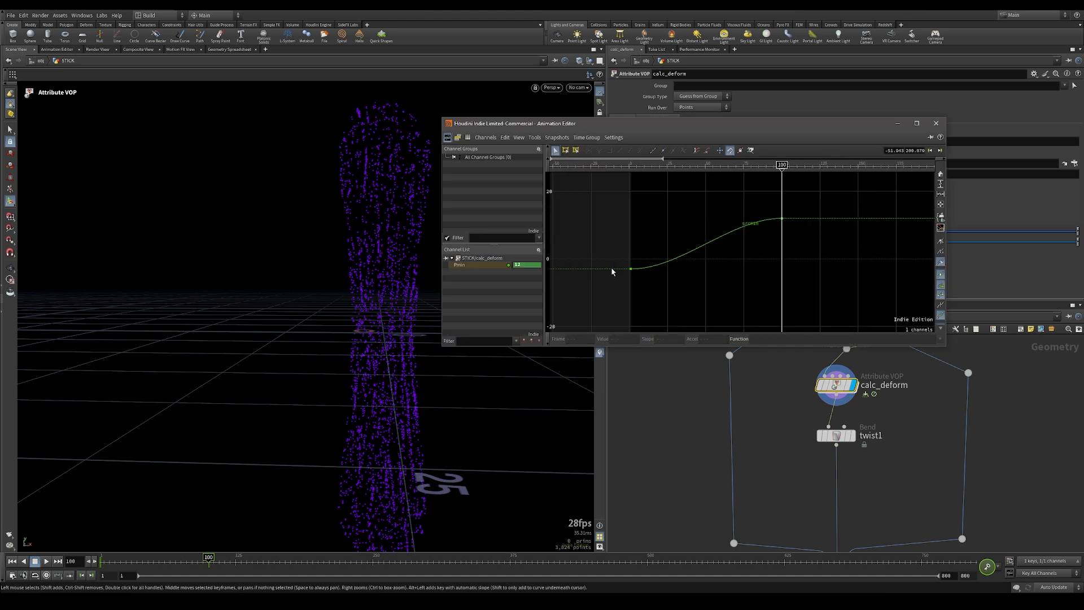
drag(845, 191, 573, 307)
click(593, 183)
drag(593, 186, 842, 324)
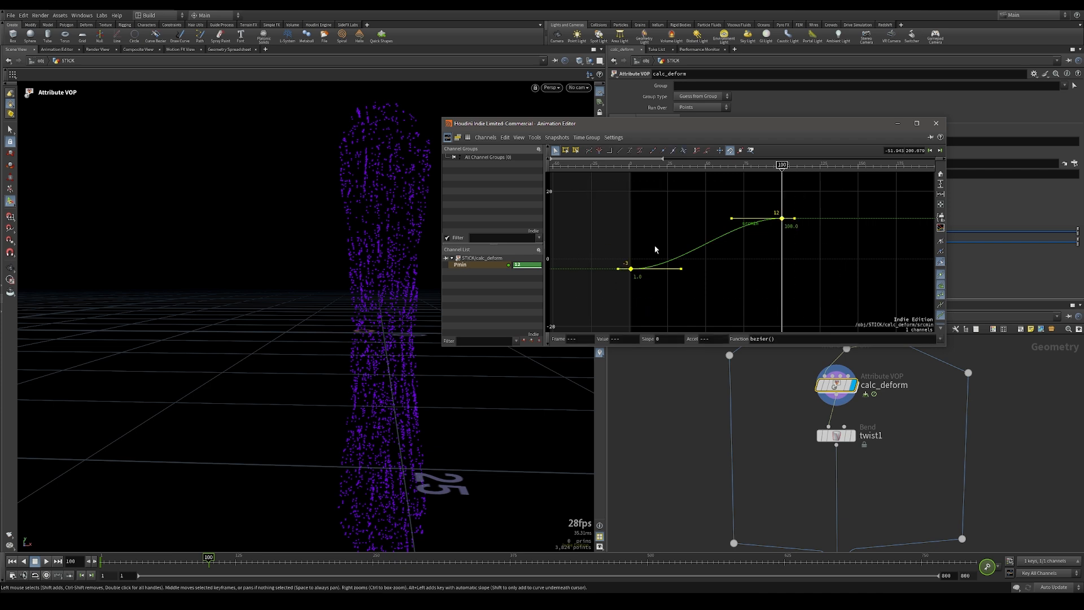
click(940, 339)
click(779, 357)
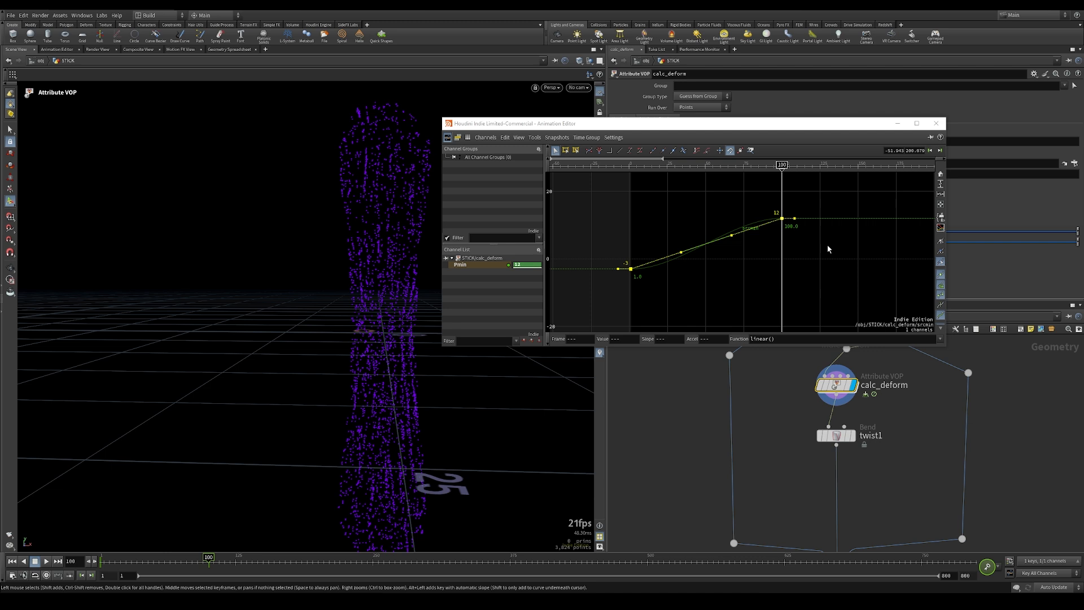
click(936, 123)
Step: Return the timeline to frame 1, and display and select the twist1 node
click(845, 387)
drag(208, 562, 100, 582)
click(851, 436)
click(831, 441)
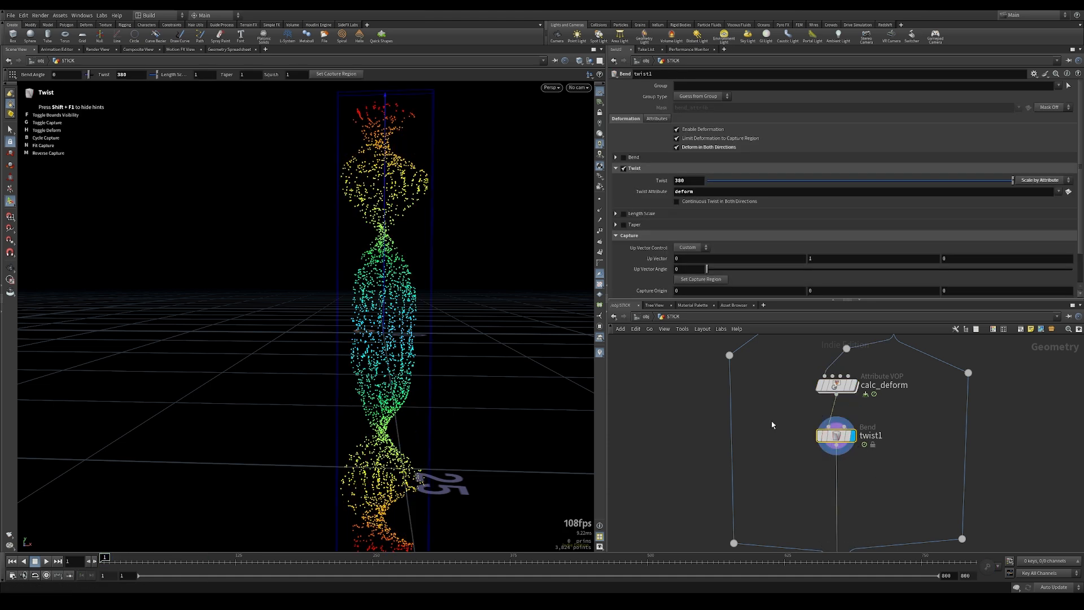
Step: Turn off the deform attribute's color visualization and scrub through the animated twist on the points
click(599, 351)
alt+right_drag(464, 378, 416, 374)
key(Return)
mouse_move(105, 558)
mouse_down()
mouse_move(216, 558)
mouse_move(105, 559)
mouse_up()
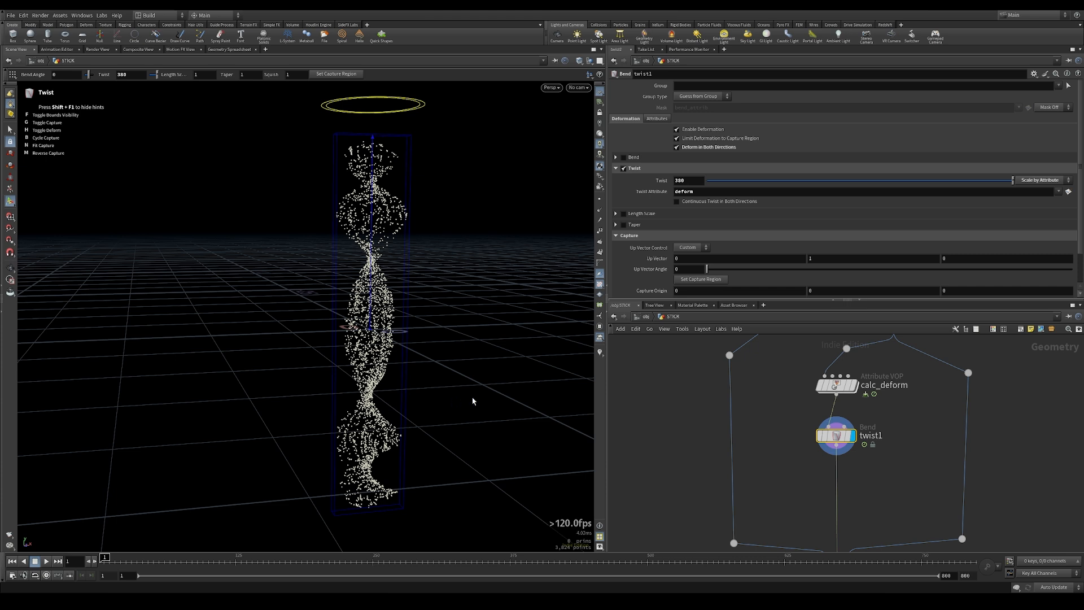
Step: Display and select transformpieces1 to show the twist on the full stick pieces
middle_drag(868, 489, 917, 424)
click(903, 502)
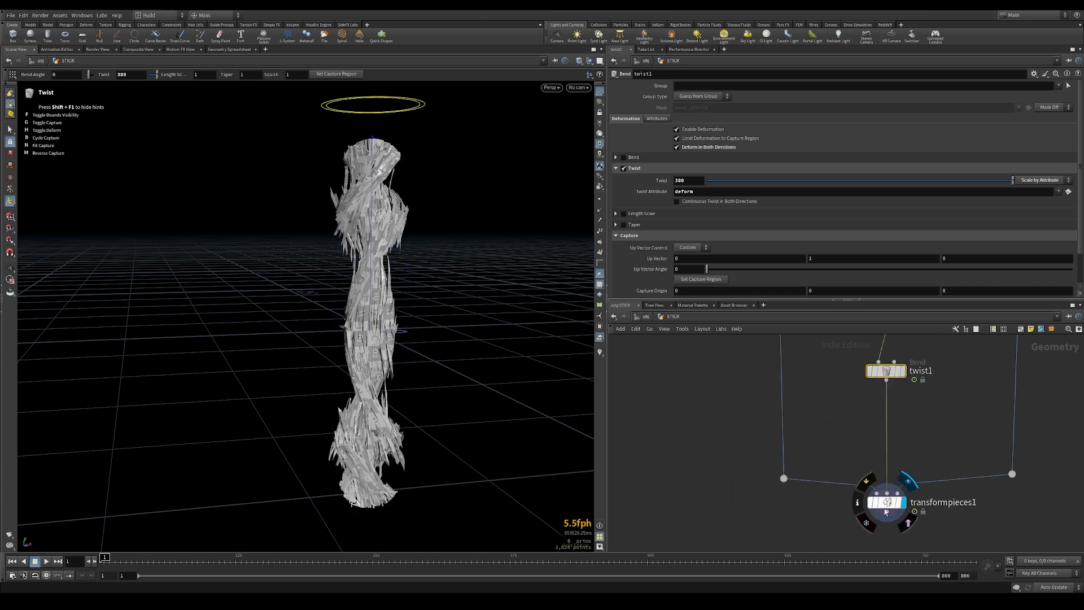
click(886, 502)
alt+drag(426, 406, 359, 333)
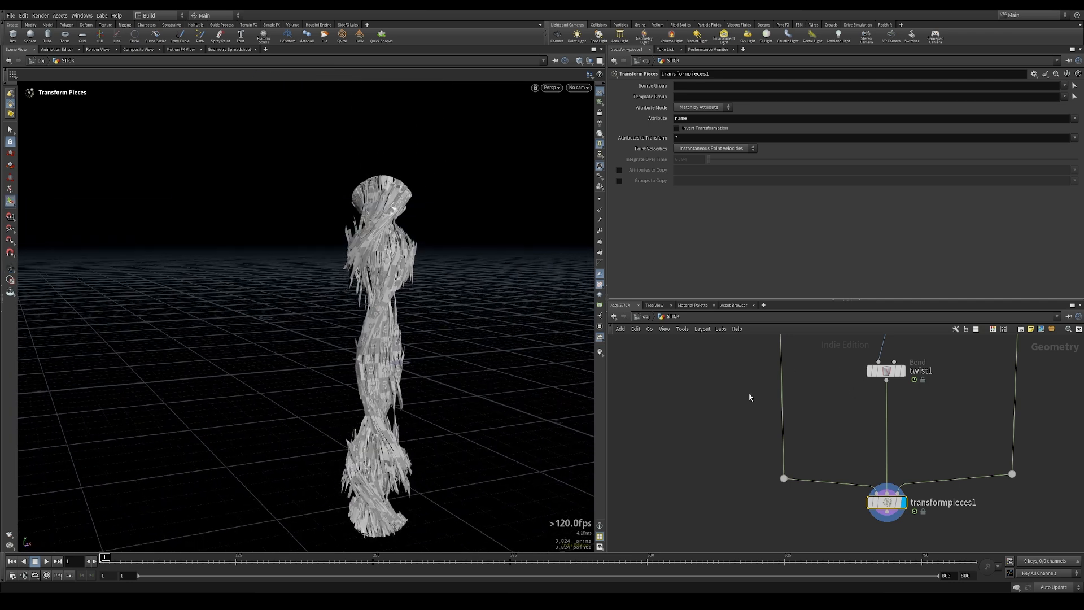
alt+right_drag(476, 427, 316, 395)
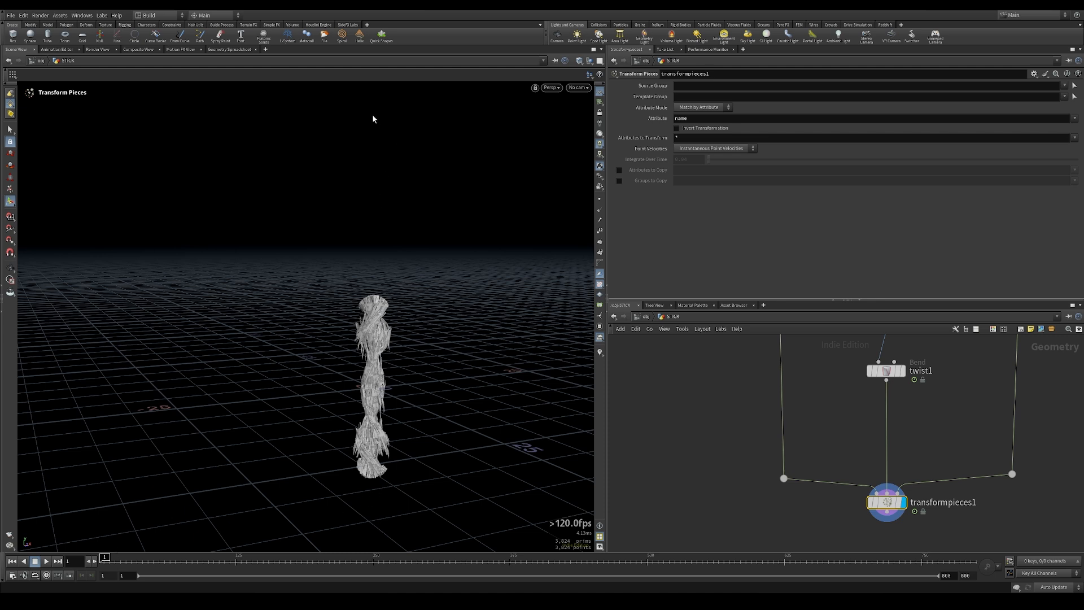
Step: Insert a Point Wrangle between twist1 and transformpieces1
key(Tab)
text(wrangle)
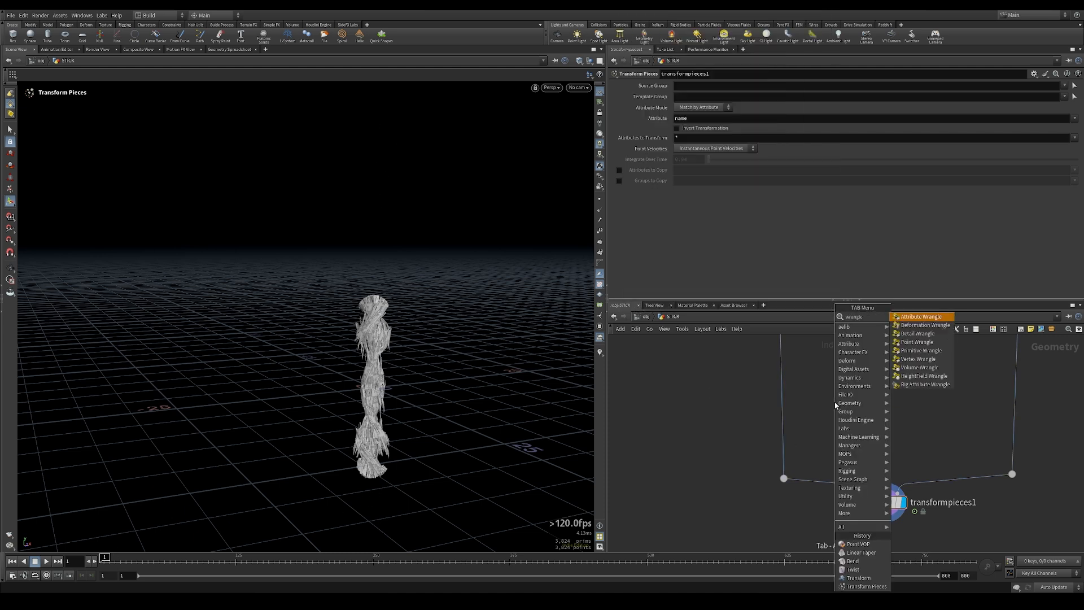
click(920, 343)
click(885, 406)
Step: Declare a deform variable in the point wrangle's VEX code with "float deform = f@deform;"
click(755, 162)
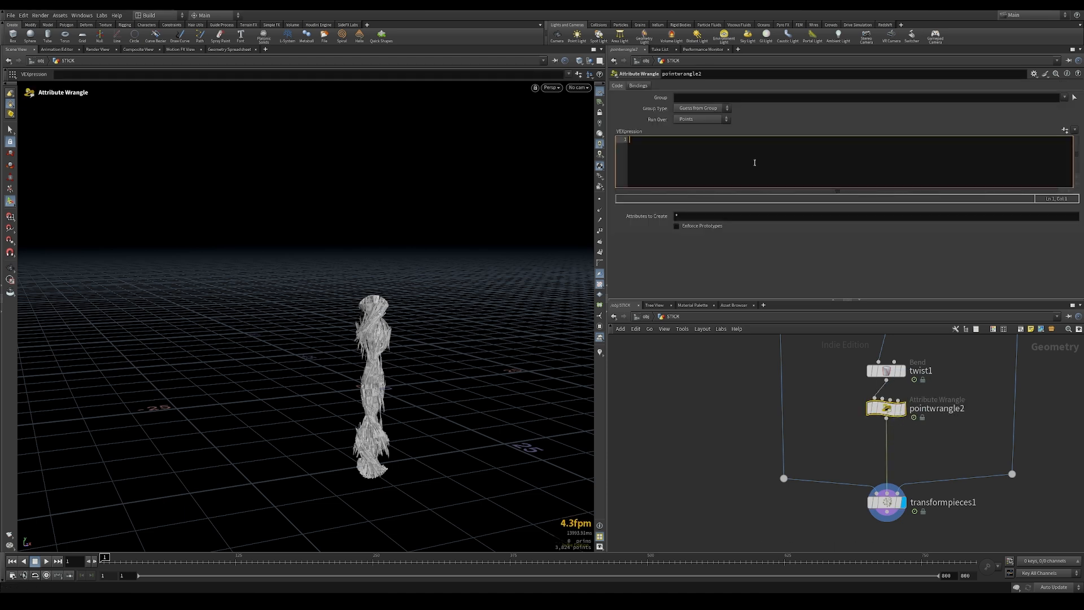
text(float deform)
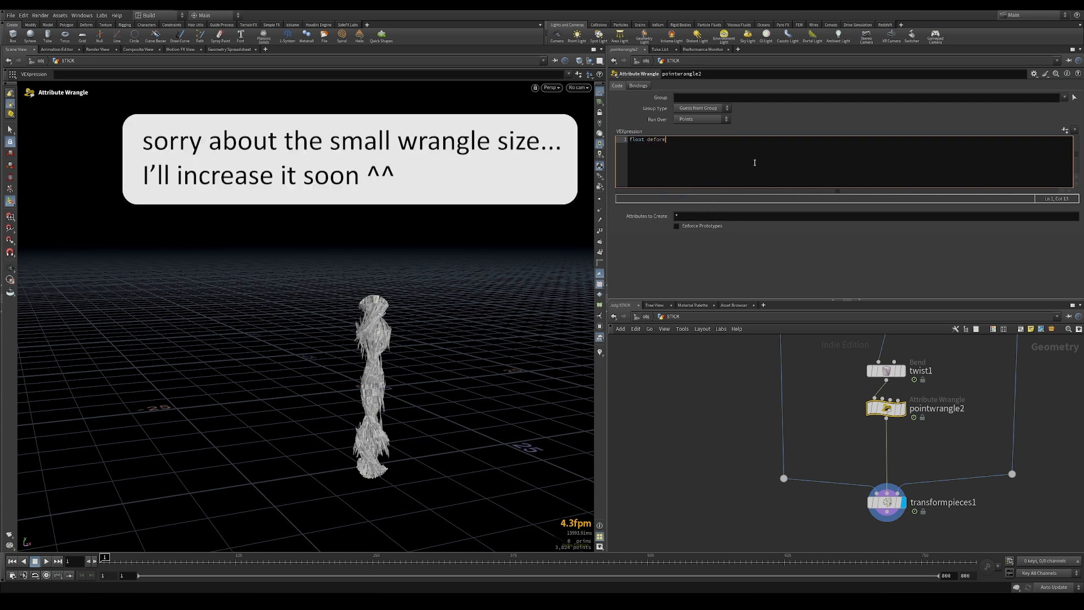
text( = )
text(f@def)
text(ro)
key(BackSpace)
key(BackSpace)
text(orm;)
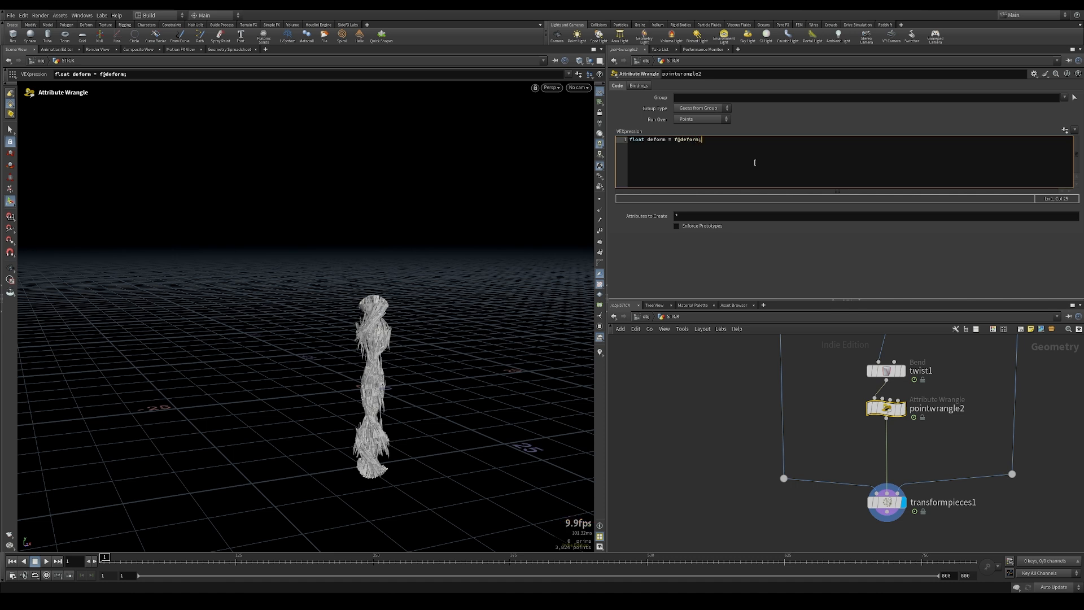
Step: Add "@P.y *= deform;" to the wrangle, scrub through the animation to check it, and return to frame 1
key(Return)
key(Return)
text(deform;)
key(ctrl+Return)
drag(105, 564, 192, 584)
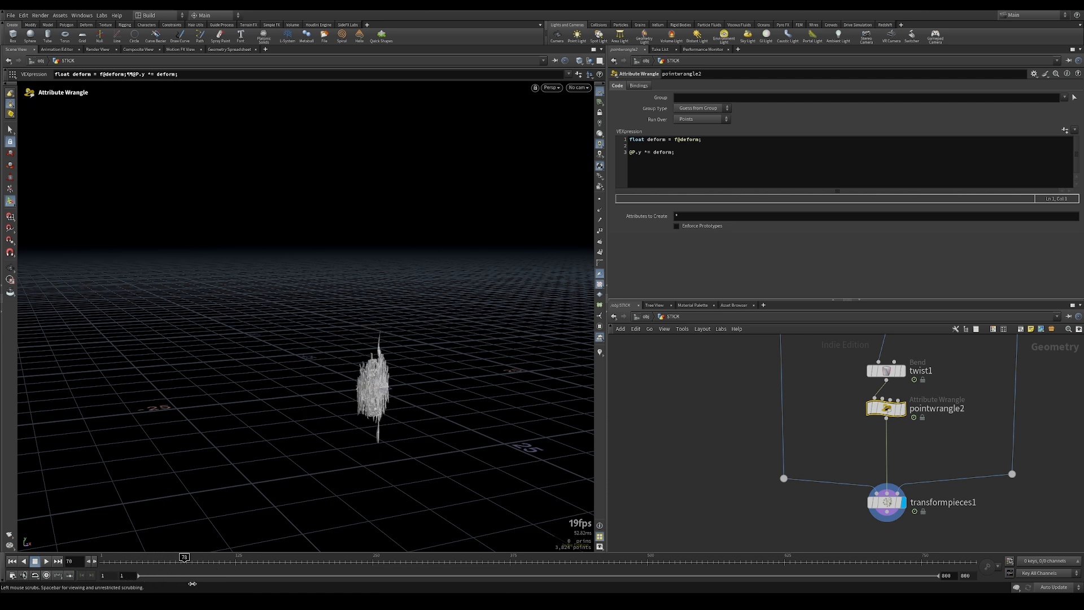
click(652, 153)
drag(198, 560, 242, 560)
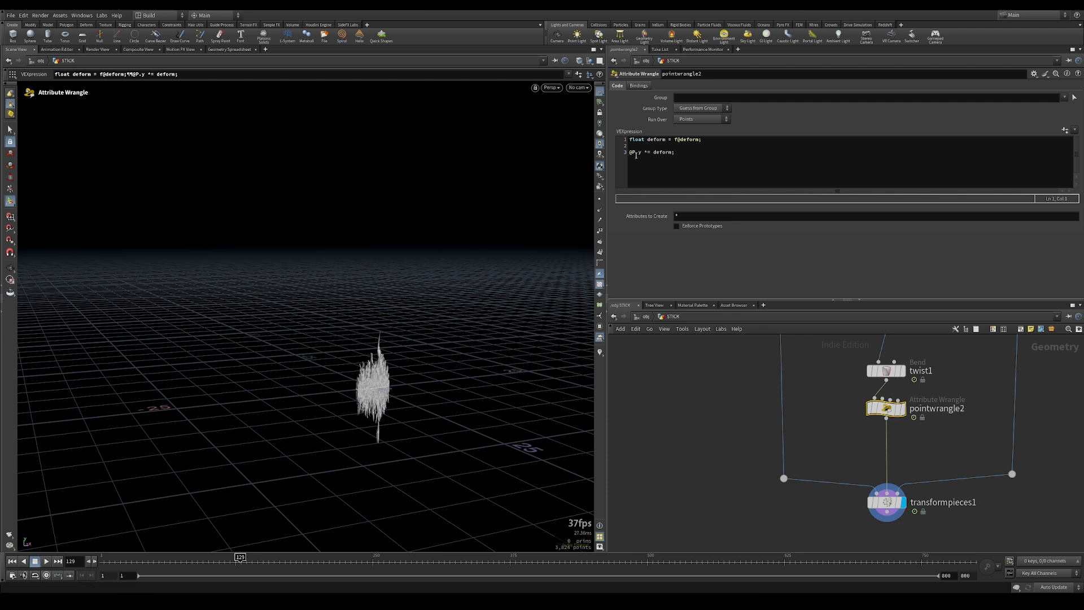
key(ctrl+Up)
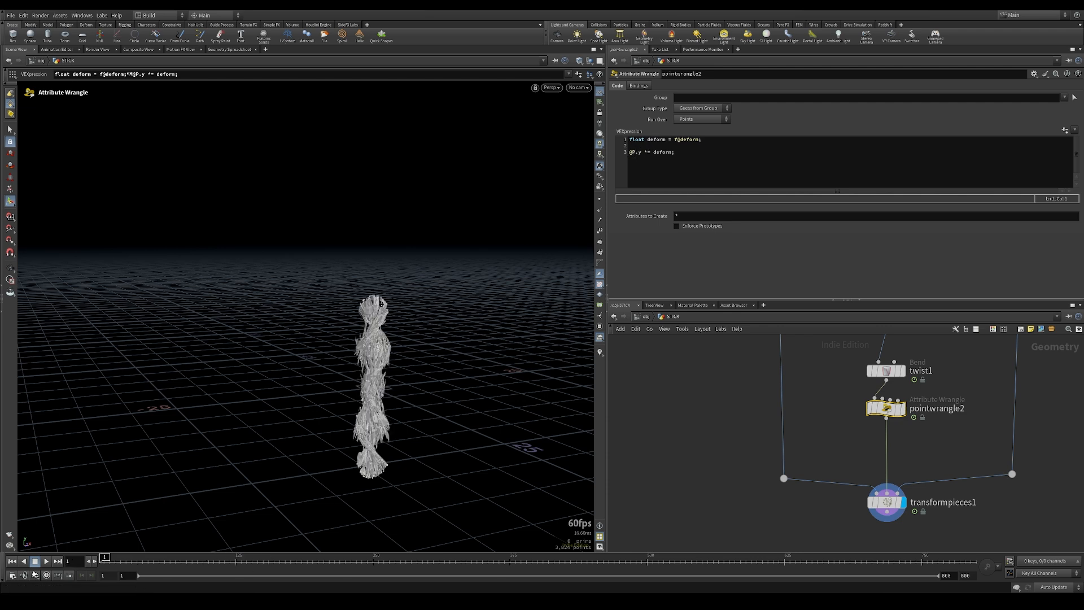
Step: Remap the height multiplier in the wrangle to "@P.y *= fit01(deform,1,4);" and apply the code
click(653, 152)
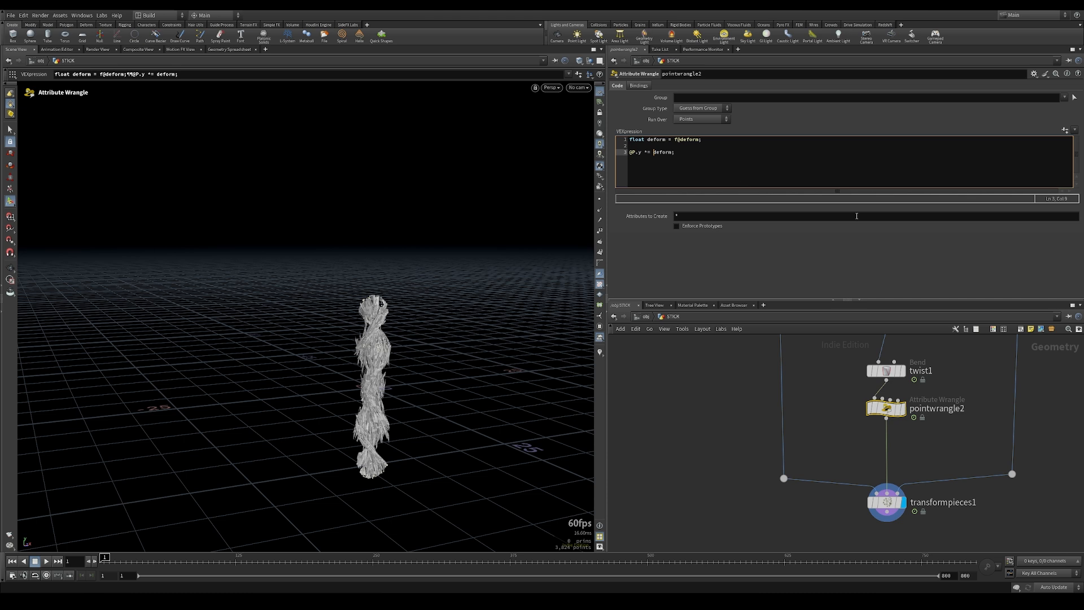
text(fit01()
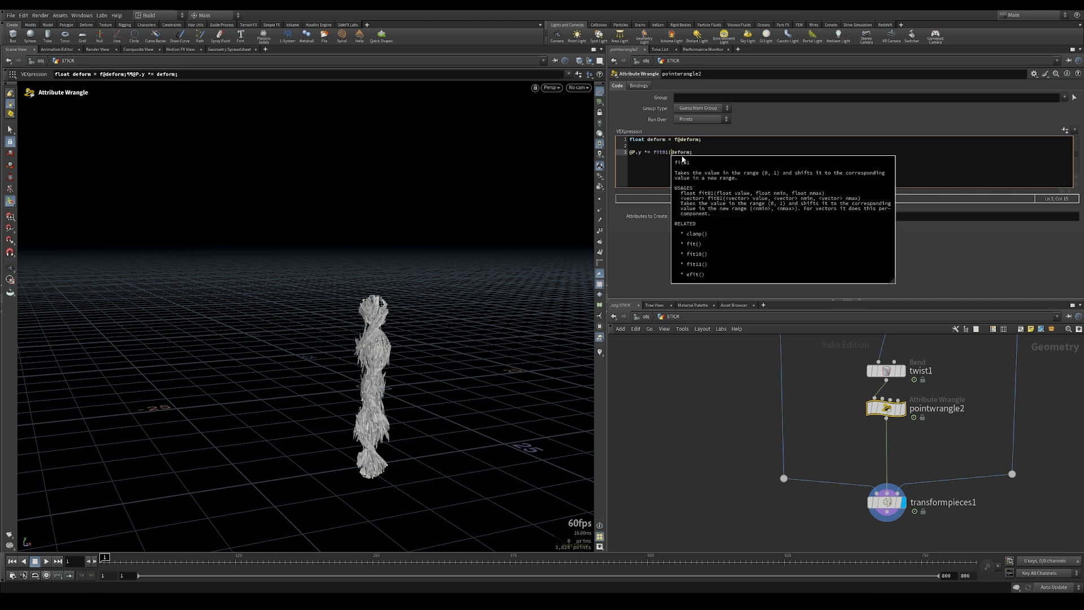
click(691, 153)
text(,1,4))
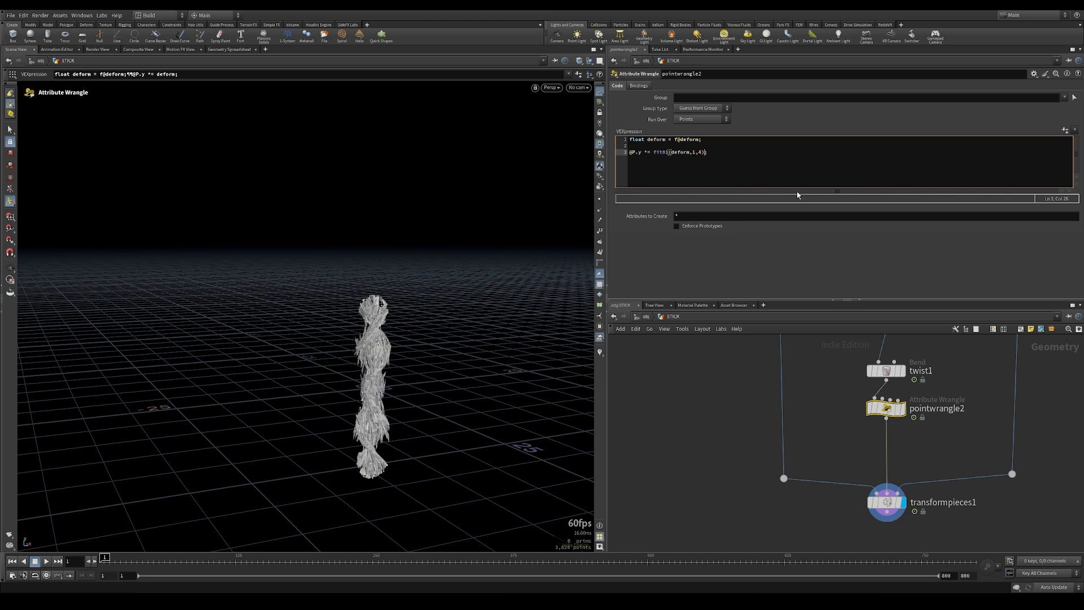
key(ctrl+Return)
click(729, 455)
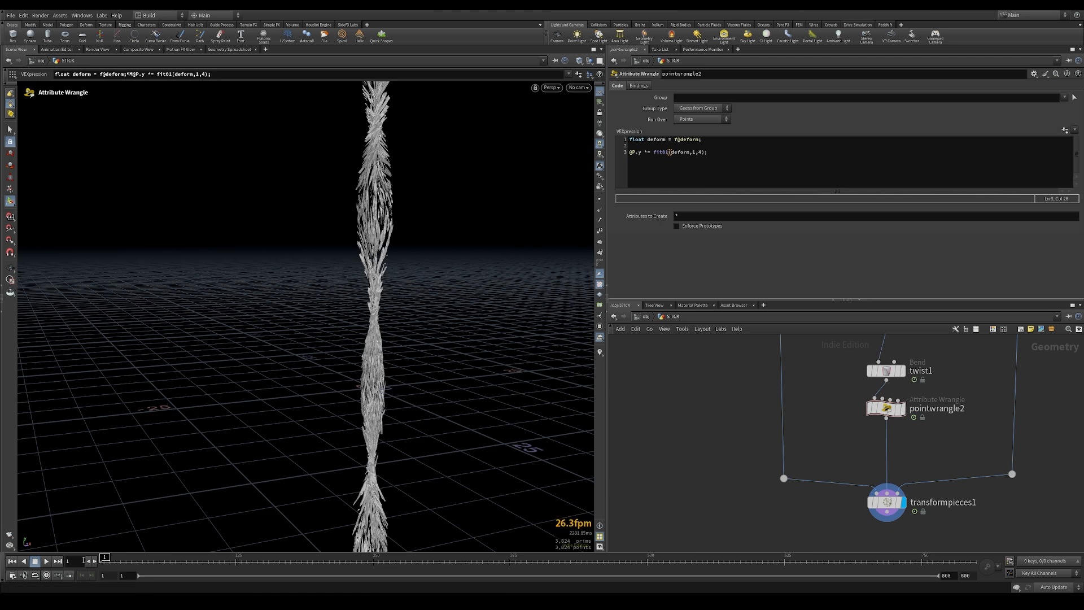
alt+right_drag(416, 222, 312, 237)
alt+drag(312, 237, 373, 220)
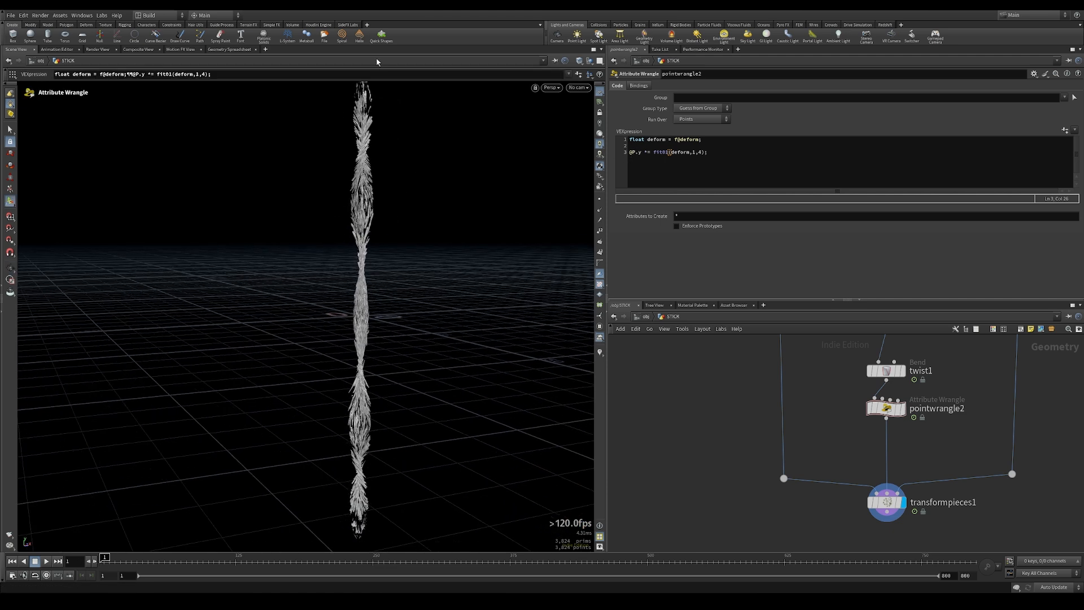
Step: Scrub the animation between frame 1 and about frame 100, examining how the pieces at the stick's upper end stretch and come together
drag(105, 560, 204, 565)
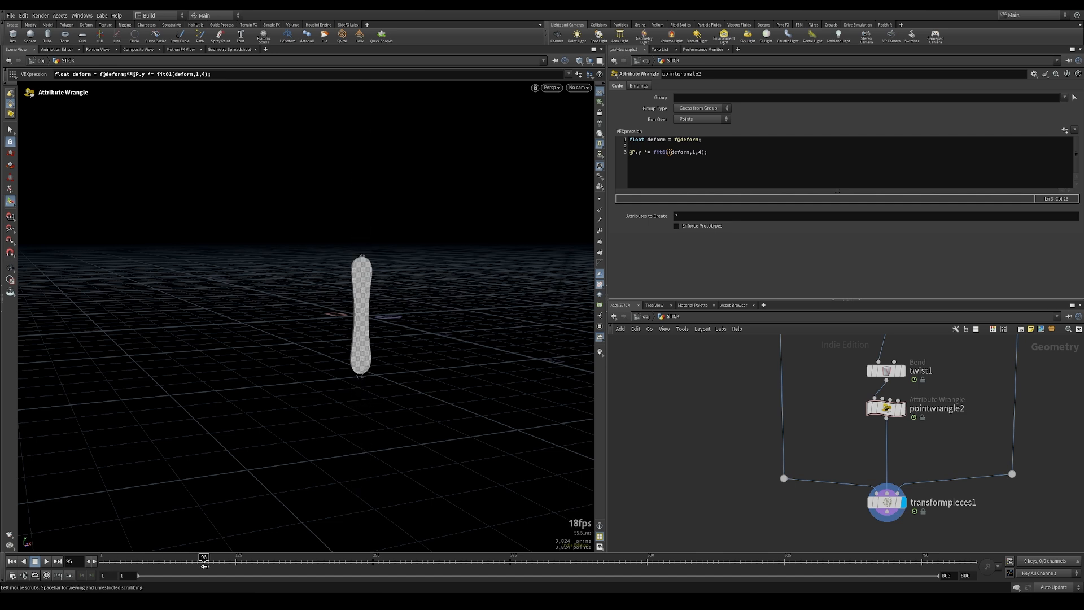
click(719, 153)
key(Left)
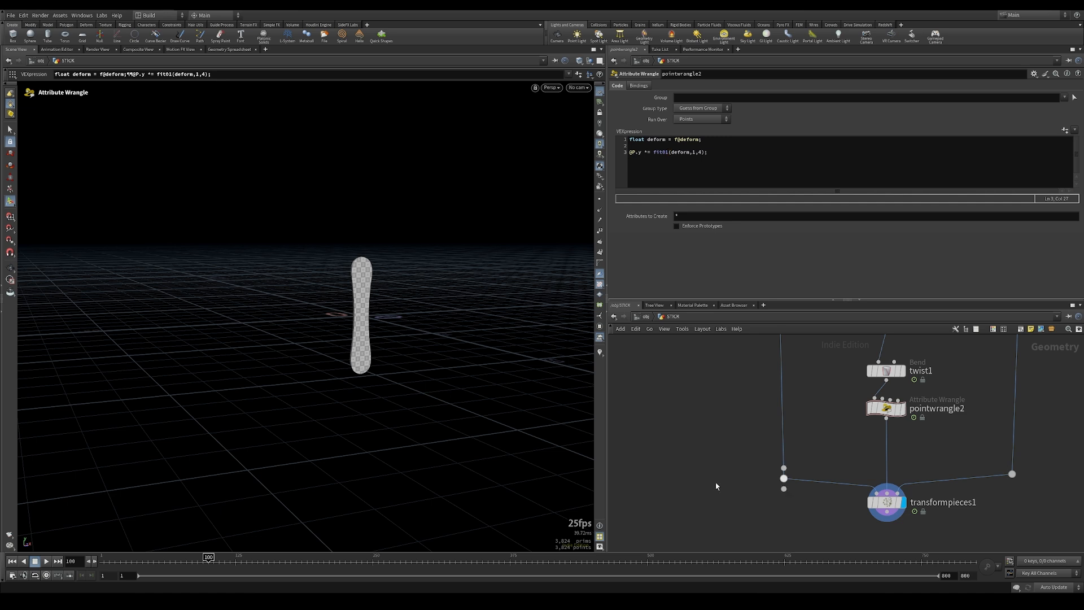
drag(210, 560, 100, 566)
key(space)
right_drag(385, 316, 364, 300)
middle_drag(364, 301, 333, 467)
drag(100, 557, 194, 554)
middle_drag(823, 421, 750, 527)
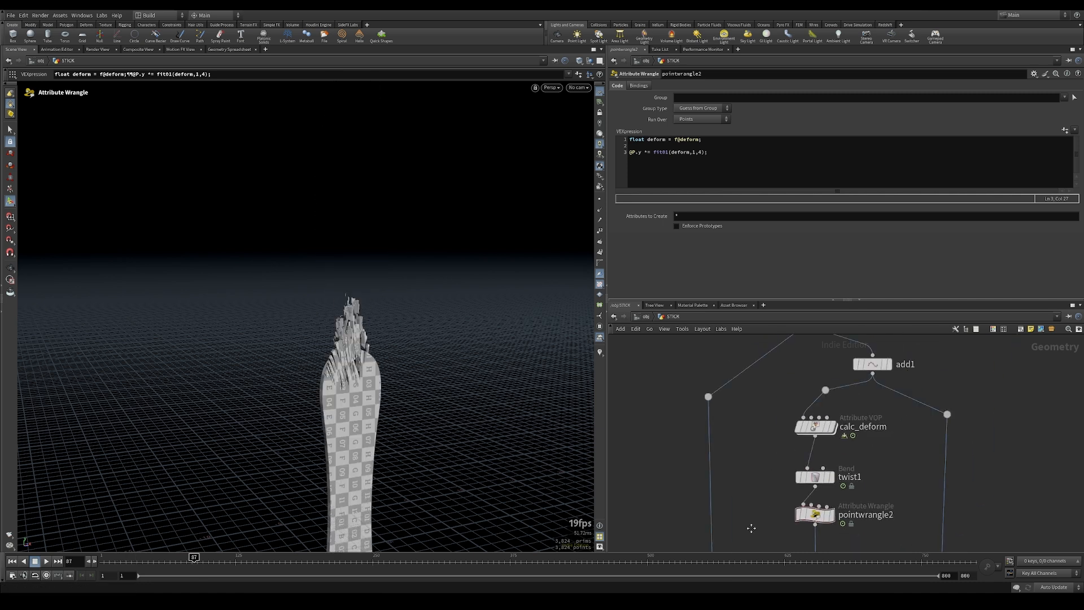
Step: Try removing the up point attribute with an Attribute Delete node before calc_deform, and delete that node again
scroll(742, 493, down, 3)
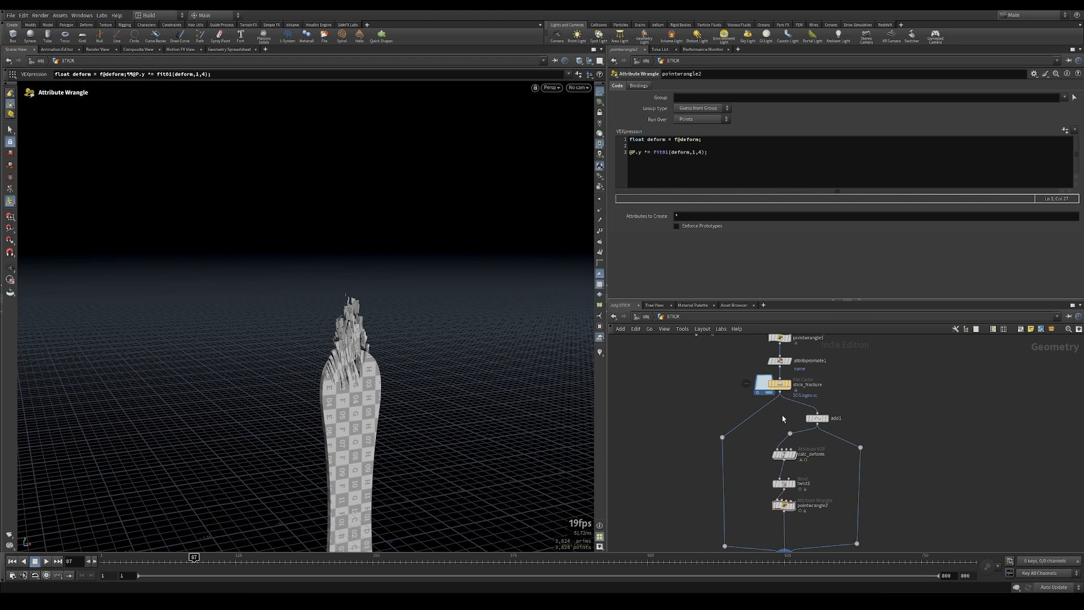
scroll(783, 421, up, 3)
key(Tab)
text(delete)
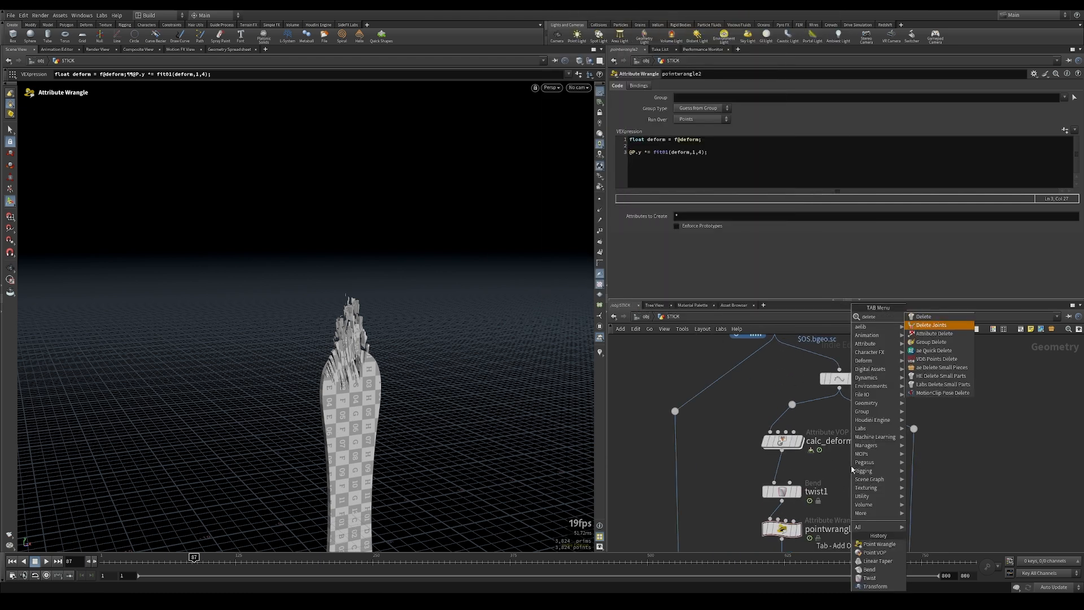
key(Down)
key(Return)
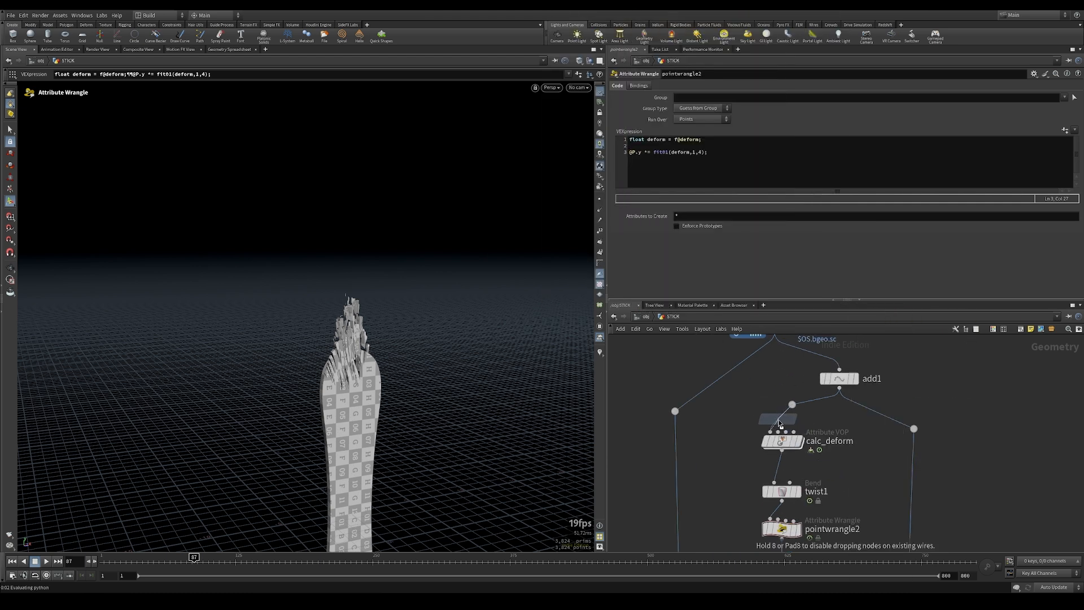
click(779, 424)
key(ctrl+Up)
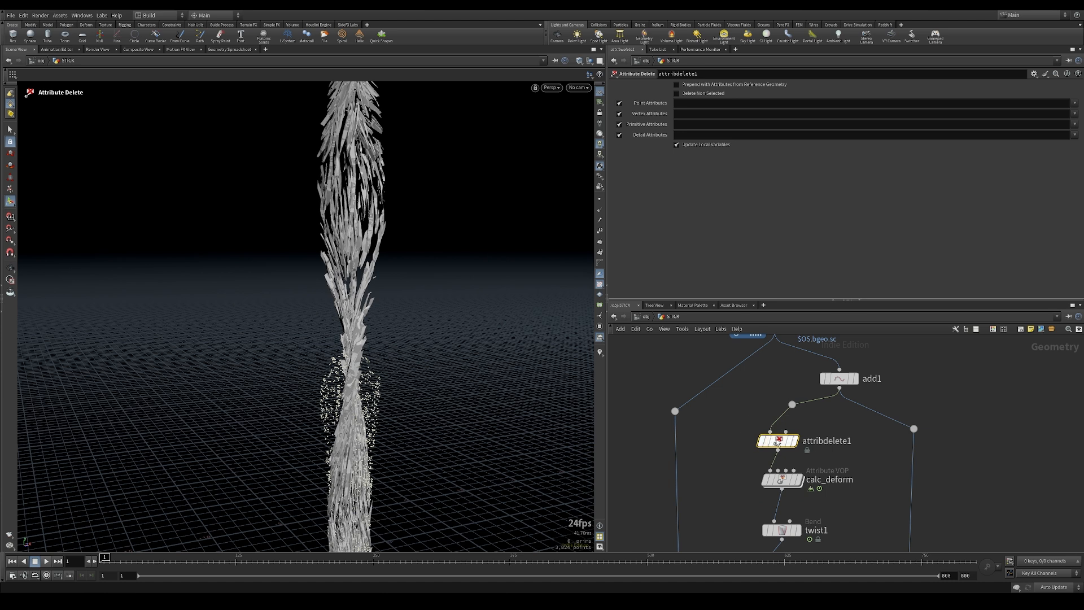
click(1075, 103)
click(1061, 147)
scroll(370, 315, down, 5)
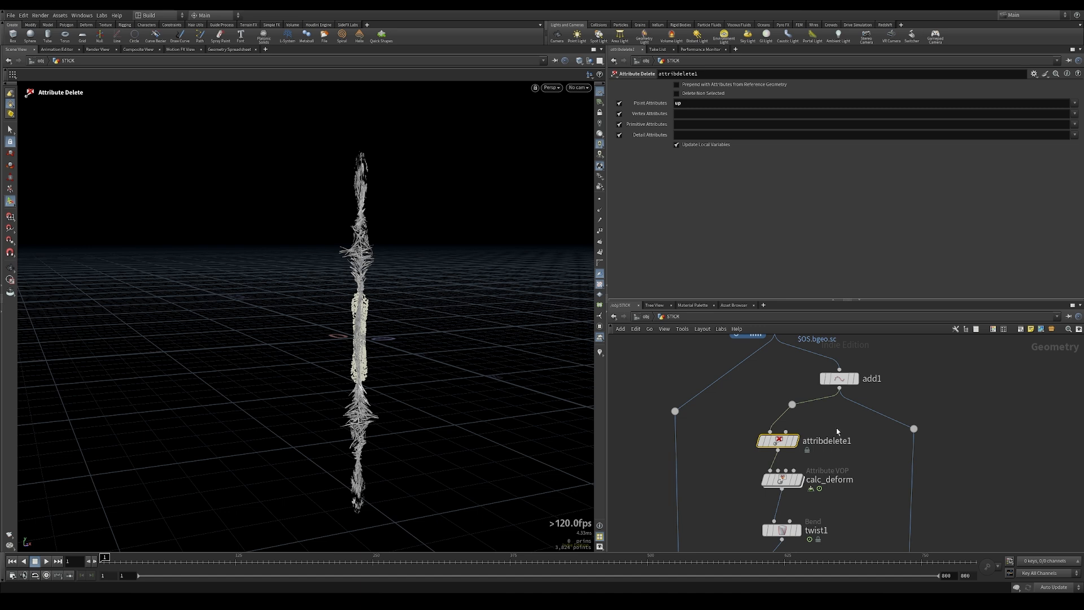
drag(777, 440, 989, 435)
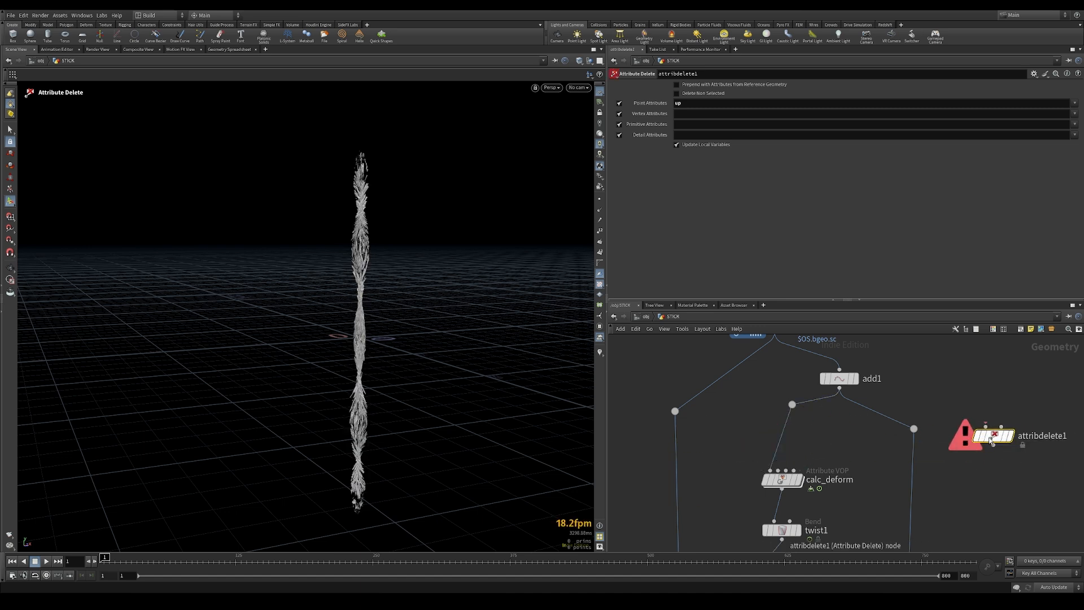
key(Delete)
Step: Insert a Linear Taper node between pointwrangle2 and transformpieces1, and move transformpieces1 down to make room
scroll(855, 503, down, 5)
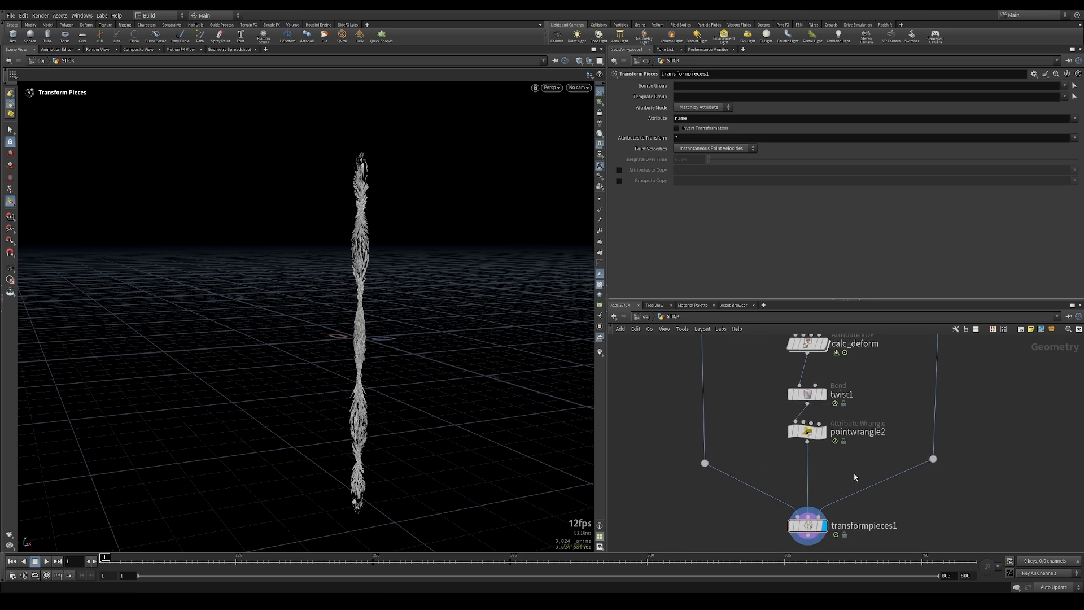
key(Tab)
text(timeshift)
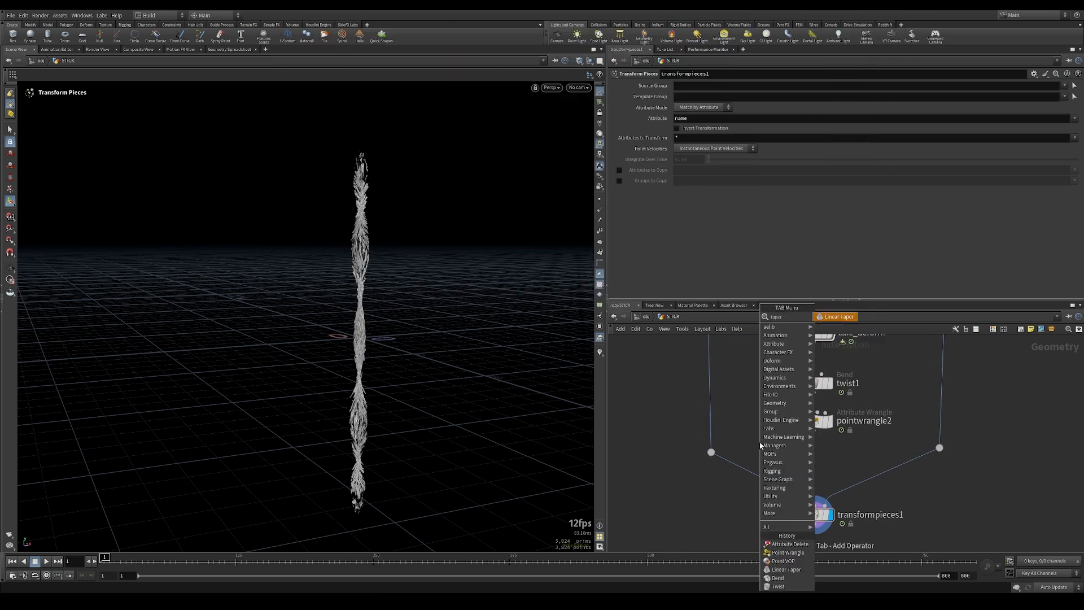
key(Return)
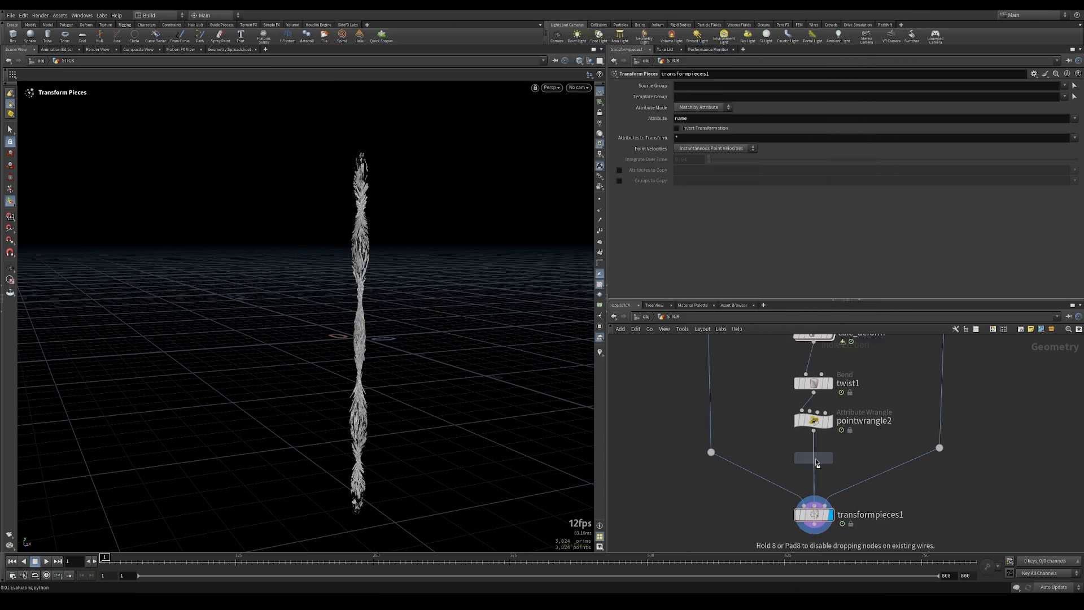
click(815, 460)
drag(820, 512, 820, 530)
scroll(655, 260, down, 2)
scroll(655, 260, down, 1)
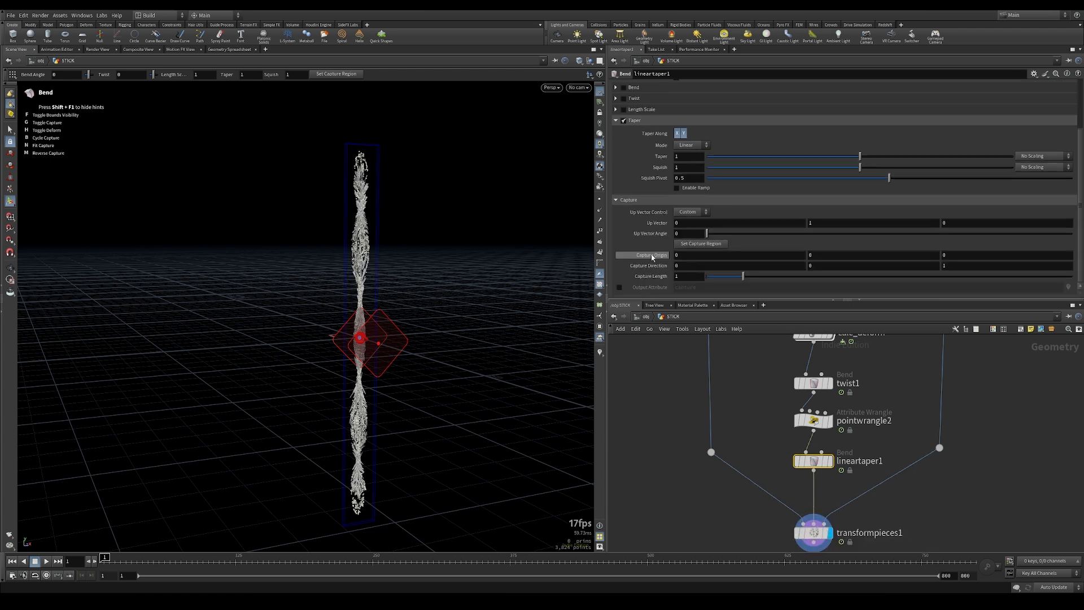
Step: Review twist1's capture settings, view lineartaper1's output, and return the display to transformpieces1
click(812, 383)
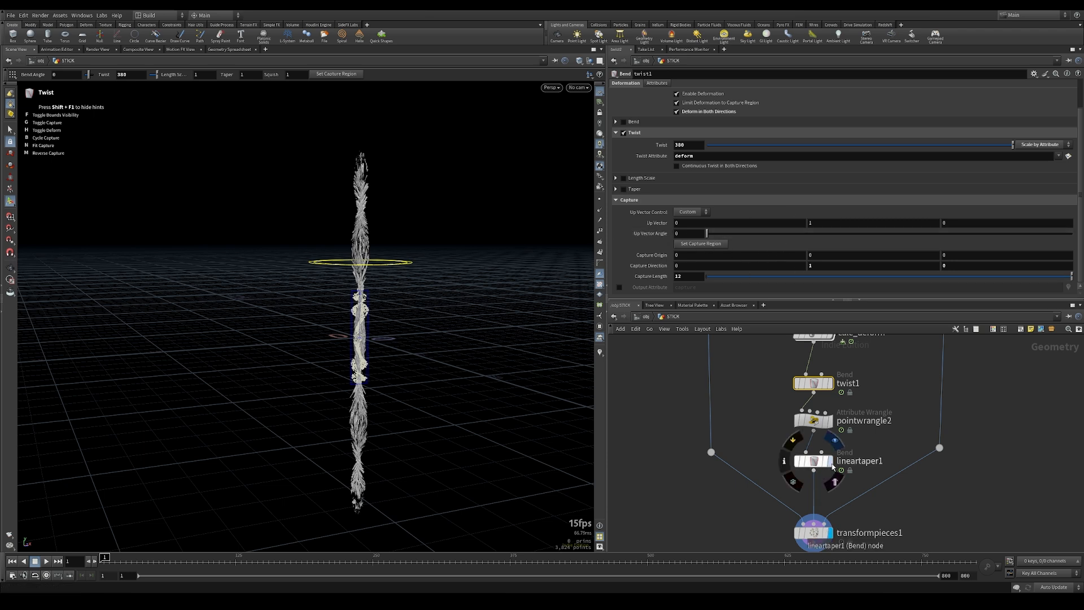
click(831, 463)
click(812, 464)
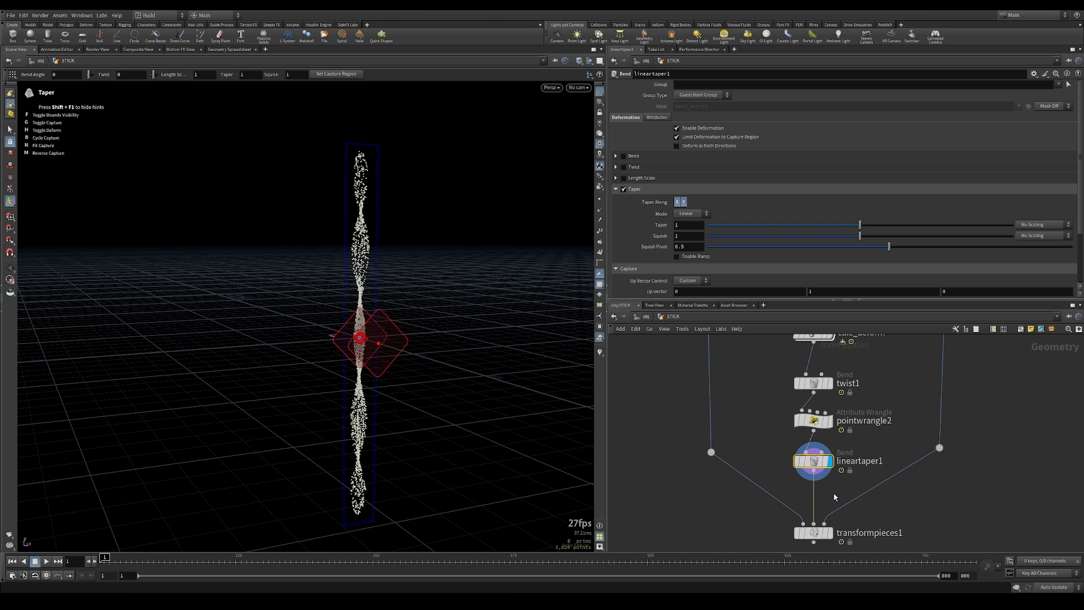
mouse_move(831, 539)
click(835, 511)
click(814, 532)
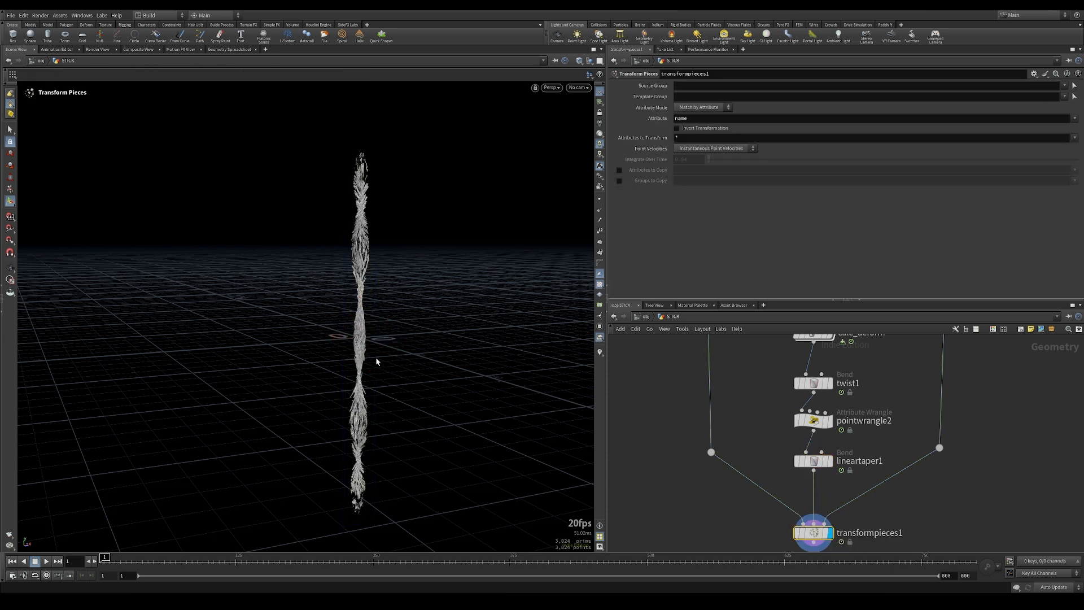
Step: Set lineartaper1's capture direction to 0, 1, 0 and enable deformation in both directions
click(812, 461)
scroll(632, 205, down, 3)
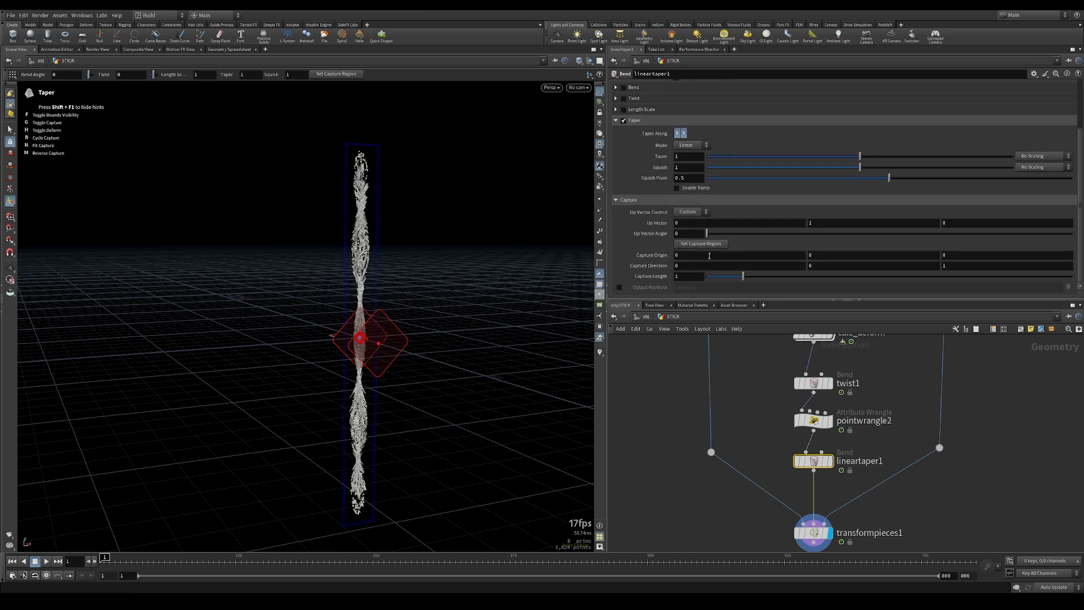
double_click(797, 265)
key(Tab)
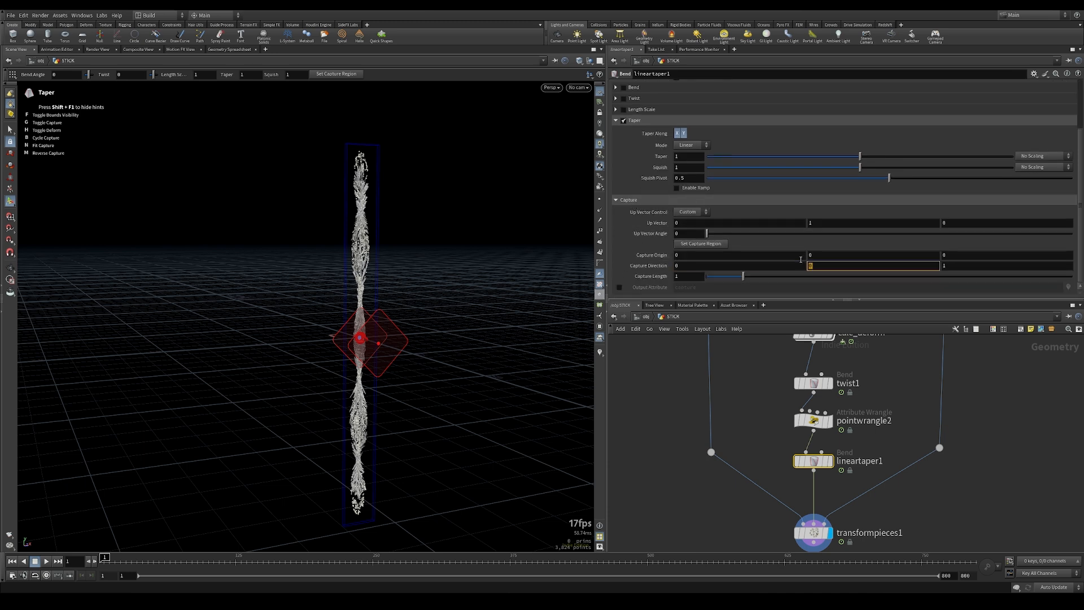
key(Tab)
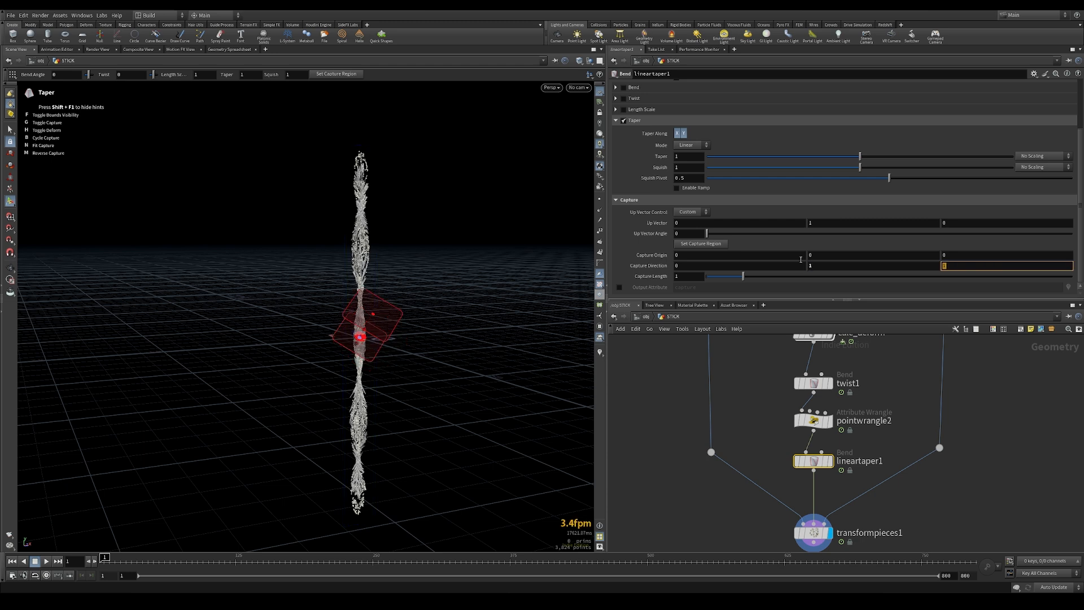
text(0)
key(Return)
scroll(700, 122, up, 3)
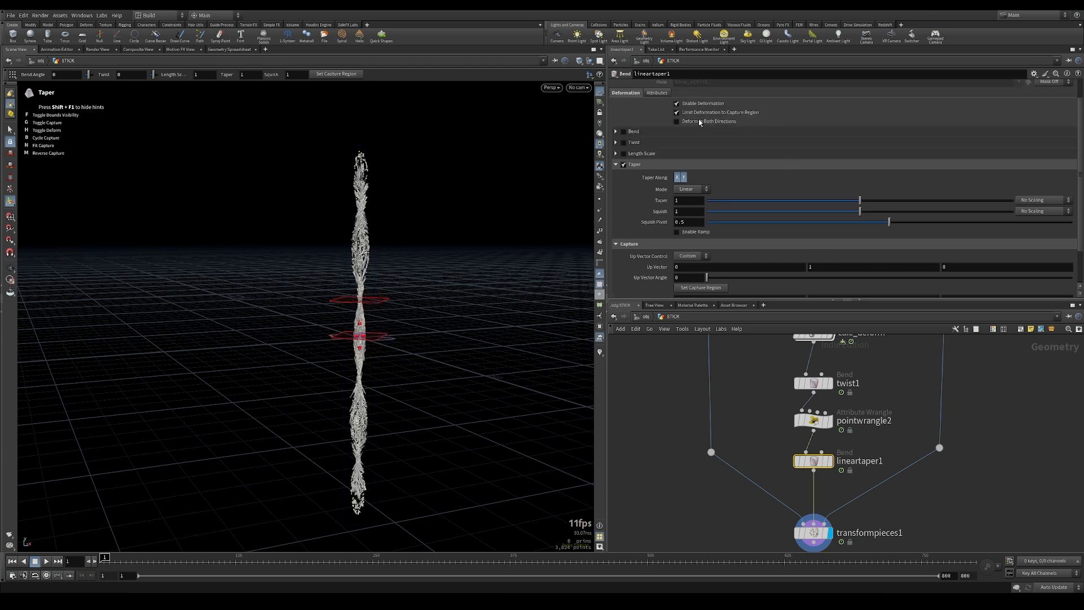
scroll(679, 170, down, 3)
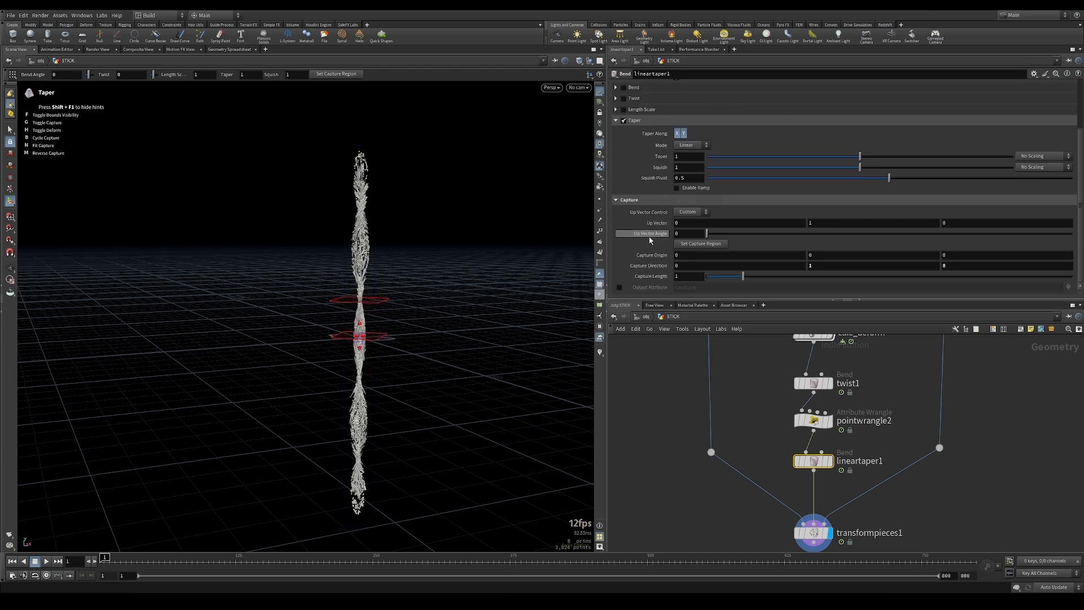
Step: Set lineartaper1's capture length to 40
drag(812, 281, 1072, 281)
middle_drag(691, 276, 801, 253)
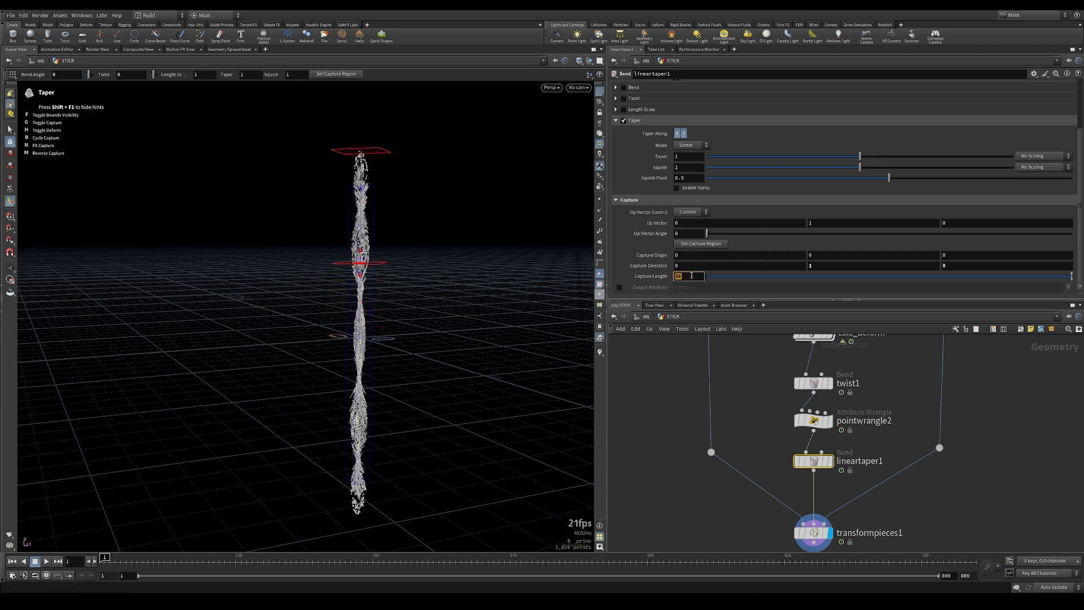
key(Return)
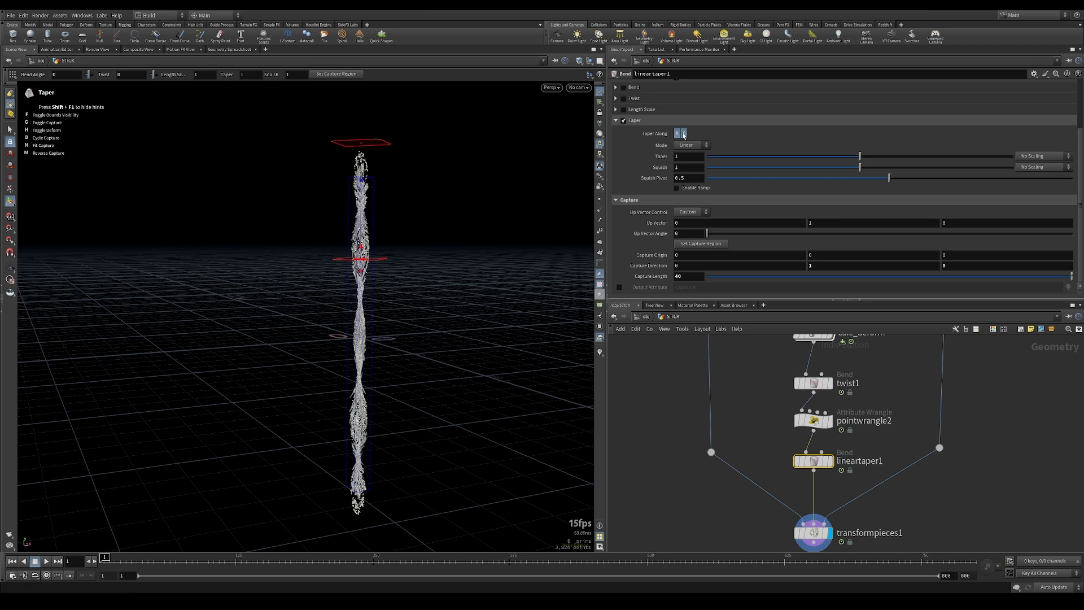
Step: Set lineartaper1's taper to 10 and scale it by the deform attribute
mouse_move(691, 158)
middle_down()
mouse_move(1005, 177)
mouse_move(692, 160)
middle_up()
key(Return)
click(1043, 156)
click(1039, 167)
click(749, 166)
text(deform)
key(Return)
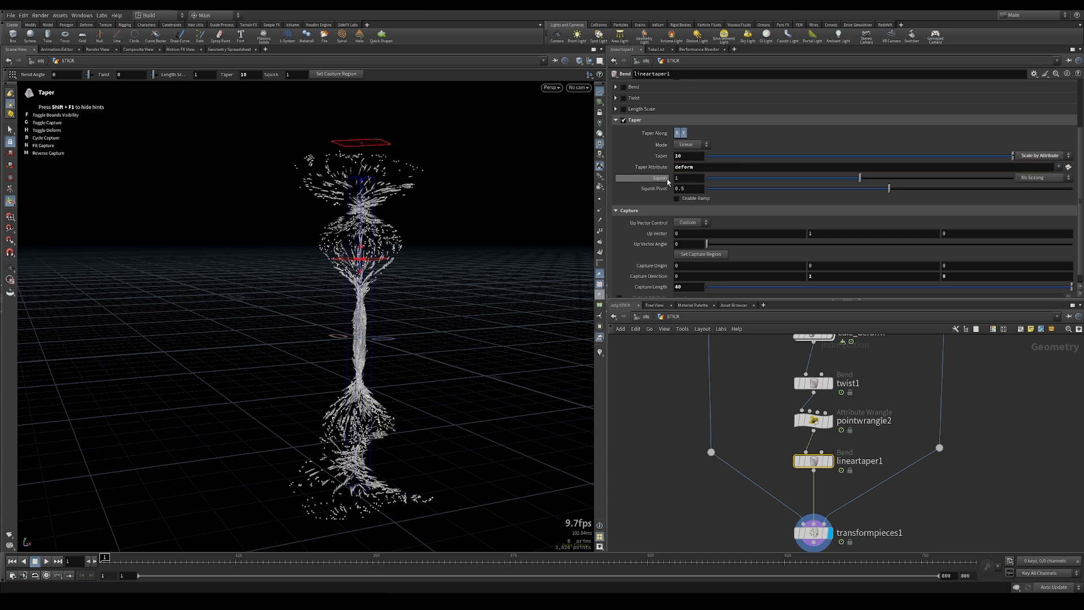
Step: Set lineartaper1's squish to 5 and scale it by the deform attribute
middle_drag(685, 175, 693, 178)
text(5)
key(Return)
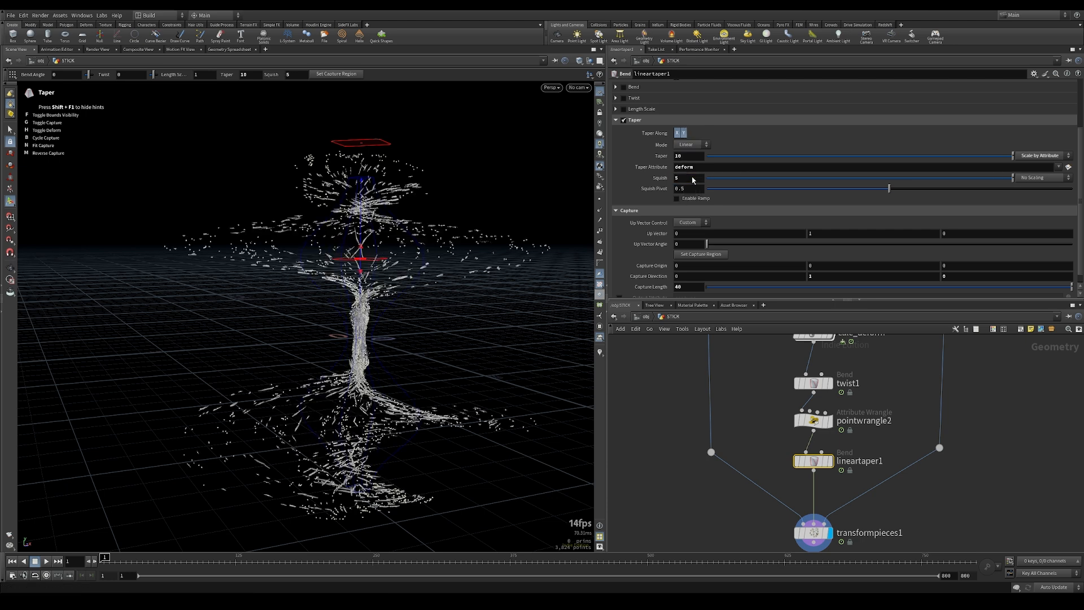
click(1041, 177)
click(1042, 187)
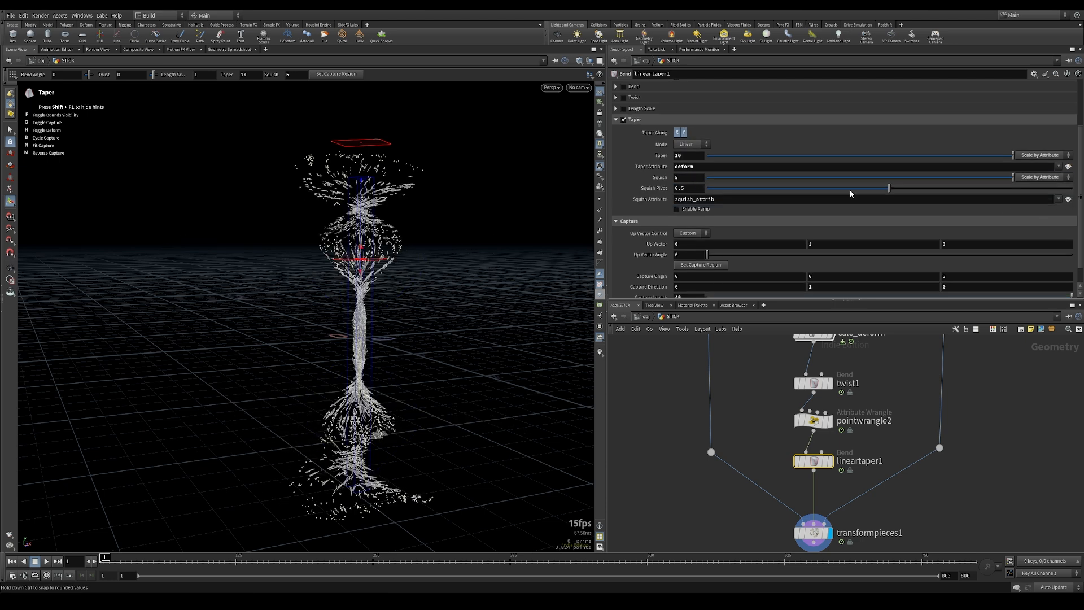
click(759, 198)
text(deform)
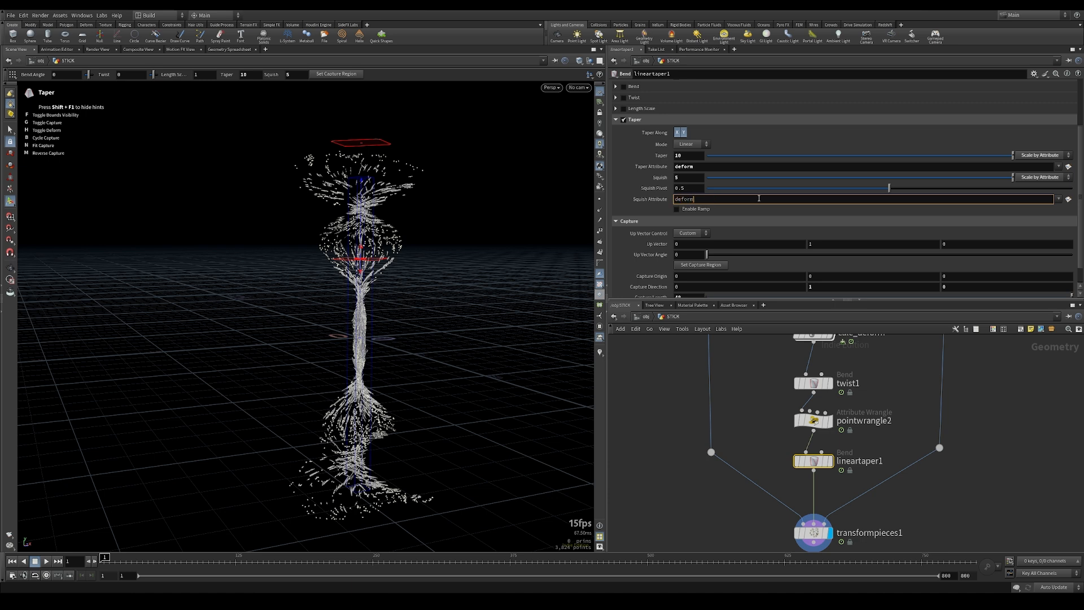
key(Return)
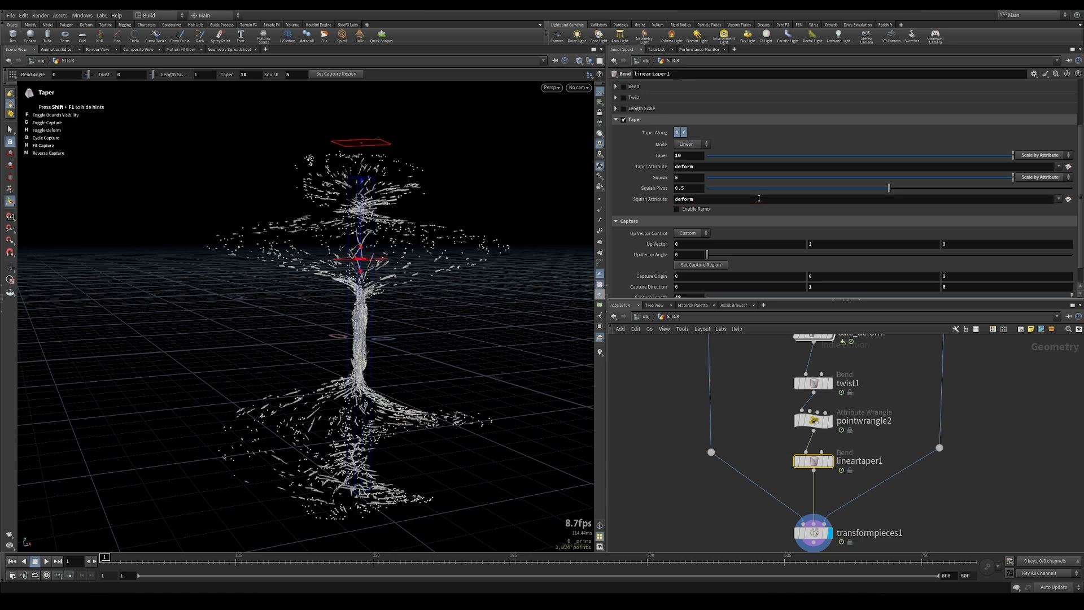
Step: Lower lineartaper1's squish pivot to 0.01, keeping the squish value at 5
drag(888, 189, 705, 198)
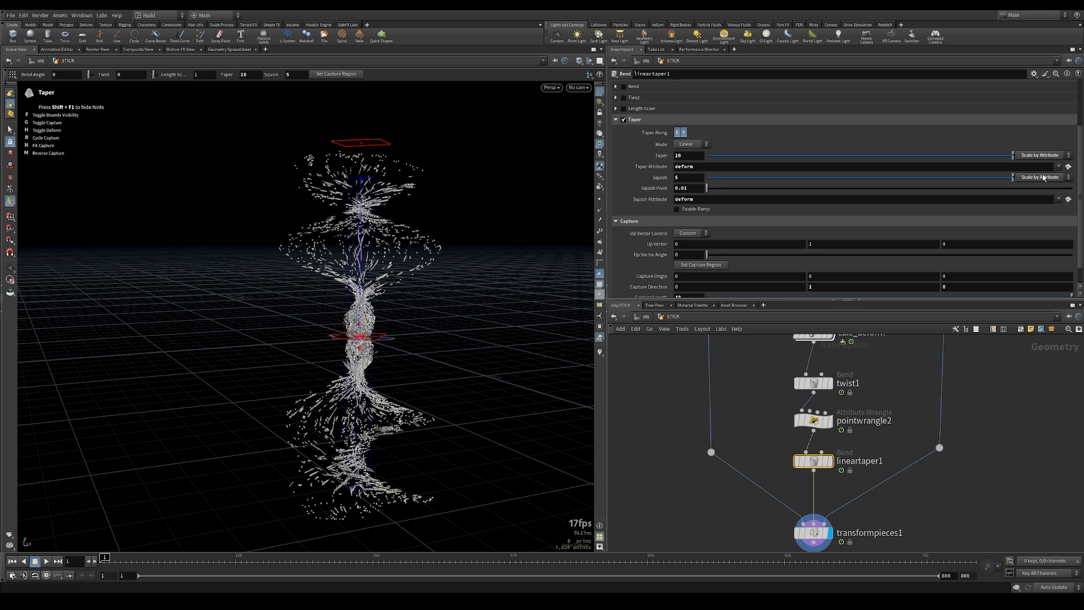
drag(735, 178, 775, 181)
key(ctrl+z)
mouse_move(411, 305)
alt+mouse_down()
mouse_move(397, 331)
mouse_move(499, 353)
mouse_move(416, 334)
mouse_move(311, 330)
mouse_move(310, 338)
alt+mouse_up()
key(Return)
Step: Extend lineartaper1's capture length to 47 and check the tapered shape at frame 1
scroll(693, 281, down, 2)
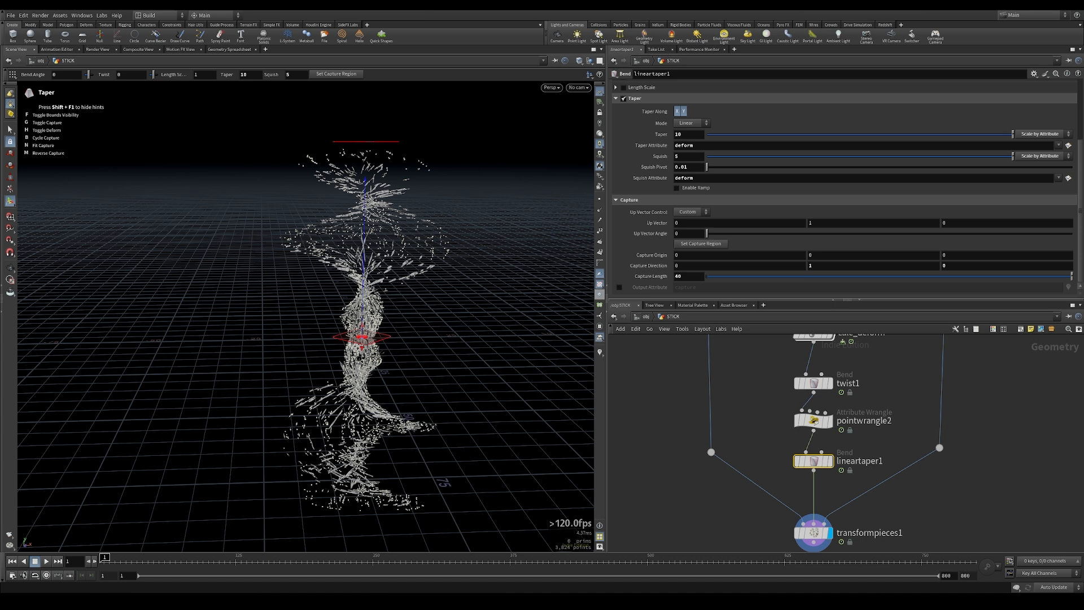
middle_drag(690, 265, 722, 263)
alt+drag(450, 346, 407, 349)
mouse_move(105, 560)
mouse_down()
mouse_move(178, 566)
mouse_move(103, 561)
mouse_up()
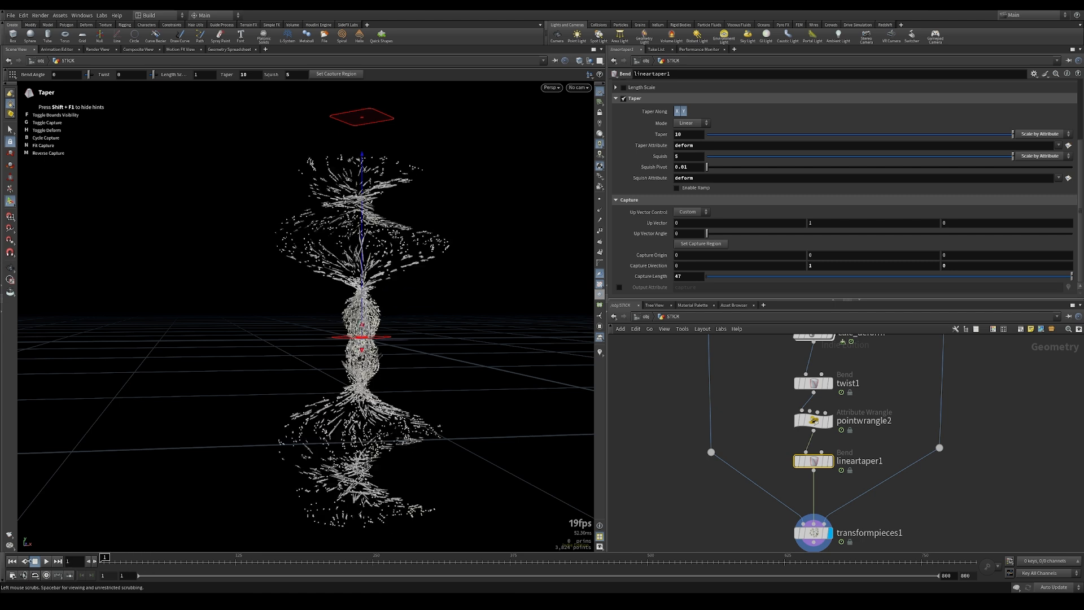
Step: Open the animation curve of calc_deform's Pmin parameter and reshape it with a flat bezier handle on the frame 100 key
middle_drag(760, 366, 785, 452)
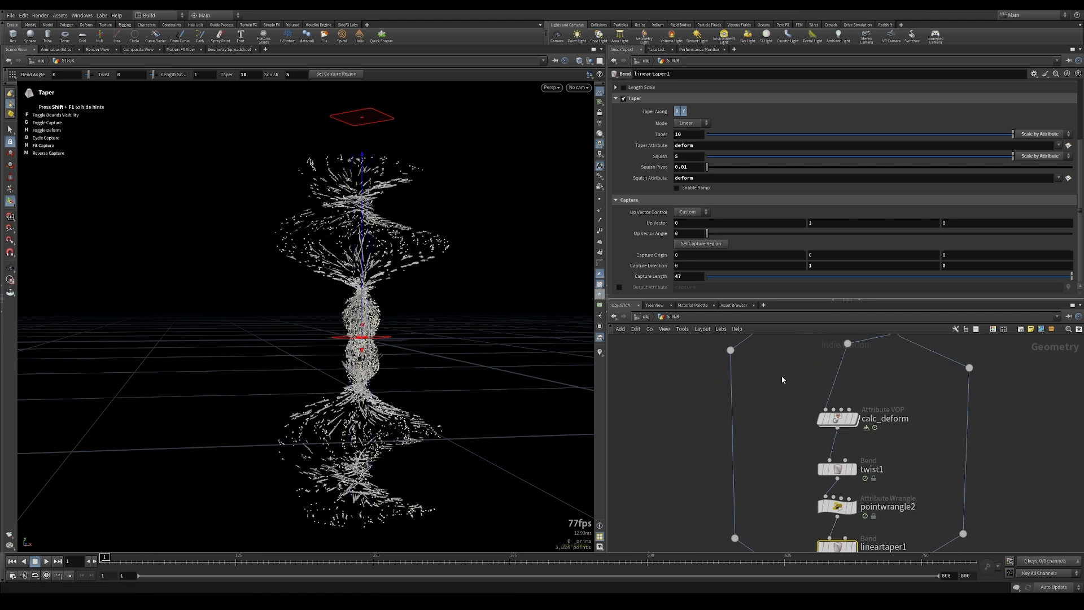
click(839, 420)
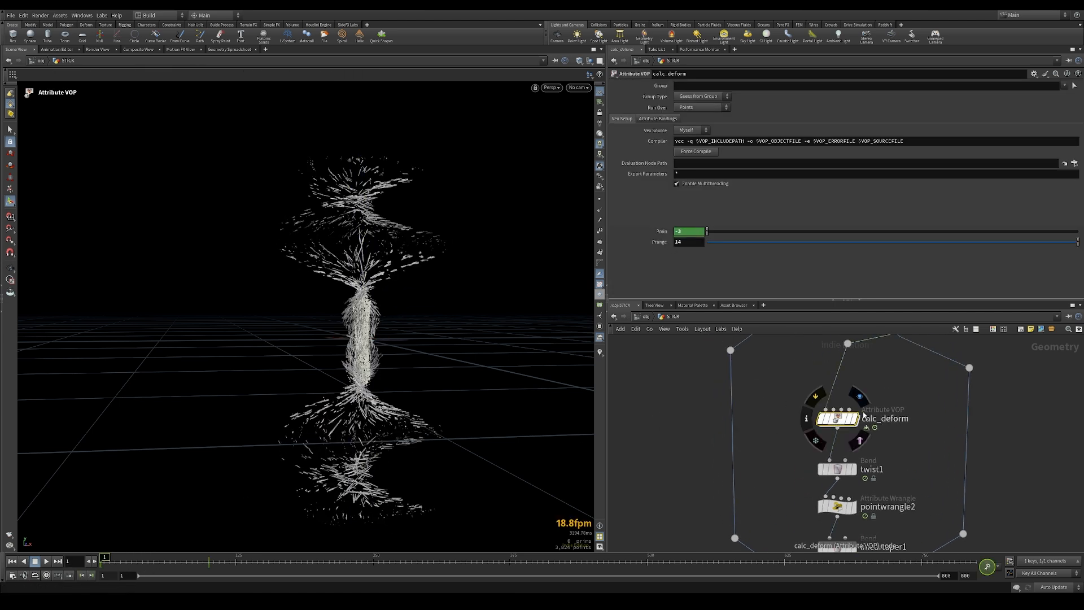
shift+click(694, 231)
key(h)
right_drag(649, 291, 795, 210)
drag(795, 214, 876, 261)
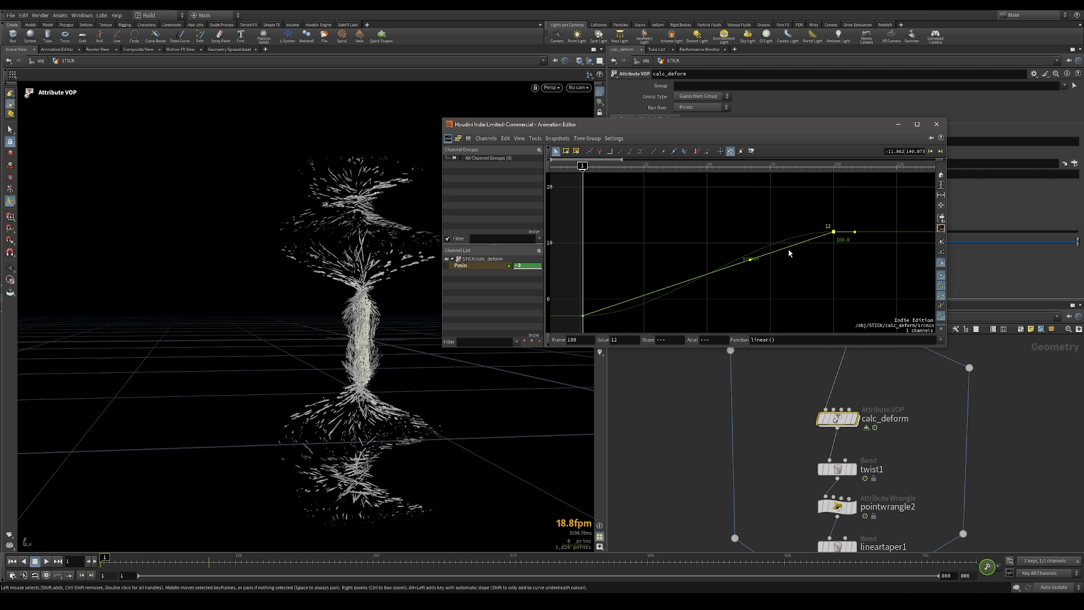
drag(749, 260, 714, 235)
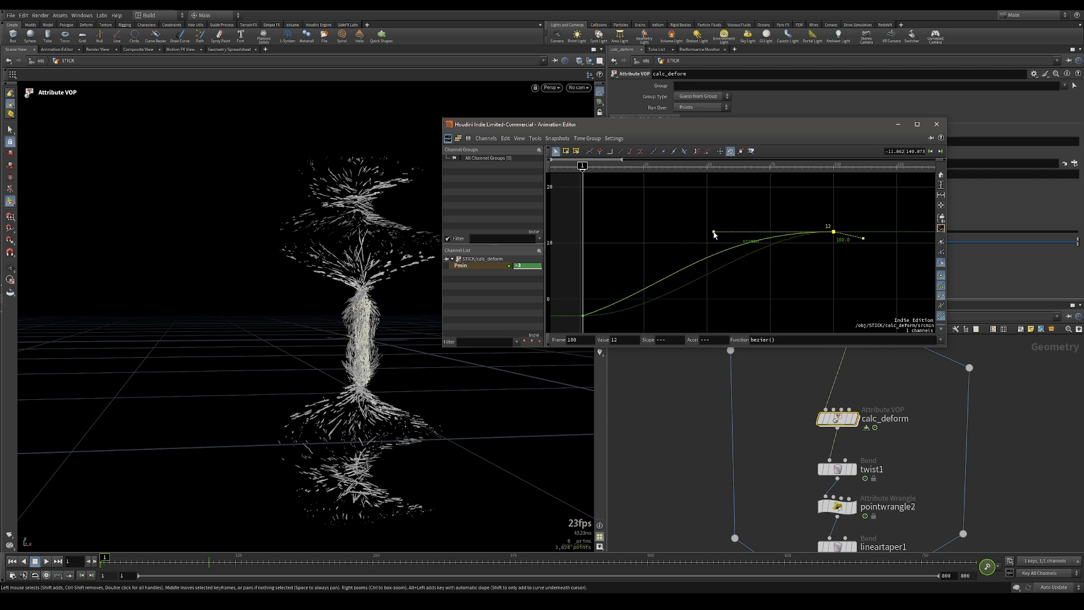
Step: Steepen the start of calc_deform's Pmin curve with the frame 1 key's handle and play back the animation
click(584, 315)
drag(667, 290, 649, 283)
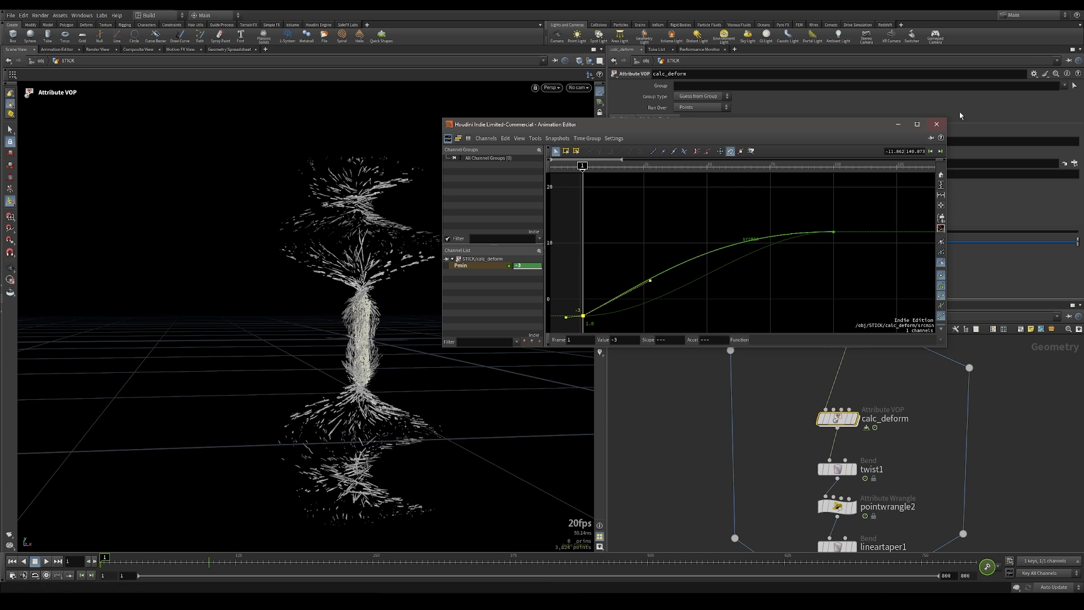
click(936, 124)
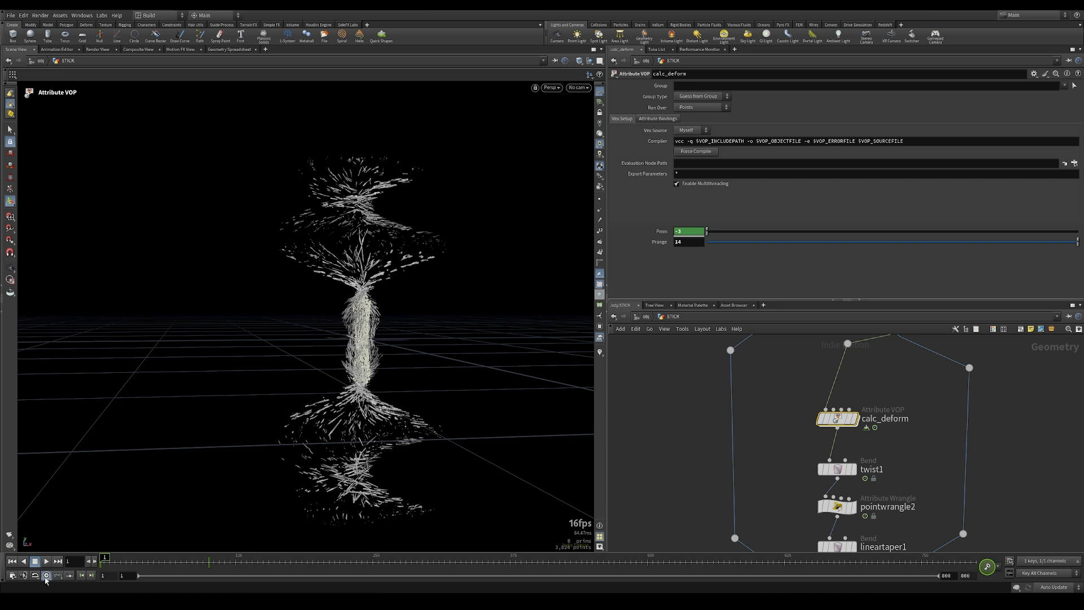
click(46, 561)
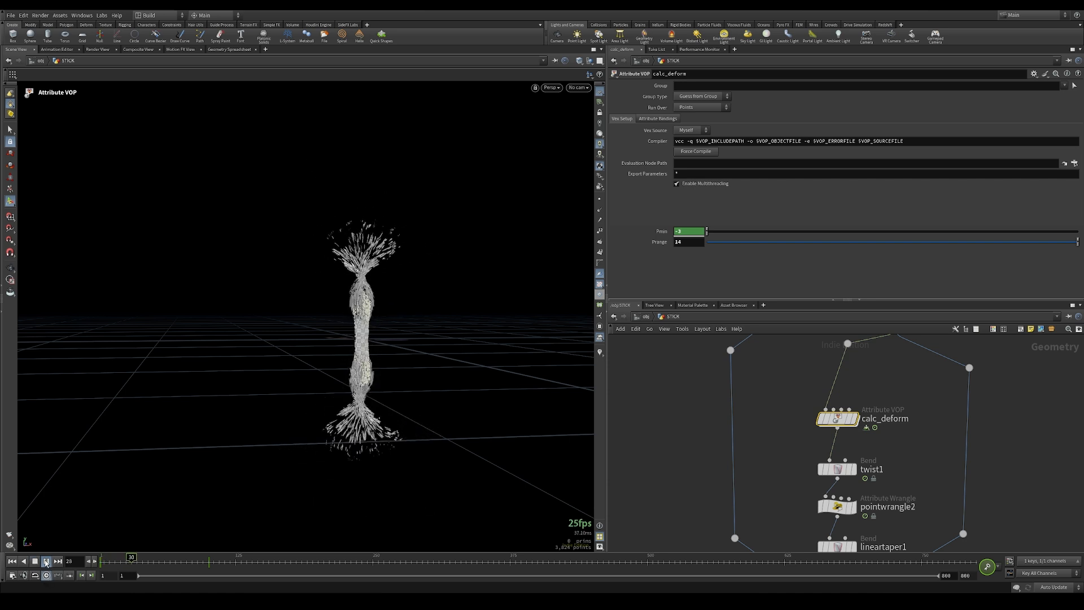
click(35, 561)
key(ctrl+Up)
Step: Show the output of transformpieces1 in the viewport with the actual stick pieces
middle_drag(899, 427, 917, 338)
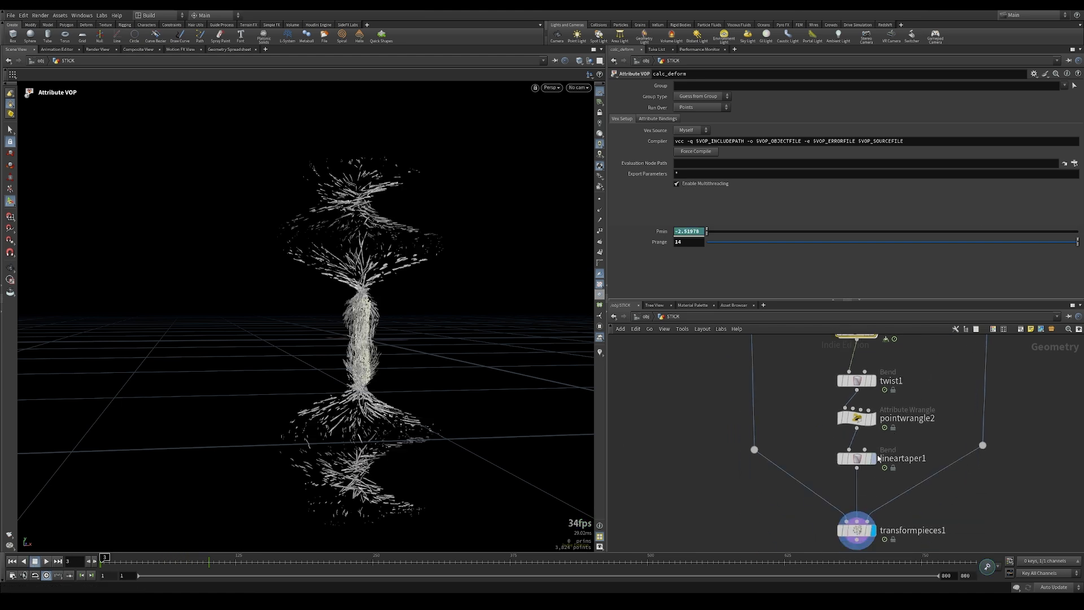
click(872, 532)
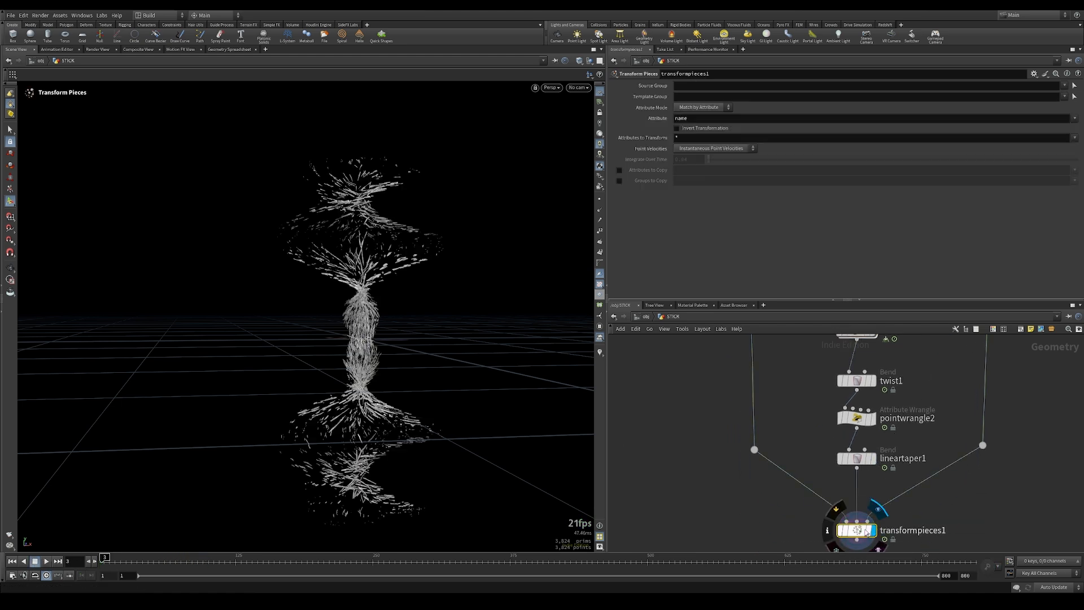
scroll(307, 302, up, 5)
Step: Try a squish pivot of 0.04 on lineartaper1 and set it back to 0.01
click(853, 467)
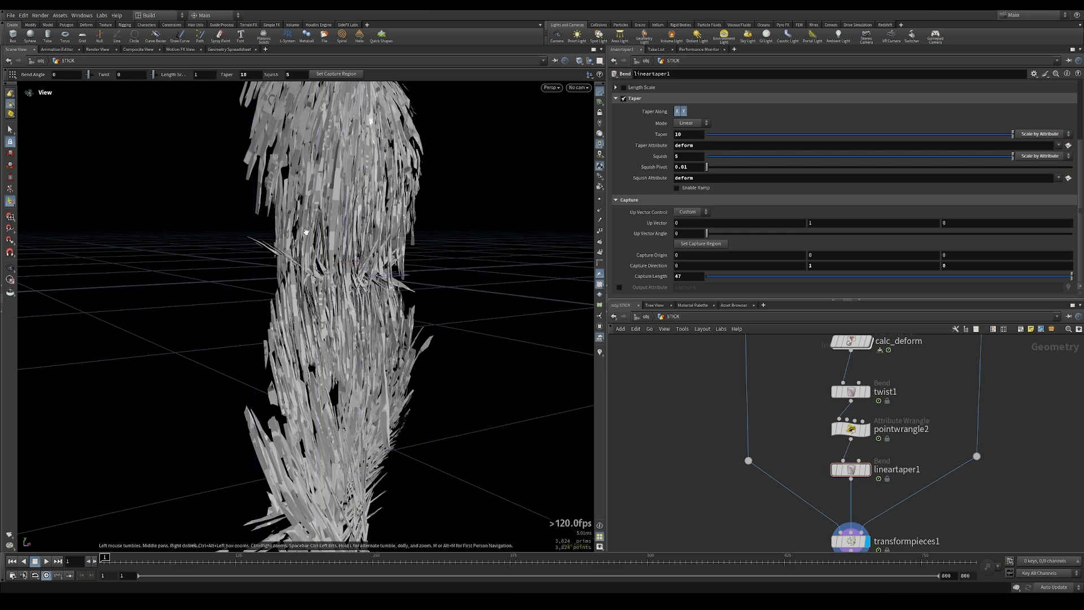
key(Escape)
scroll(275, 232, up, 6)
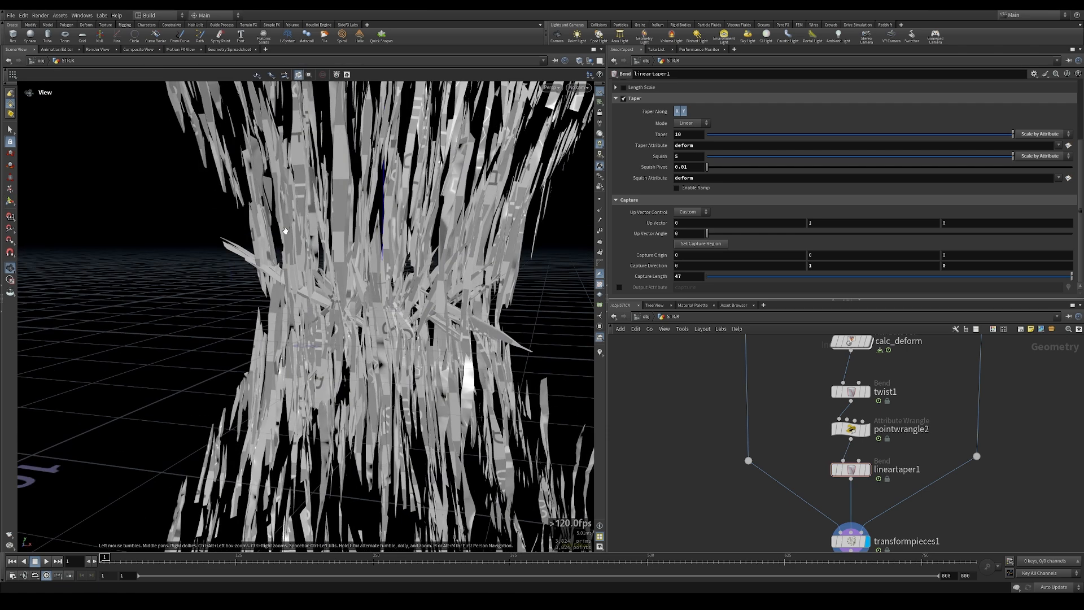
key(Return)
middle_drag(696, 167, 718, 183)
drag(371, 255, 387, 243)
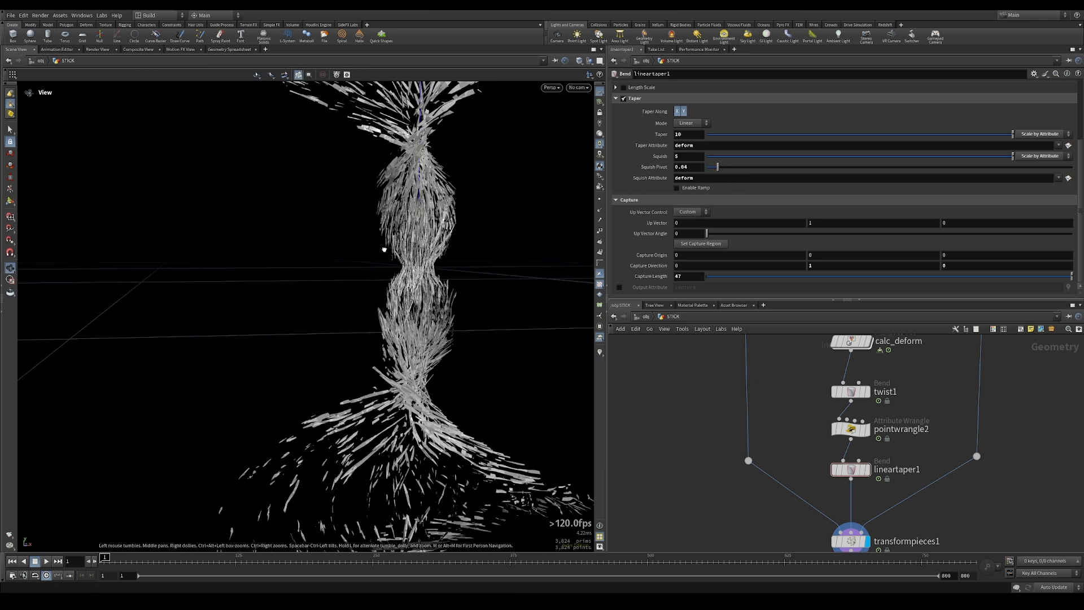
key(Return)
middle_drag(690, 156, 716, 163)
drag(718, 169, 702, 171)
key(Escape)
Step: Display lineartaper1's points close up, with point normals and the vector visualizers turned on
drag(412, 310, 310, 229)
right_drag(310, 229, 554, 230)
drag(554, 229, 276, 281)
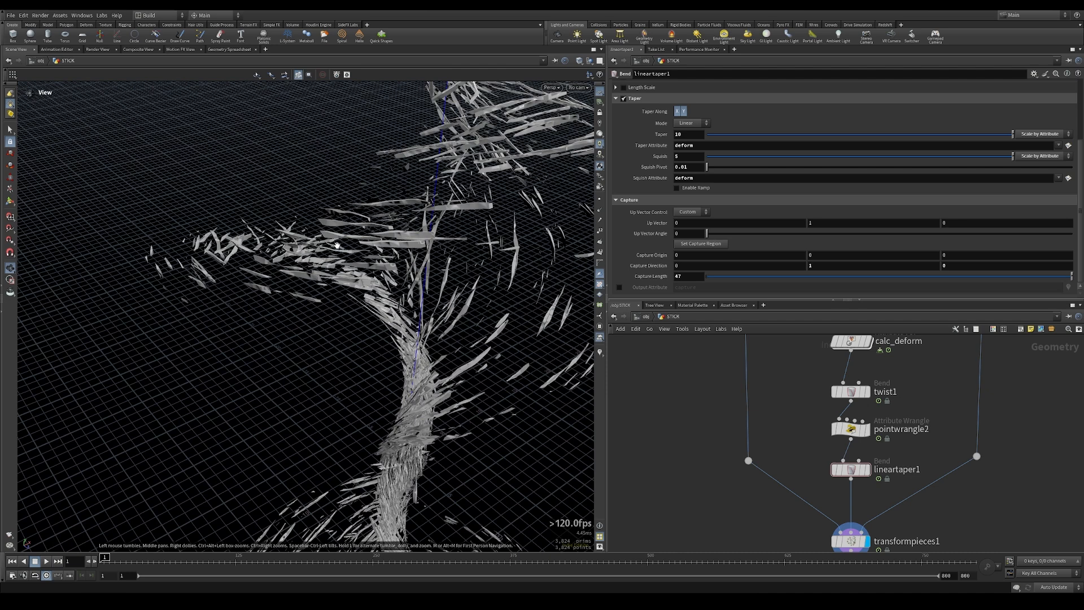
key(Return)
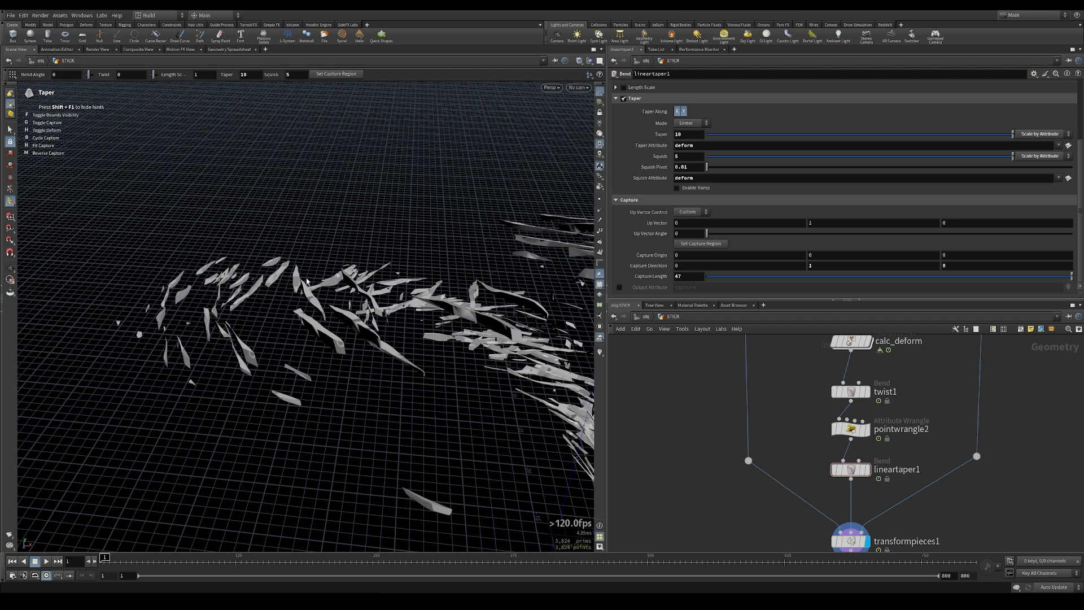
click(867, 470)
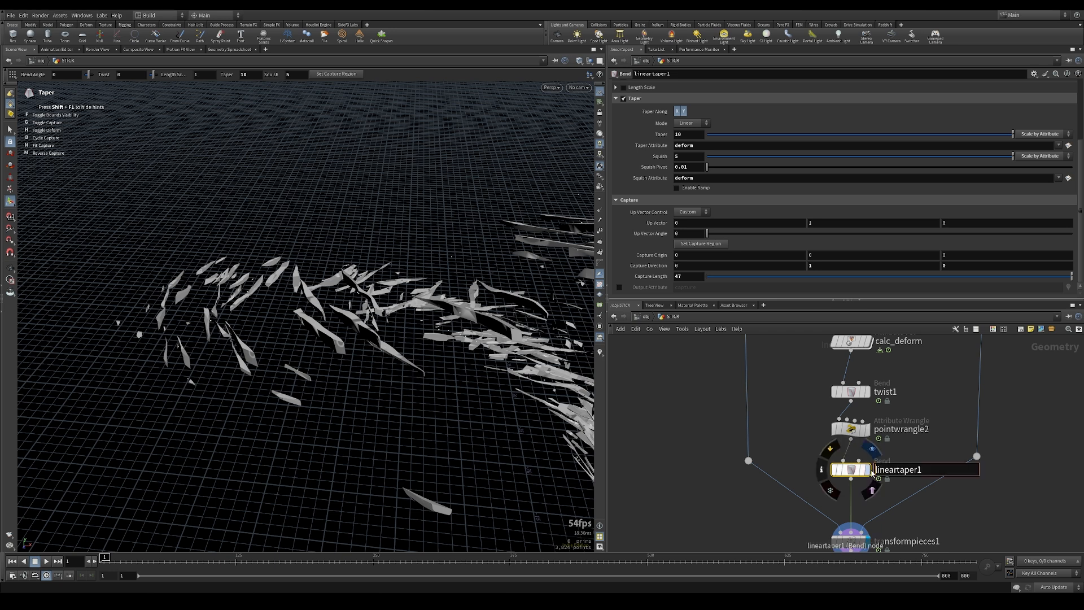
click(599, 210)
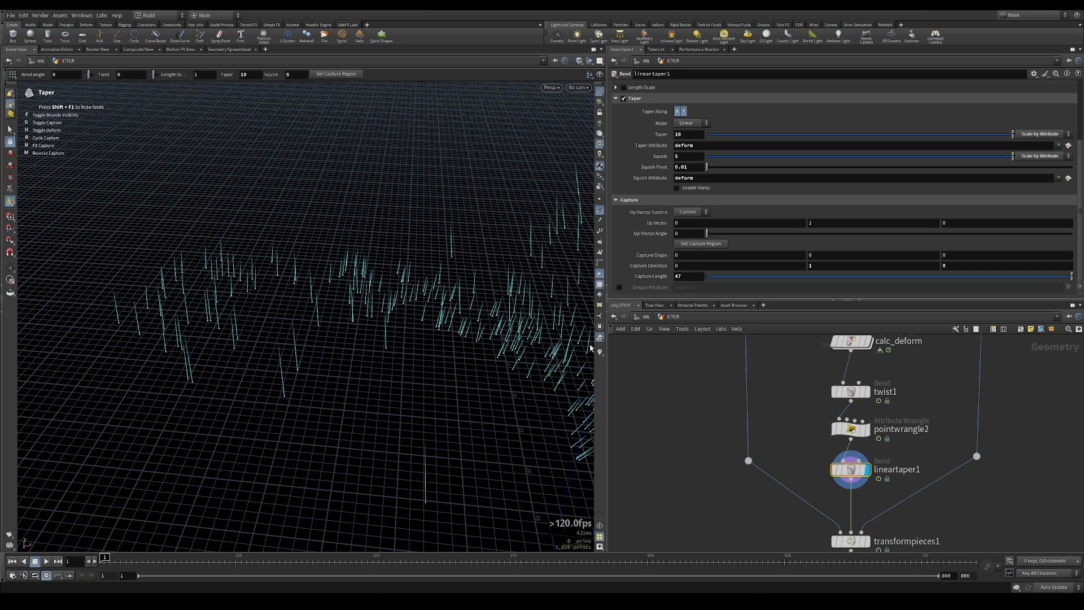
click(600, 353)
click(602, 334)
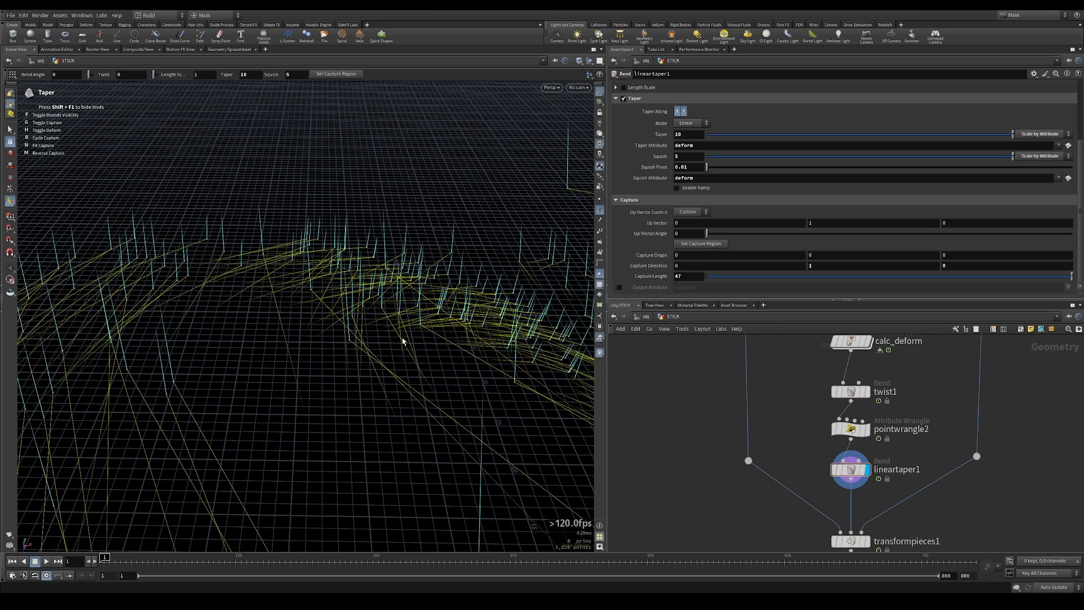
key(Escape)
alt+middle_drag(464, 213, 389, 248)
key(Return)
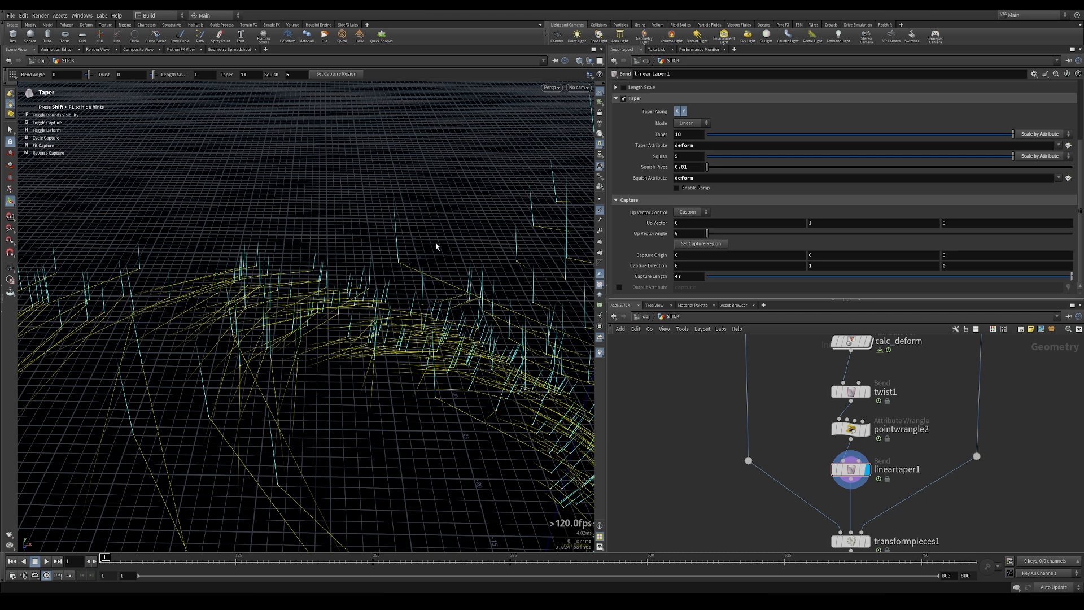
Step: Consult the qrotate documentation and add the line @N = qrotate(quat, @N); at the end of pointwrangle2's code
click(852, 430)
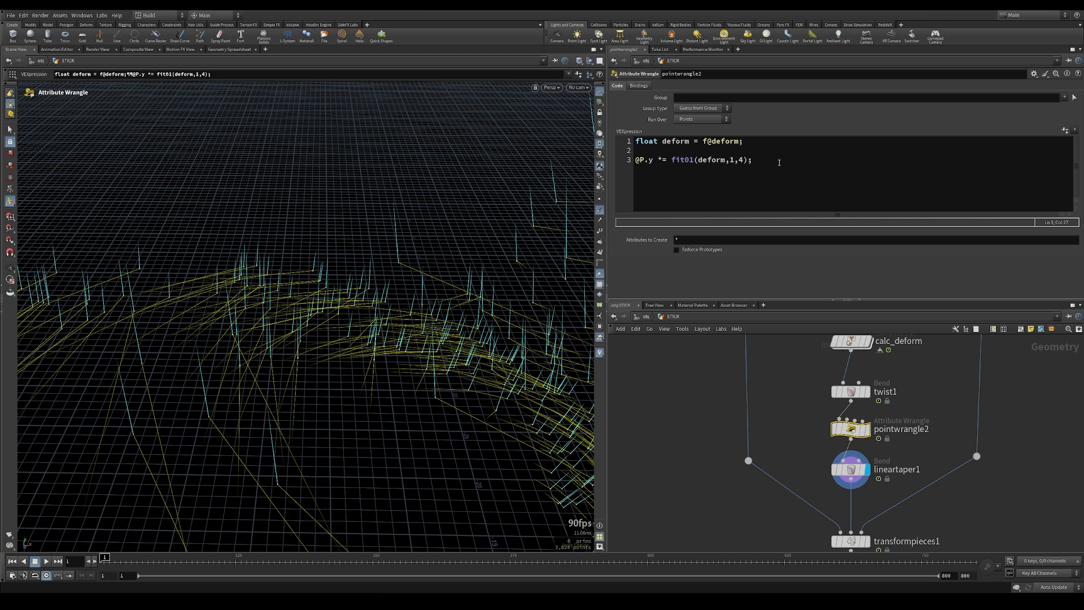
click(220, 558)
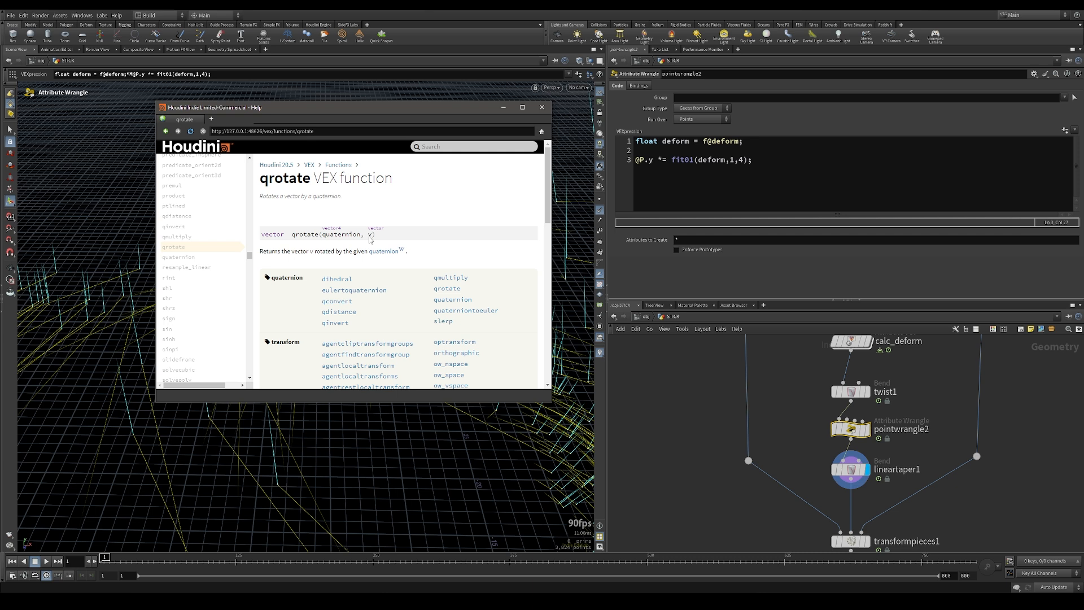
click(773, 158)
key(Return)
key(Return)
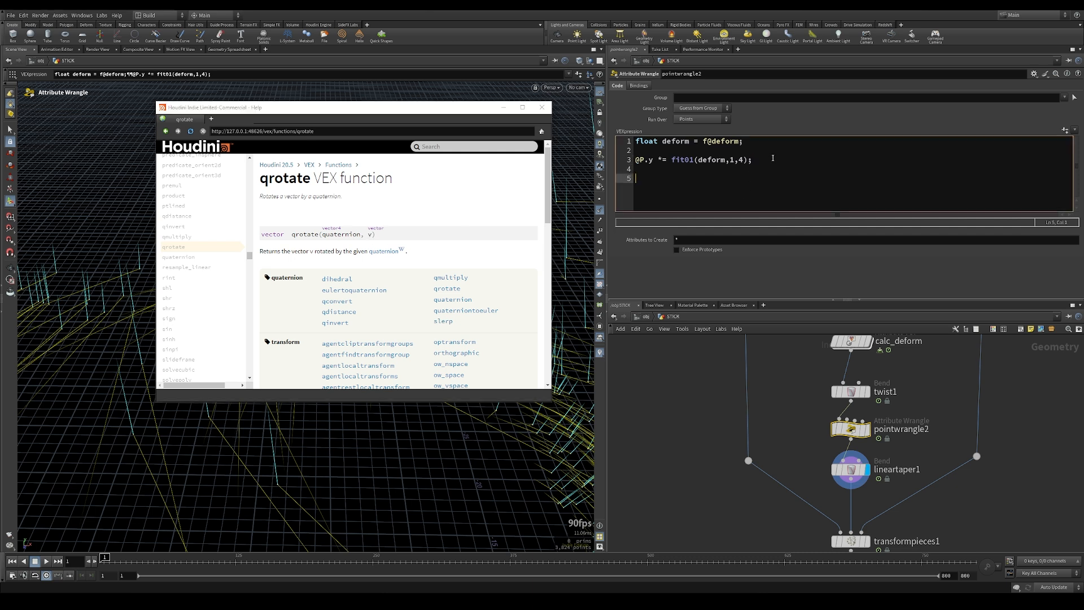
text(@N = qru)
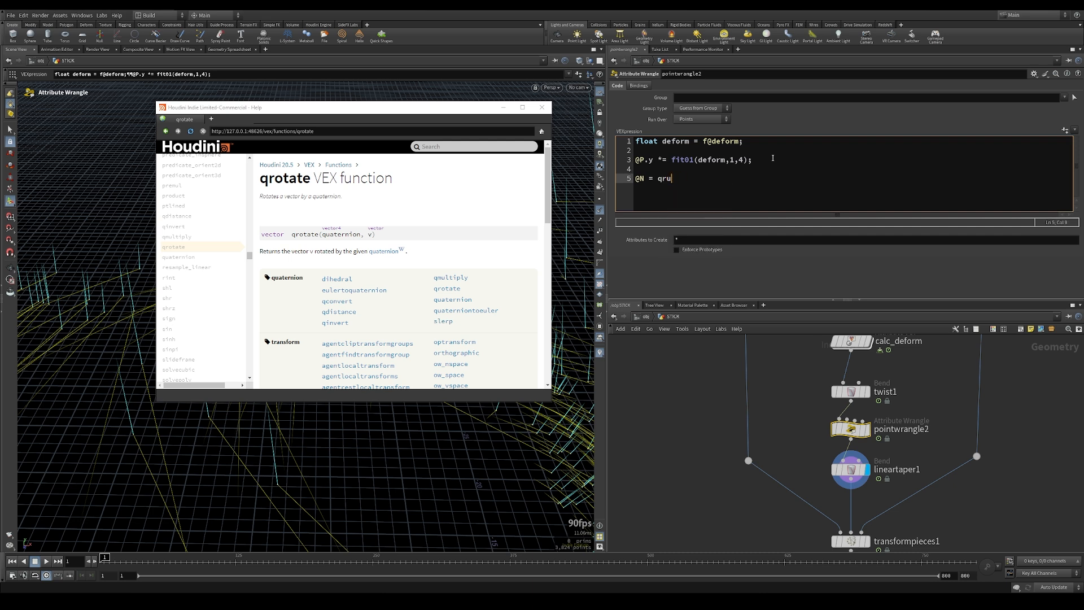
key(BackSpace)
text(otate)
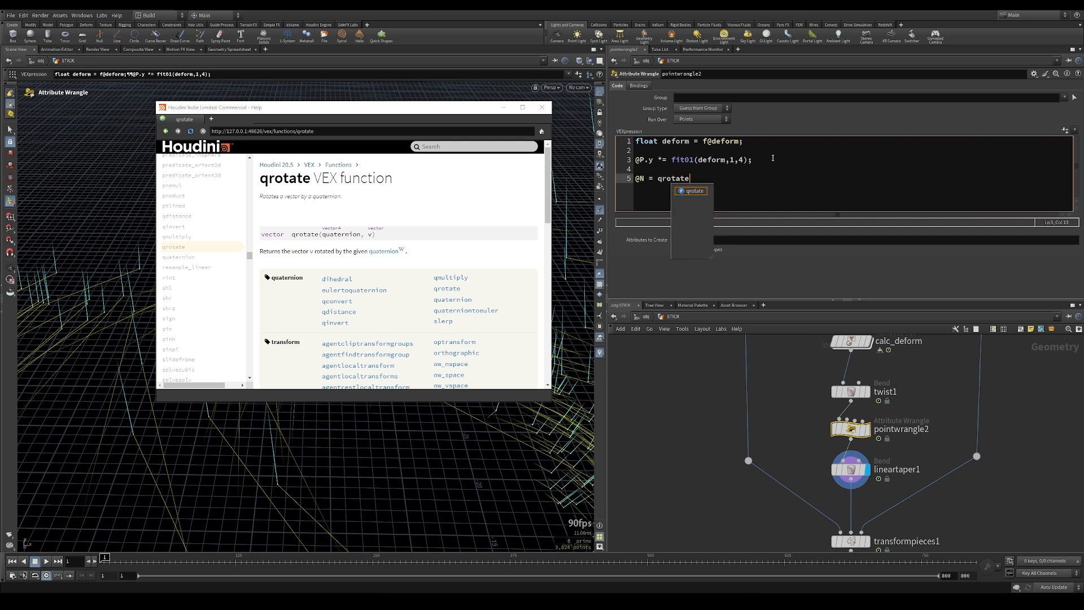
text((q)
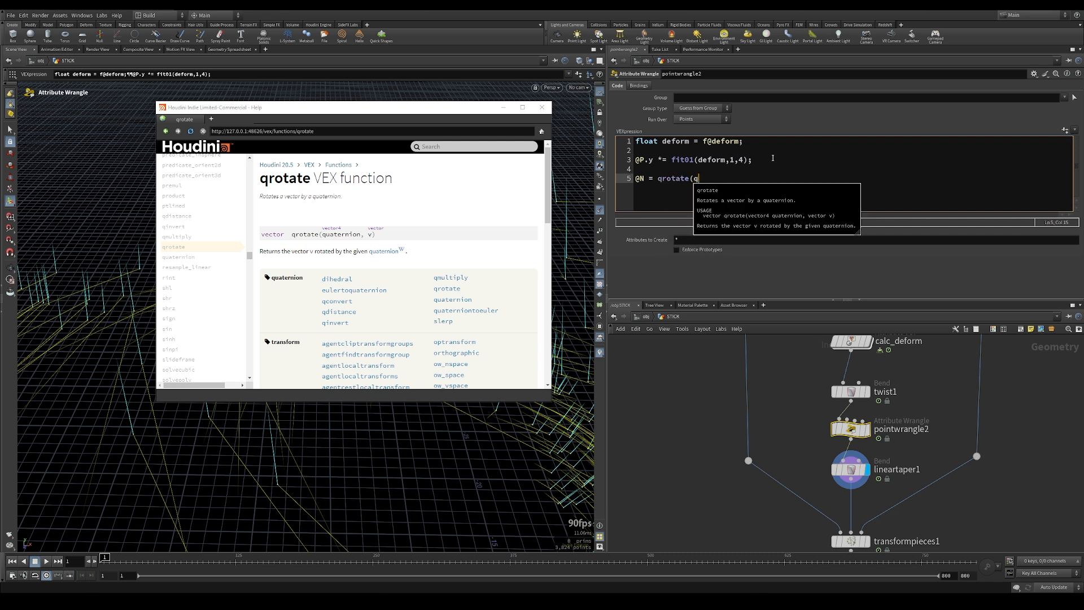
text(uat)
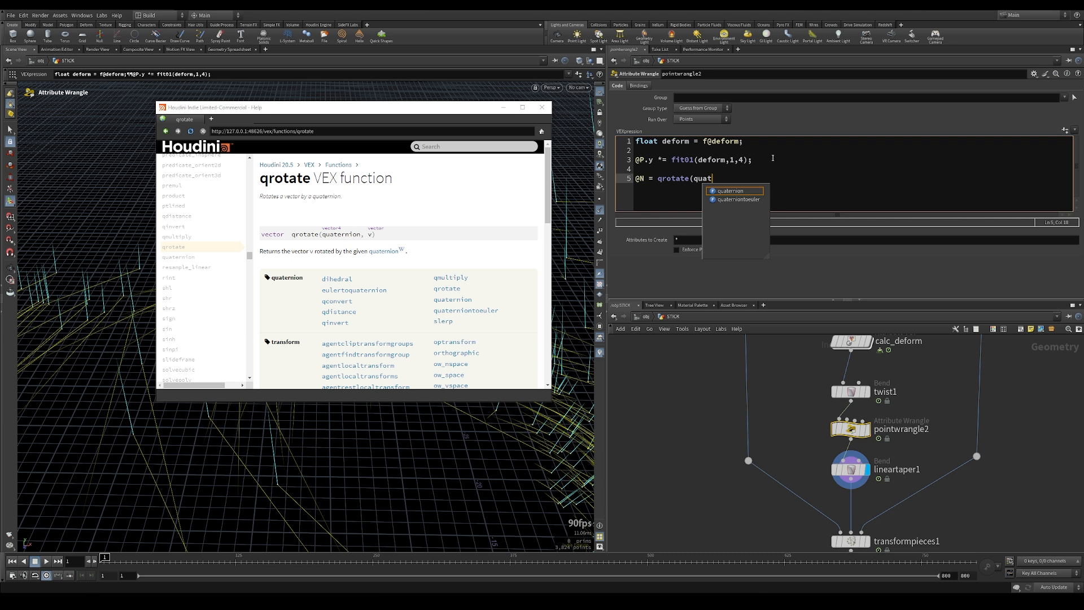
text(, )
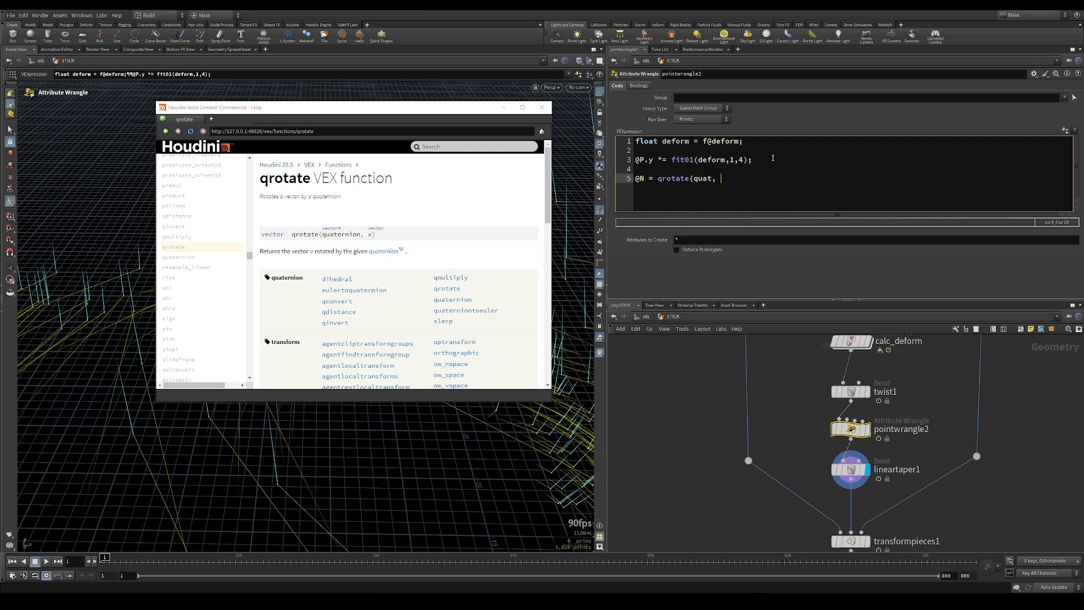
text(@N);)
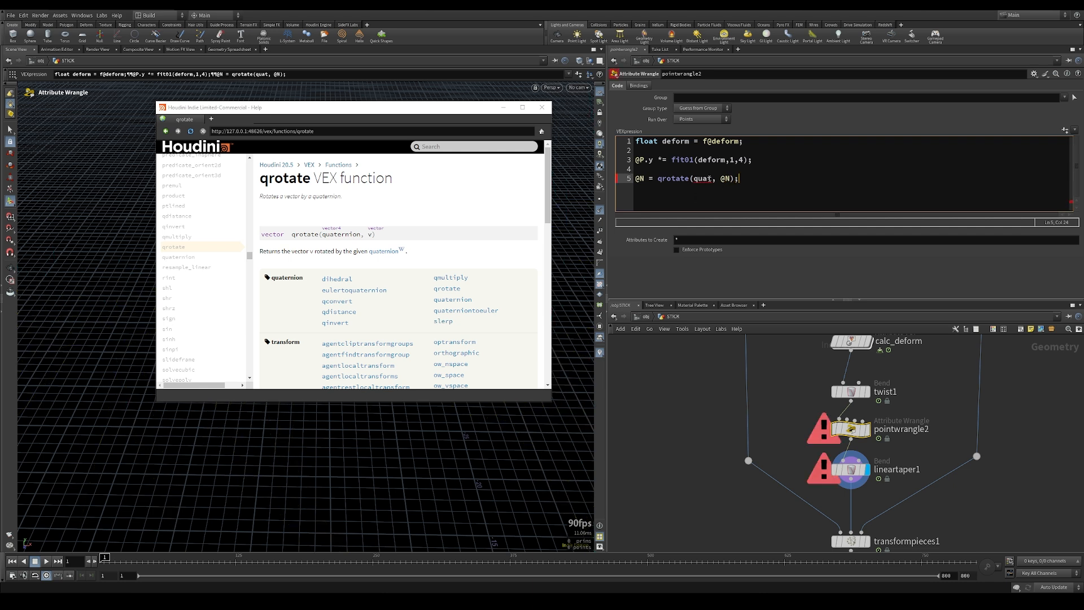
Step: Look up the quaternion VEX function in the help and examine its angle and axis signature
click(478, 148)
text(quaterion)
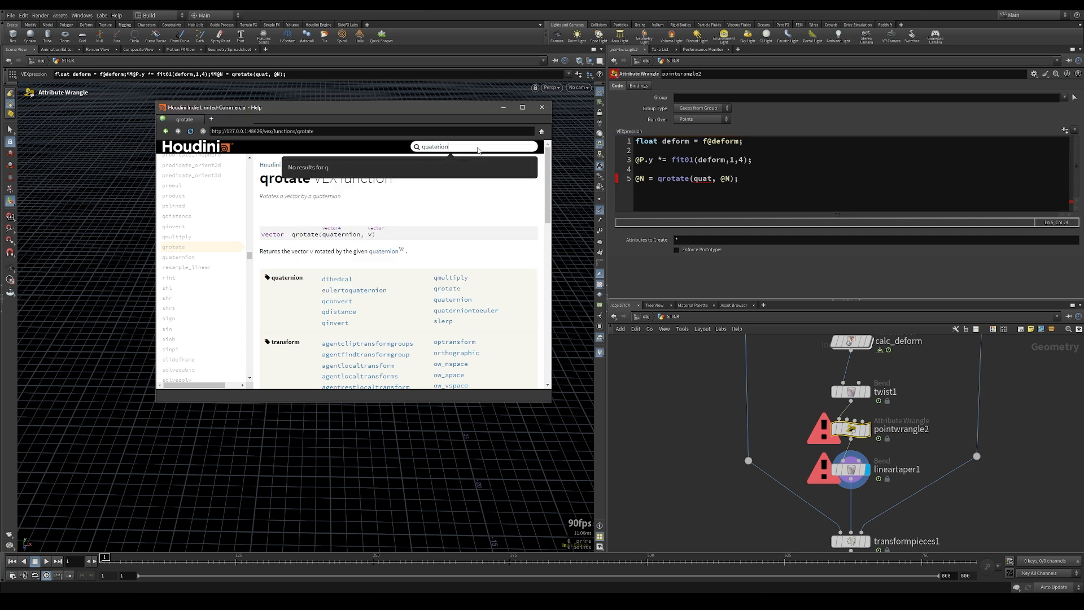
key(BackSpace)
key(BackSpace)
key(BackSpace)
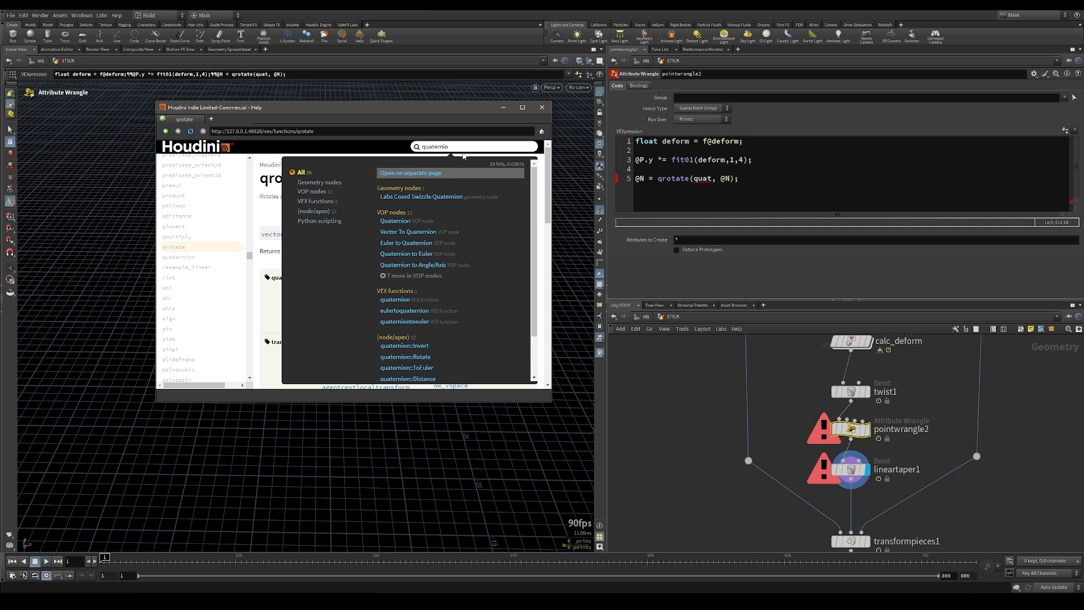
click(435, 303)
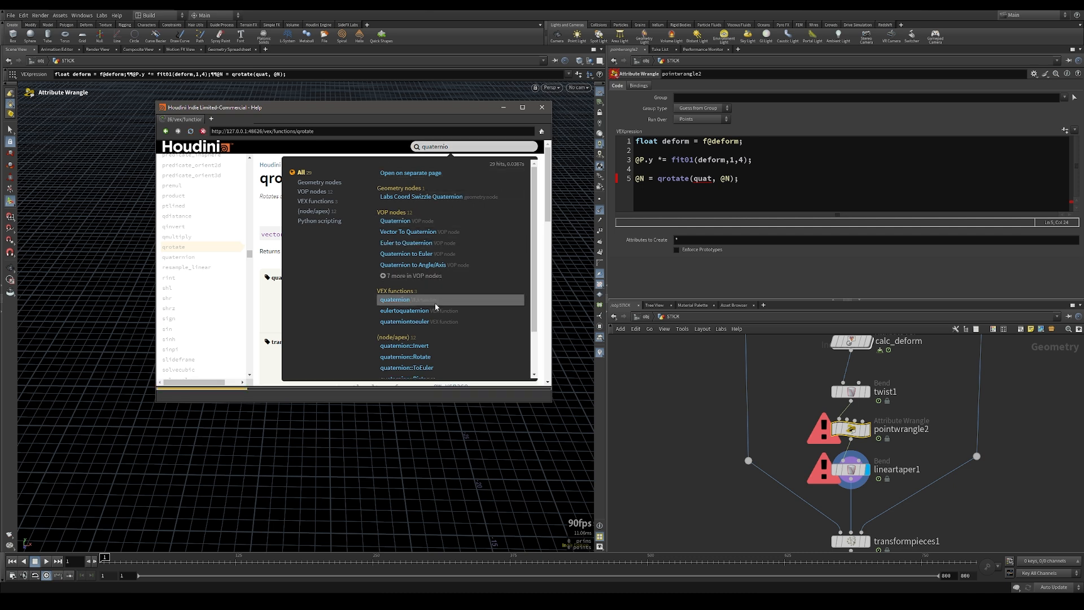
scroll(386, 254, down, 2)
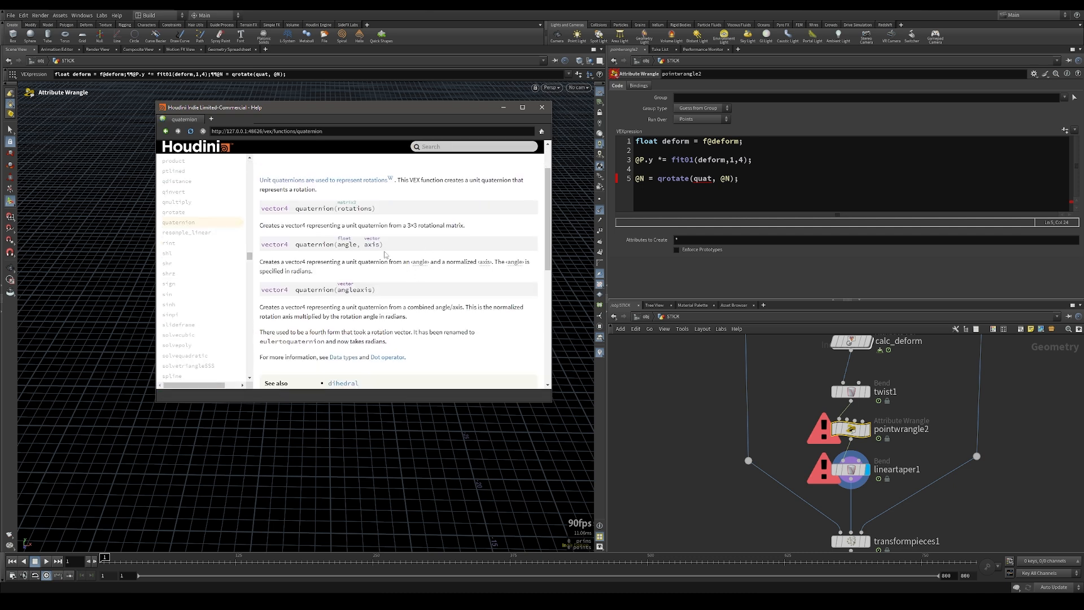
drag(547, 225, 547, 229)
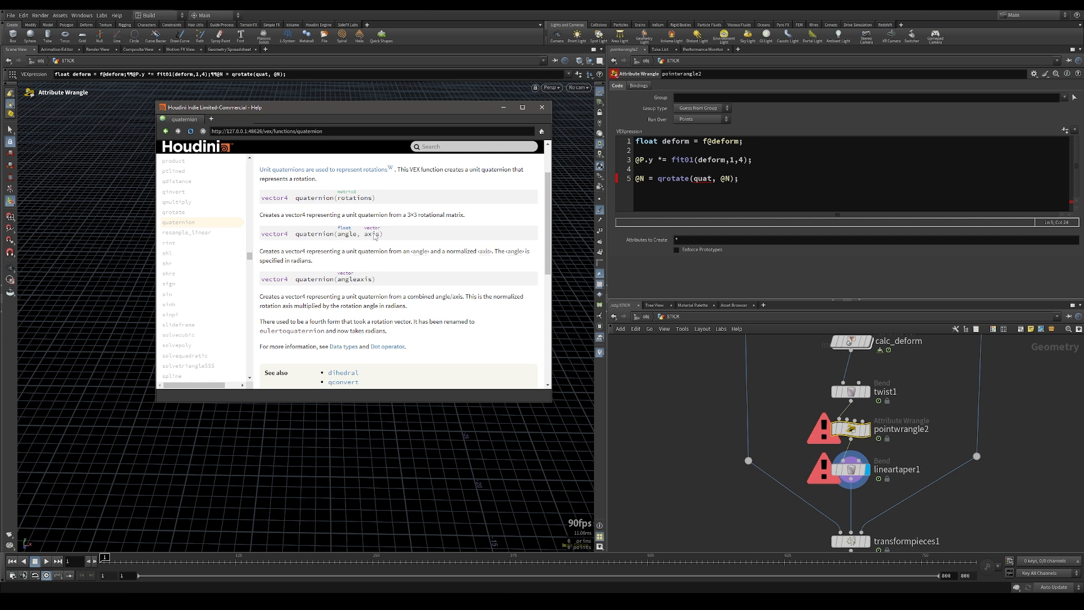
click(674, 170)
key(Return)
key(Return)
key(Up)
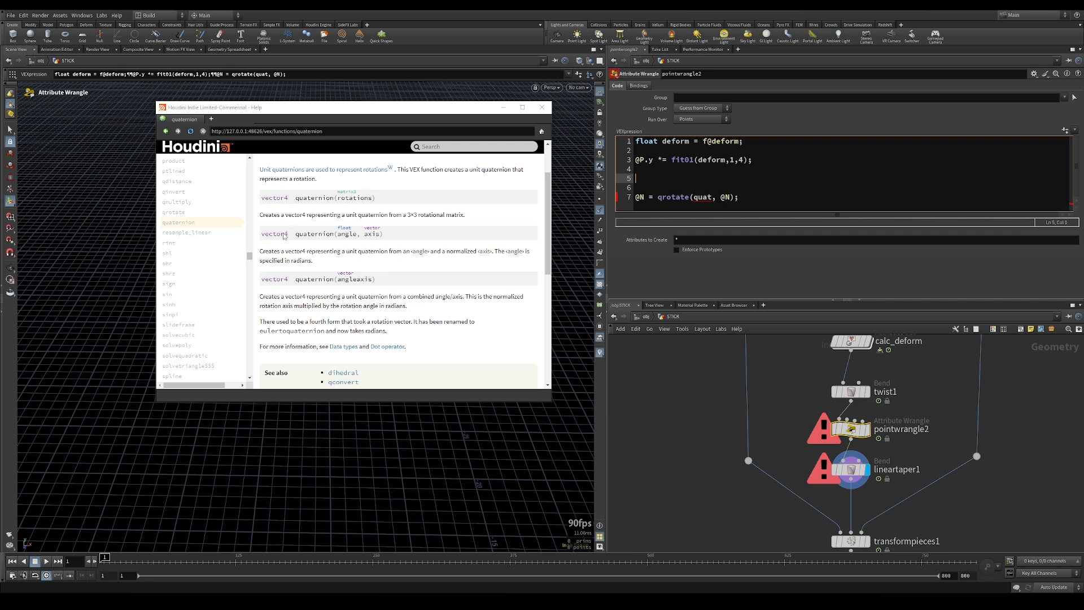
text(vector)
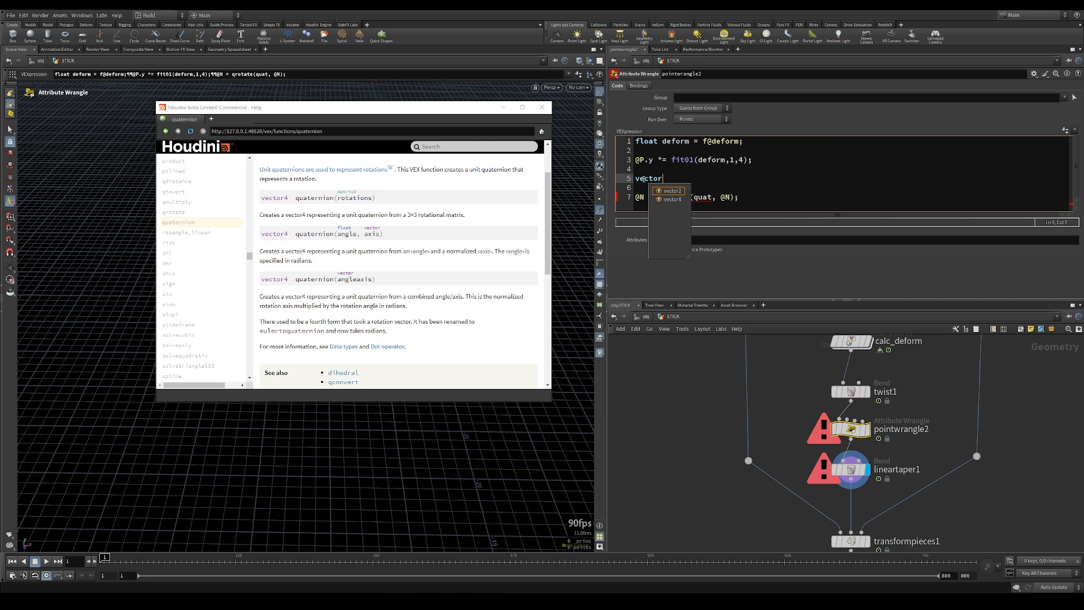
text(4 quat)
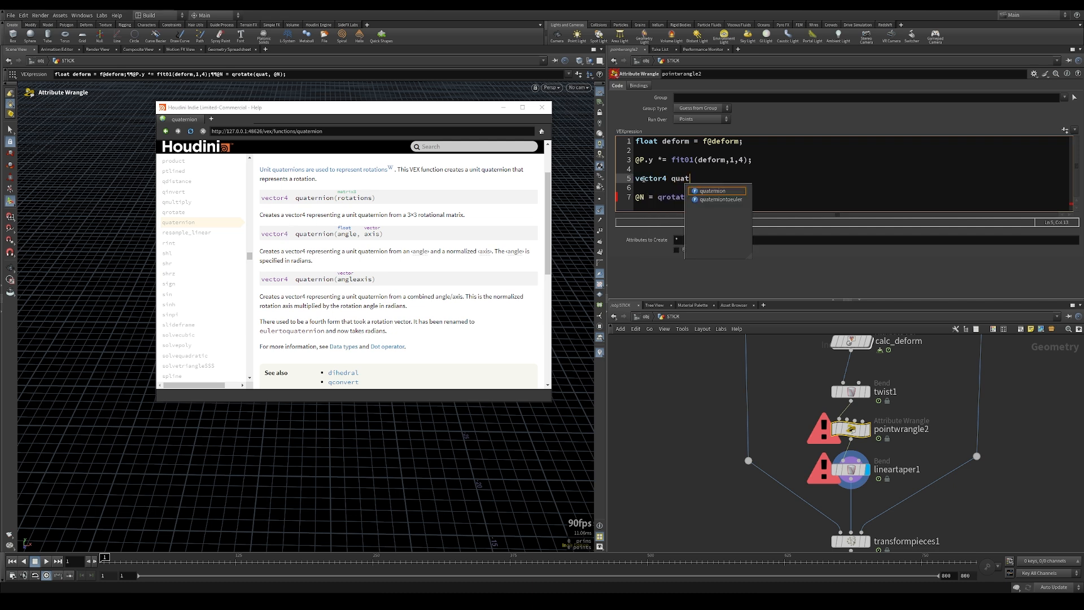
text( =)
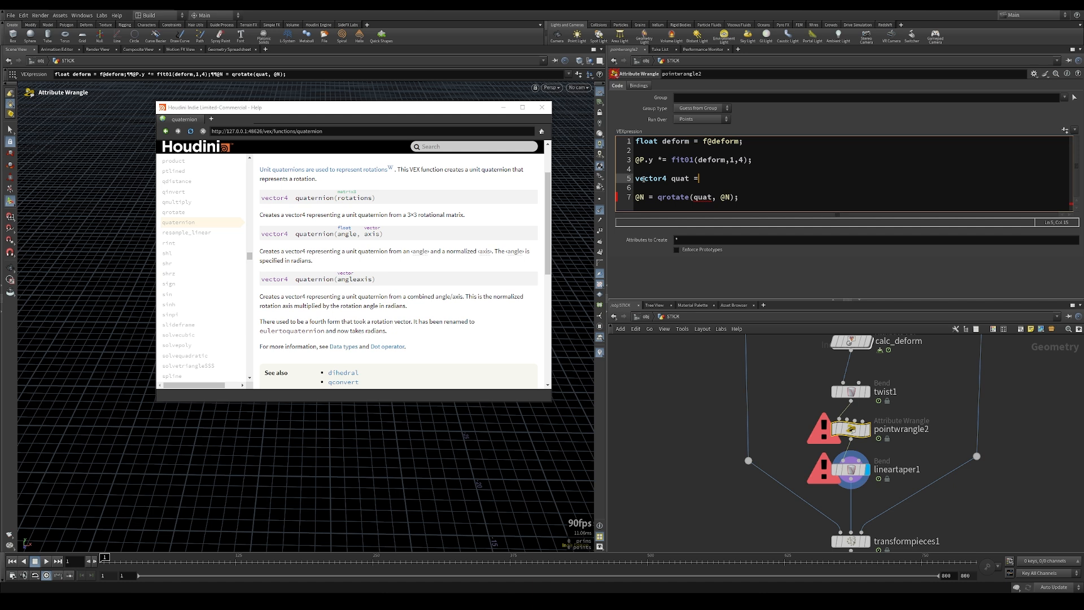
text( quate)
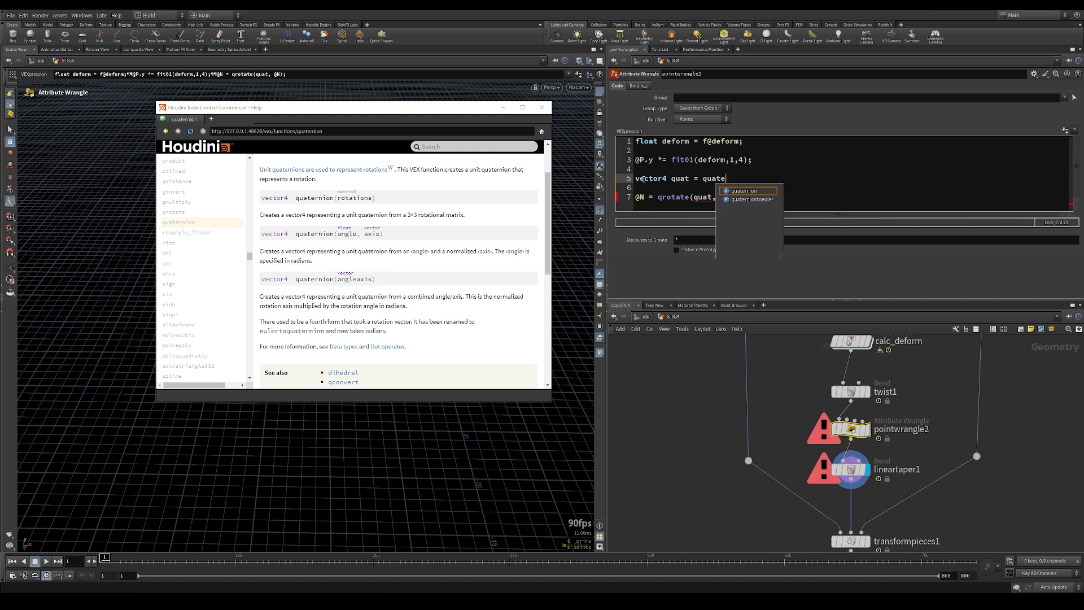
key(Return)
text(()
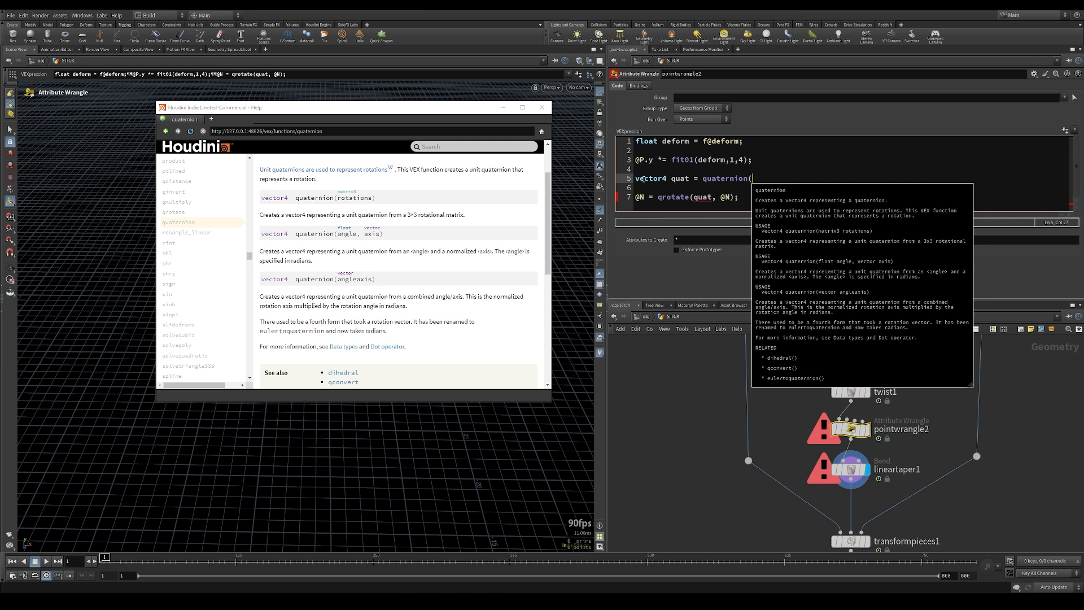
text(angle)
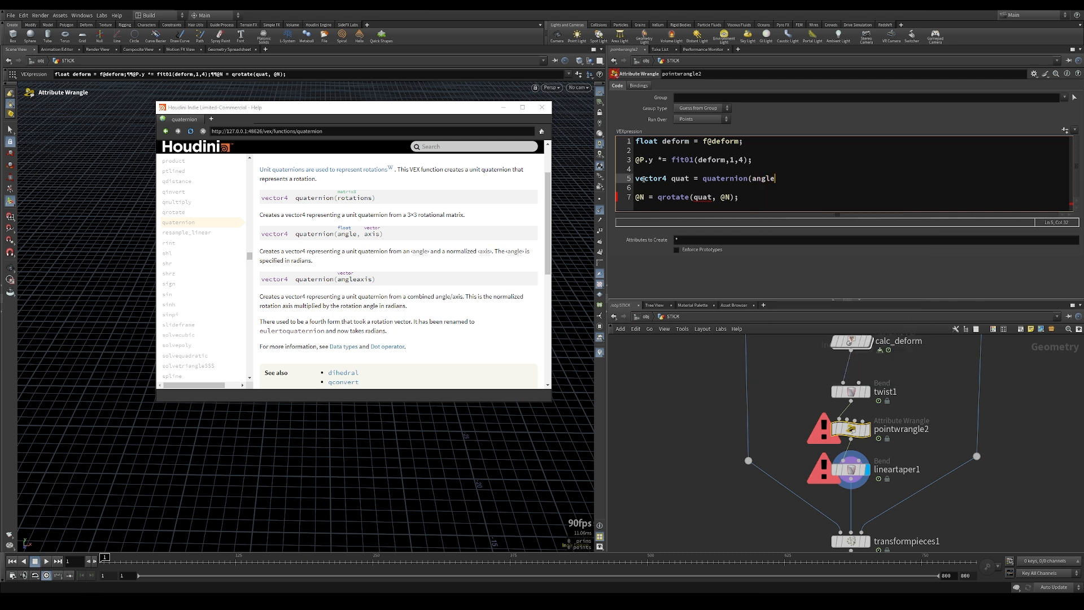
text(, @up);)
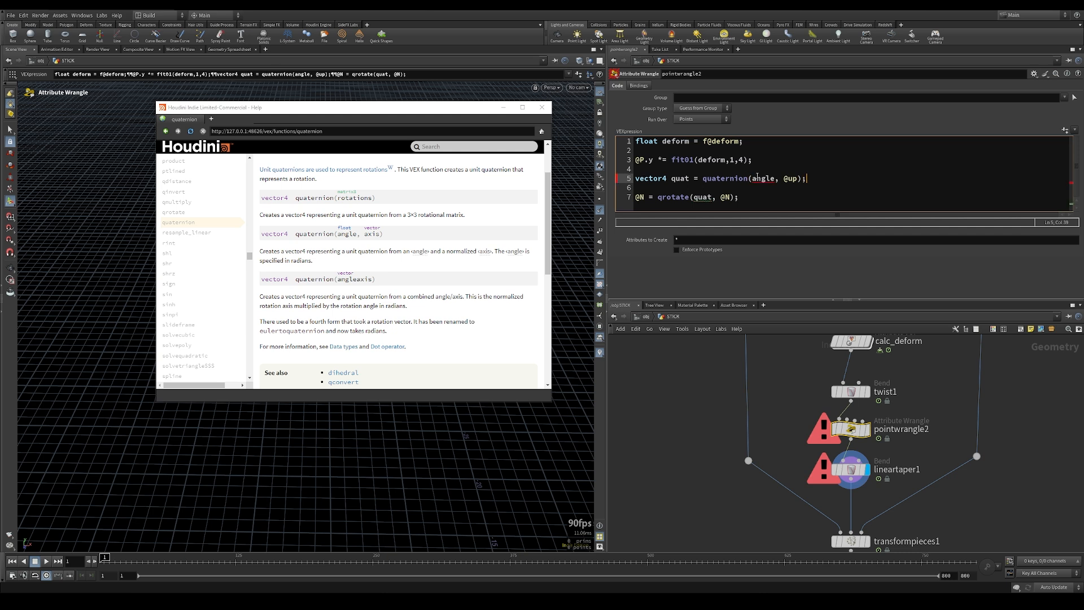
Step: Declare float angle = chf("angle"); above the quaternion line and apply the wrangle code
click(759, 159)
key(Return)
key(Return)
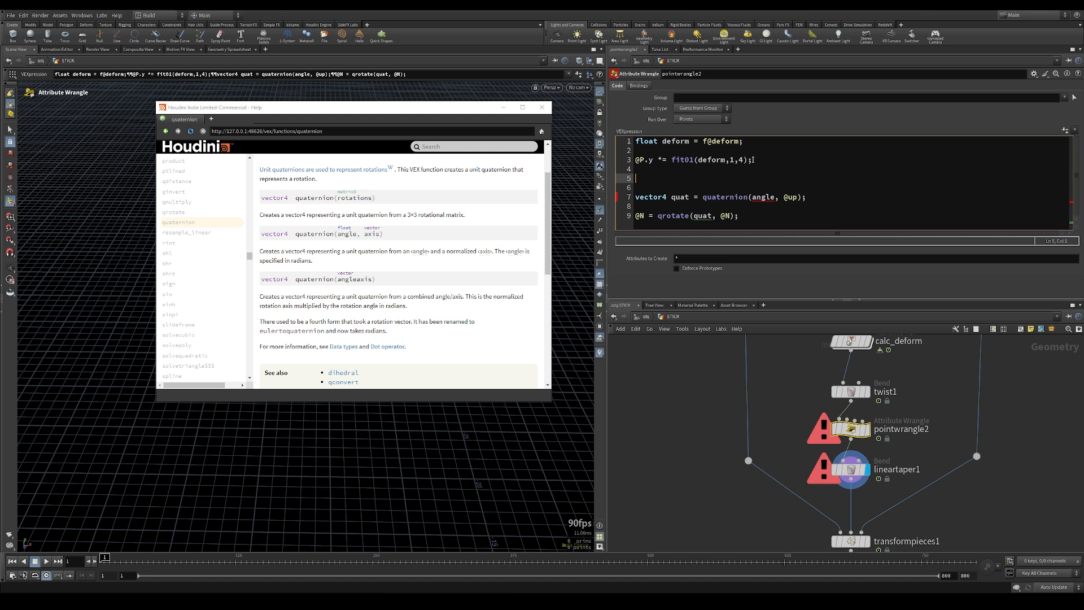
click(671, 175)
click(671, 178)
text(float angle = chf("angle");)
key(ctrl+Return)
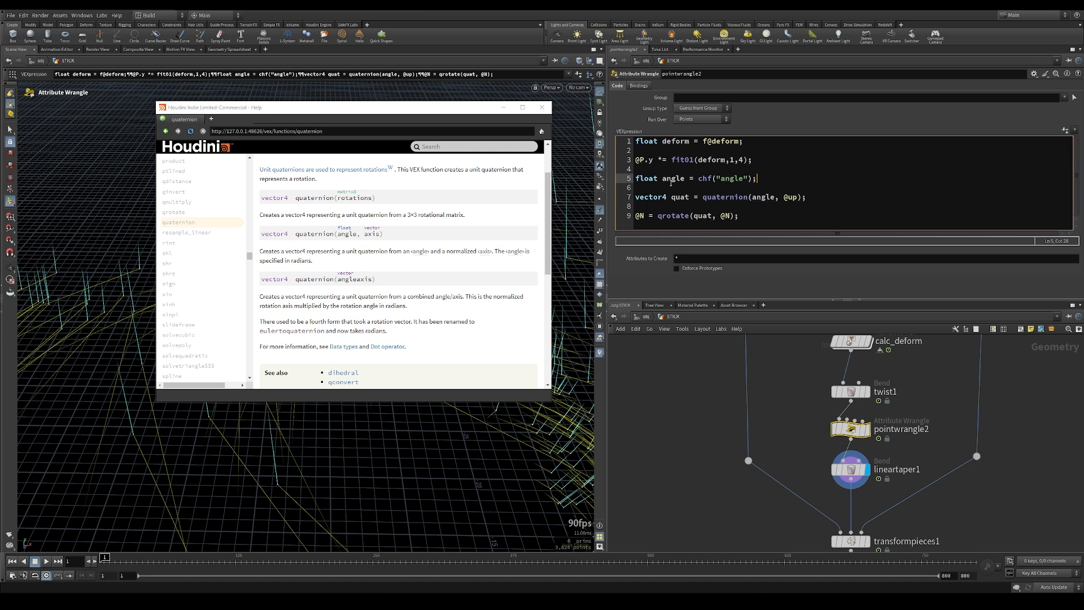
Step: Generate the Angle channel parameter on pointwrangle2 and raise it to 1 to test the normals' rotation
click(1064, 131)
click(503, 107)
mouse_move(722, 134)
mouse_down()
mouse_move(851, 120)
mouse_move(706, 130)
mouse_up()
drag(1050, 131, 1077, 130)
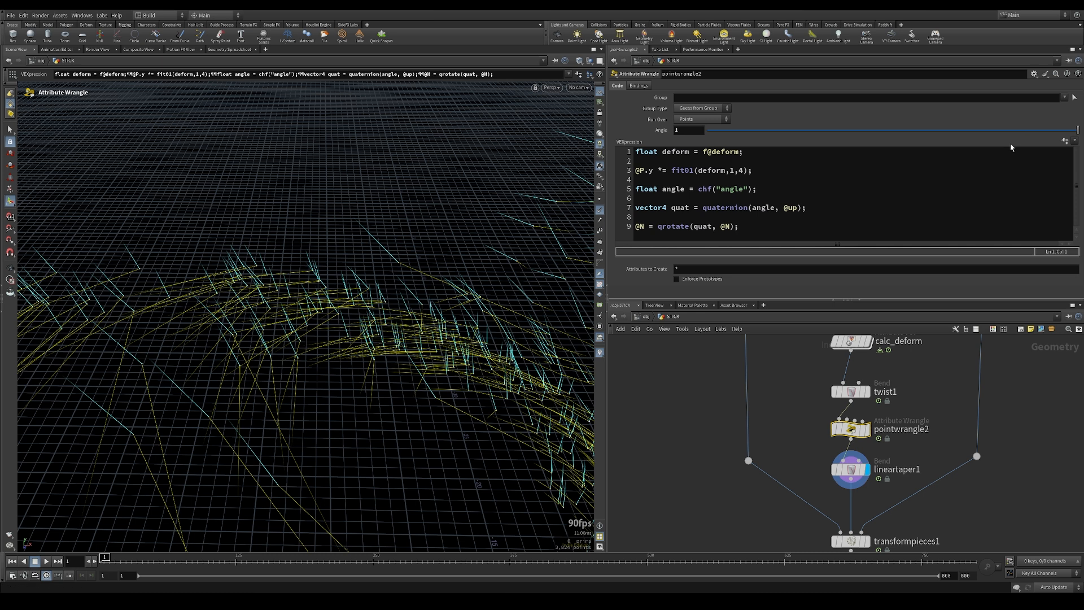
Step: Set the Angle parameter's range to 0–360 in the parameter interface and try a larger angle
click(1033, 74)
click(991, 83)
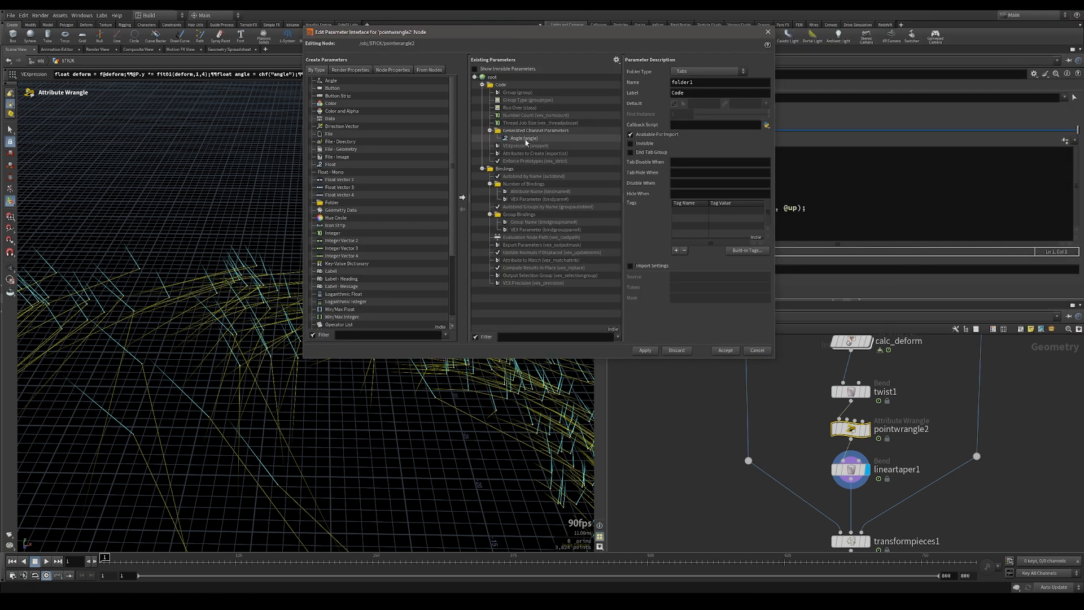
click(514, 139)
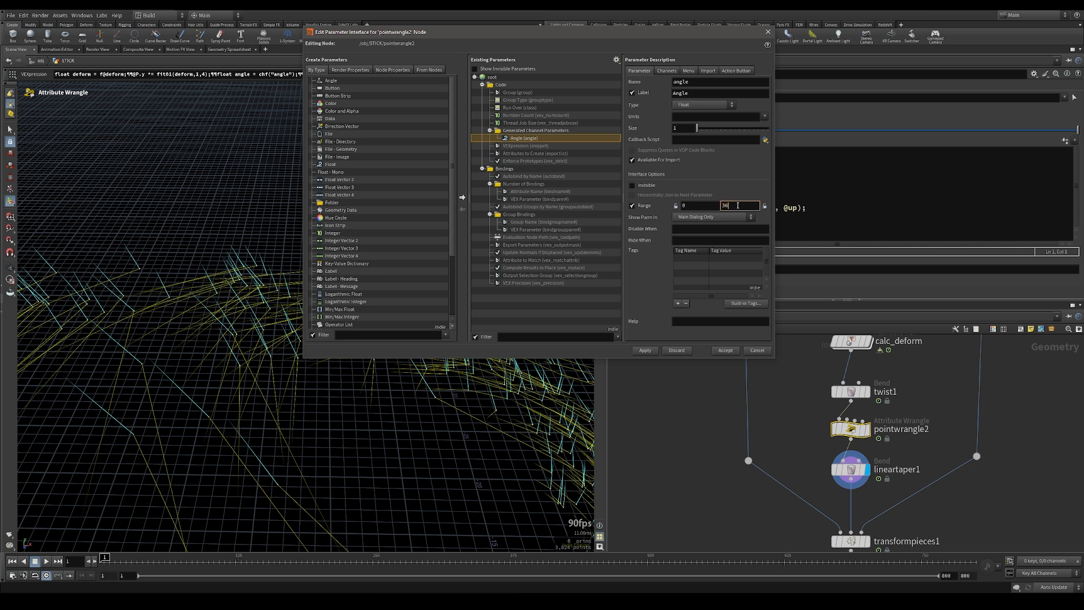
click(644, 350)
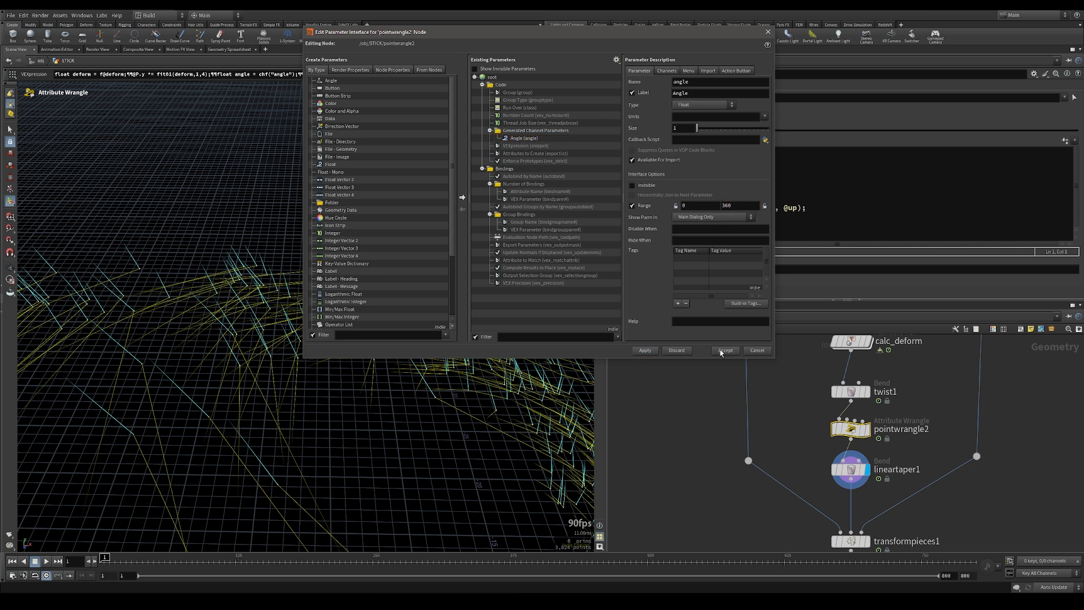
click(725, 350)
drag(707, 137, 746, 140)
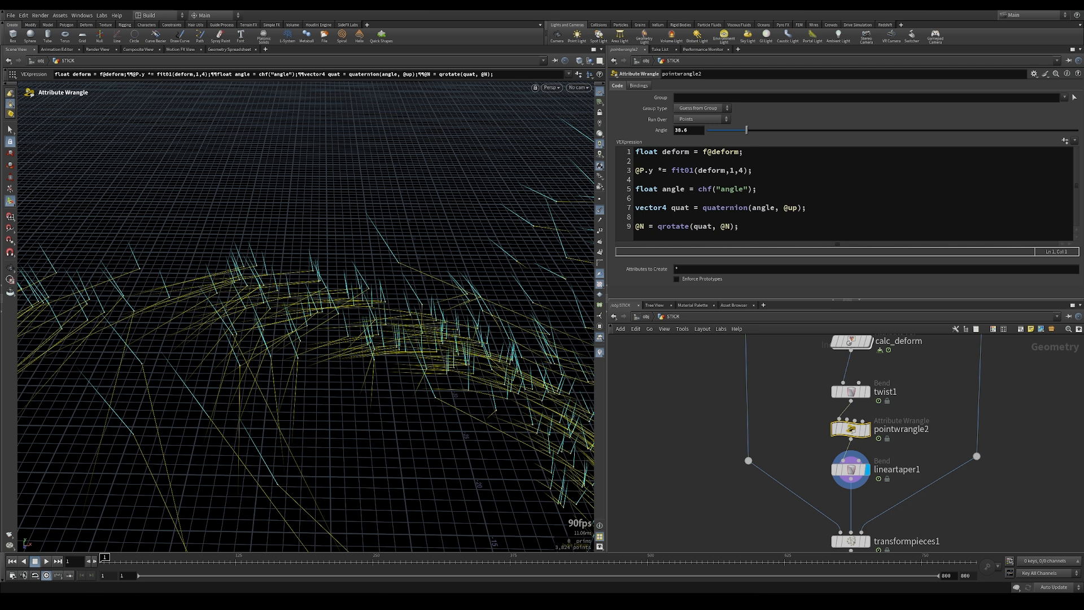
Step: Check the angle units in the quaternion help and wrap the angle channel as radians(chf("angle"))
mouse_move(127, 601)
click(220, 562)
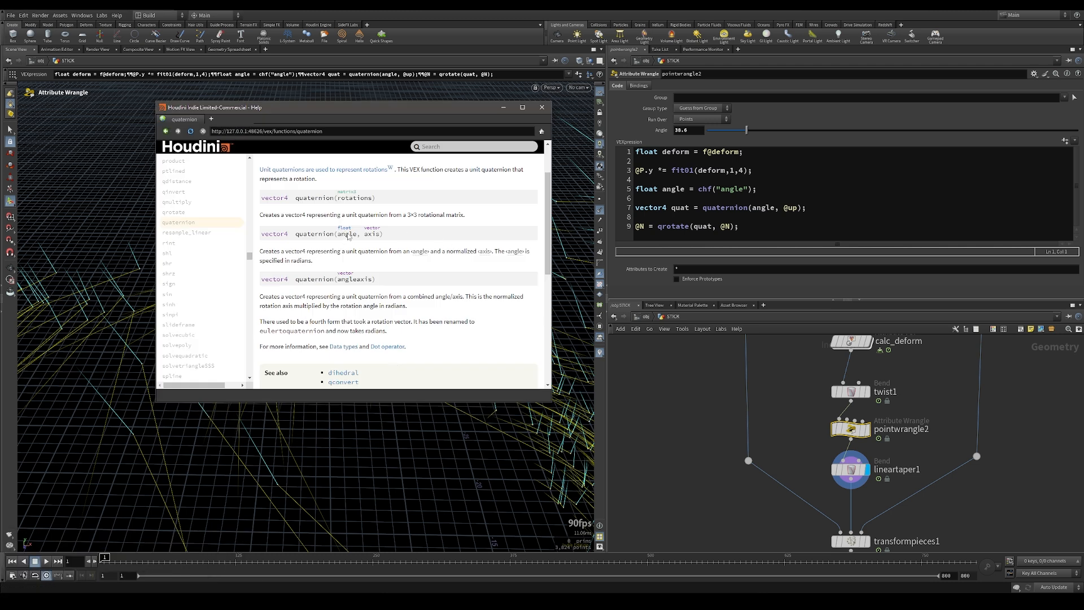
click(767, 189)
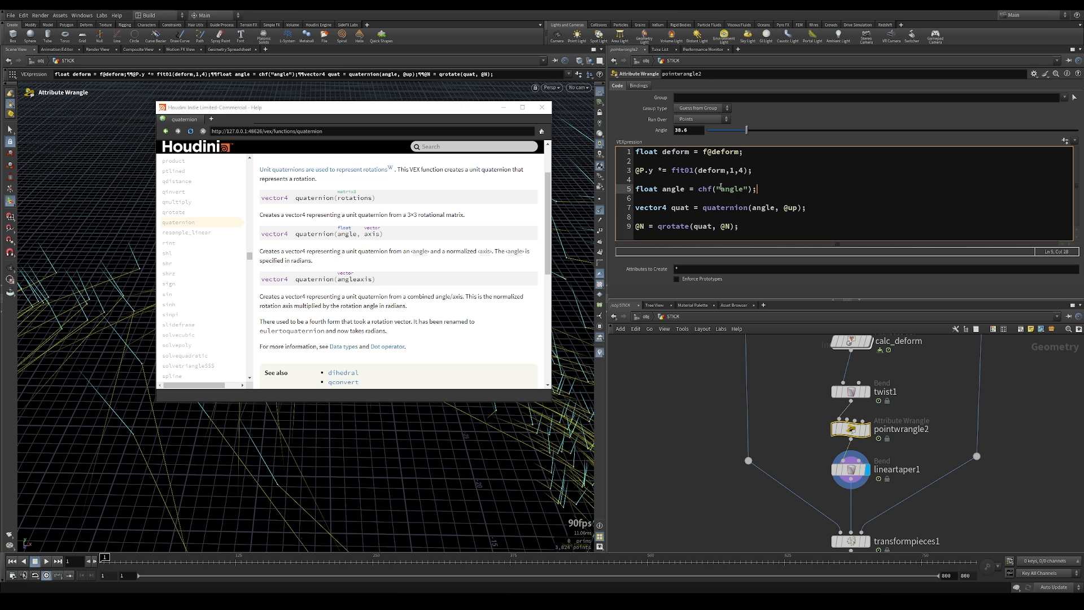
text(ra)
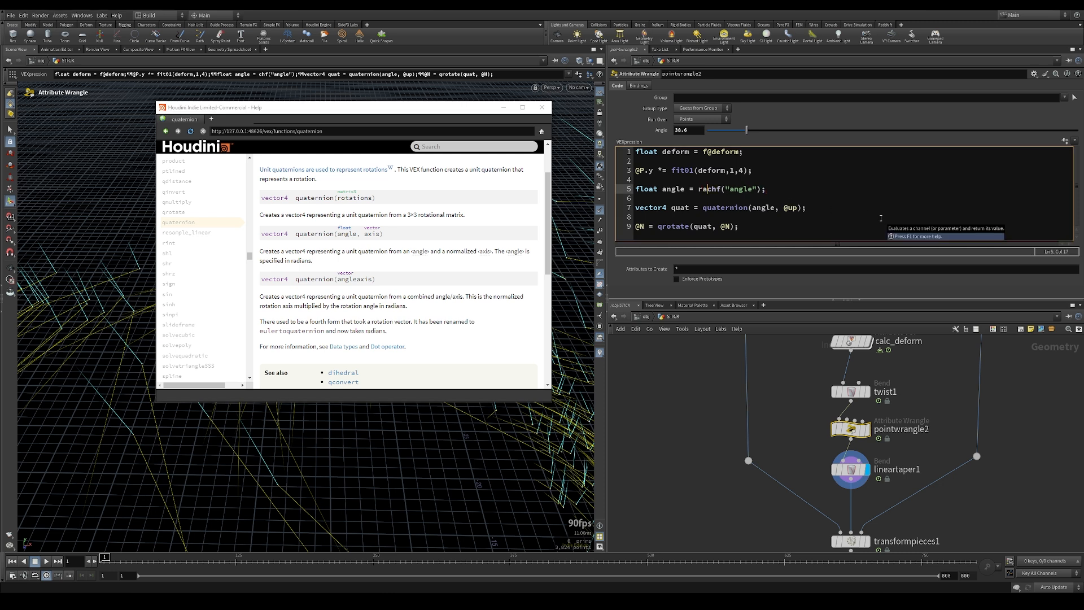
text(dians()
key(Right)
key(Right)
key(Right)
key(Right)
key(Right)
text())
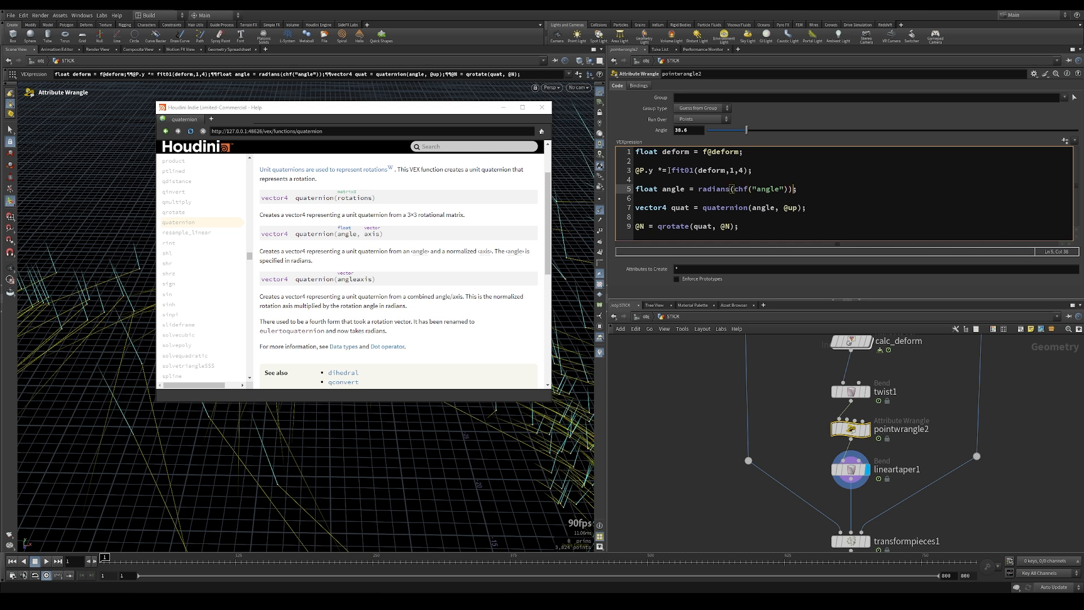
Step: Sweep the Angle and return it to 0, and multiply the angle channel by deform inside radians()
click(502, 108)
drag(705, 133, 653, 125)
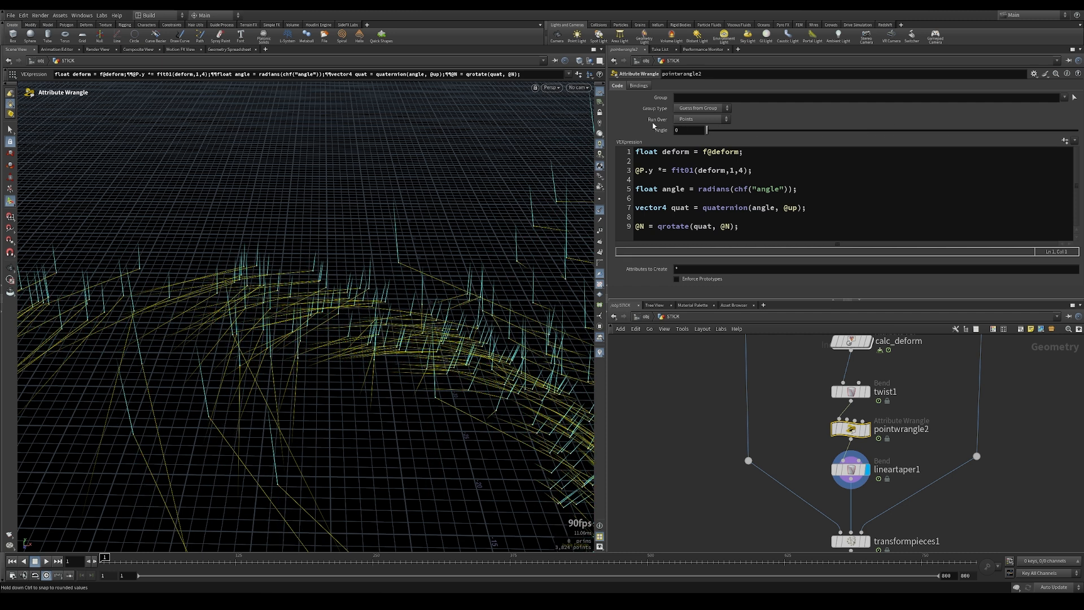
click(789, 188)
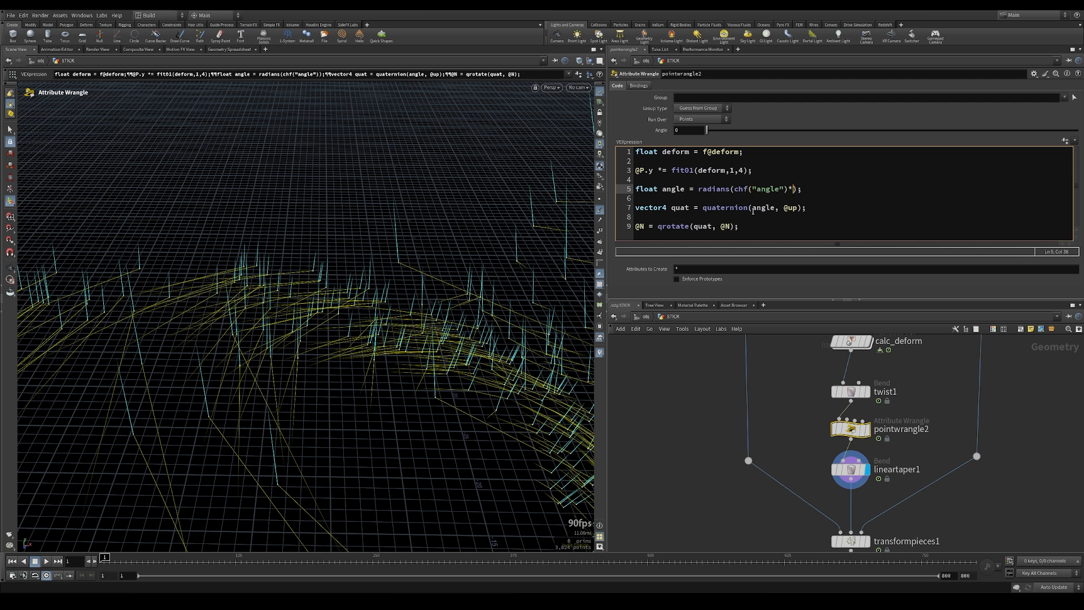
text(*deform)
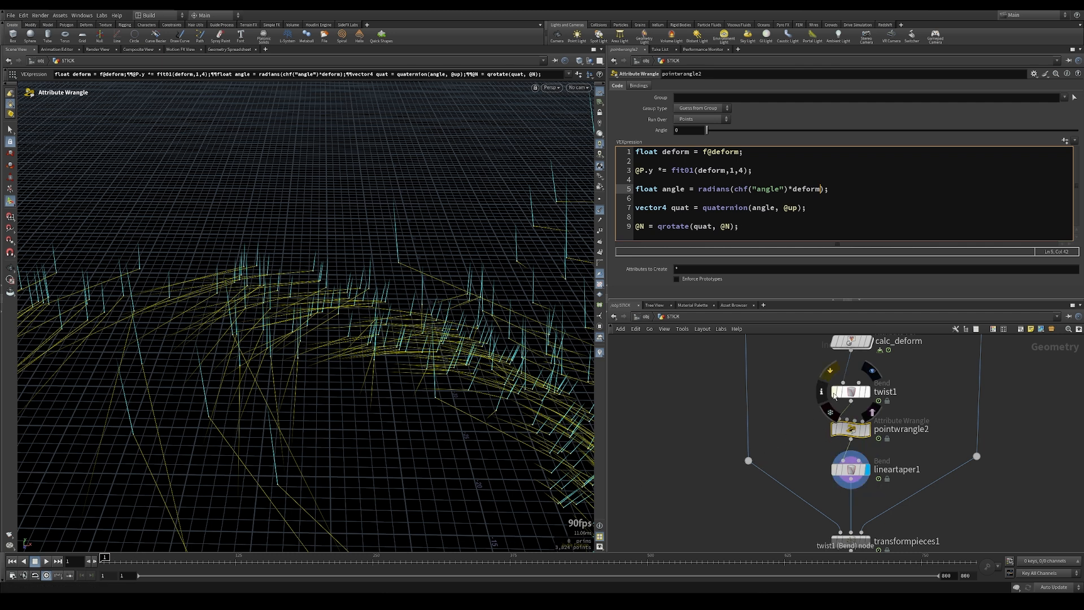
Step: Bypass twist1, display pointwrangle2's points close up and scrub the timeline to examine the normals
click(833, 393)
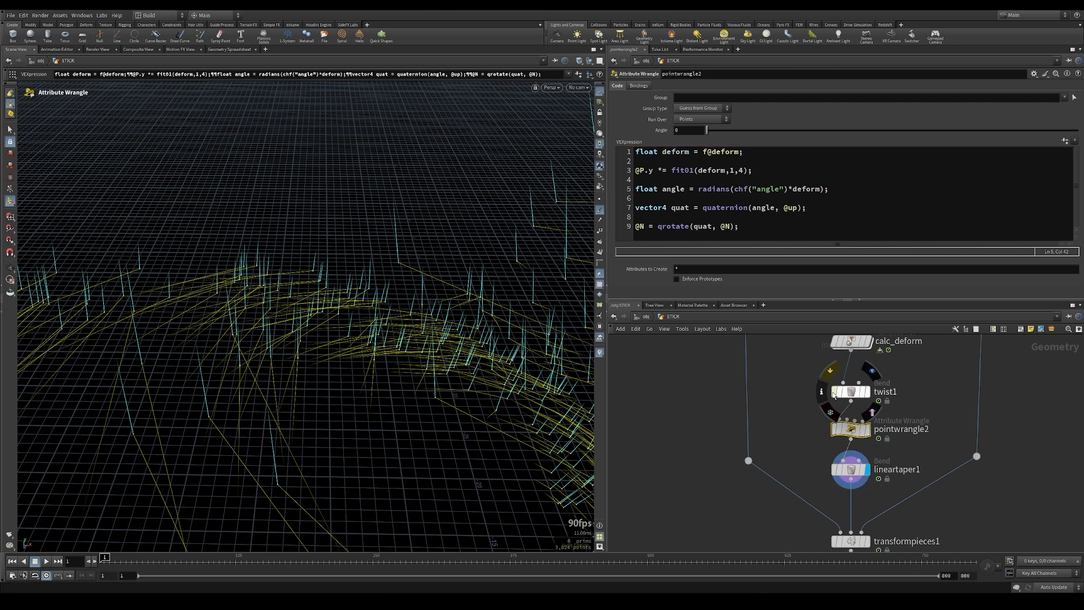
click(868, 432)
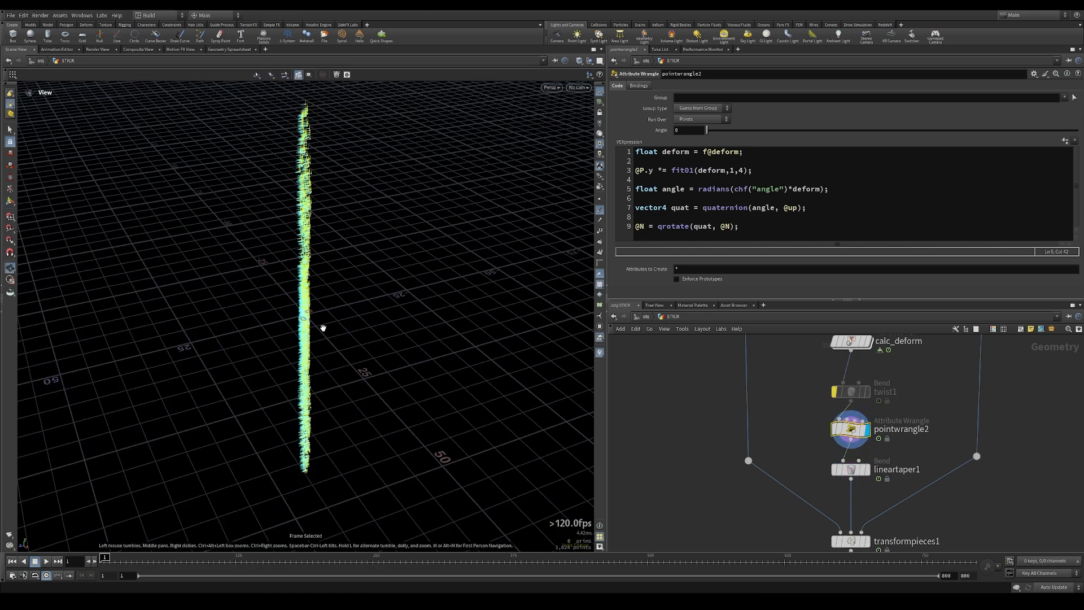
alt+drag(299, 310, 431, 313)
alt+right_drag(248, 266, 497, 285)
alt+drag(496, 286, 360, 306)
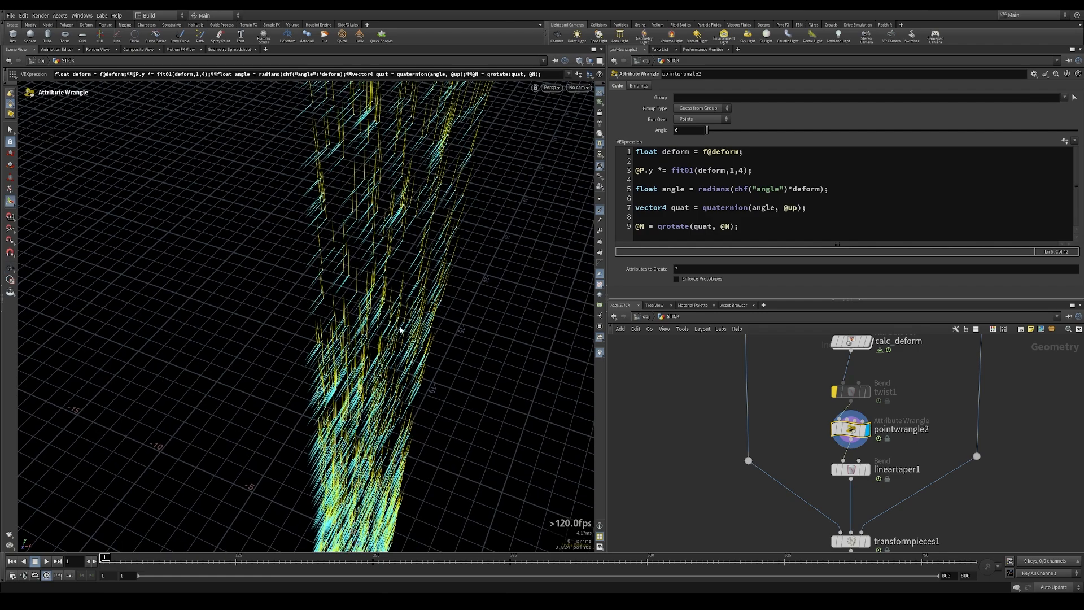
drag(105, 559, 182, 544)
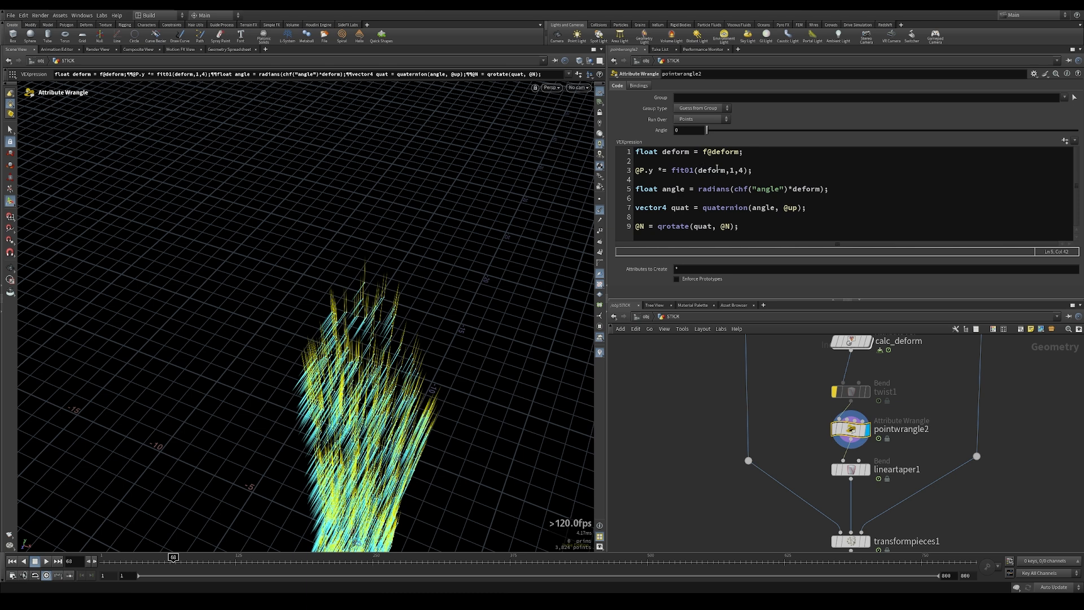
Step: Change line 5 to radians(chf("angle"))*deform and set the Angle to 360, scrubbing back to frame 1 to check the normals
click(787, 189)
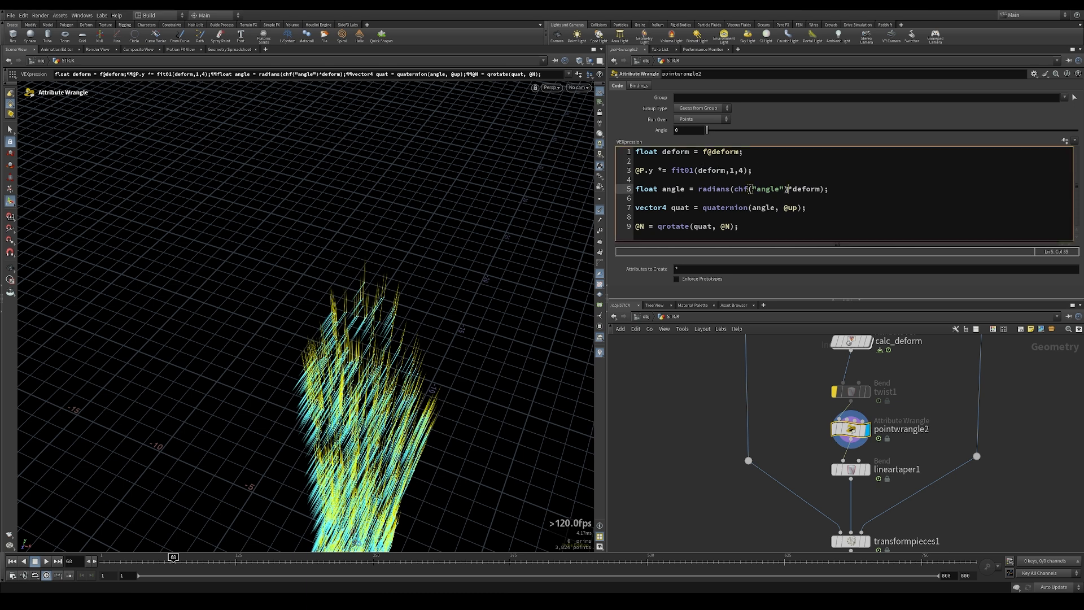
key(BackSpace)
drag(152, 564, 122, 565)
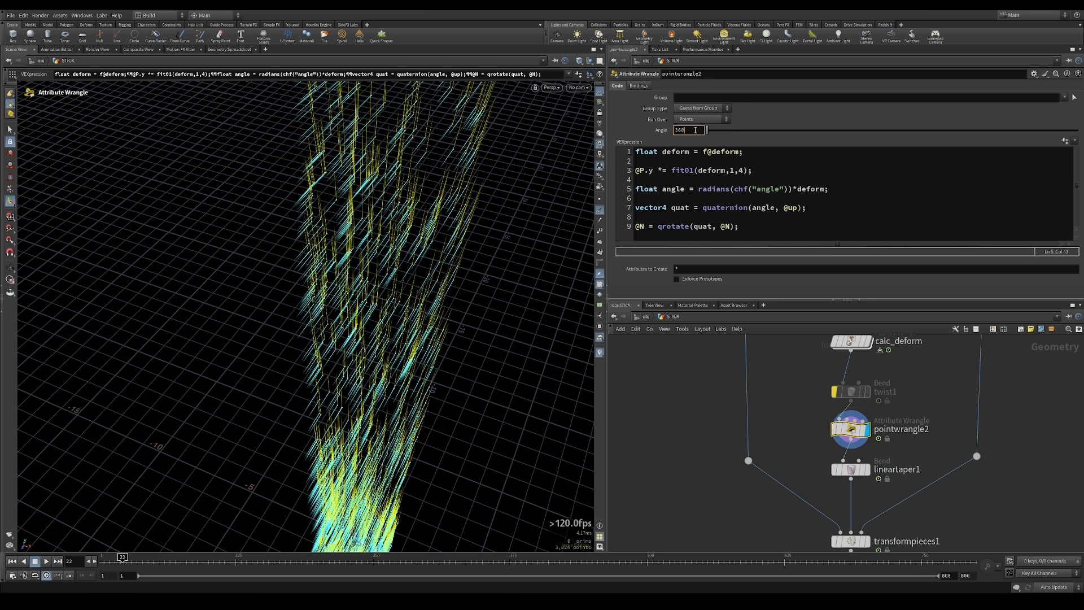
key(Return)
click(89, 556)
mouse_move(89, 556)
mouse_down()
mouse_move(235, 557)
mouse_move(104, 556)
mouse_up()
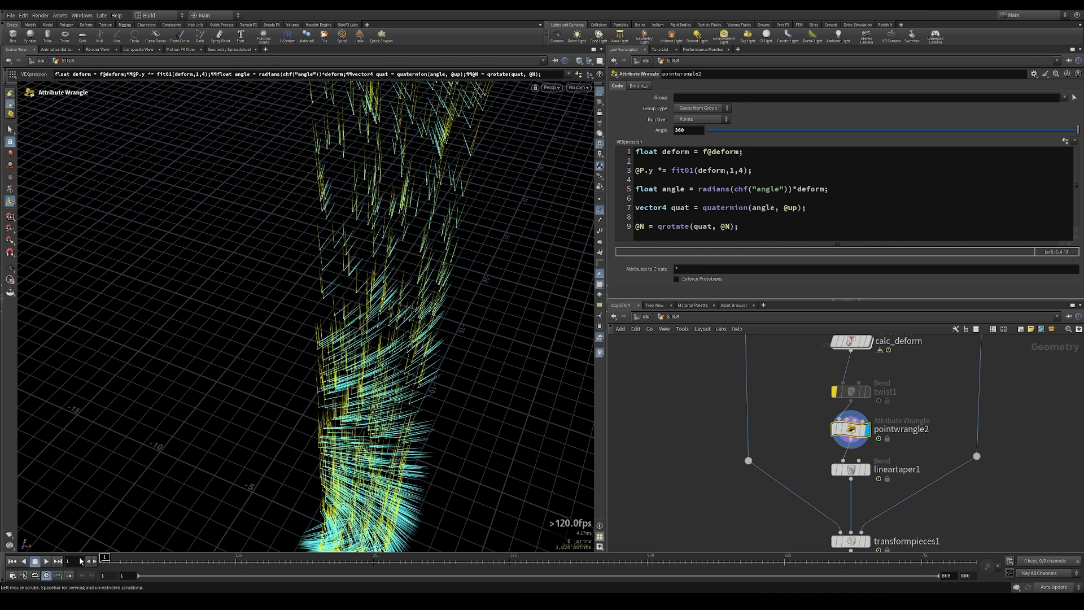
Step: Re-enable twist1, scrub to frame 66 and turn off the vector visualizers
click(834, 394)
alt+right_drag(354, 396, 340, 418)
drag(105, 563, 170, 559)
click(599, 353)
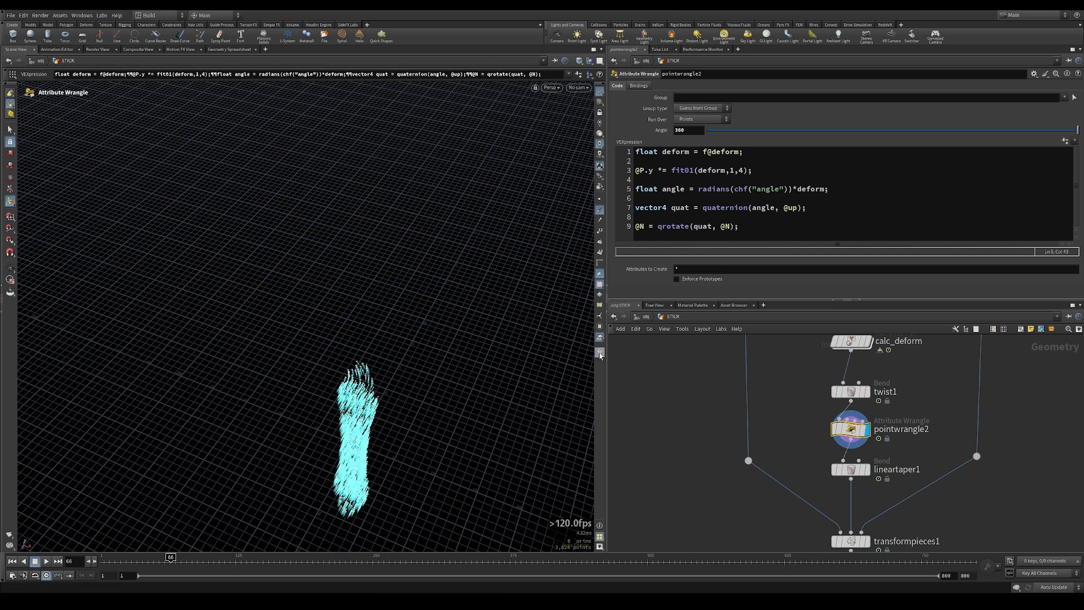
Step: Display transformpieces1 and play and scrub the animation to examine how the stick pieces rotate along the deformation
middle_drag(730, 529, 724, 438)
click(861, 451)
click(842, 451)
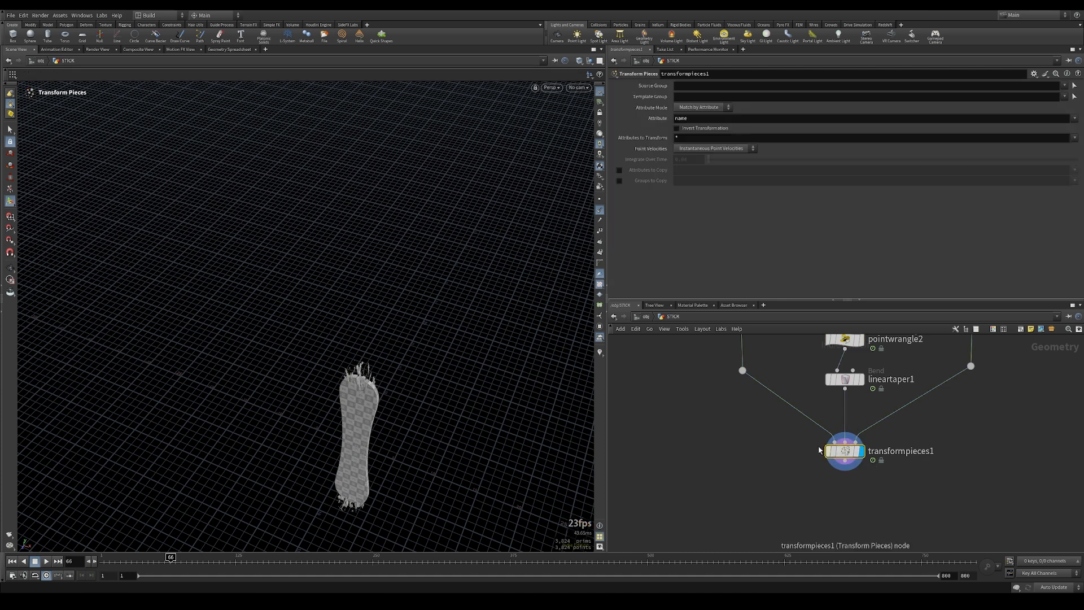
alt+right_drag(324, 470, 480, 456)
drag(160, 563, 213, 517)
alt+drag(325, 375, 281, 295)
drag(135, 562, 97, 561)
click(46, 560)
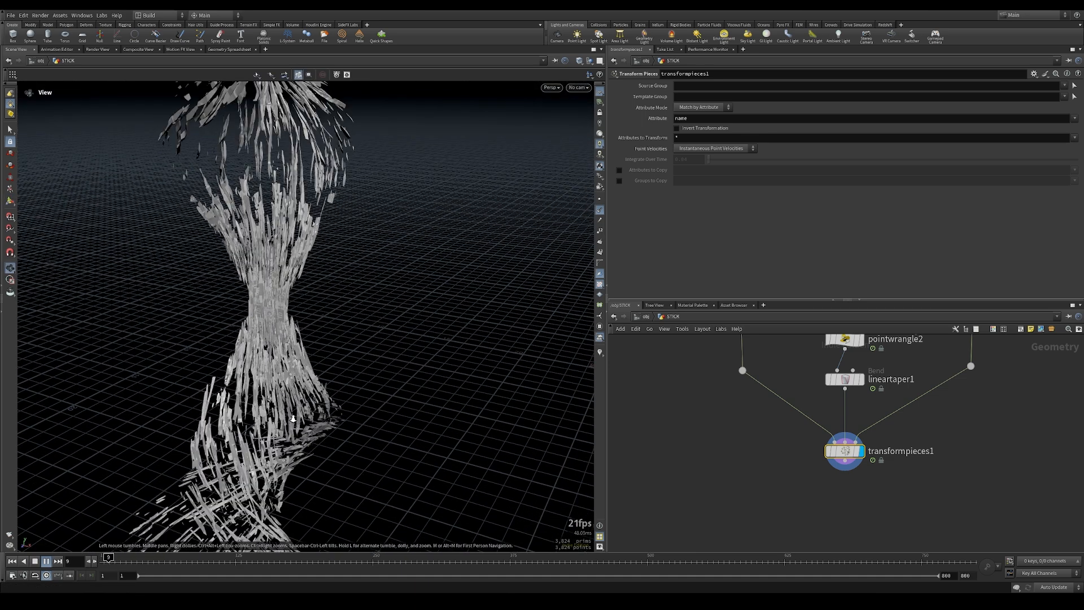
alt+right_drag(243, 390, 211, 421)
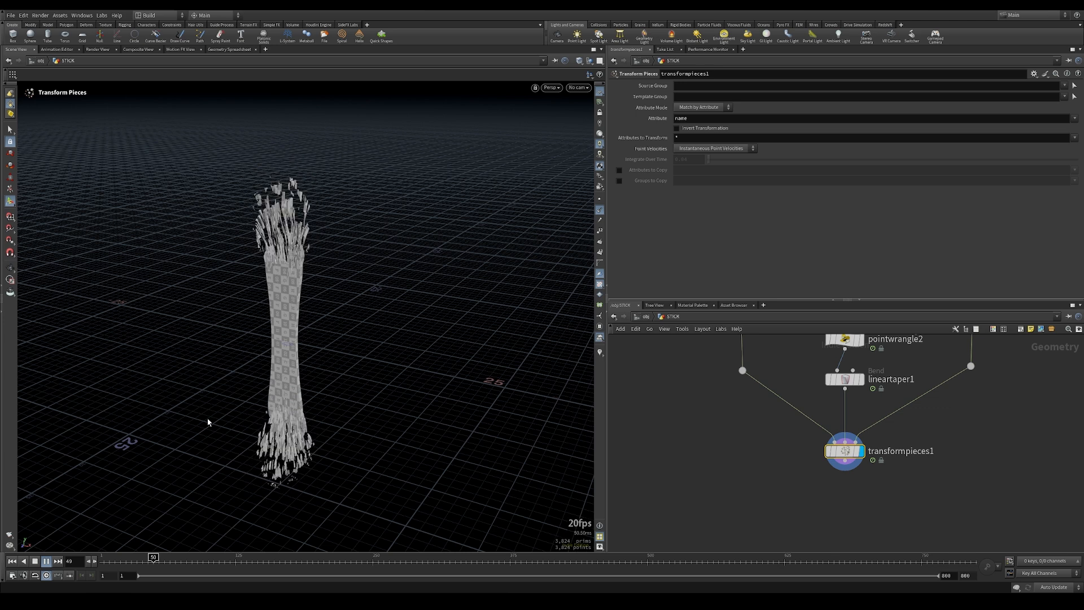
click(198, 559)
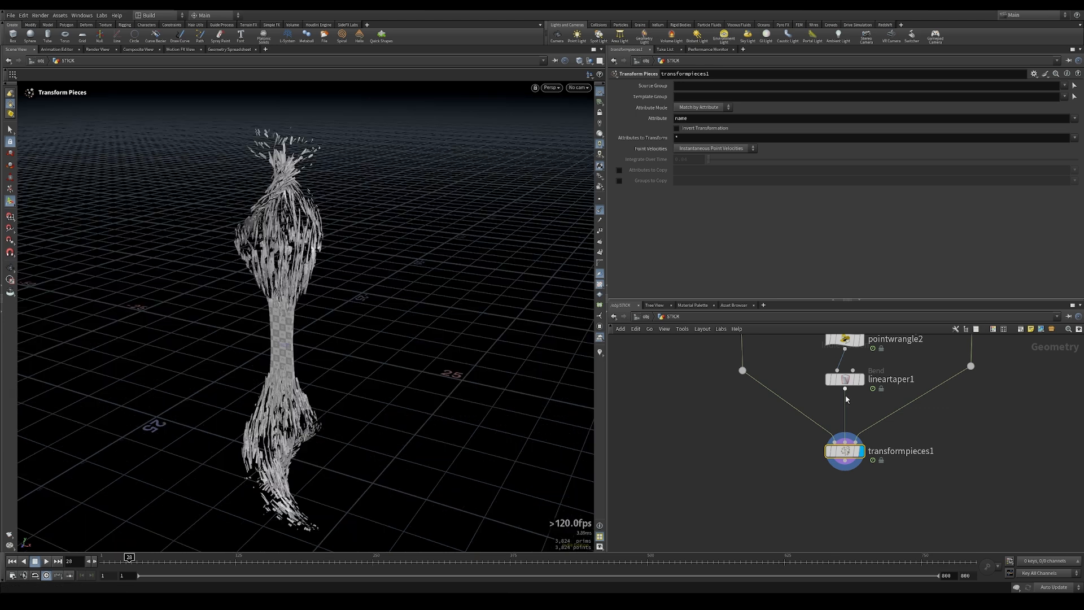
Step: Display lineartaper1's points and move transformpieces1 down to leave room between the two nodes
click(860, 379)
drag(845, 451, 845, 489)
click(845, 380)
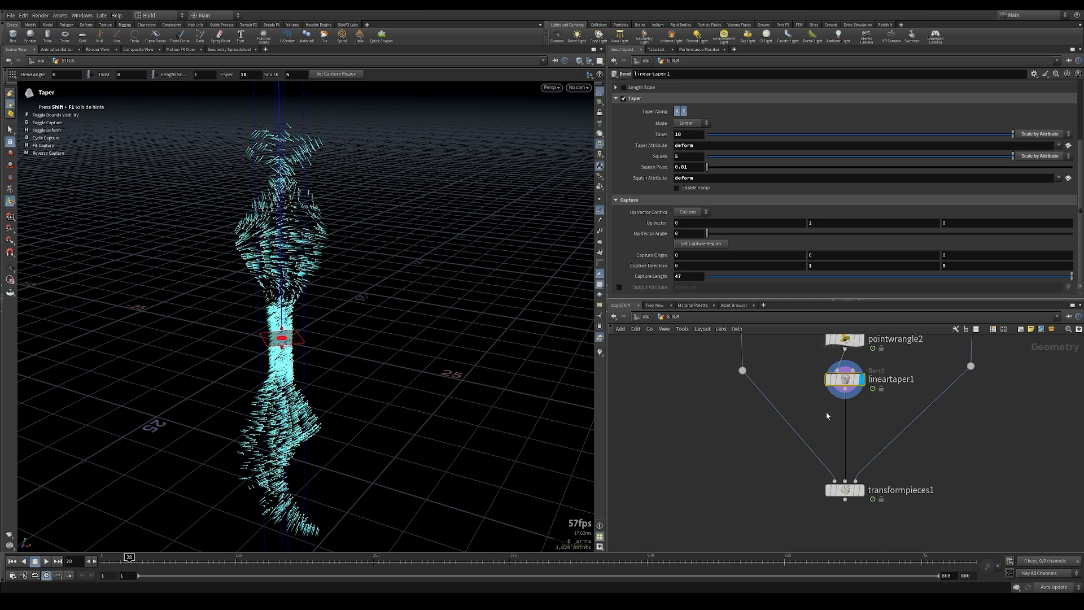
Step: Insert a Point Velocity node between lineartaper1 and transformpieces1
key(Tab)
text(VELO)
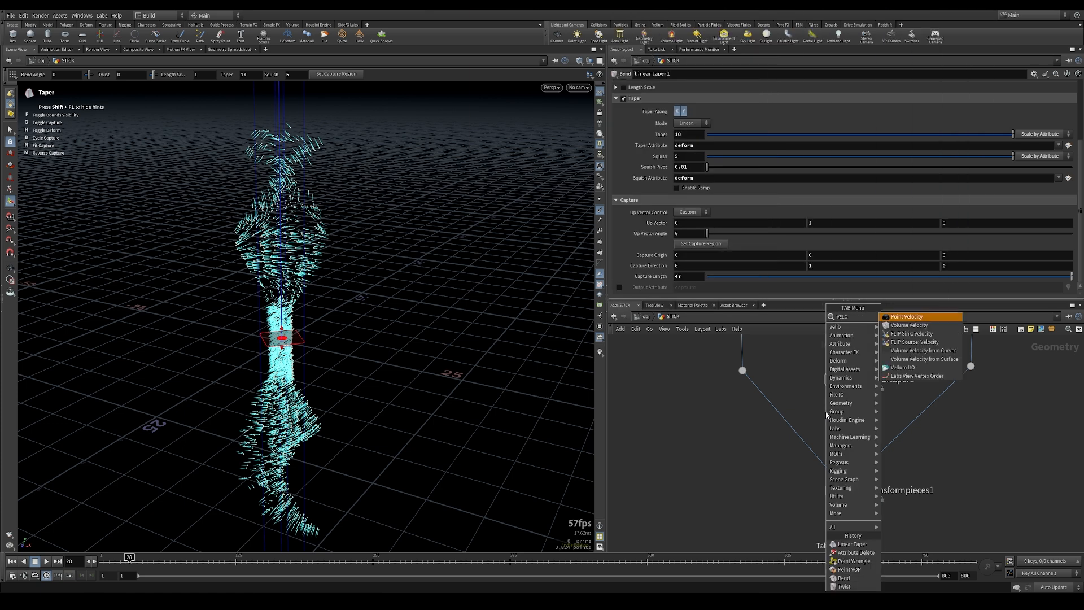
click(929, 318)
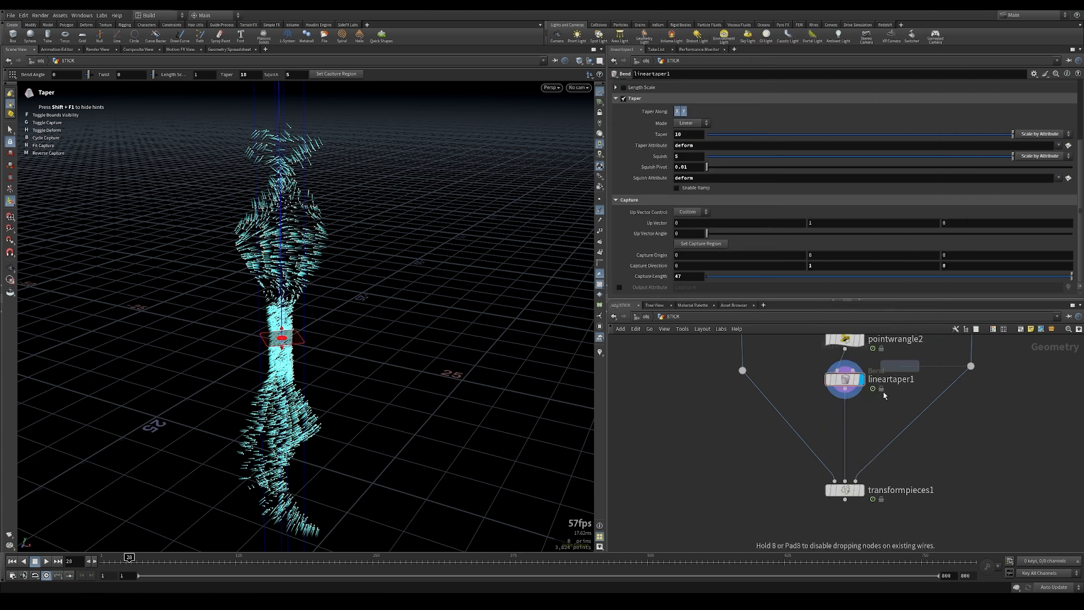
click(846, 427)
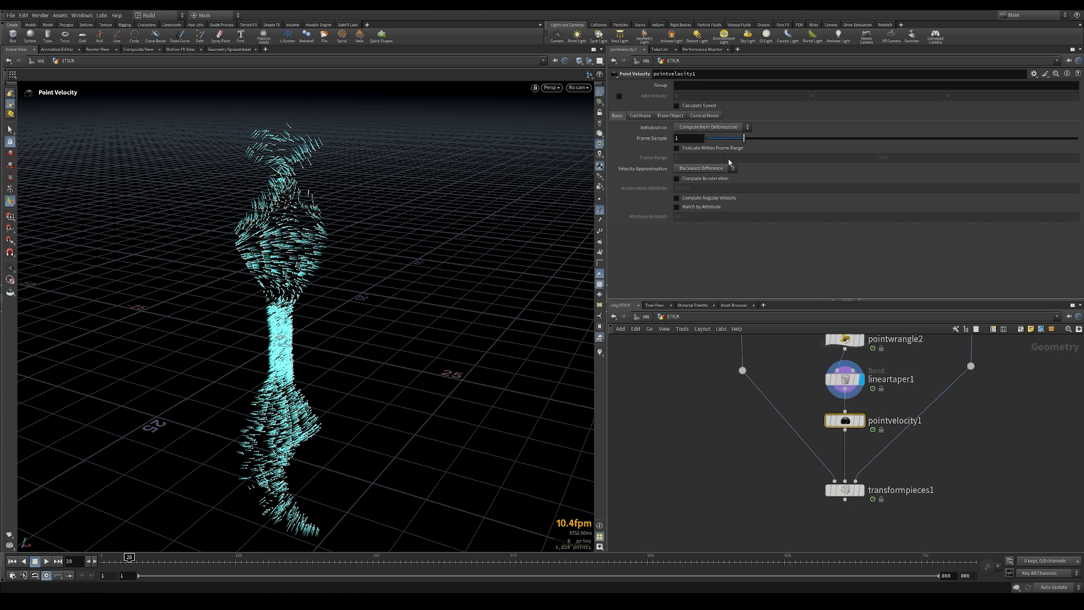
Step: Filter pointvelocity1's point attributes to v in the geometry spreadsheet, check the velocities and scrub back to frame 1
click(229, 49)
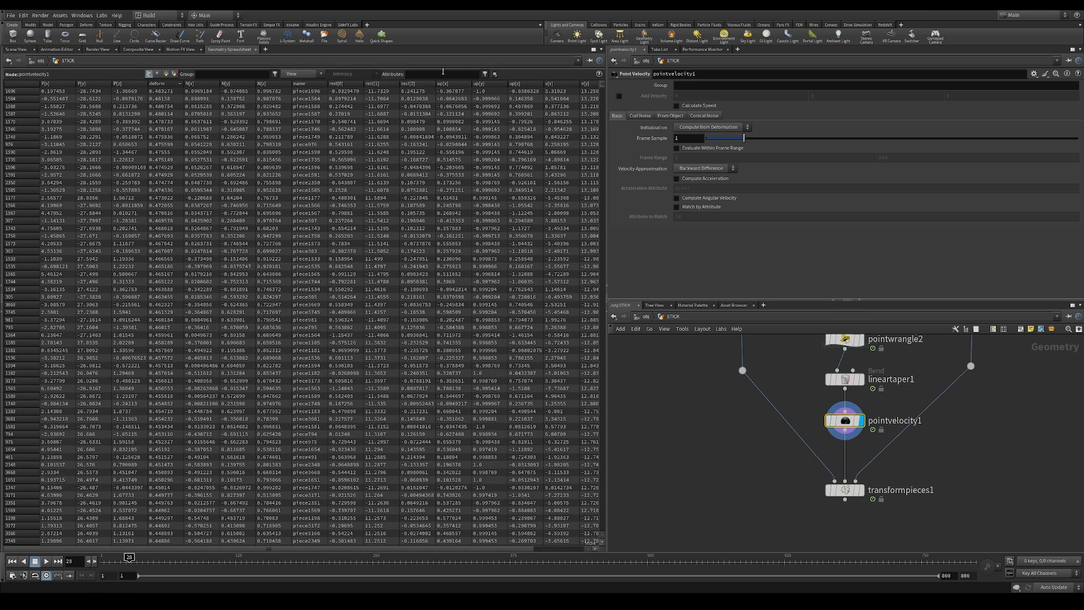
key(Return)
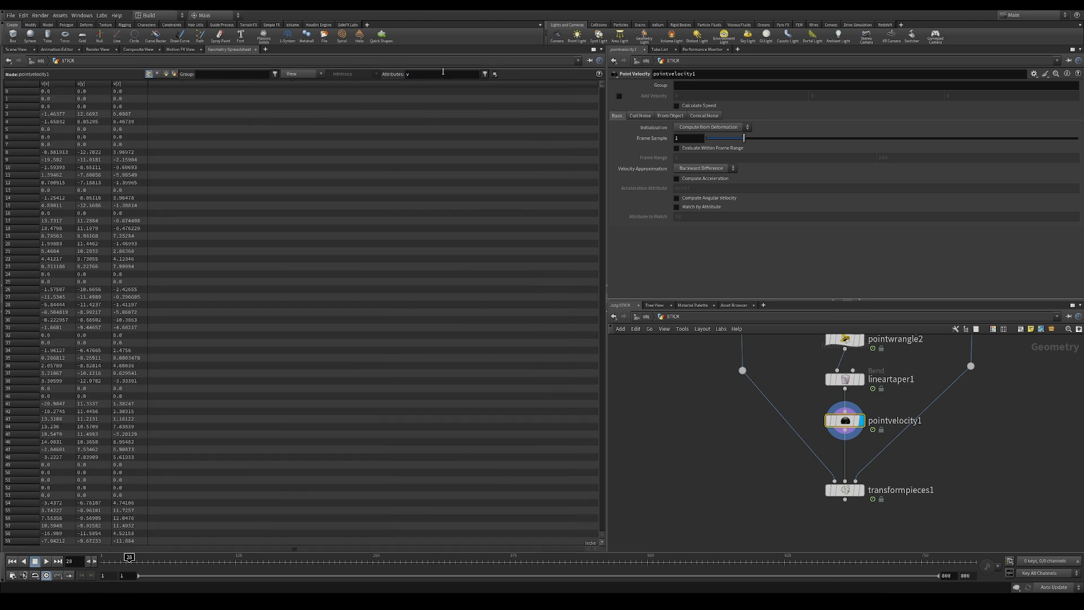
drag(115, 563, 190, 576)
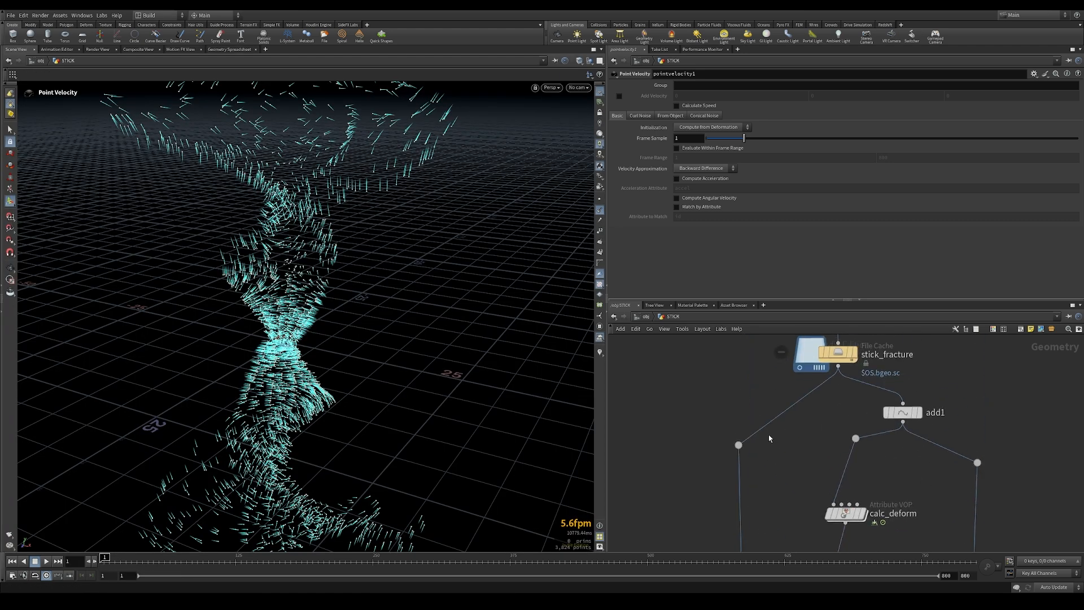
Step: Add an Exploded View node, wire it to the stick_fracture branch's routing dot and display it
key(Tab)
text(trail)
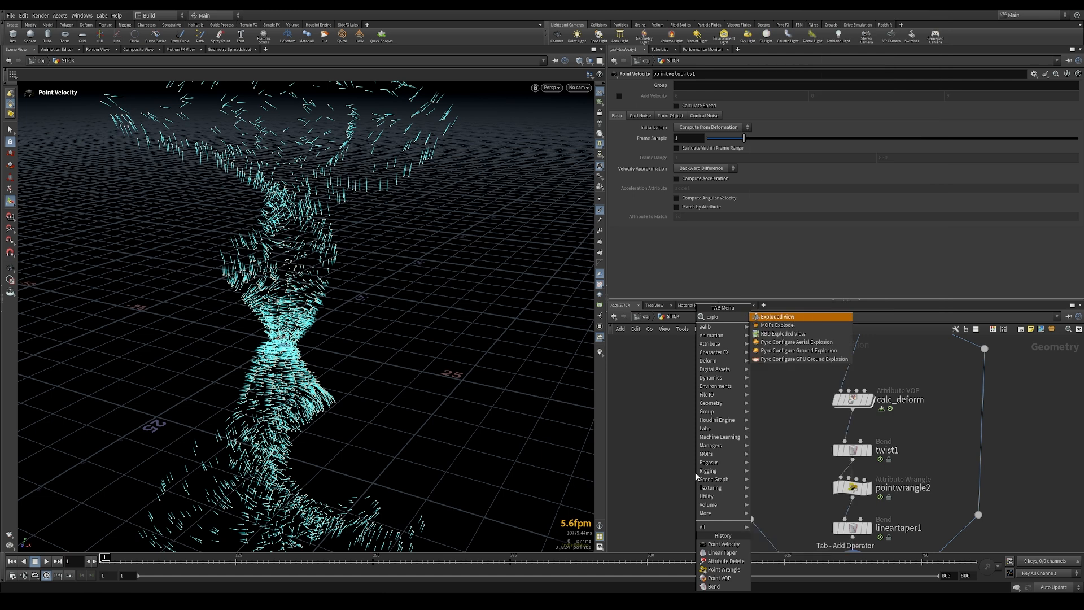
key(Return)
click(696, 432)
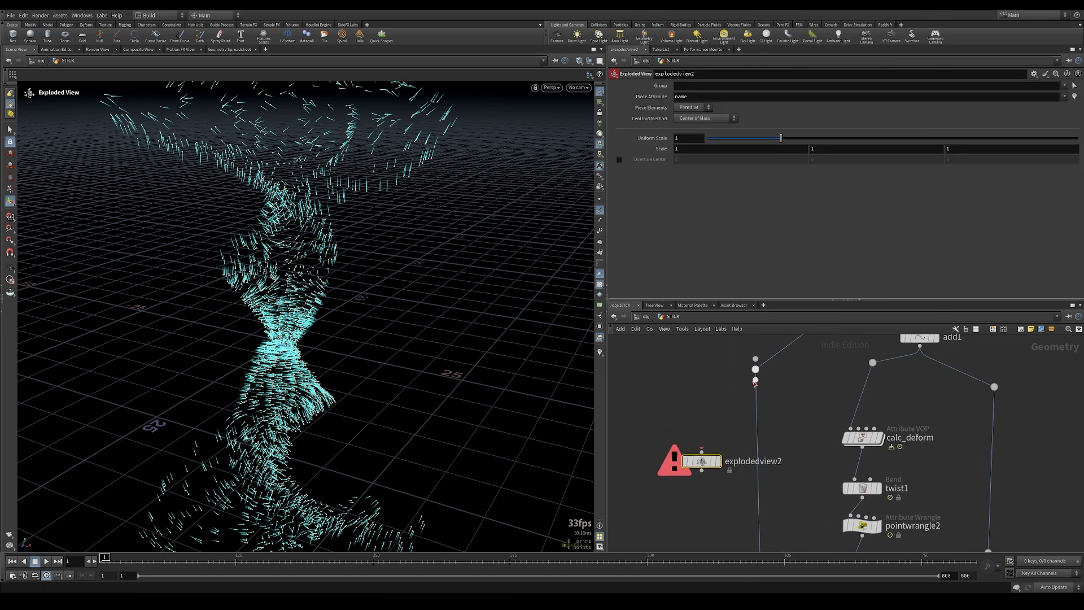
drag(754, 382, 701, 451)
click(717, 461)
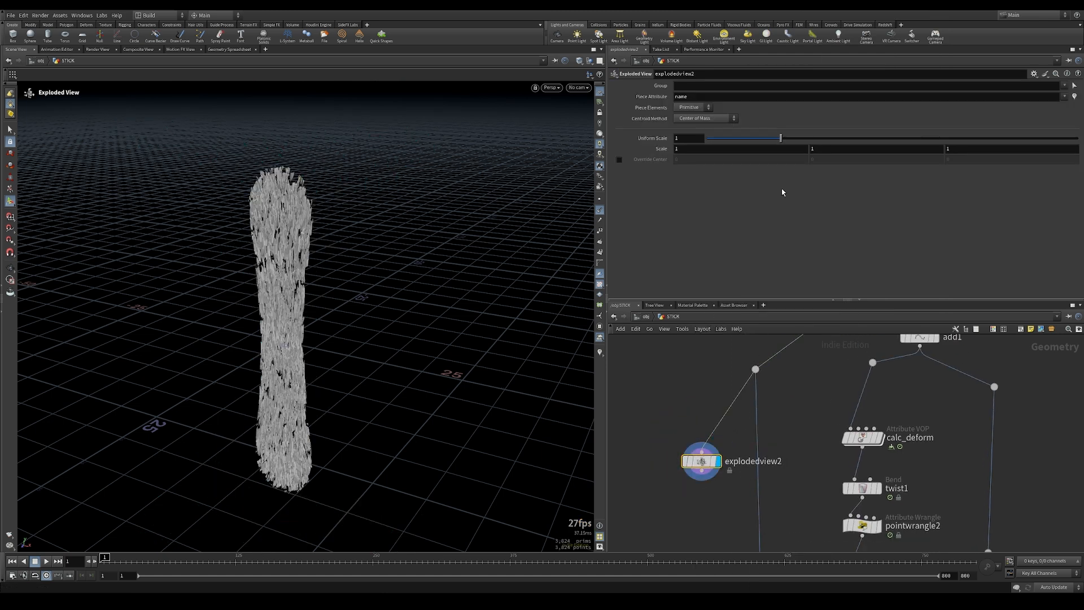
Step: Raise the Exploded View's Uniform Scale to 3.784 and inspect the separated pieces up close
drag(783, 138, 987, 138)
alt+drag(377, 310, 326, 261)
alt+right_drag(327, 261, 322, 288)
alt+middle_drag(322, 287, 367, 298)
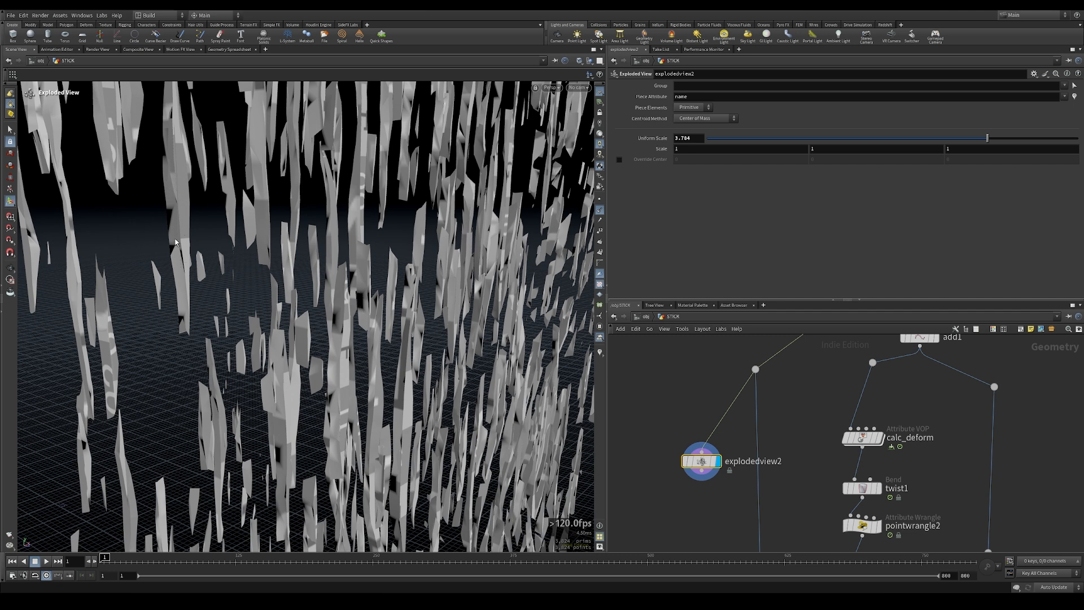
Step: Insert an Unpack node below the routing dot on the fractured geometry branch, display it and check its node info
middle_drag(673, 395, 669, 435)
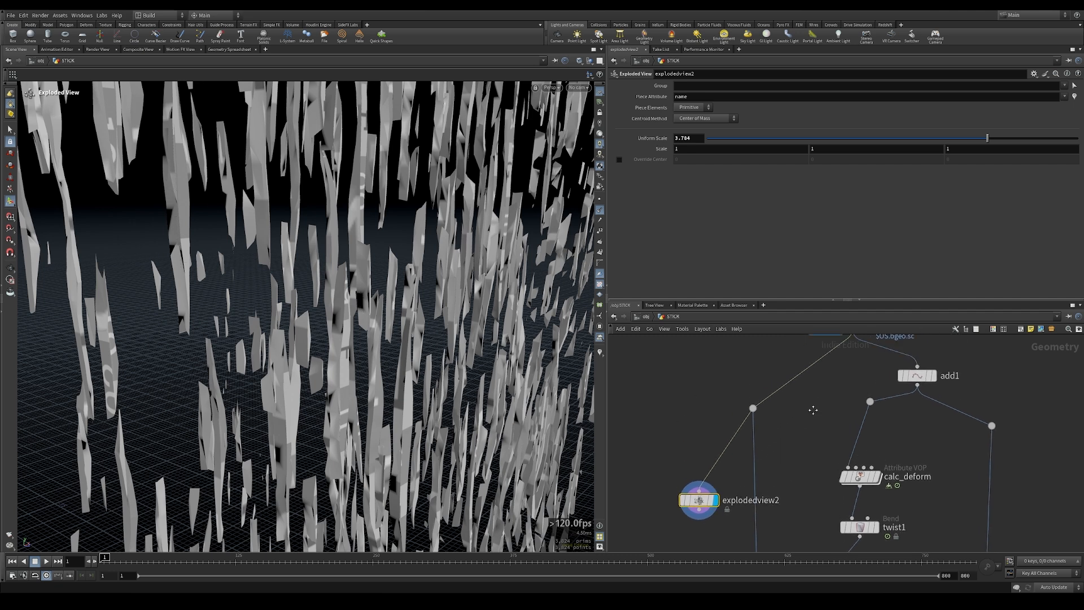
middle_drag(812, 409, 802, 468)
scroll(790, 474, down, 2)
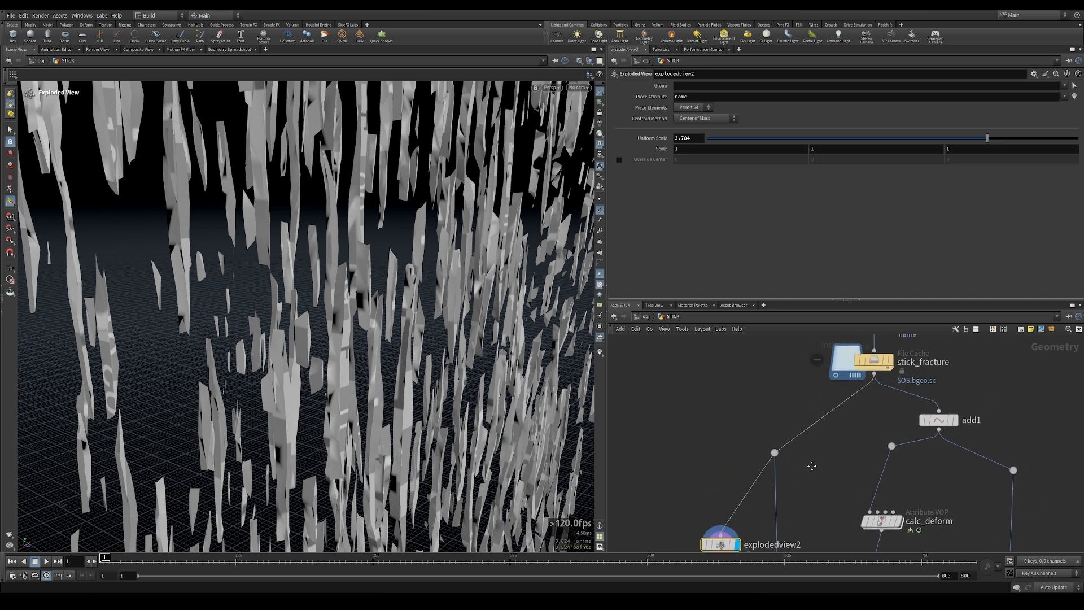
middle_drag(824, 442, 854, 399)
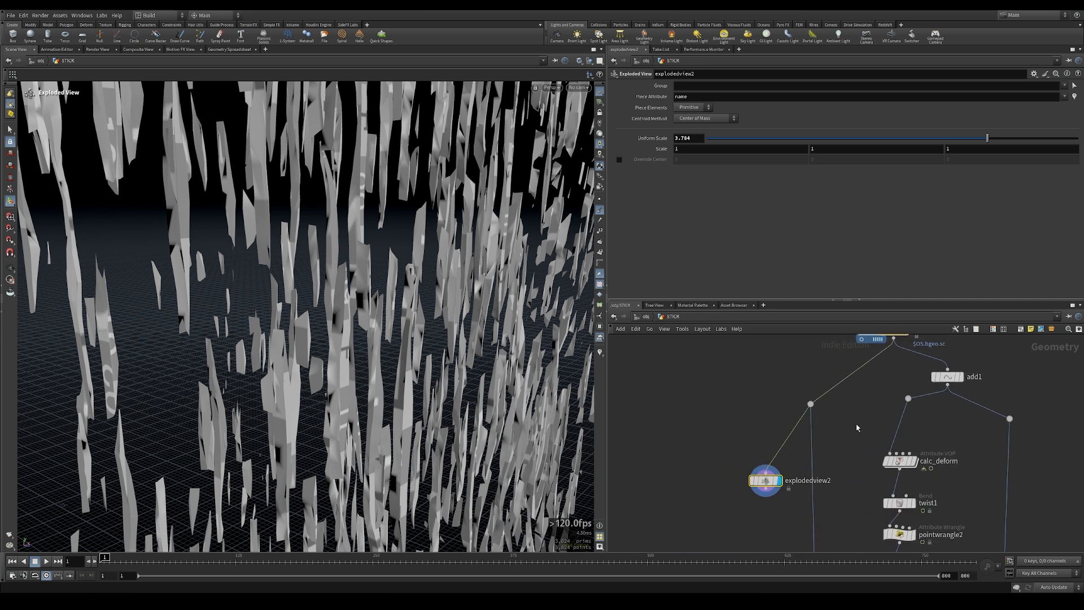
key(Tab)
text(u)
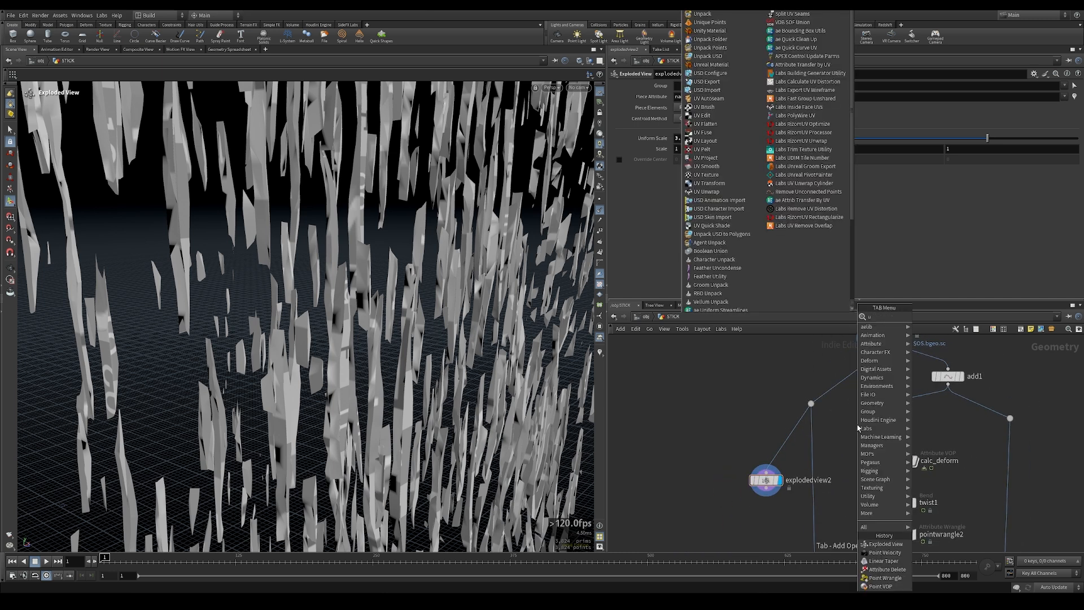
text(npa)
key(Return)
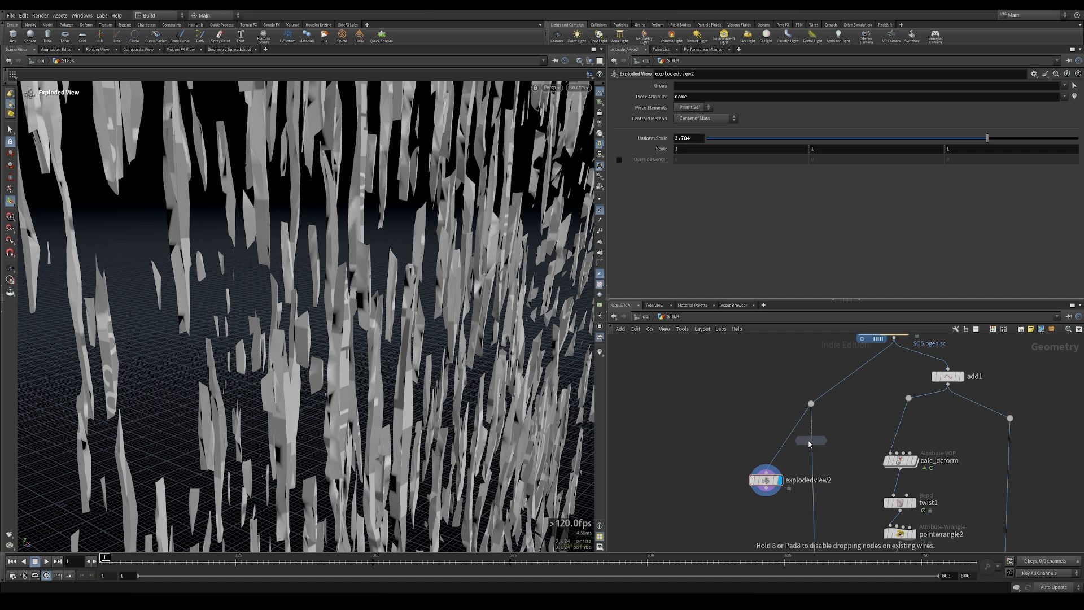
click(813, 442)
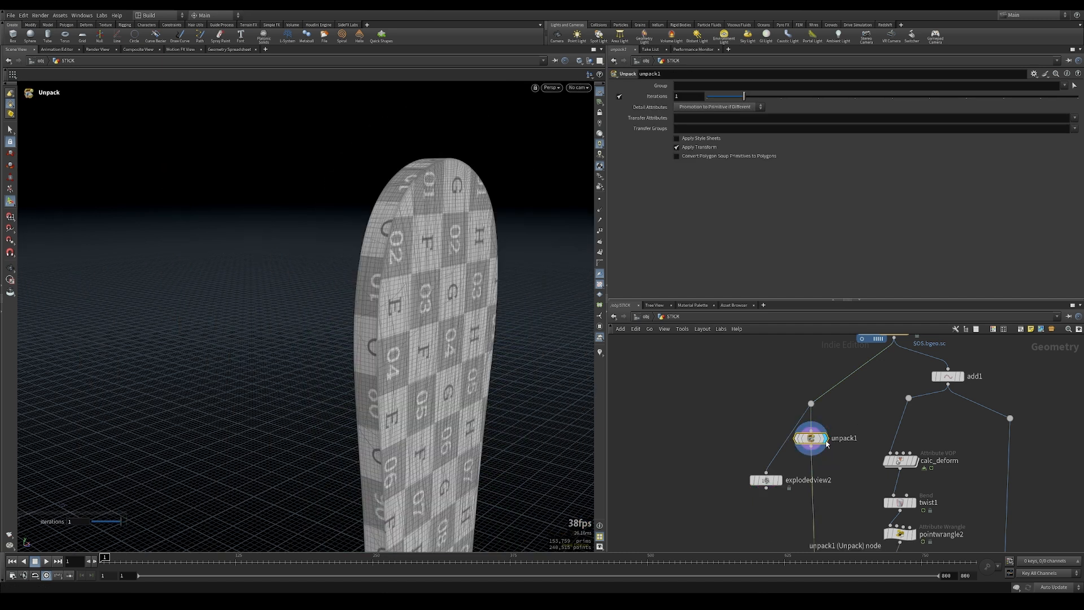
middle_drag(810, 438, 653, 411)
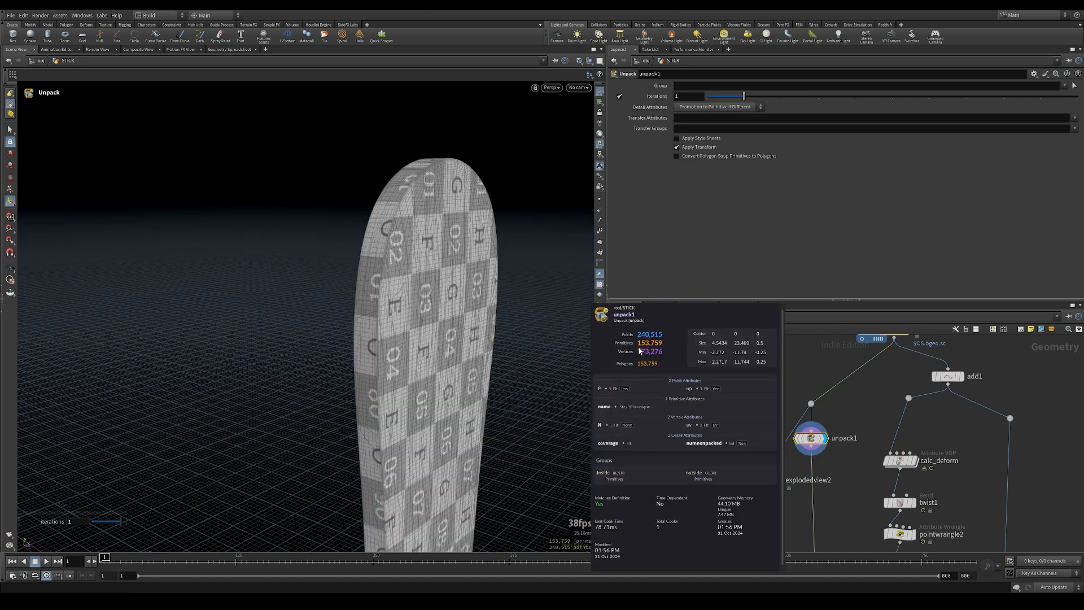
middle_drag(826, 531, 839, 457)
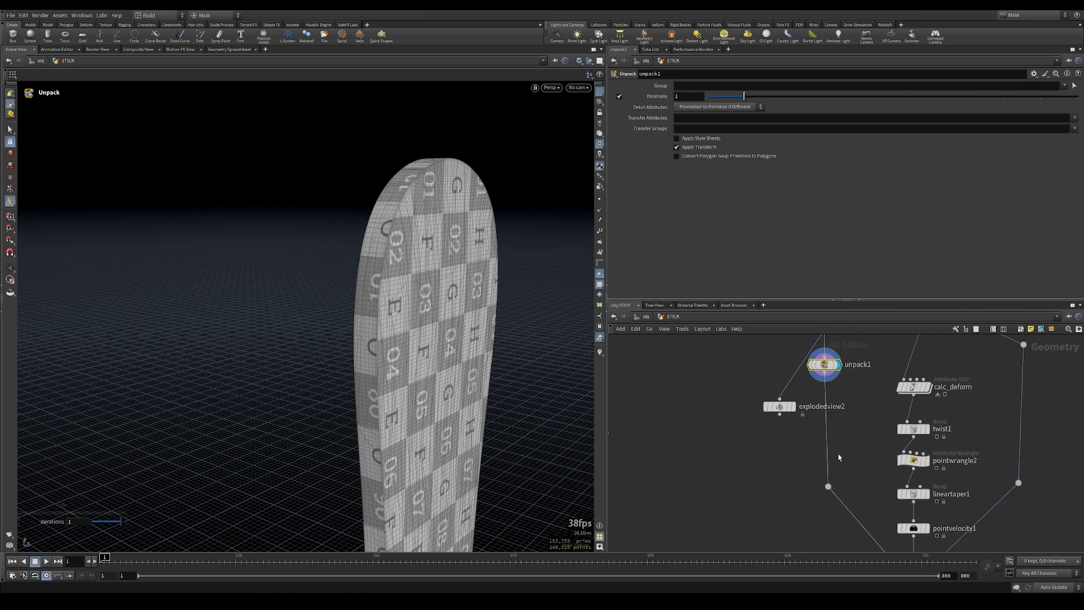
Step: Rewire explodedview2 to take unpack1's output, display it and move the node aside to free up space
drag(824, 373, 779, 400)
click(774, 406)
click(792, 406)
scroll(358, 290, up, 8)
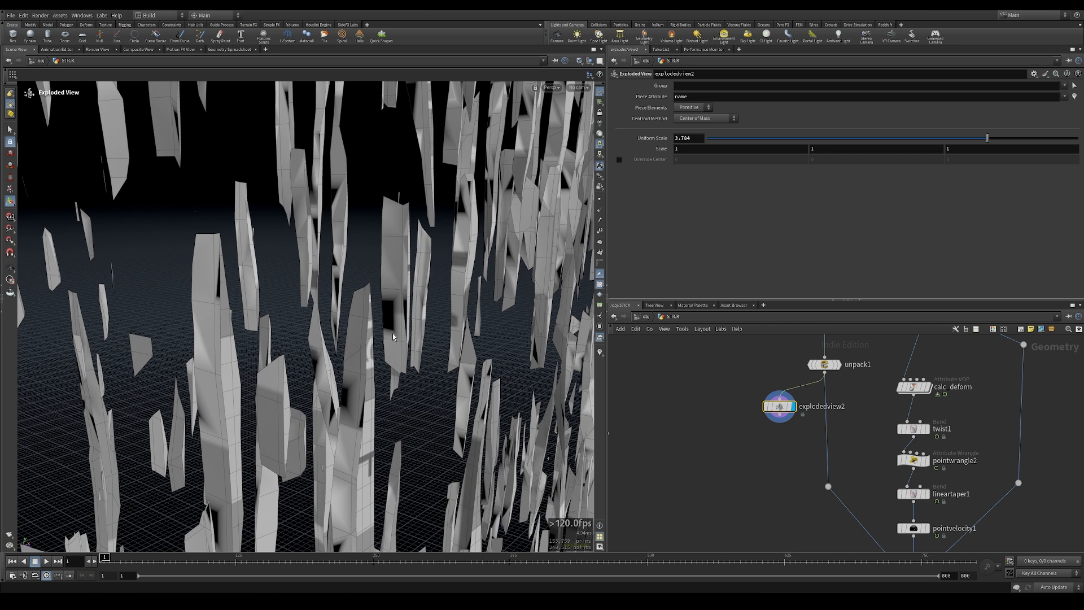
drag(787, 414, 726, 433)
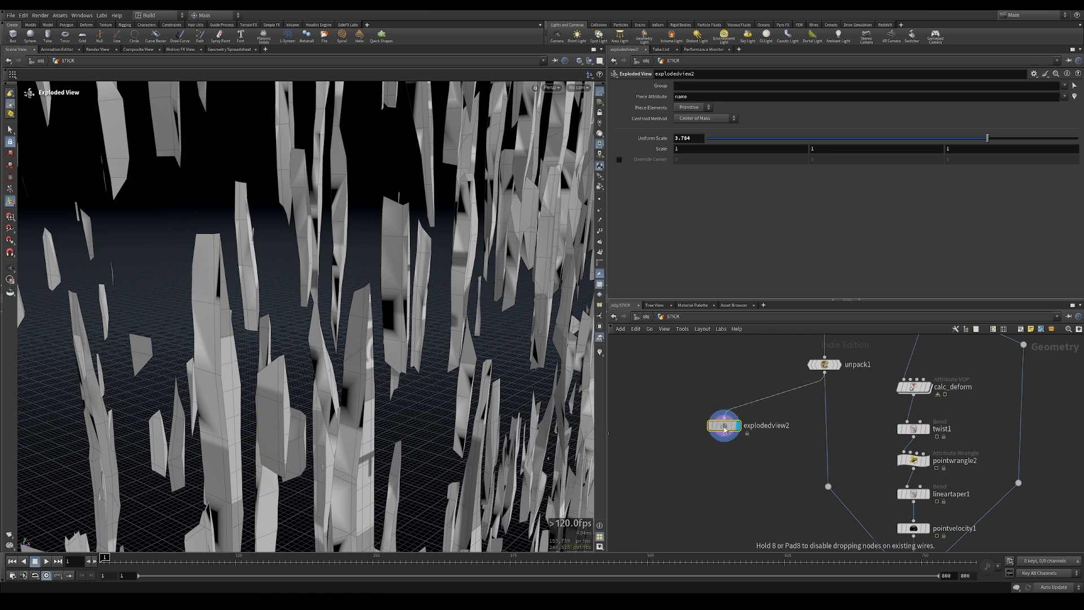
Step: Insert a Divide node below unpack1, feeding the exploded view, and display explodedview2 to see the triangulated pieces
key(Tab)
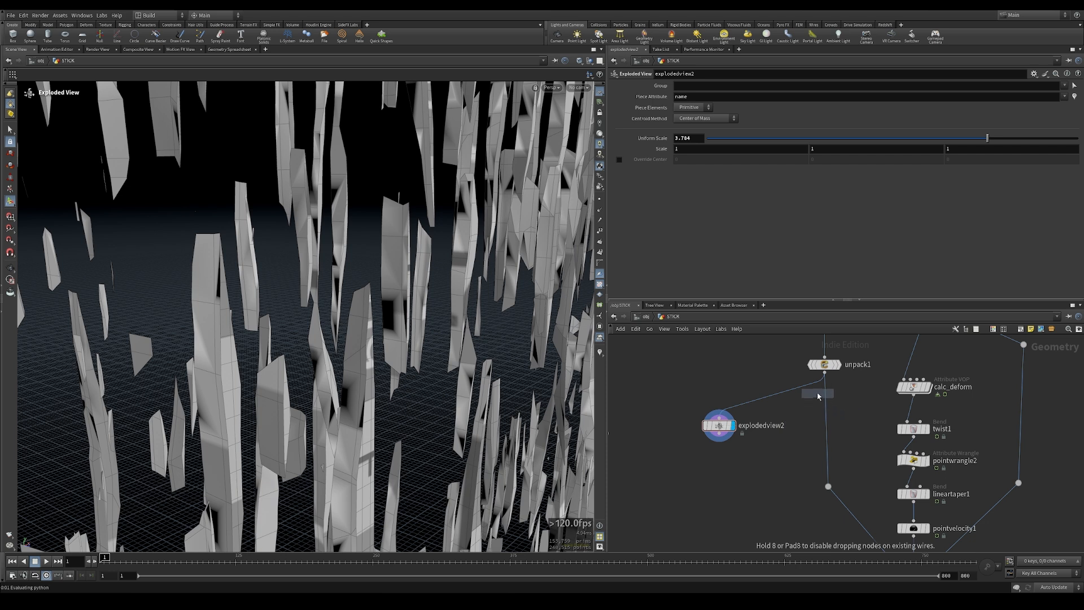
click(828, 399)
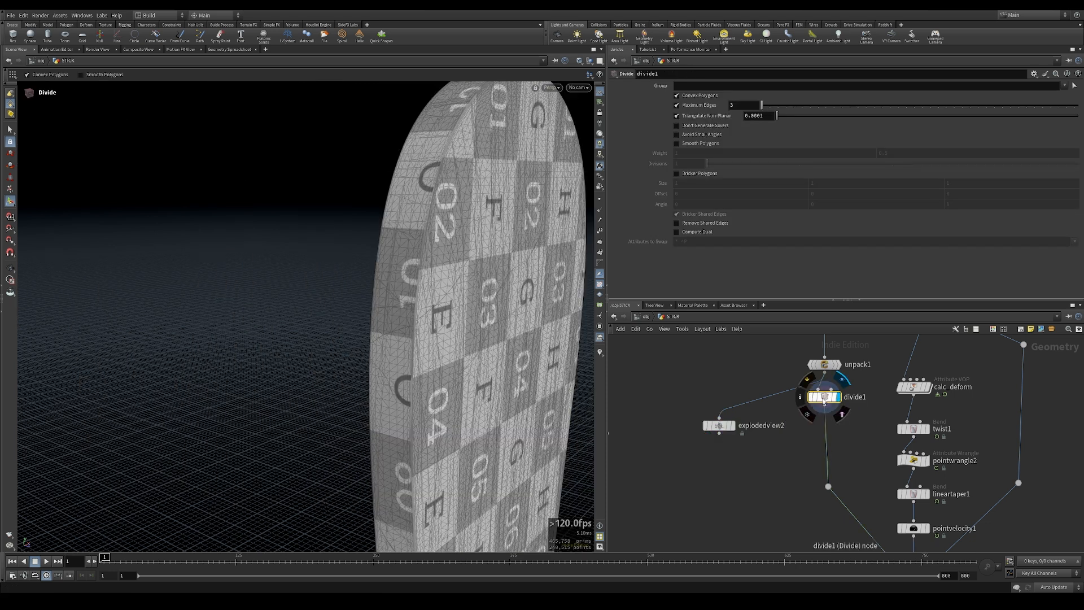
click(732, 426)
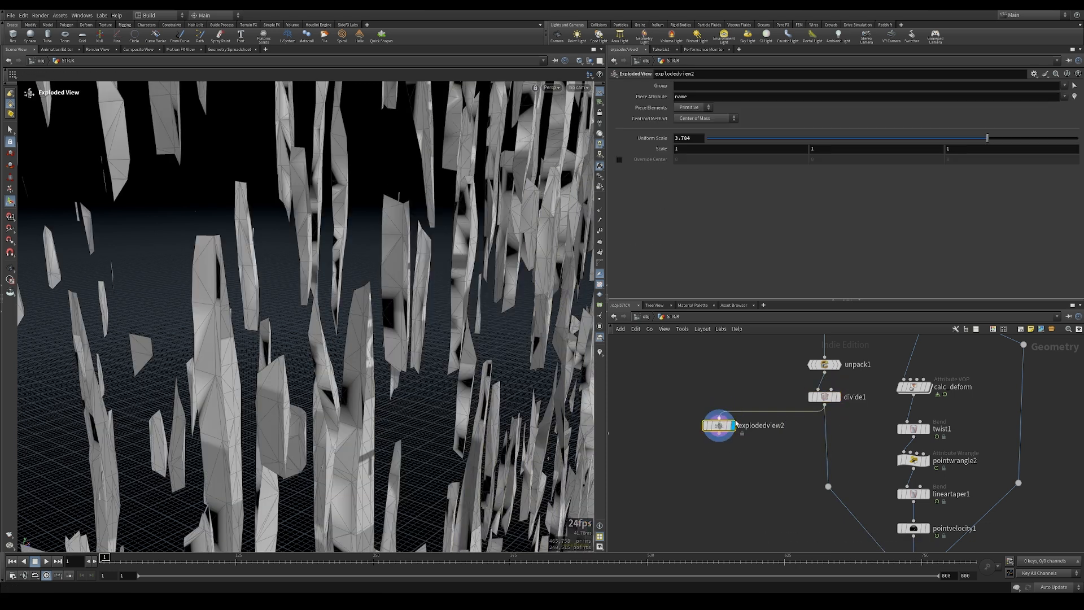
Step: Restrict divide1 to the first available primitive group and reselect explodedview2
click(825, 398)
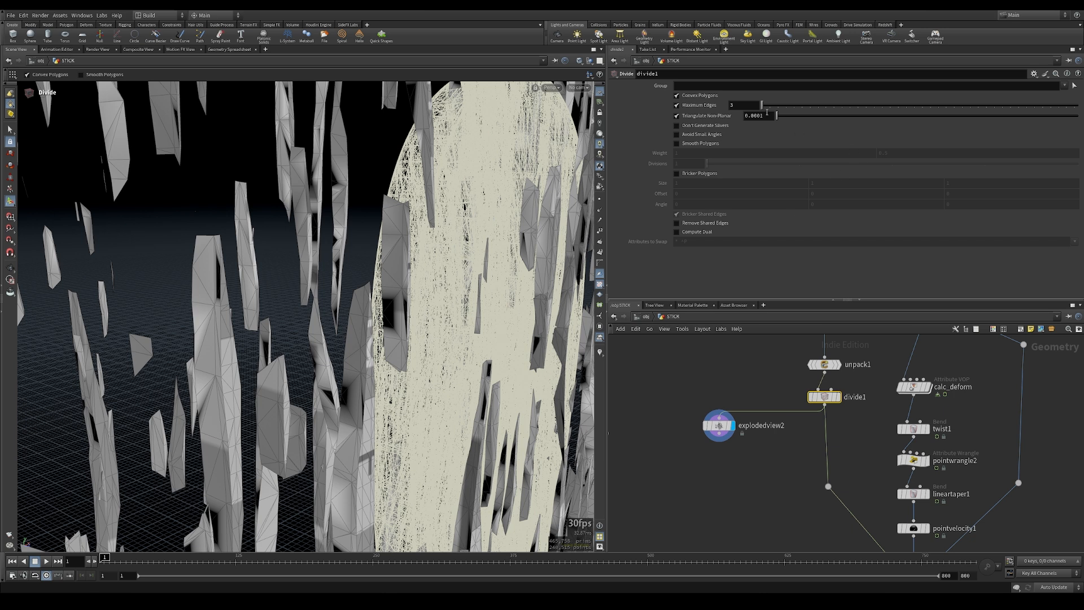
click(1064, 86)
click(1049, 94)
click(718, 425)
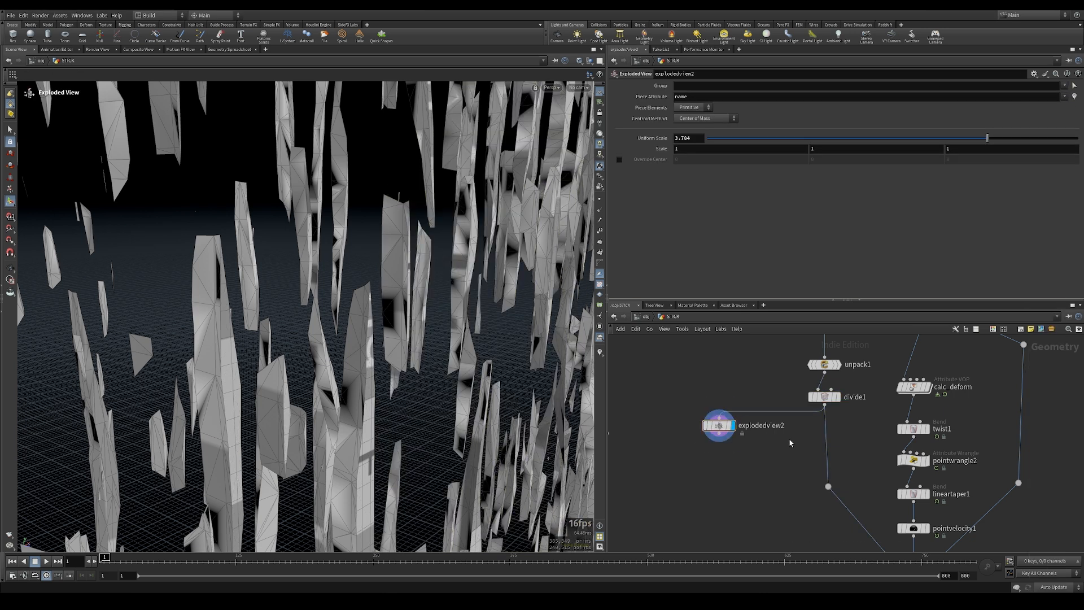
Step: Insert a Normal node between divide1 and explodedview2 and restrict it to the first available group
key(Tab)
key(Return)
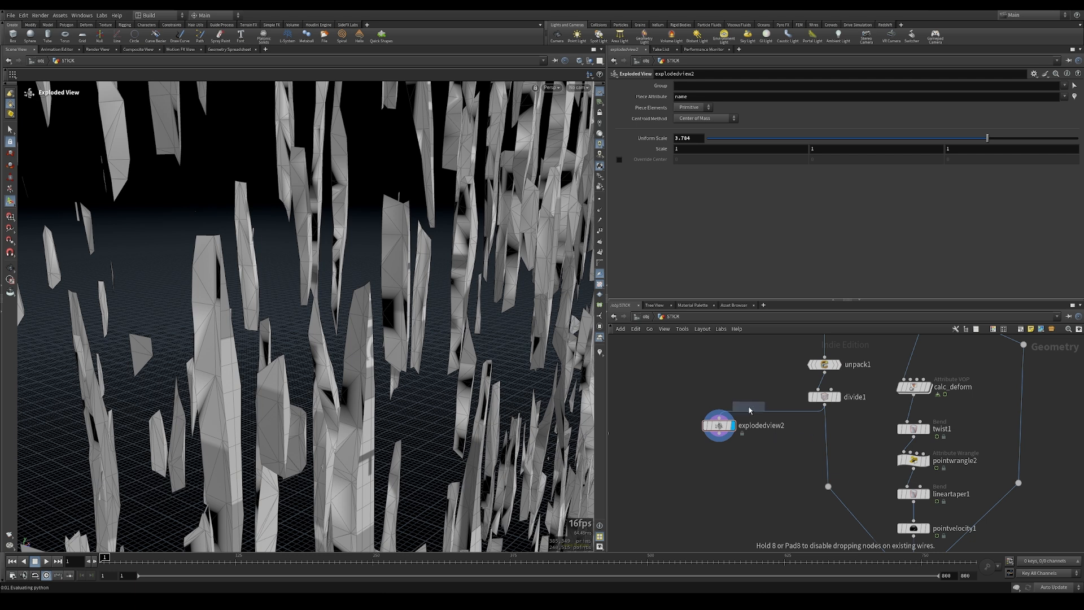
click(753, 428)
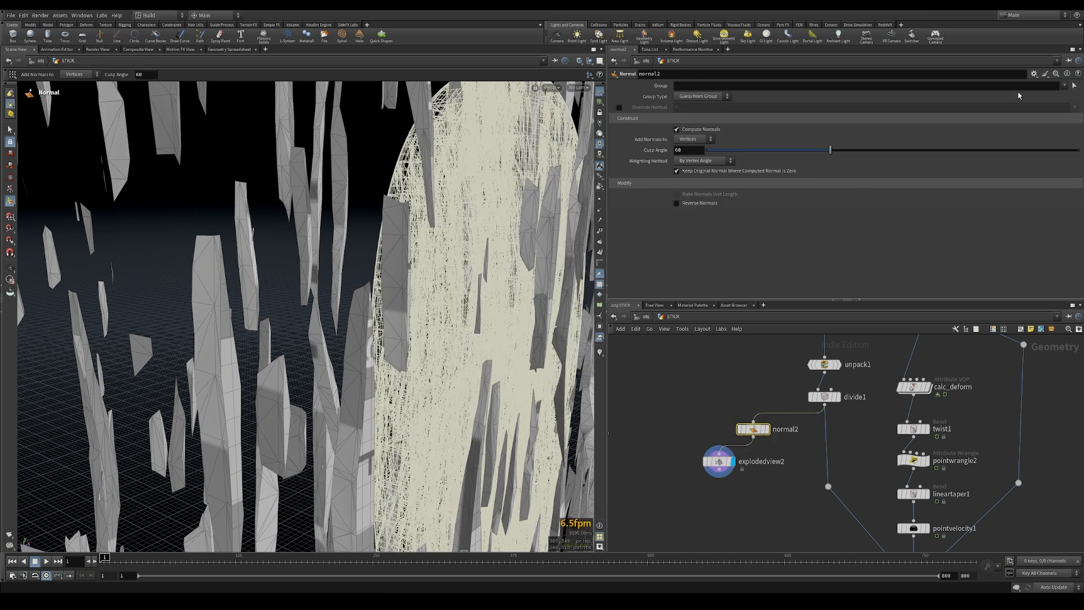
click(1064, 85)
click(1041, 95)
click(718, 461)
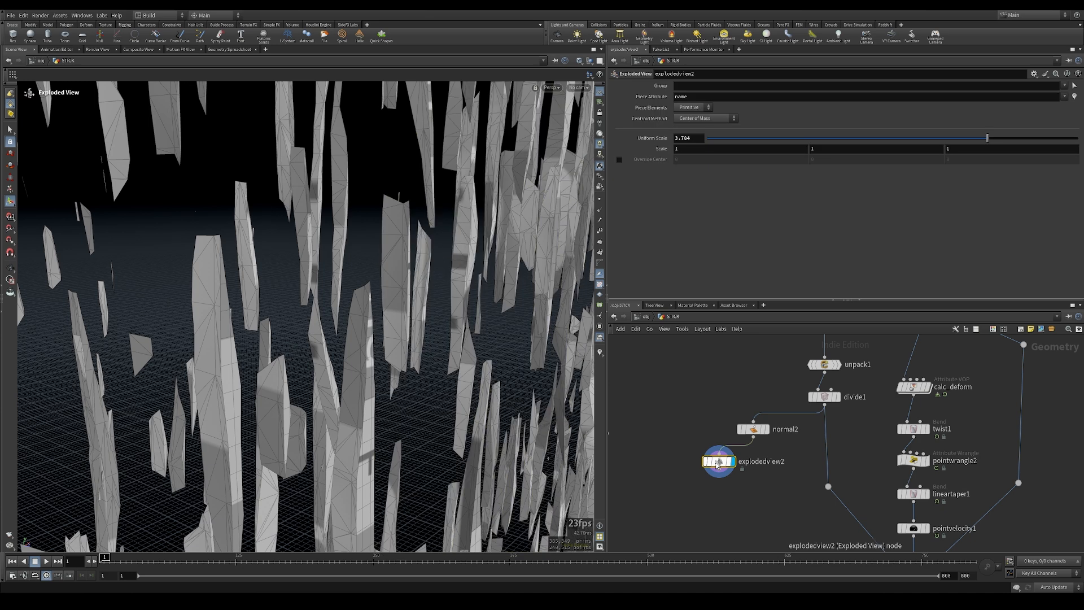
Step: Hide the wireframe overlay and examine the exploded pieces' shading from another angle
key(shift+w)
right_drag(447, 340, 243, 324)
drag(242, 324, 379, 293)
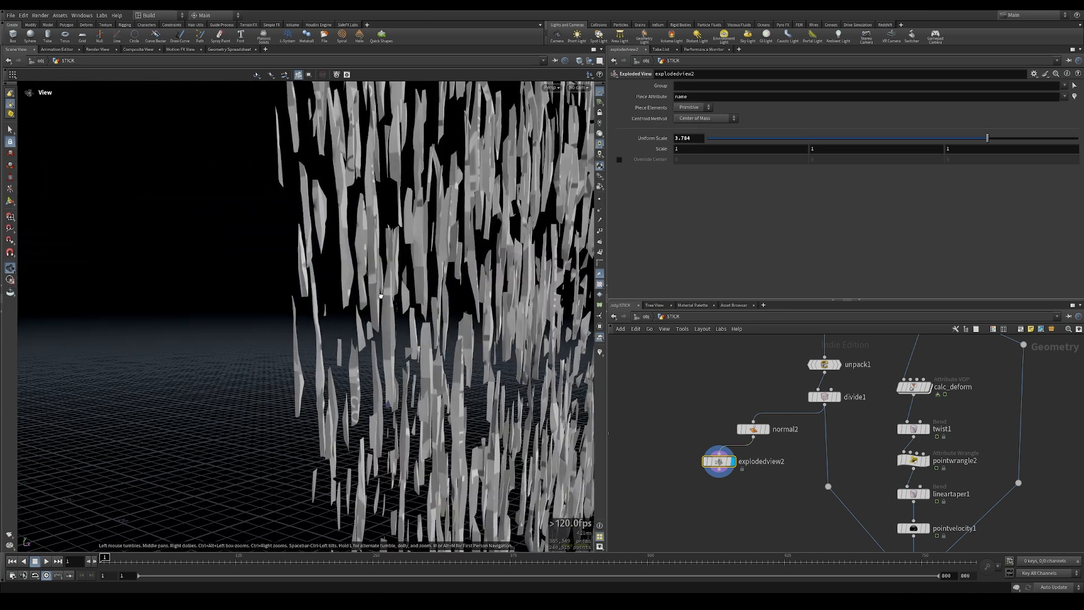
Step: Move normal2 onto the main branch's wire below divide1 so that it feeds transformpieces1
middle_drag(818, 484, 804, 445)
drag(739, 399, 813, 440)
drag(748, 398, 819, 414)
Step: Display transformpieces1 and examine the deformed stick at frame 1 from several angles
middle_drag(843, 445, 780, 320)
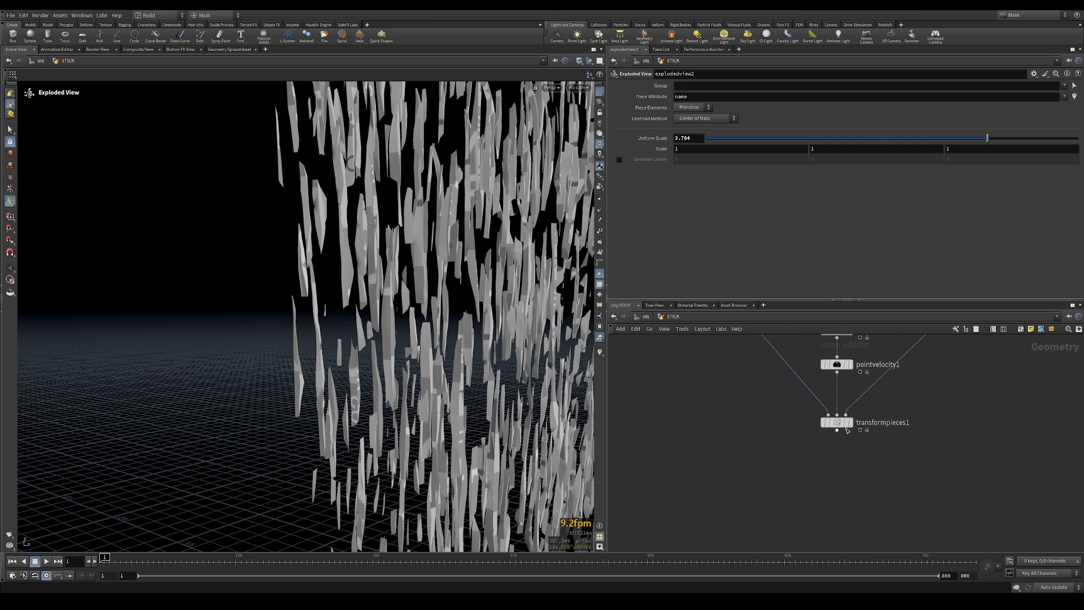
click(849, 422)
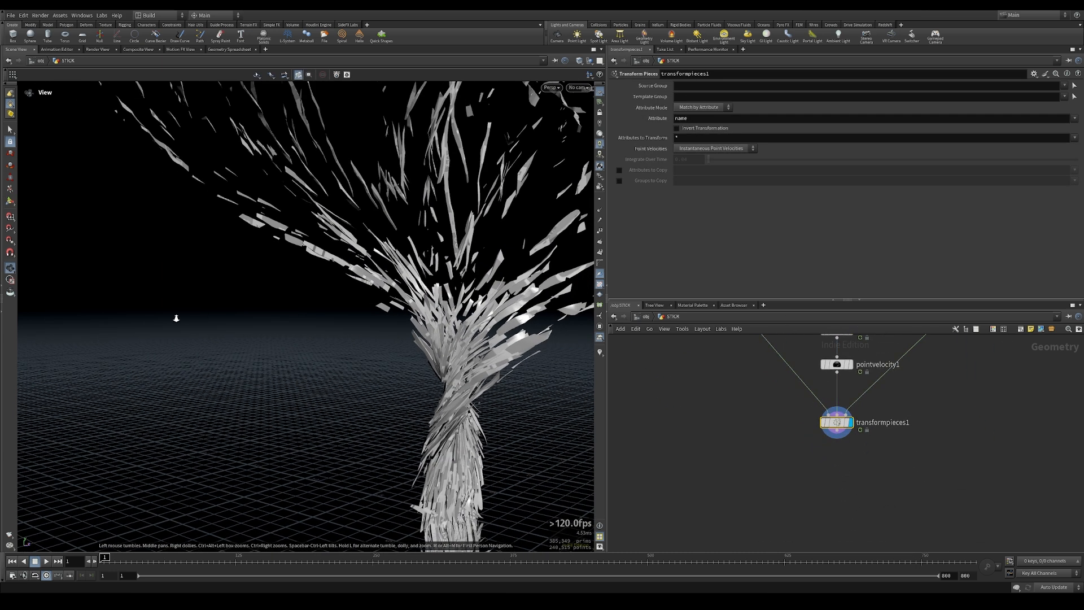
right_drag(176, 317, 128, 320)
middle_drag(395, 377, 271, 242)
right_drag(454, 307, 293, 295)
drag(293, 295, 374, 309)
mouse_move(107, 559)
mouse_down()
mouse_move(152, 562)
mouse_move(96, 561)
mouse_up()
alt+drag(305, 391, 293, 375)
Step: Add a Null wired below transformpieces1 and name it OUT_STICK_ANIM
middle_drag(813, 484, 817, 463)
click(831, 466)
key(Tab)
text(null)
key(Return)
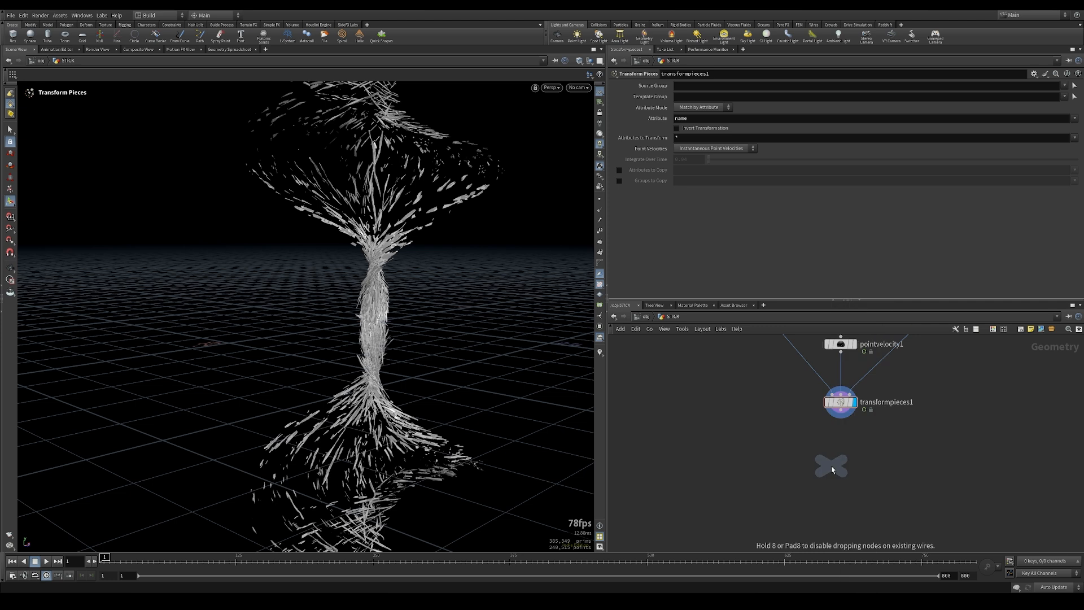
click(839, 470)
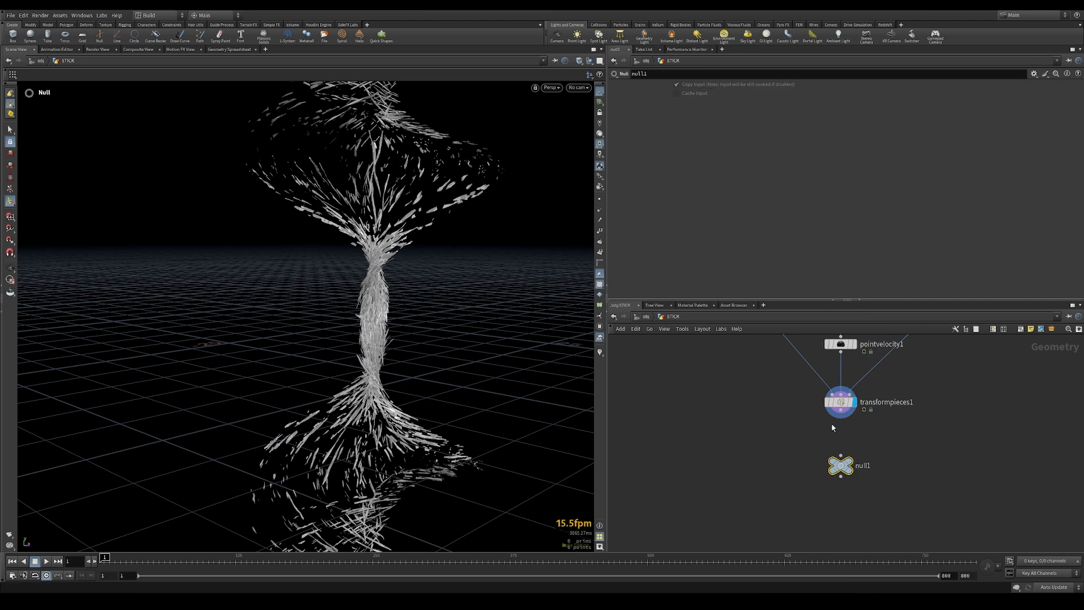
double_click(861, 466)
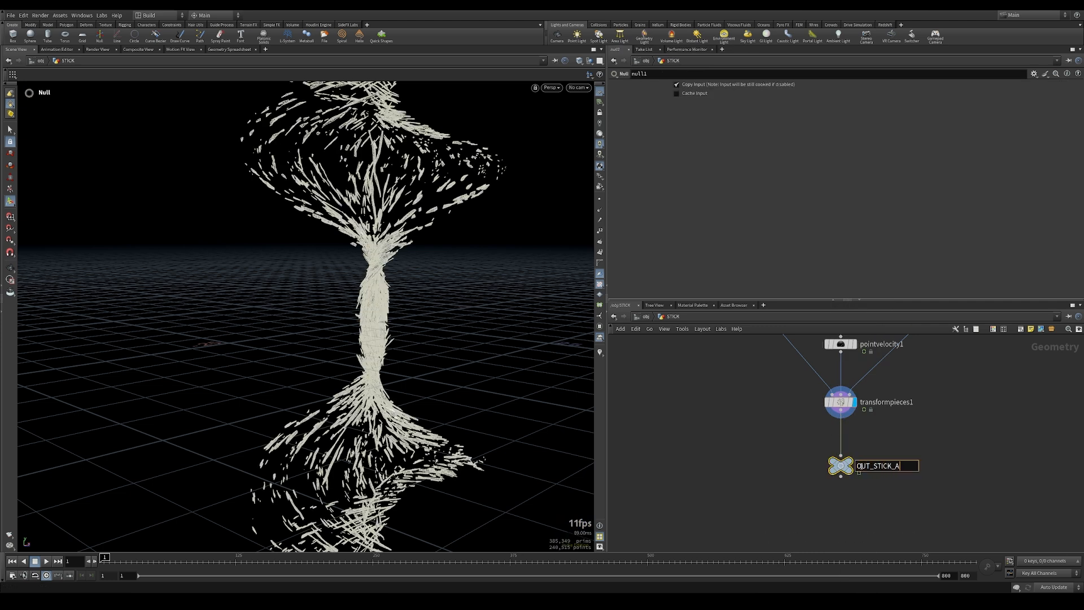
key(Return)
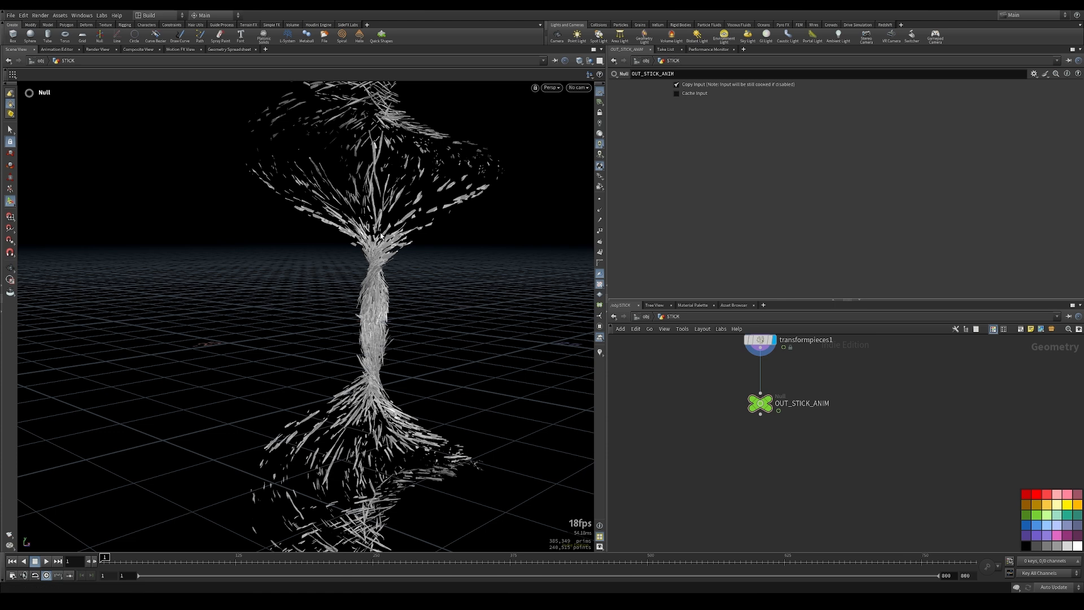
Step: Add a Switch node below OUT_STICK_ANIM and wire OUT_STICK_ANIM into it as the first input
key(Tab)
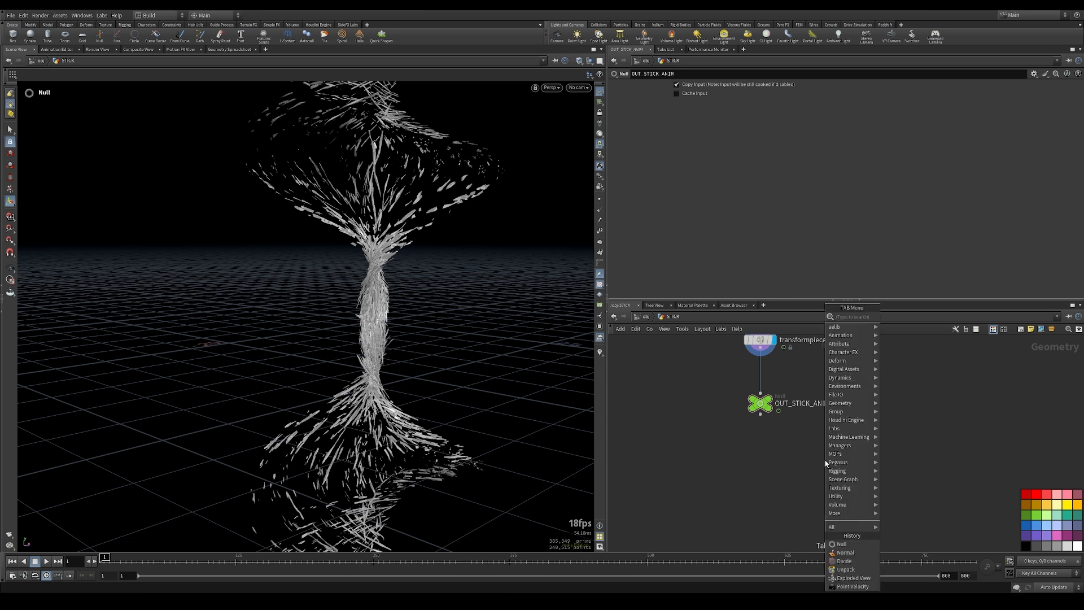
key(Return)
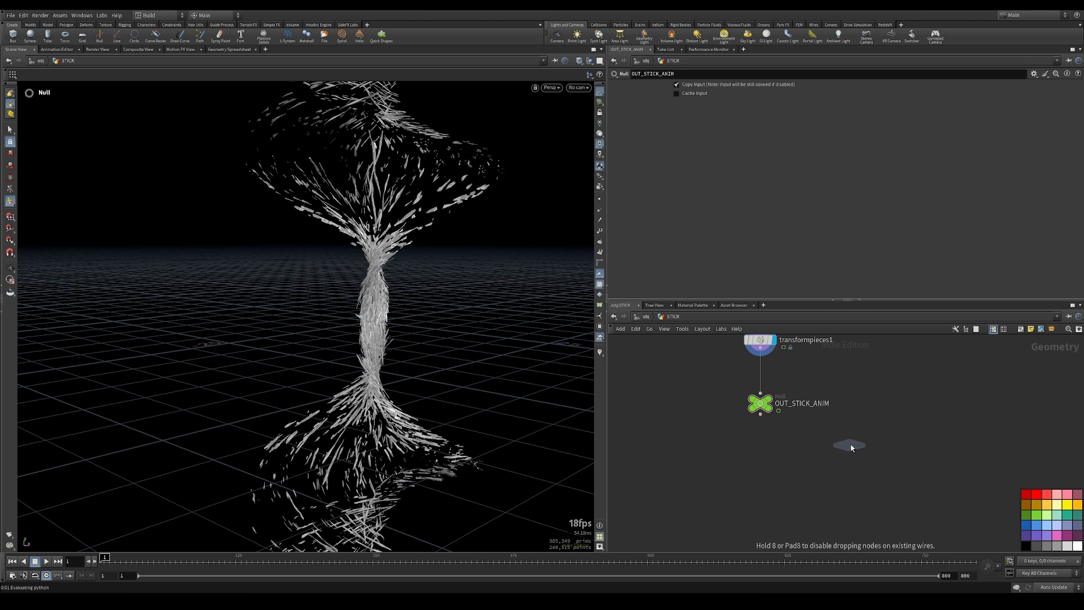
click(823, 460)
click(760, 416)
click(811, 468)
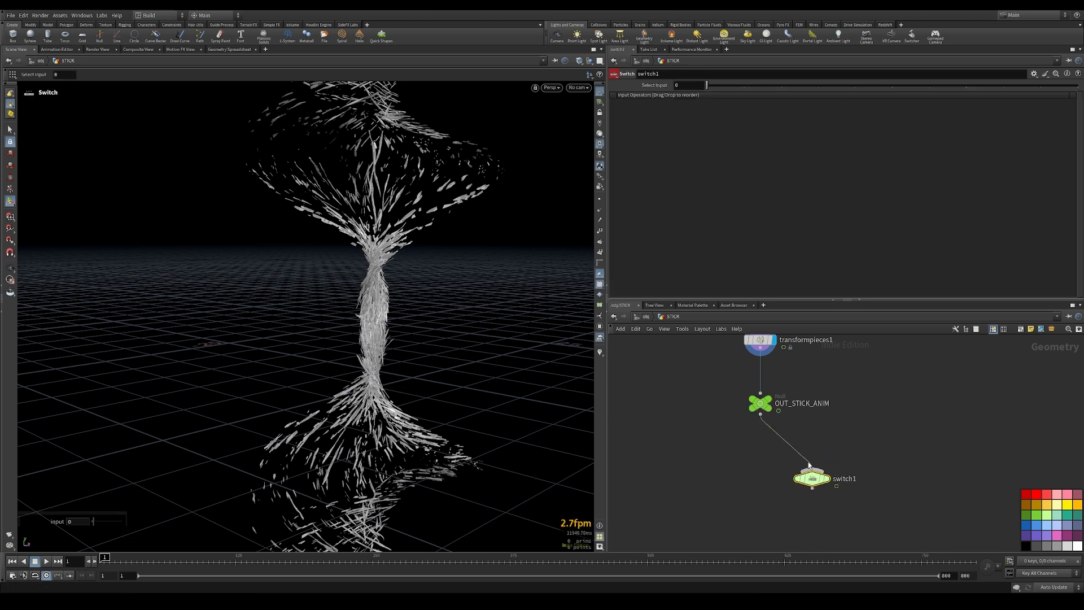
Step: Add an Object Merge that references OUT_STICK_GEO and wire it into switch1 as the second input
key(Tab)
text(obj)
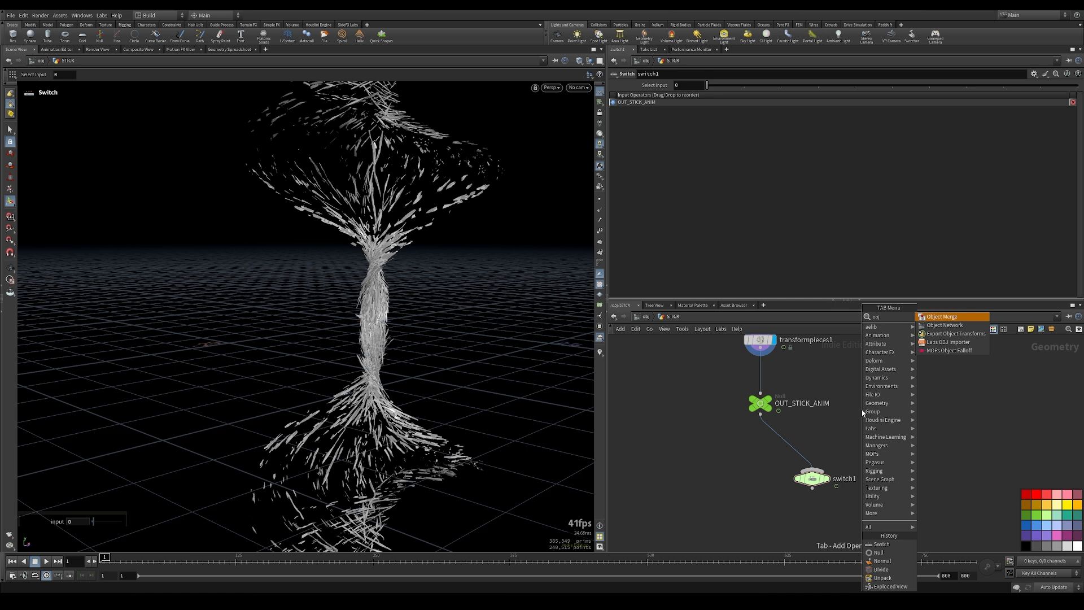
key(Return)
click(862, 413)
click(863, 412)
click(813, 469)
middle_drag(944, 441, 767, 485)
scroll(994, 463, down, 3)
middle_drag(785, 413, 811, 349)
scroll(738, 427, up, 3)
middle_drag(815, 493, 762, 433)
drag(686, 371, 750, 120)
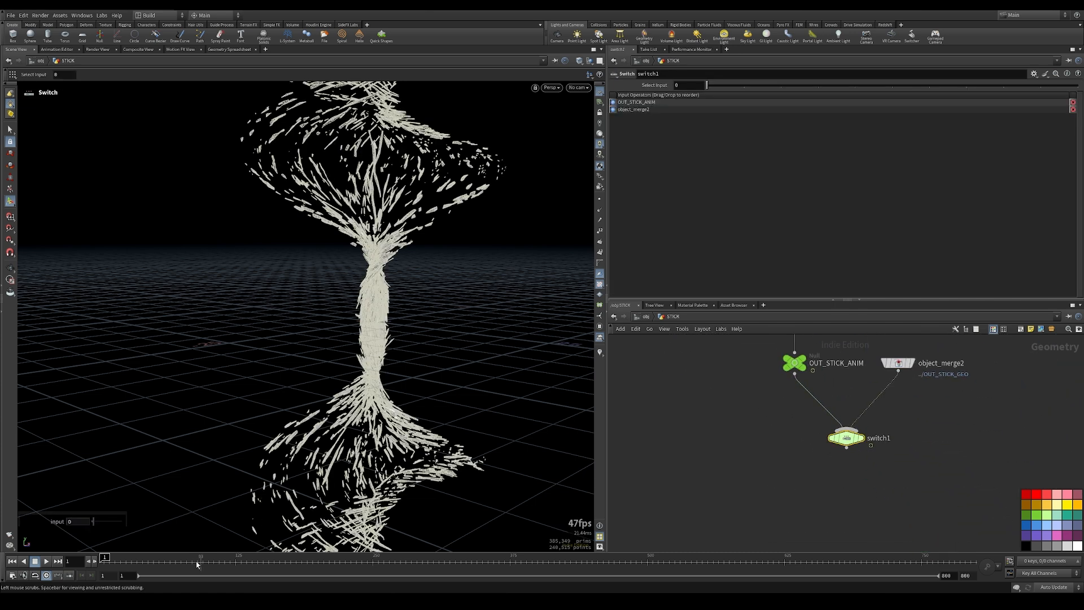
Step: At frame 65, open the animation curve of calc_deform's first keyed parameter and move its end keyframe to frame 225
drag(197, 565, 170, 562)
middle_drag(771, 374, 753, 516)
middle_drag(694, 414, 687, 534)
middle_drag(745, 365, 752, 414)
click(776, 411)
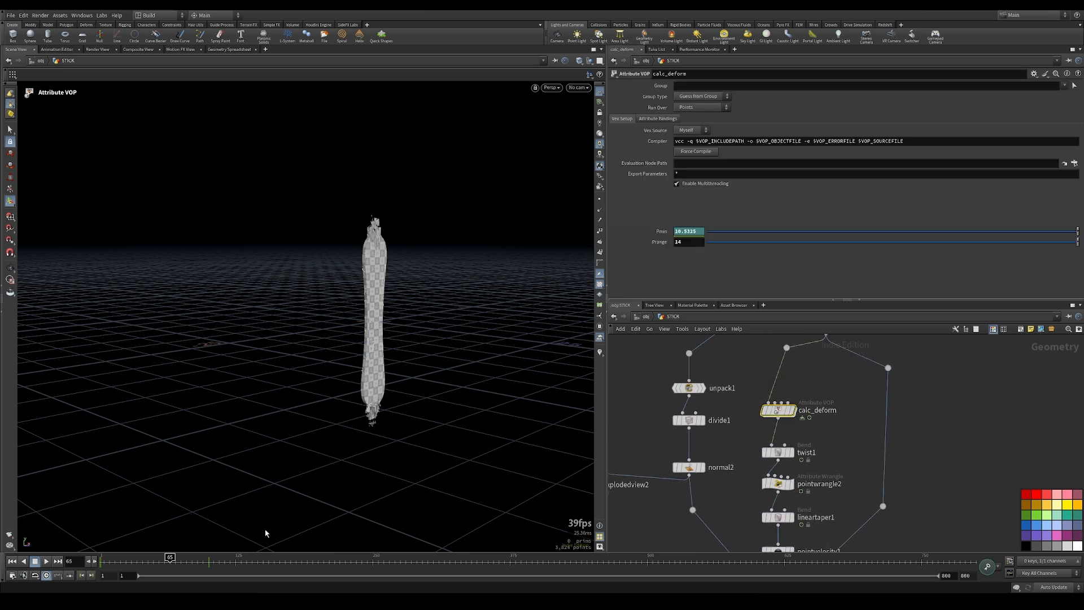
shift+click(697, 231)
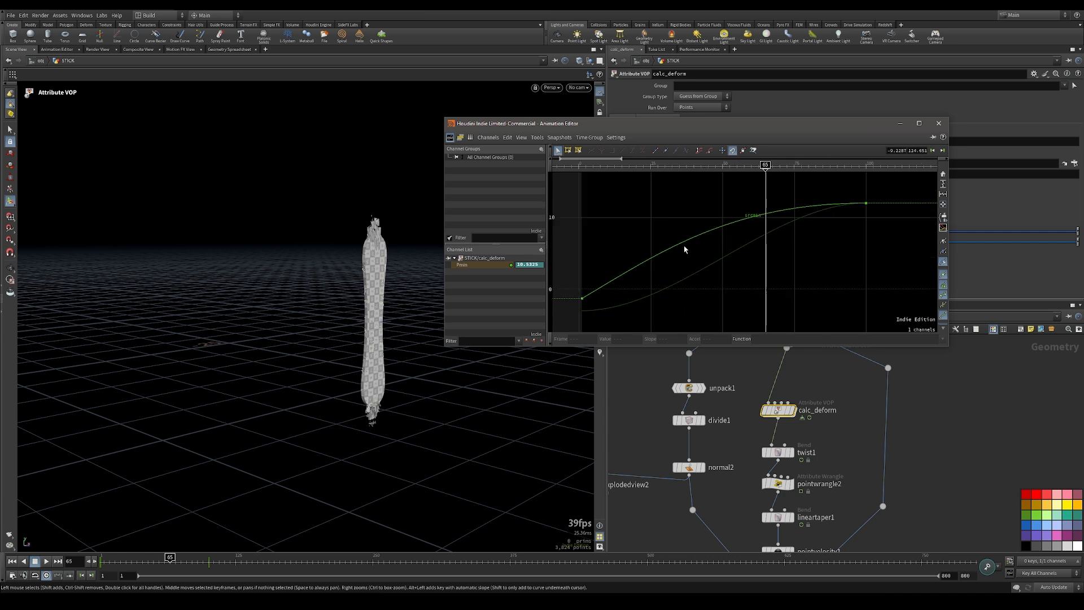
scroll(684, 249, down, 3)
drag(746, 195, 815, 249)
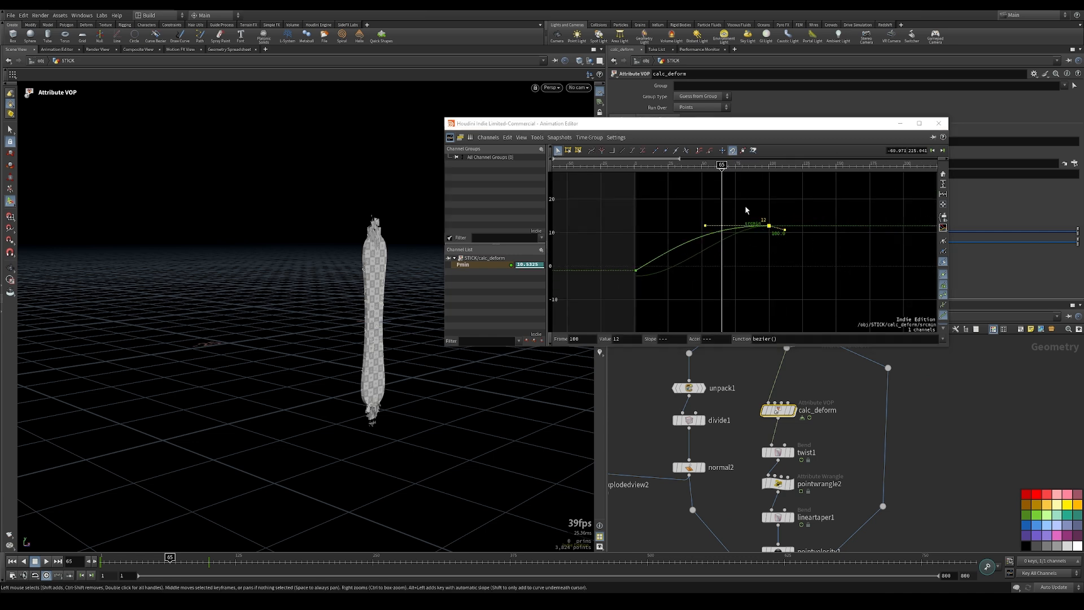
click(586, 339)
text(225)
key(Return)
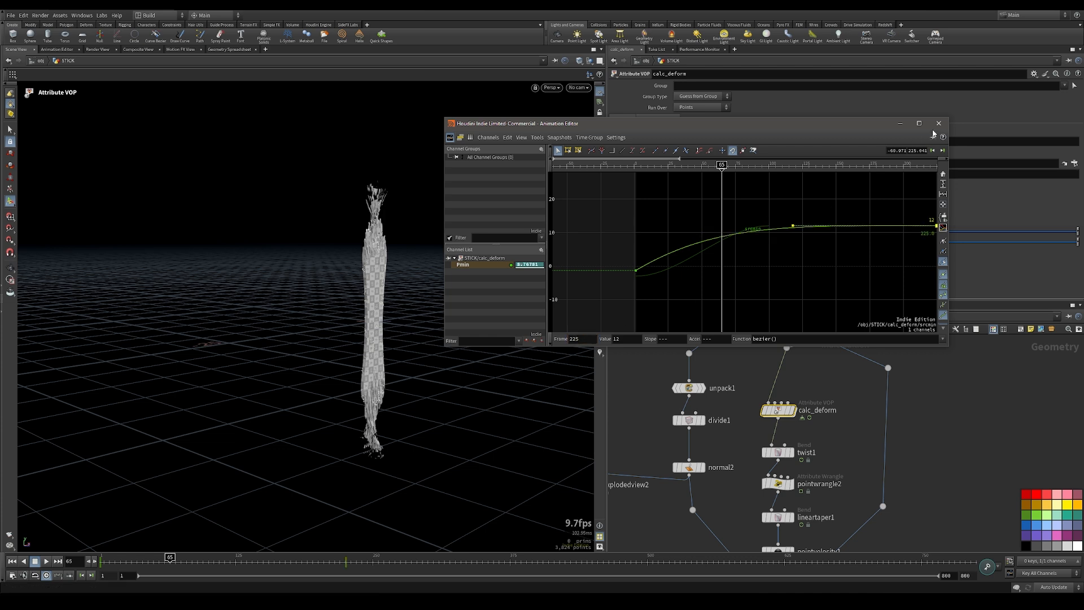
Step: Lower the outgoing tangent of the curve's first keyframe and shift that keyframe earlier to frame -96
click(636, 271)
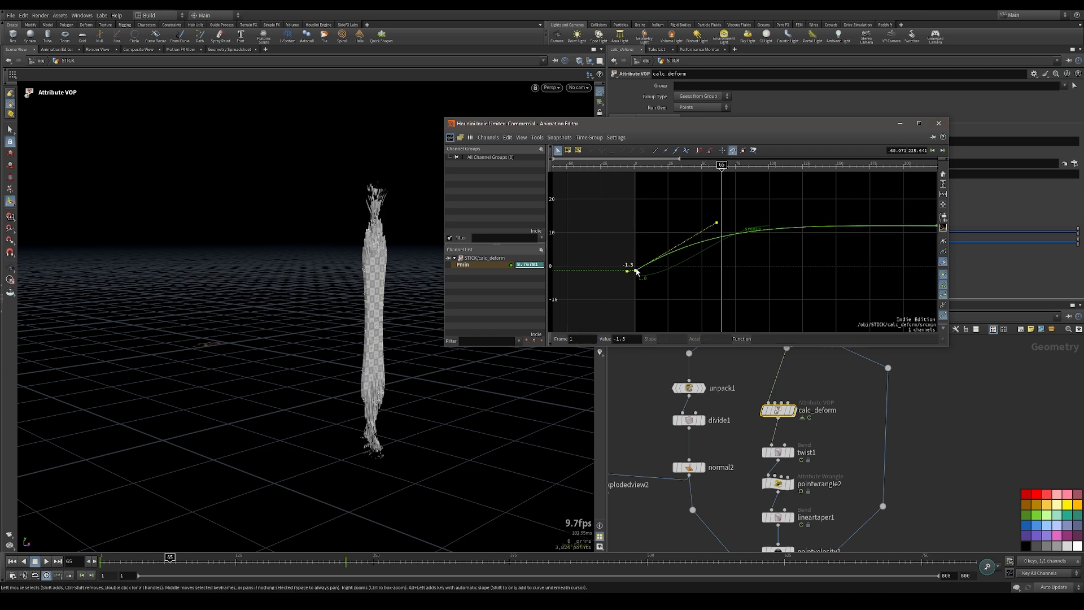
drag(716, 222, 721, 236)
middle_drag(797, 287, 668, 284)
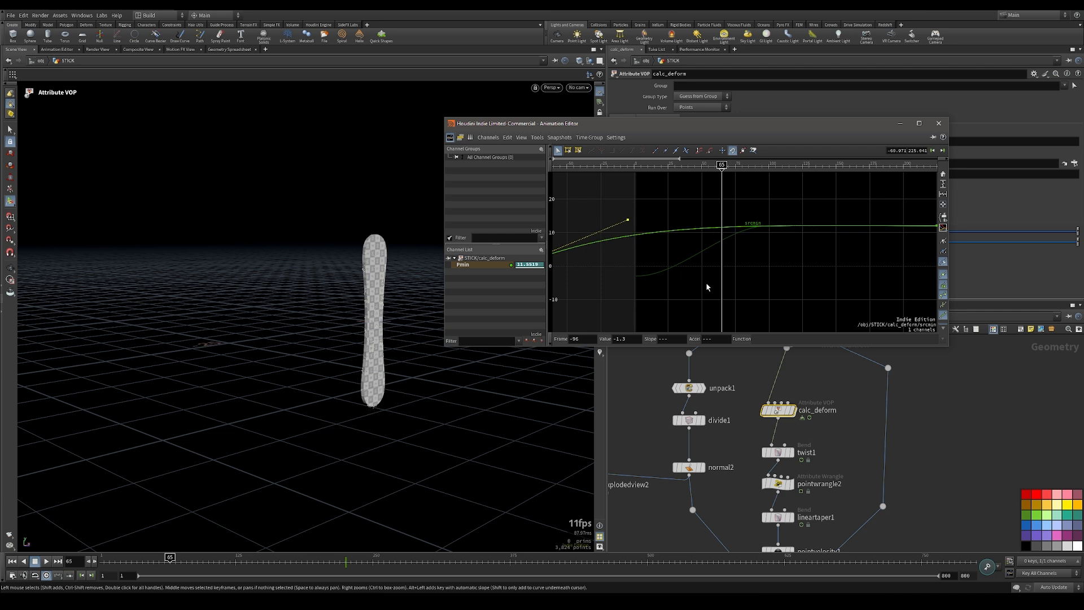
scroll(706, 282, down, 4)
drag(838, 216, 558, 326)
key(h)
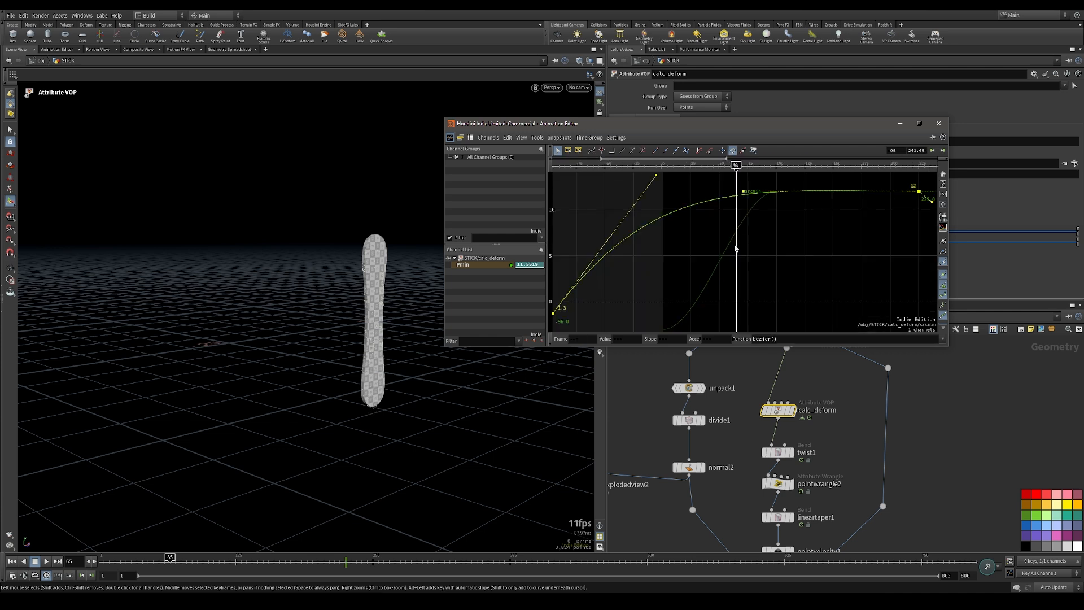
Step: Adjust the tangents of both keyframes for a gentler rise easing into the end key at frame 225, and close the Animation Editor
drag(656, 175, 657, 226)
click(762, 254)
right_drag(762, 286, 764, 243)
drag(859, 202, 894, 249)
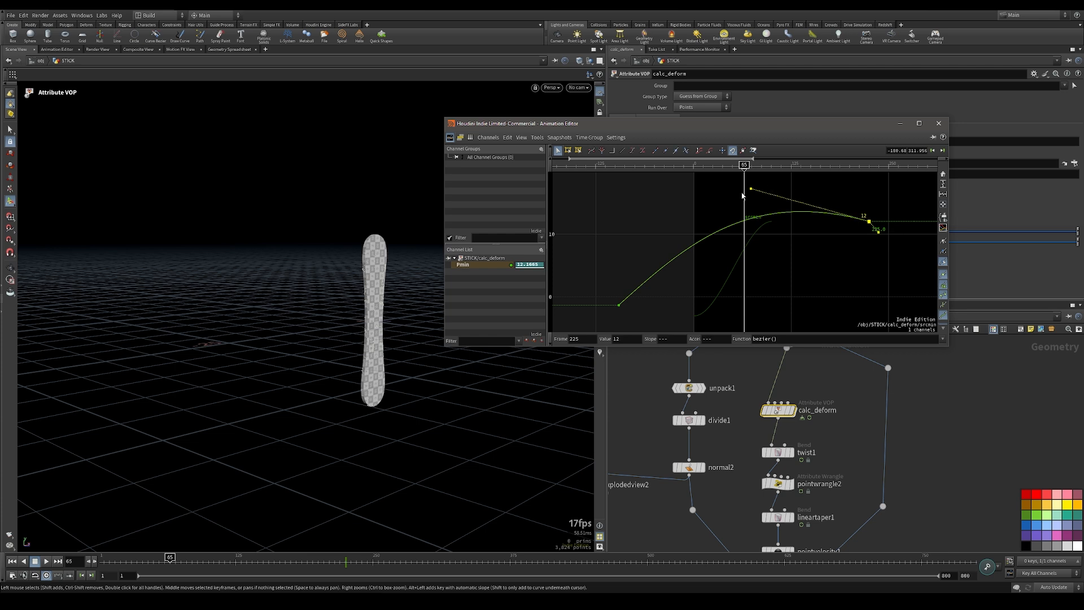
drag(750, 189, 748, 224)
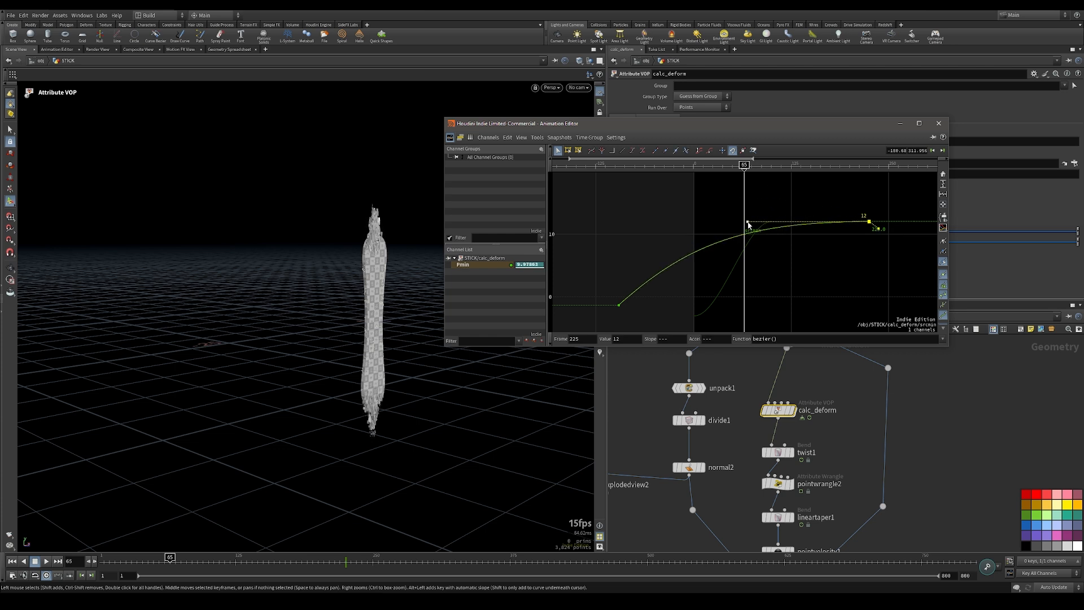
click(618, 305)
drag(691, 242, 693, 259)
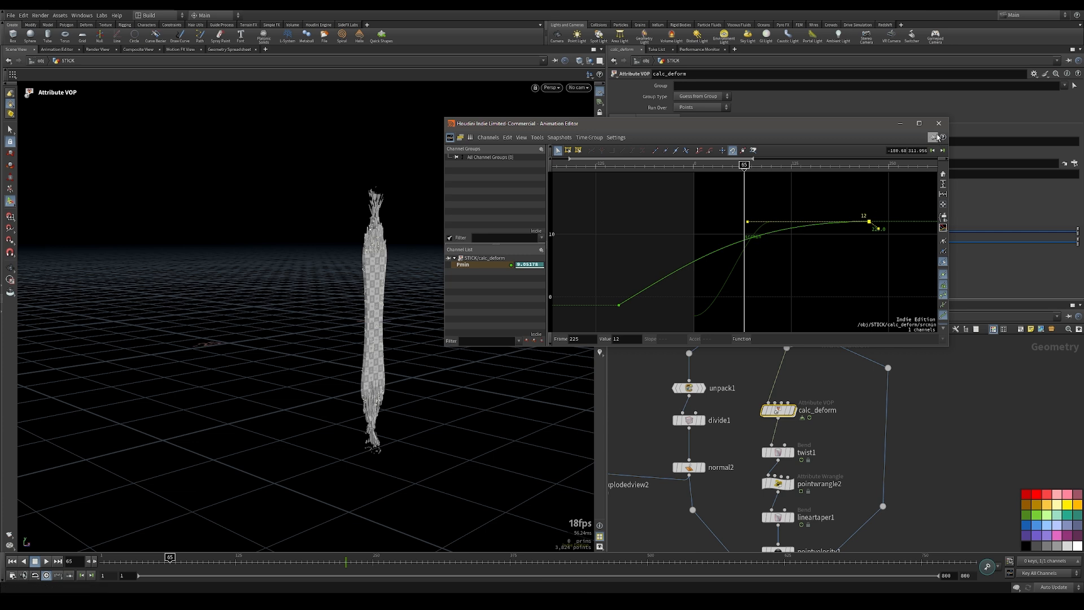
click(938, 123)
Step: Scrub the animation to frame 200 and set switch1's Select Input to the expression $FF>200
mouse_move(179, 565)
mouse_down()
mouse_move(306, 564)
mouse_move(184, 565)
mouse_up()
middle_drag(882, 511, 883, 377)
middle_drag(878, 469, 864, 355)
drag(737, 477, 843, 513)
drag(251, 566, 317, 565)
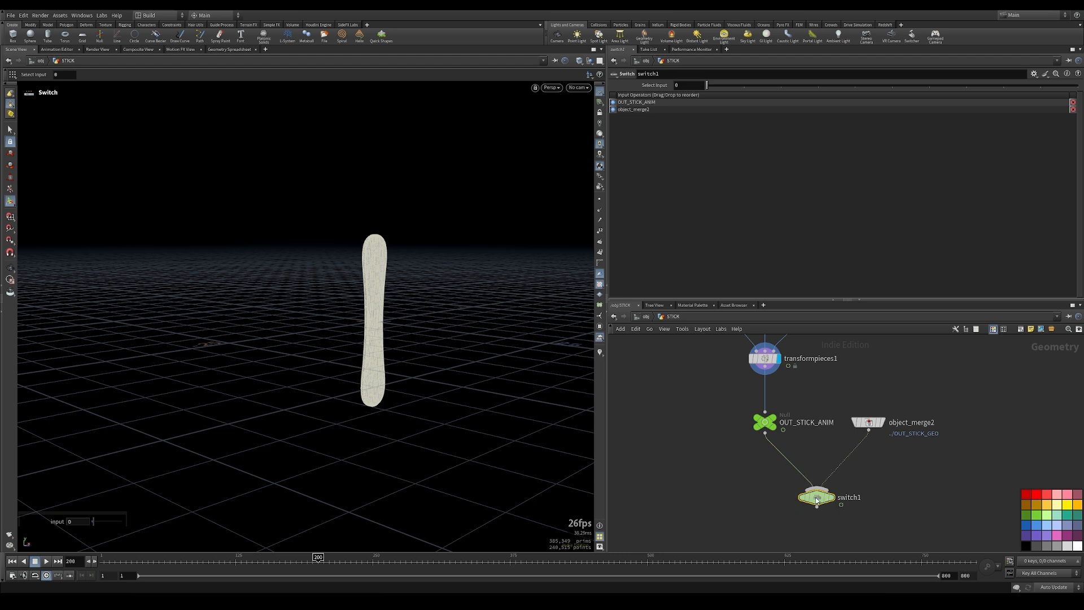
text($)
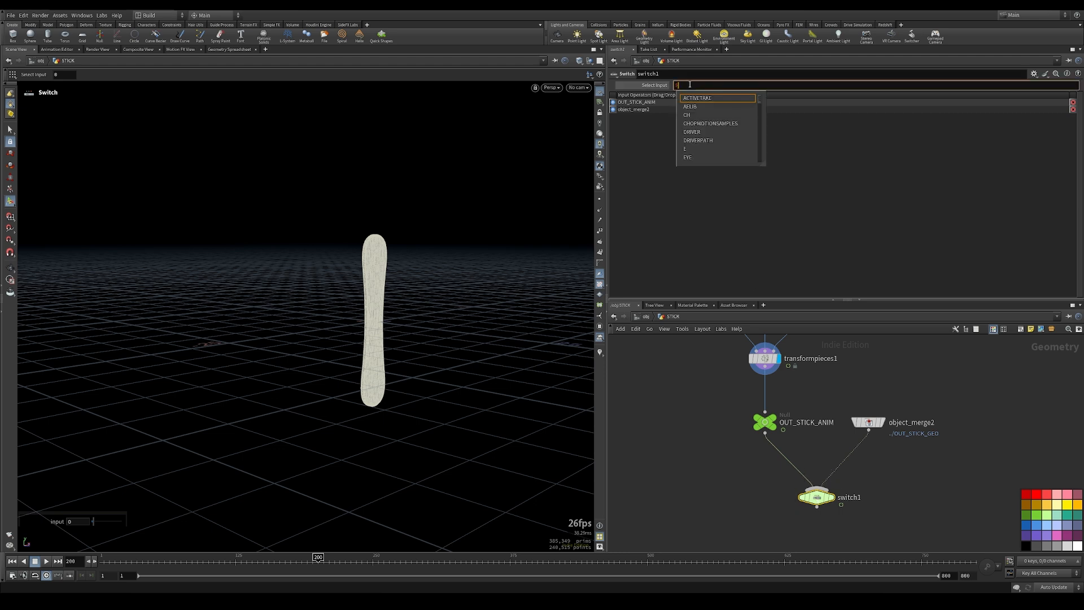
text(FF)
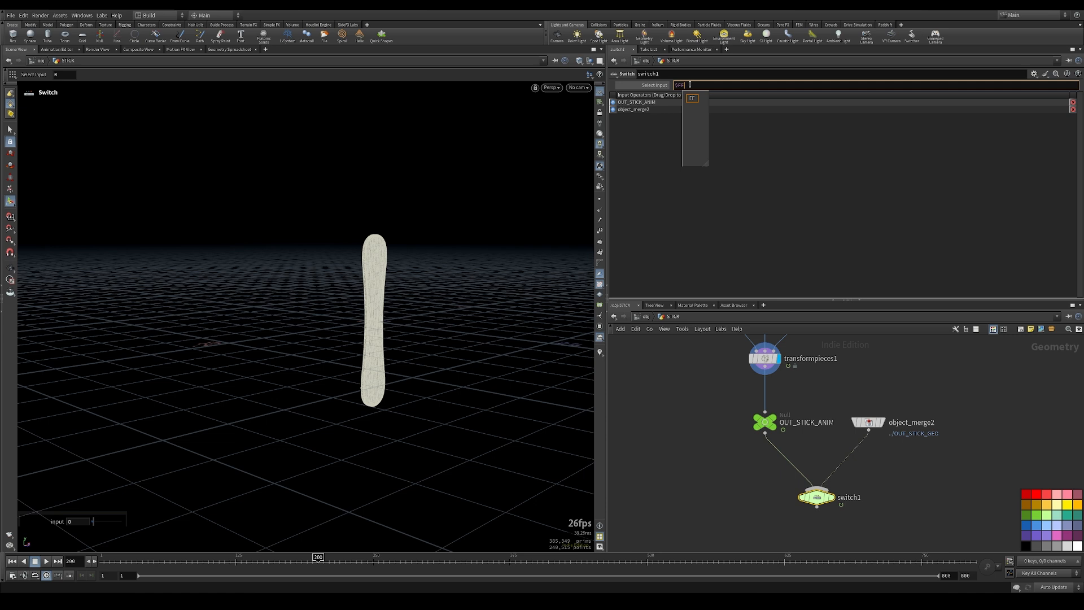
text(<)
key(BackSpace)
text(>200)
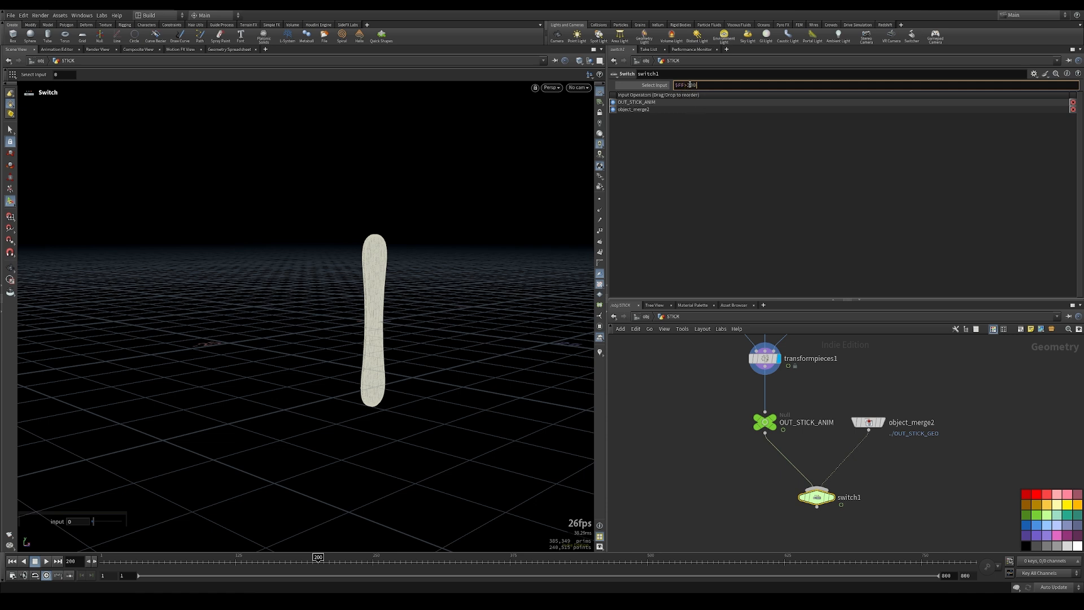
key(Return)
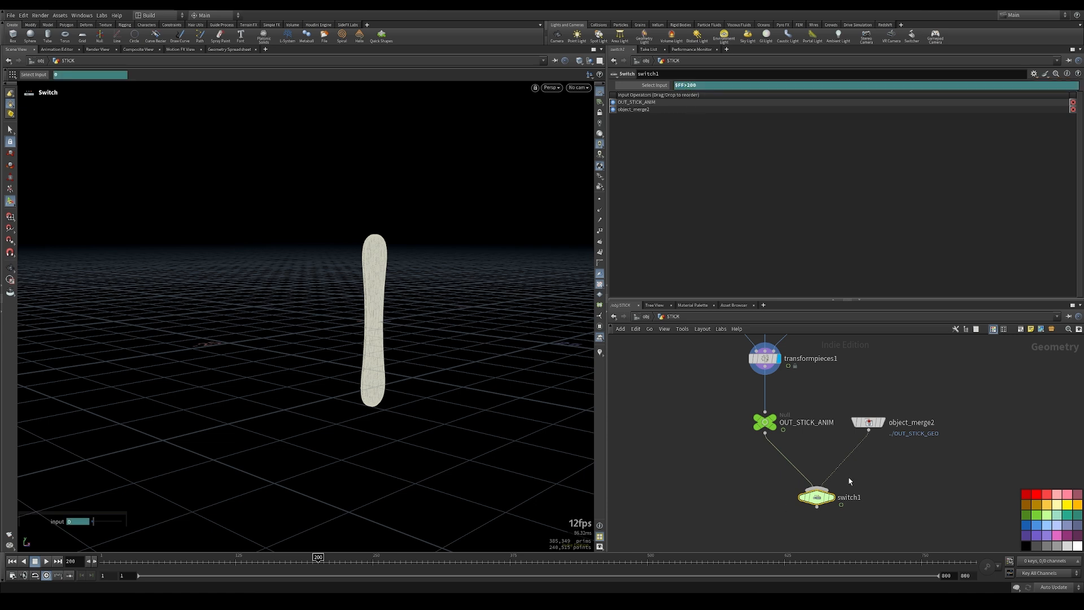
Step: Display switch1, scrub past frame 200 to check the swap, and inspect OUT_STICK_ANIM's node information
middle_drag(887, 482, 895, 441)
click(839, 455)
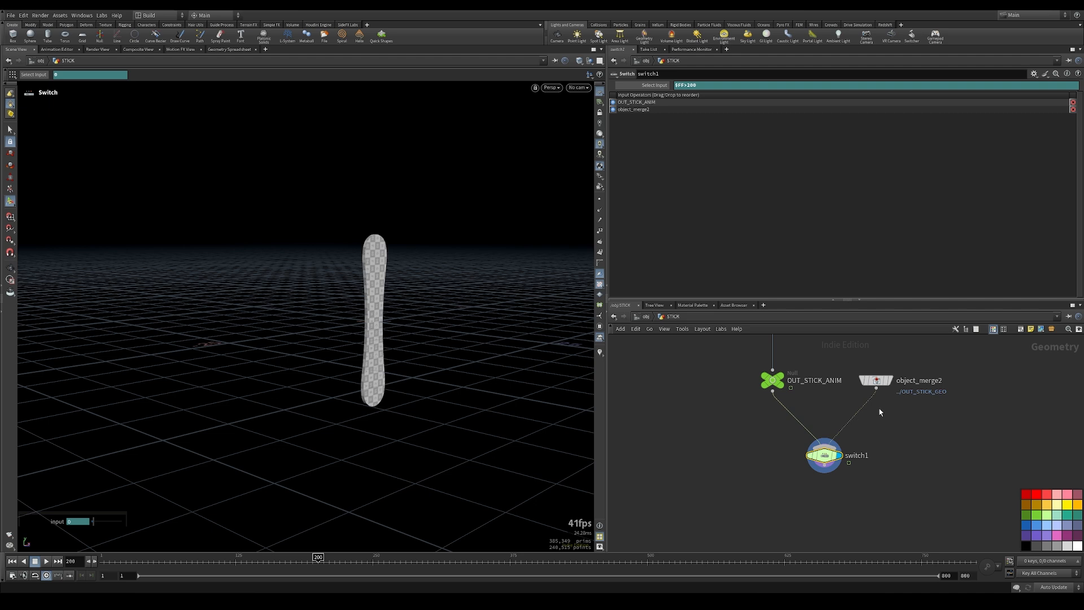
drag(334, 566, 457, 563)
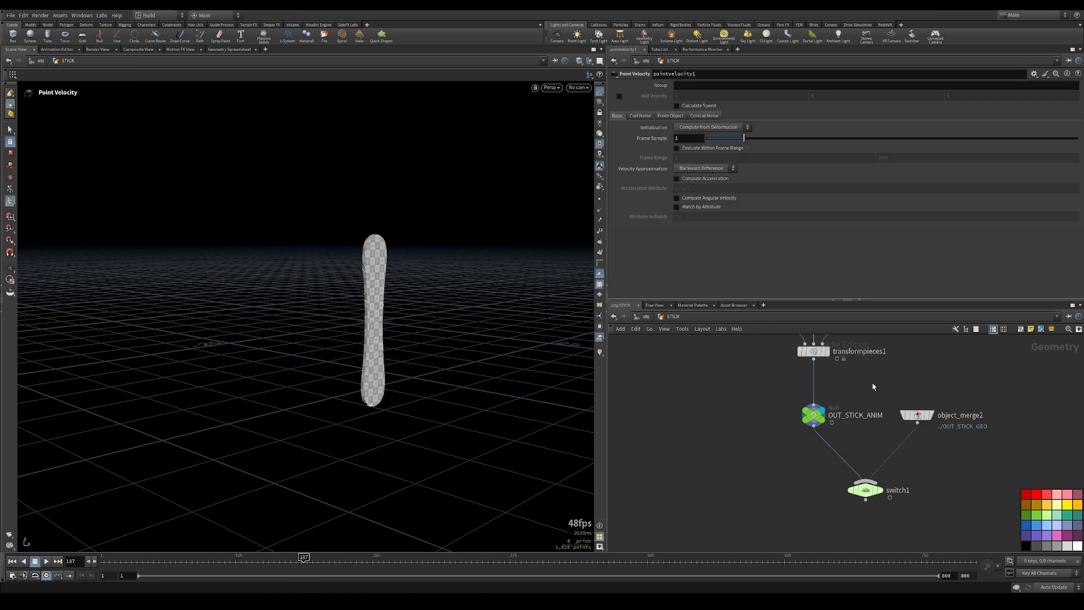
middle_drag(873, 387, 903, 392)
middle_click(845, 421)
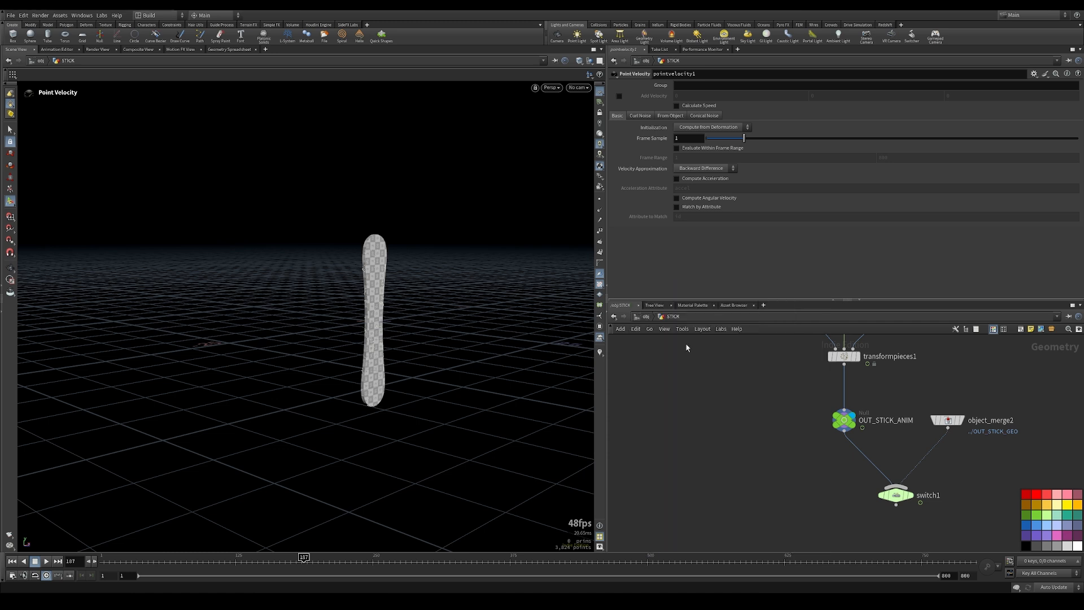
Step: Display normal2 and insert a Pack node directly below it on the branch feeding transformpieces1
middle_drag(760, 383, 777, 491)
scroll(755, 394, down, 3)
middle_drag(755, 392, 764, 470)
middle_drag(817, 407, 804, 387)
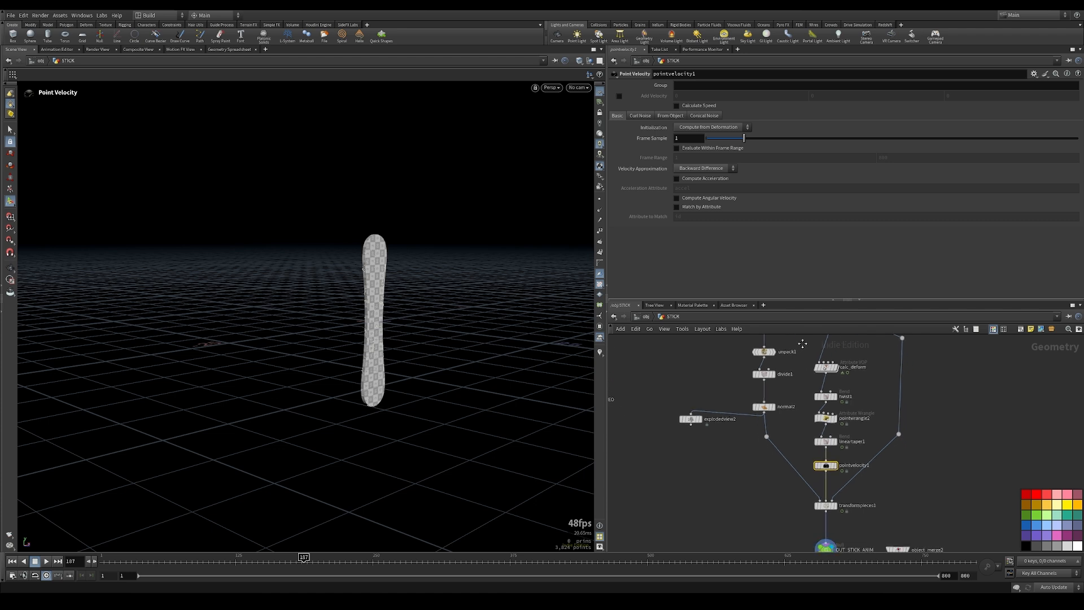
mouse_move(817, 513)
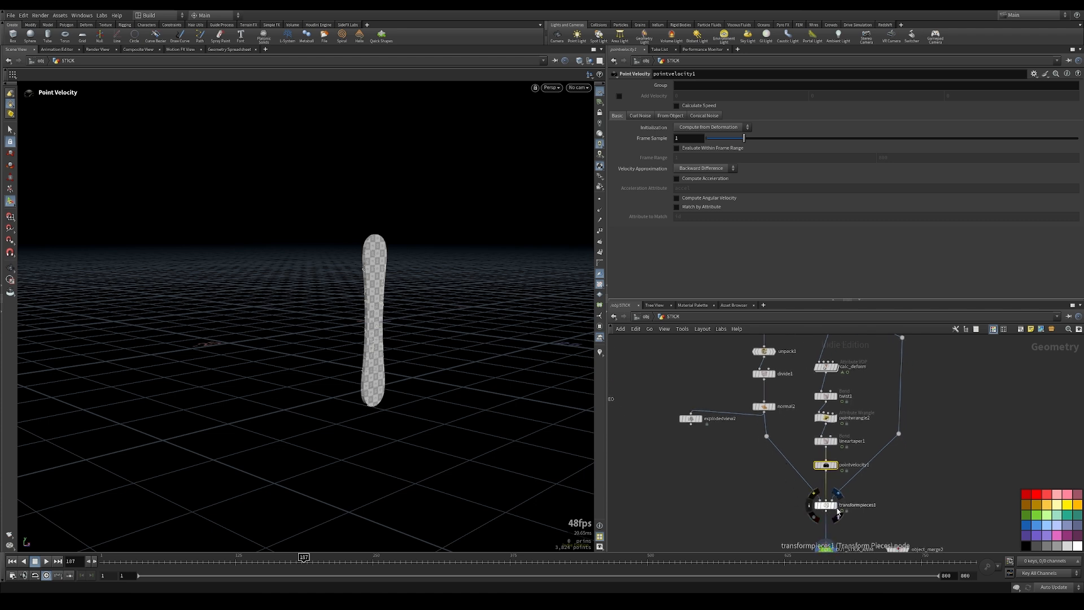
mouse_move(767, 409)
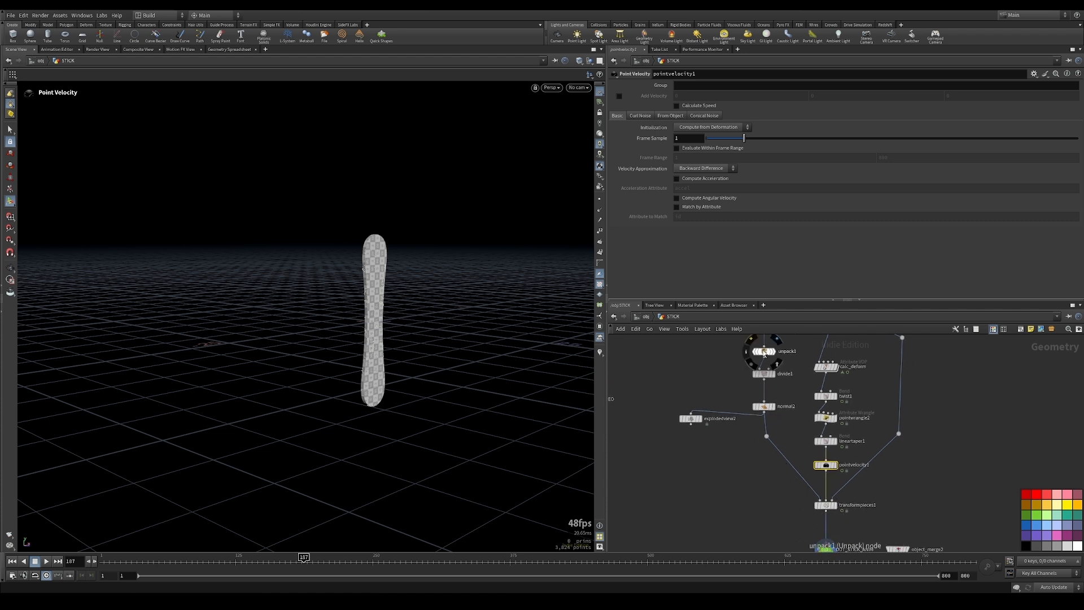
scroll(768, 402, up, 2)
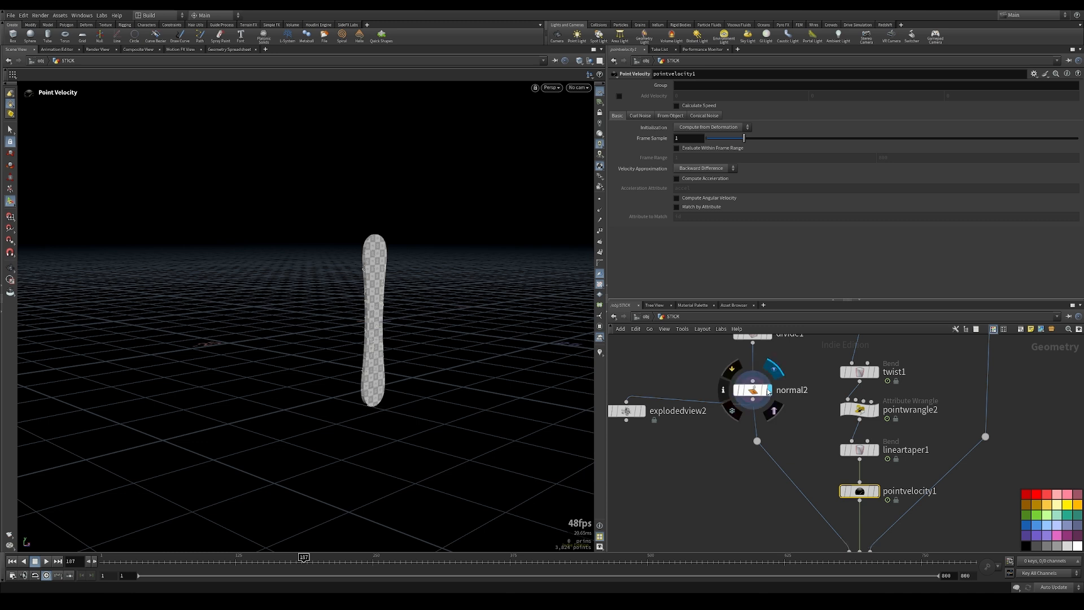
click(767, 395)
key(Tab)
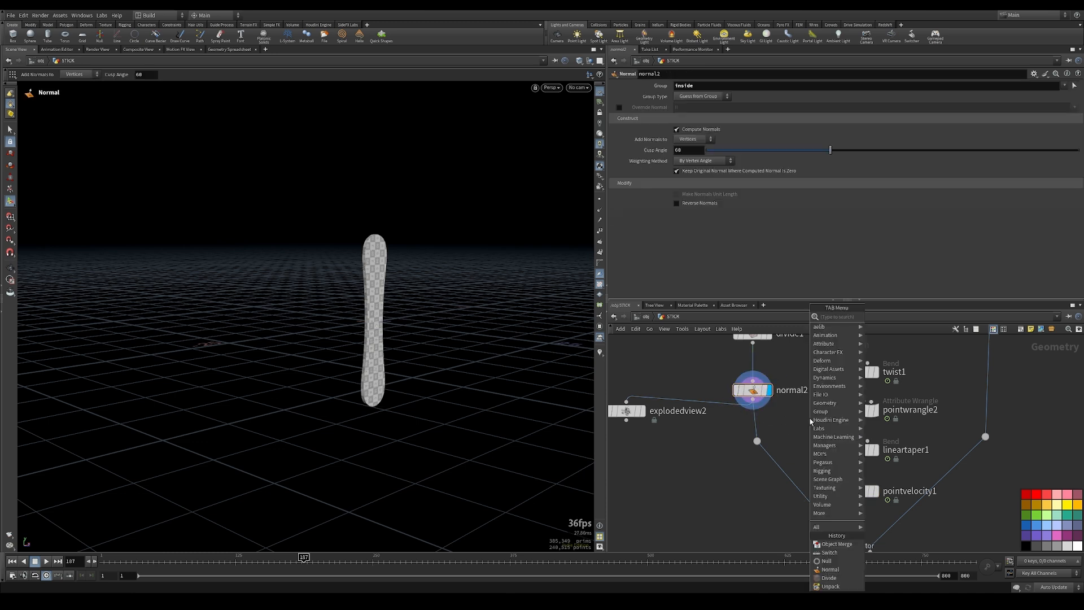
text(nu)
key(Return)
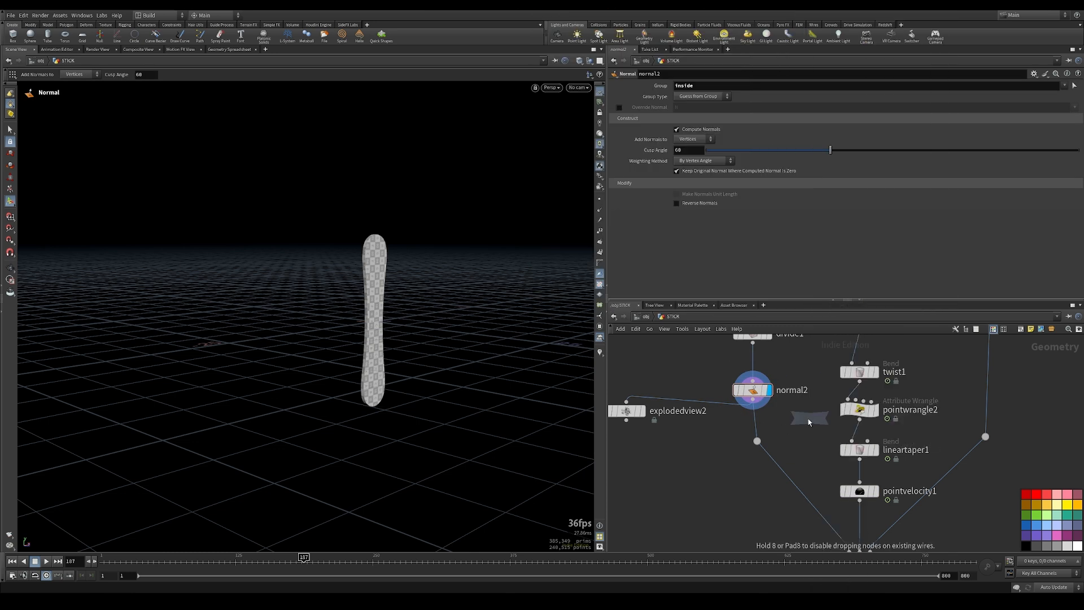
click(755, 423)
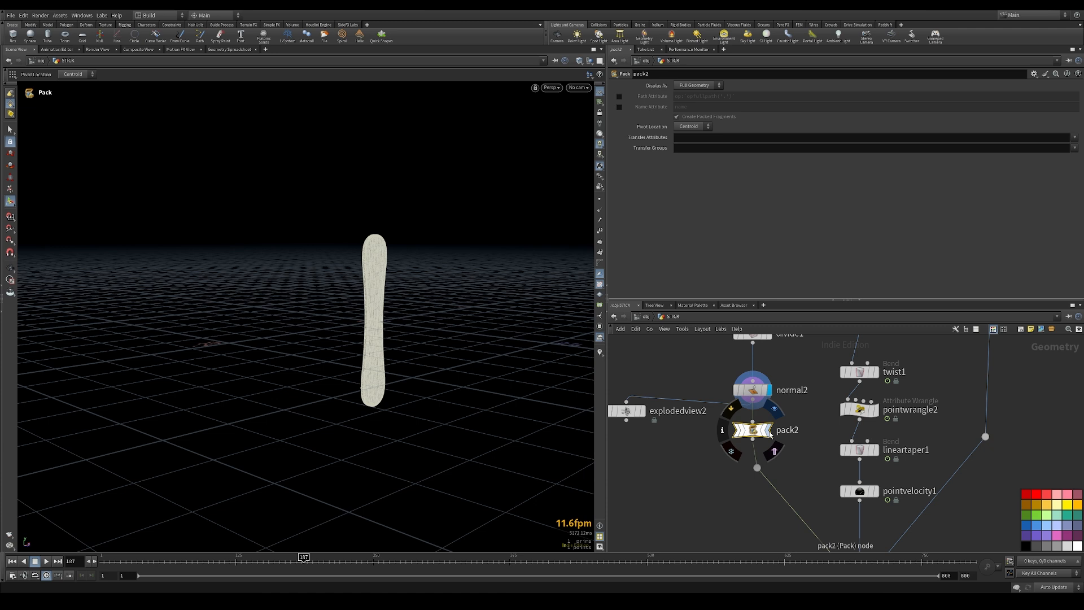
Step: Display pack2 and set its Transfer Attributes to N and uv
middle_click(753, 430)
click(1075, 138)
click(1070, 148)
click(1074, 138)
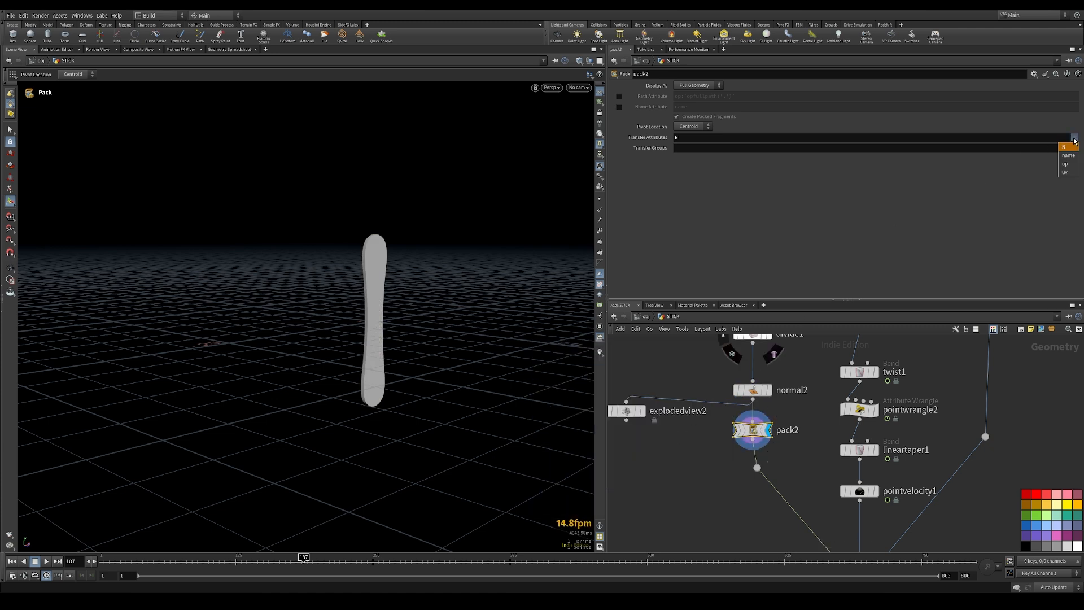
click(1069, 173)
Step: Enable pack2's Name Attribute with the value name and inspect its node information
middle_drag(797, 542, 794, 451)
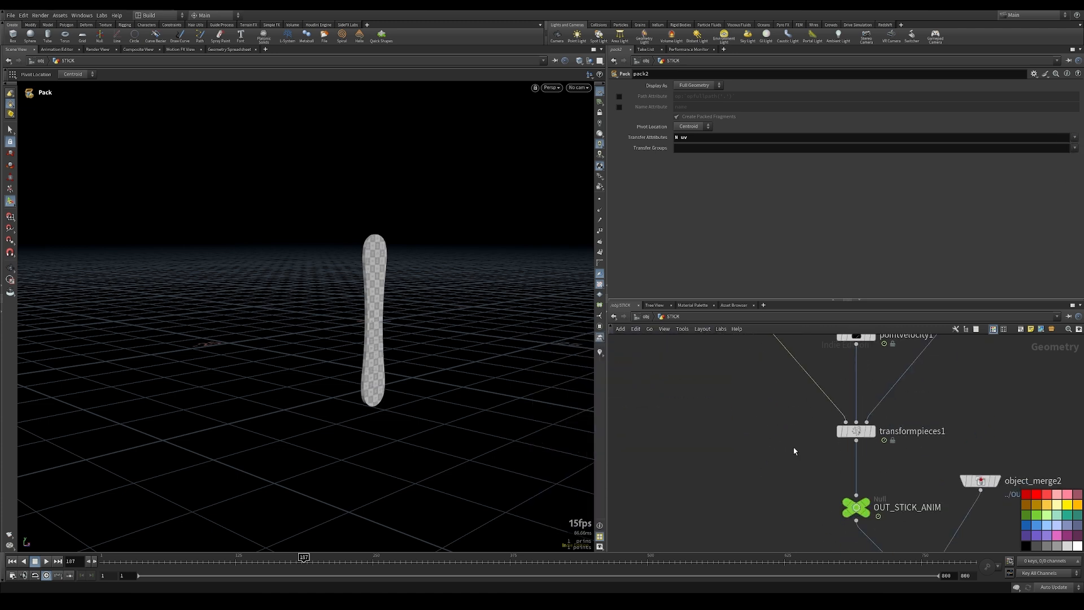
middle_click(853, 432)
middle_drag(783, 393, 798, 511)
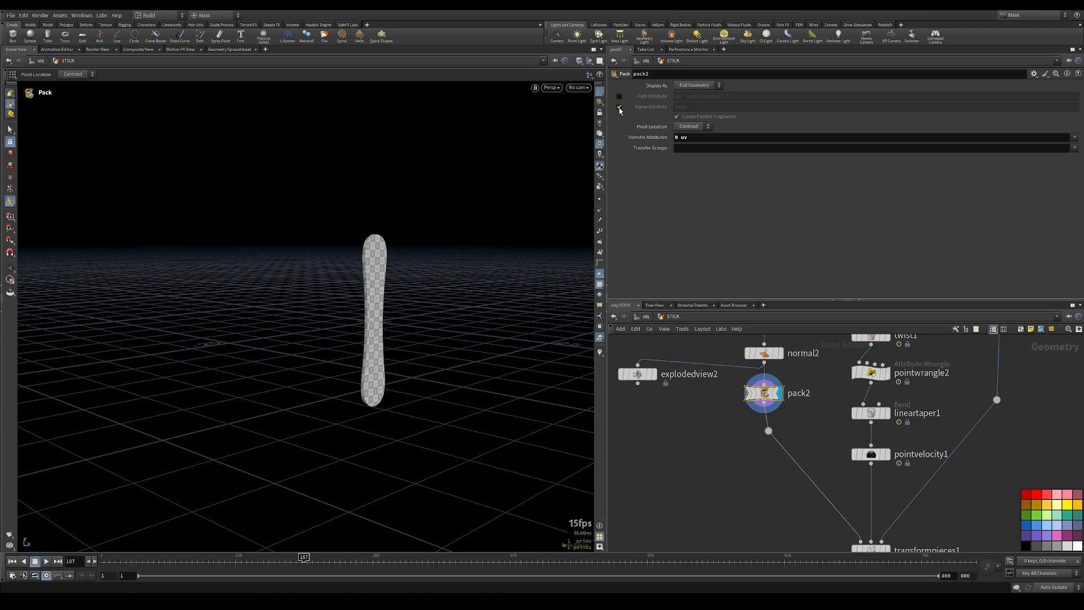
click(619, 106)
middle_click(763, 393)
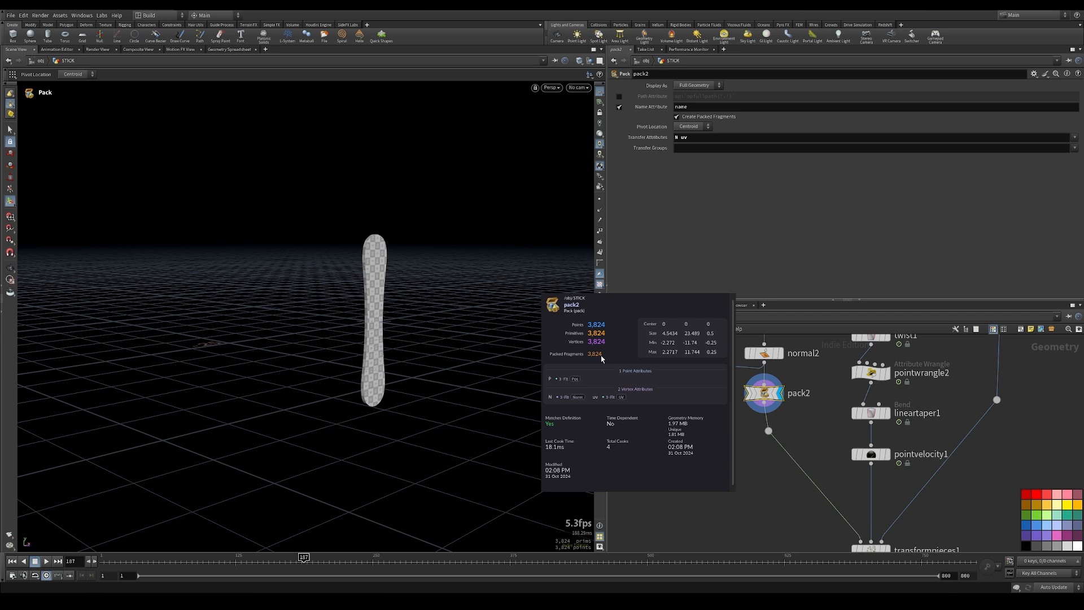
middle_drag(798, 508, 898, 449)
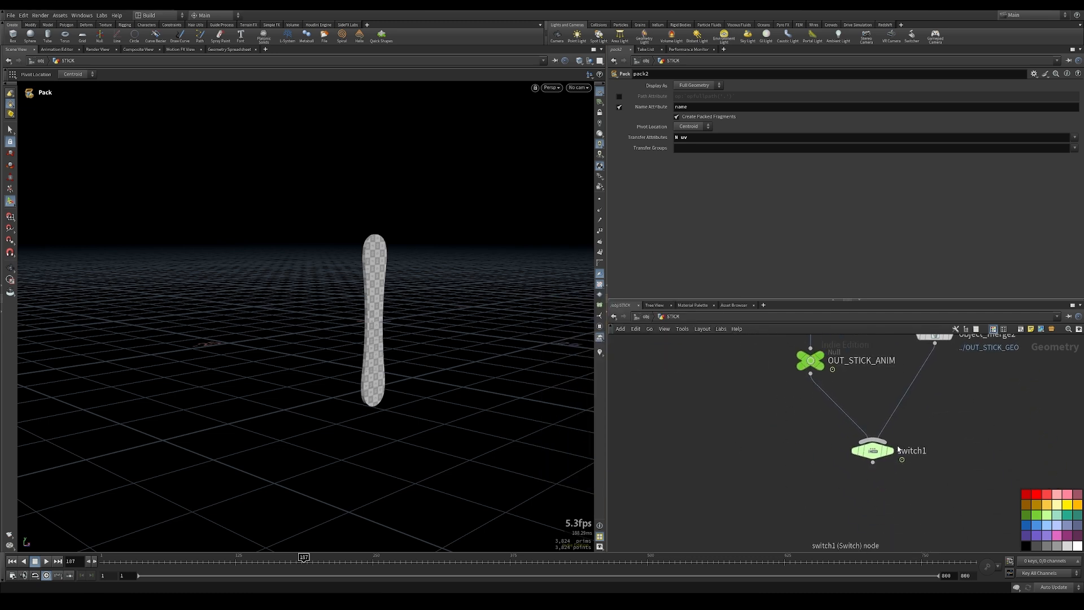
Step: Display switch1 and move it lower in the network to leave more room beneath OUT_STICK_ANIM
click(872, 450)
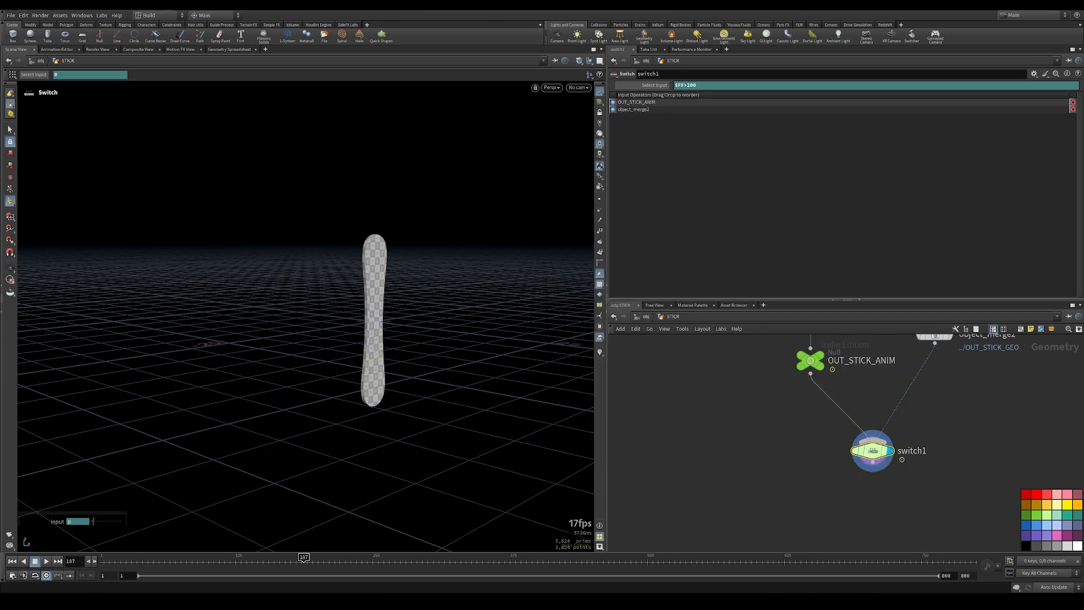
drag(873, 449, 871, 495)
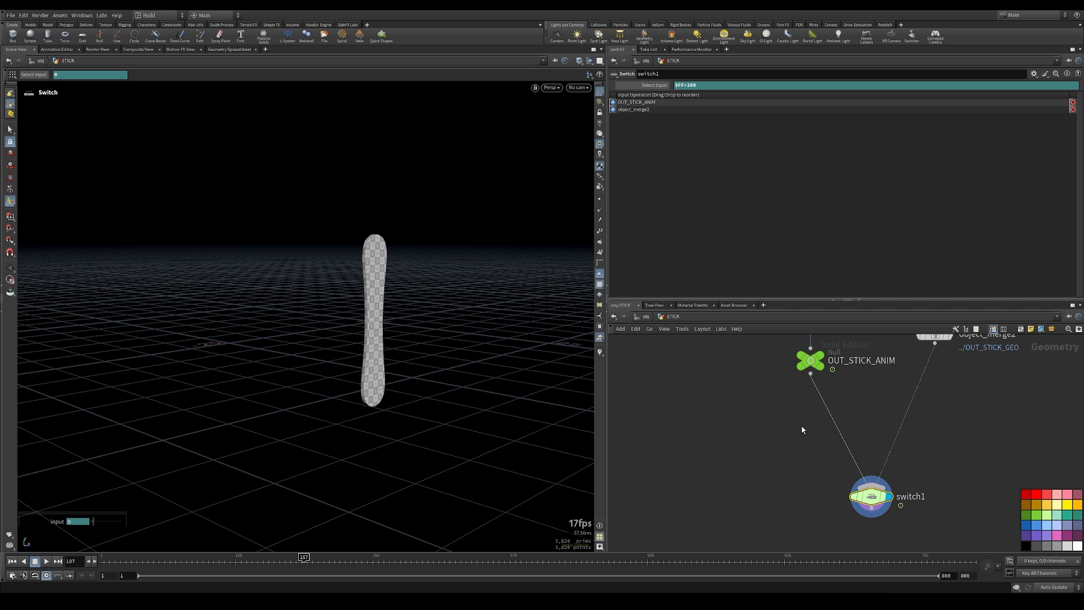
middle_drag(798, 424, 787, 438)
scroll(790, 443, down, 3)
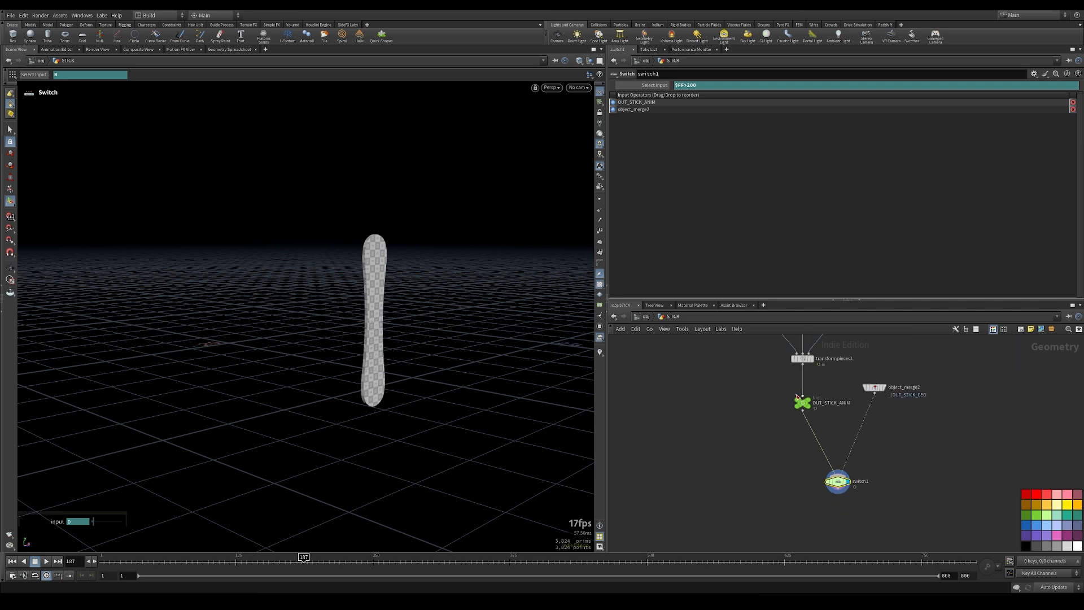
Step: Add a Null below switch1, connect switch1's output to it, and rename it OUT_STICK
middle_drag(857, 507, 851, 491)
key(Tab)
text(null)
key(Return)
click(847, 488)
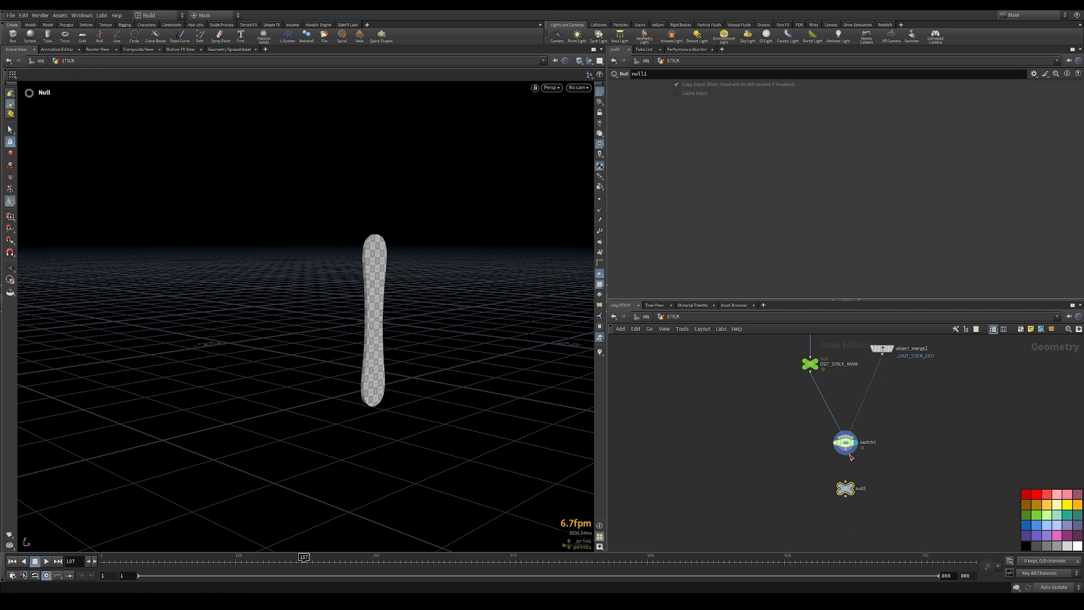
drag(845, 454, 845, 481)
double_click(862, 488)
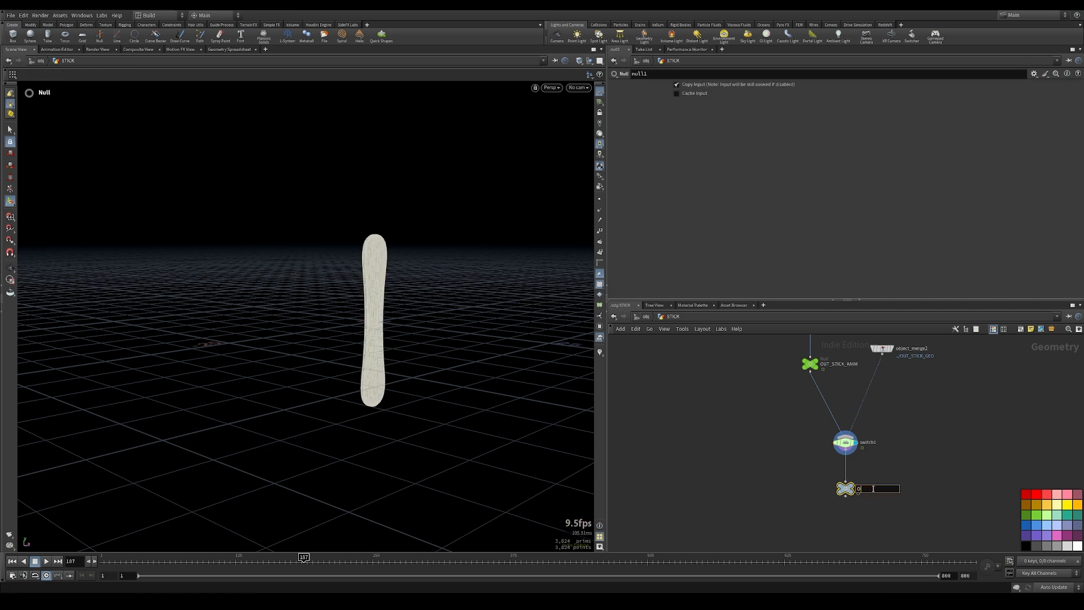
key(Return)
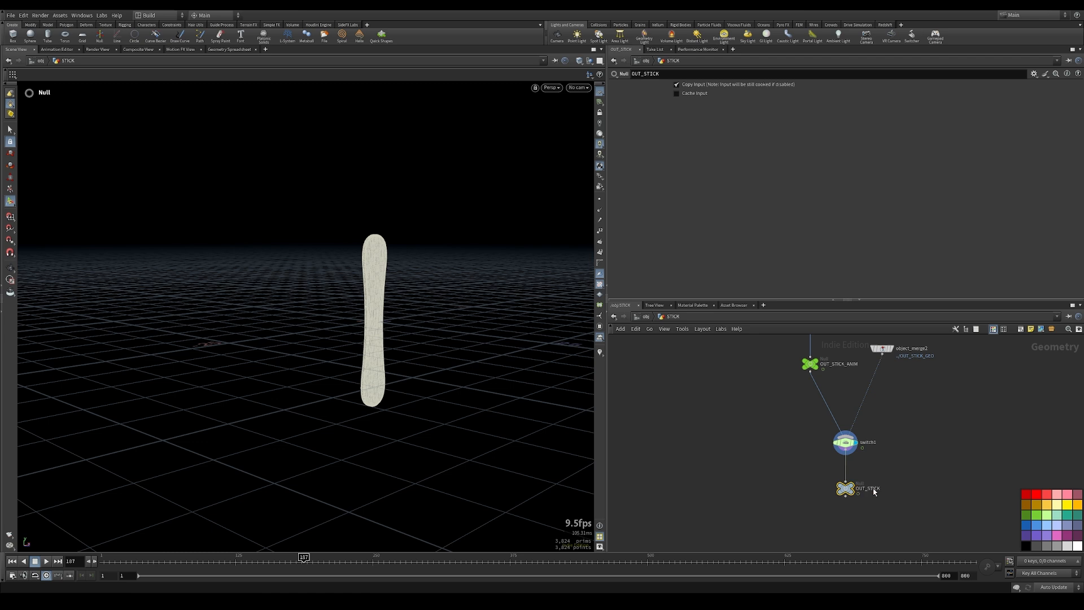
Step: Insert an Unpack node between OUT_STICK_ANIM and switch1 and inspect its node information
key(Tab)
text(upac)
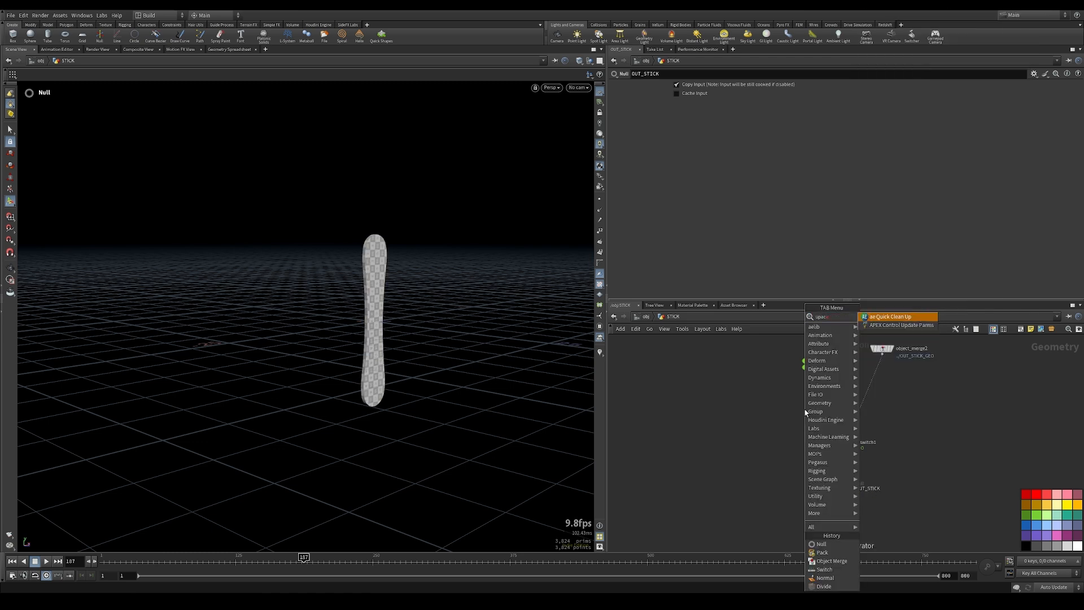
key(BackSpace)
key(Escape)
key(Tab)
text(null)
key(Return)
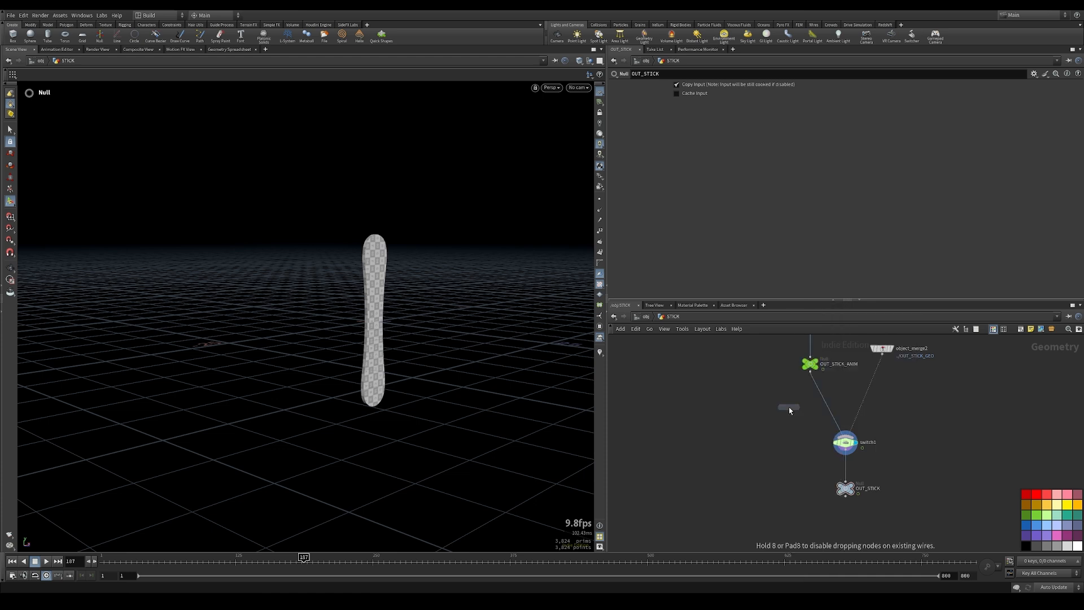
click(823, 396)
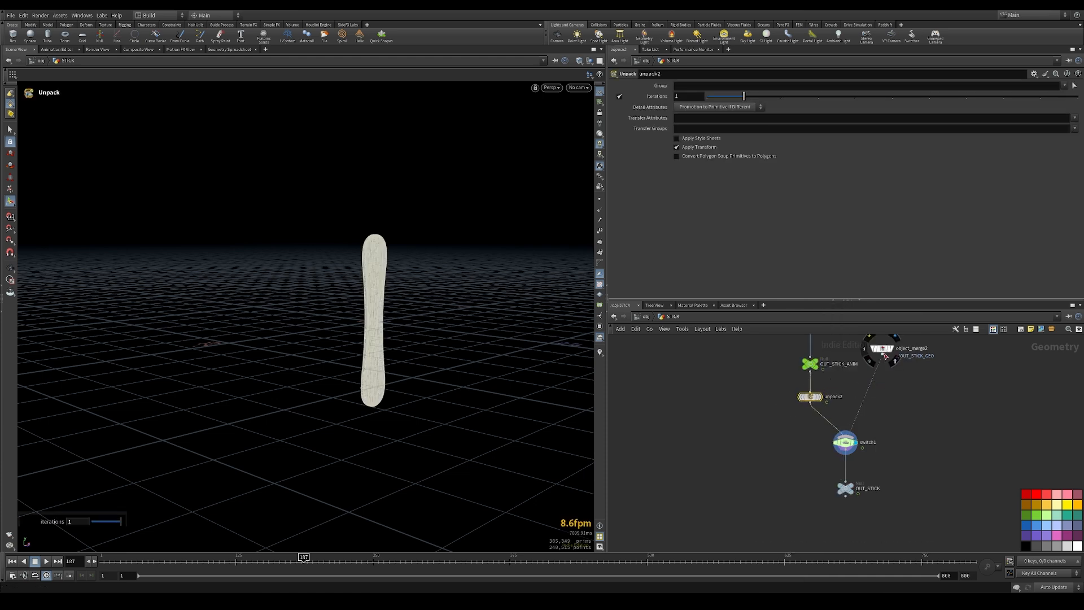
middle_click(810, 400)
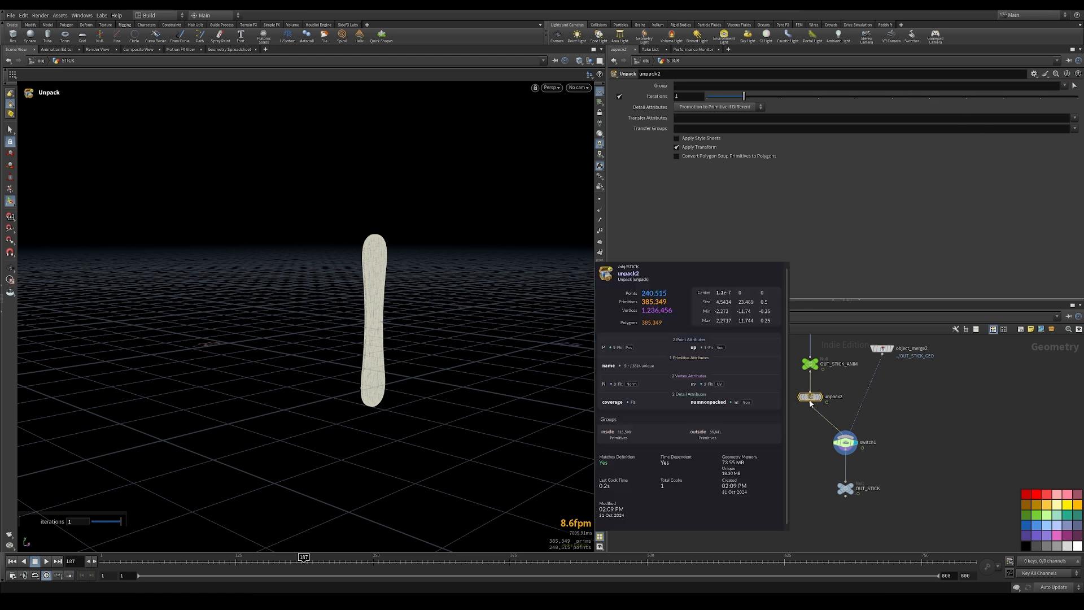